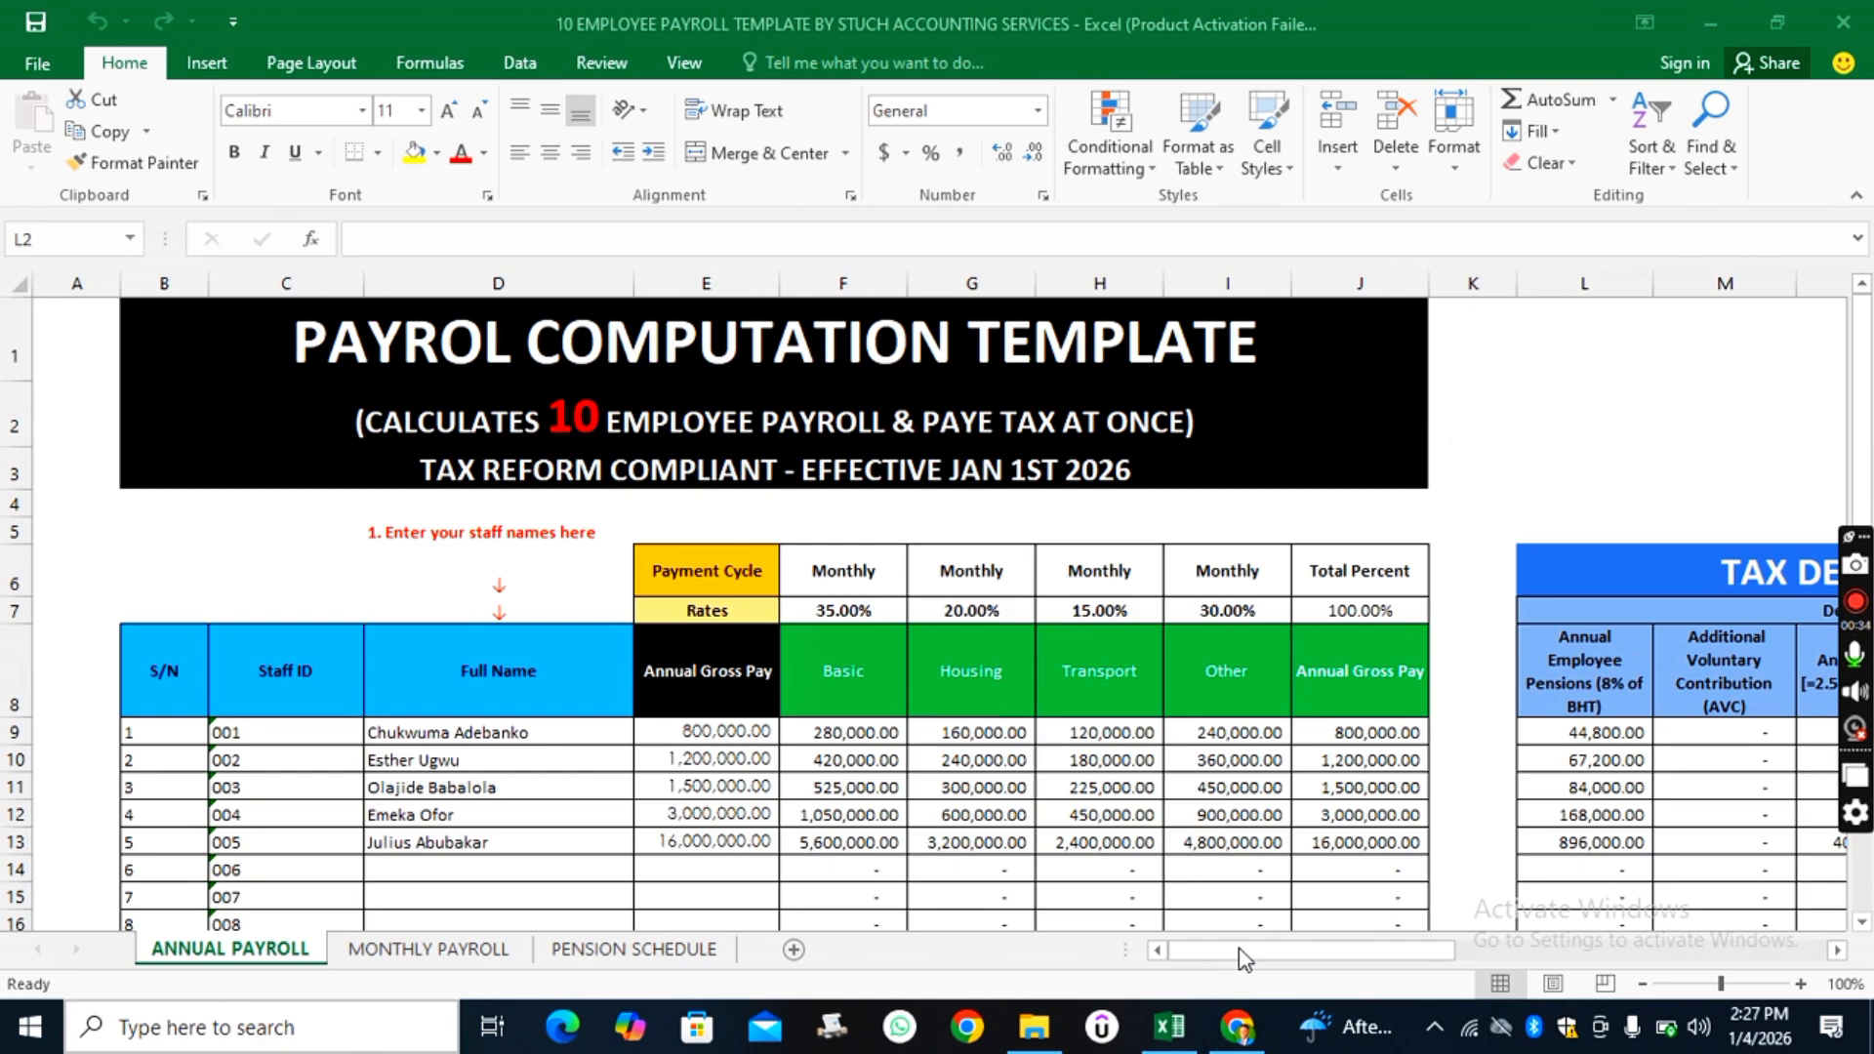
- Review the row 8 headings from Annual Gross Pay through Basic, Housing, Transport and Other to Annual Employee Pensions
{"action": "left_click", "coordinate": [705, 675]}
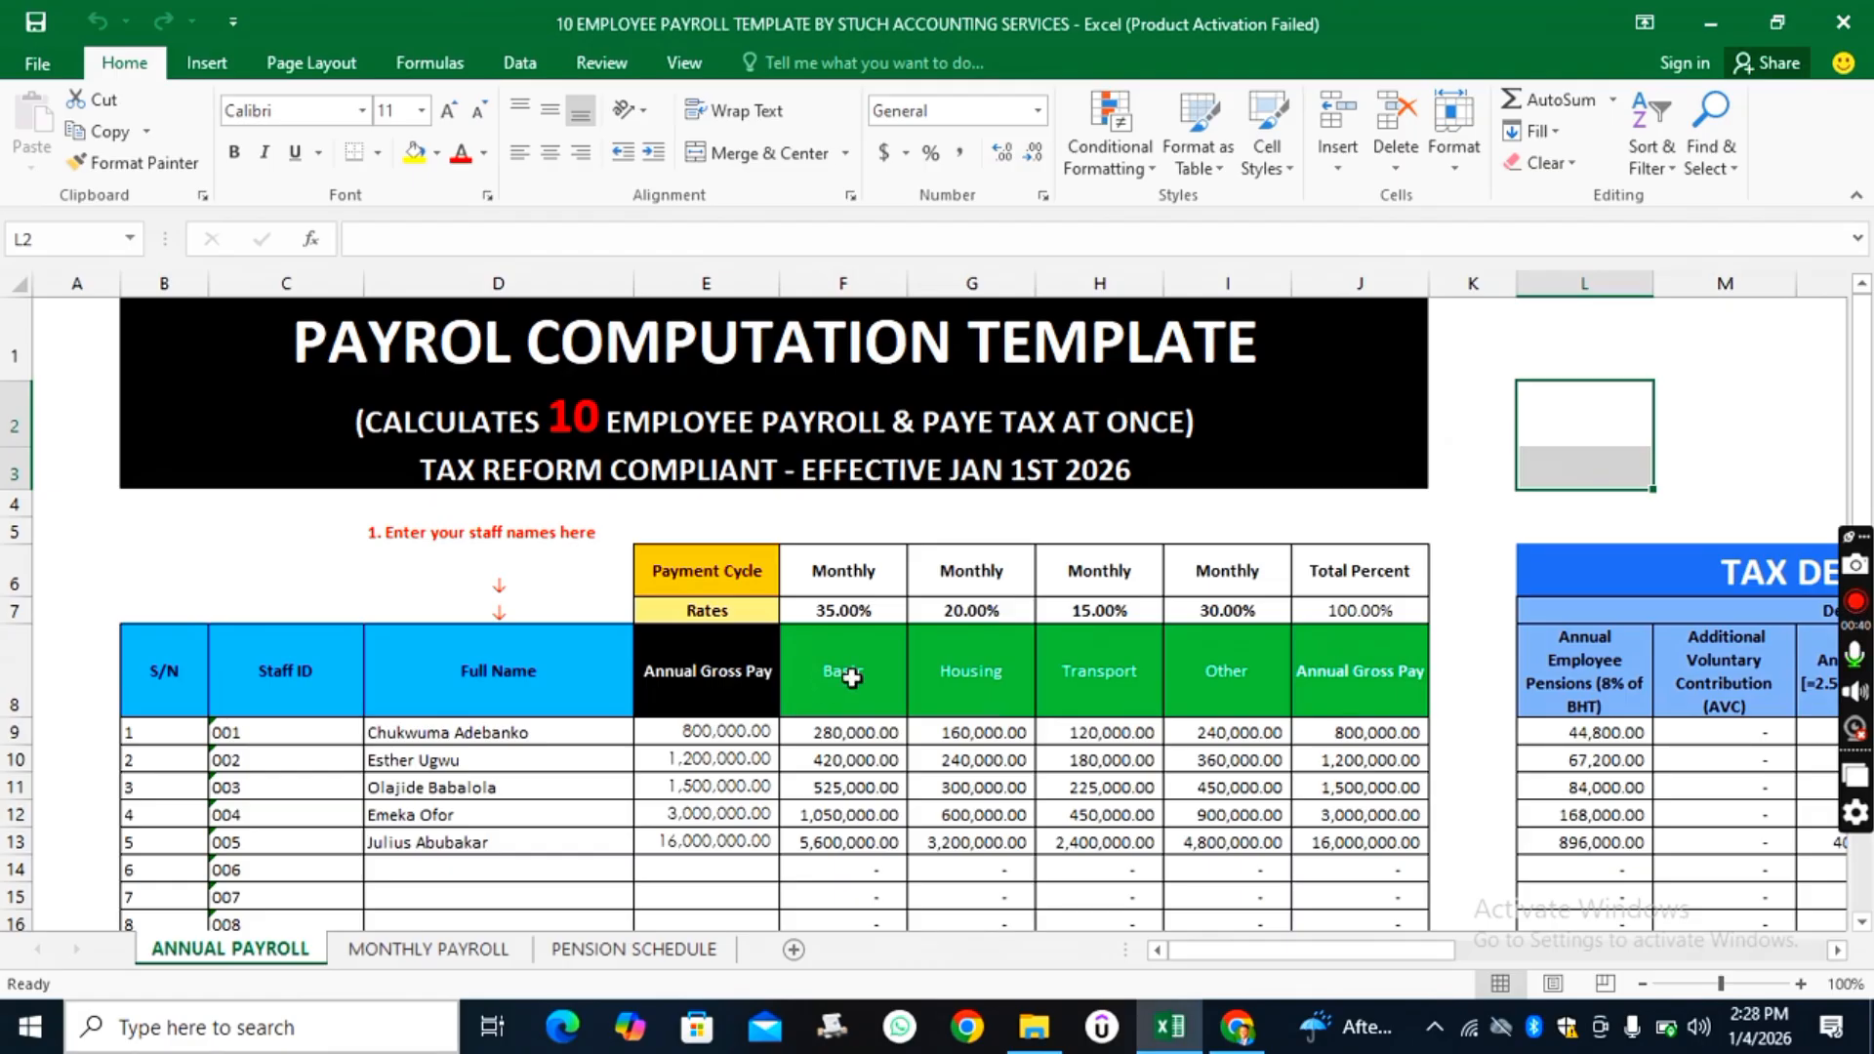
{"action": "left_click", "coordinate": [849, 678]}
{"action": "left_click", "coordinate": [953, 693]}
{"action": "left_click", "coordinate": [1144, 697]}
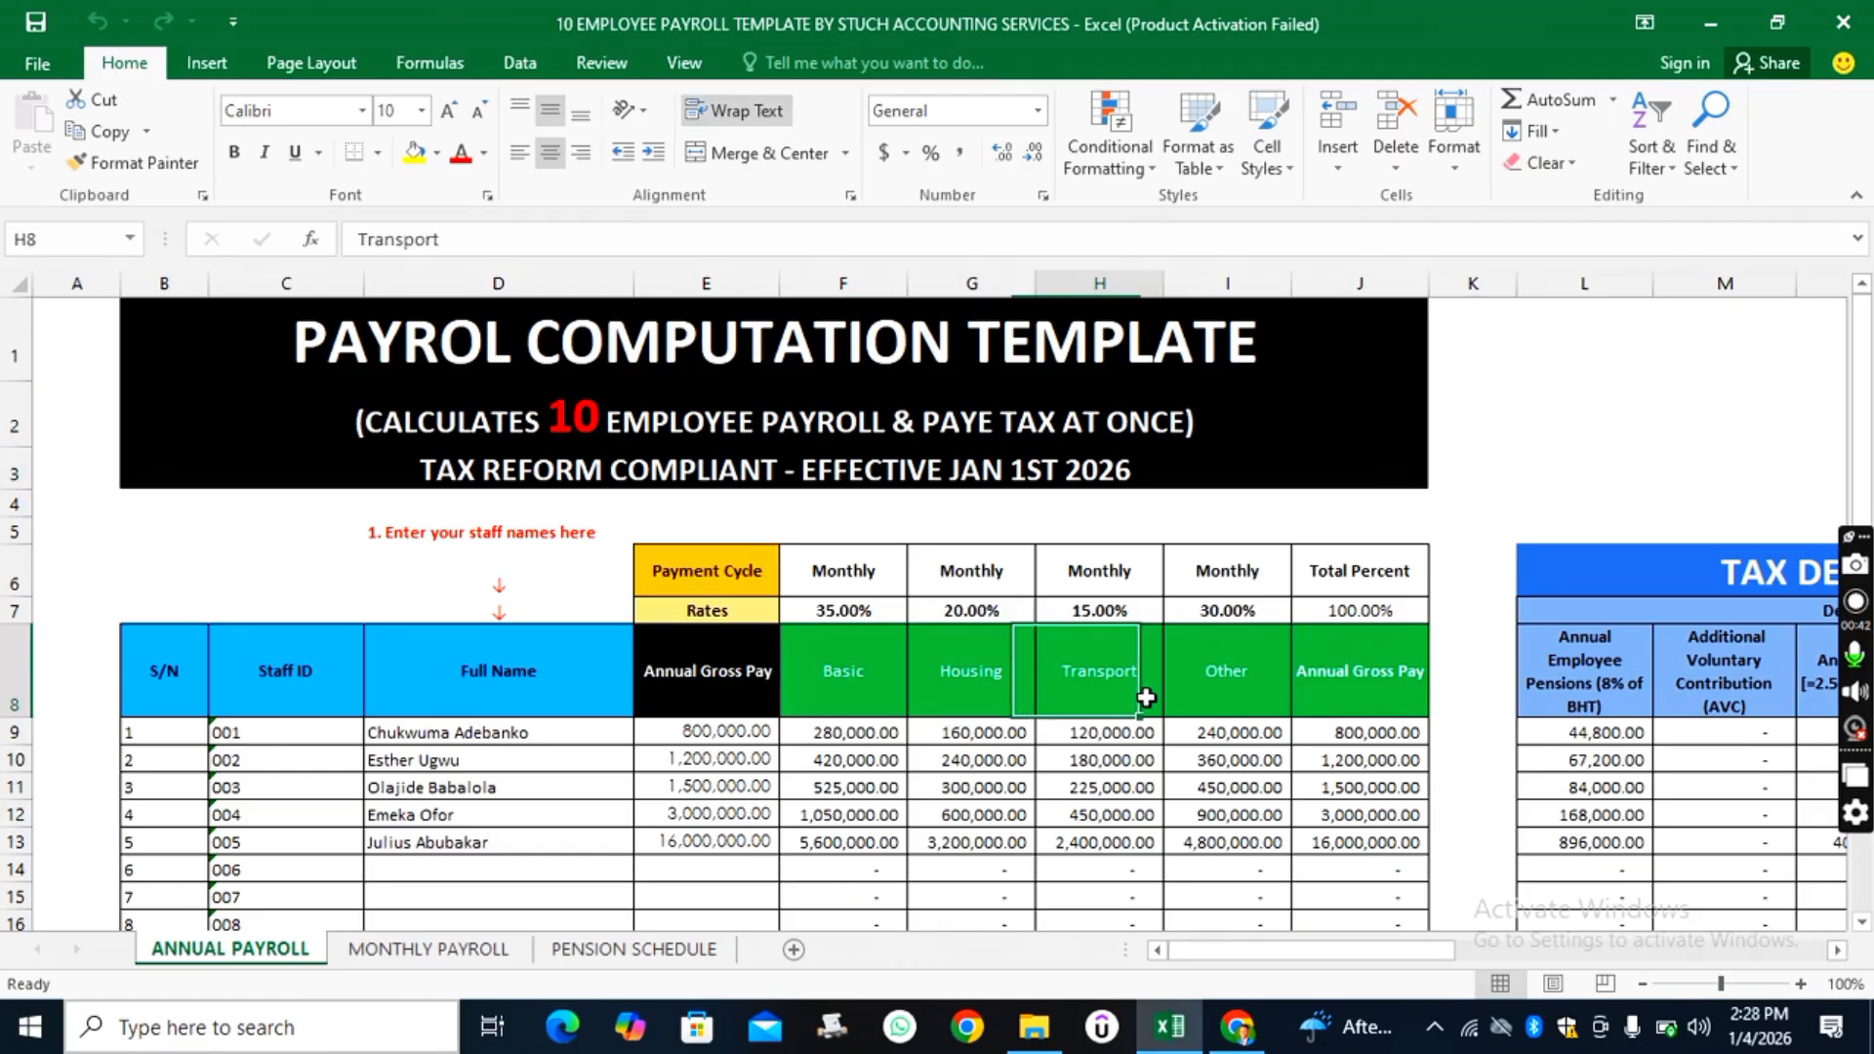
{"action": "left_click", "coordinate": [1222, 696]}
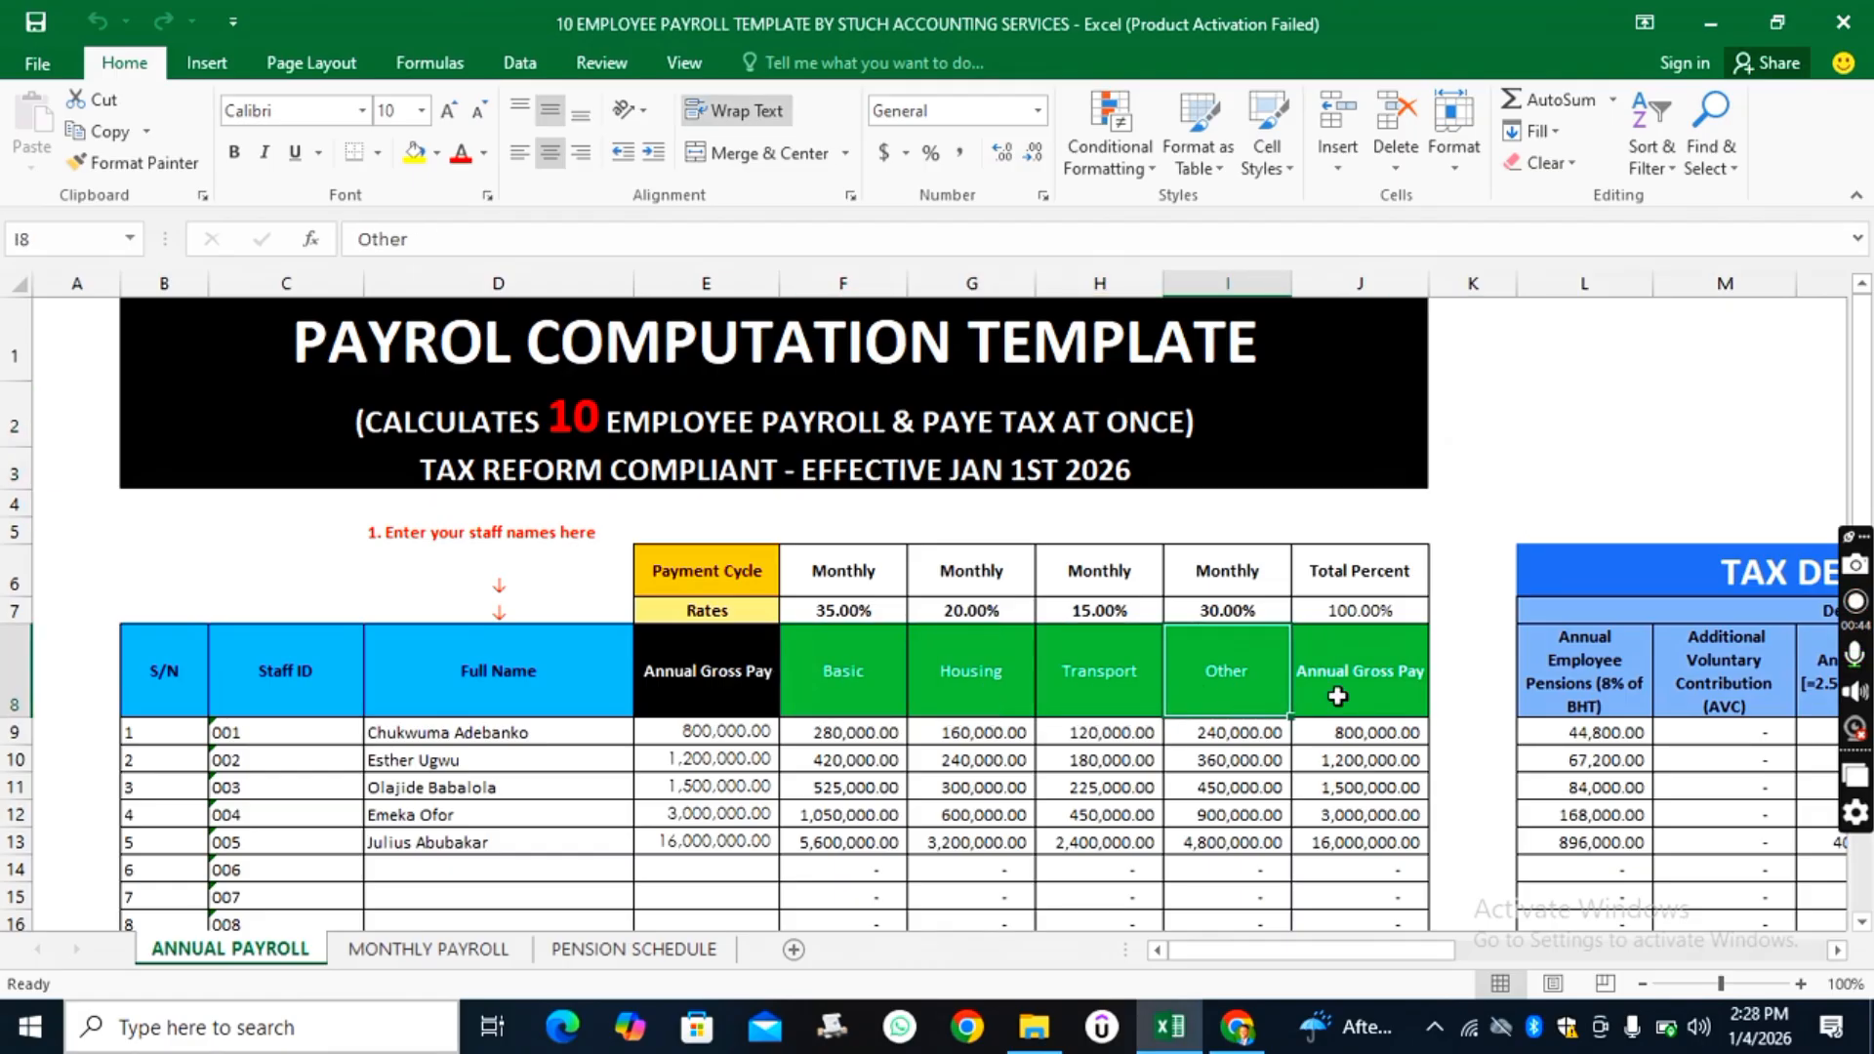
{"action": "left_click", "coordinate": [1338, 696]}
{"action": "left_click", "coordinate": [1584, 693]}
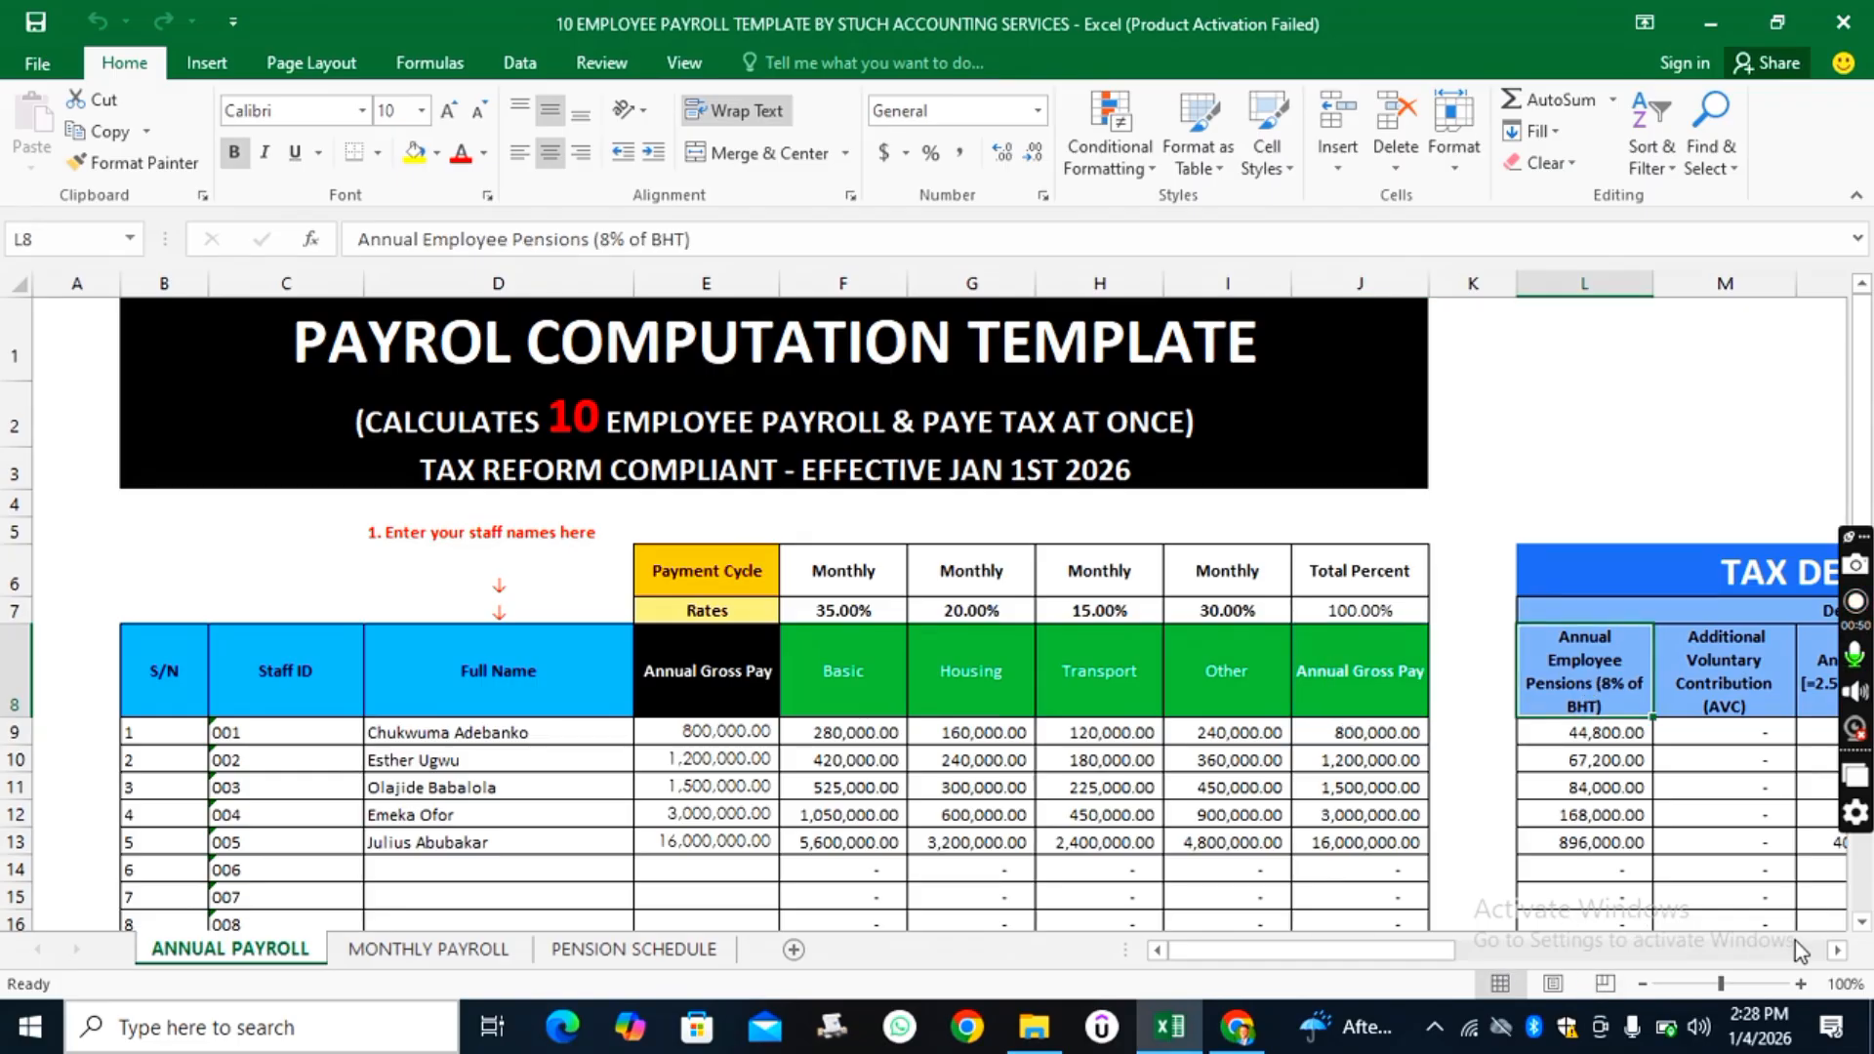
- Examine the Tax Deduction Table and the Tax Computation Table on the annual payroll sheet
{"action": "left_click", "coordinate": [1838, 950]}
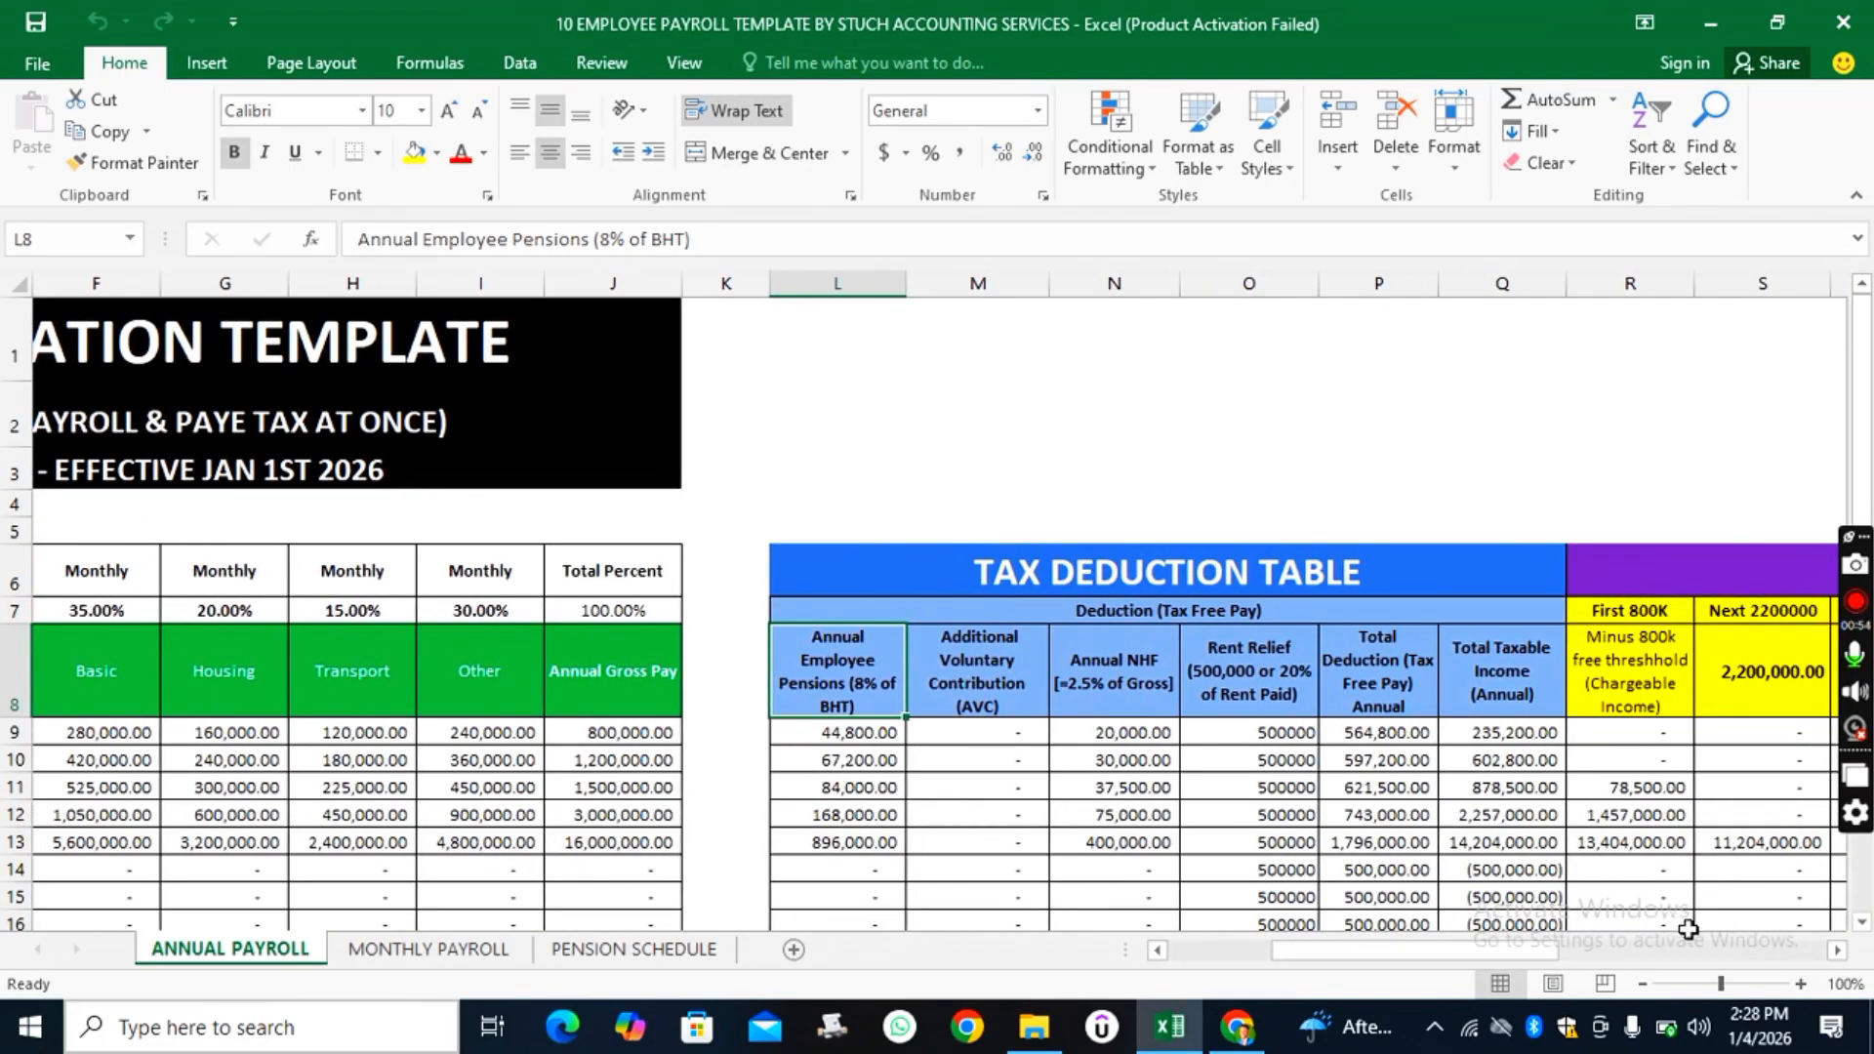
{"action": "left_click", "coordinate": [1837, 950]}
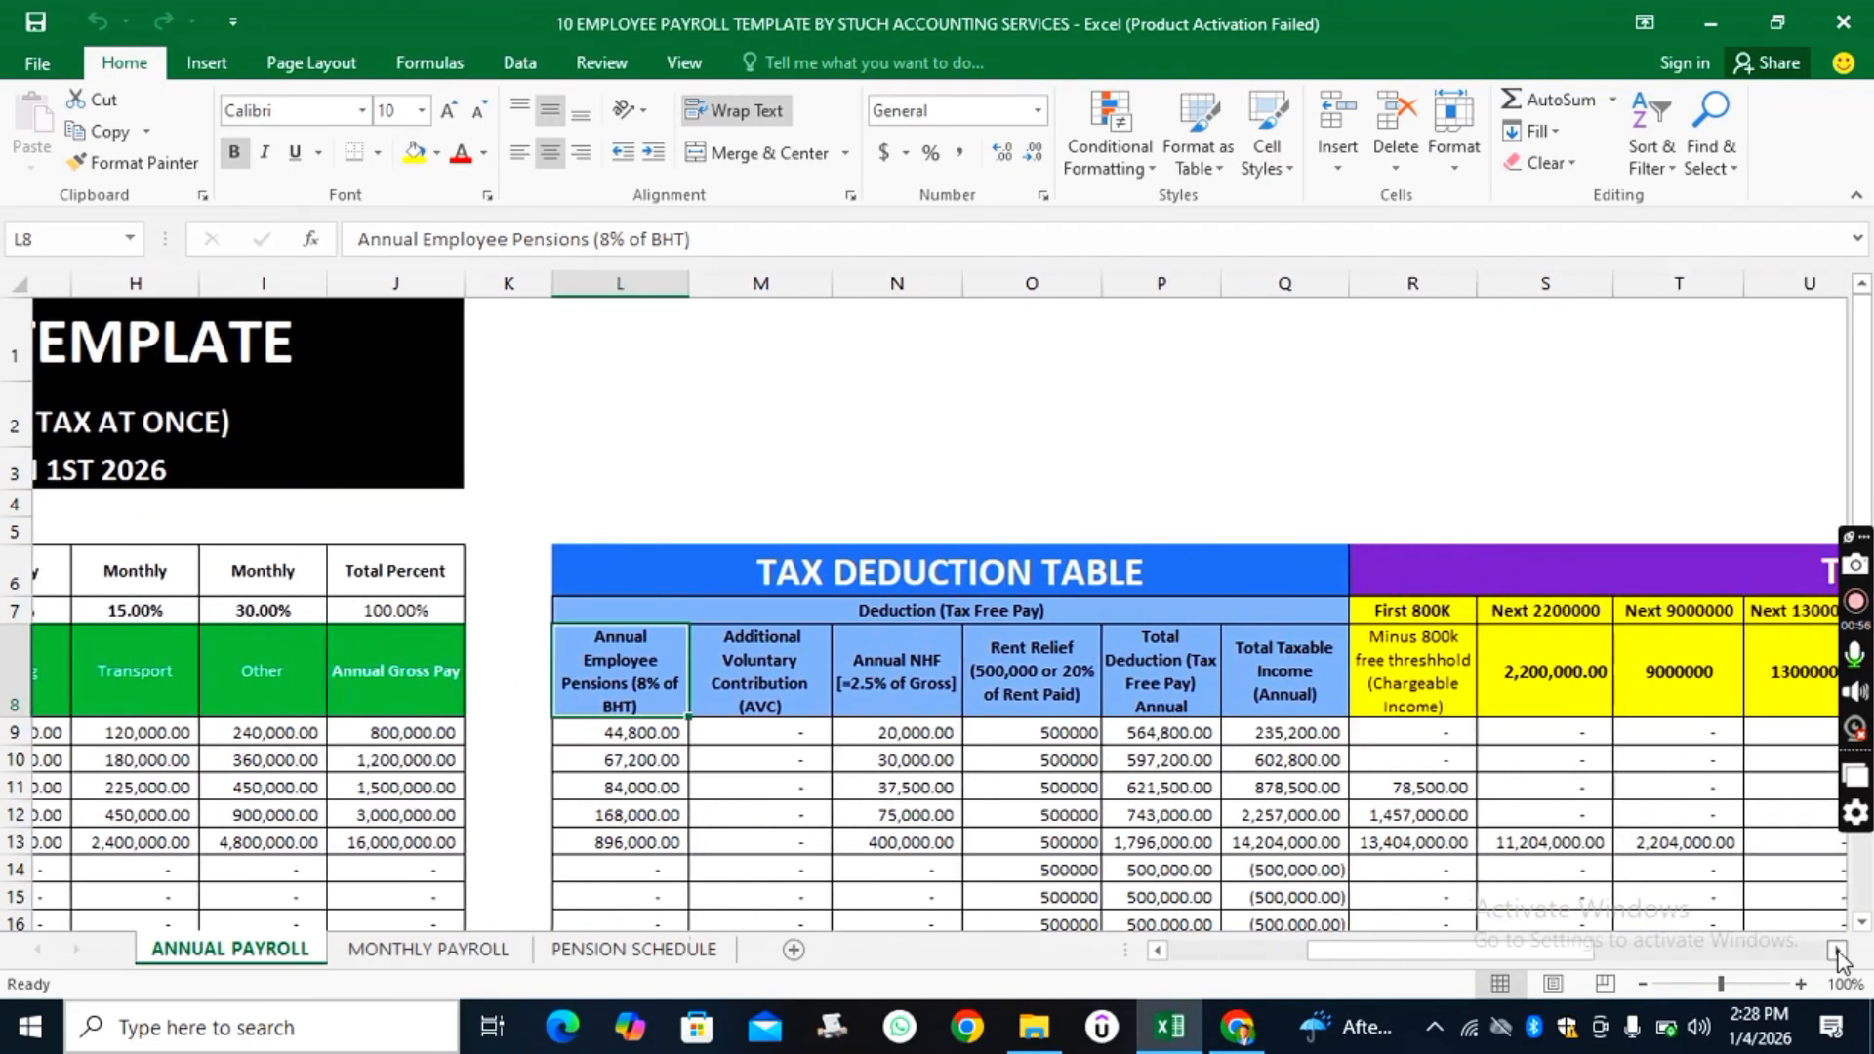
{"action": "left_click", "coordinate": [1838, 950]}
{"action": "left_click", "coordinate": [1837, 950]}
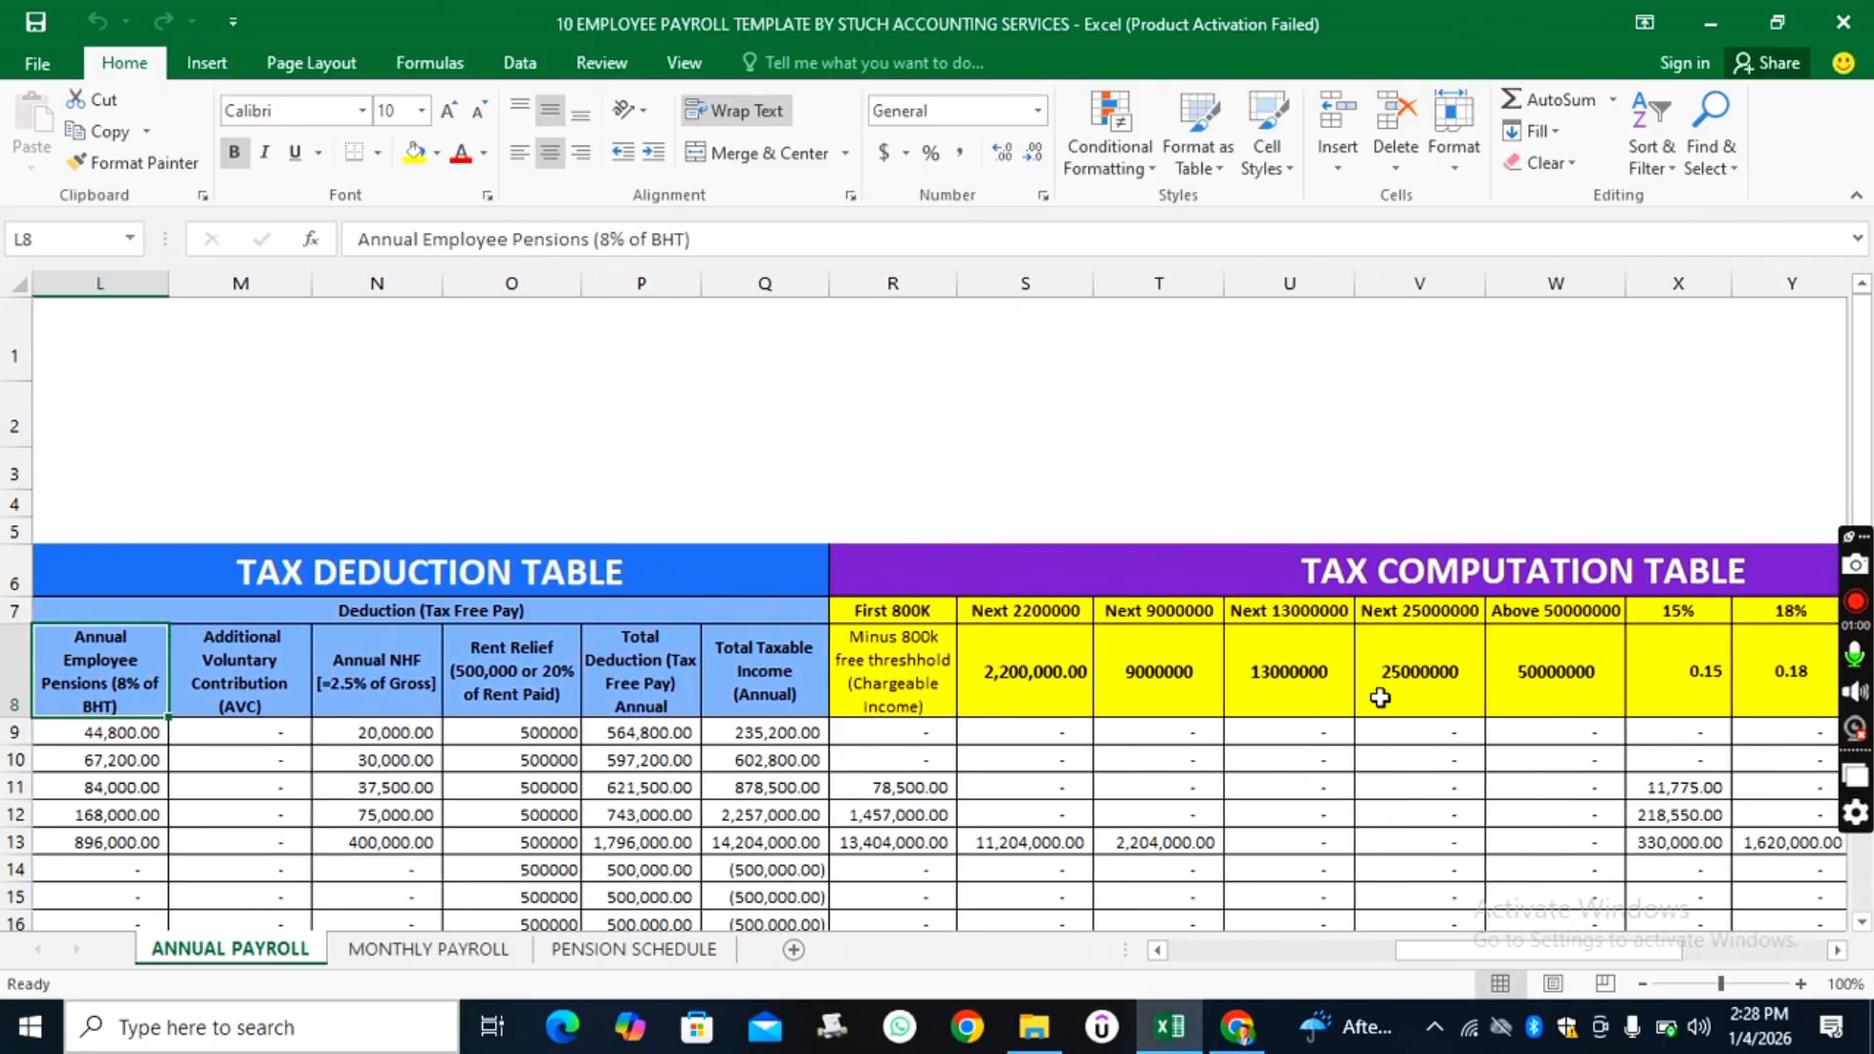
{"action": "left_click", "coordinate": [1838, 950]}
{"action": "left_click", "coordinate": [1838, 950]}
{"action": "left_click", "coordinate": [1838, 950]}
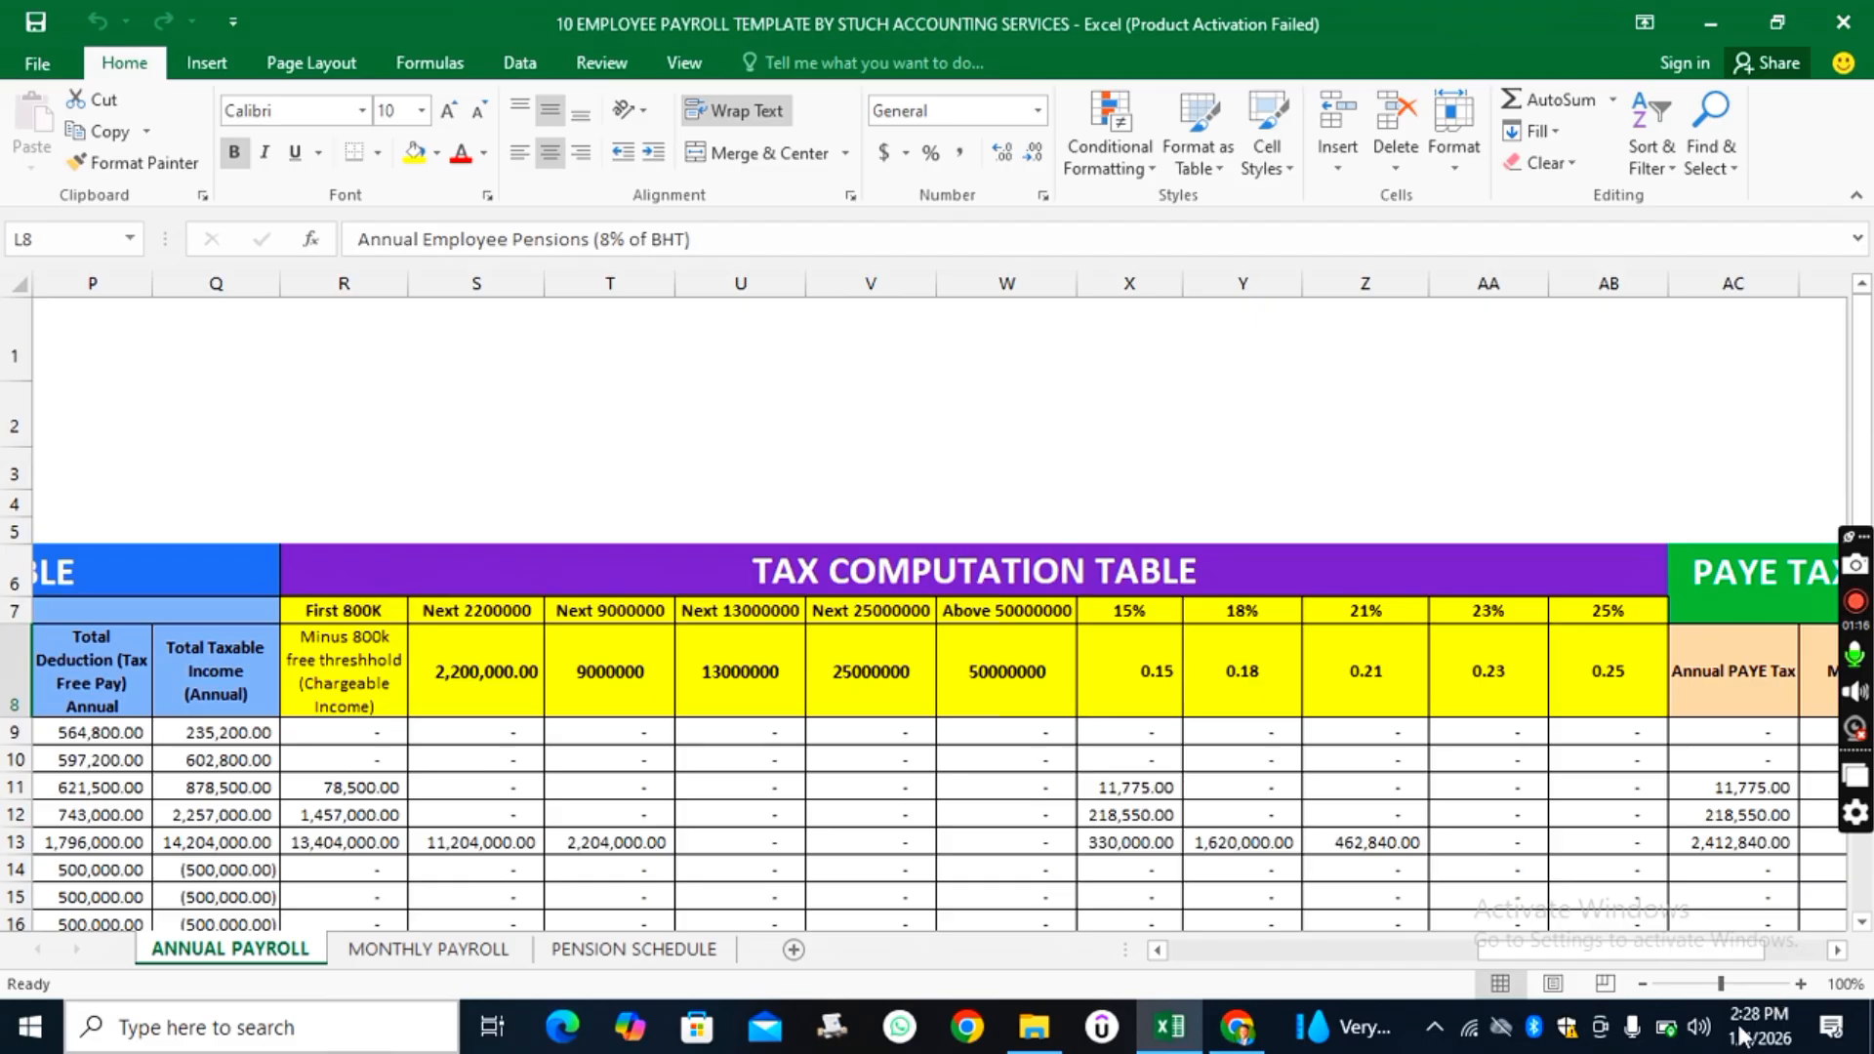
- Zoom the sheet to 120% and view the annual and monthly columns of the PAYE Tax Table
{"action": "left_click", "coordinate": [1803, 985]}
{"action": "left_click", "coordinate": [1802, 985]}
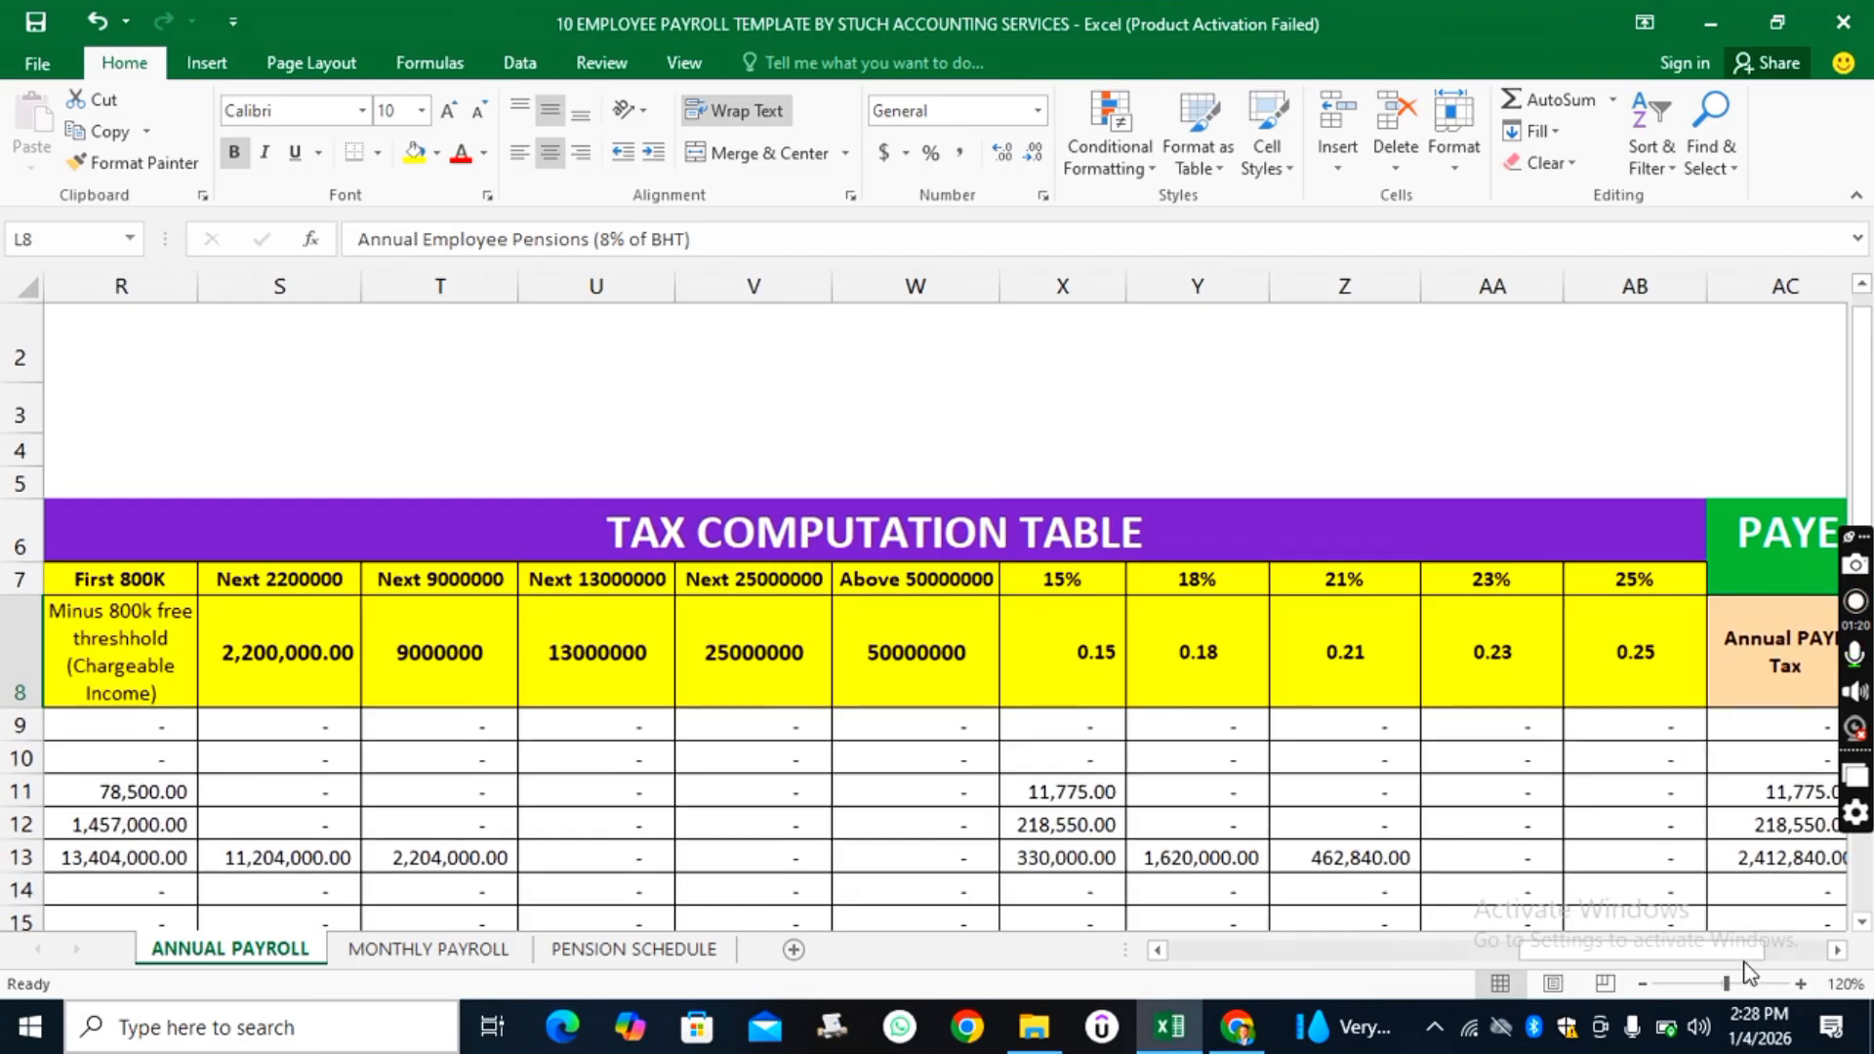
{"action": "left_click_drag", "start_coordinate": [1750, 951], "coordinate": [1829, 952]}
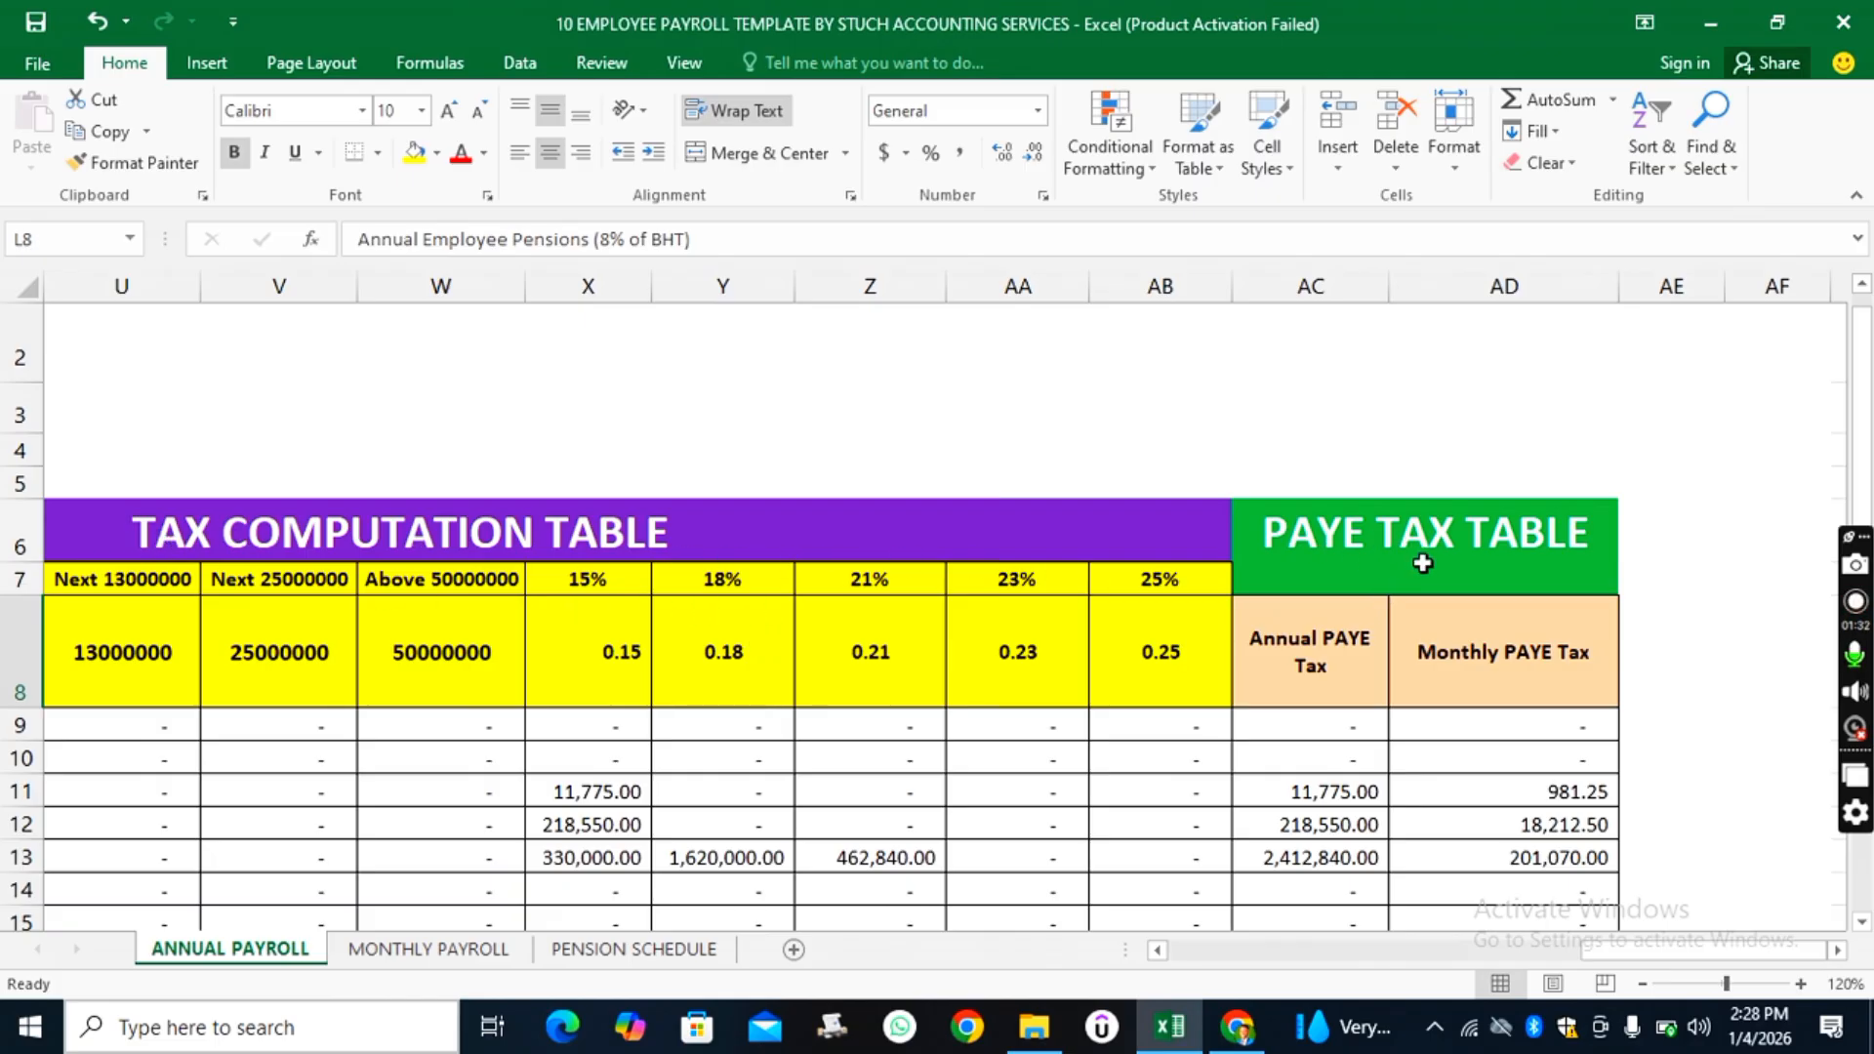
- Go back over the Tax Deduction Table and review the employee pay table from column A, including its totals row
{"action": "left_click_drag", "start_coordinate": [1662, 952], "coordinate": [1360, 955]}
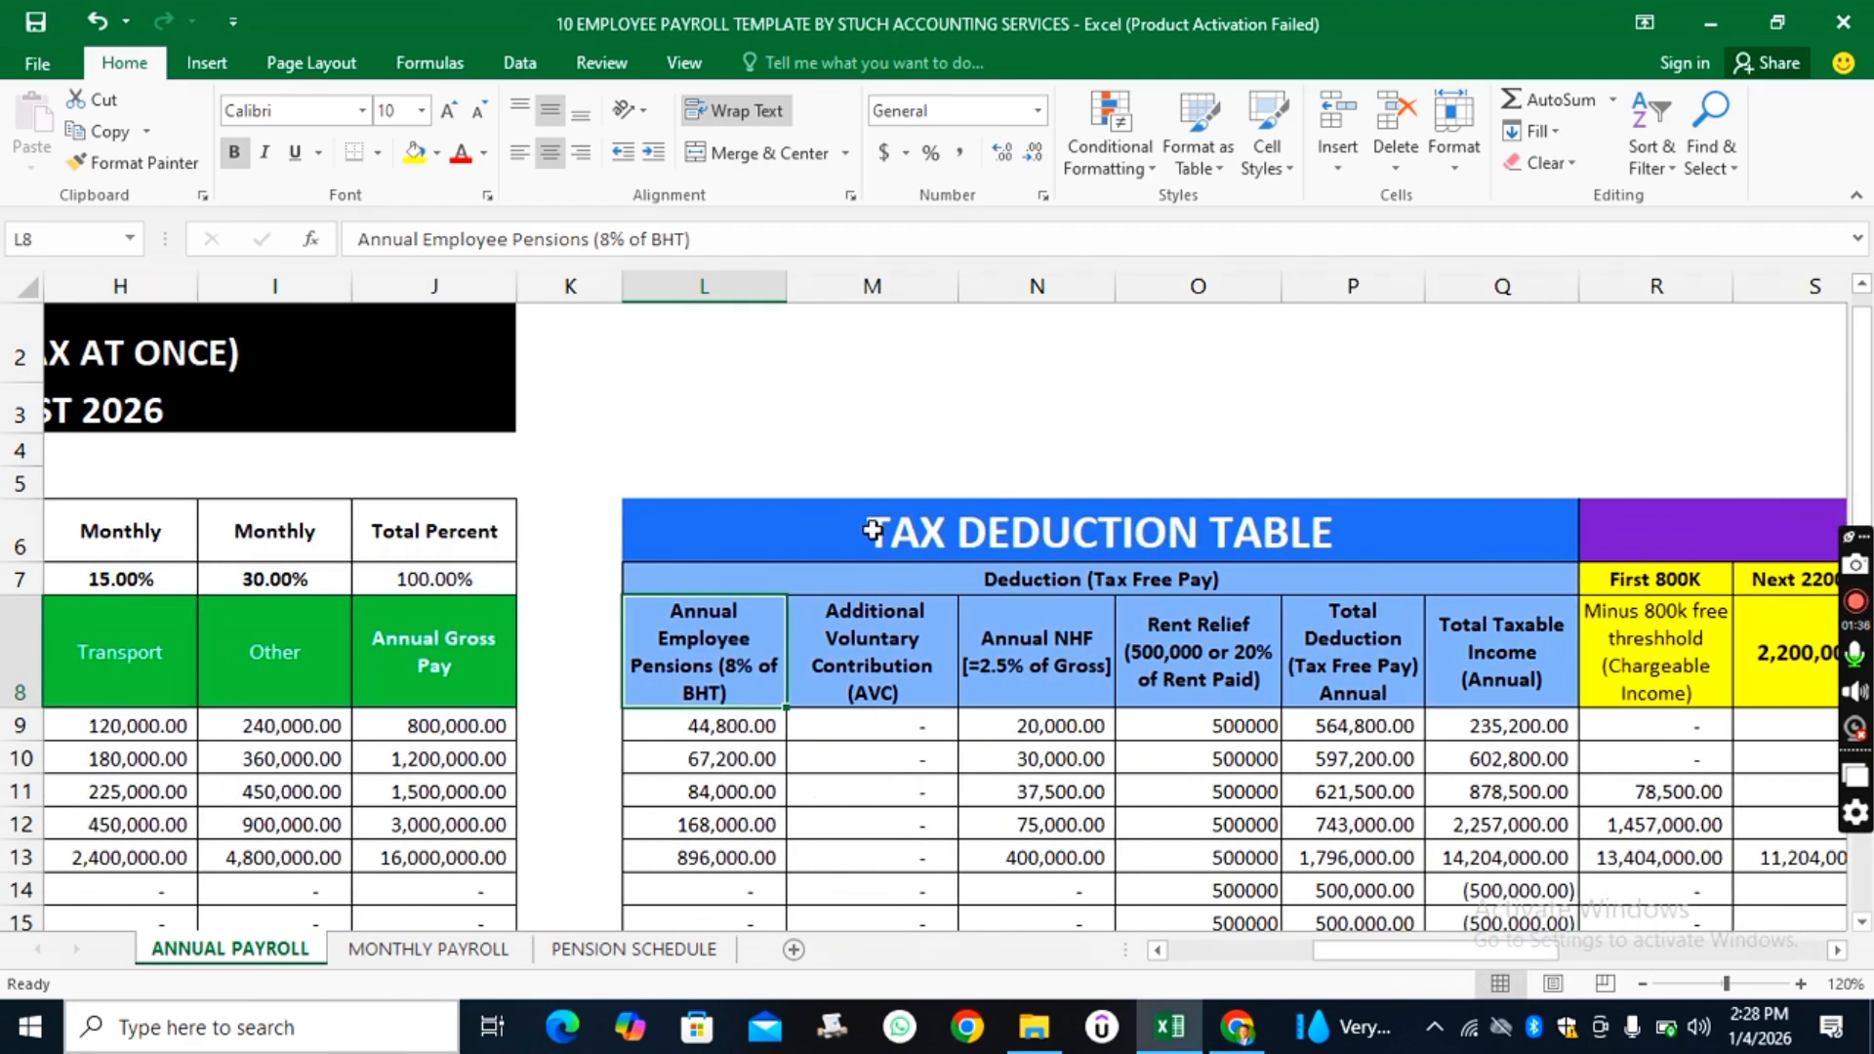
{"action": "left_click_drag", "start_coordinate": [1472, 948], "coordinate": [1343, 981]}
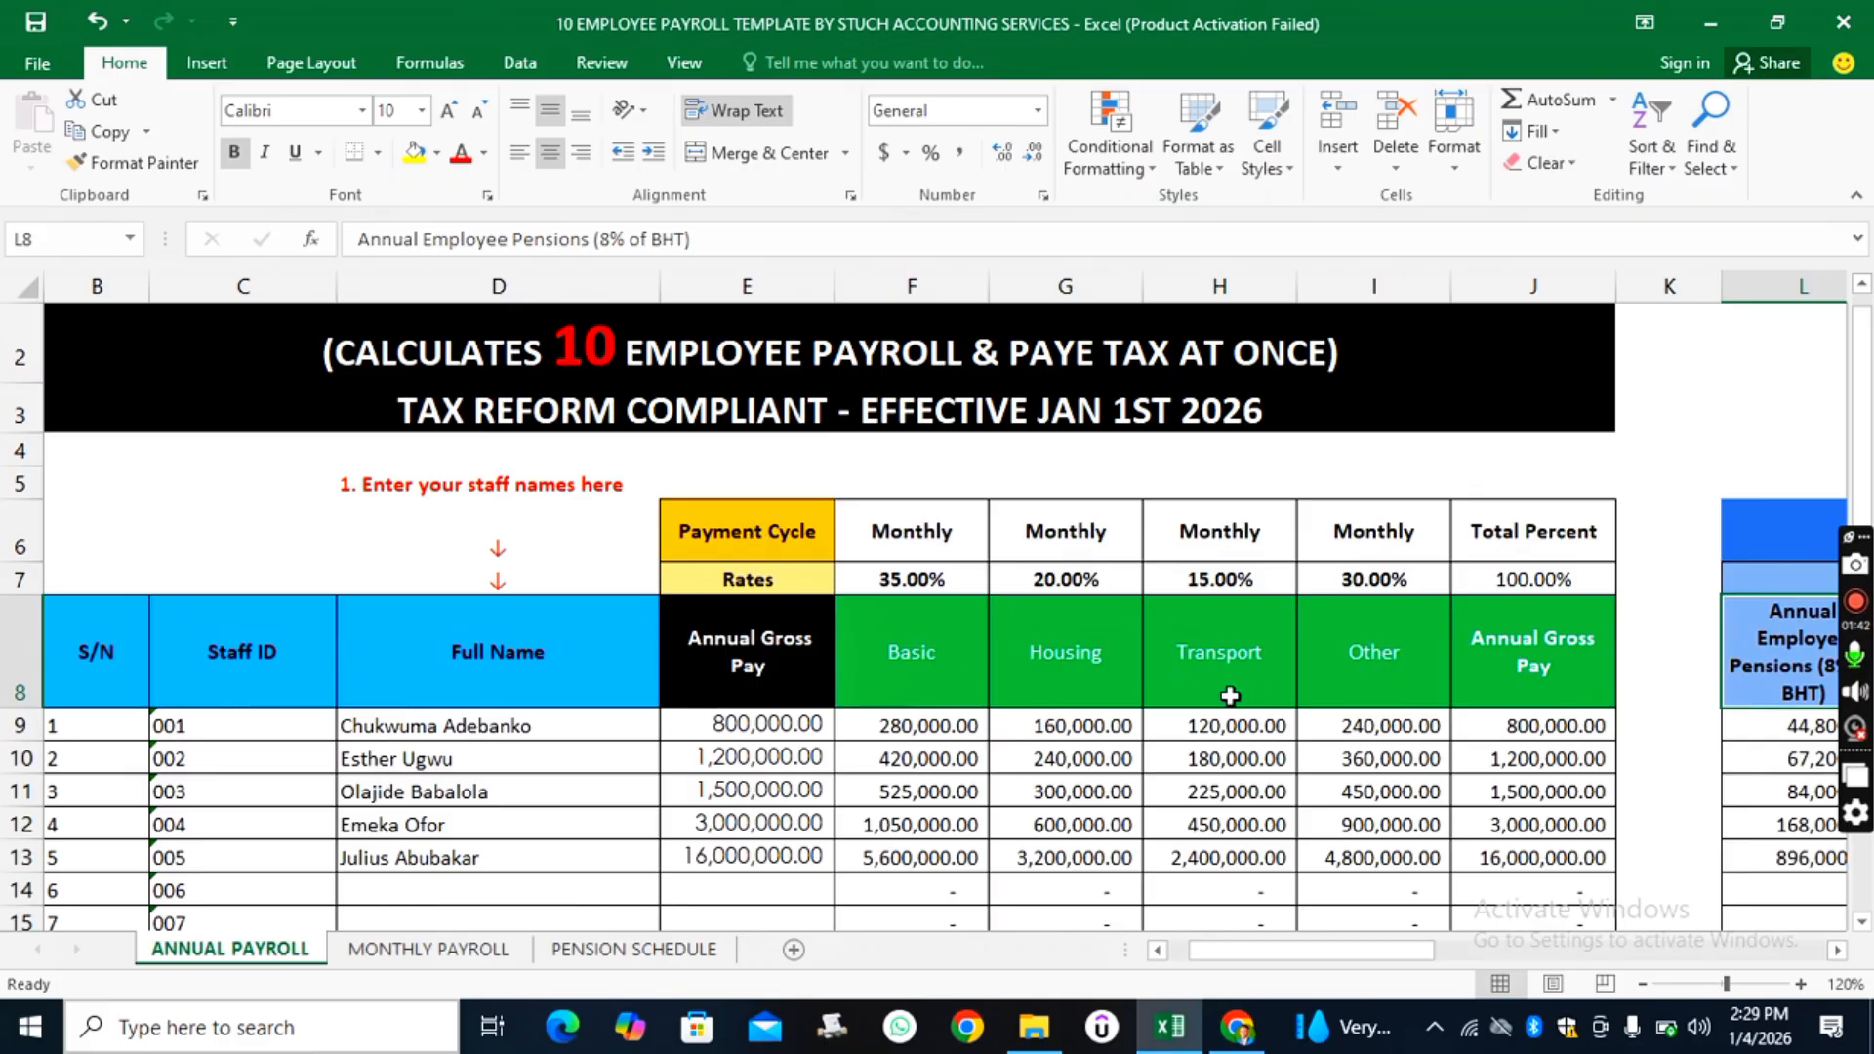
{"action": "scroll", "coordinate": [1225, 695], "scroll_direction": "down", "scroll_amount": 1}
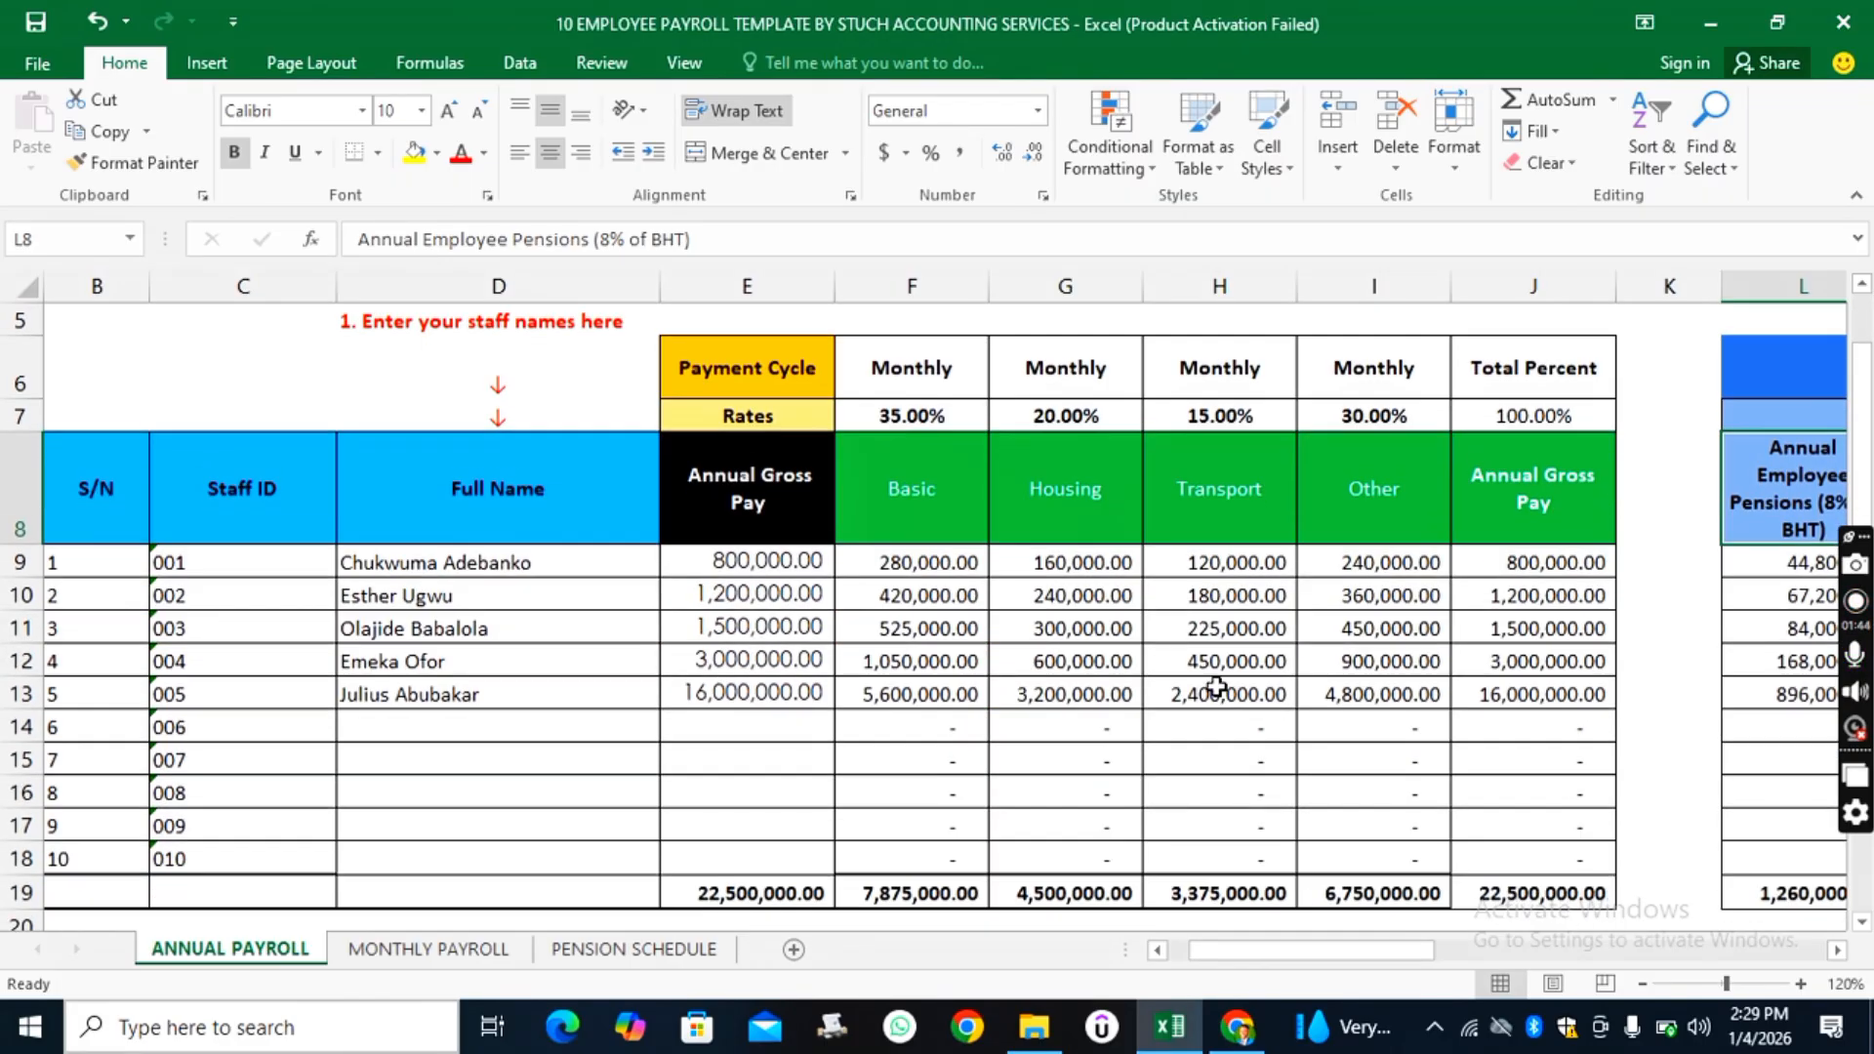
{"action": "scroll", "coordinate": [1162, 679], "scroll_direction": "up", "scroll_amount": 1}
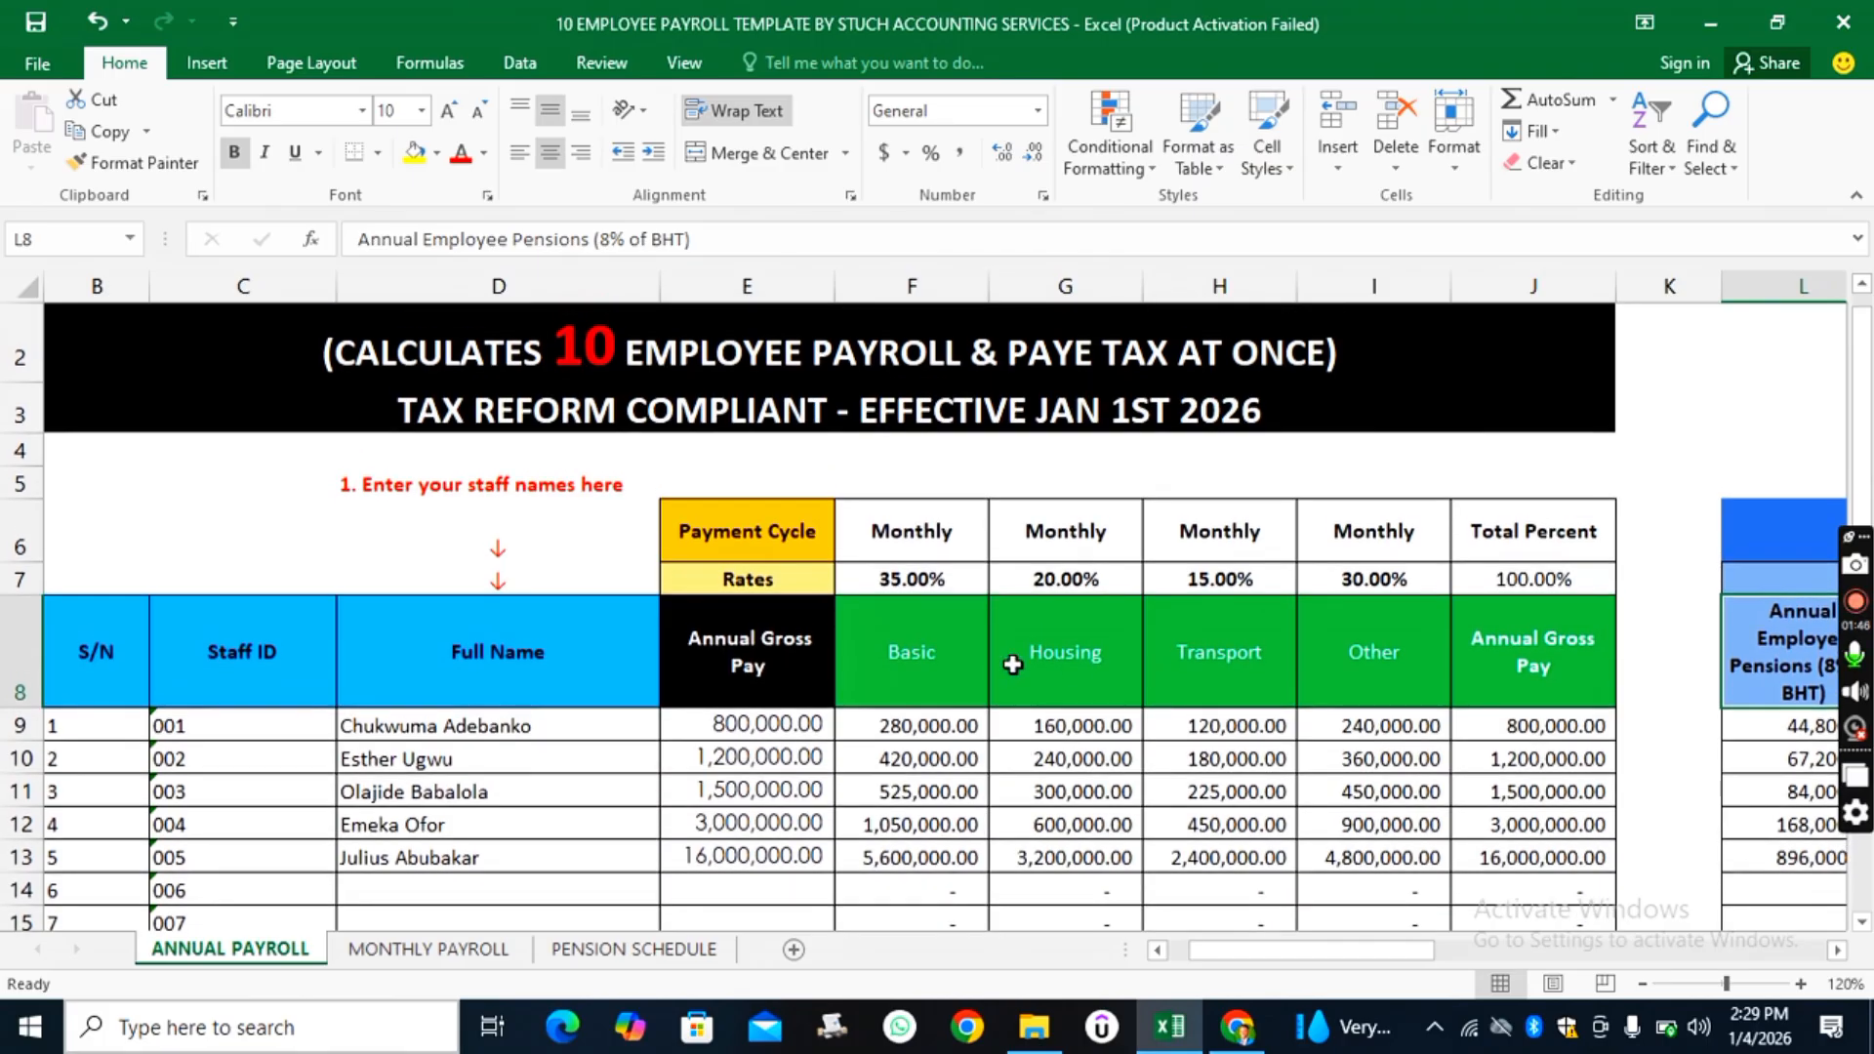
{"action": "left_click_drag", "start_coordinate": [1320, 953], "coordinate": [1261, 957]}
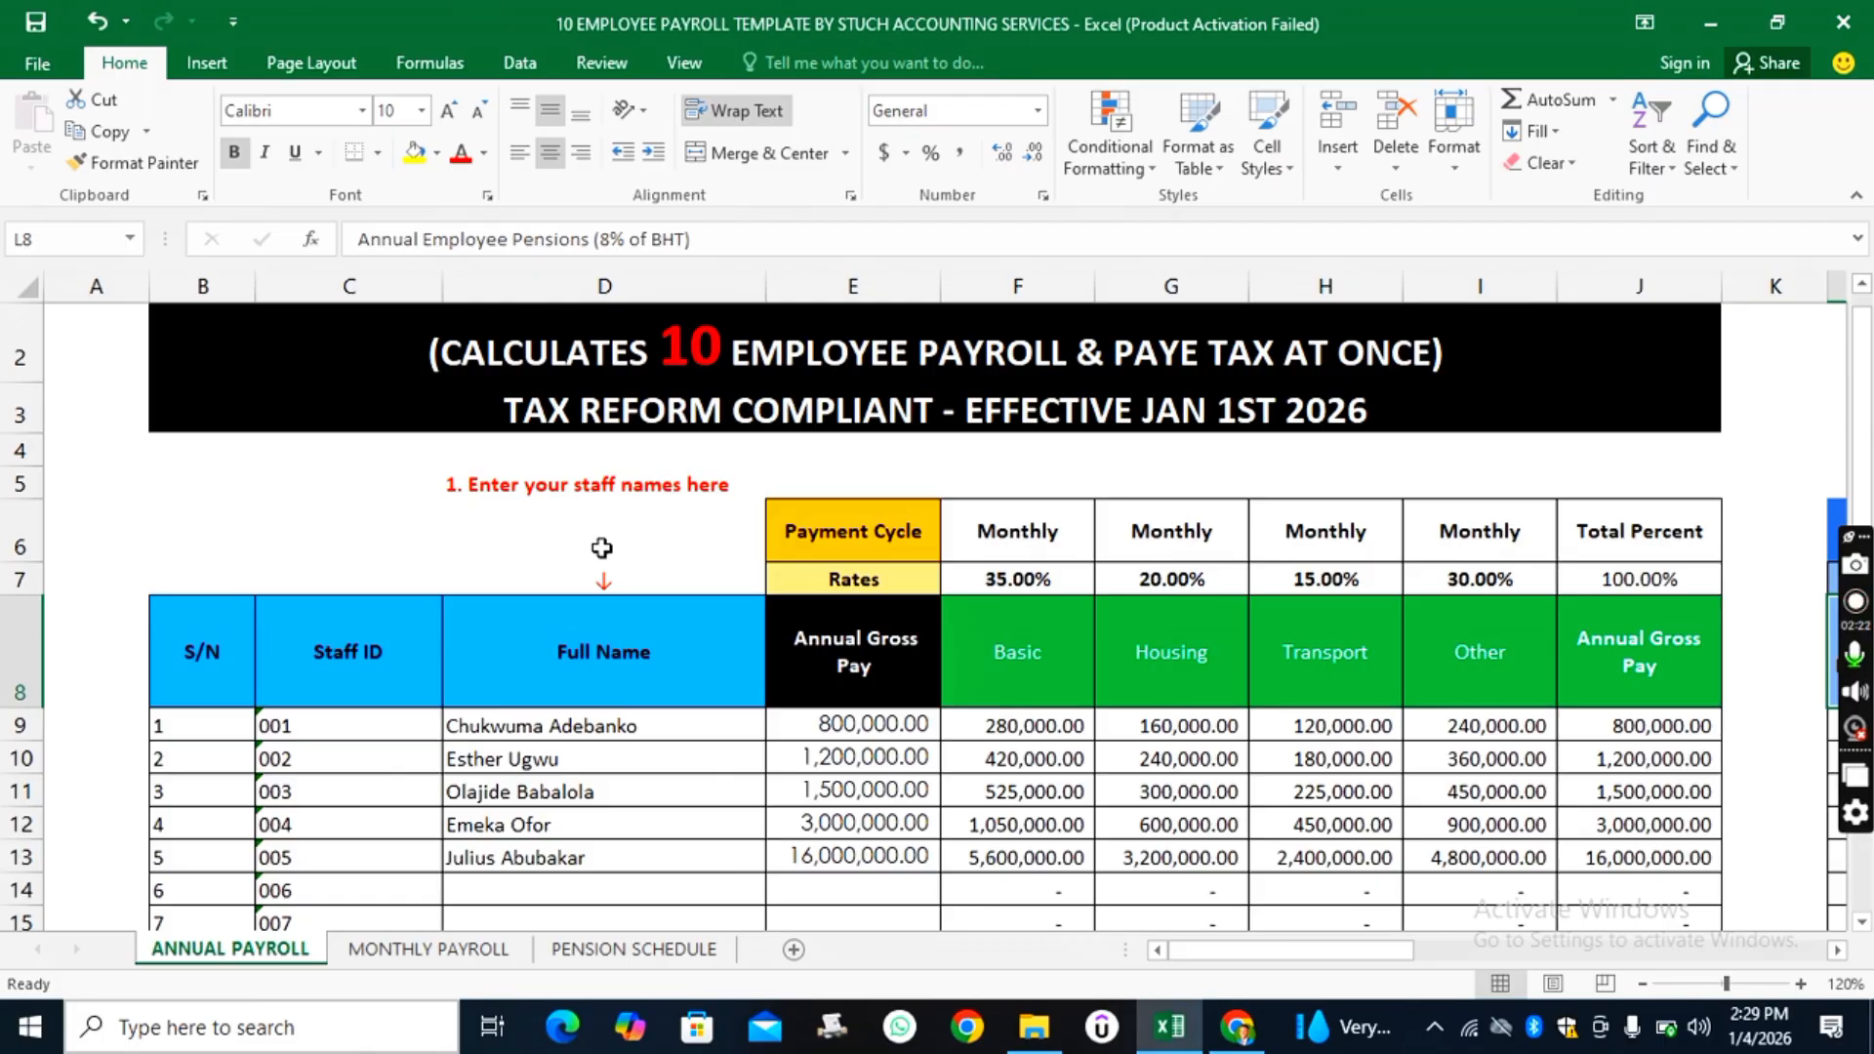
- Correct the spelling in the title cell B1 so it reads PAYROLL COMPUTATION TEMPLATE
{"action": "scroll", "coordinate": [601, 548], "scroll_direction": "up", "scroll_amount": 1}
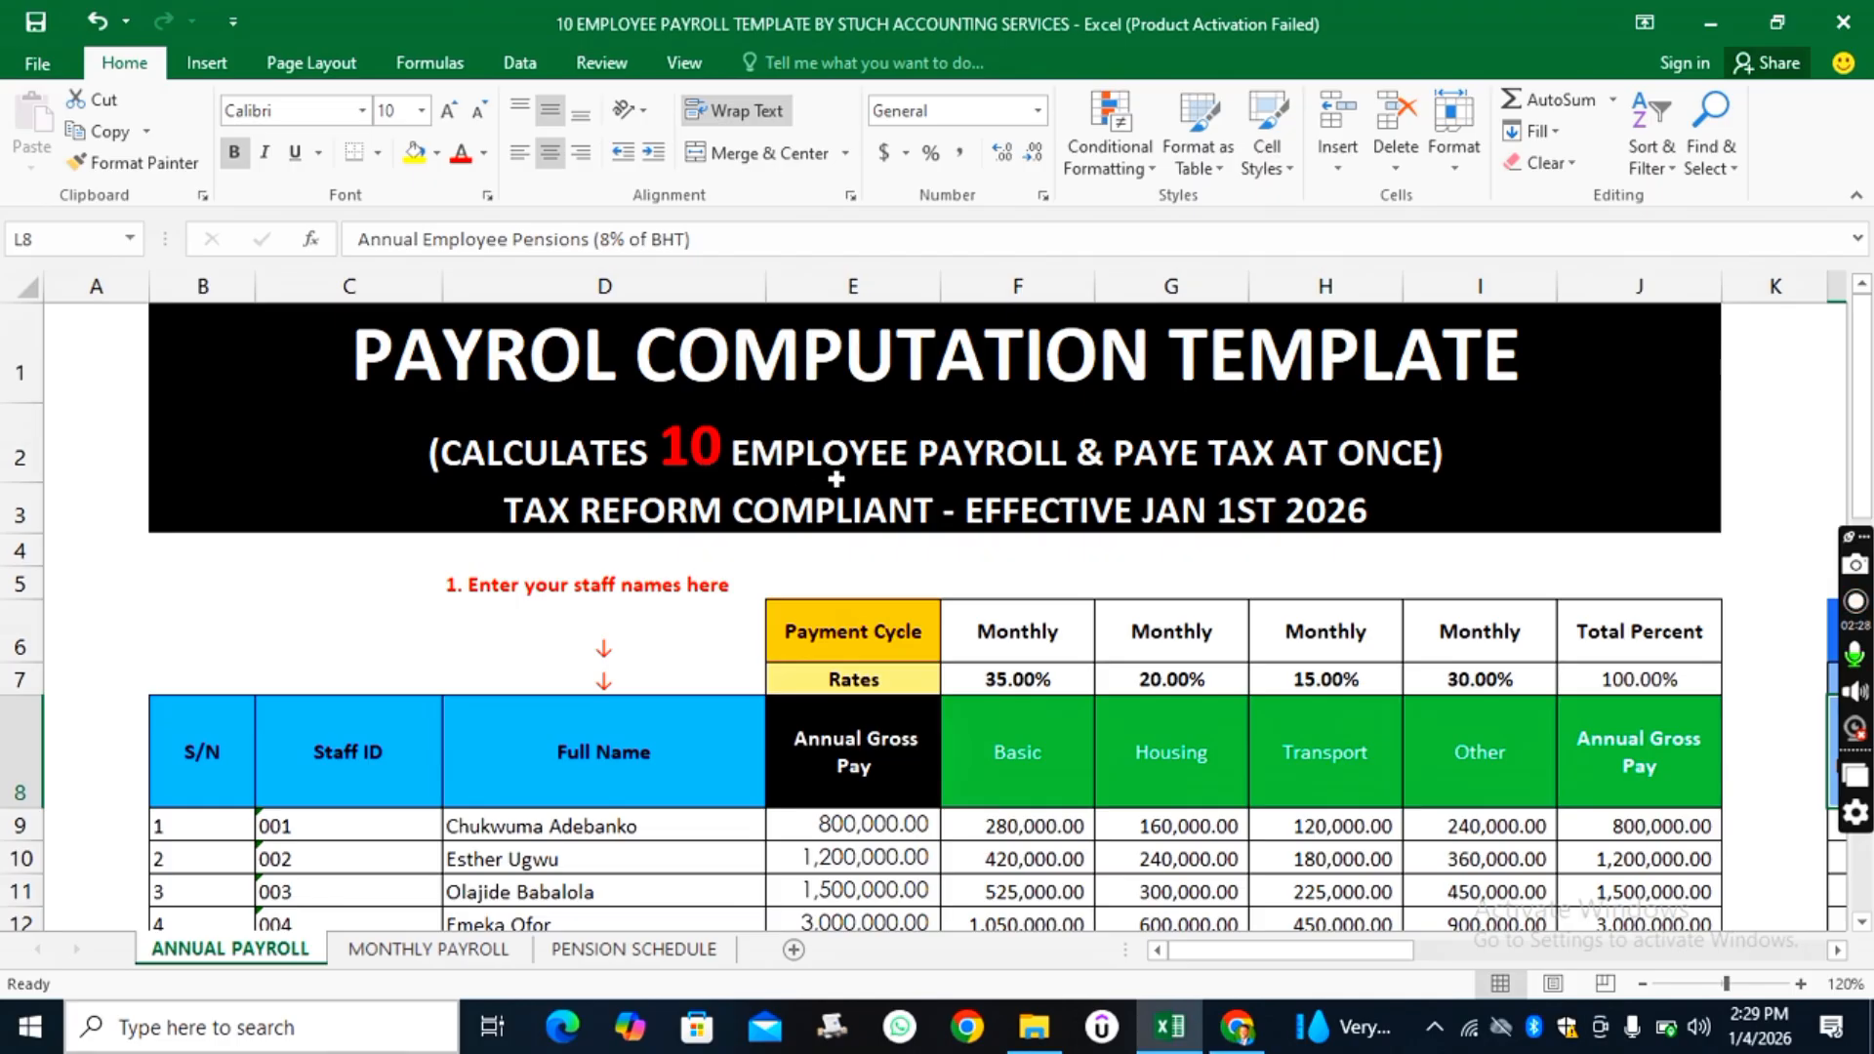
{"action": "double_click", "coordinate": [616, 364]}
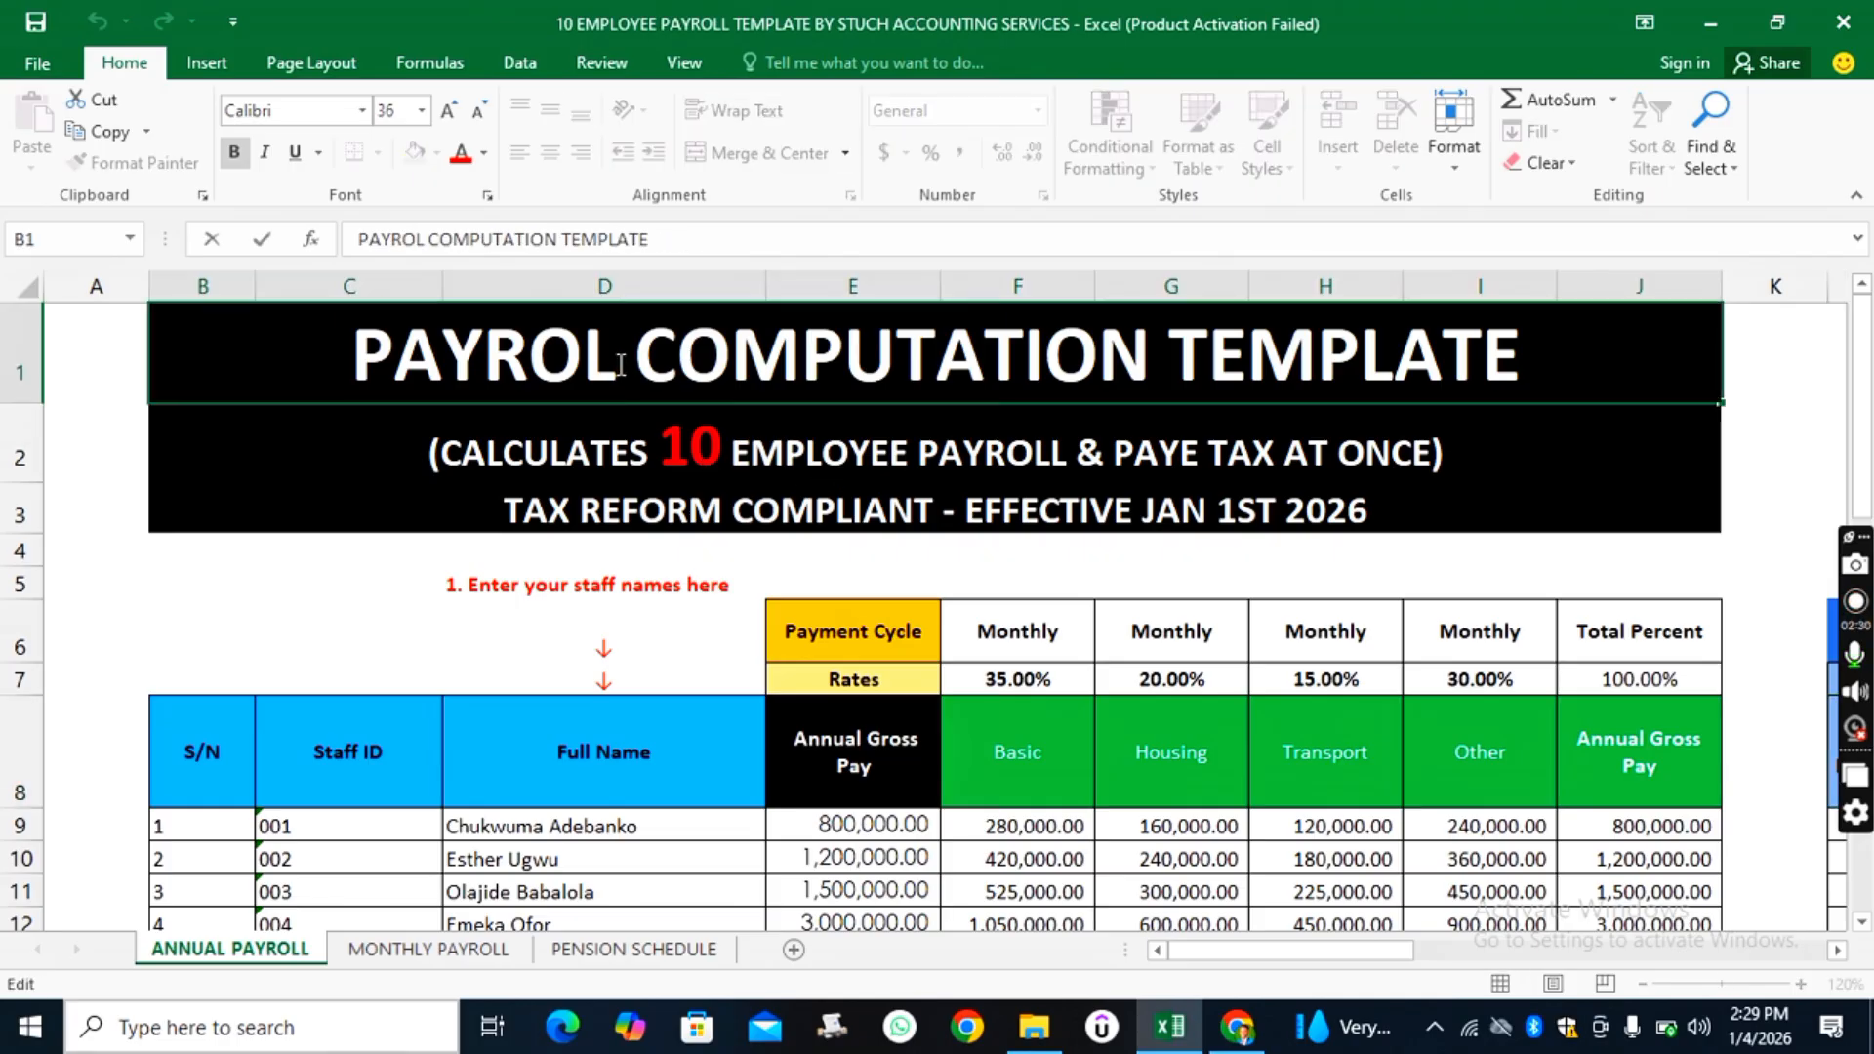
{"action": "type", "text": "L"}
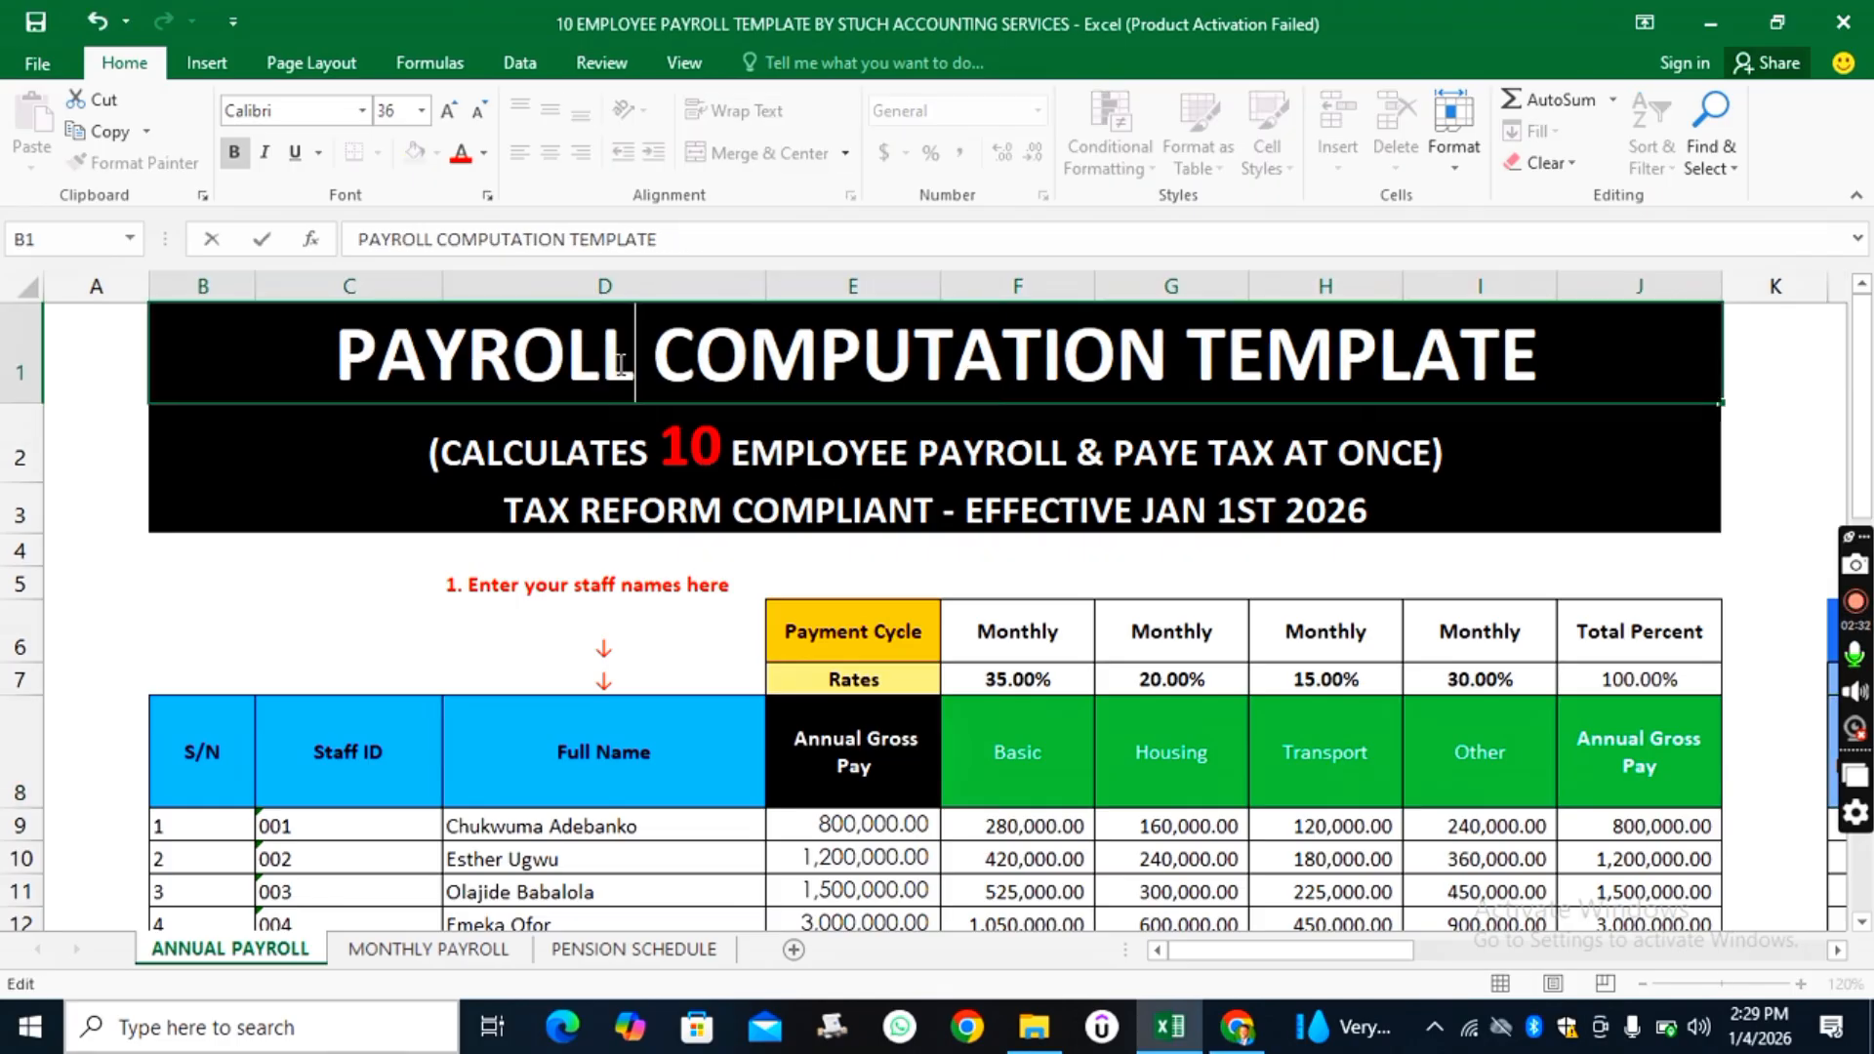
{"action": "left_click", "coordinate": [330, 617]}
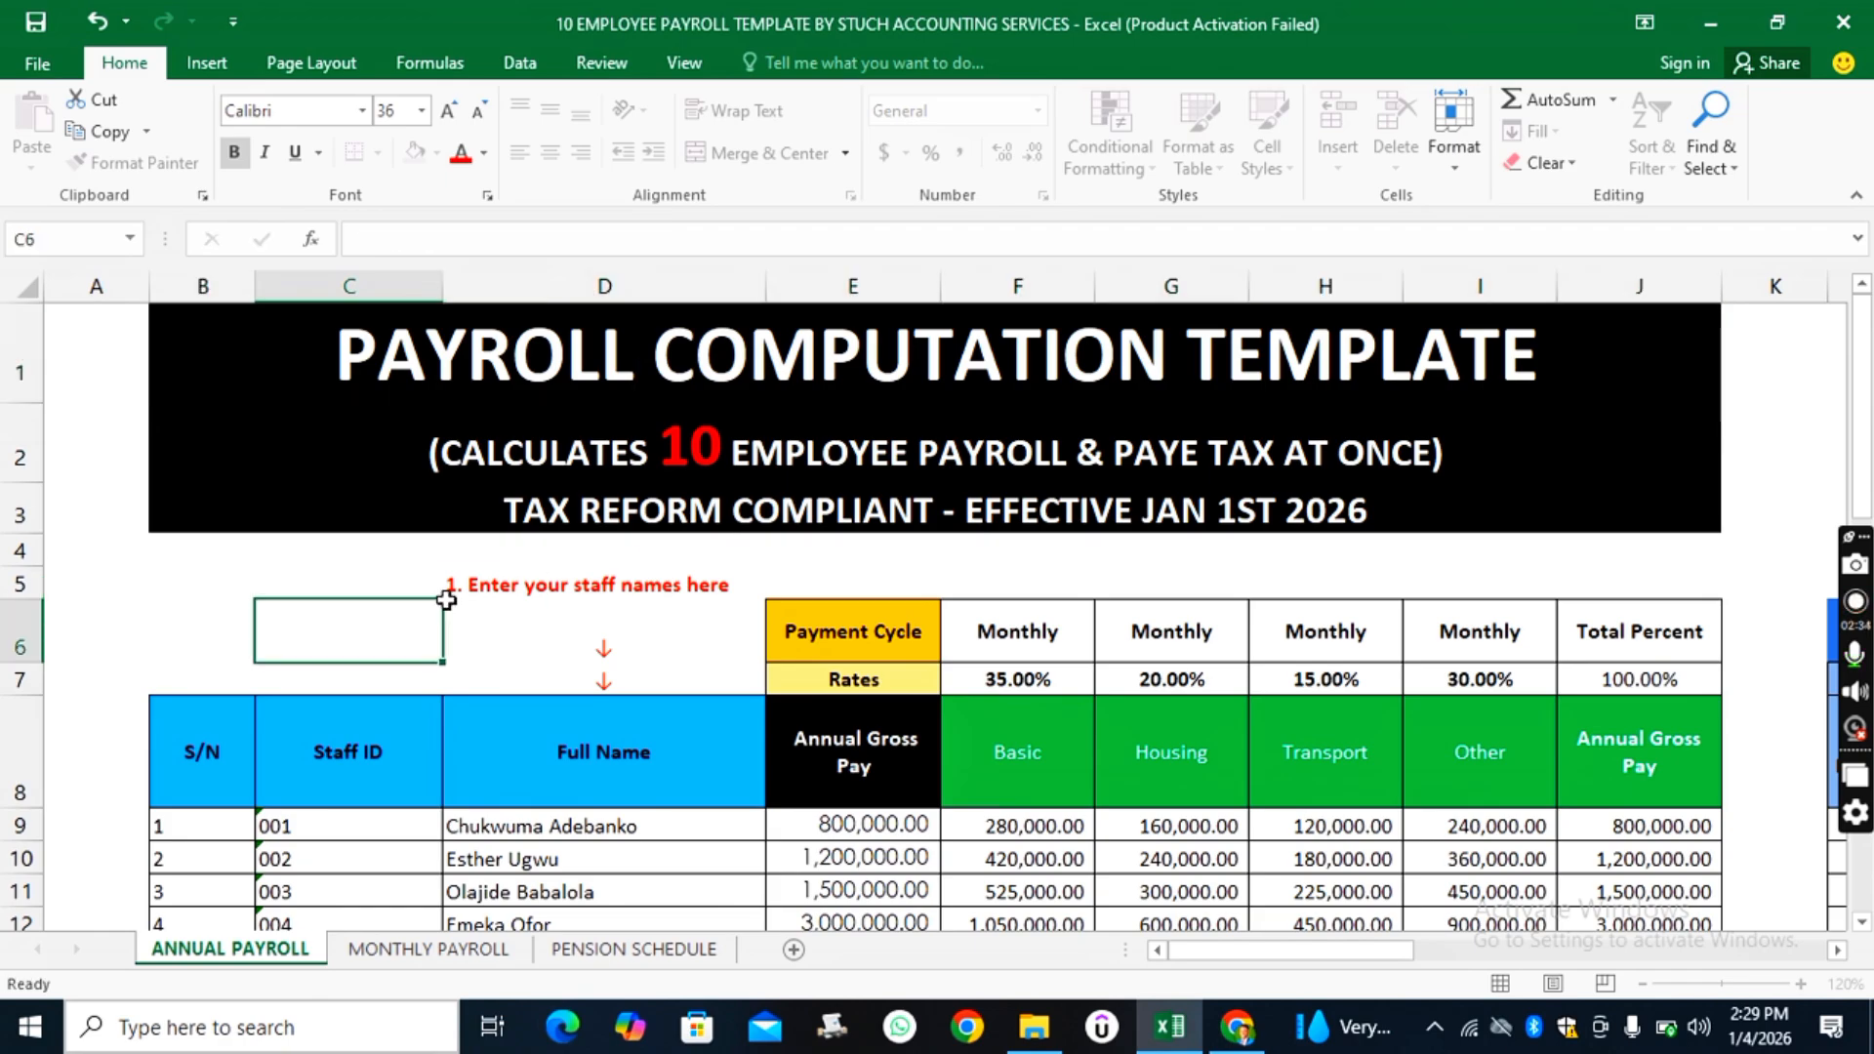
- Check the S/N column's employee rows from 1 to 10
{"action": "scroll", "coordinate": [430, 599], "scroll_direction": "down", "scroll_amount": 4}
{"action": "scroll", "coordinate": [374, 563], "scroll_direction": "up", "scroll_amount": 2}
{"action": "left_click", "coordinate": [164, 470]}
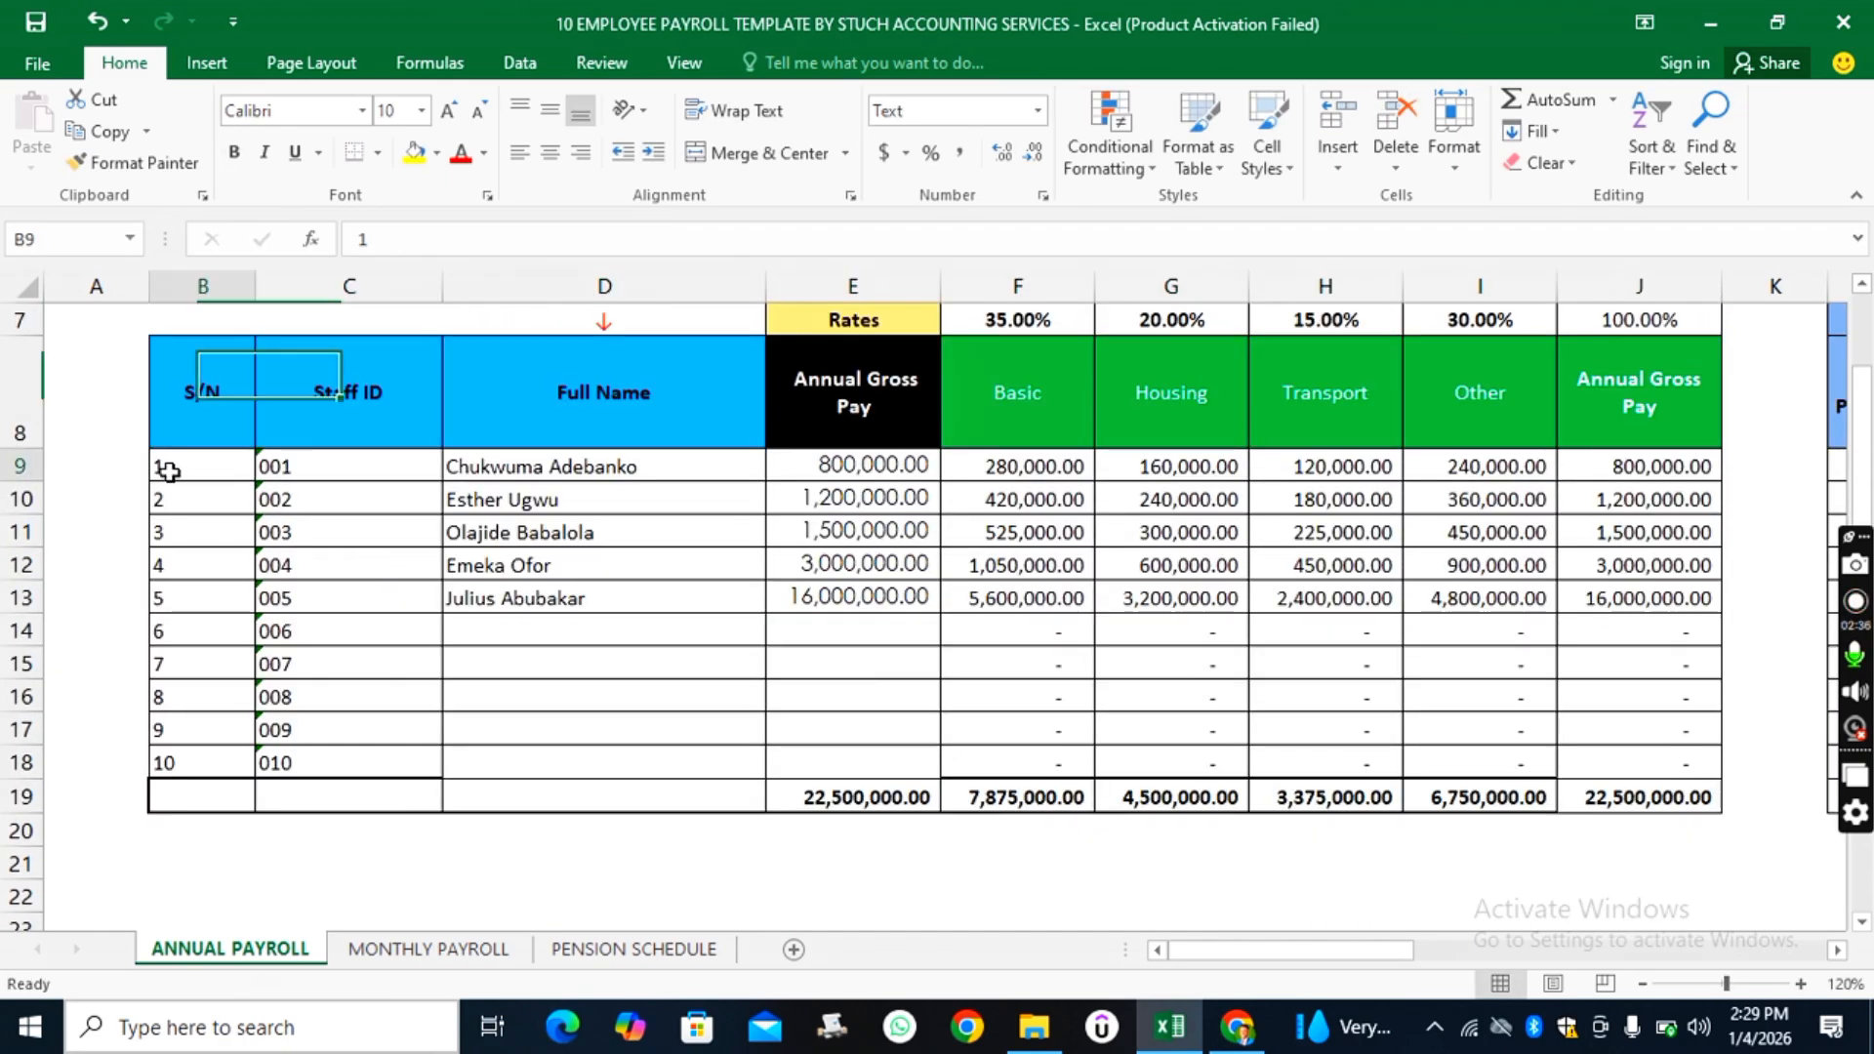
{"action": "left_click", "coordinate": [185, 520]}
{"action": "left_click", "coordinate": [195, 662]}
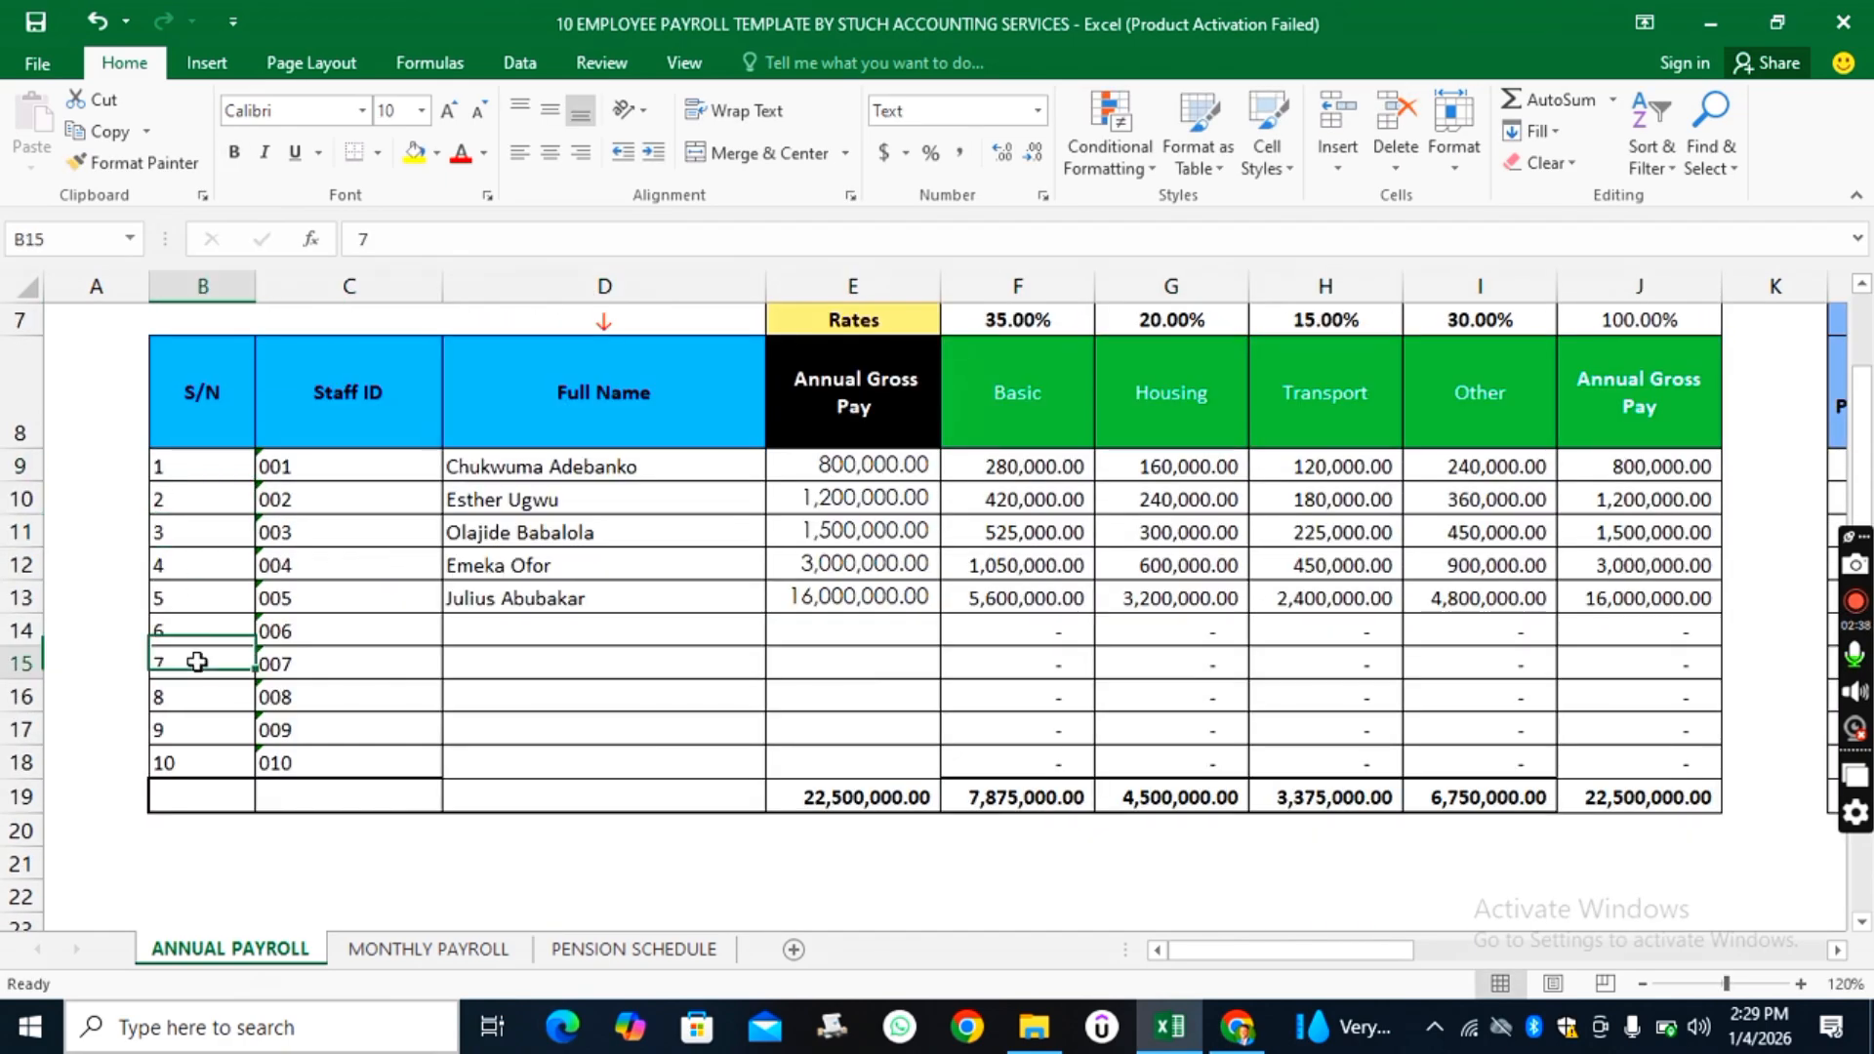
{"action": "left_click", "coordinate": [163, 766]}
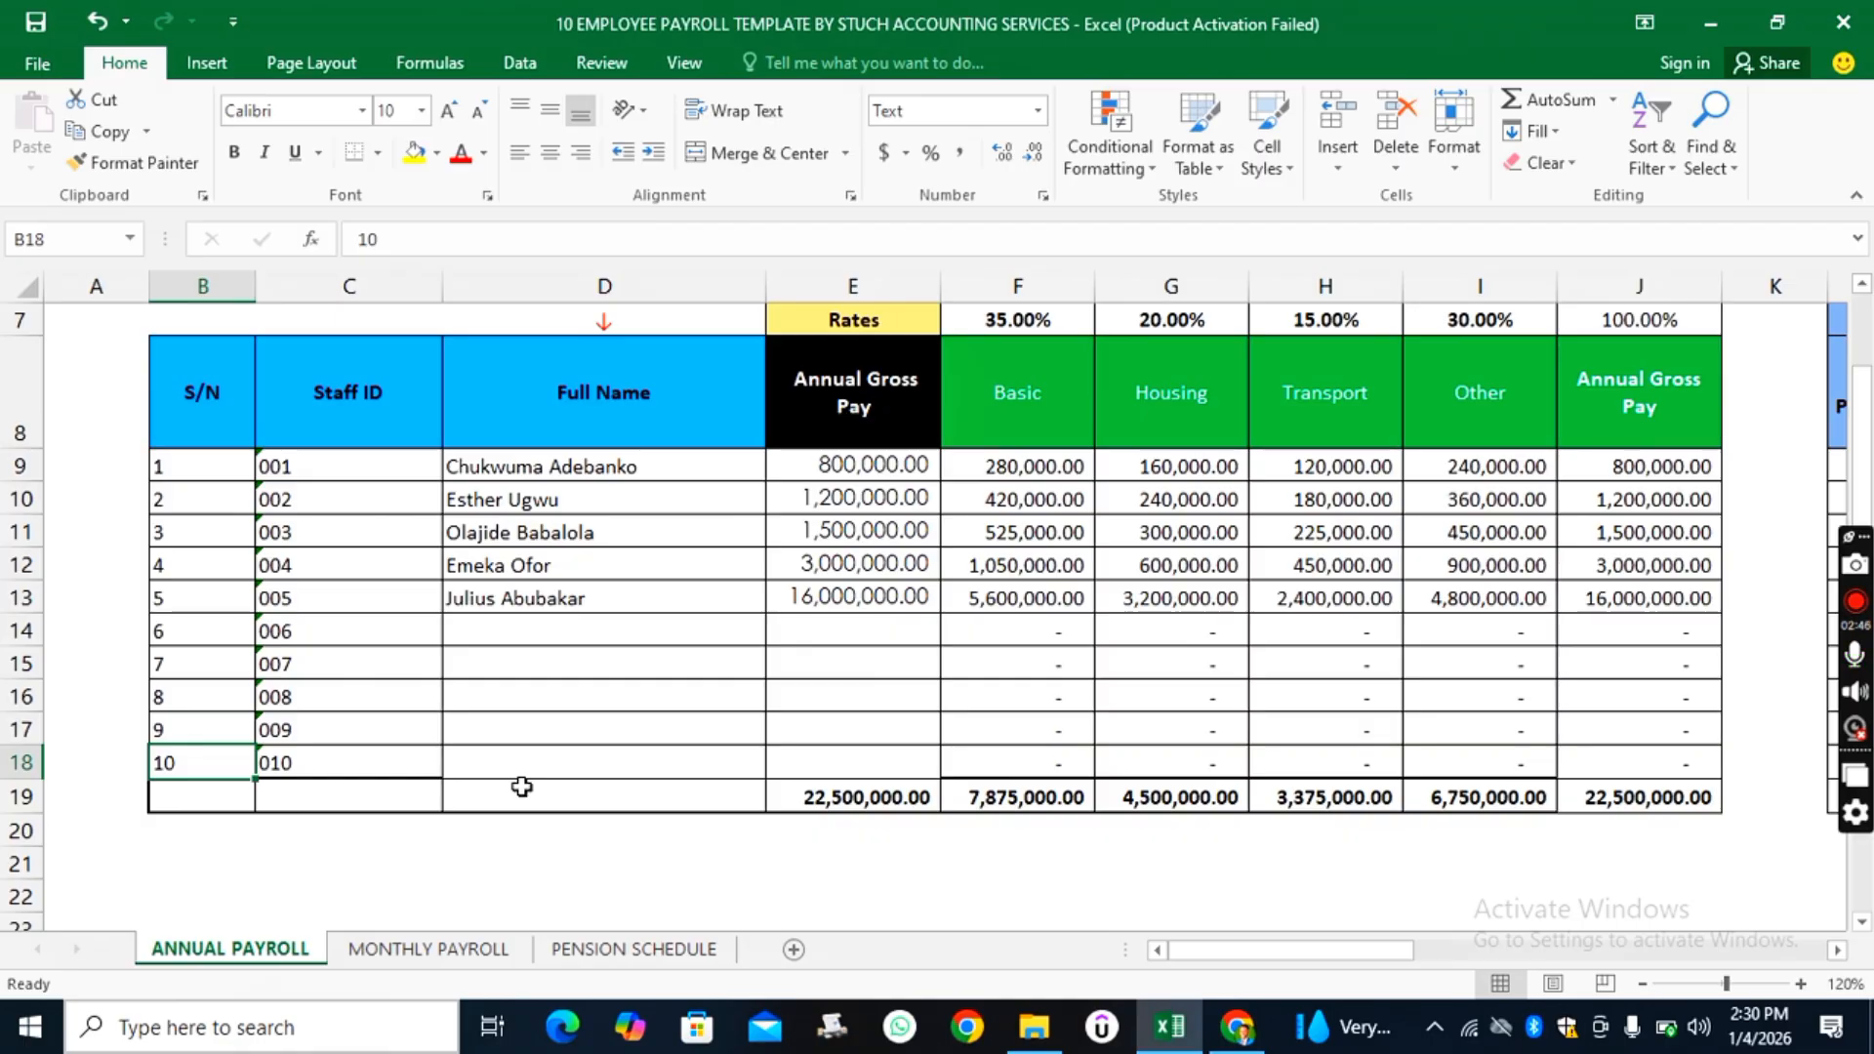
- Review the template heading and staff table, and select the first employee's Full Name cell, D9
{"action": "scroll", "coordinate": [522, 787], "scroll_direction": "up", "scroll_amount": 2}
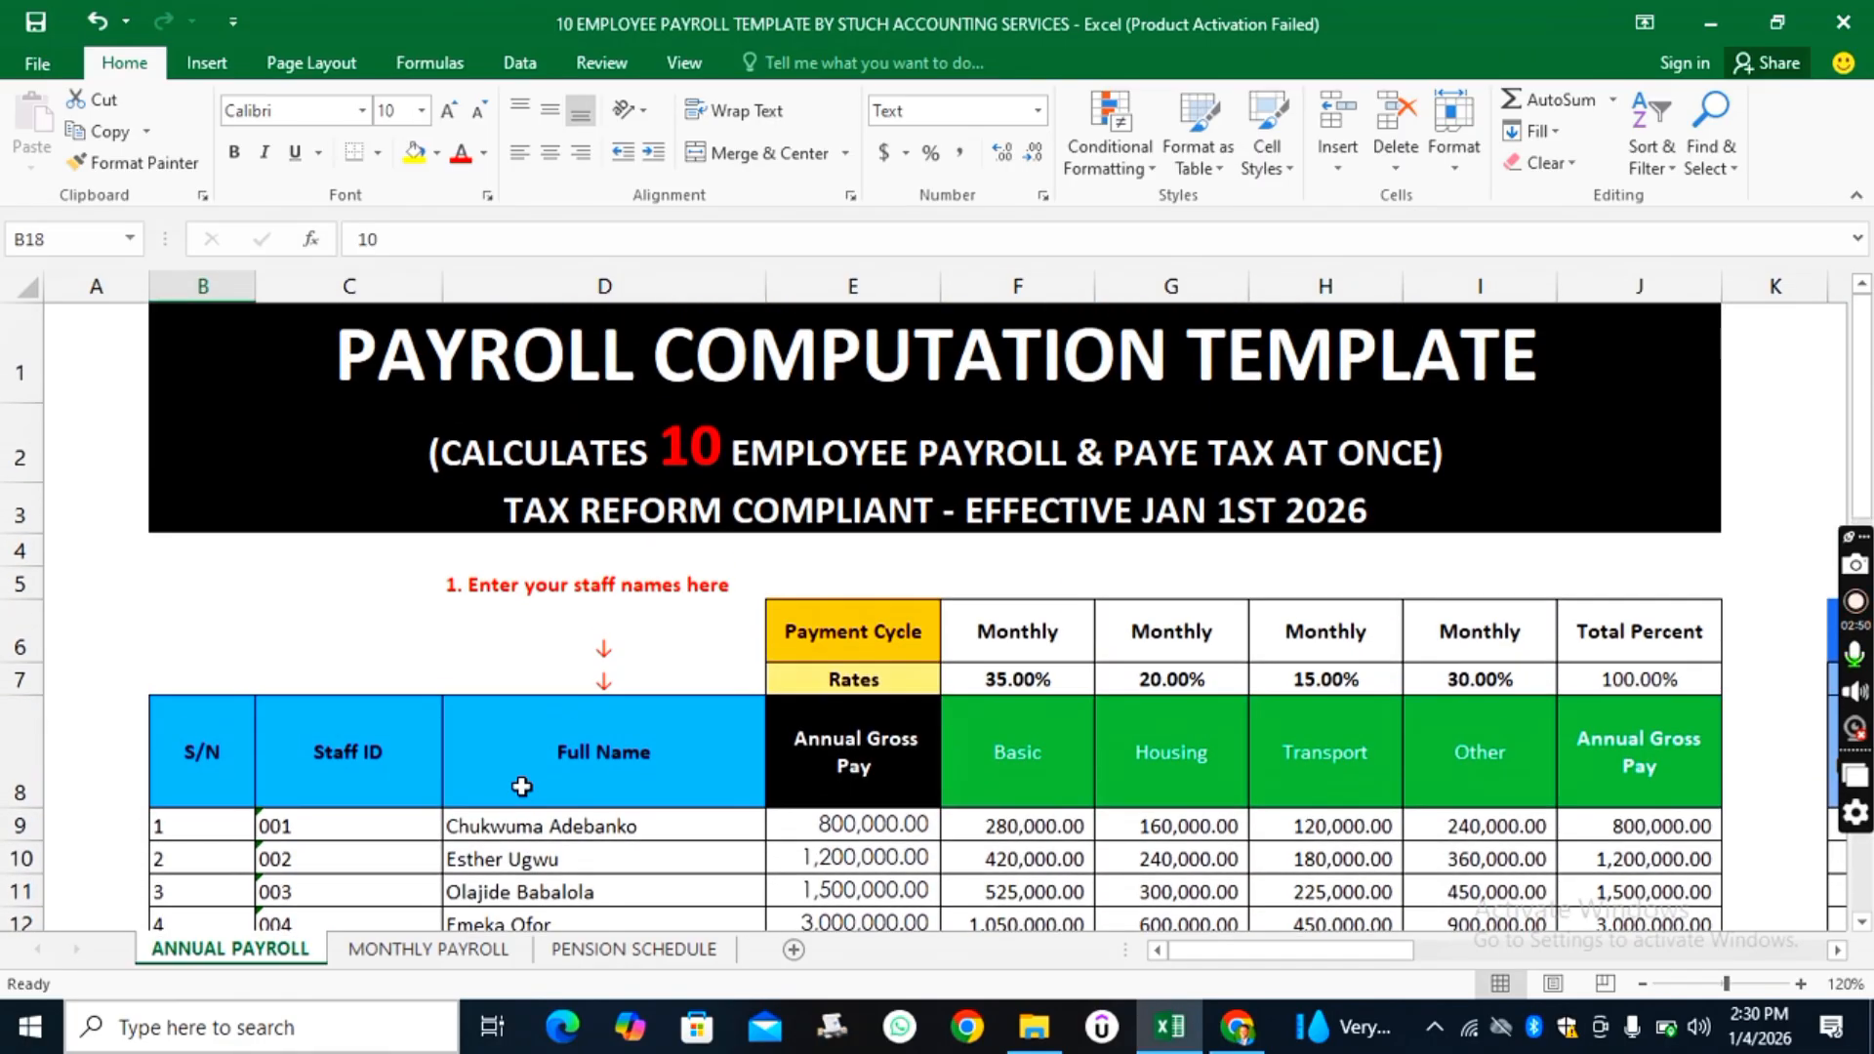
{"action": "scroll", "coordinate": [522, 786], "scroll_direction": "down", "scroll_amount": 3}
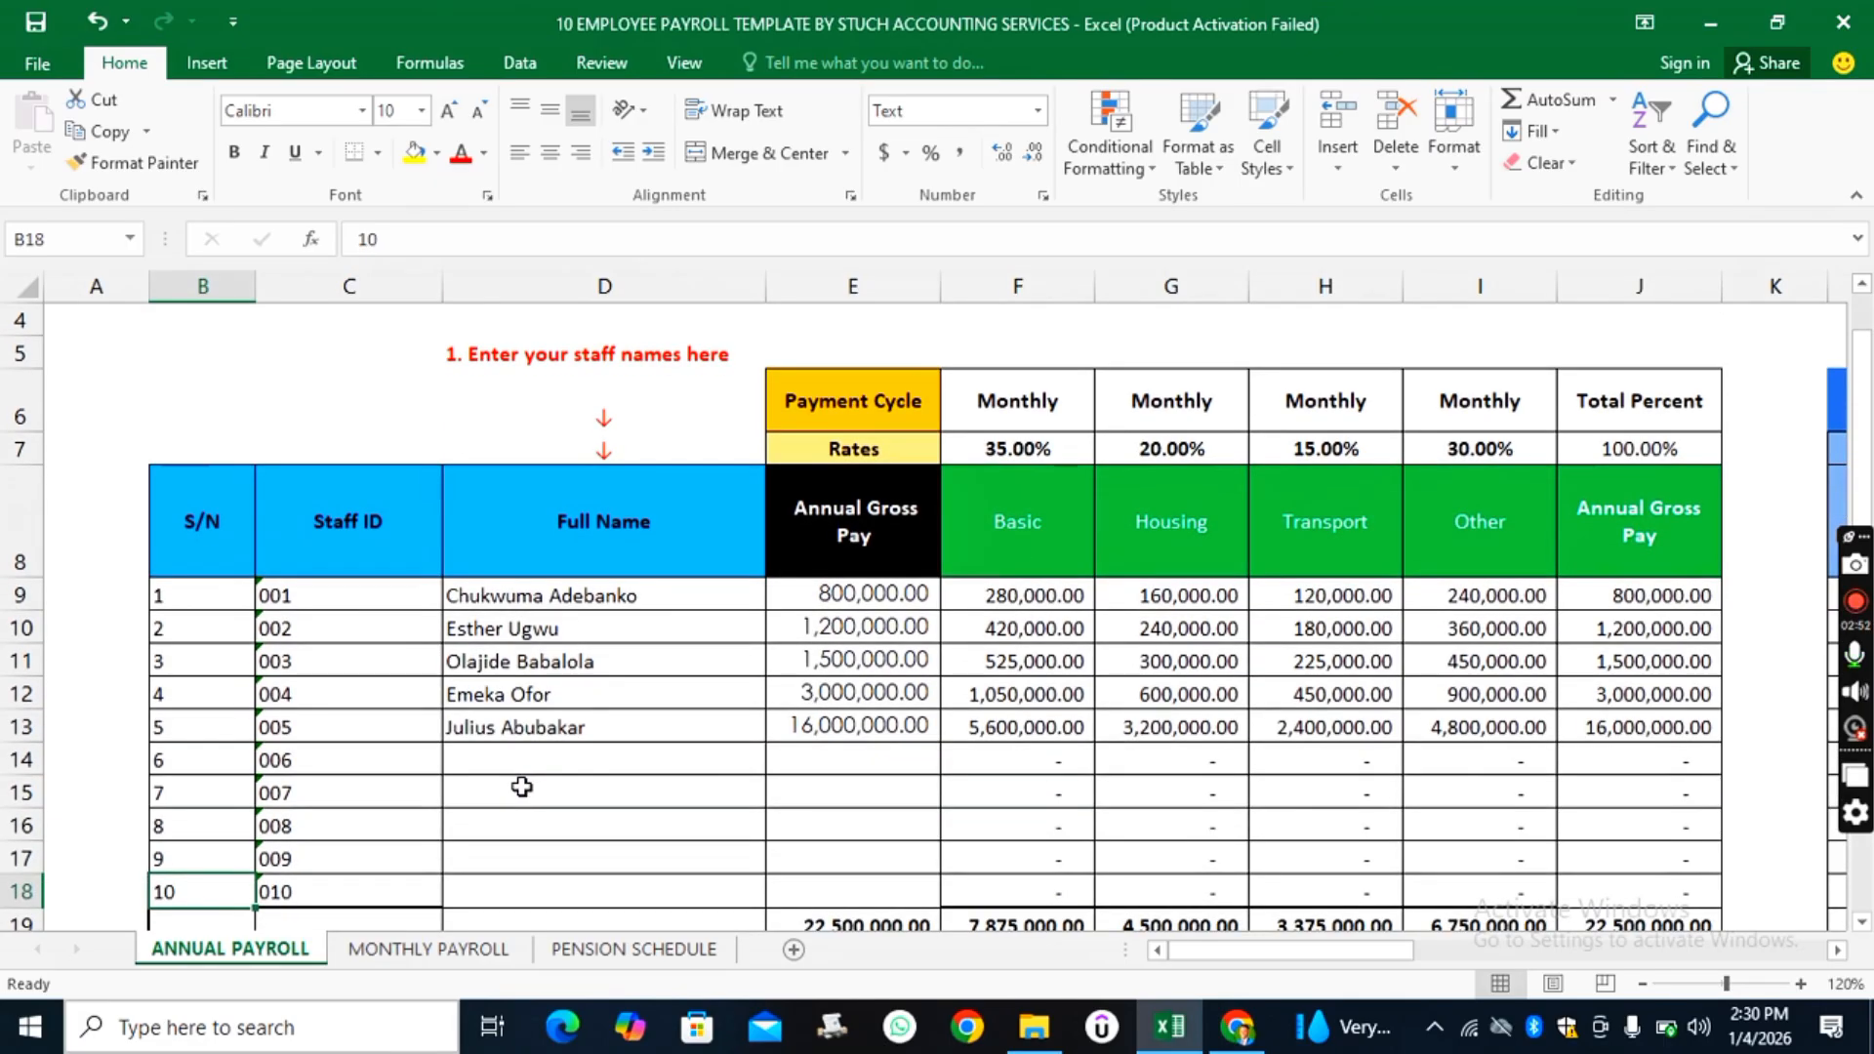
{"action": "scroll", "coordinate": [522, 786], "scroll_direction": "up", "scroll_amount": 3}
{"action": "scroll", "coordinate": [522, 787], "scroll_direction": "down", "scroll_amount": 3}
{"action": "left_click", "coordinate": [542, 595]}
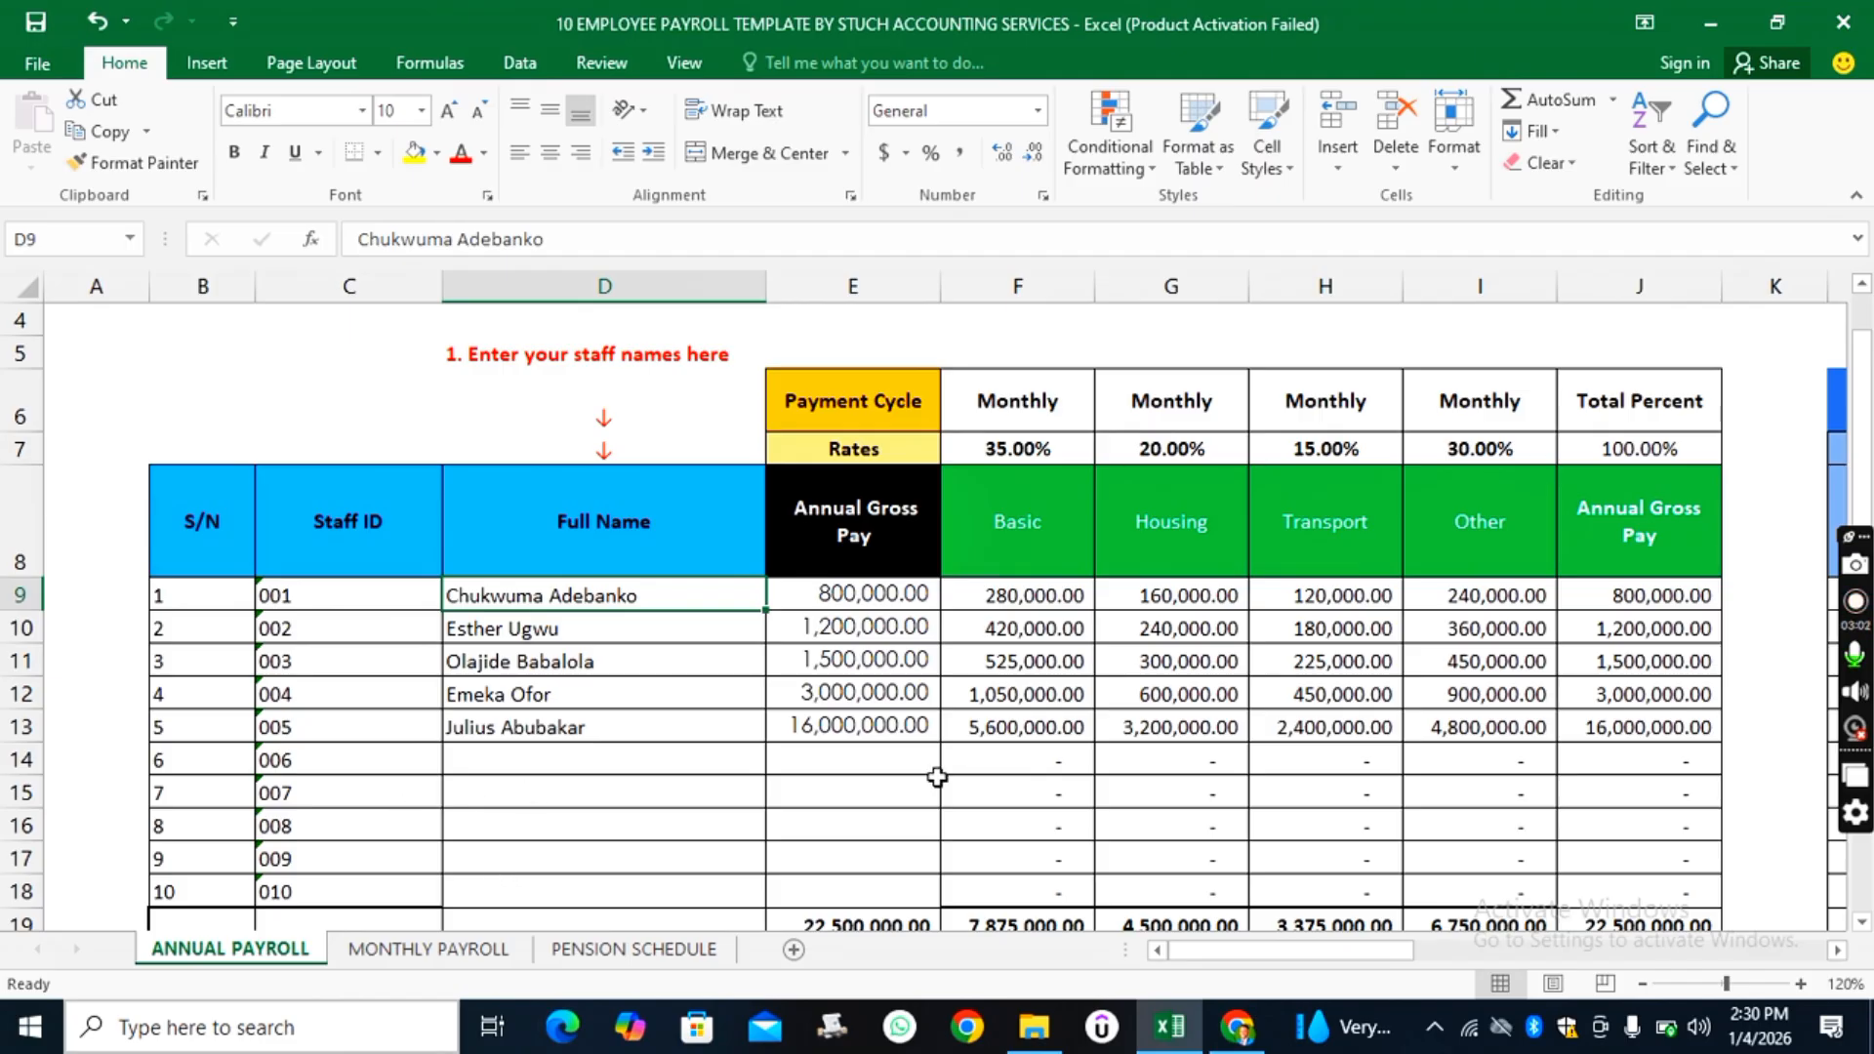
- Zoom the sheet to 140% and review the title block, the staff name instruction and the employee rows
{"action": "left_click", "coordinate": [1800, 983]}
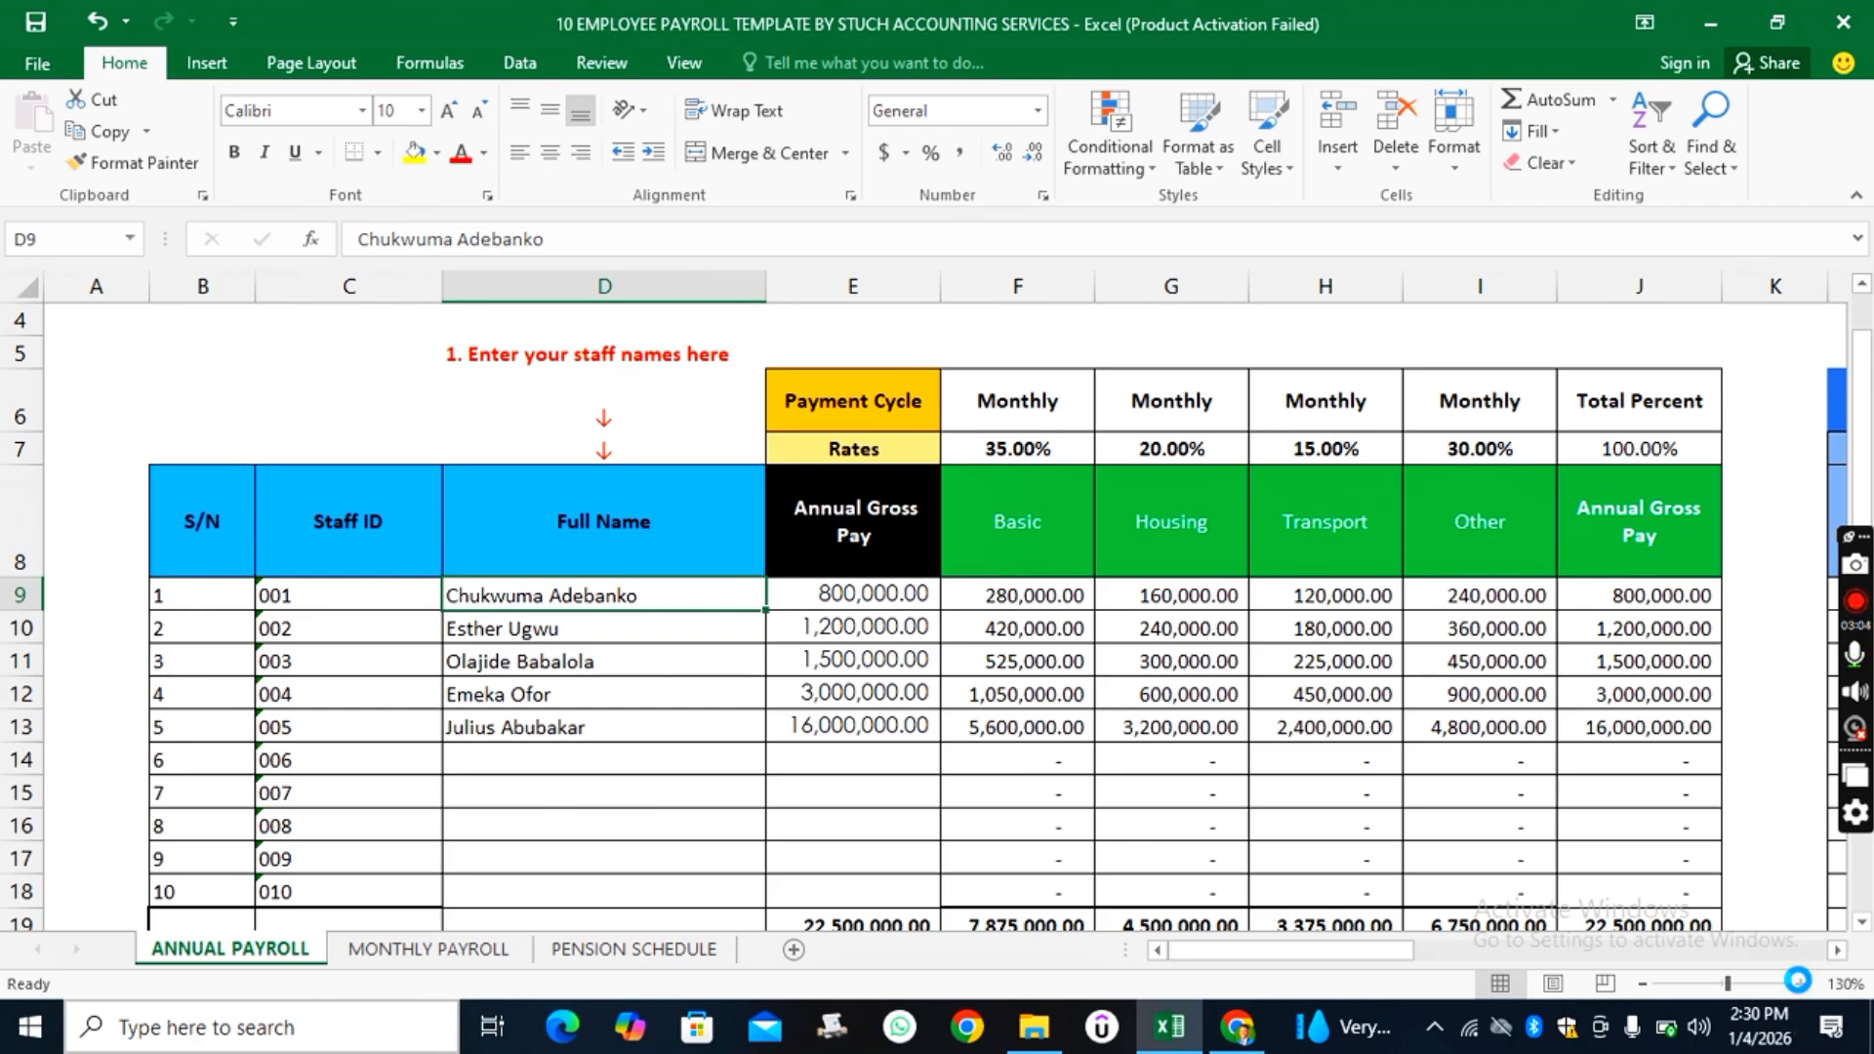
{"action": "left_click", "coordinate": [1800, 983]}
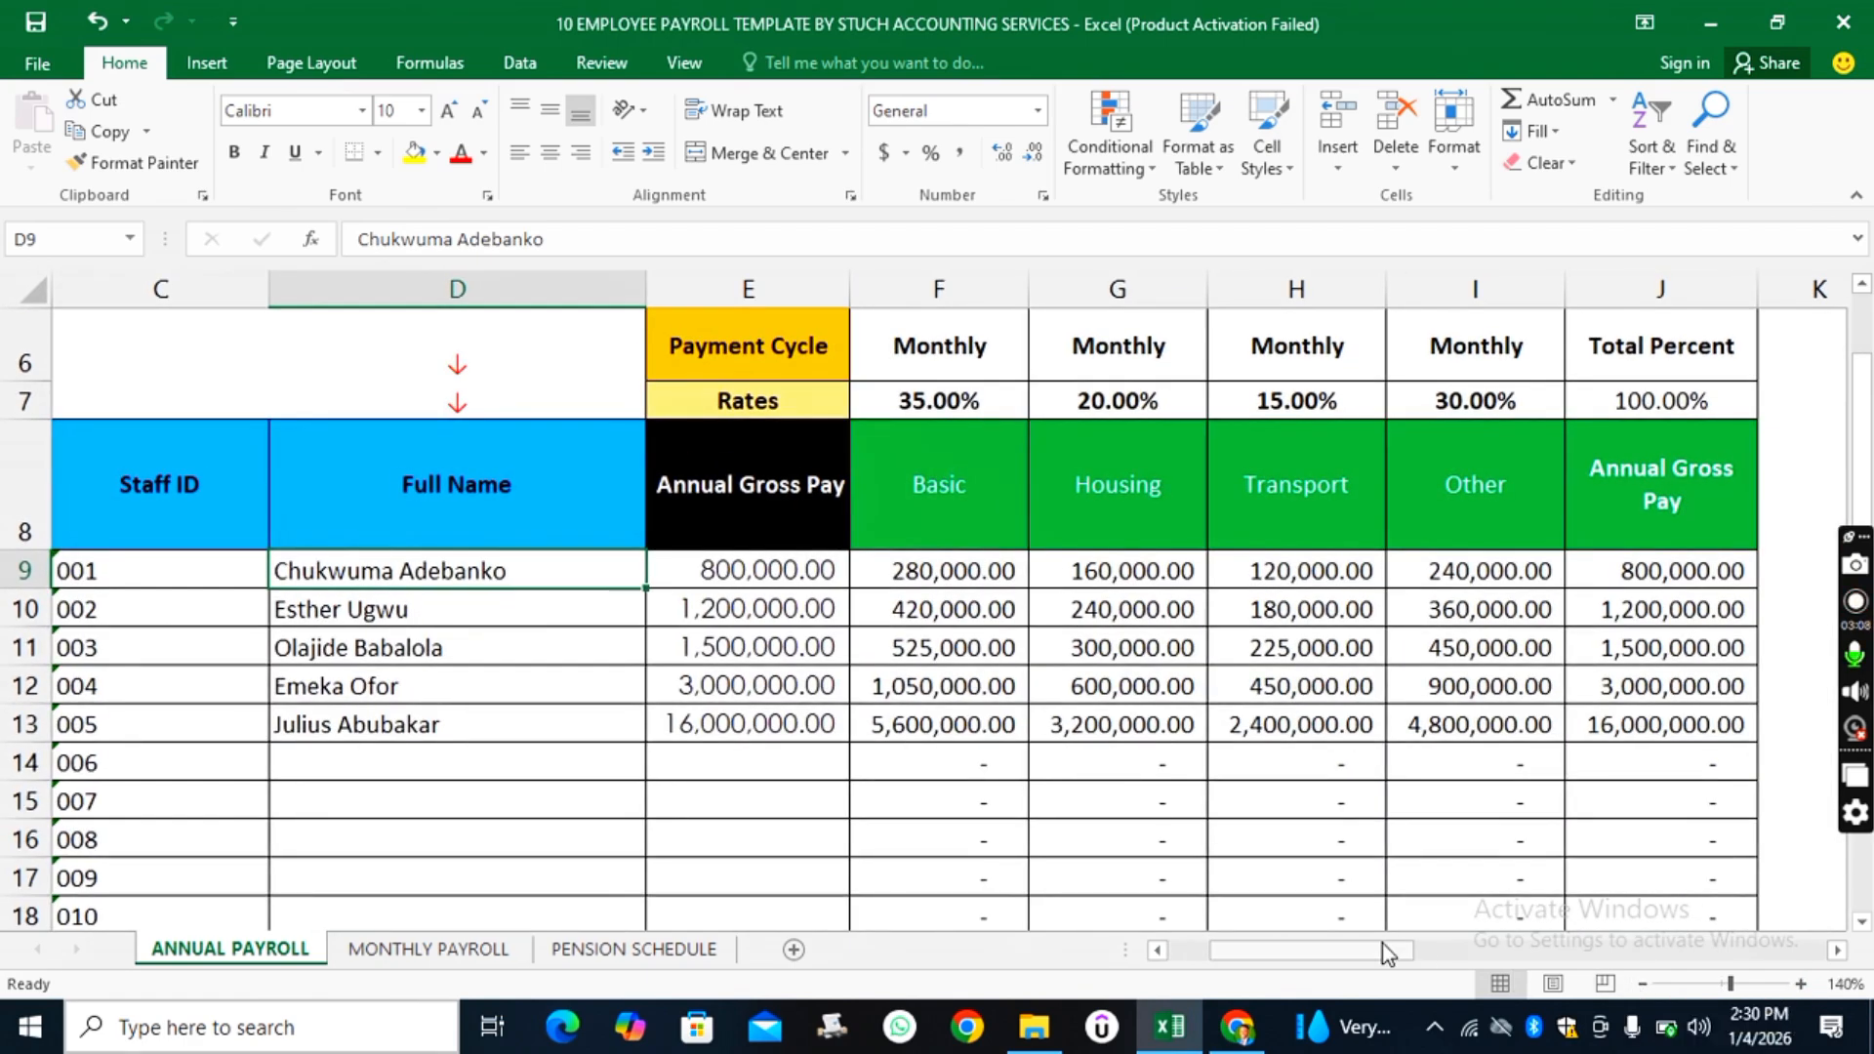
{"action": "left_click_drag", "start_coordinate": [1347, 945], "coordinate": [1290, 950]}
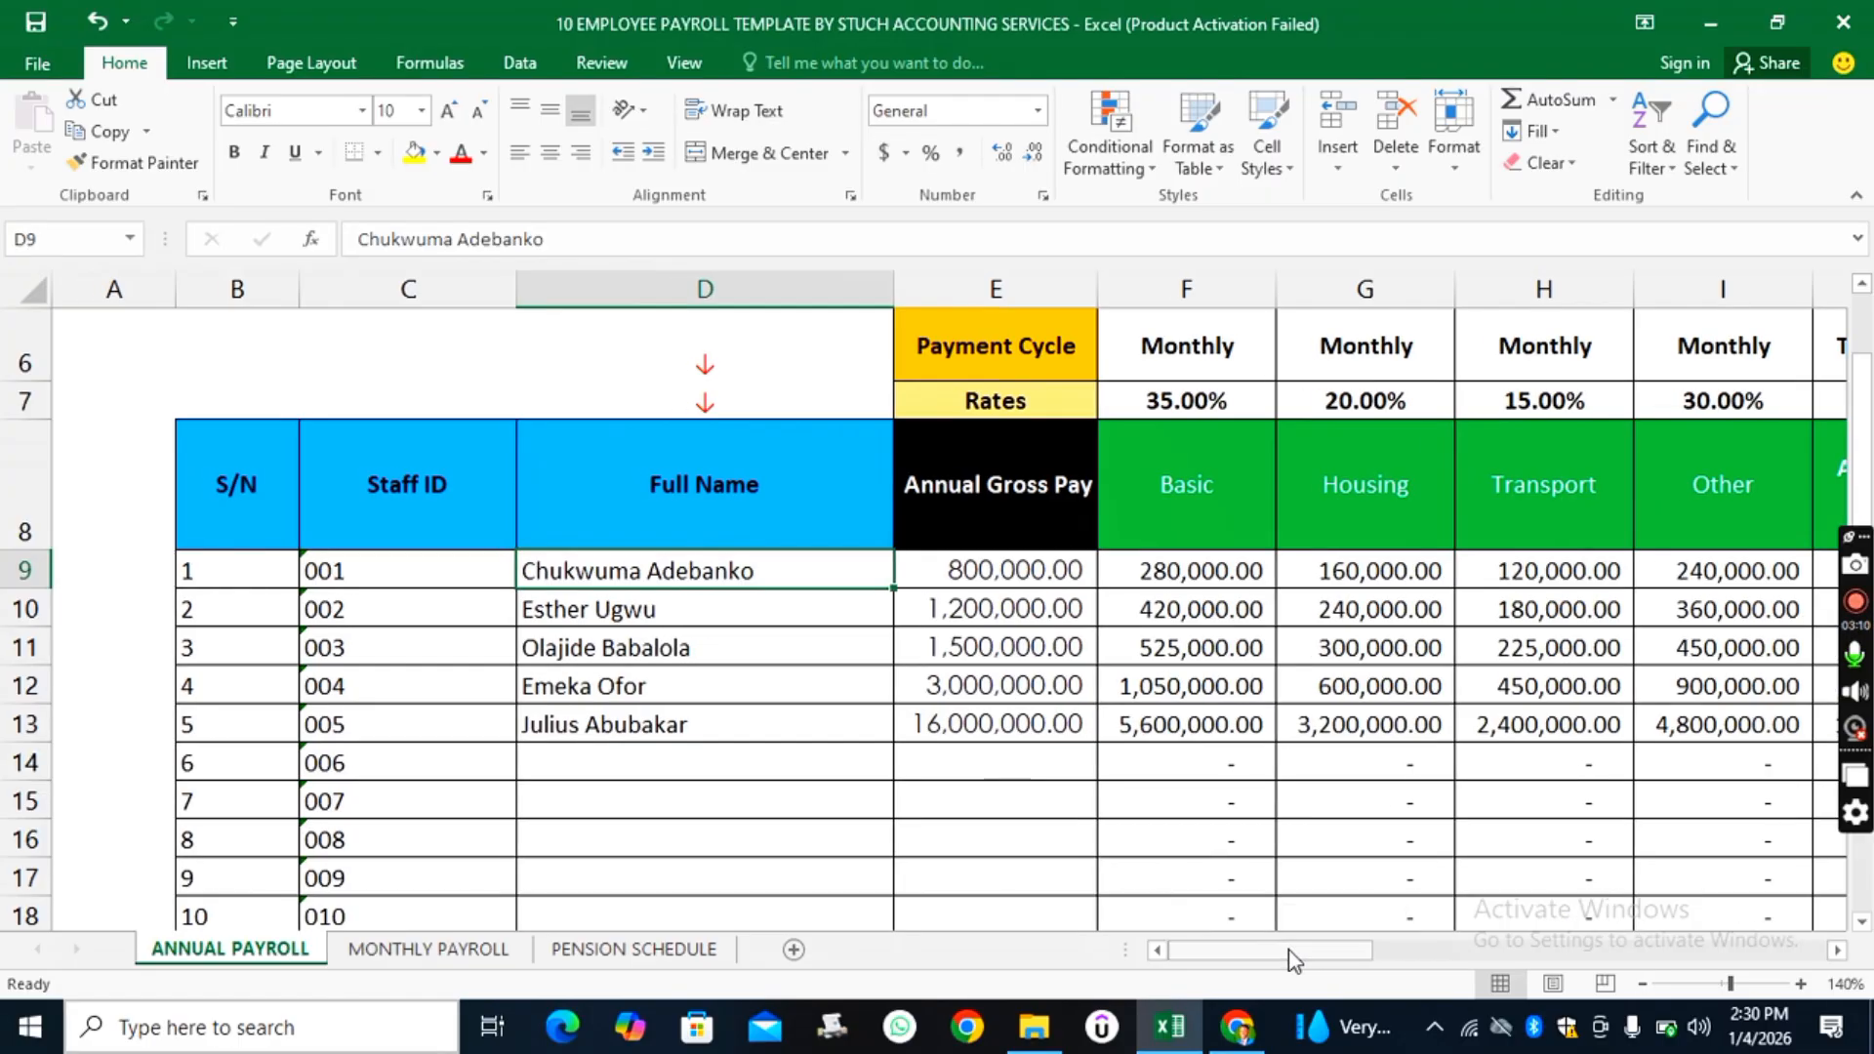
{"action": "scroll", "coordinate": [981, 789], "scroll_direction": "up", "scroll_amount": 2}
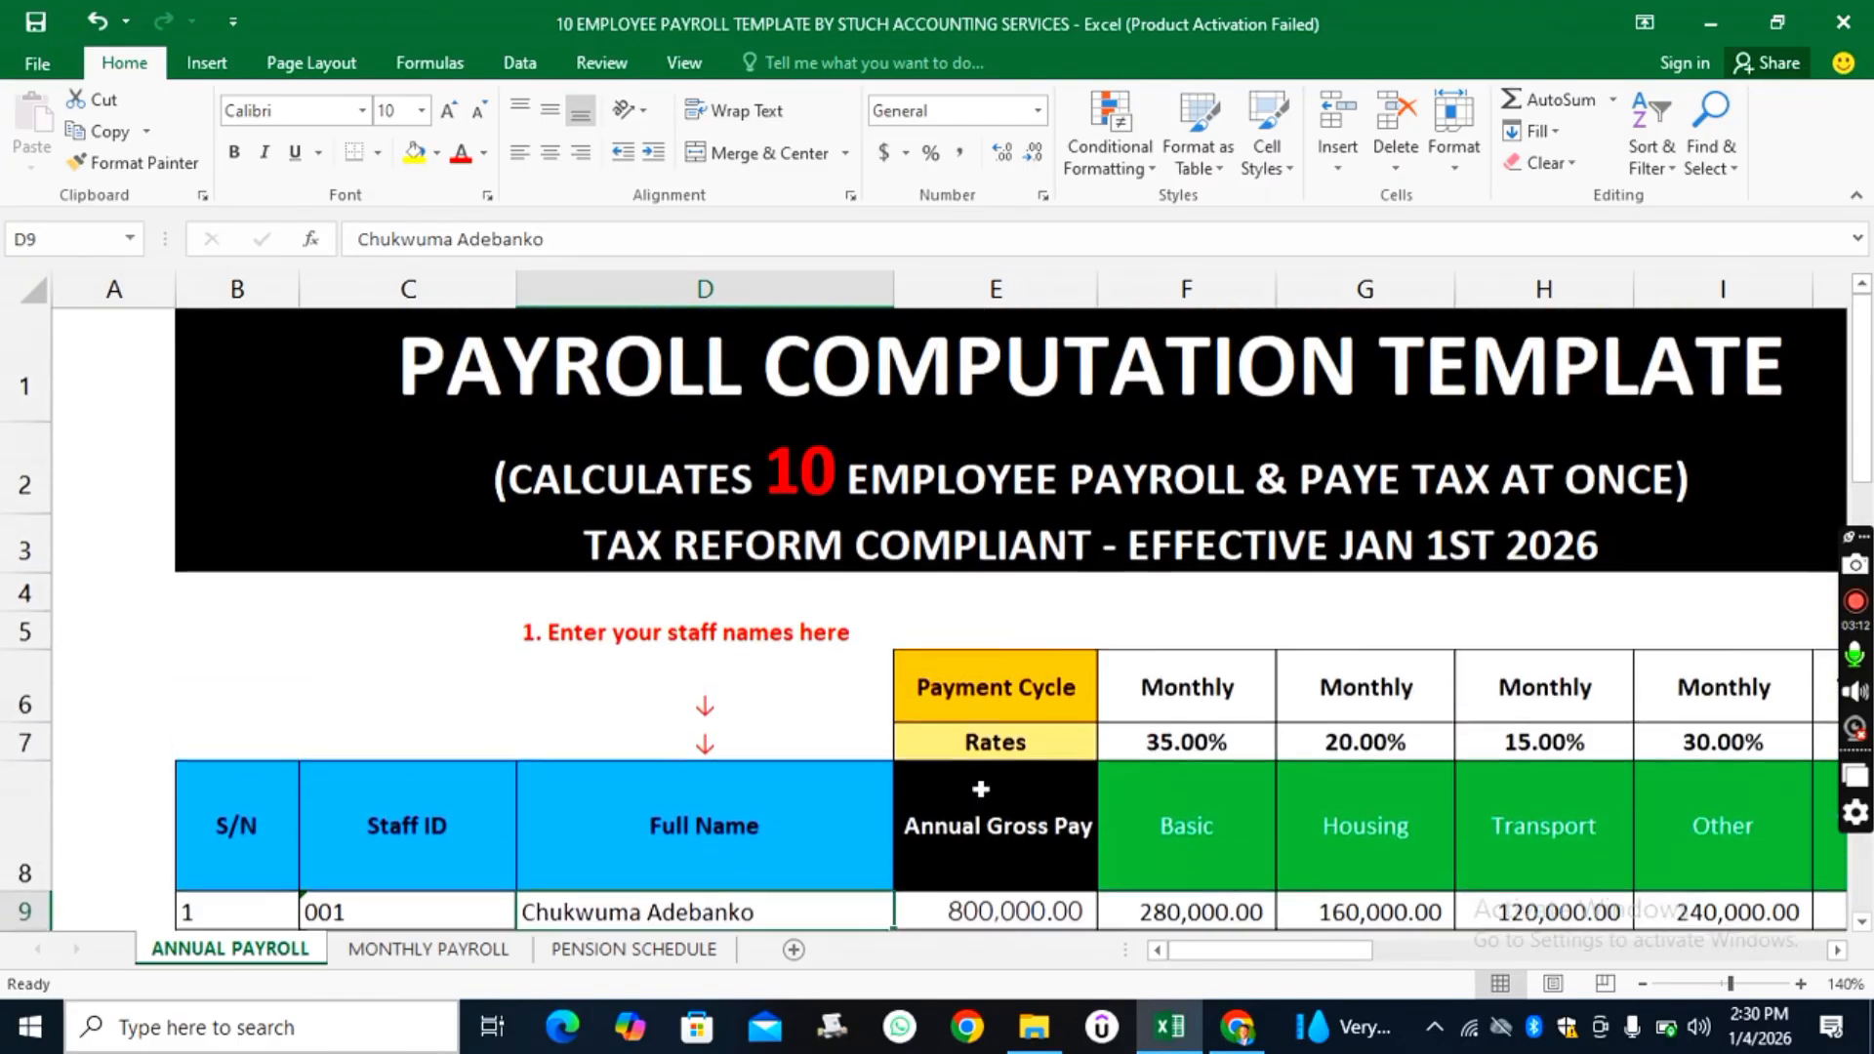
{"action": "scroll", "coordinate": [982, 788], "scroll_direction": "down", "scroll_amount": 1}
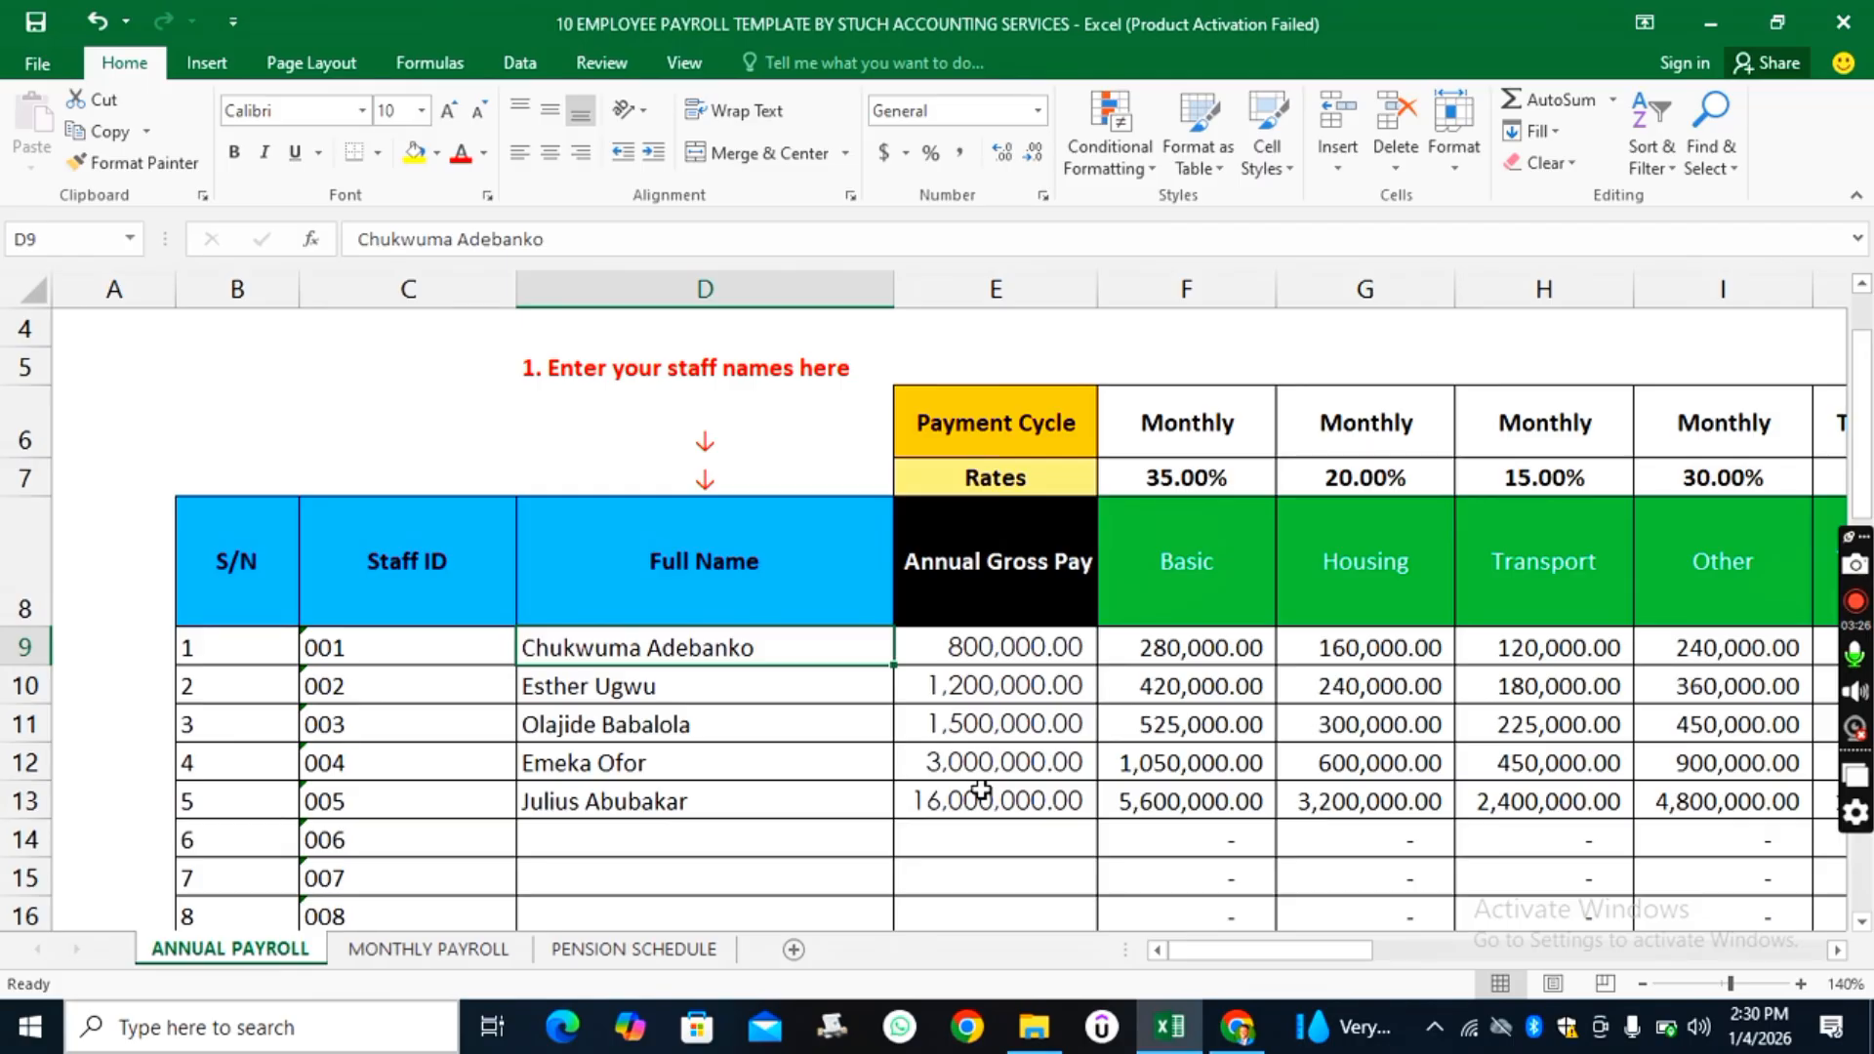
{"action": "scroll", "coordinate": [981, 789], "scroll_direction": "up", "scroll_amount": 1}
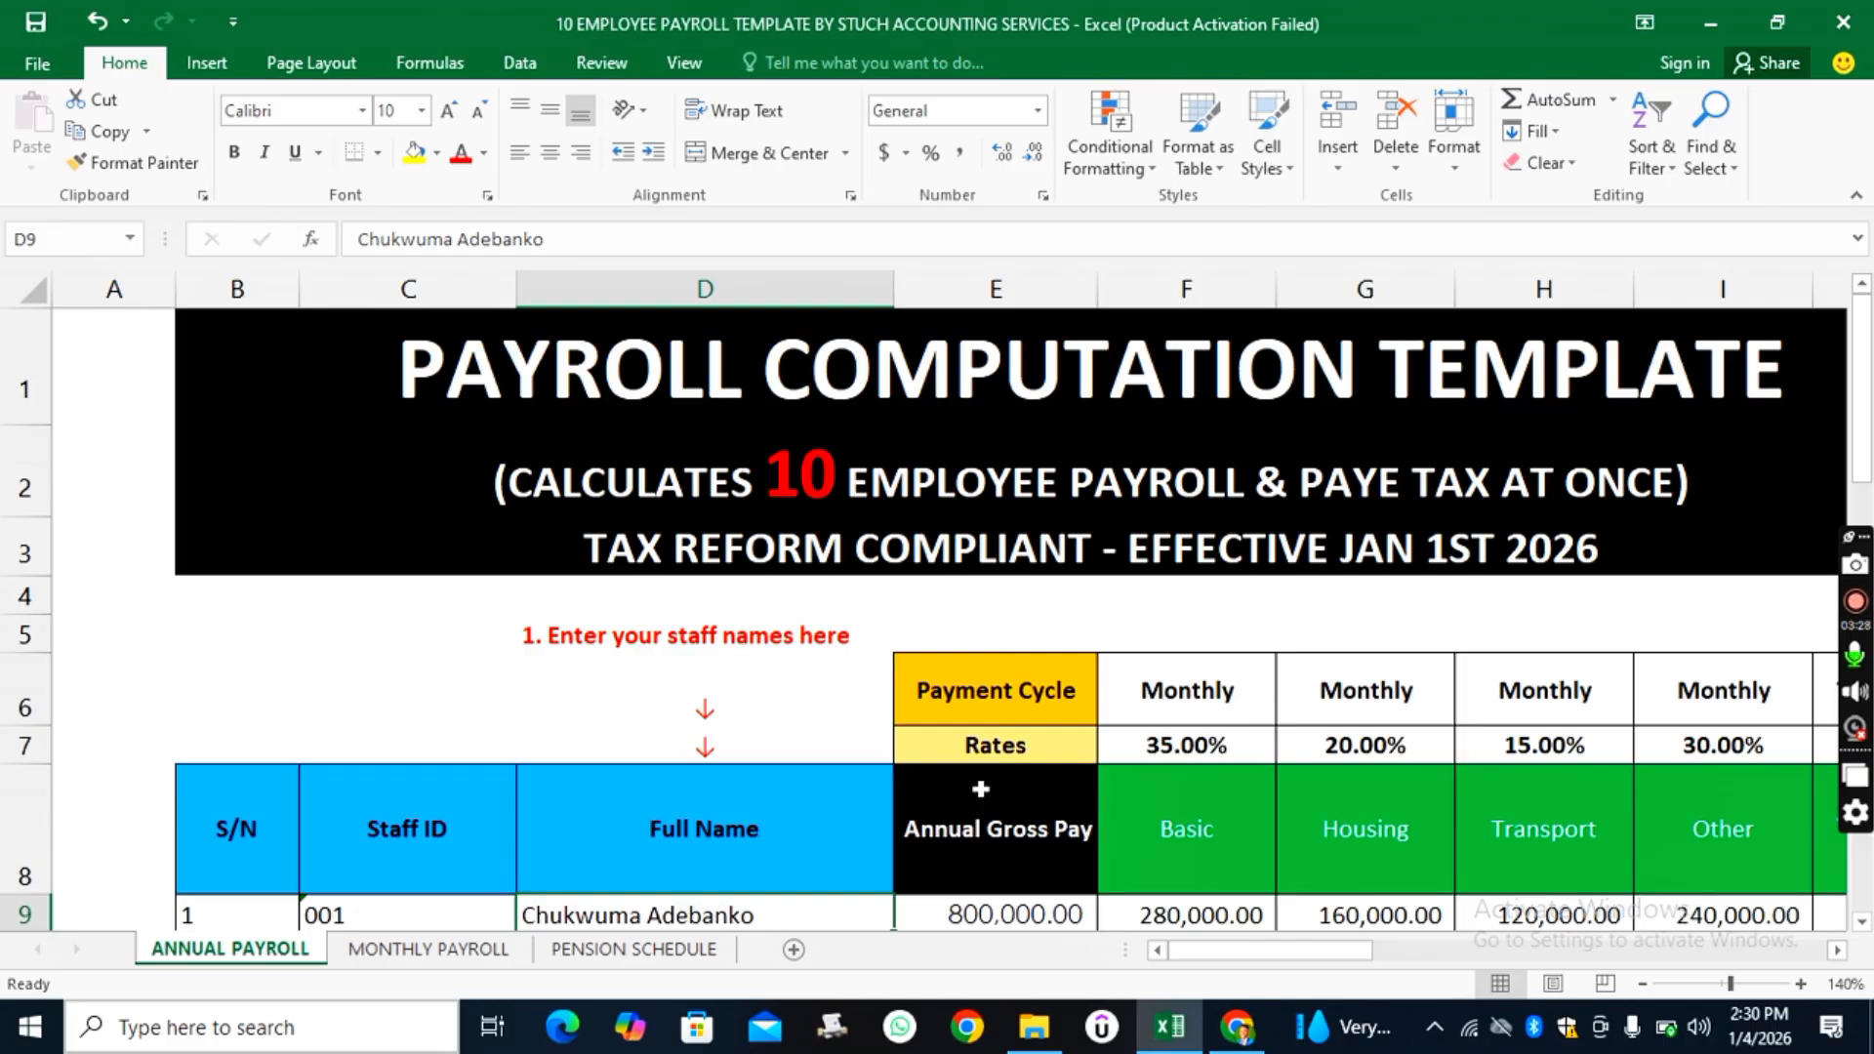
{"action": "scroll", "coordinate": [982, 788], "scroll_direction": "down", "scroll_amount": 1}
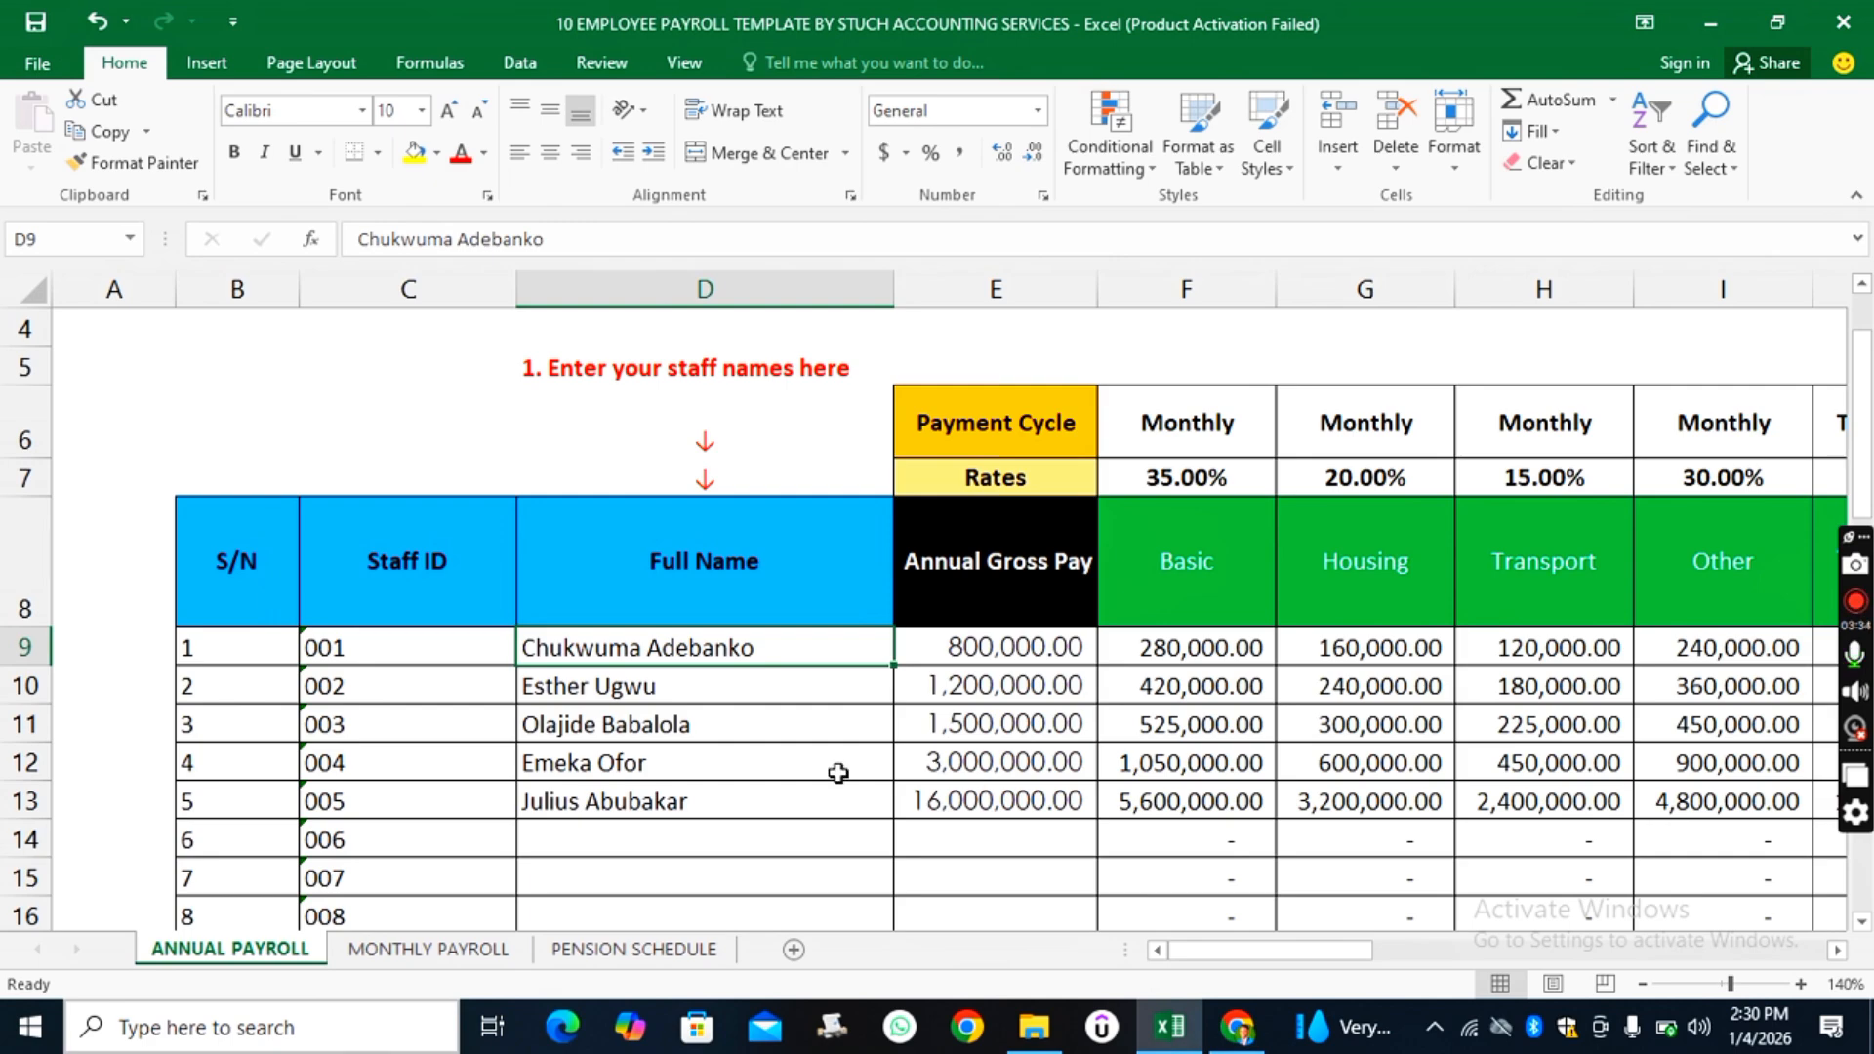
- Inspect the Staff ID column and the Full Name column by selecting each in turn
{"action": "left_click", "coordinate": [391, 554]}
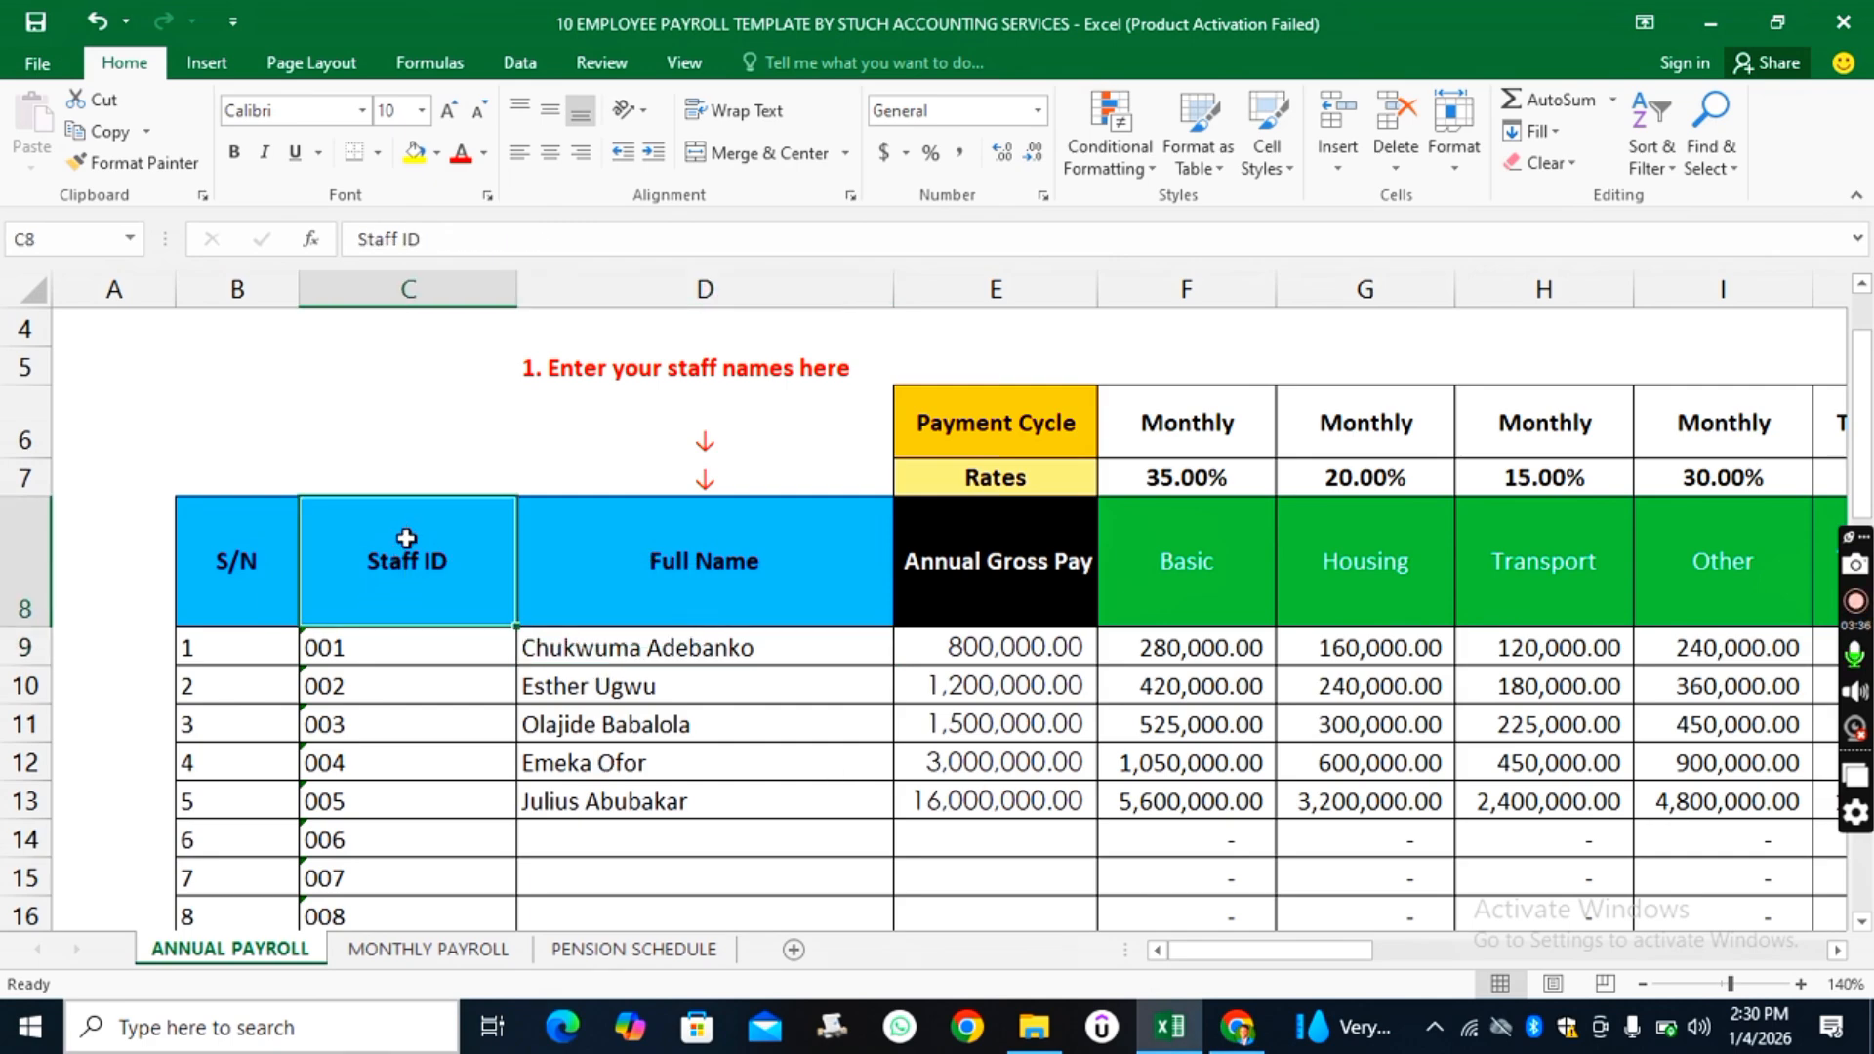
{"action": "left_click", "coordinate": [421, 278]}
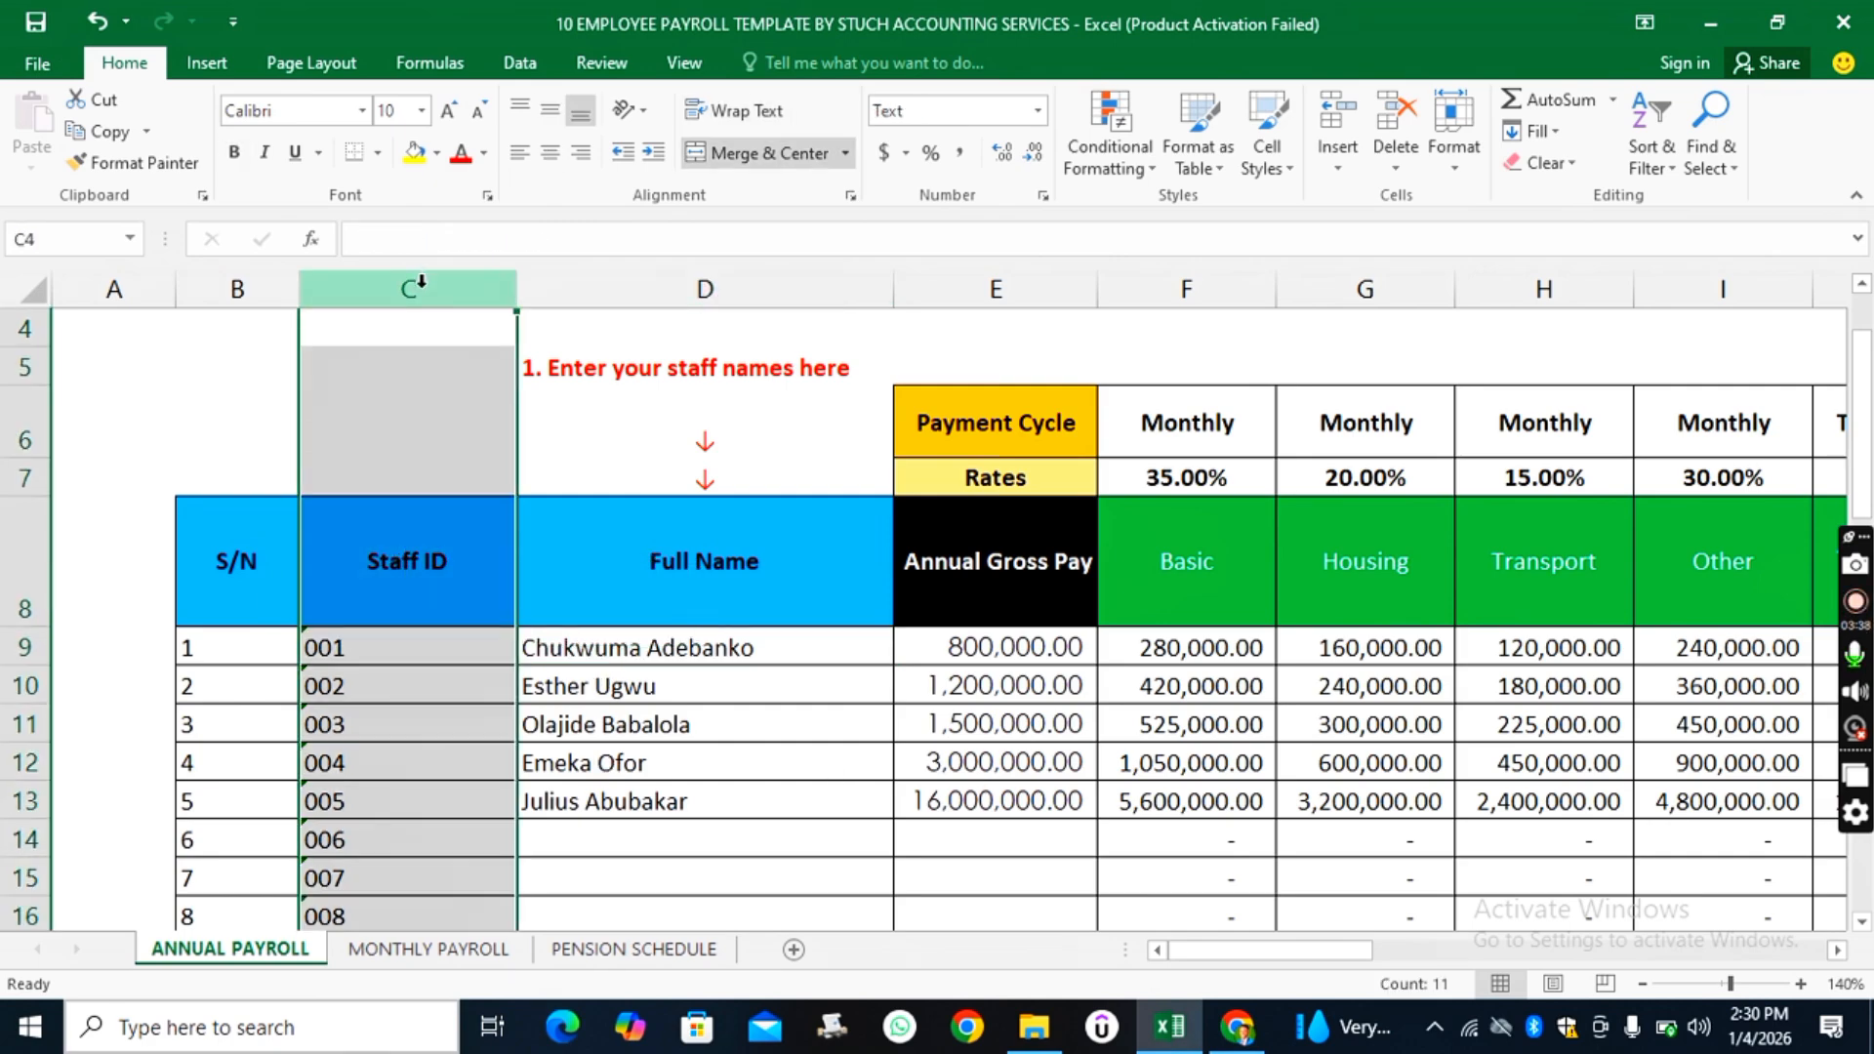
{"action": "left_click", "coordinate": [658, 289]}
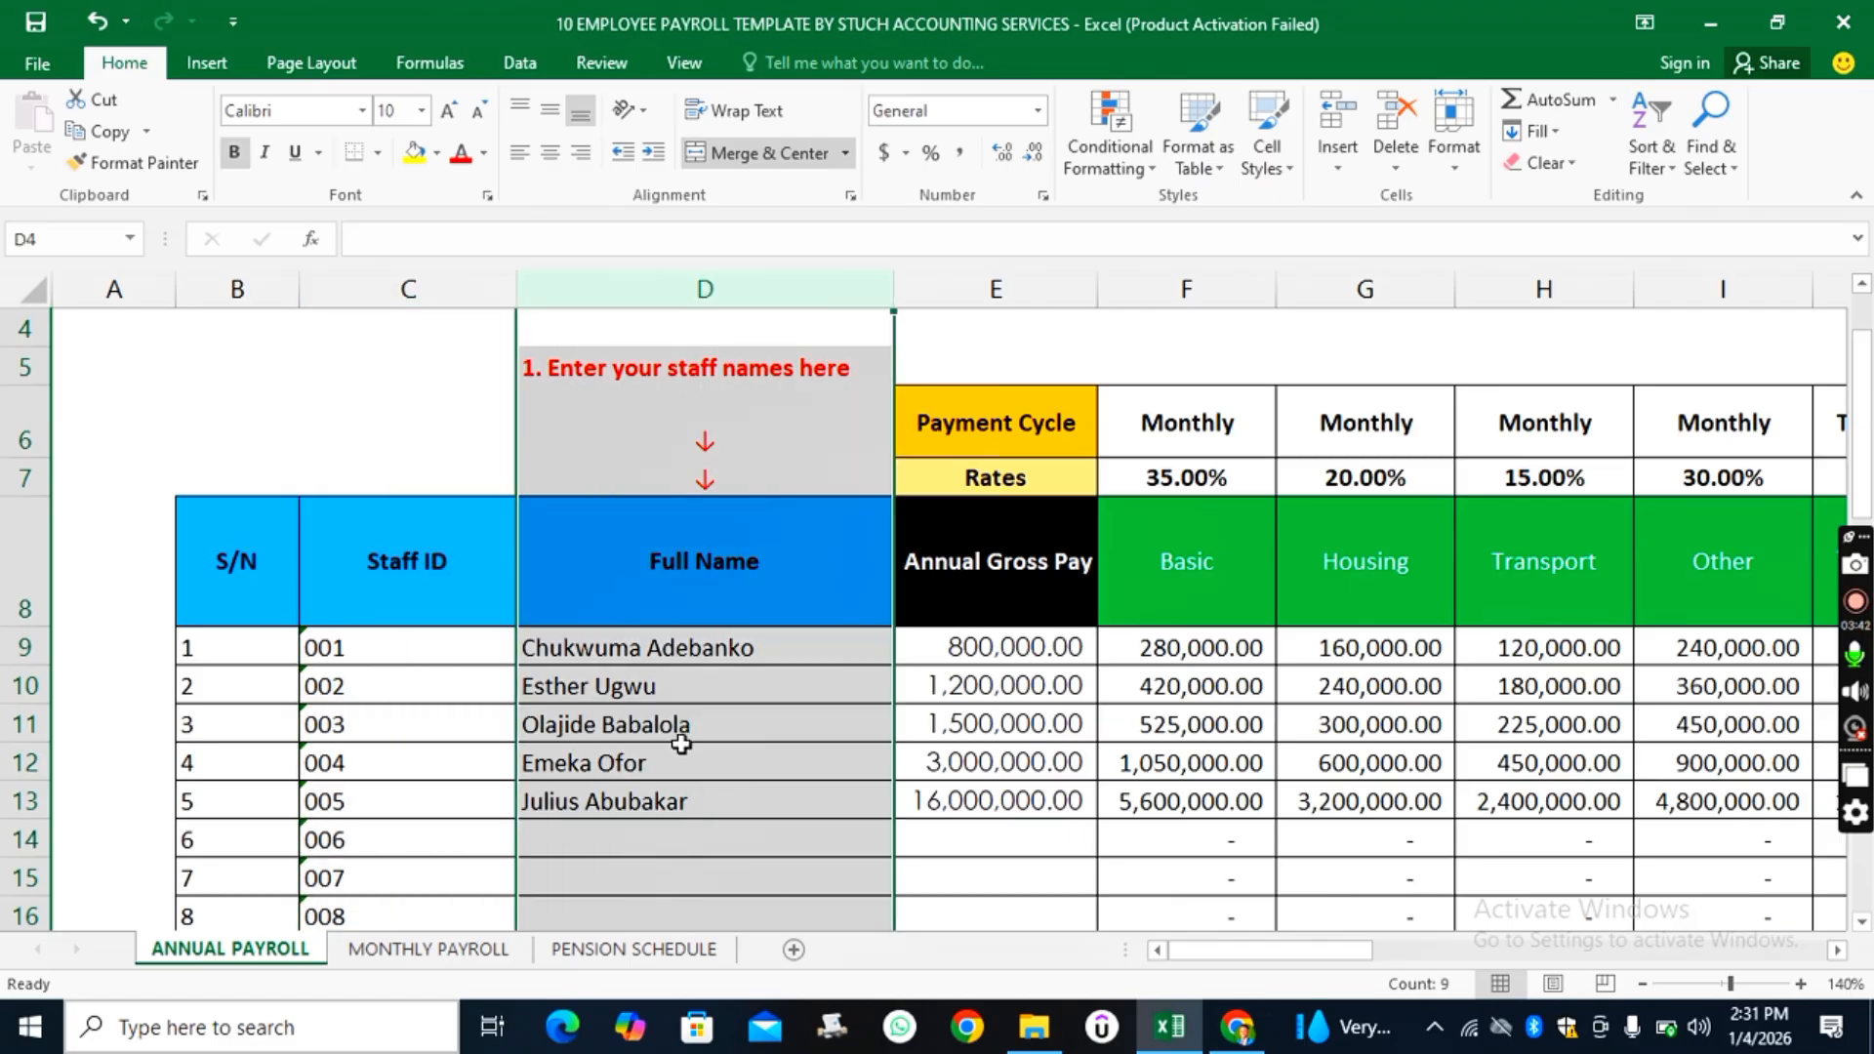
- Inspect the Annual Gross Pay column and the employee rows down to the totals row on the annual payroll sheet
{"action": "left_click", "coordinate": [1014, 285]}
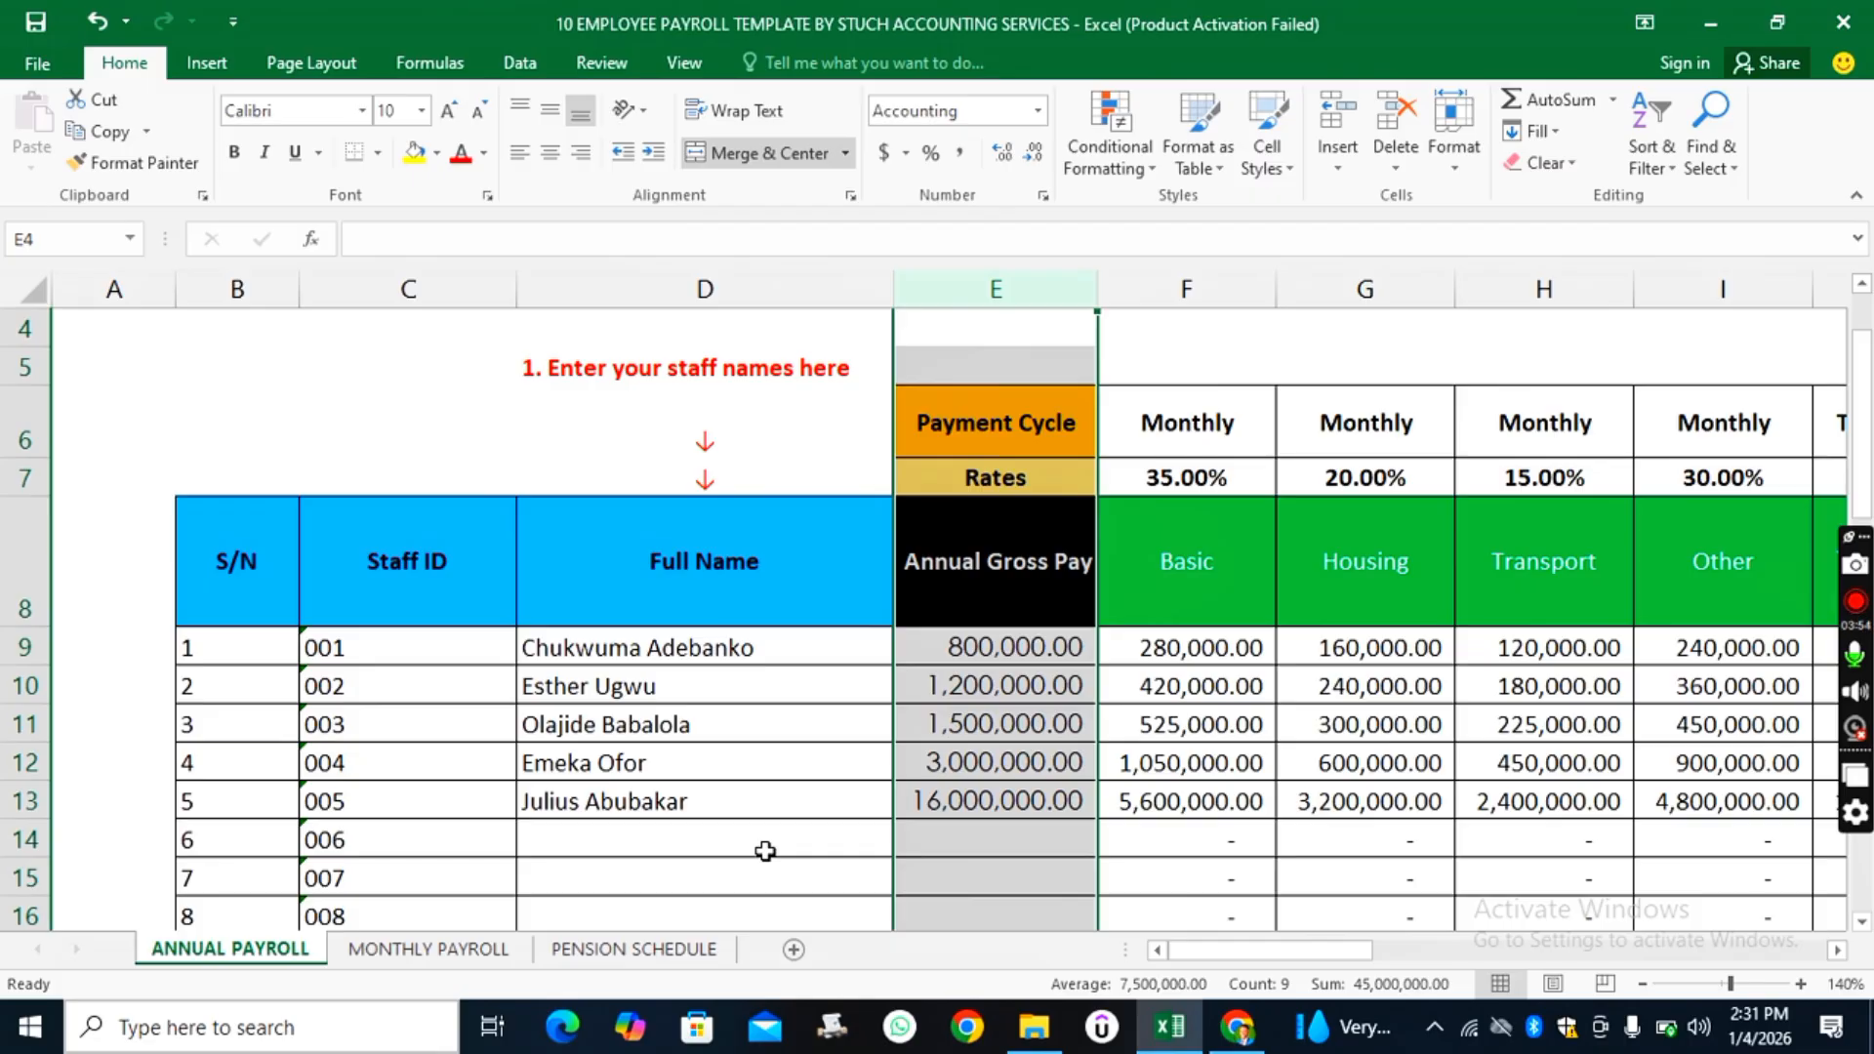
{"action": "scroll", "coordinate": [765, 851], "scroll_direction": "up", "scroll_amount": 1}
{"action": "scroll", "coordinate": [766, 851], "scroll_direction": "down", "scroll_amount": 5}
{"action": "scroll", "coordinate": [765, 852], "scroll_direction": "up", "scroll_amount": 3}
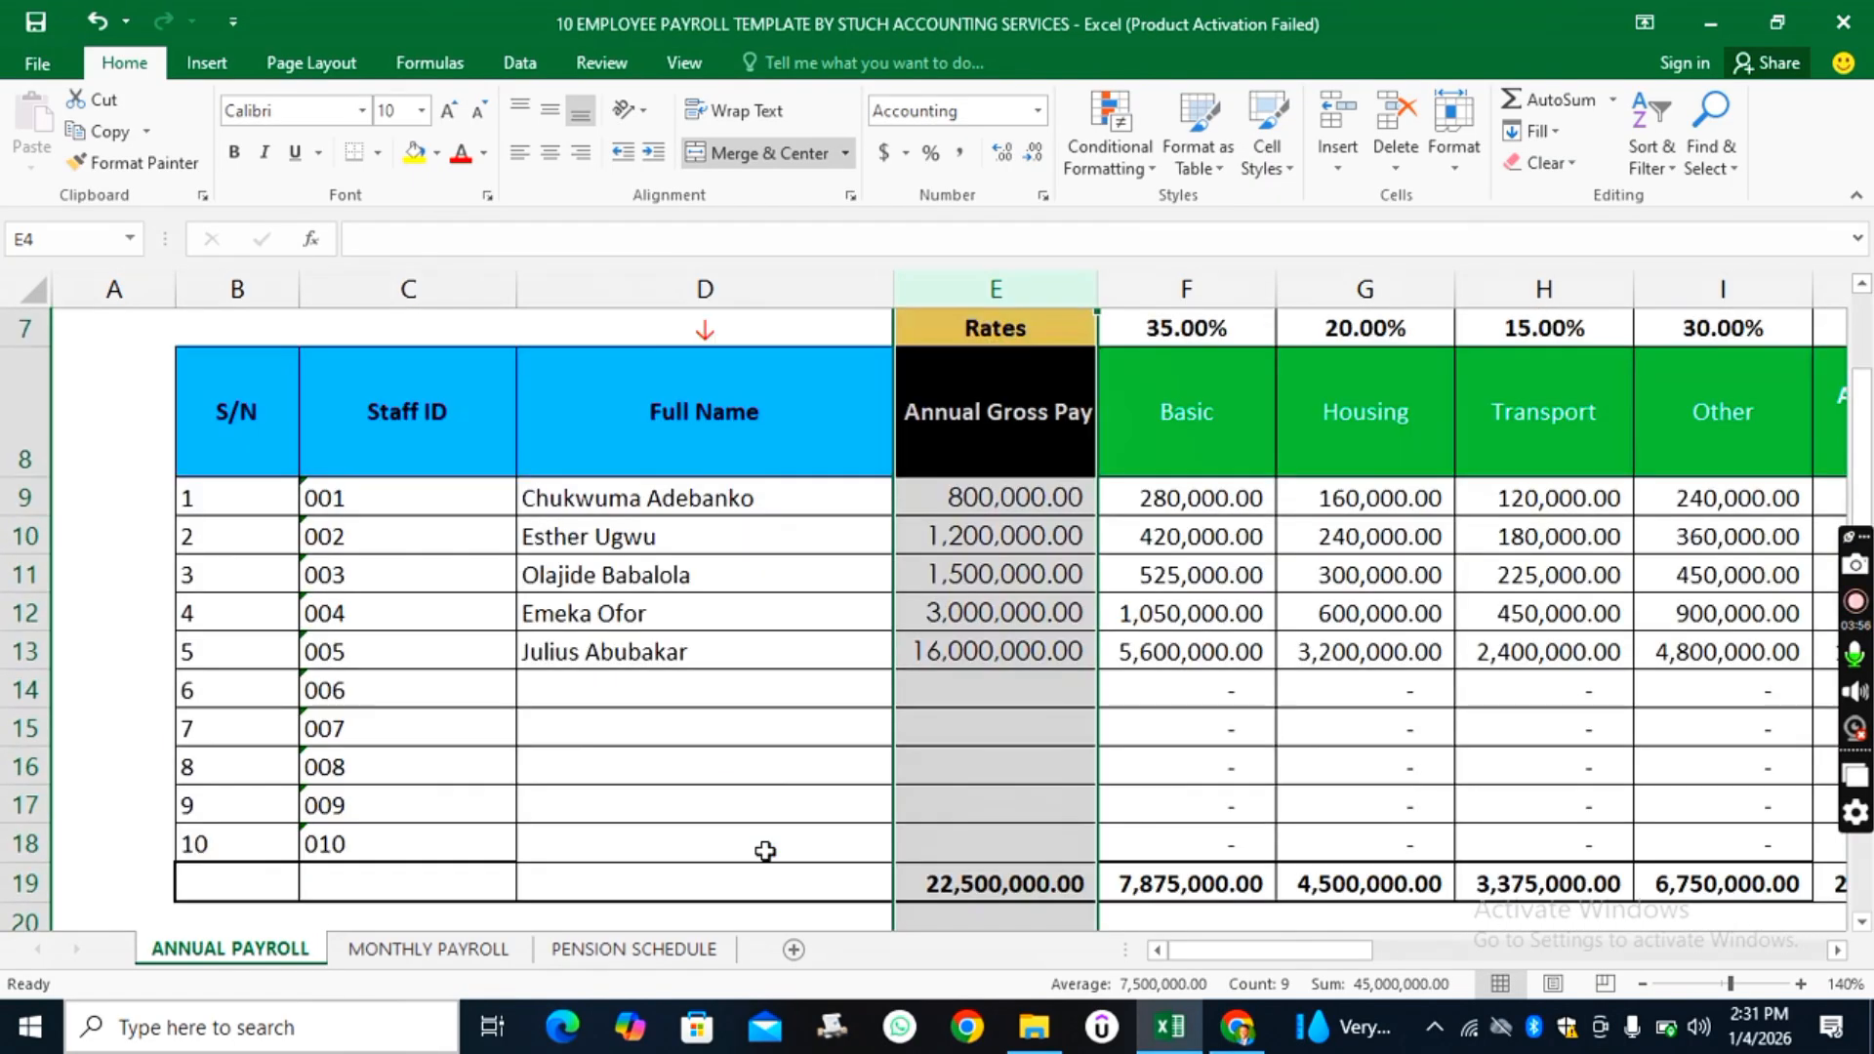
{"action": "scroll", "coordinate": [765, 851], "scroll_direction": "up", "scroll_amount": 2}
{"action": "scroll", "coordinate": [765, 851], "scroll_direction": "down", "scroll_amount": 3}
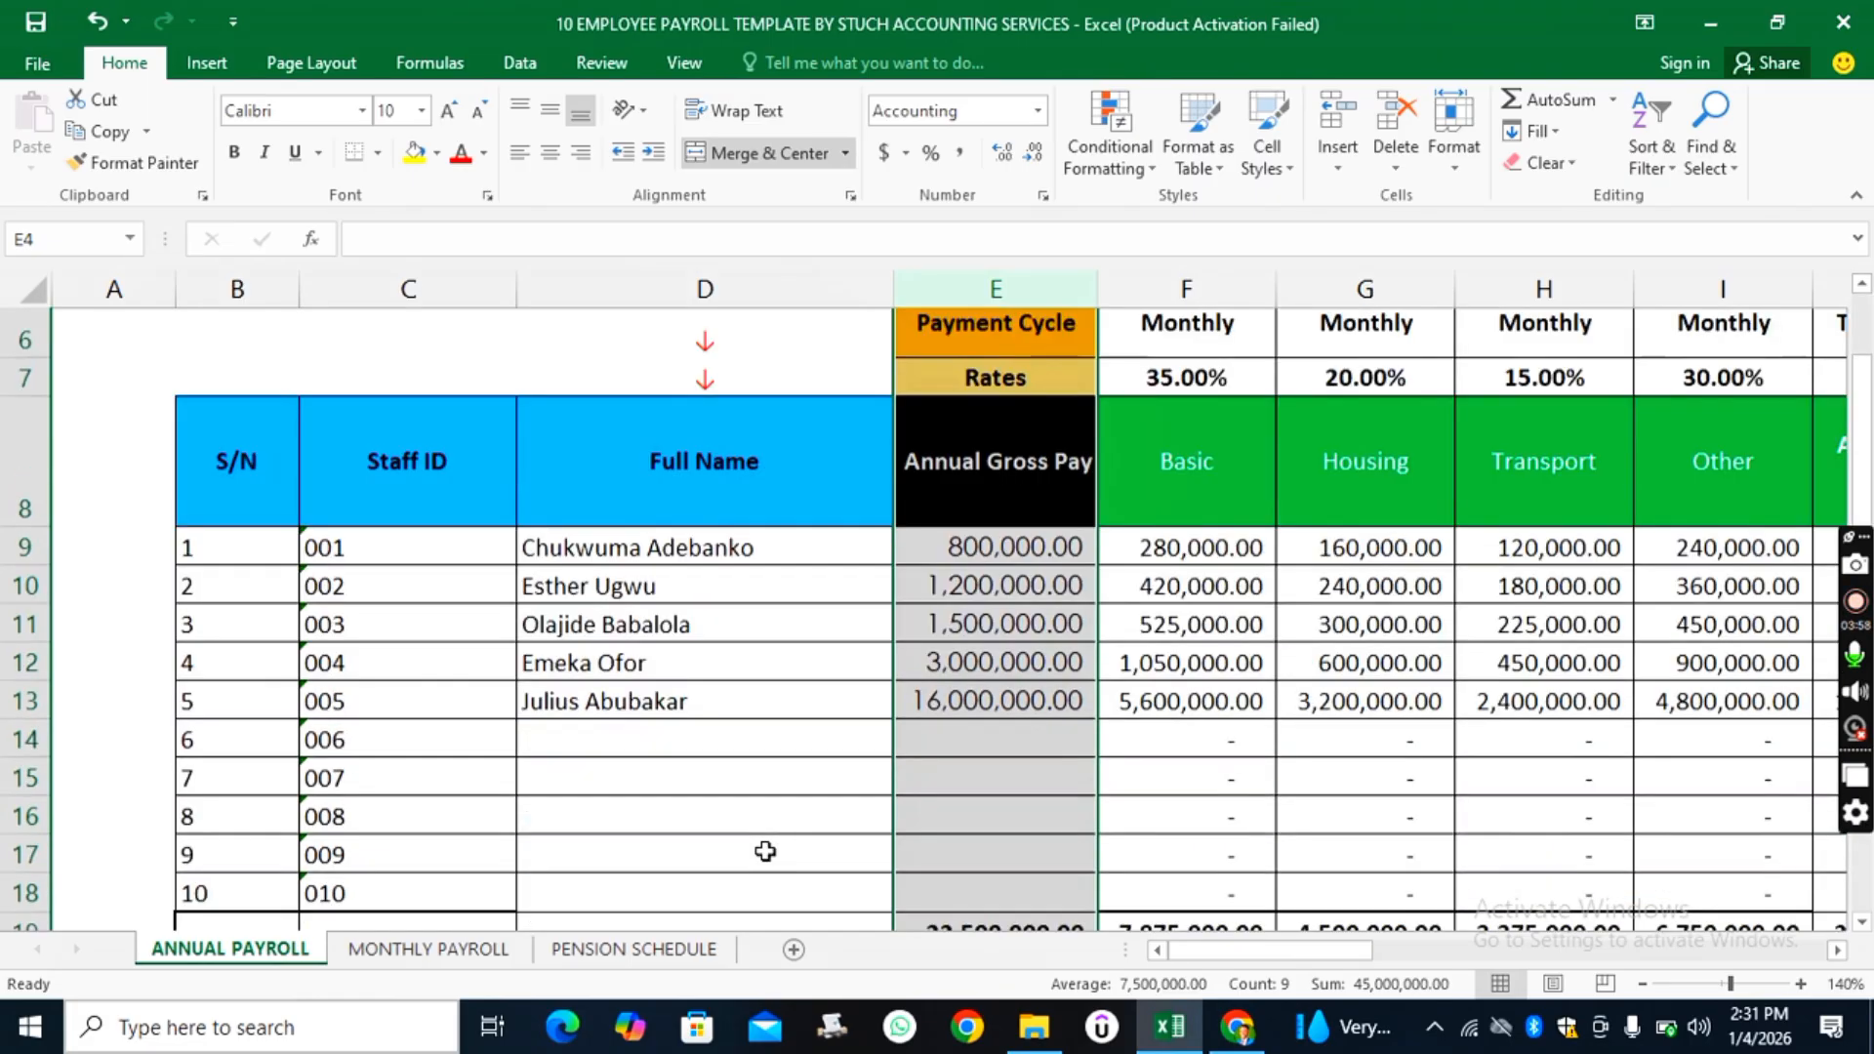
{"action": "scroll", "coordinate": [766, 849], "scroll_direction": "up", "scroll_amount": 1}
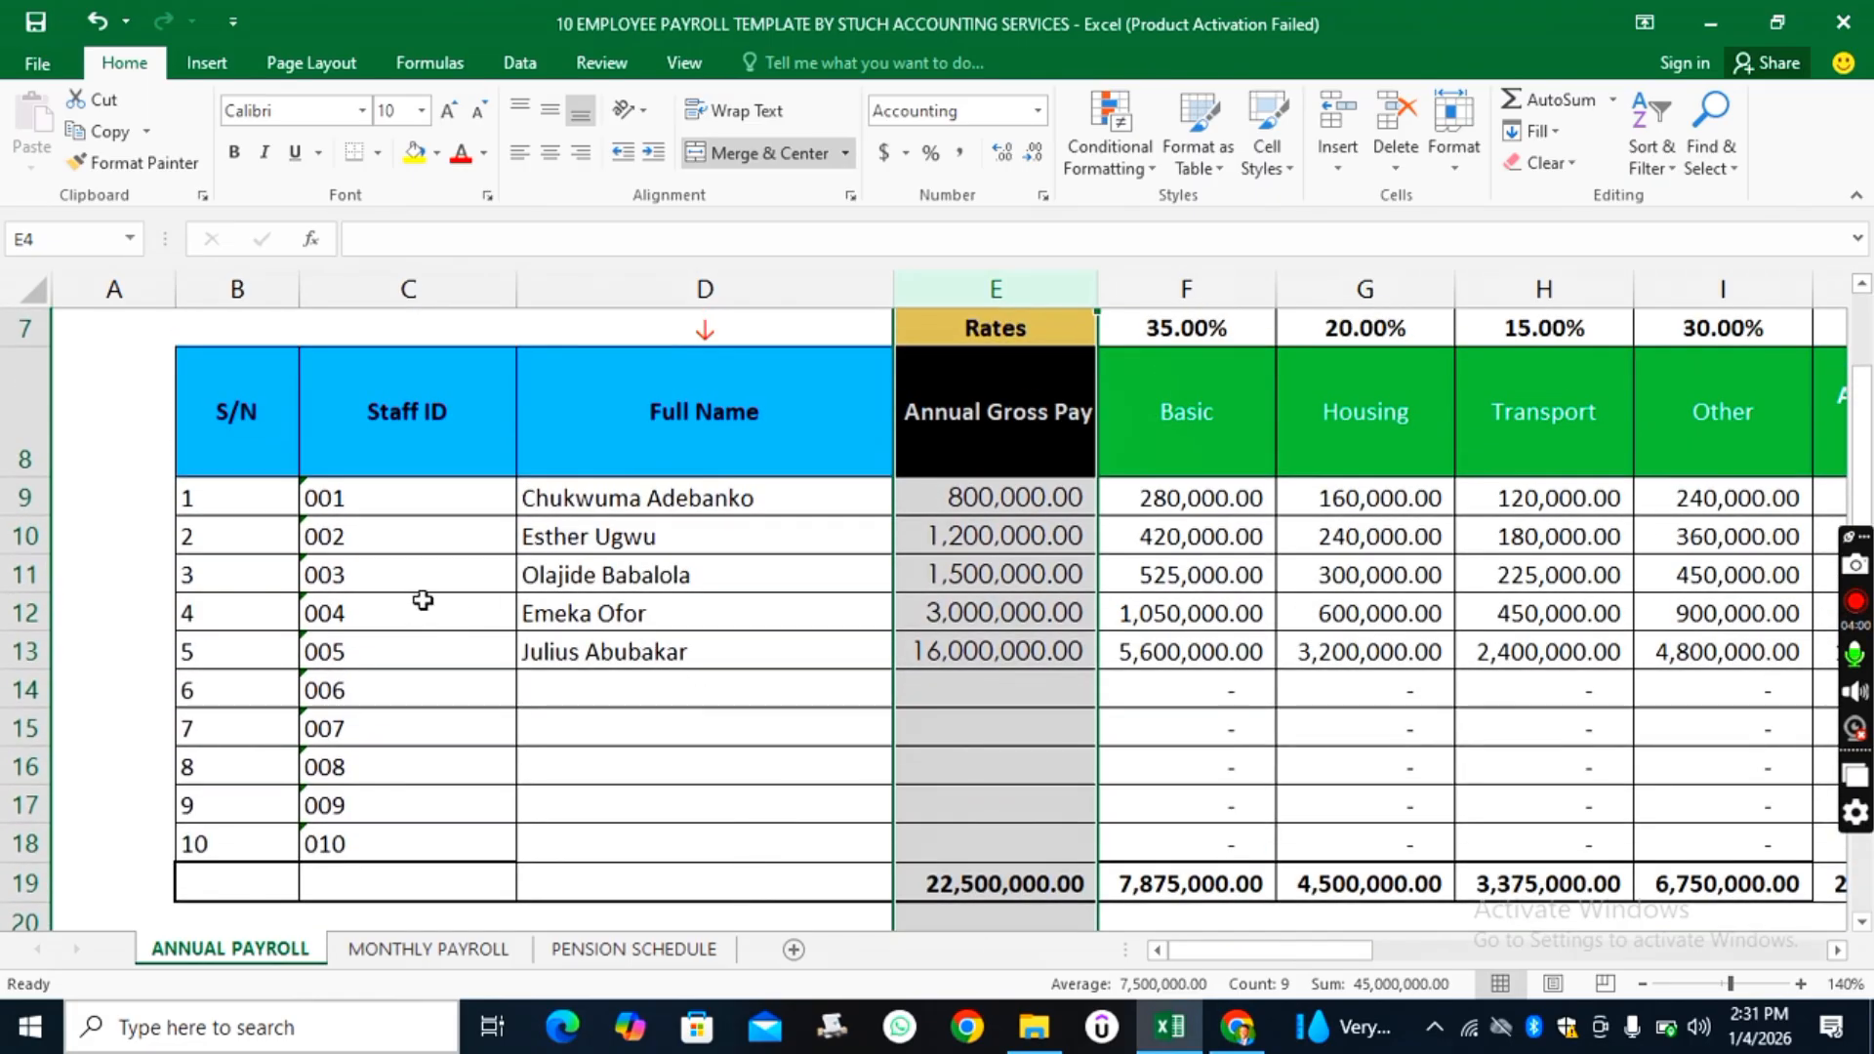
{"action": "scroll", "coordinate": [830, 733], "scroll_direction": "down", "scroll_amount": 1}
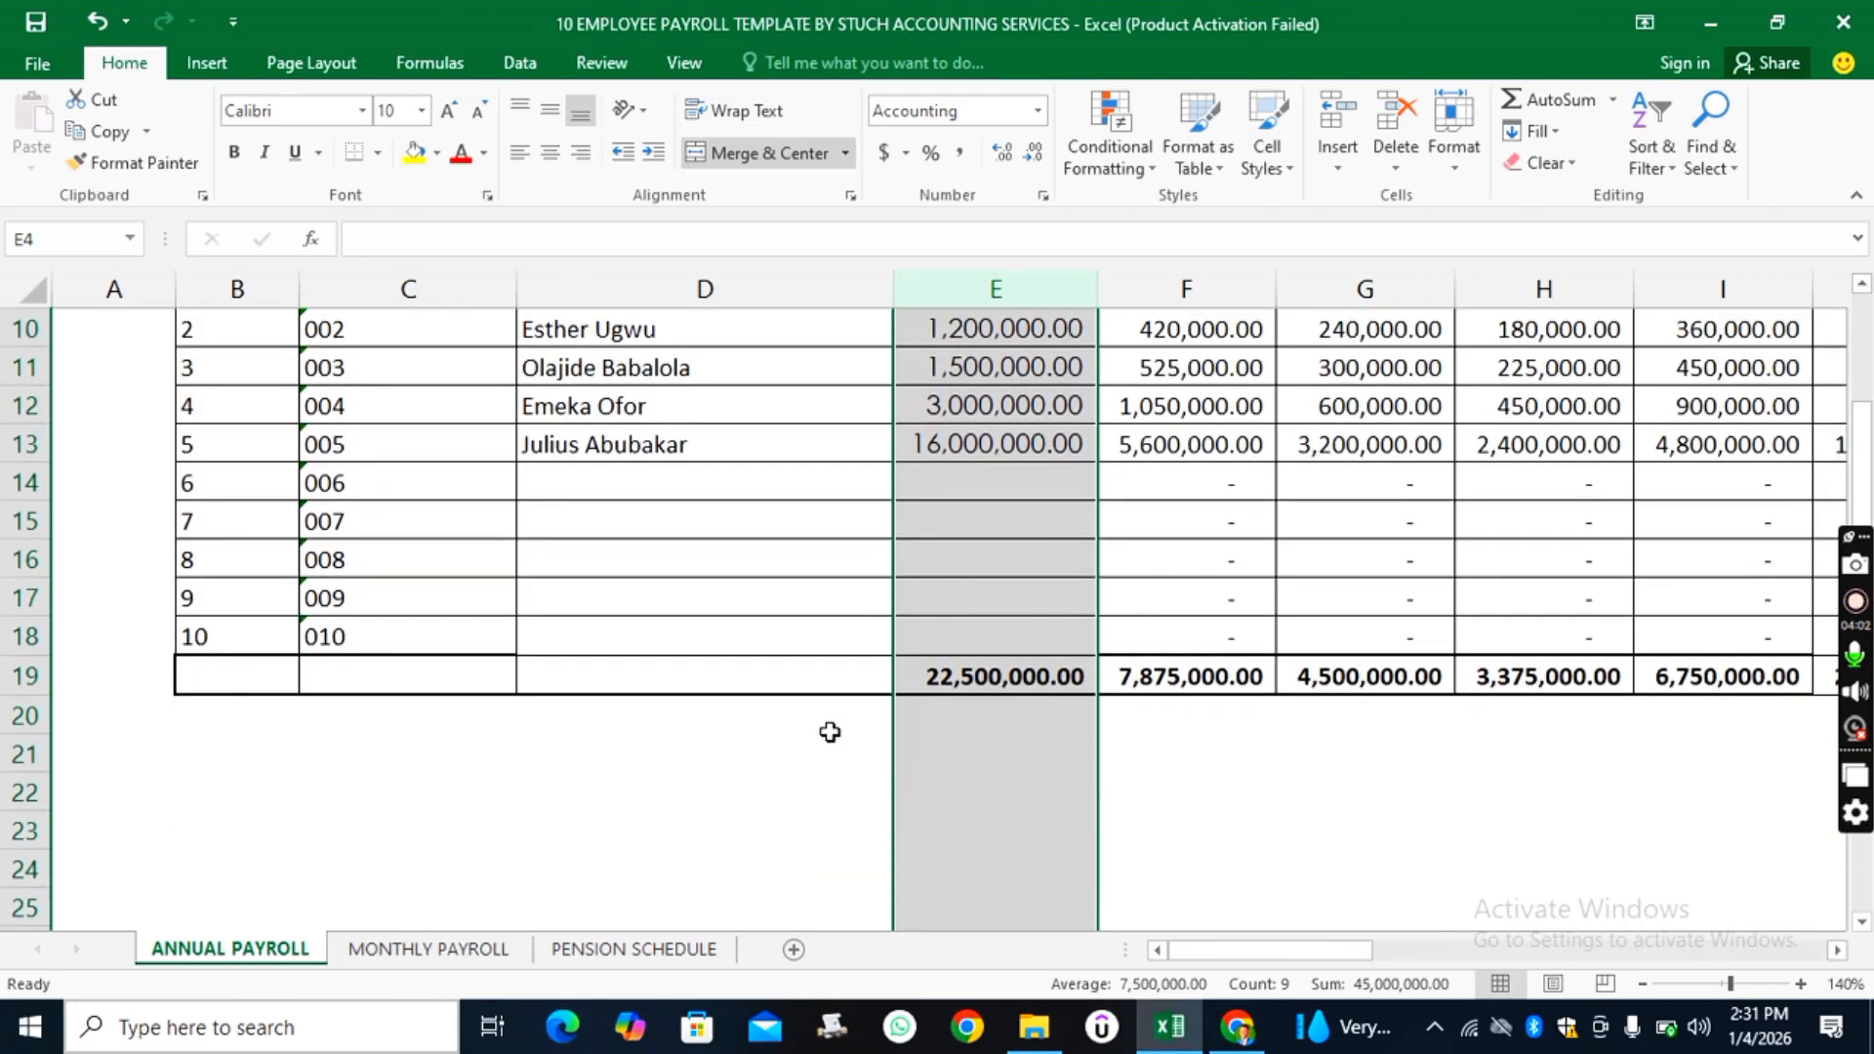
{"action": "left_click", "coordinate": [686, 862]}
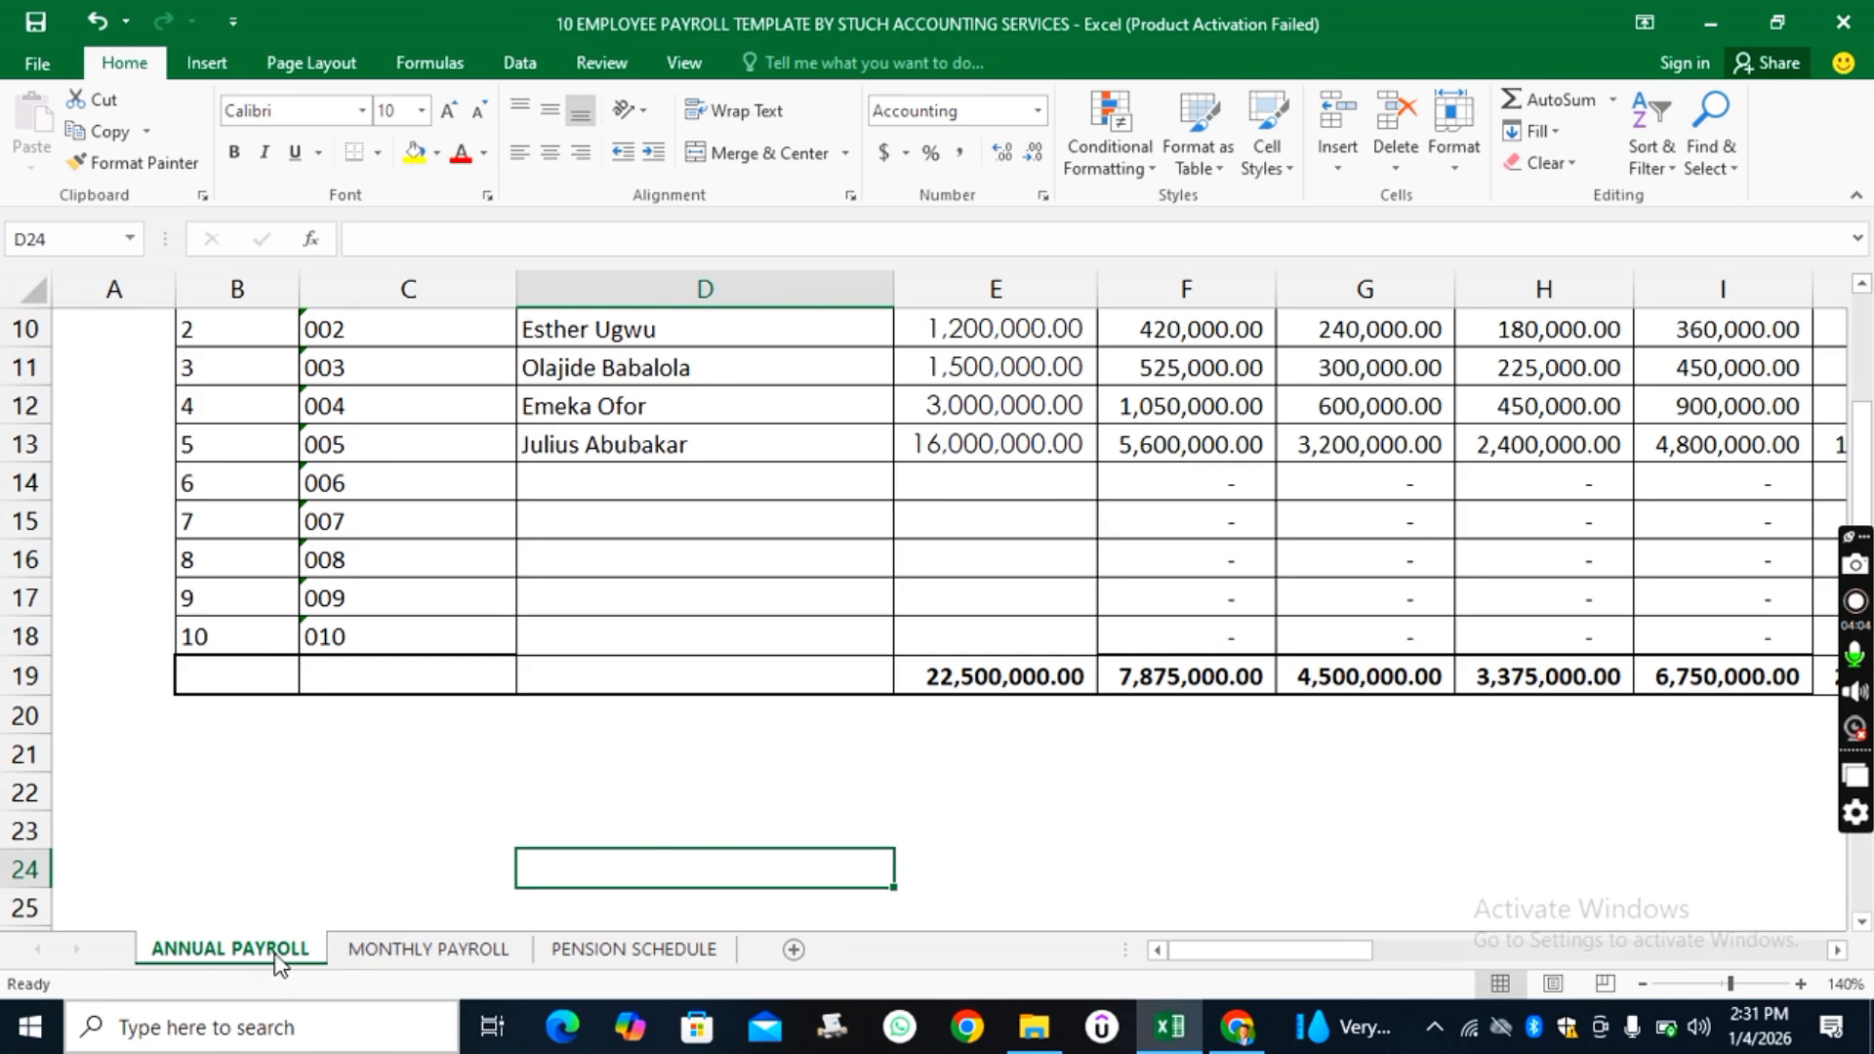
- Review the annual payroll sheet from its title block down through the ten employee rows to the totals row
{"action": "scroll", "coordinate": [852, 865], "scroll_direction": "up", "scroll_amount": 1}
{"action": "scroll", "coordinate": [853, 865], "scroll_direction": "up", "scroll_amount": 3}
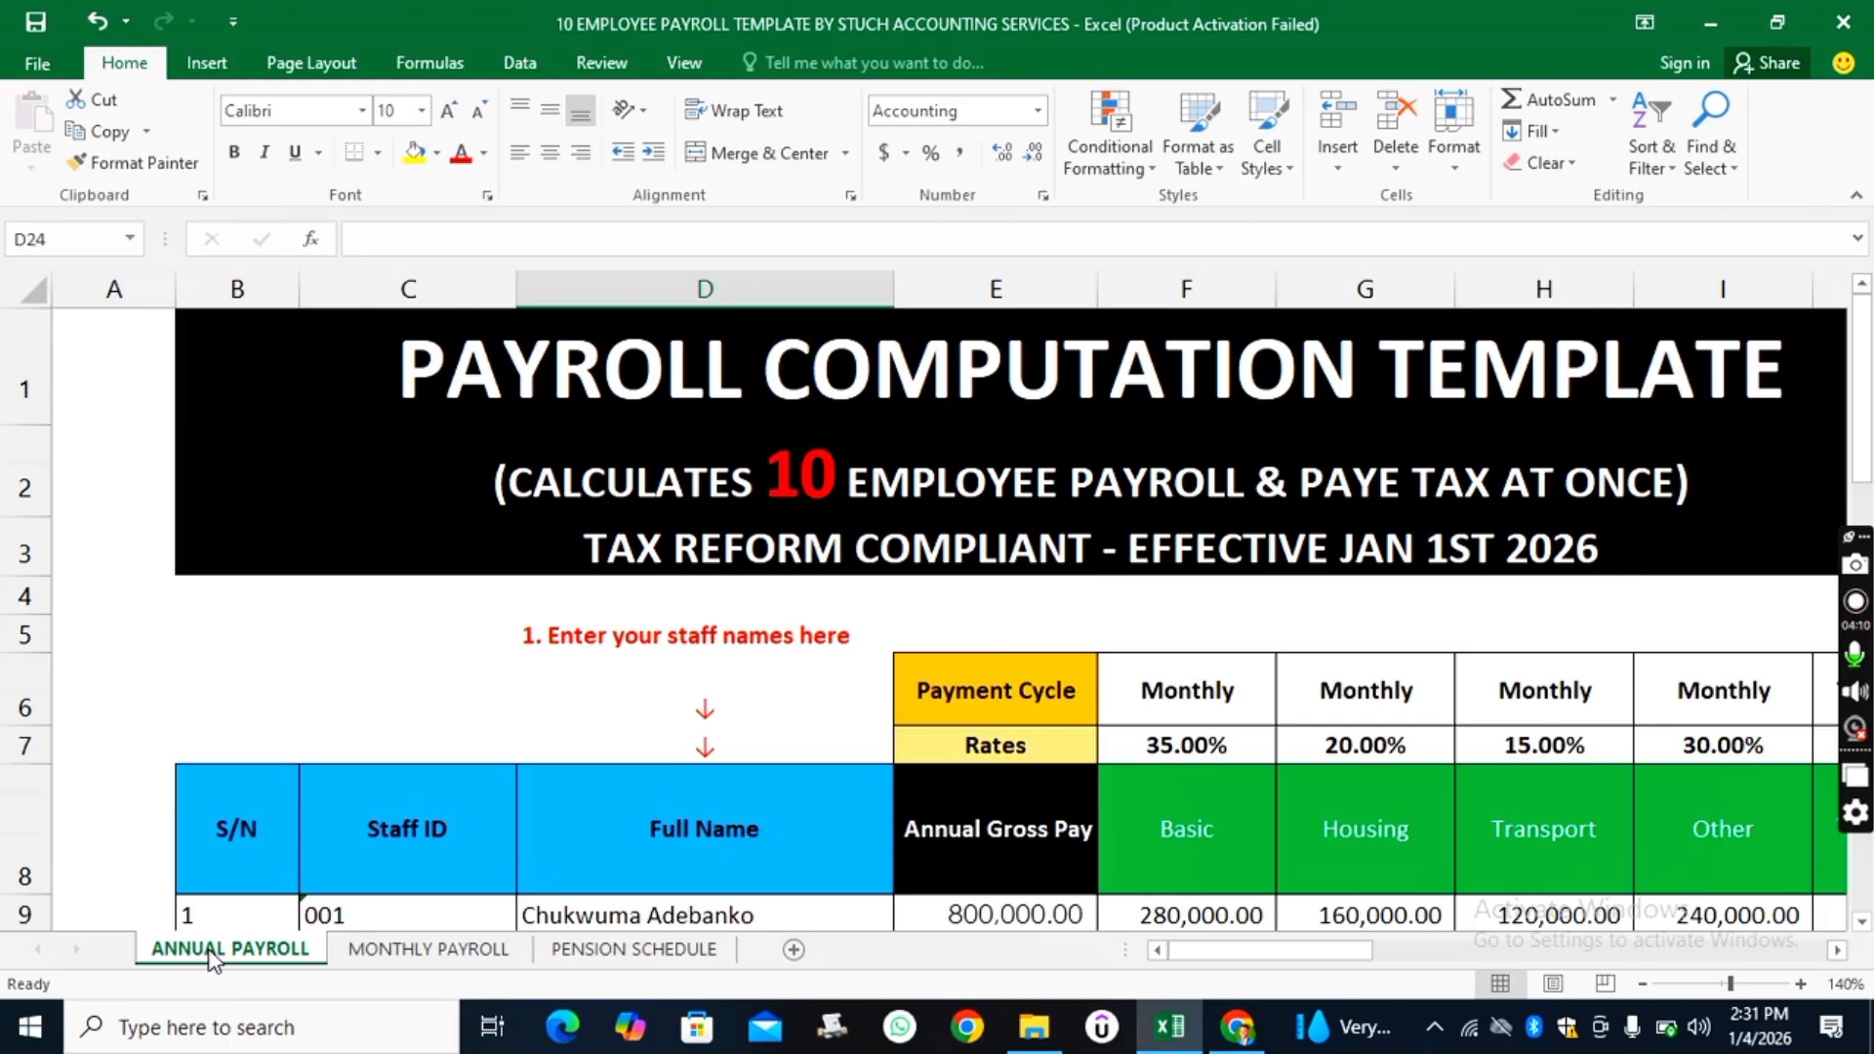
{"action": "scroll", "coordinate": [858, 547], "scroll_direction": "down", "scroll_amount": 4}
{"action": "scroll", "coordinate": [859, 547], "scroll_direction": "up", "scroll_amount": 4}
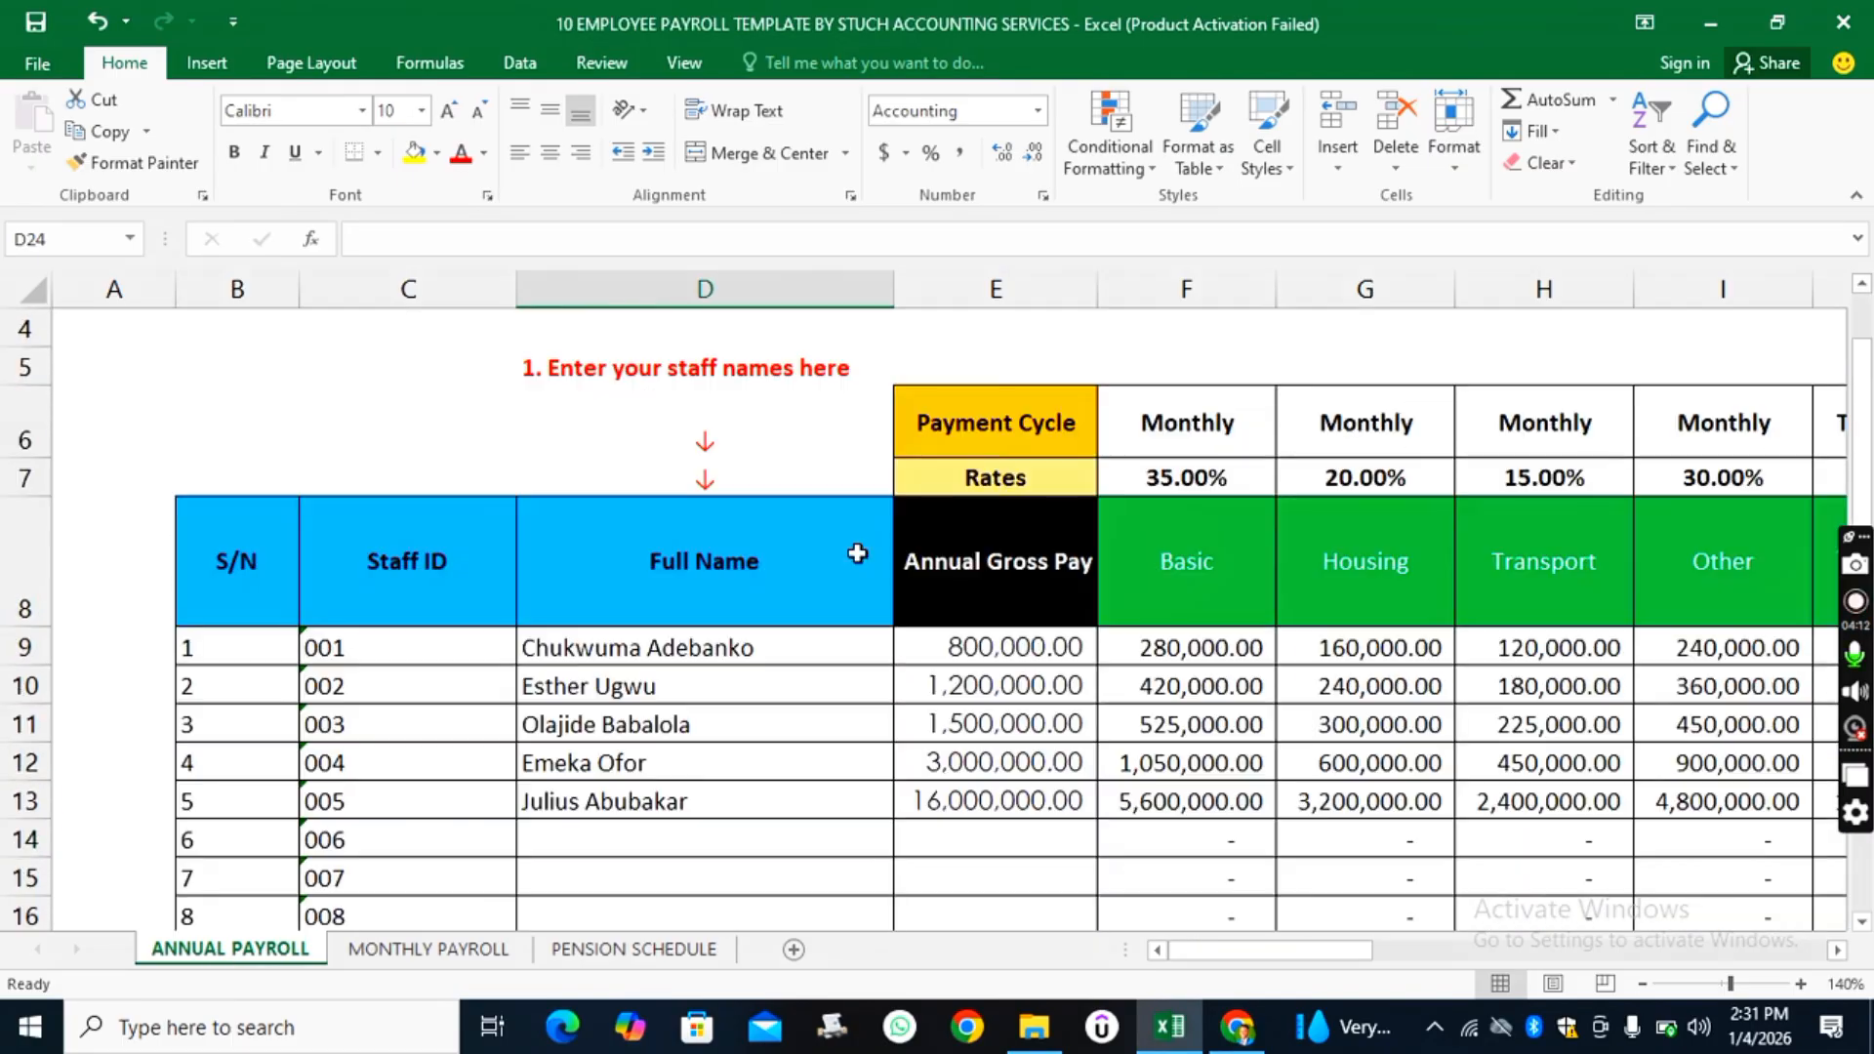
{"action": "scroll", "coordinate": [628, 791], "scroll_direction": "down", "scroll_amount": 2}
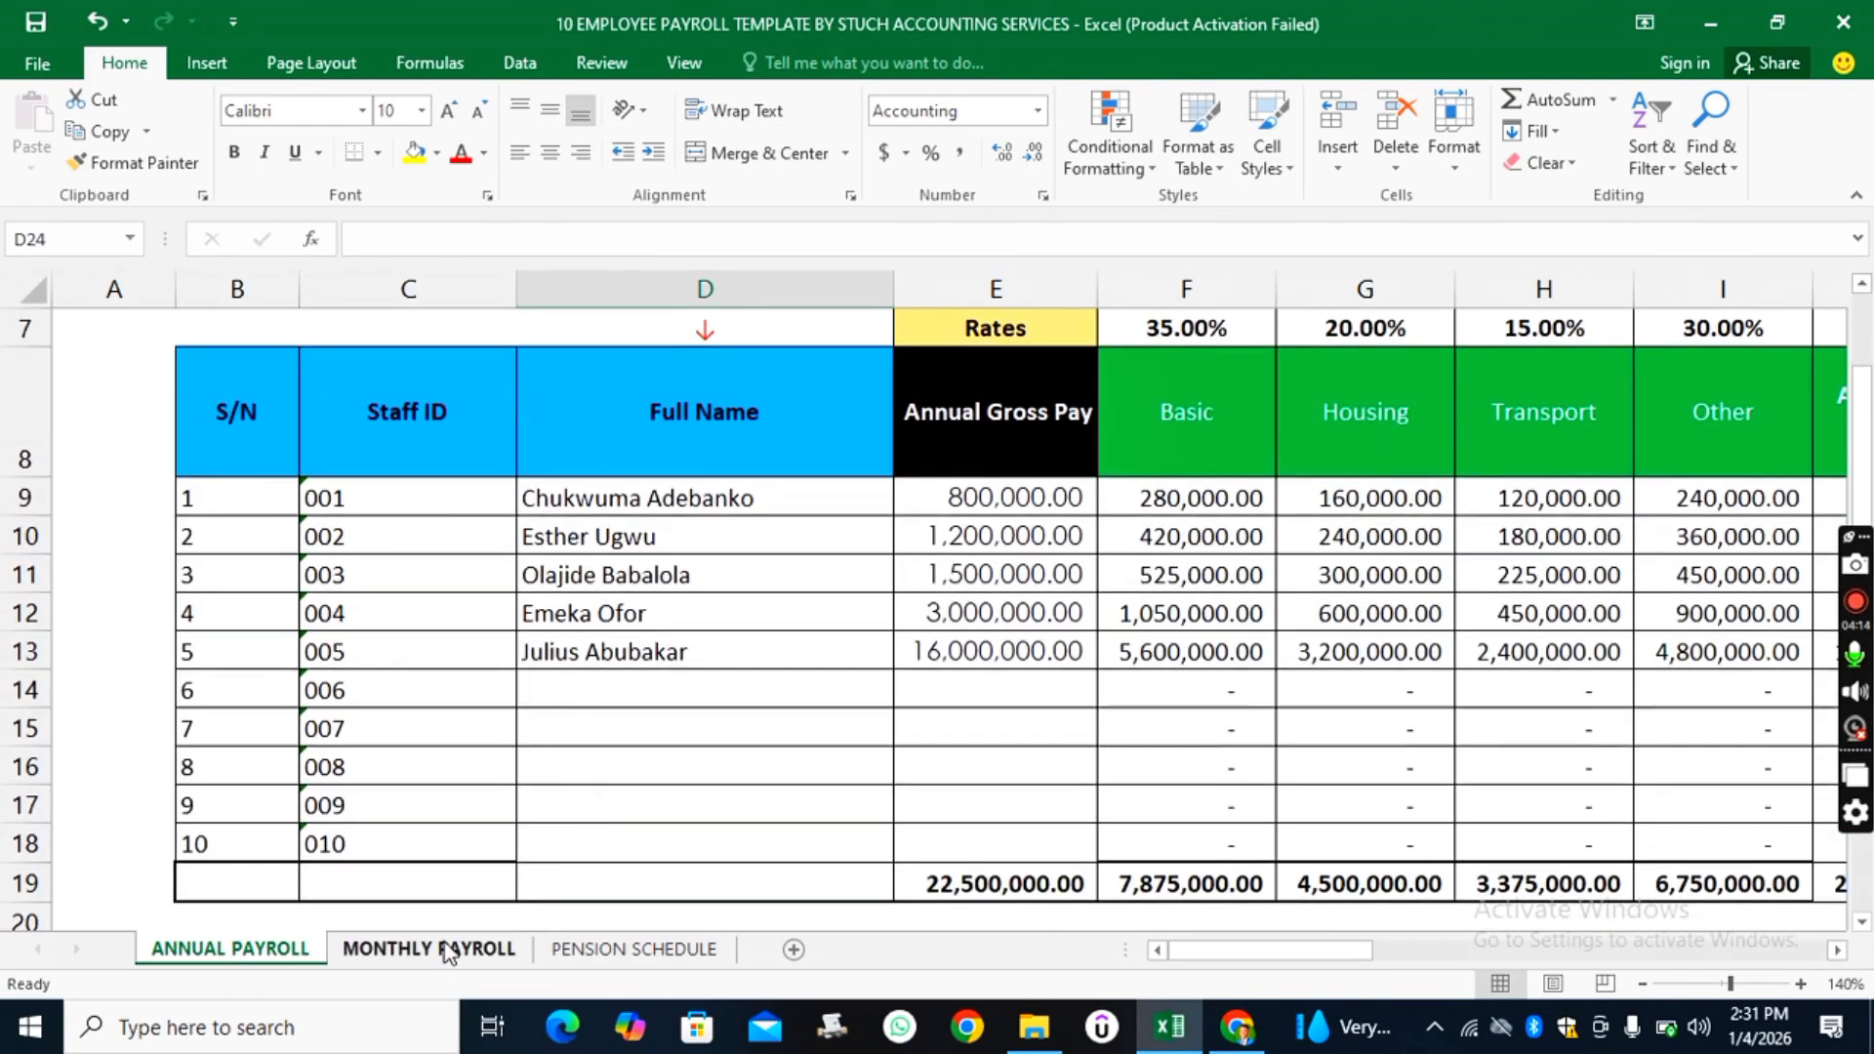
- View the MONTHLY PAYROLL and PENSION SCHEDULE sheets and return to the ANNUAL PAYROLL sheet
{"action": "left_click", "coordinate": [442, 951]}
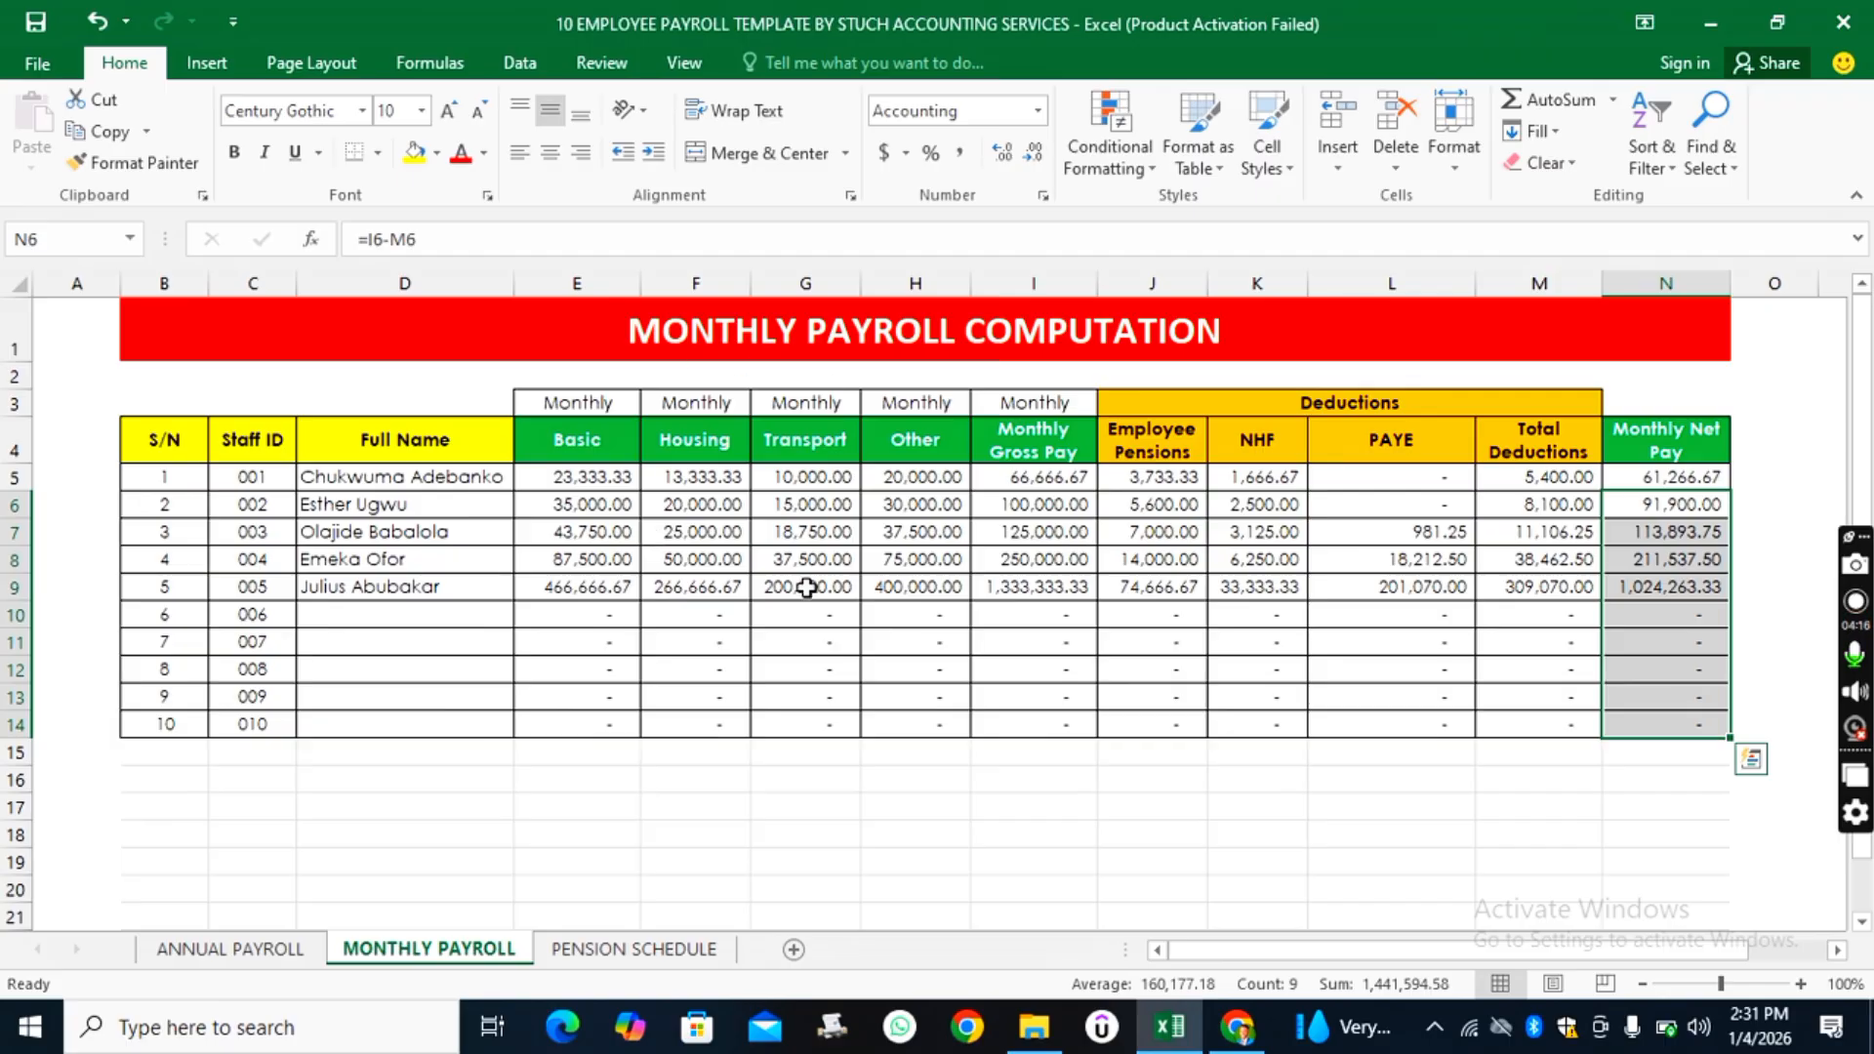
{"action": "left_click", "coordinate": [683, 952]}
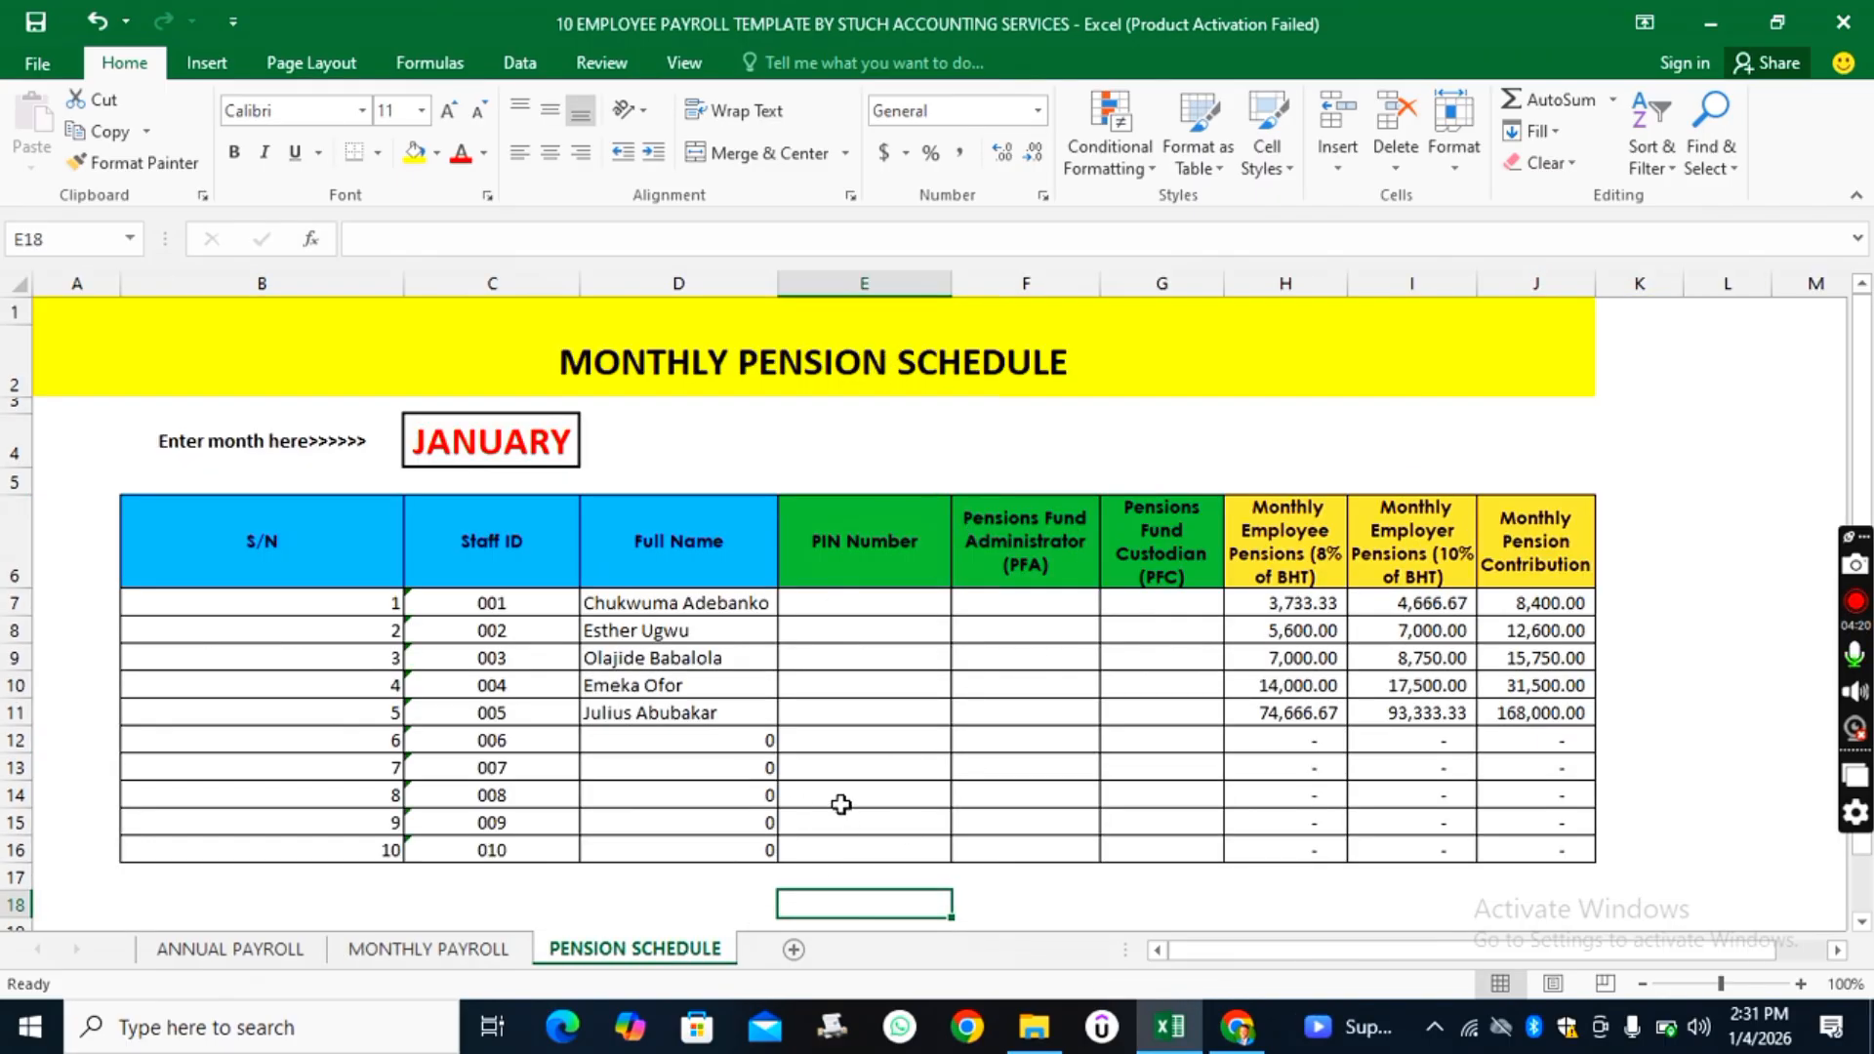
{"action": "left_click", "coordinate": [244, 952]}
{"action": "scroll", "coordinate": [874, 471], "scroll_direction": "up", "scroll_amount": 1}
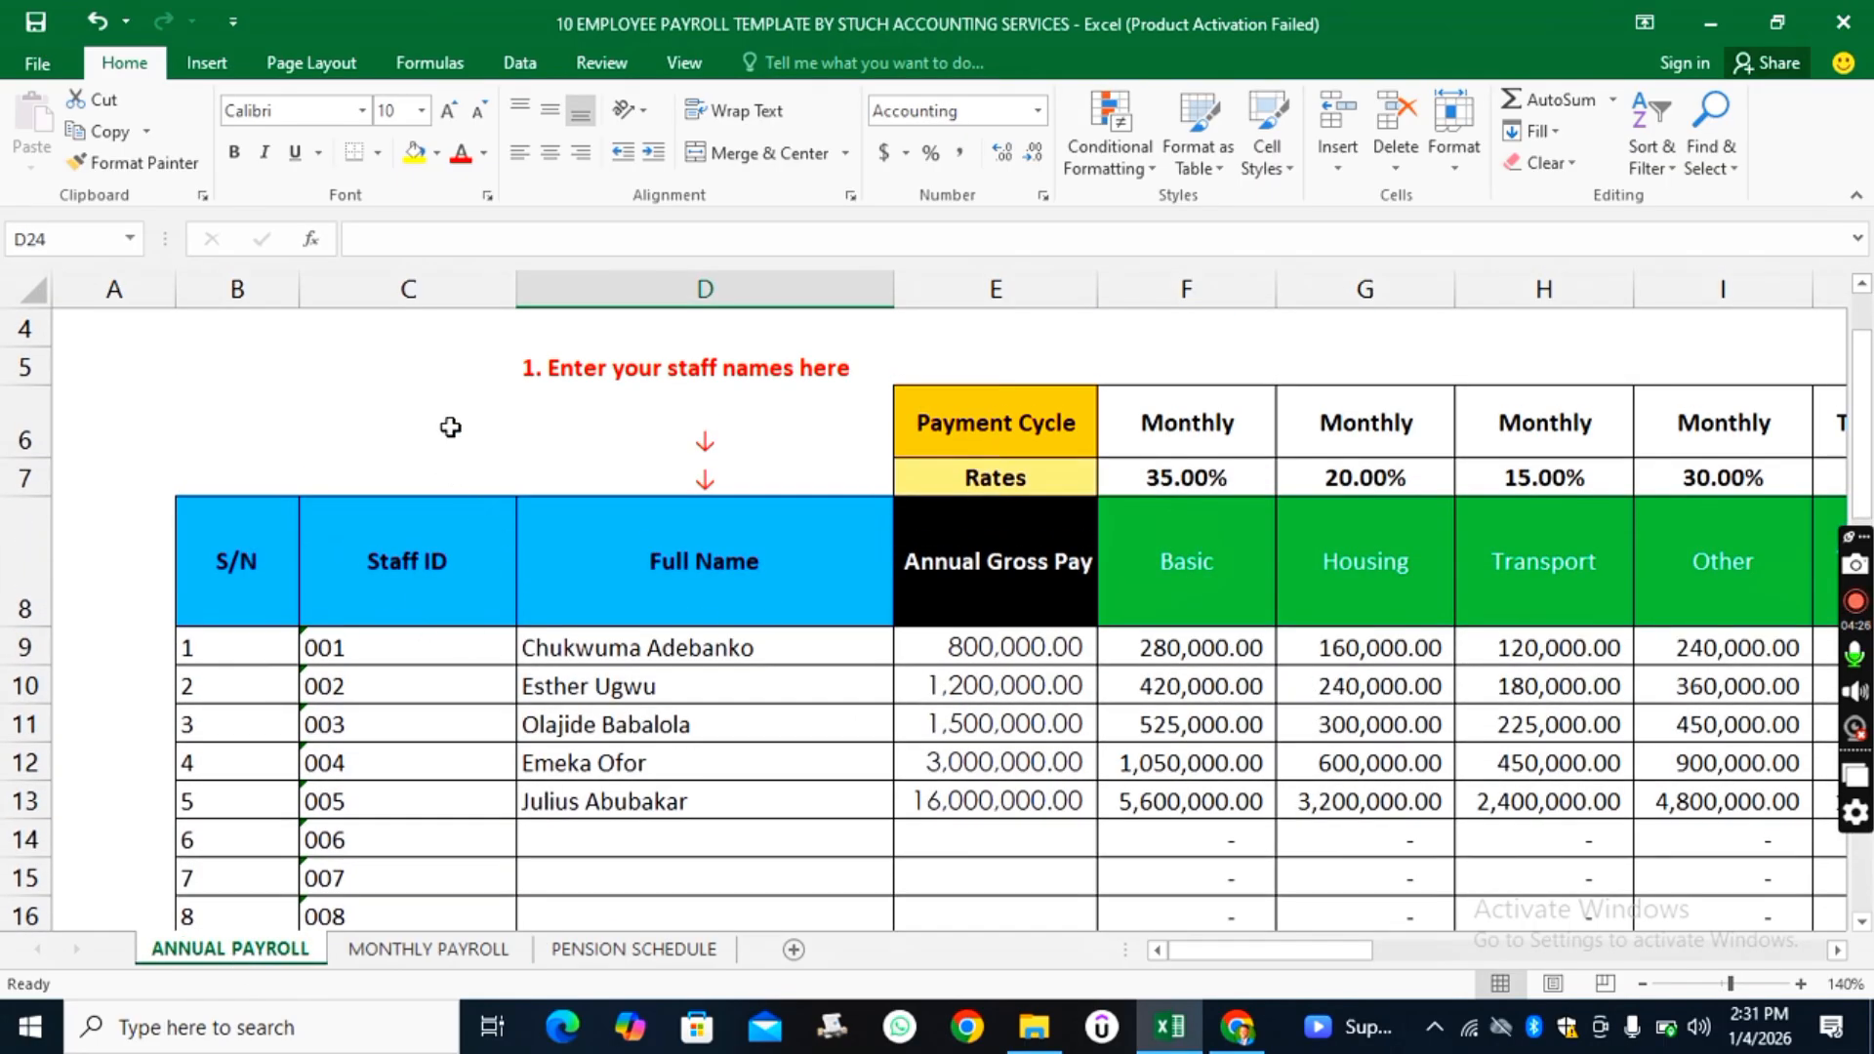
- Inspect the Staff ID, Full Name and Annual Gross Pay columns by selecting each in turn
{"action": "left_click", "coordinate": [409, 287]}
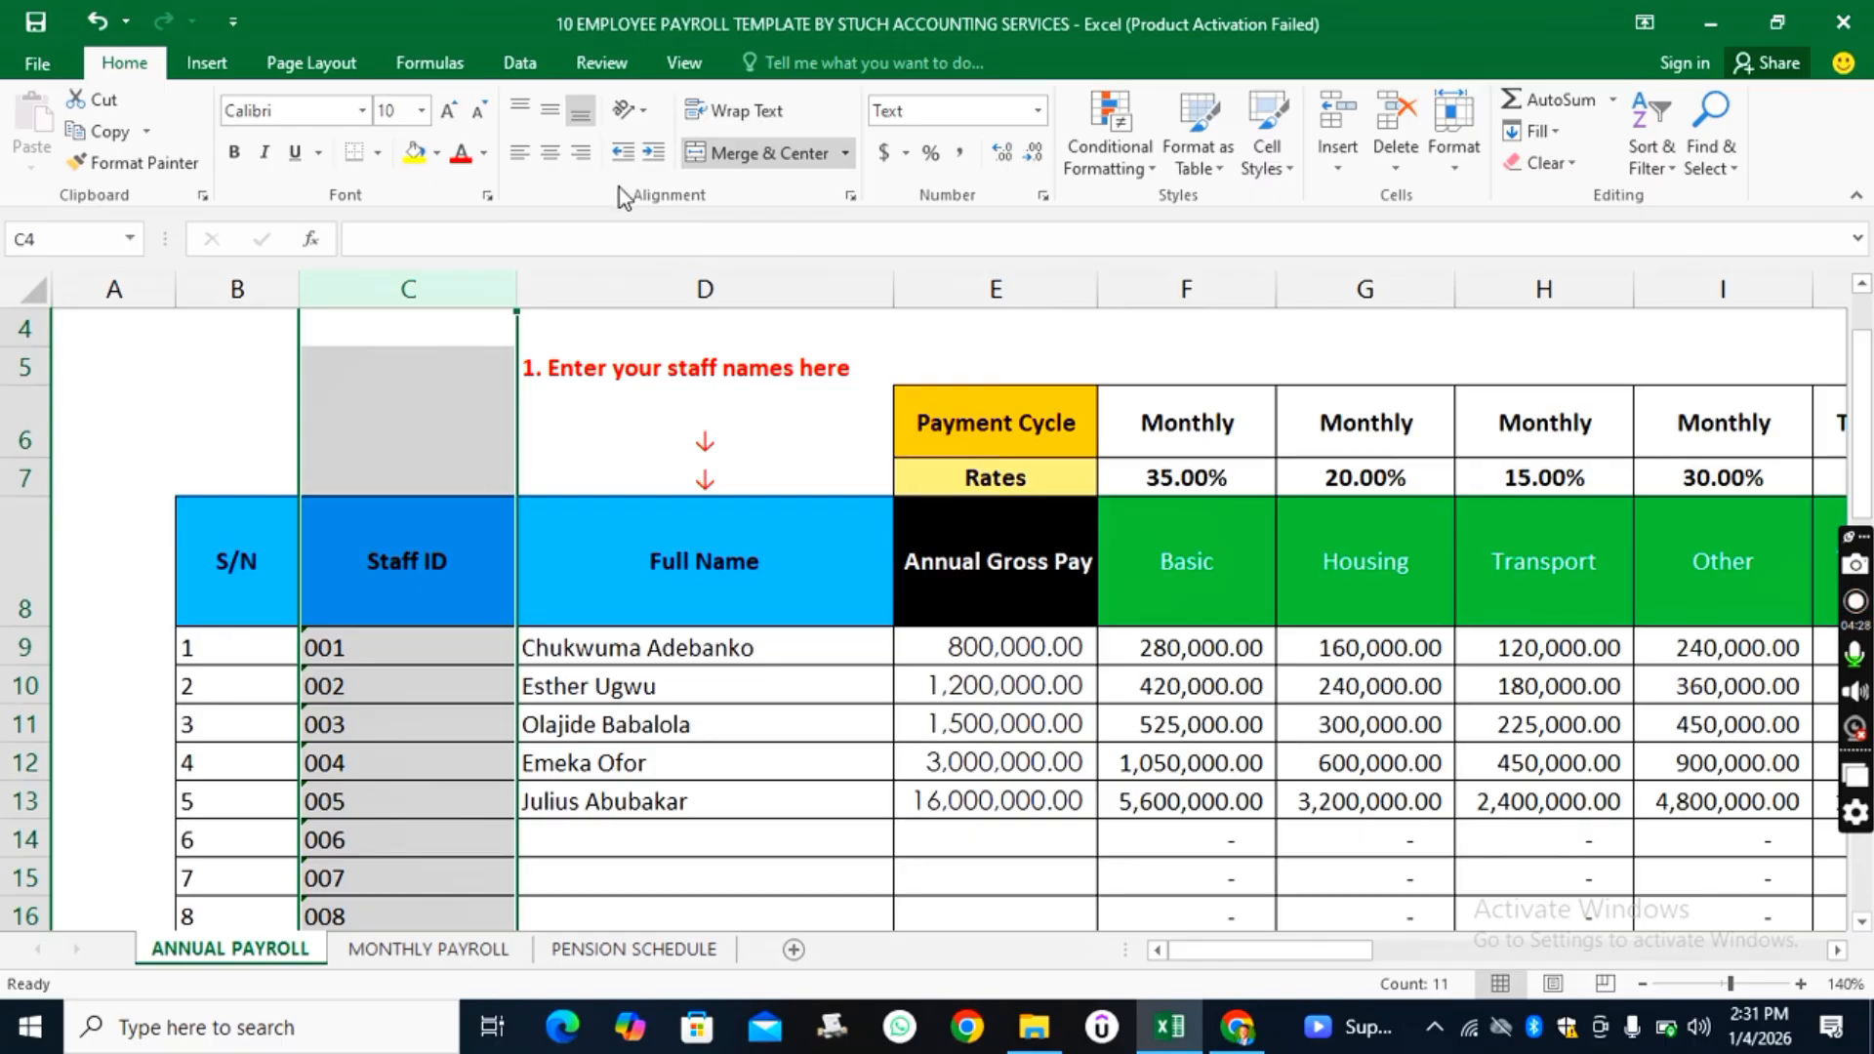
{"action": "left_click", "coordinate": [704, 287]}
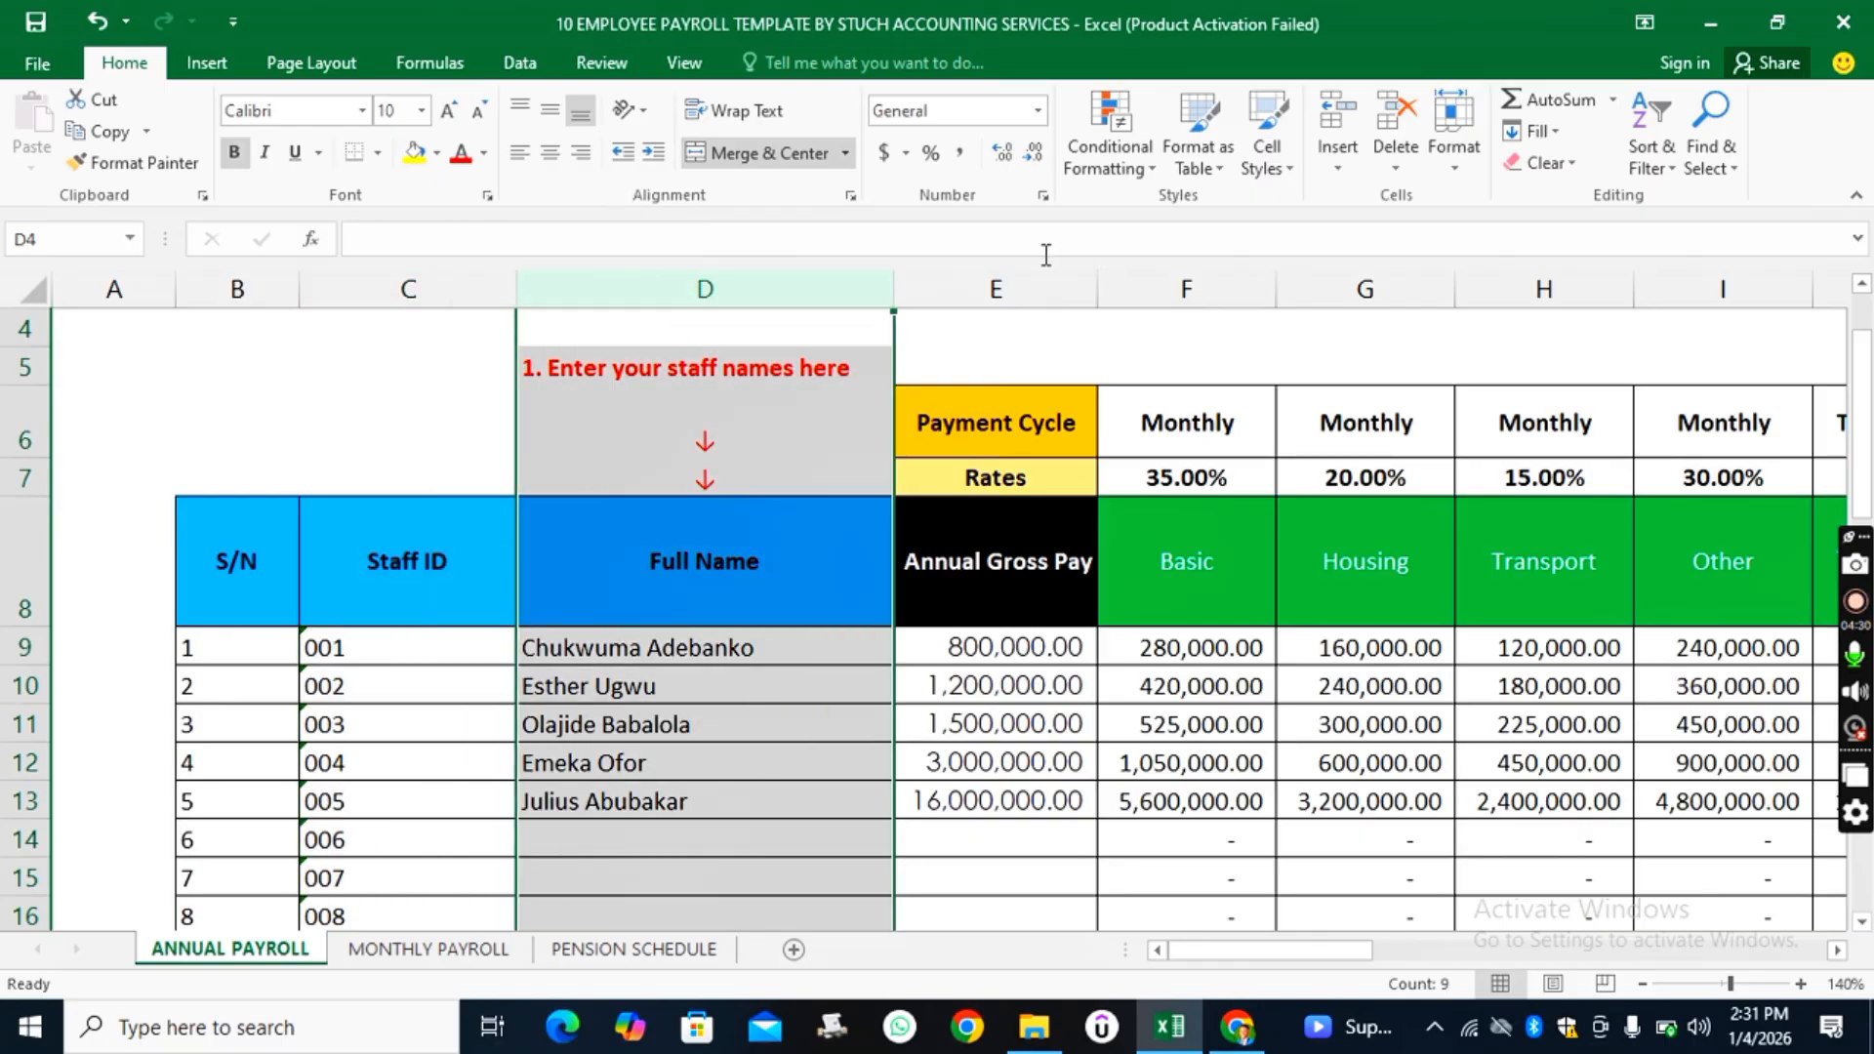
{"action": "left_click", "coordinate": [1032, 280]}
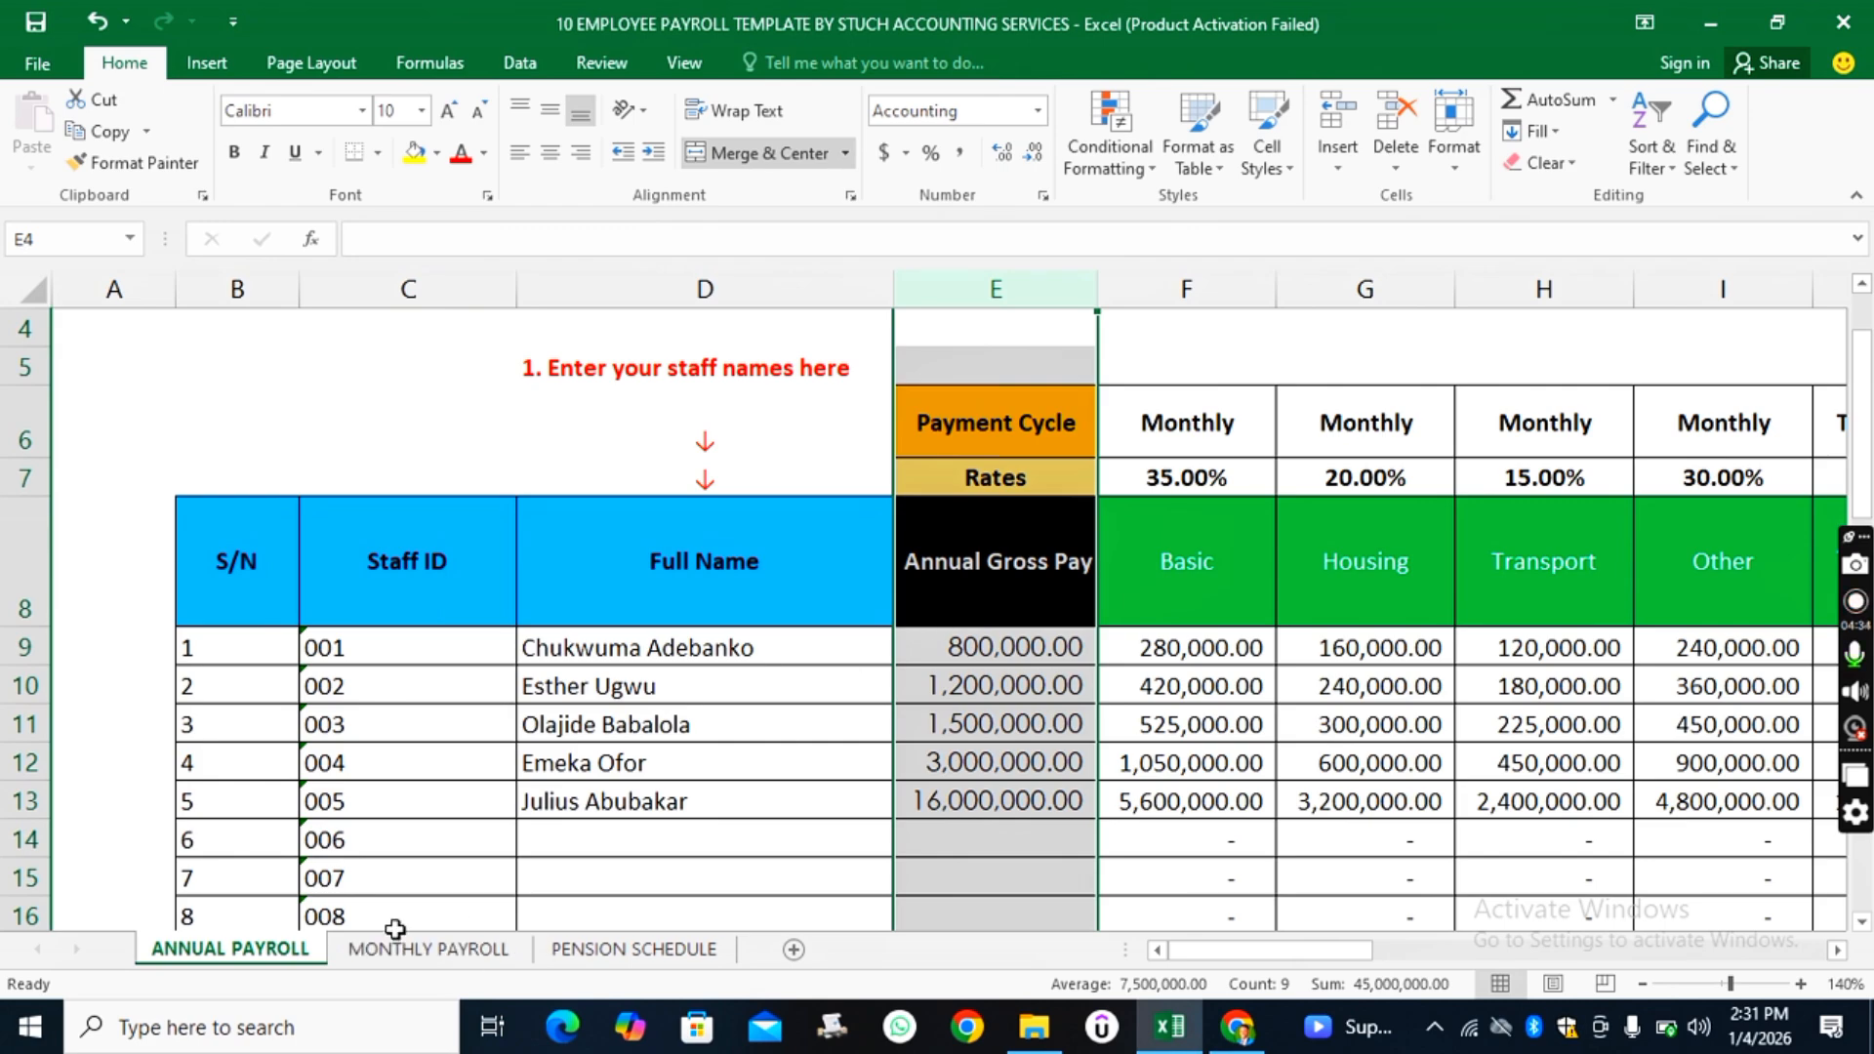
- Review the monthly payroll computation and the monthly pension schedule, and go back to the annual payroll sheet
{"action": "left_click", "coordinate": [368, 952]}
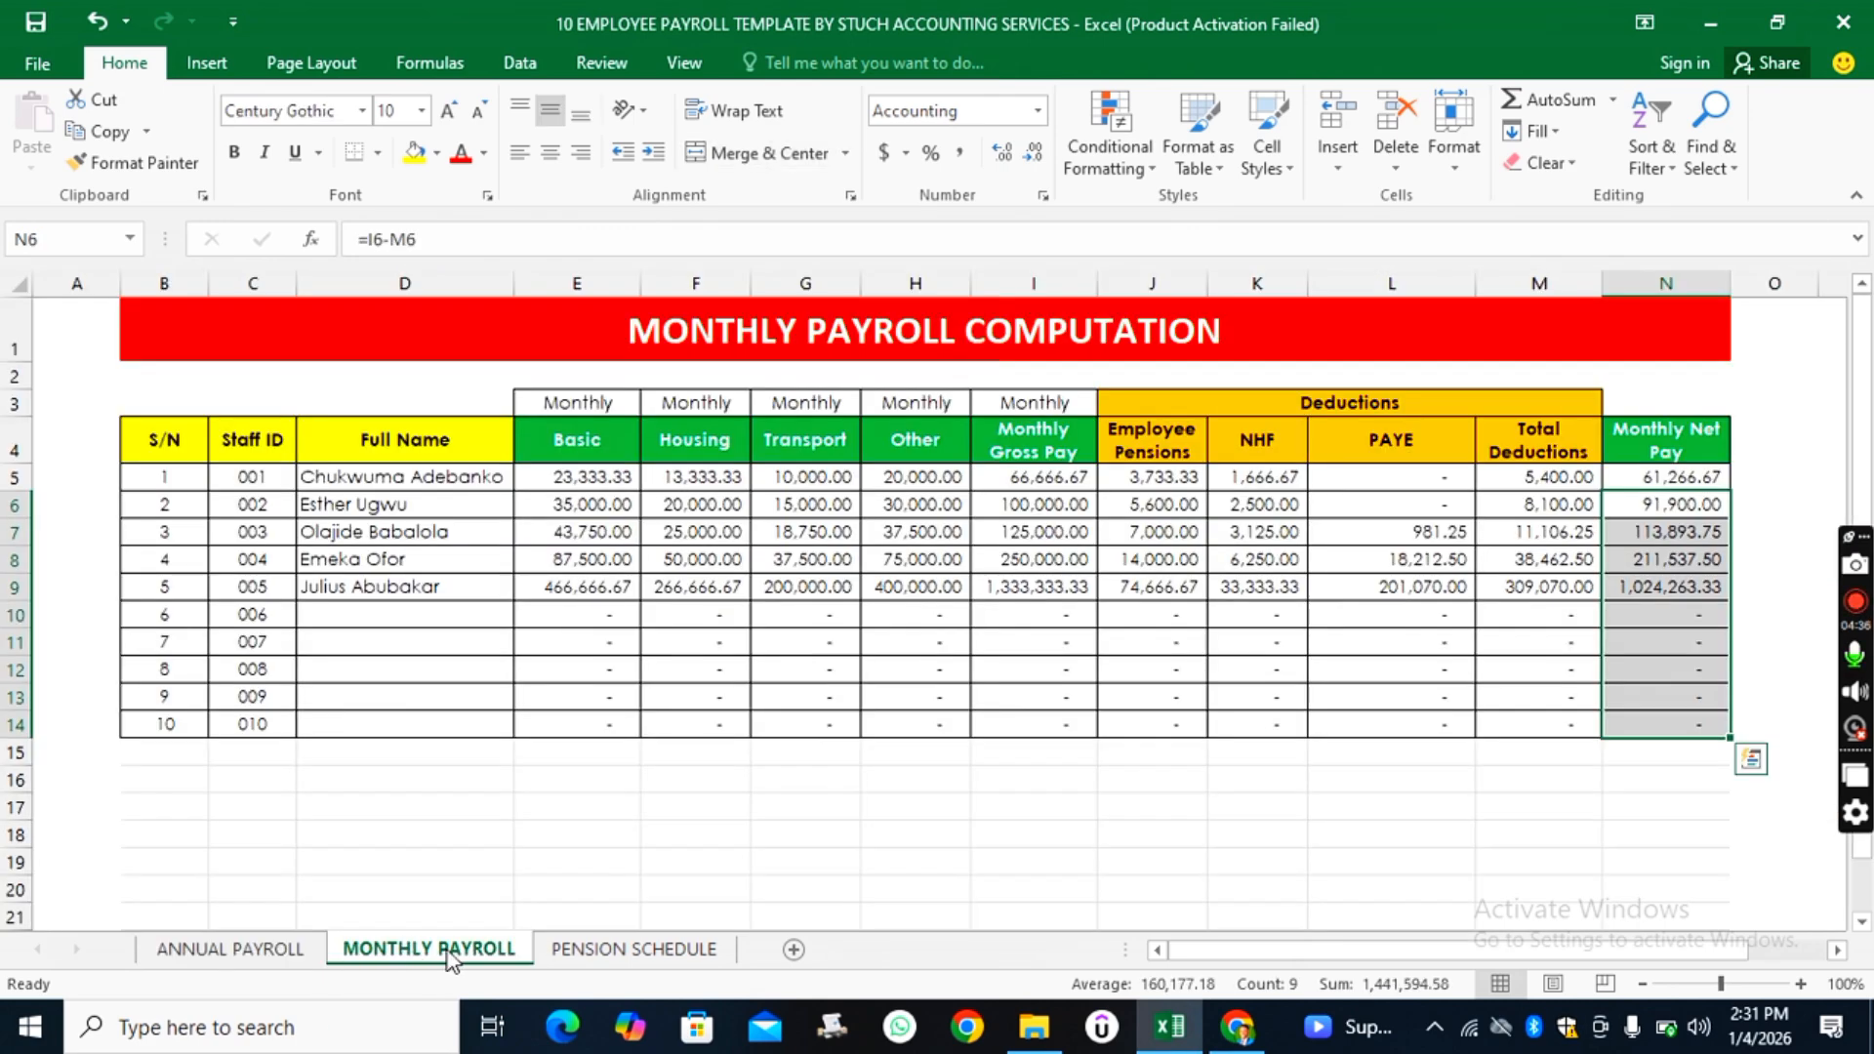
{"action": "left_click", "coordinate": [665, 961]}
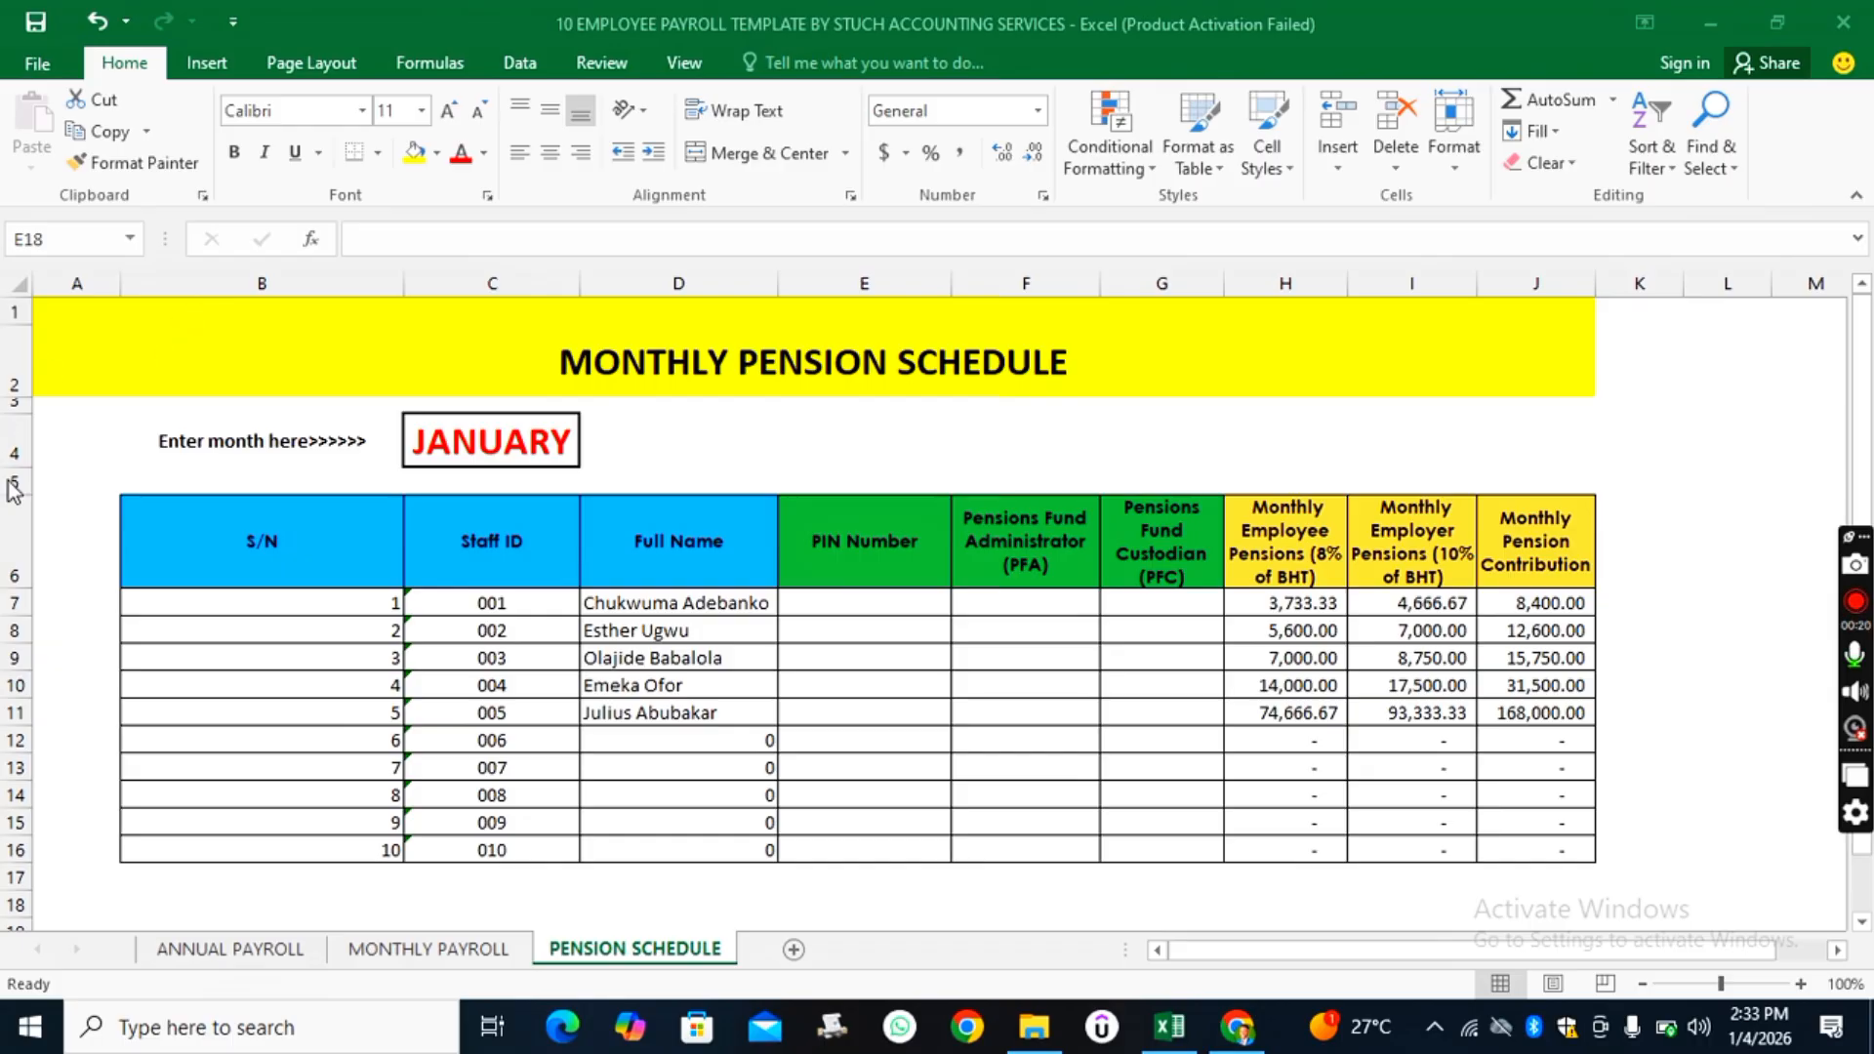
{"action": "left_click", "coordinate": [208, 946]}
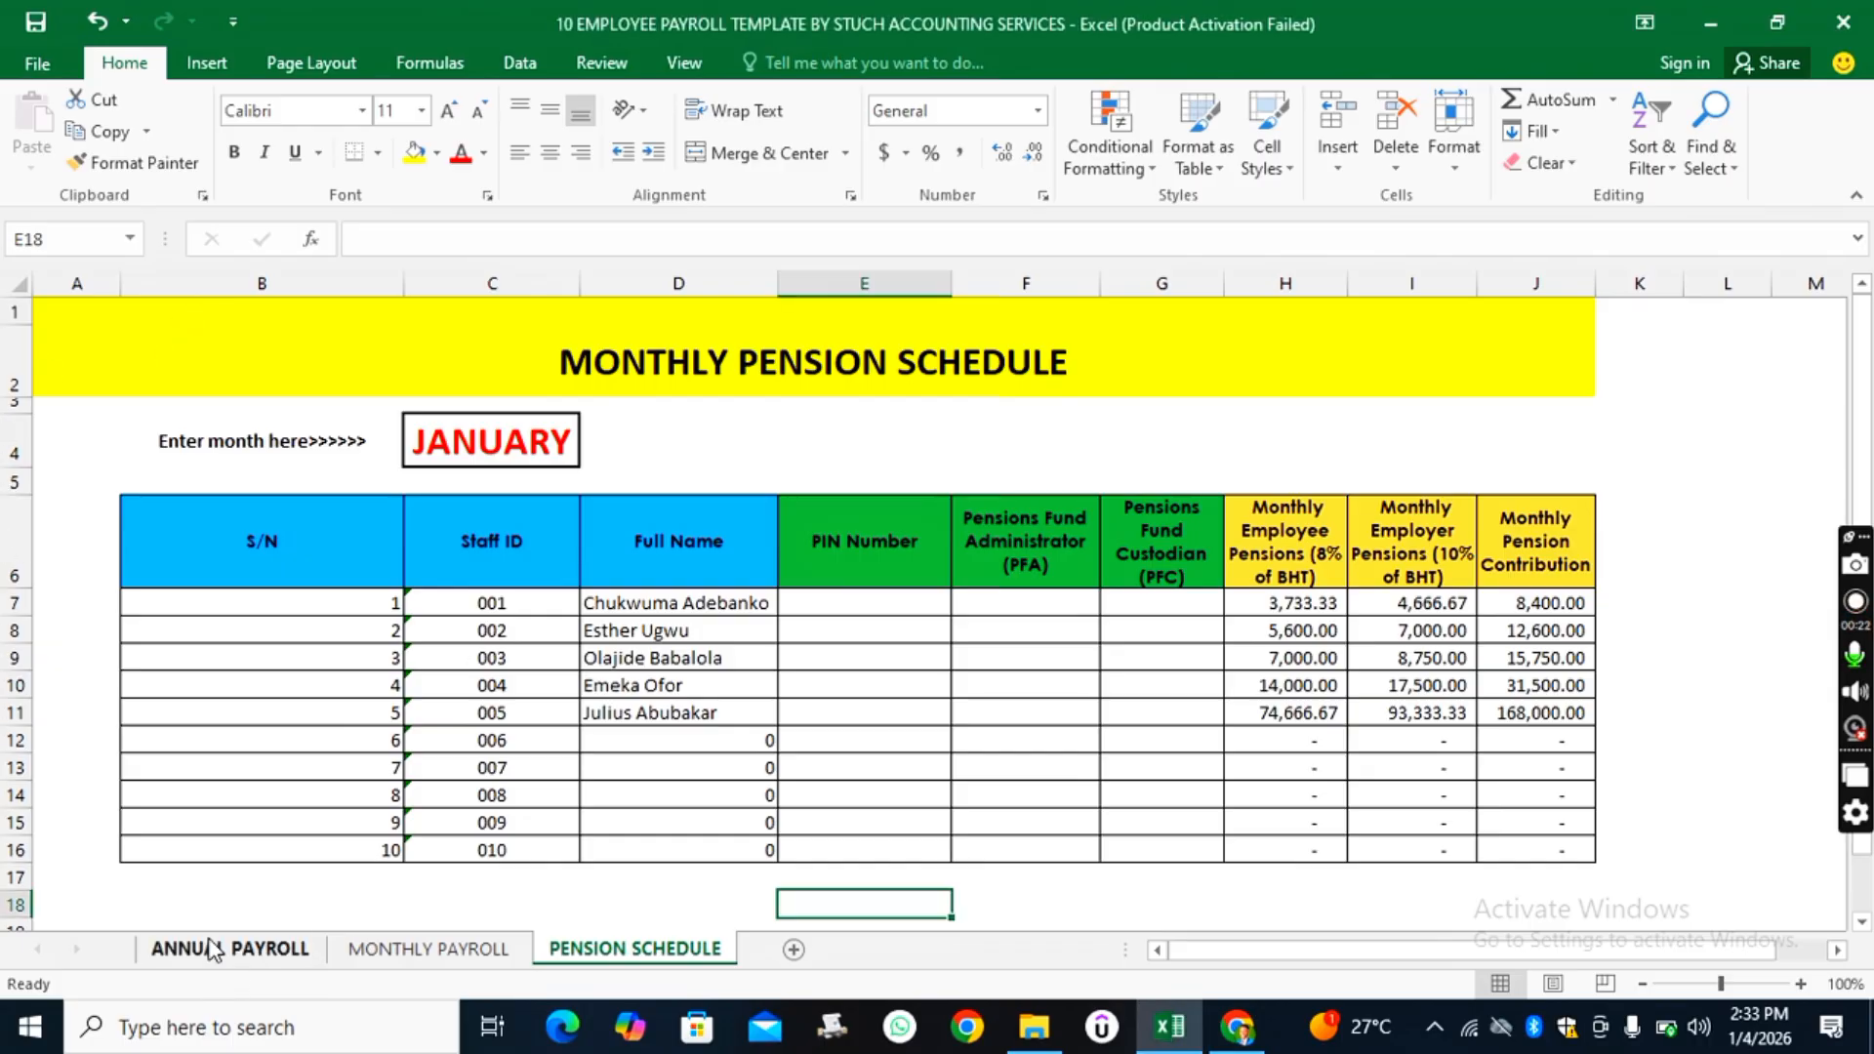
{"action": "left_click", "coordinate": [209, 948]}
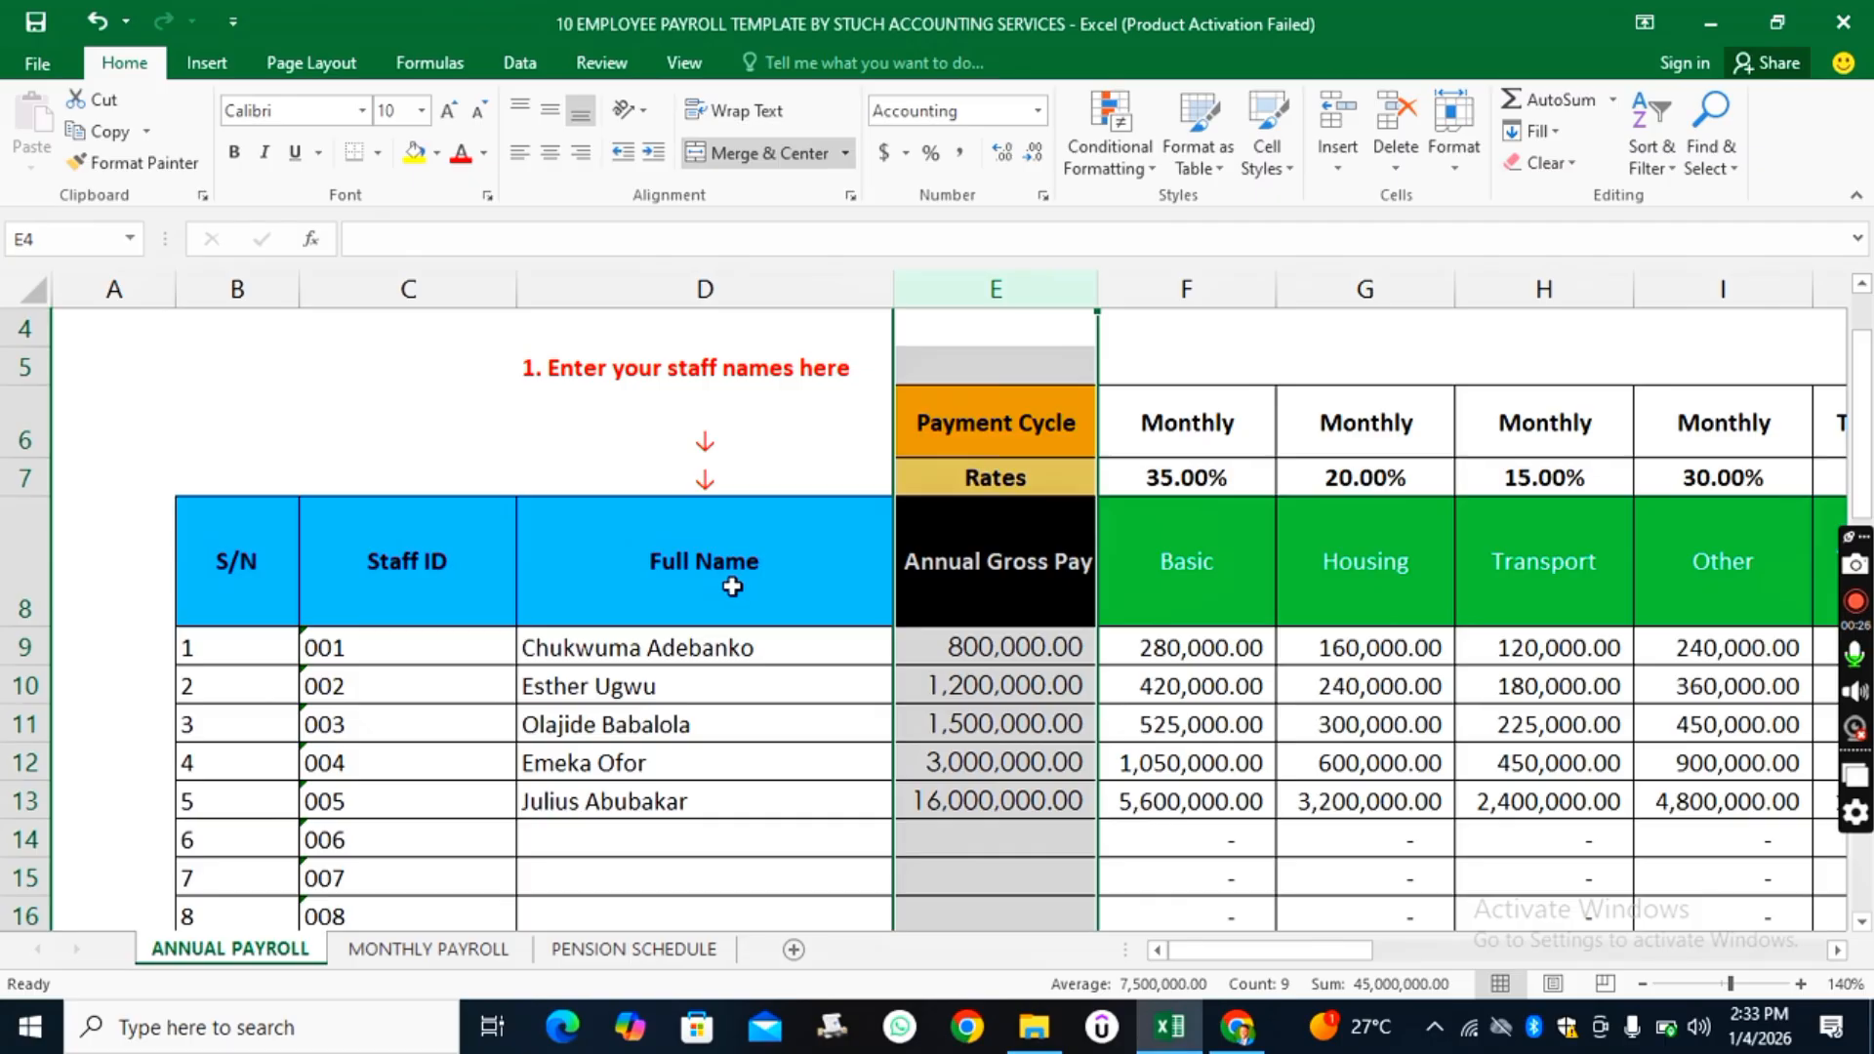
- Clear the five sample staff names from the Full Name cells D9 to D13
{"action": "scroll", "coordinate": [733, 586], "scroll_direction": "down", "scroll_amount": 1}
{"action": "scroll", "coordinate": [733, 586], "scroll_direction": "down", "scroll_amount": 1}
{"action": "scroll", "coordinate": [732, 586], "scroll_direction": "up", "scroll_amount": 1}
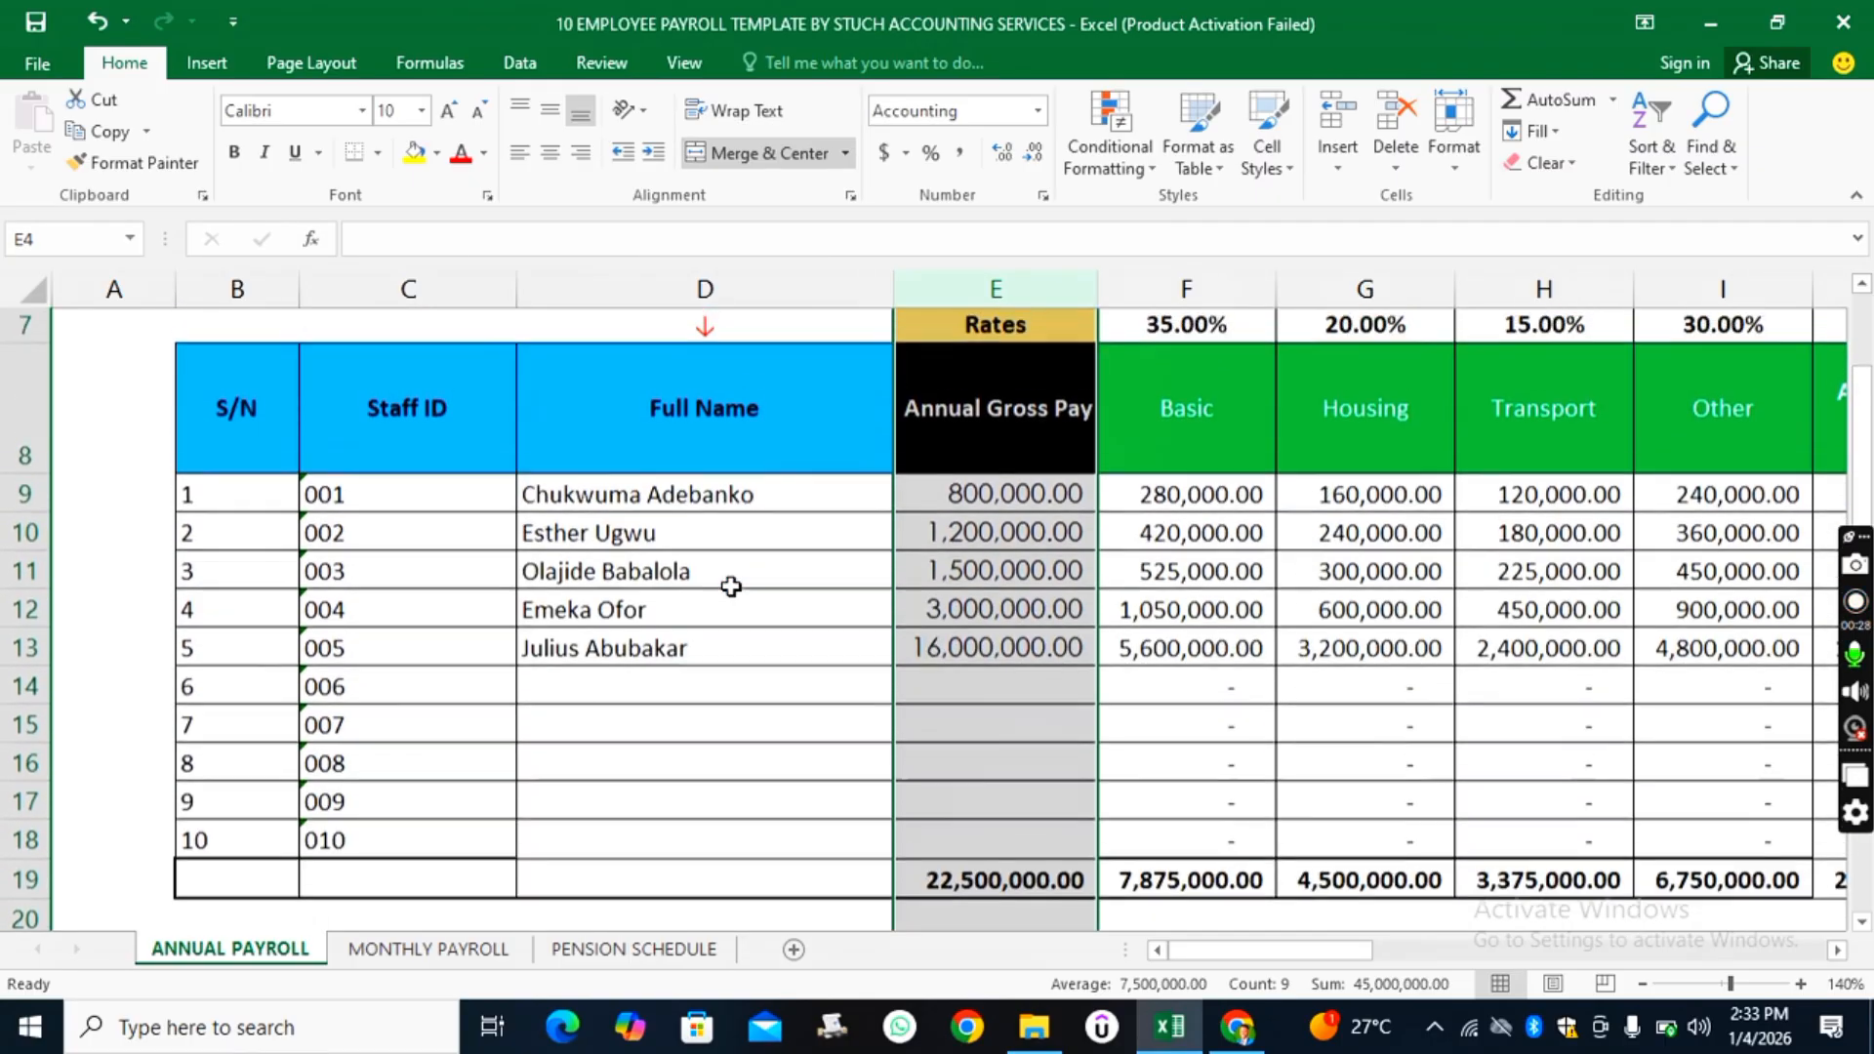
{"action": "left_click", "coordinate": [576, 503]}
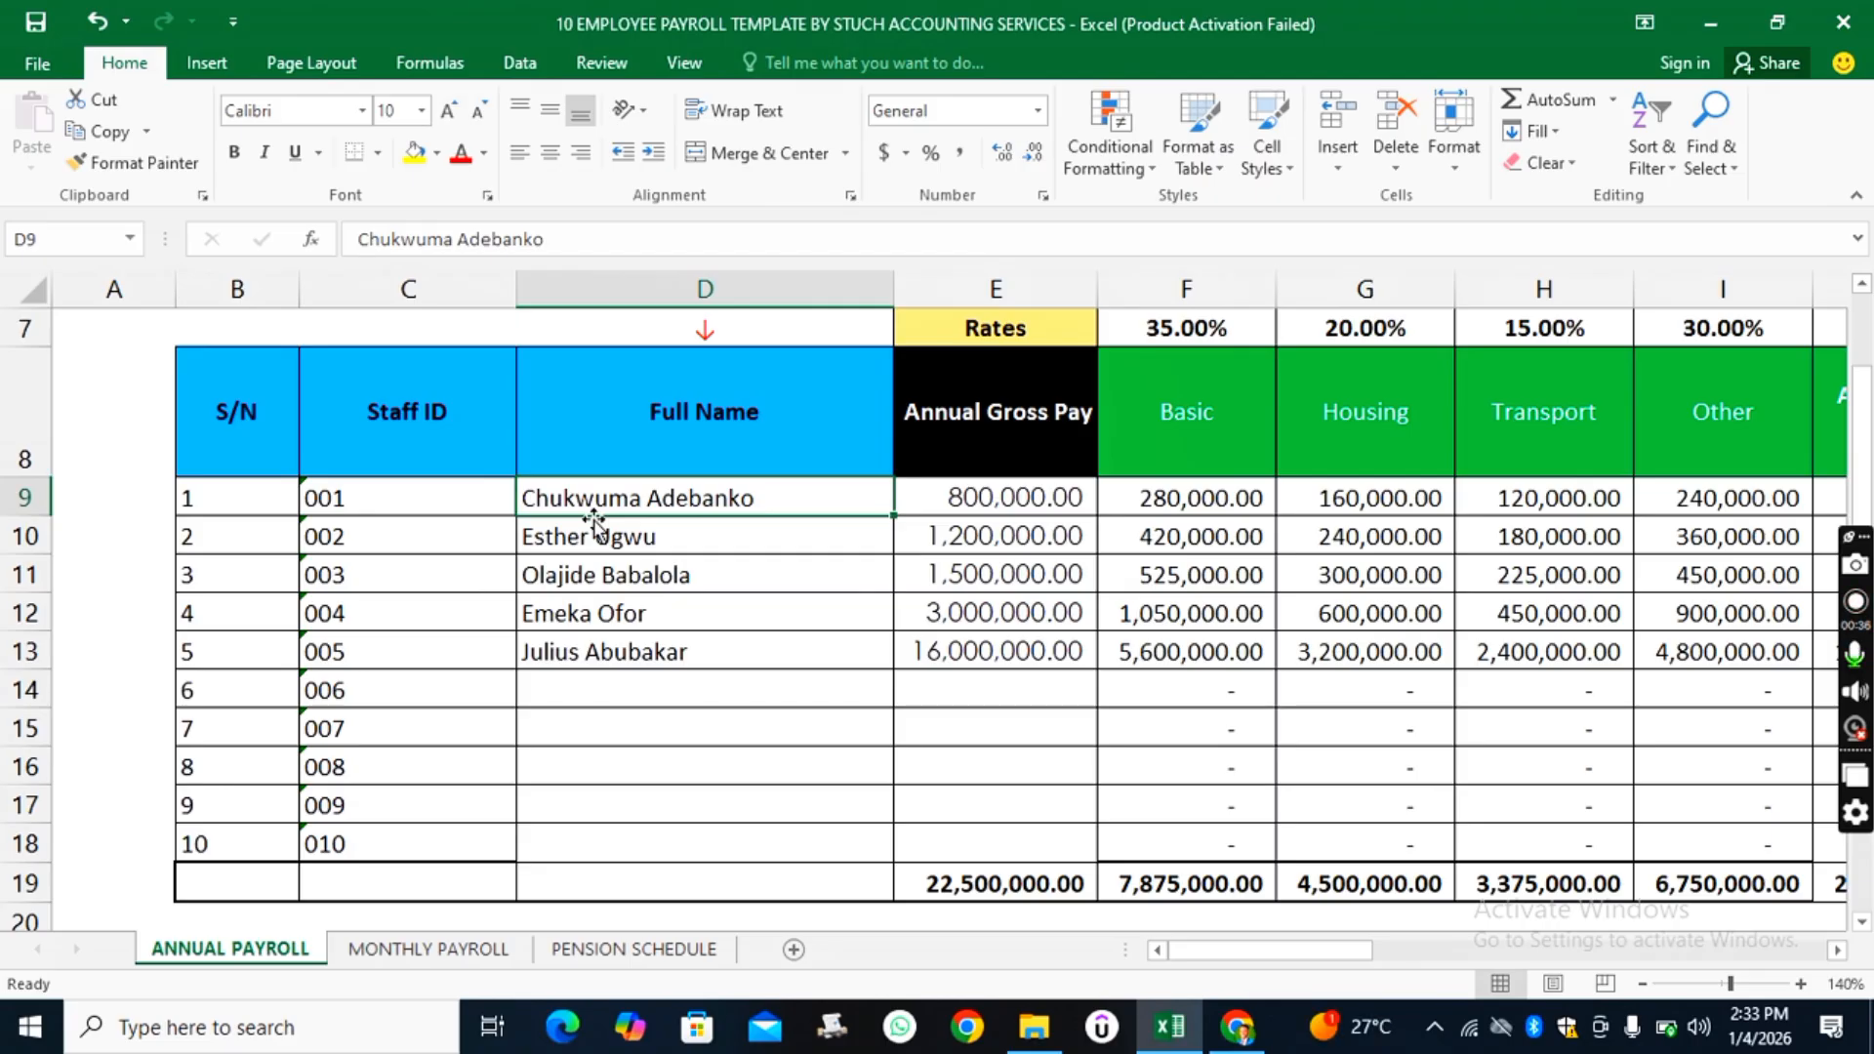
{"action": "key", "text": "Delete"}
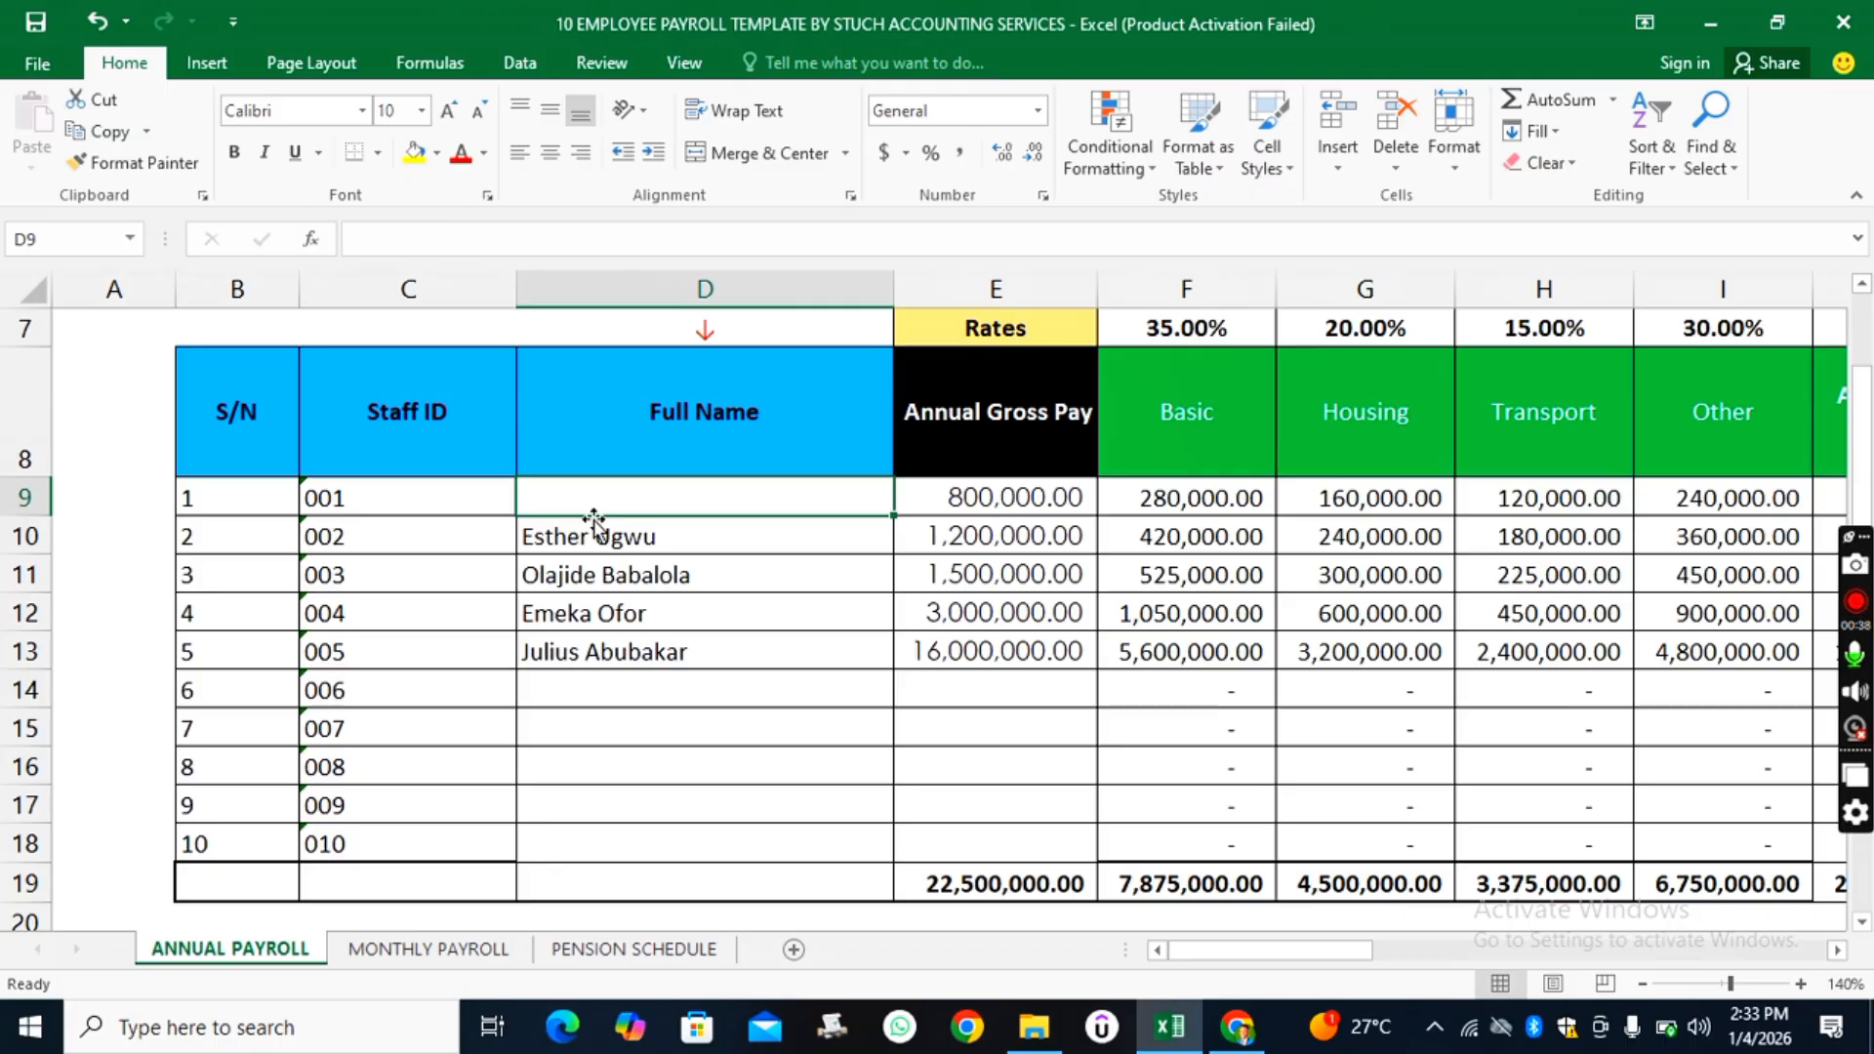
{"action": "left_click", "coordinate": [591, 538]}
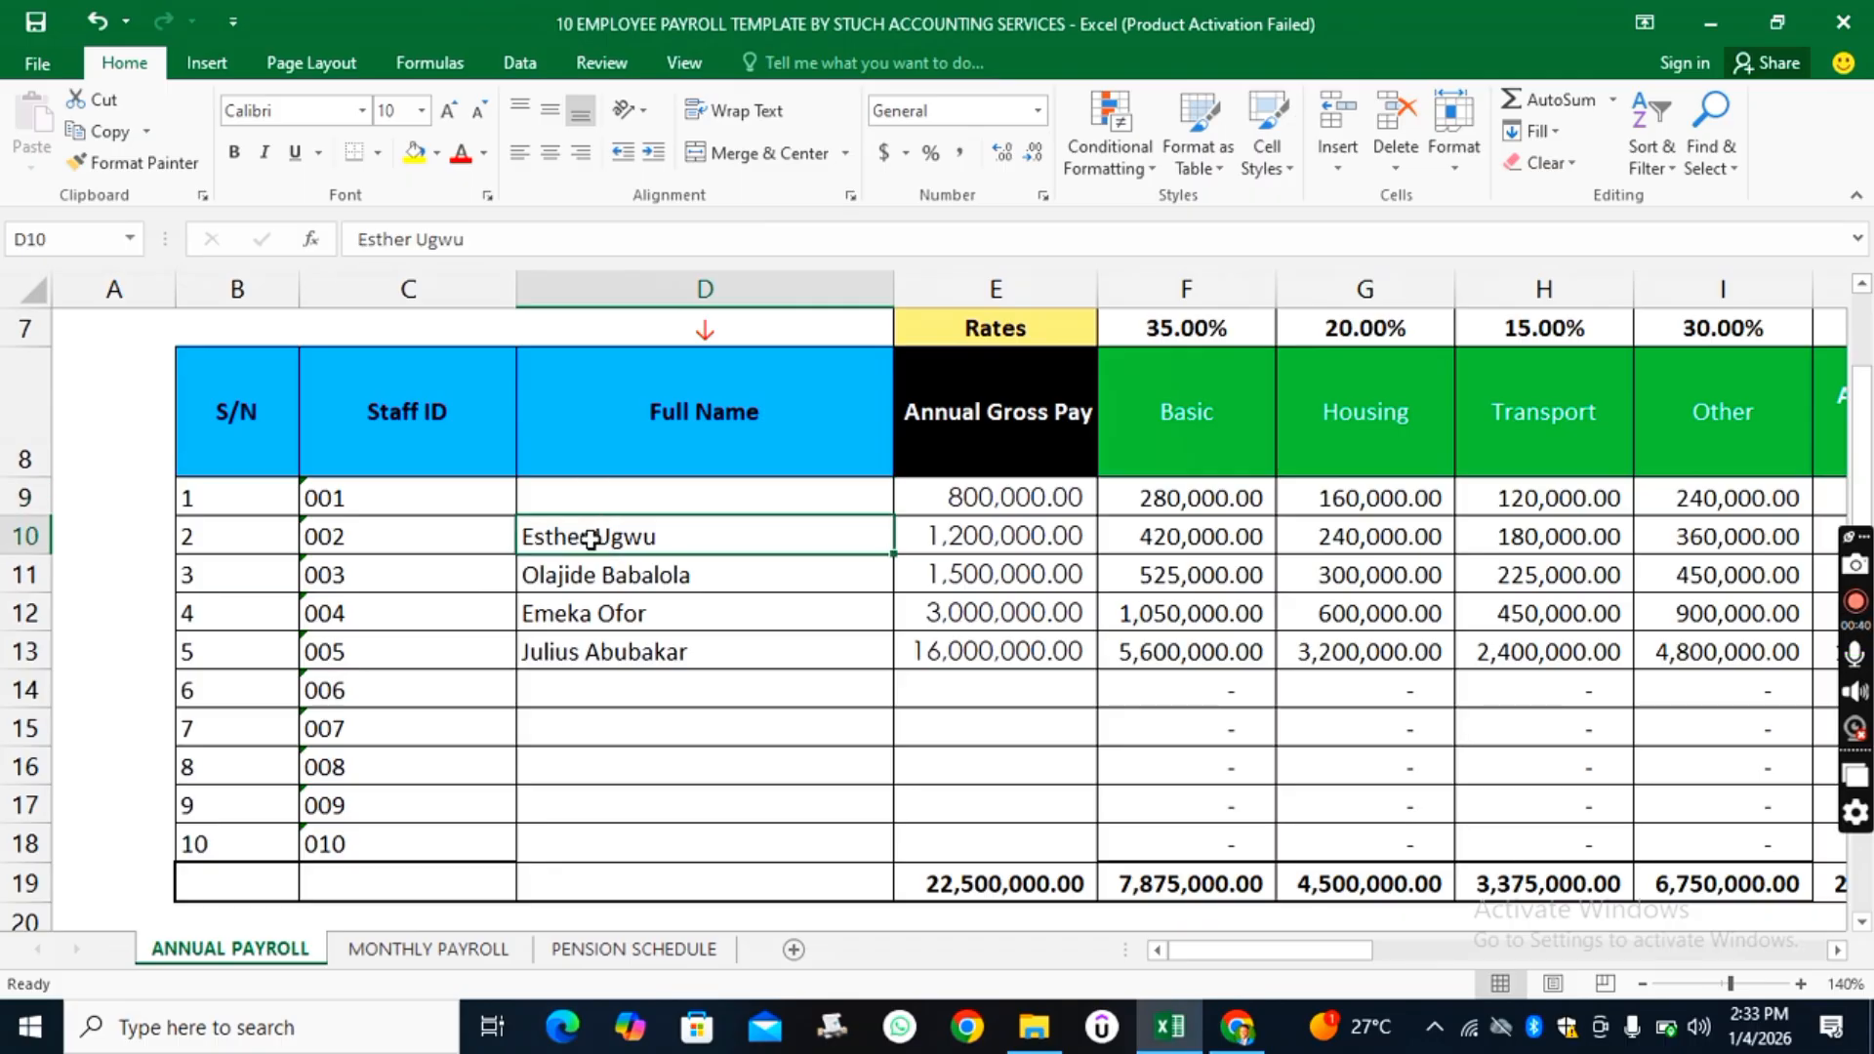
{"action": "key", "text": "Delete"}
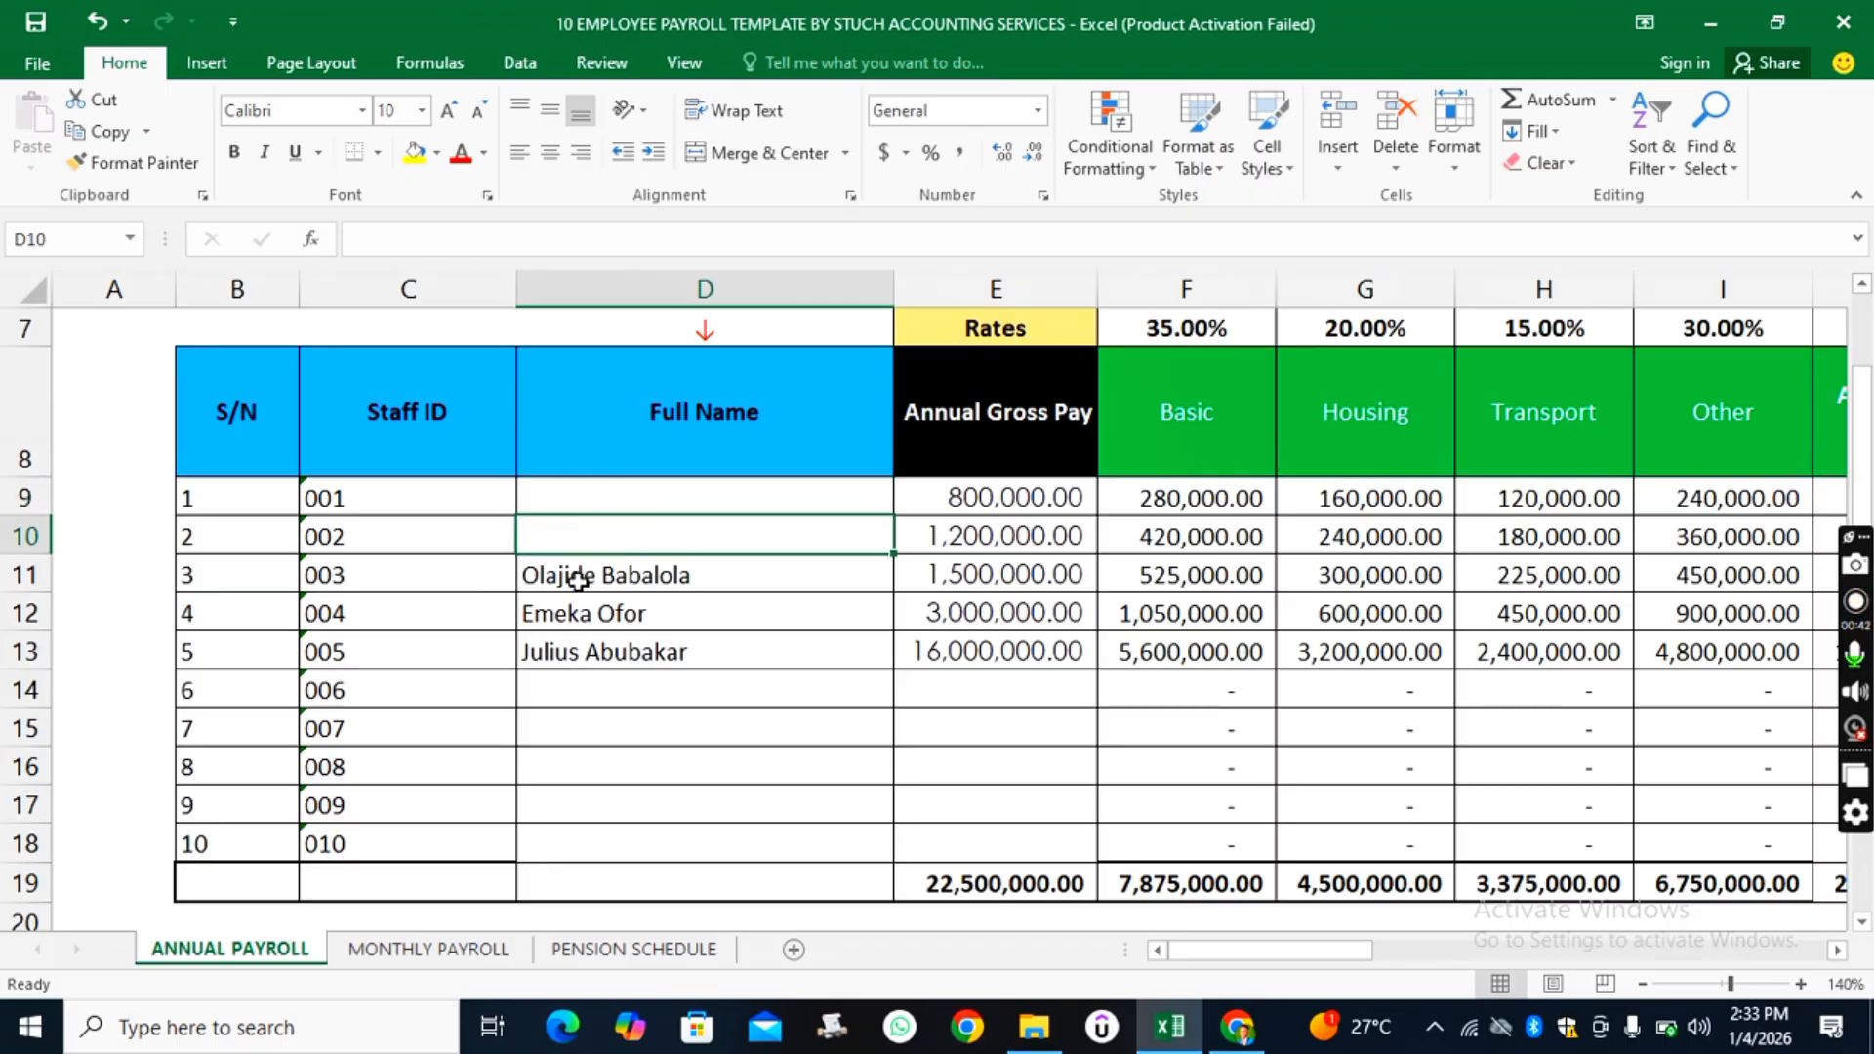
{"action": "left_click", "coordinate": [579, 578]}
{"action": "key", "text": "Delete"}
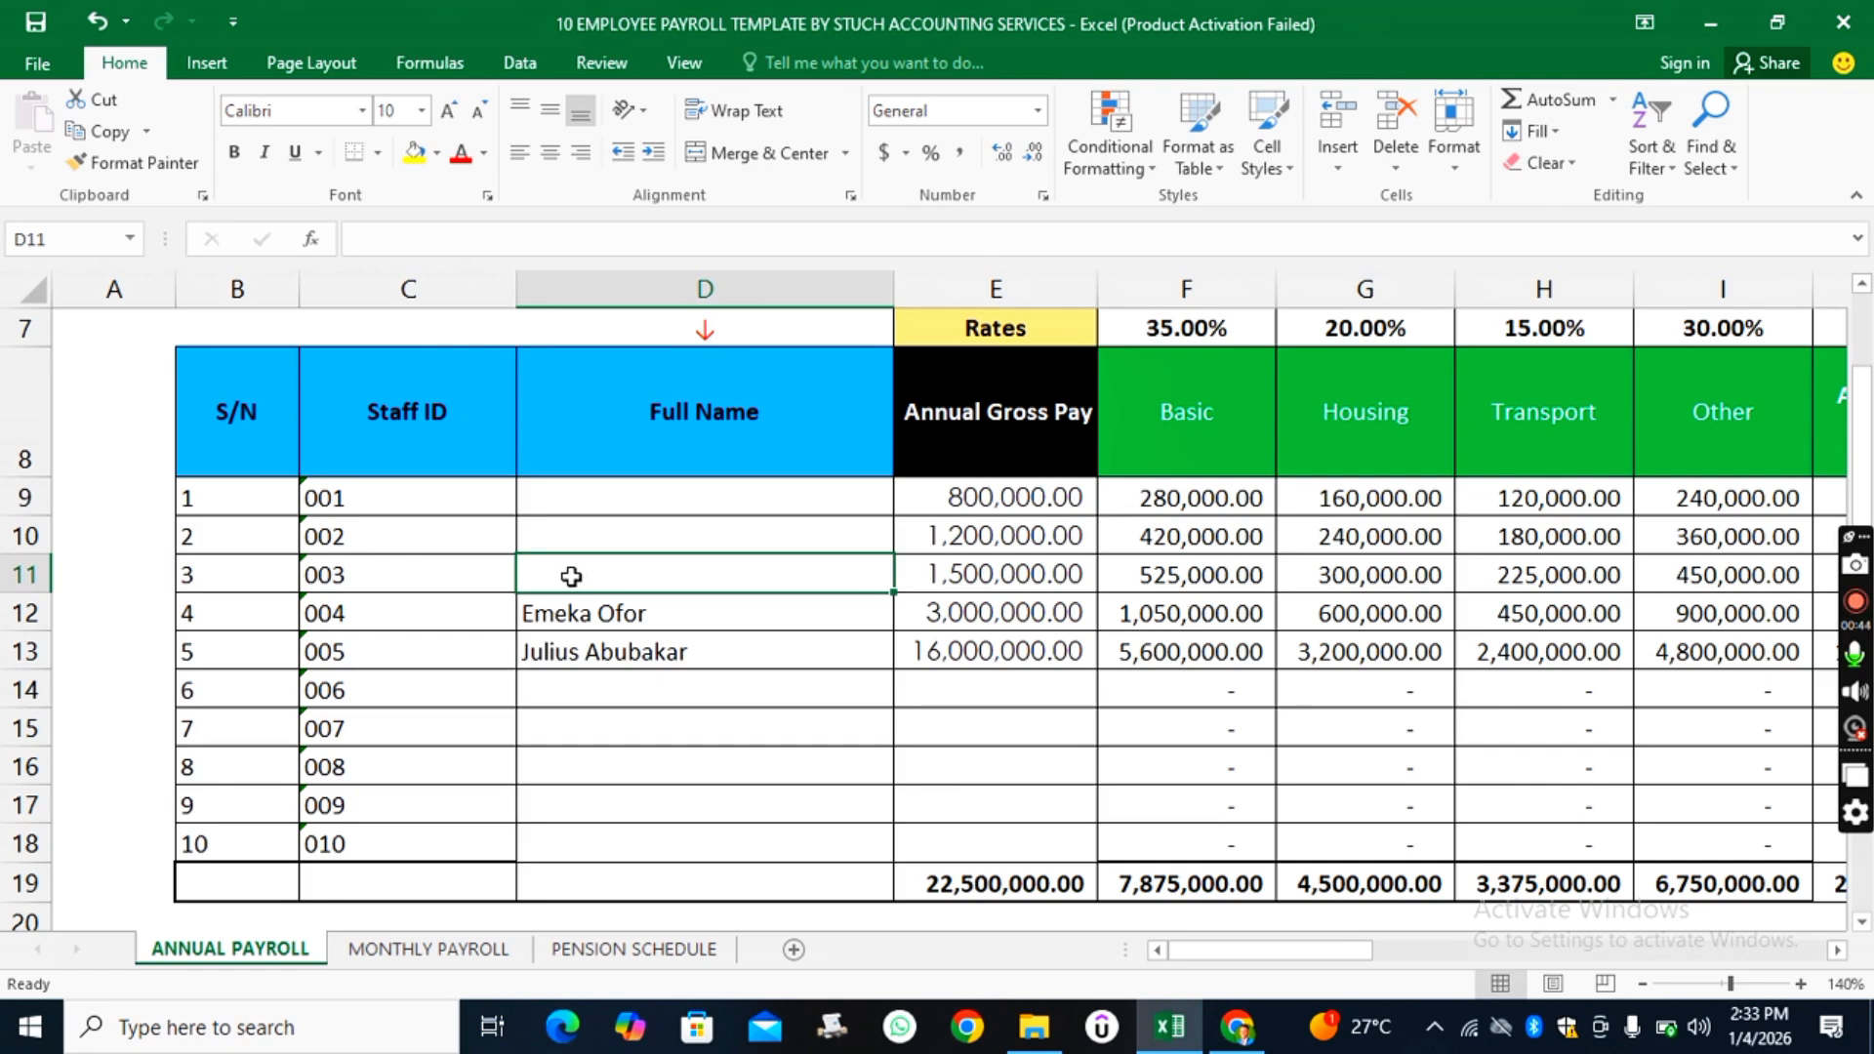
{"action": "left_click", "coordinate": [555, 617]}
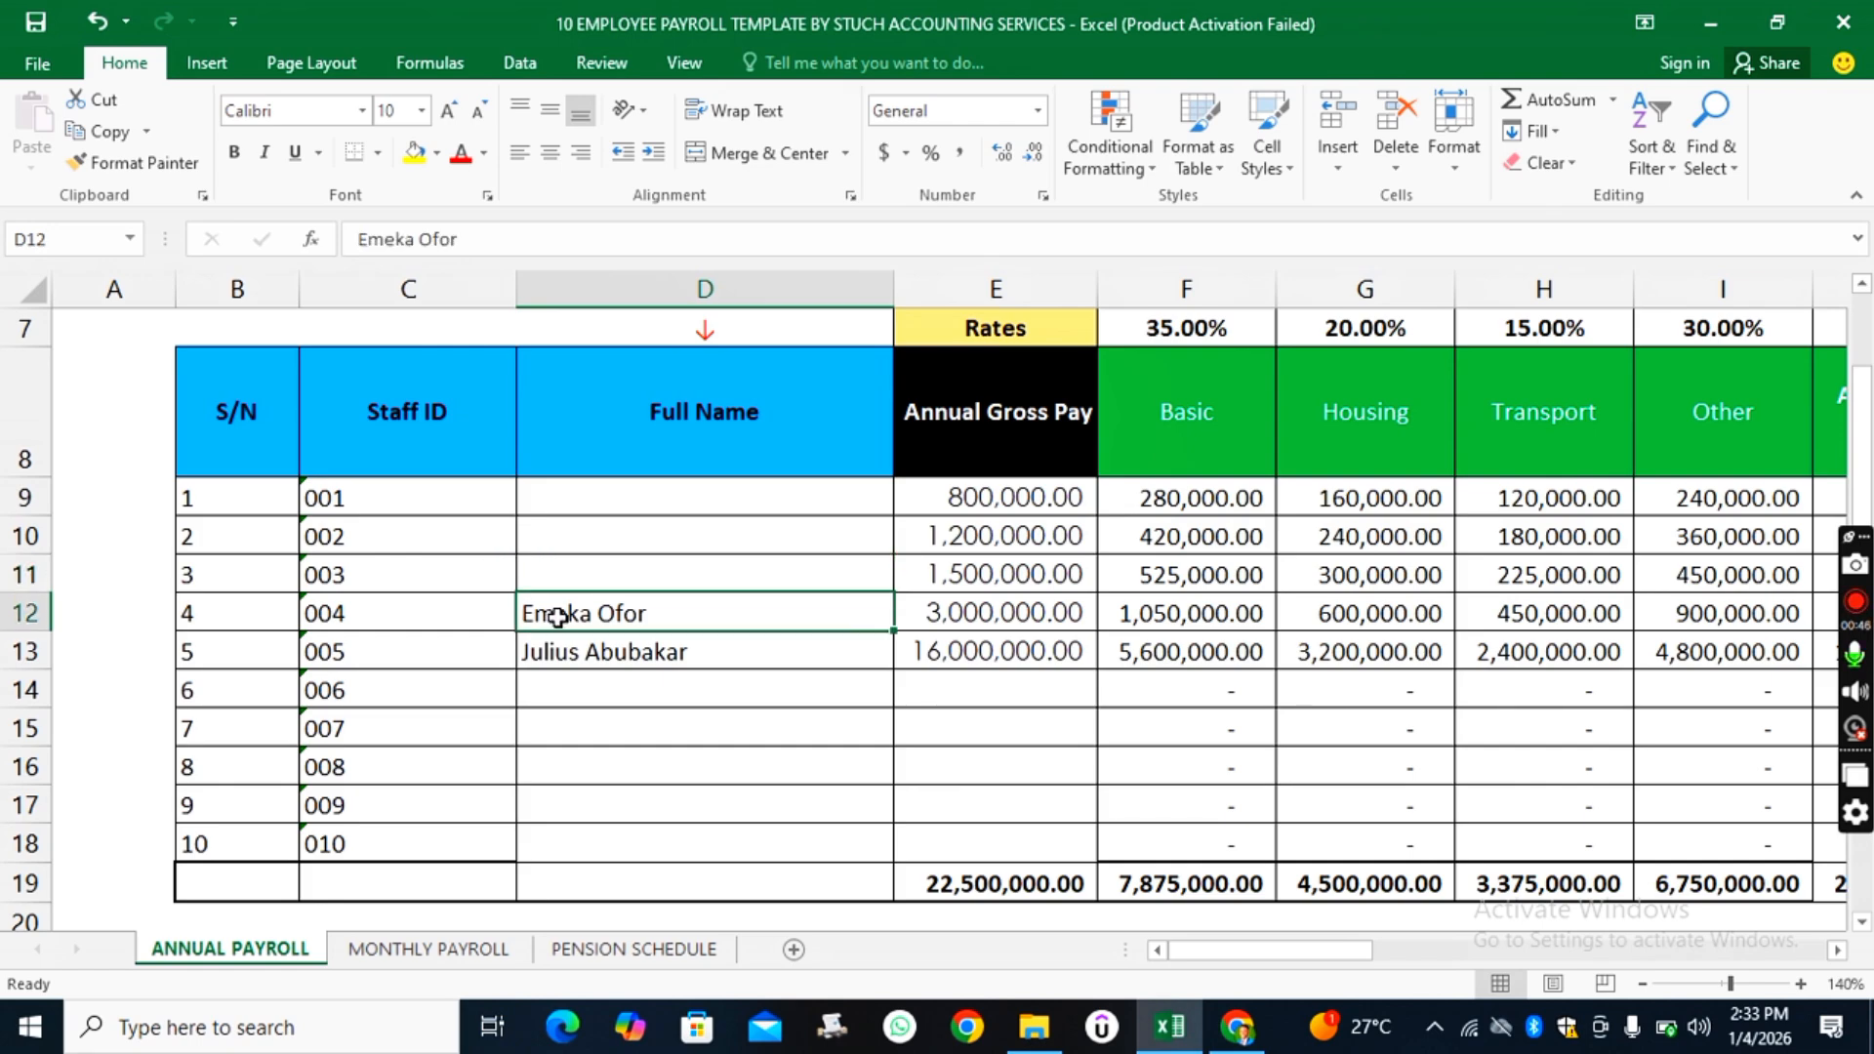
{"action": "key", "text": "Delete"}
{"action": "left_click", "coordinate": [568, 656]}
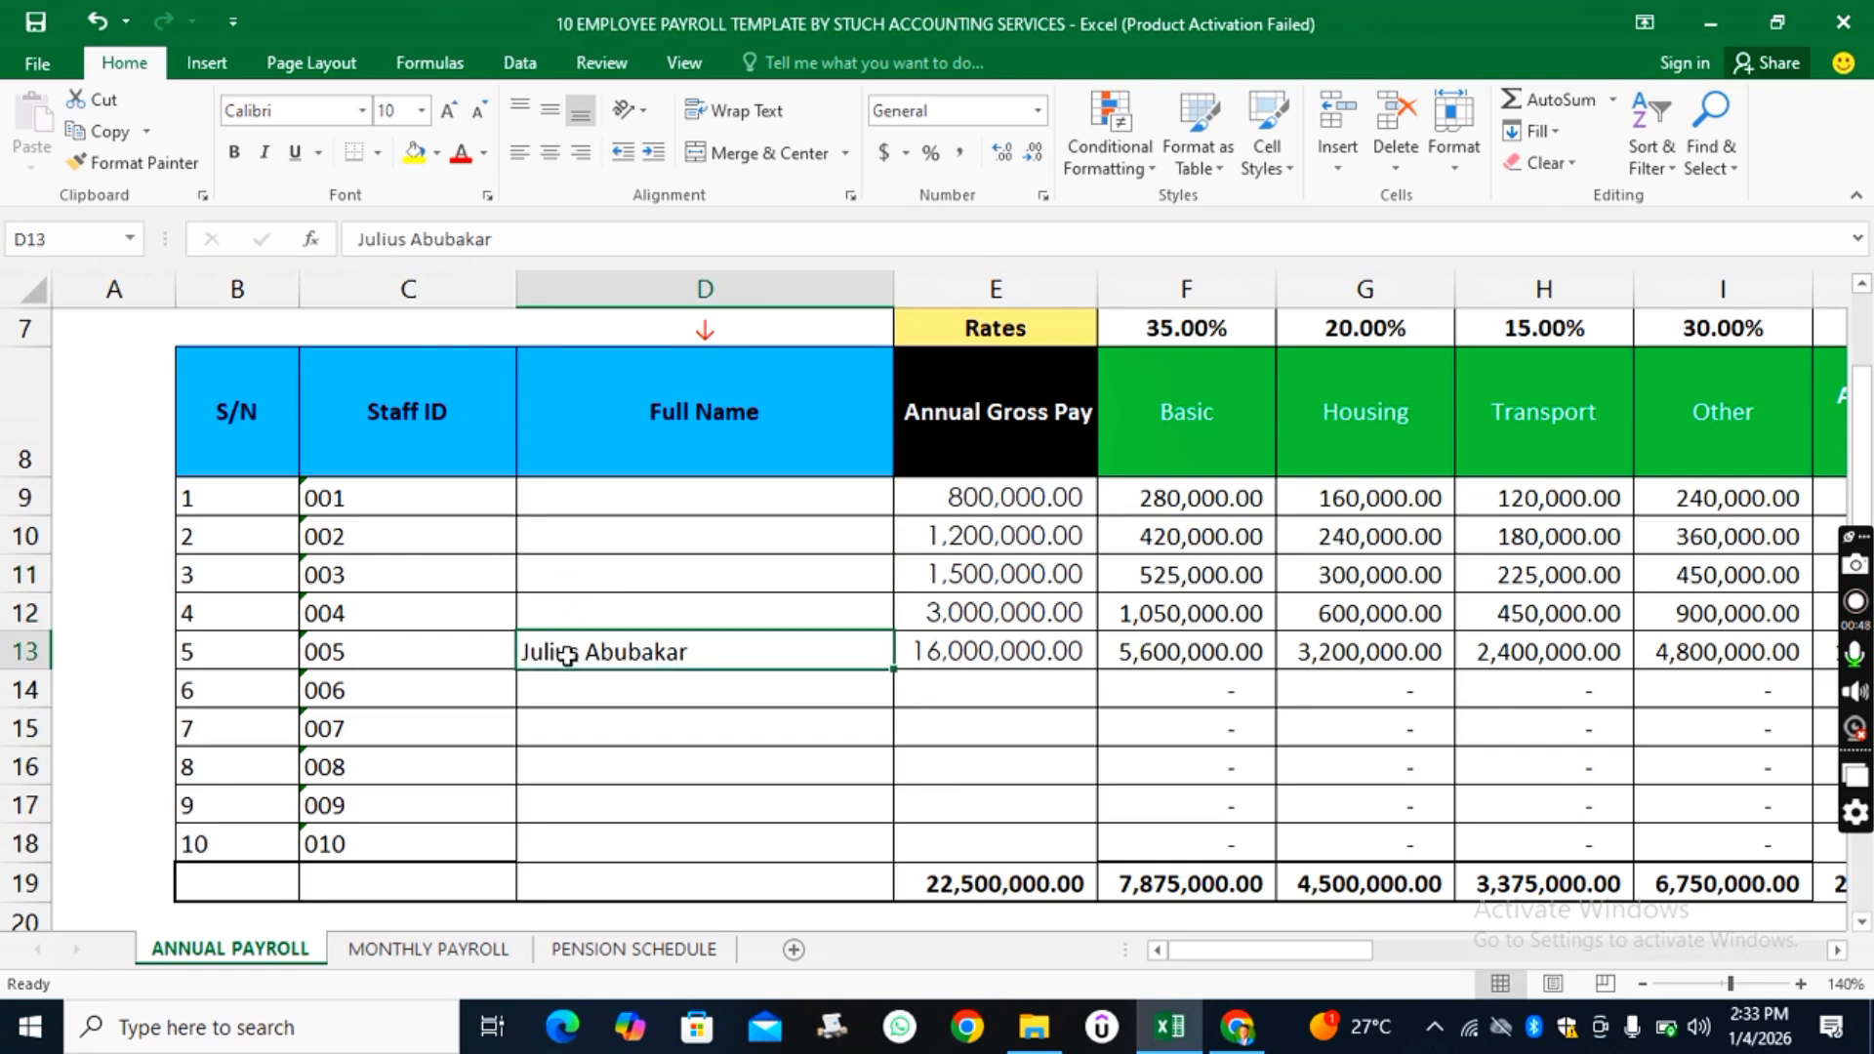
{"action": "key", "text": "Delete"}
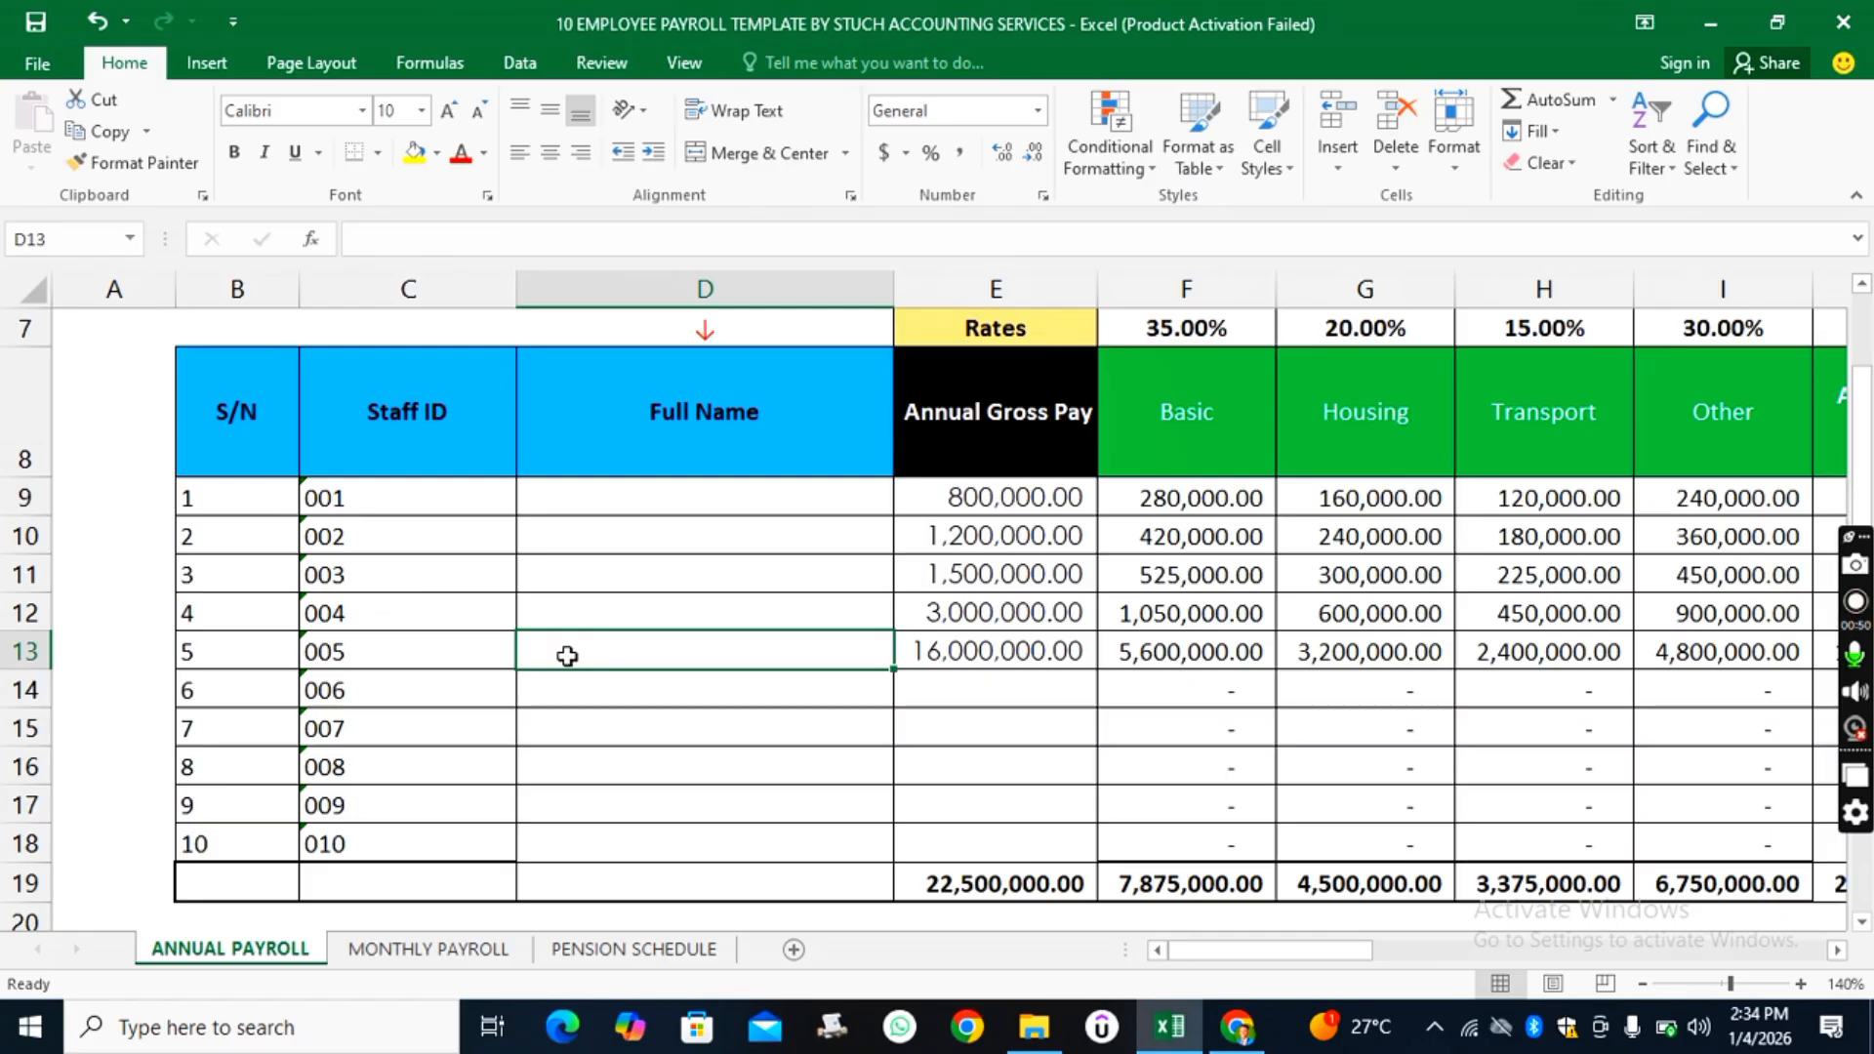
- Clear the Annual Gross Pay amounts of the first two employees in cells E9 and E10
{"action": "left_click", "coordinate": [991, 500]}
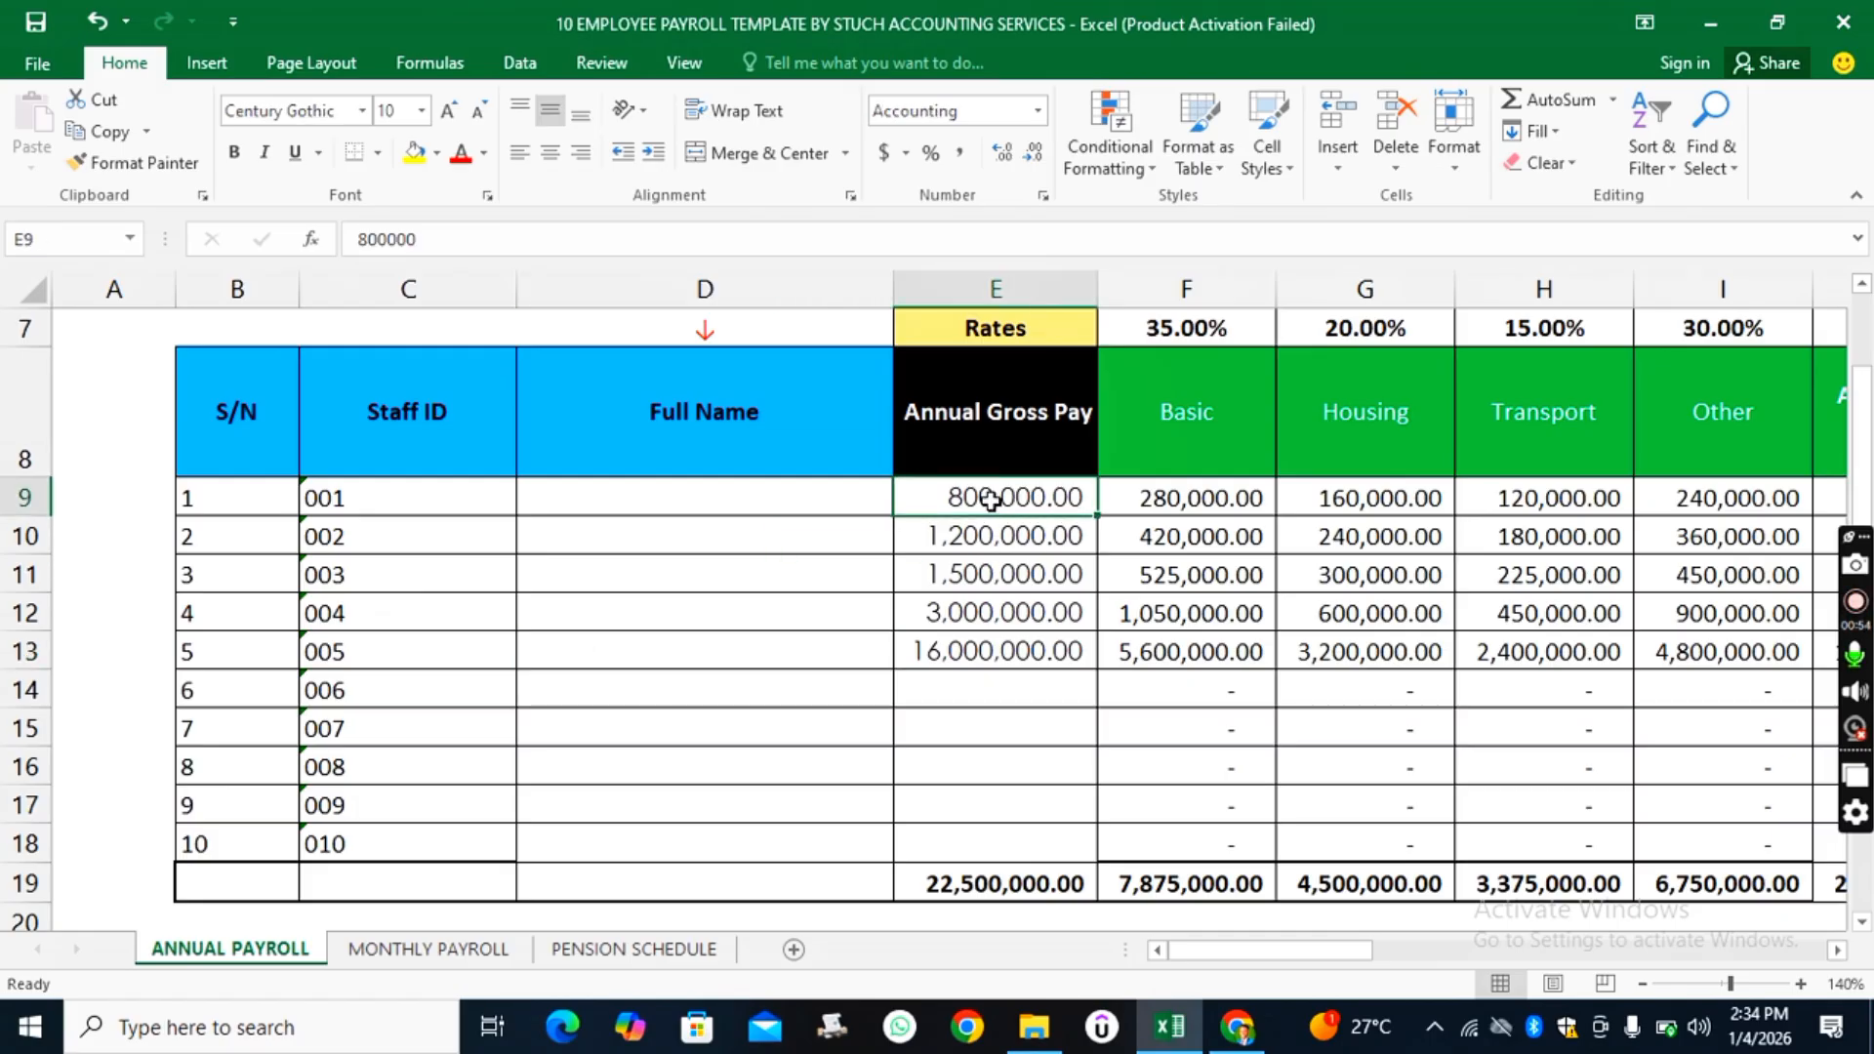
{"action": "key", "text": "Delete"}
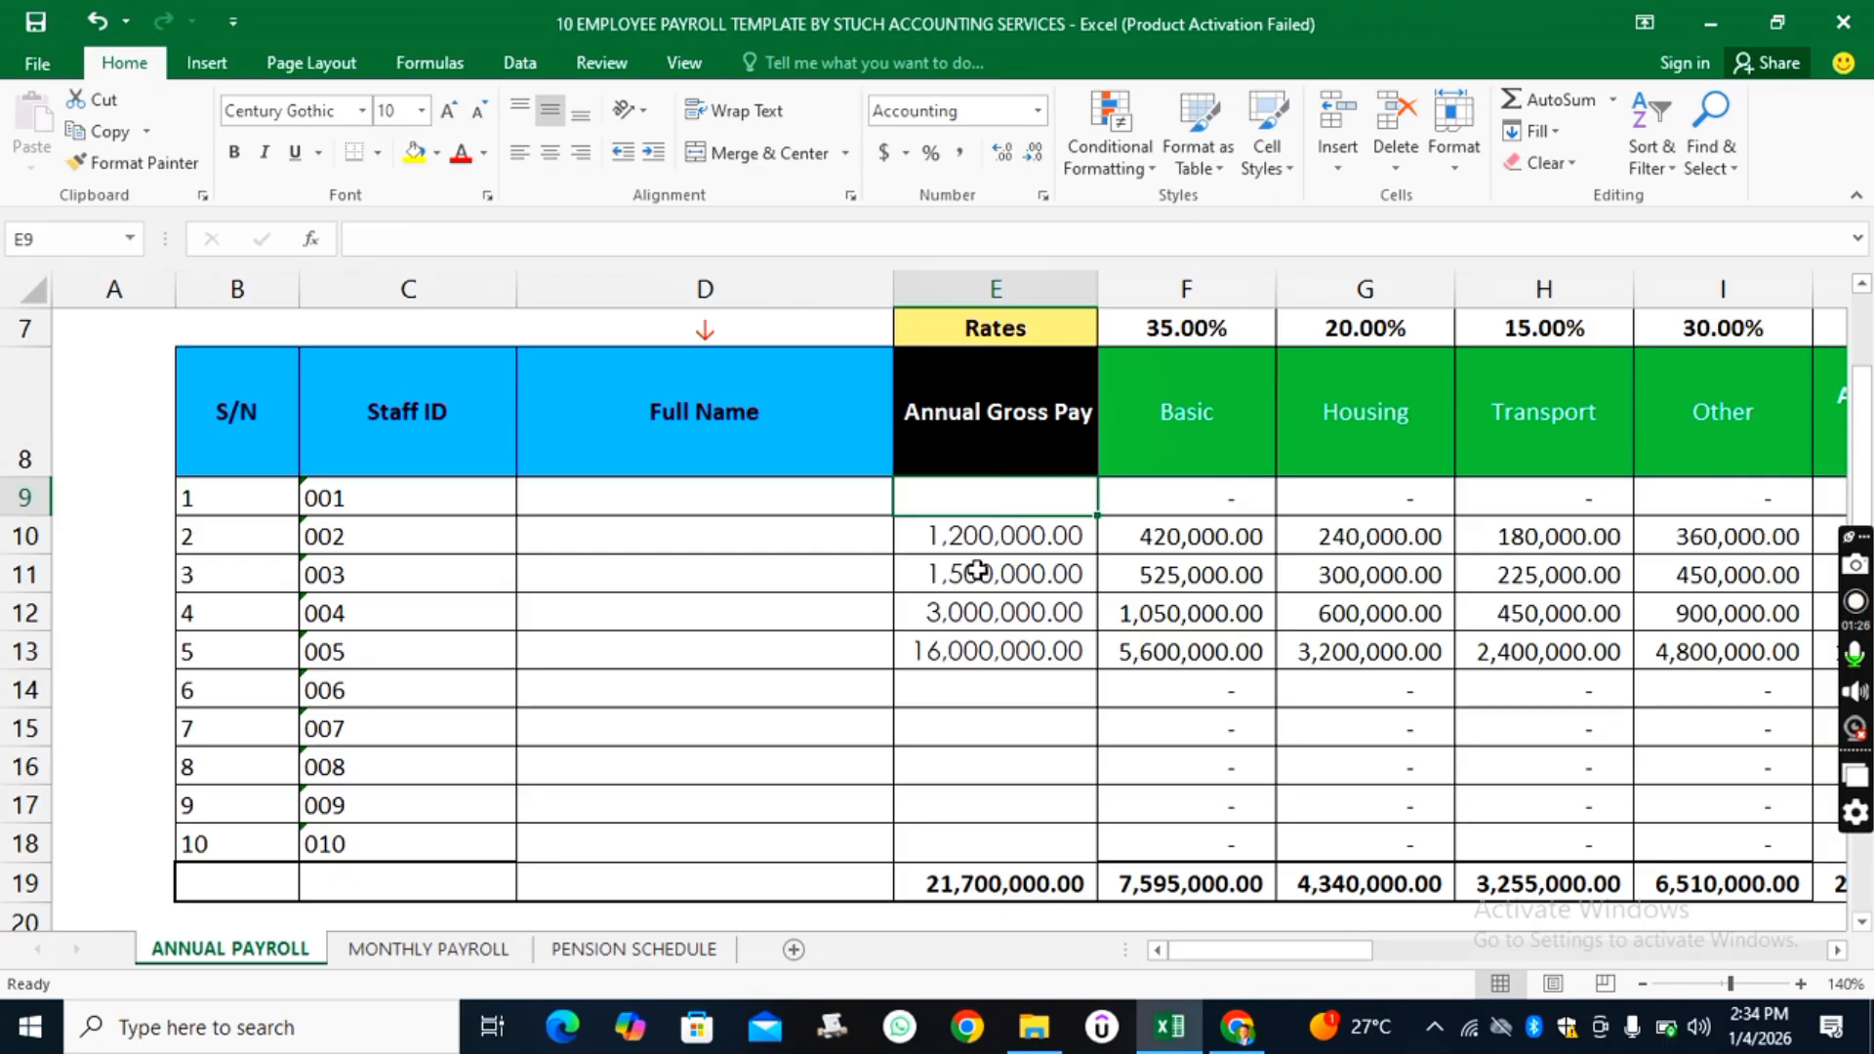
{"action": "left_click", "coordinate": [991, 543]}
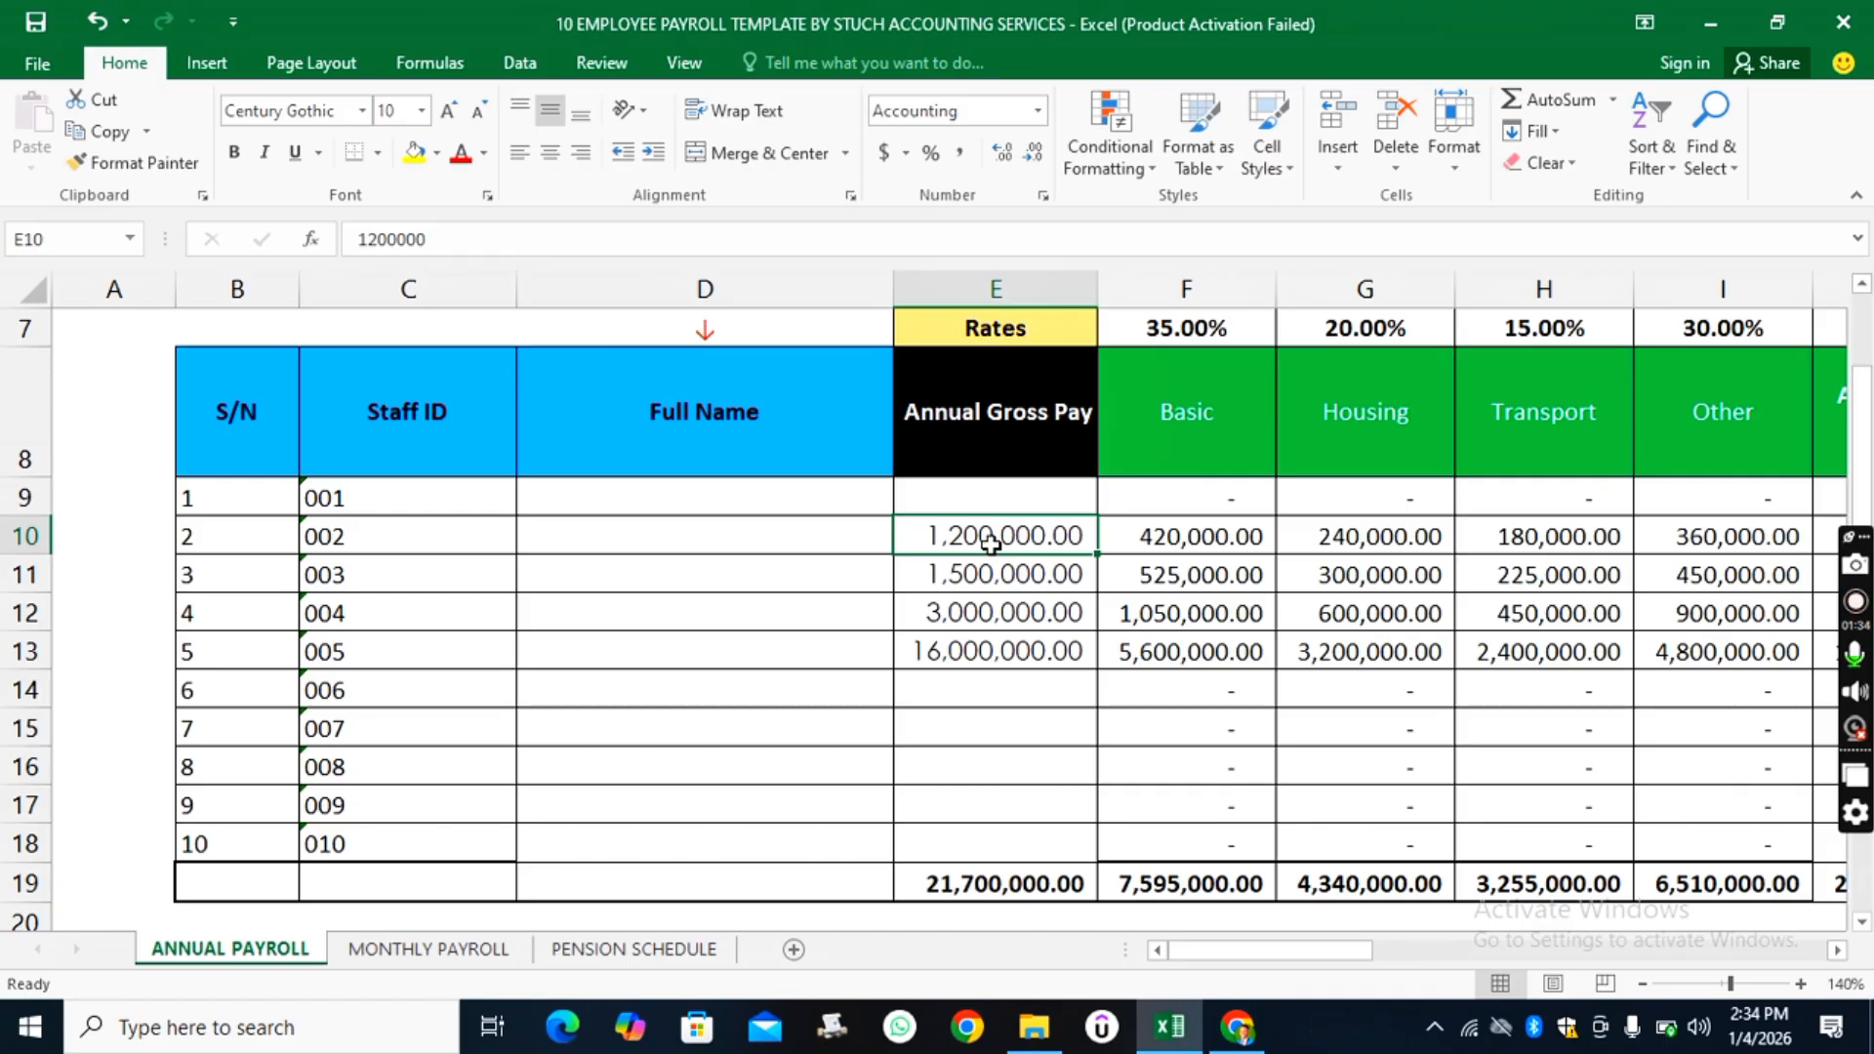
{"action": "key", "text": "Delete"}
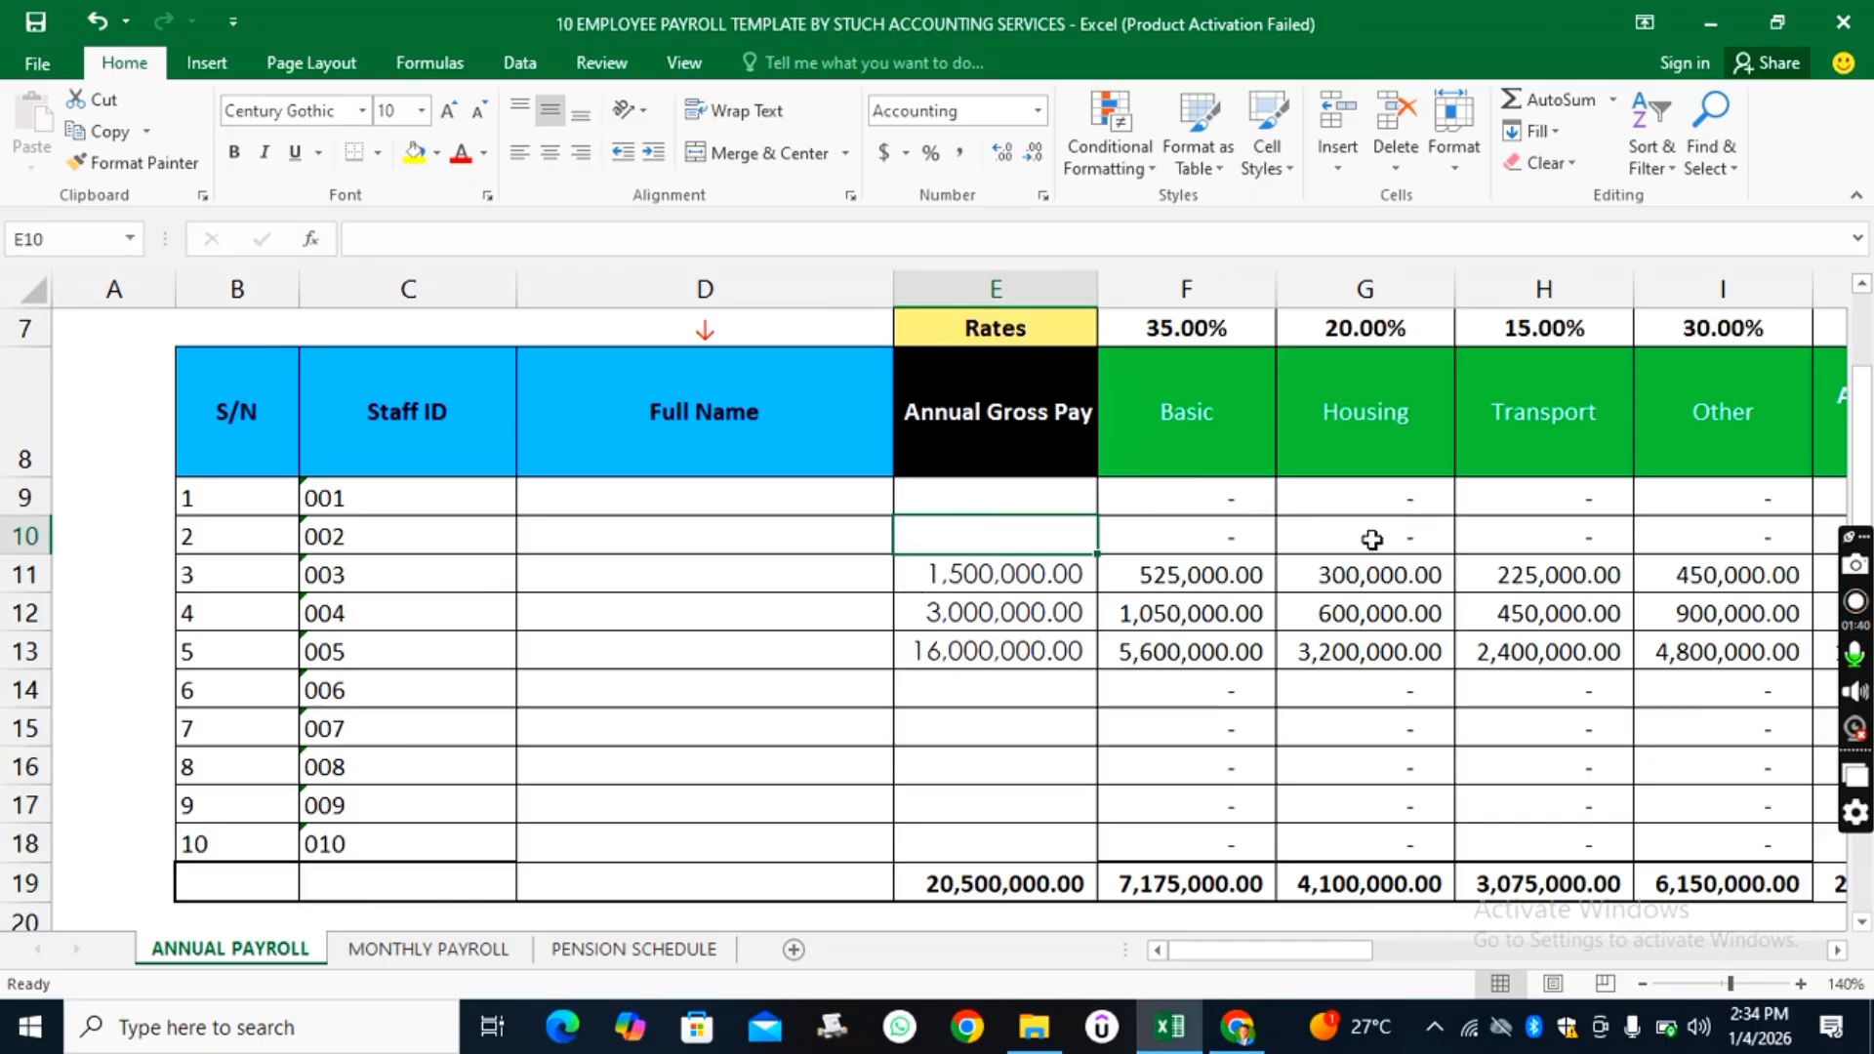
- Check the Basic and Housing formulas in F9 and G9, and clear the Annual Gross Pay amounts in cells E11 to E13
{"action": "left_click", "coordinate": [1236, 511]}
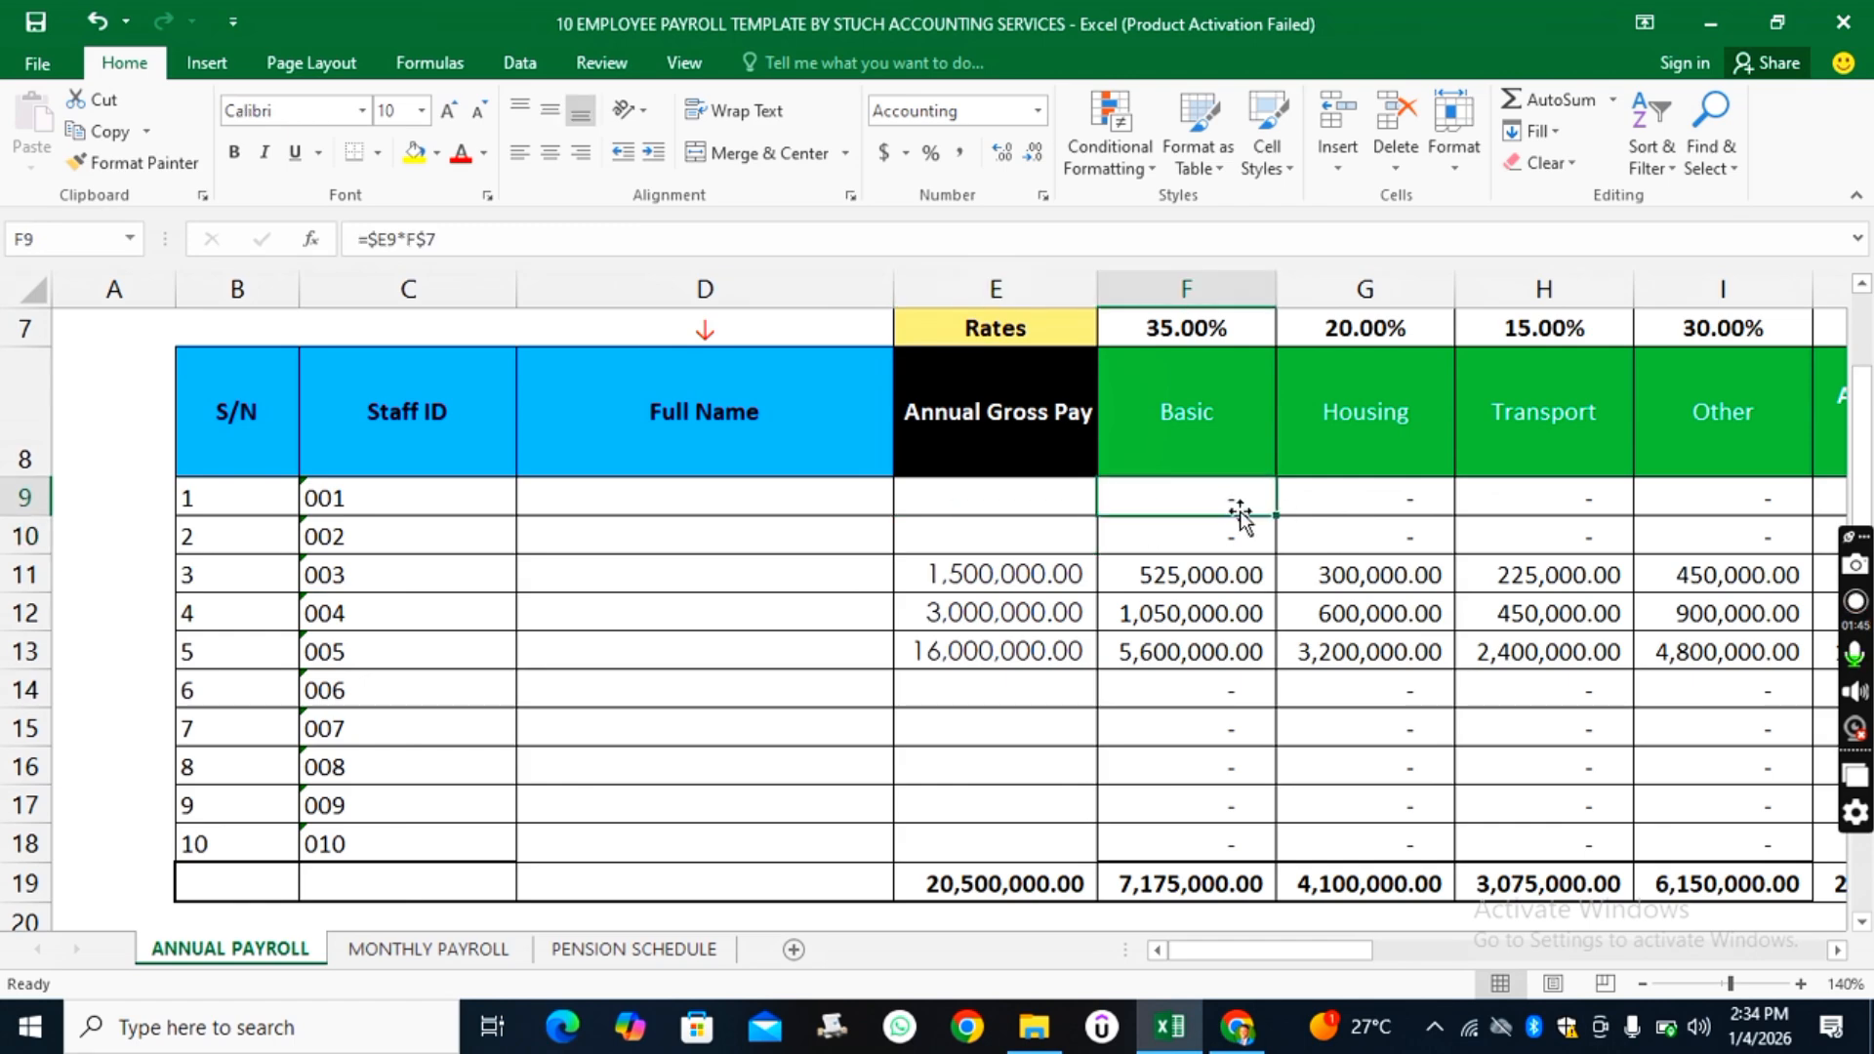
{"action": "left_click", "coordinate": [1365, 498]}
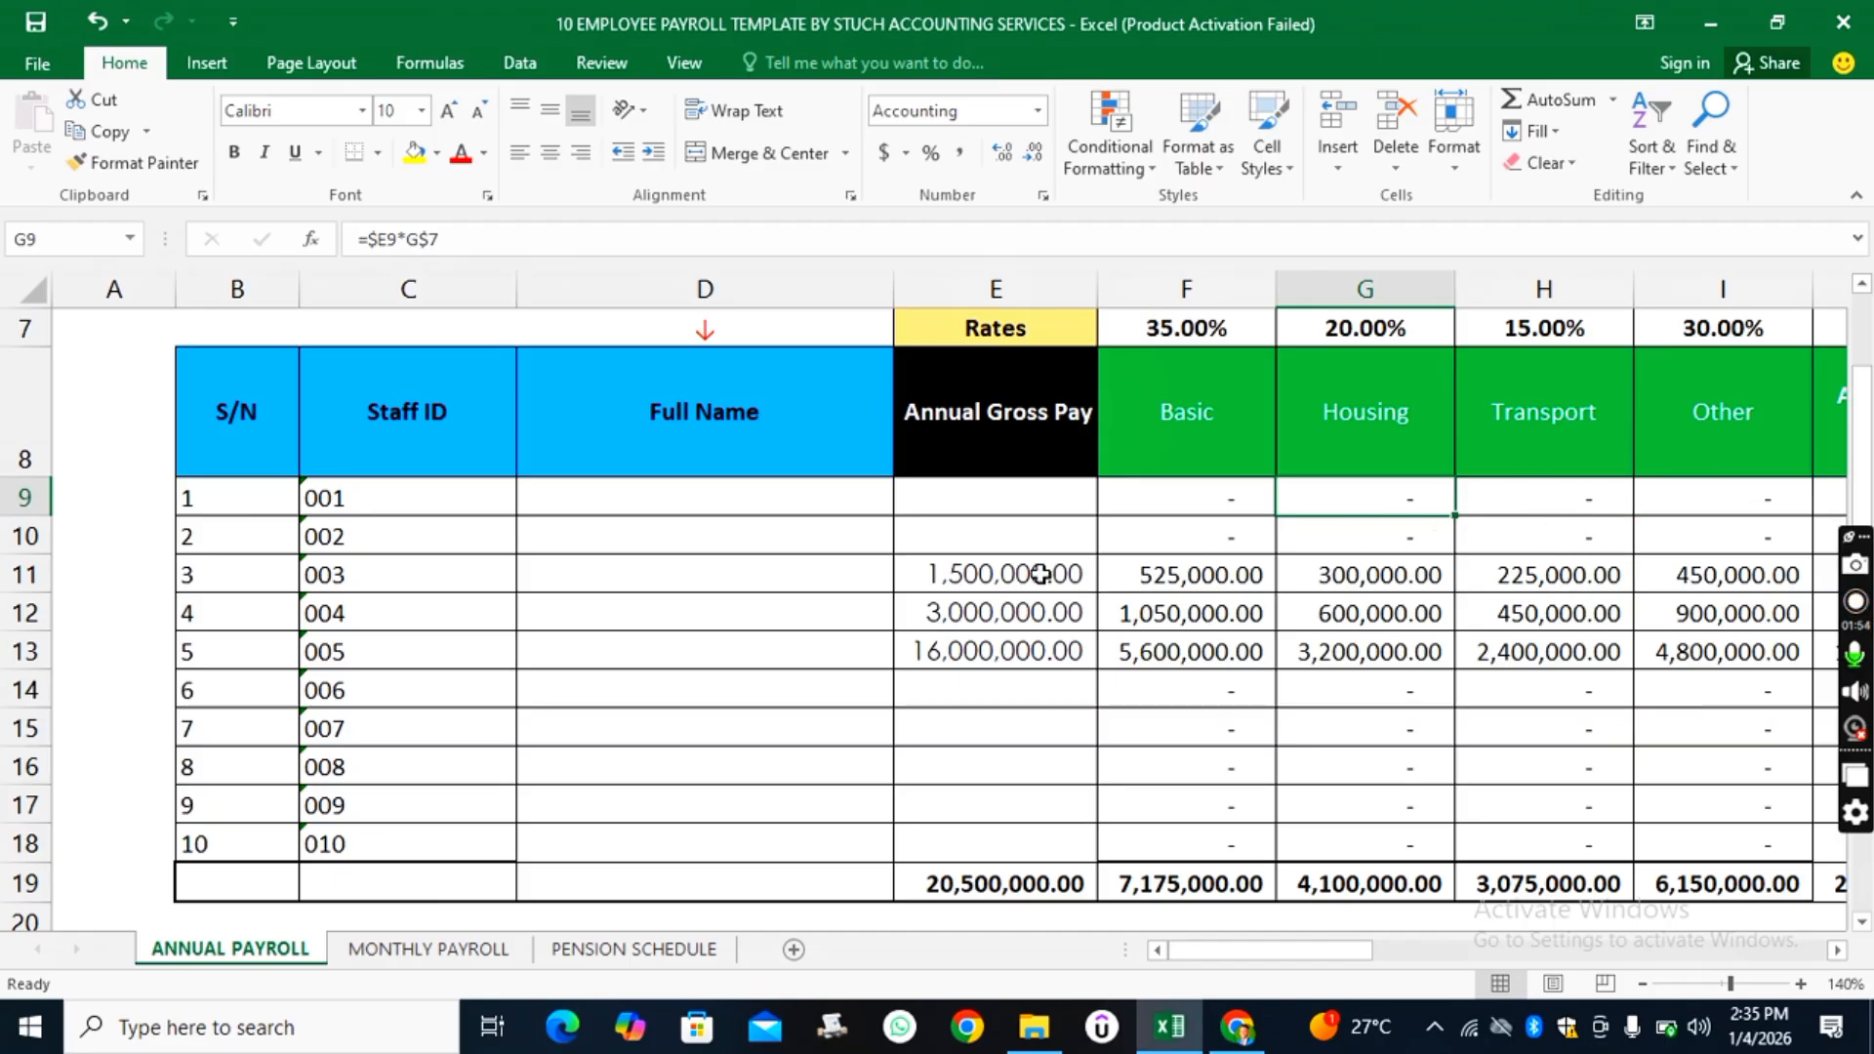
{"action": "left_click", "coordinate": [989, 571]}
{"action": "key", "text": "Delete"}
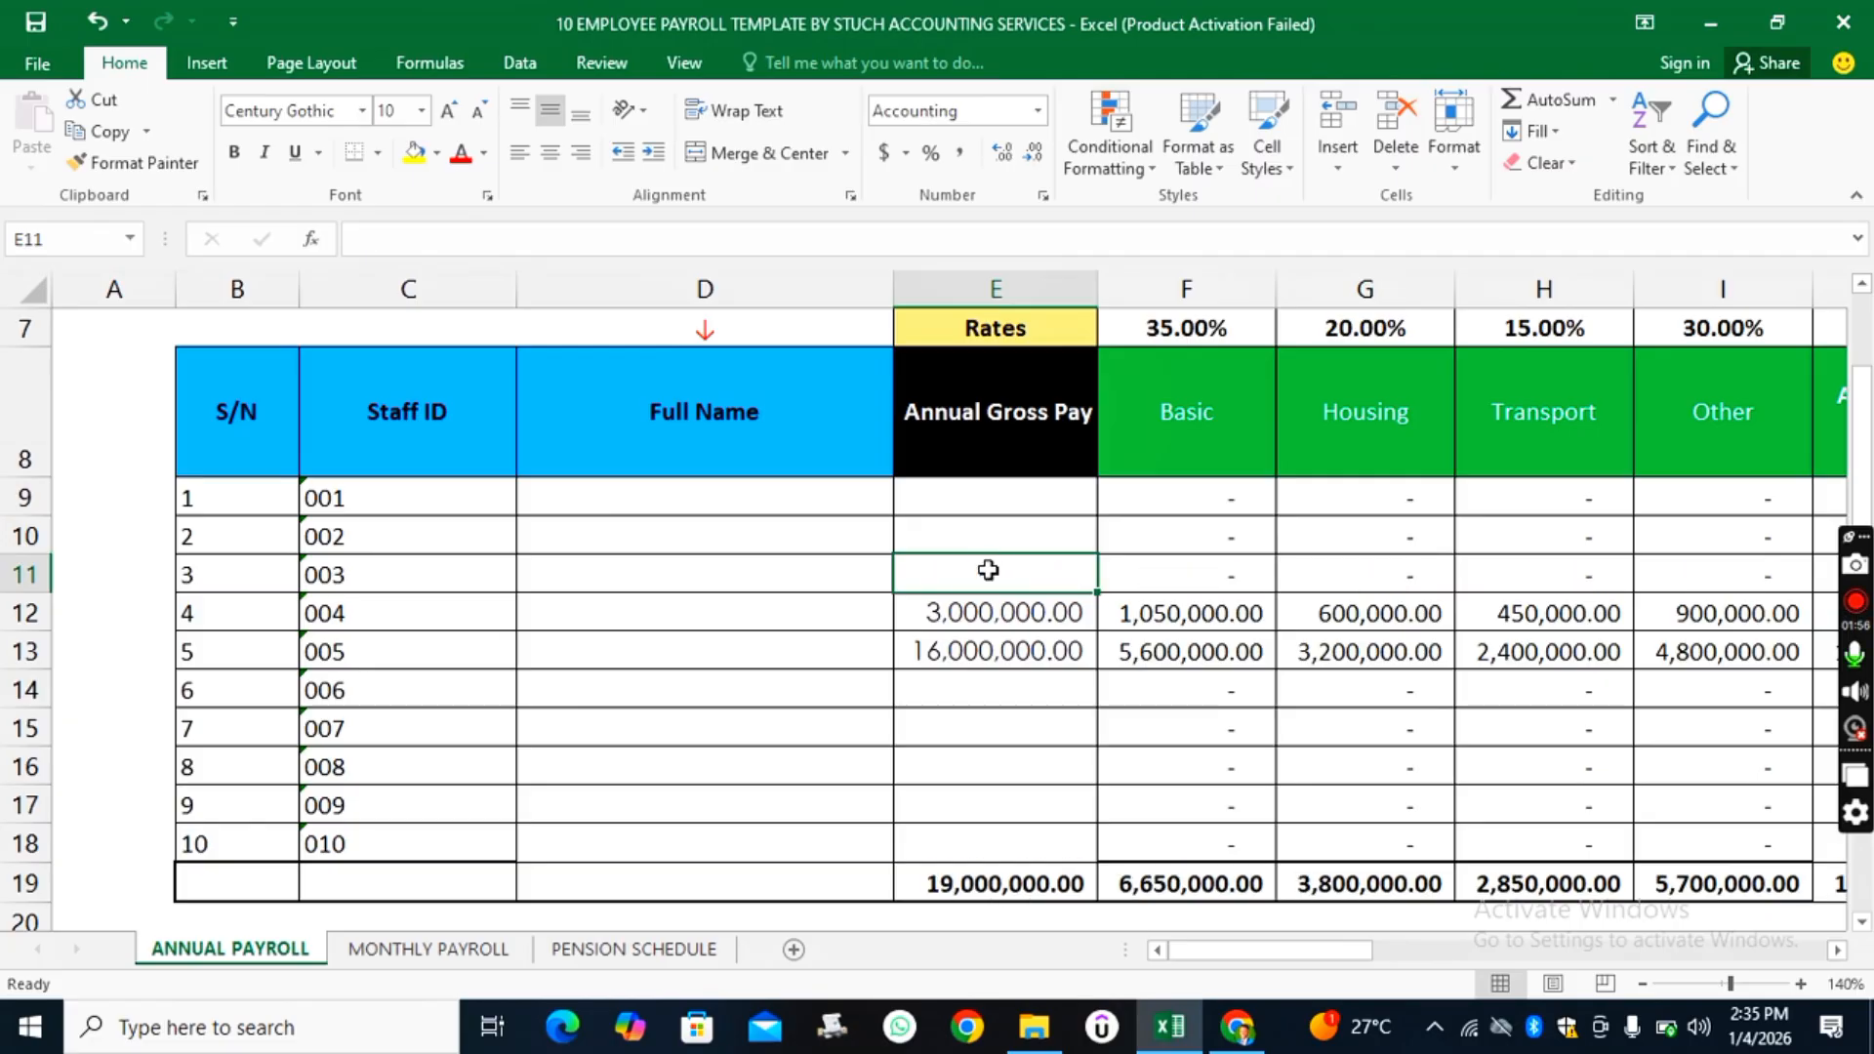
{"action": "left_click", "coordinate": [995, 615]}
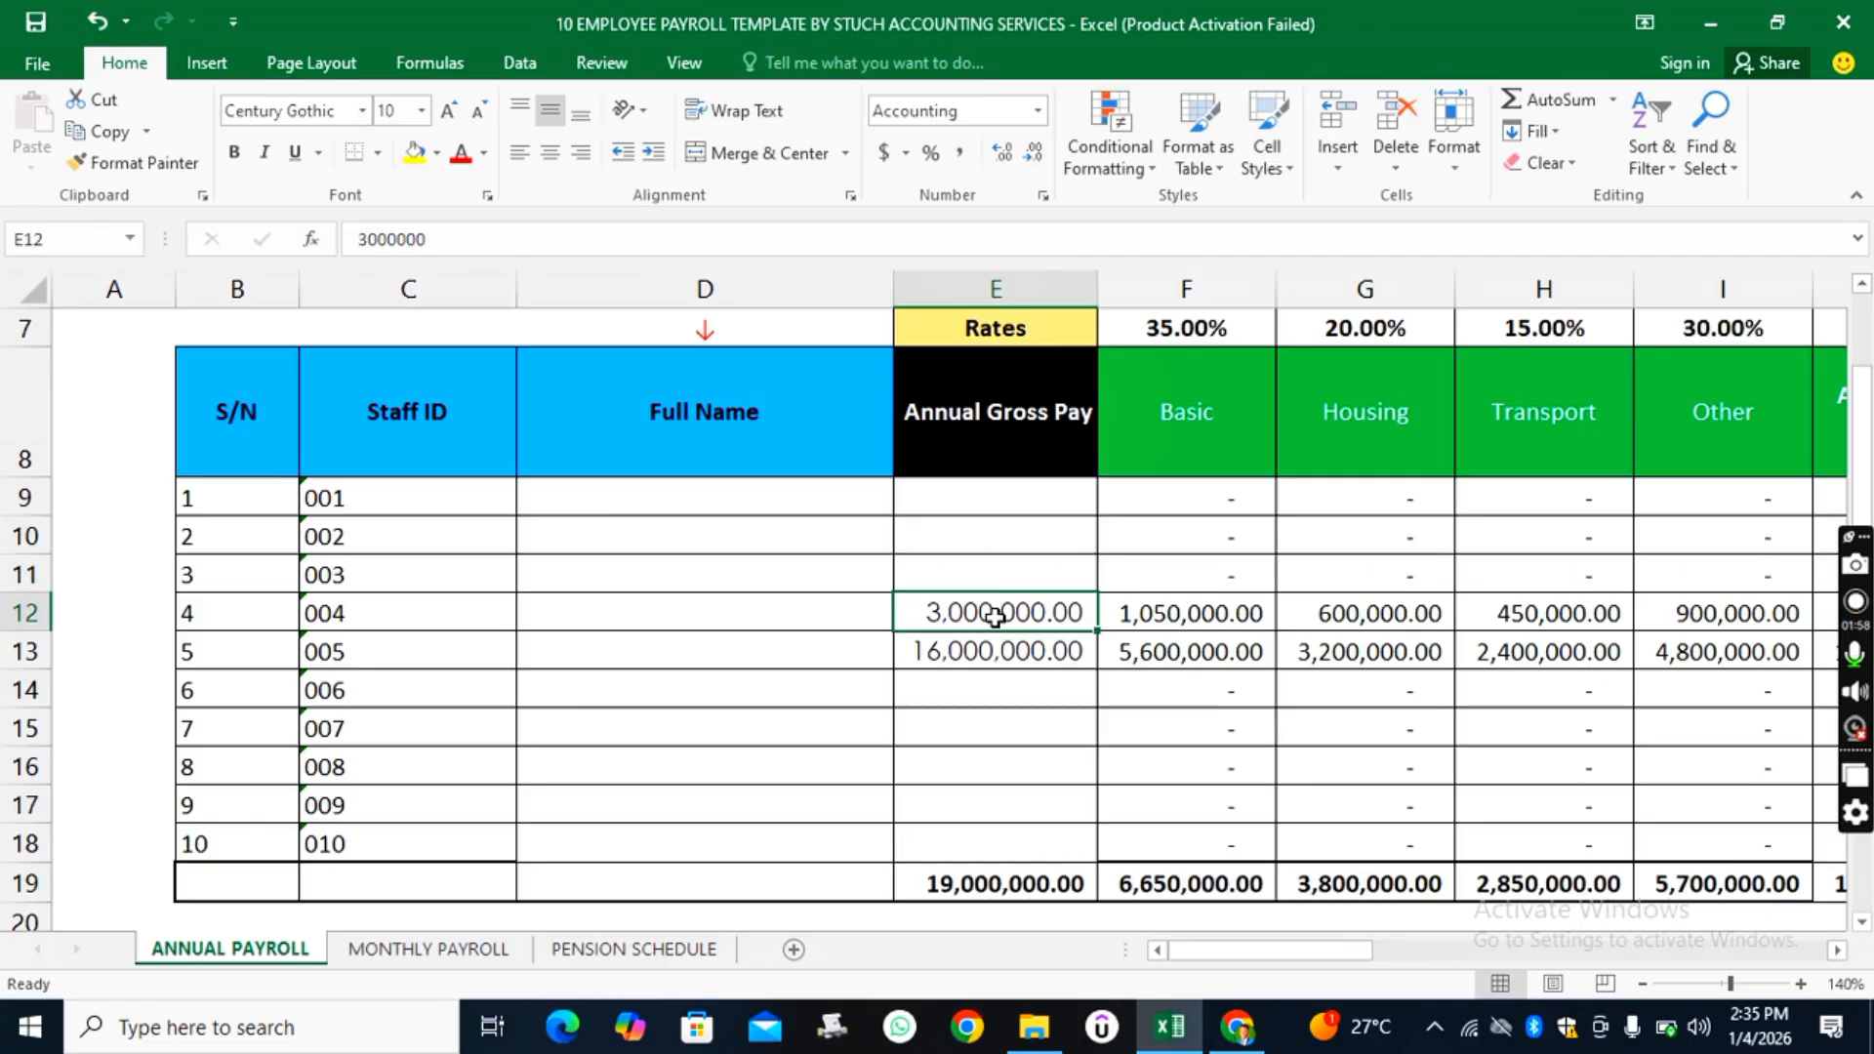
{"action": "key", "text": "Delete"}
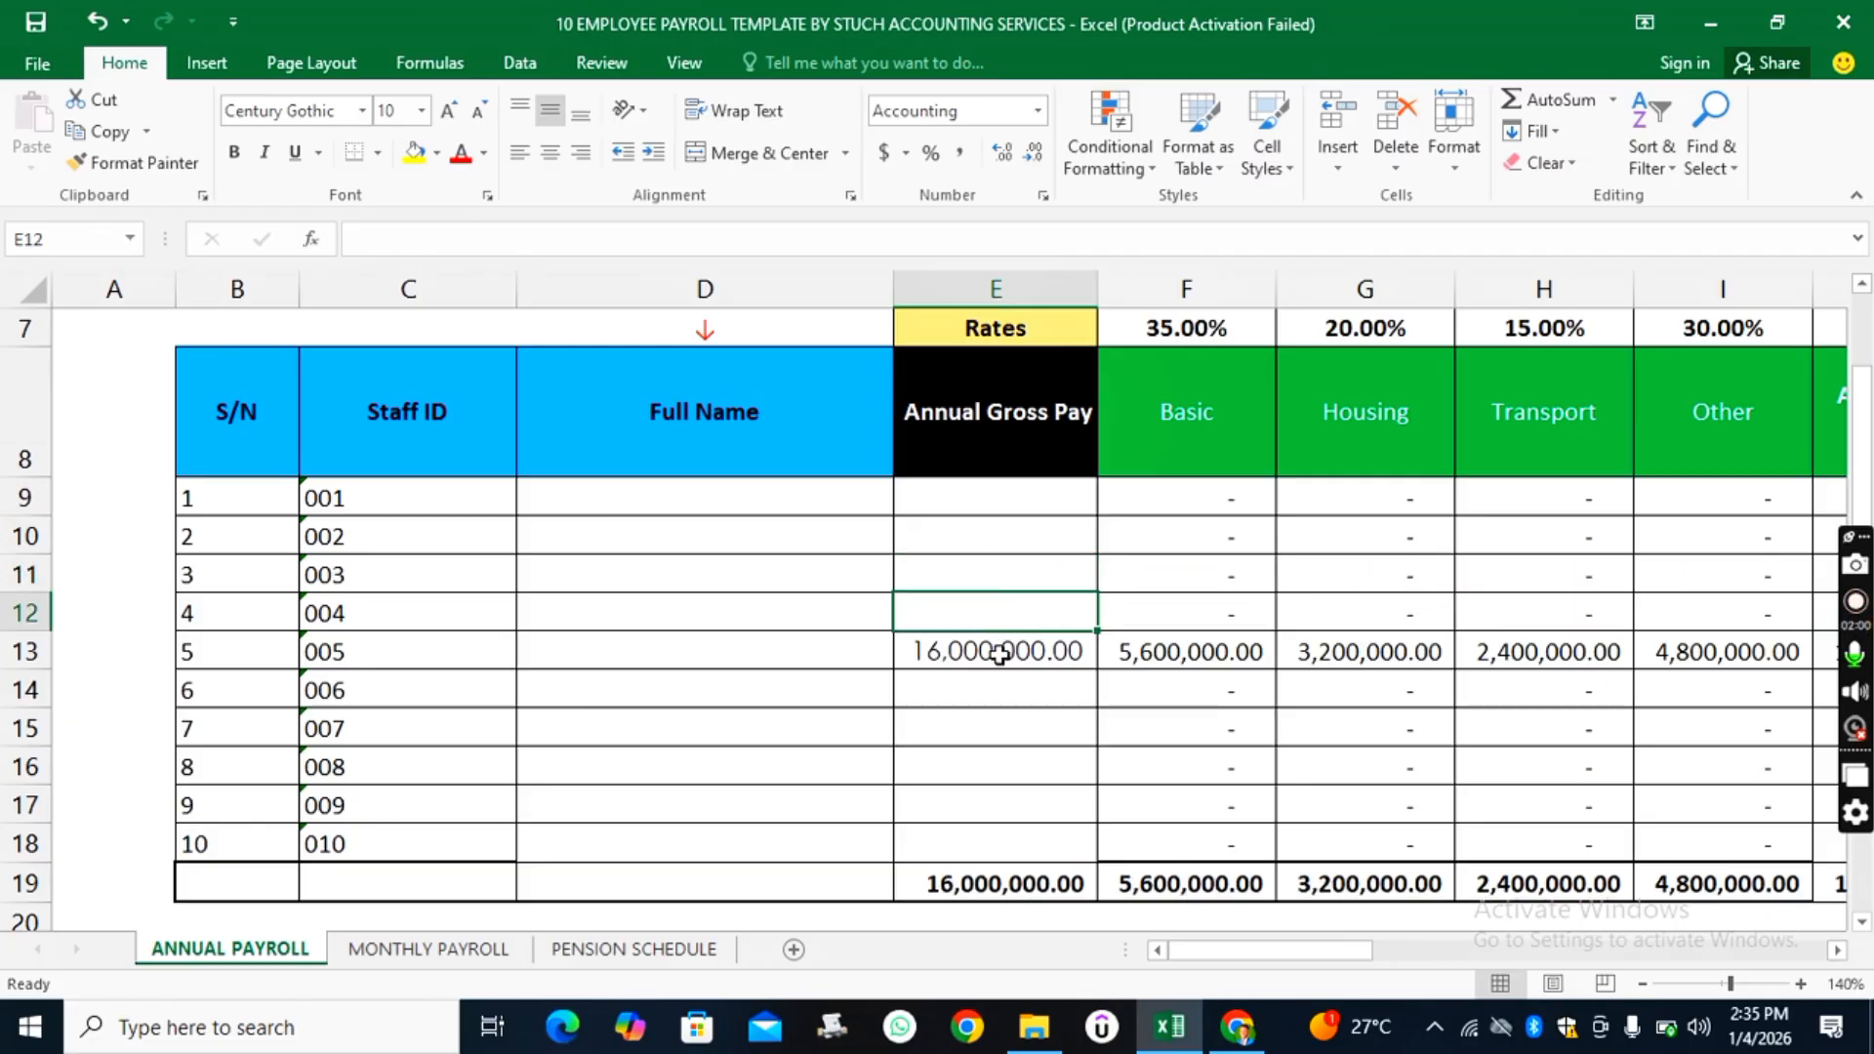
{"action": "left_click", "coordinate": [1000, 654]}
{"action": "key", "text": "Delete"}
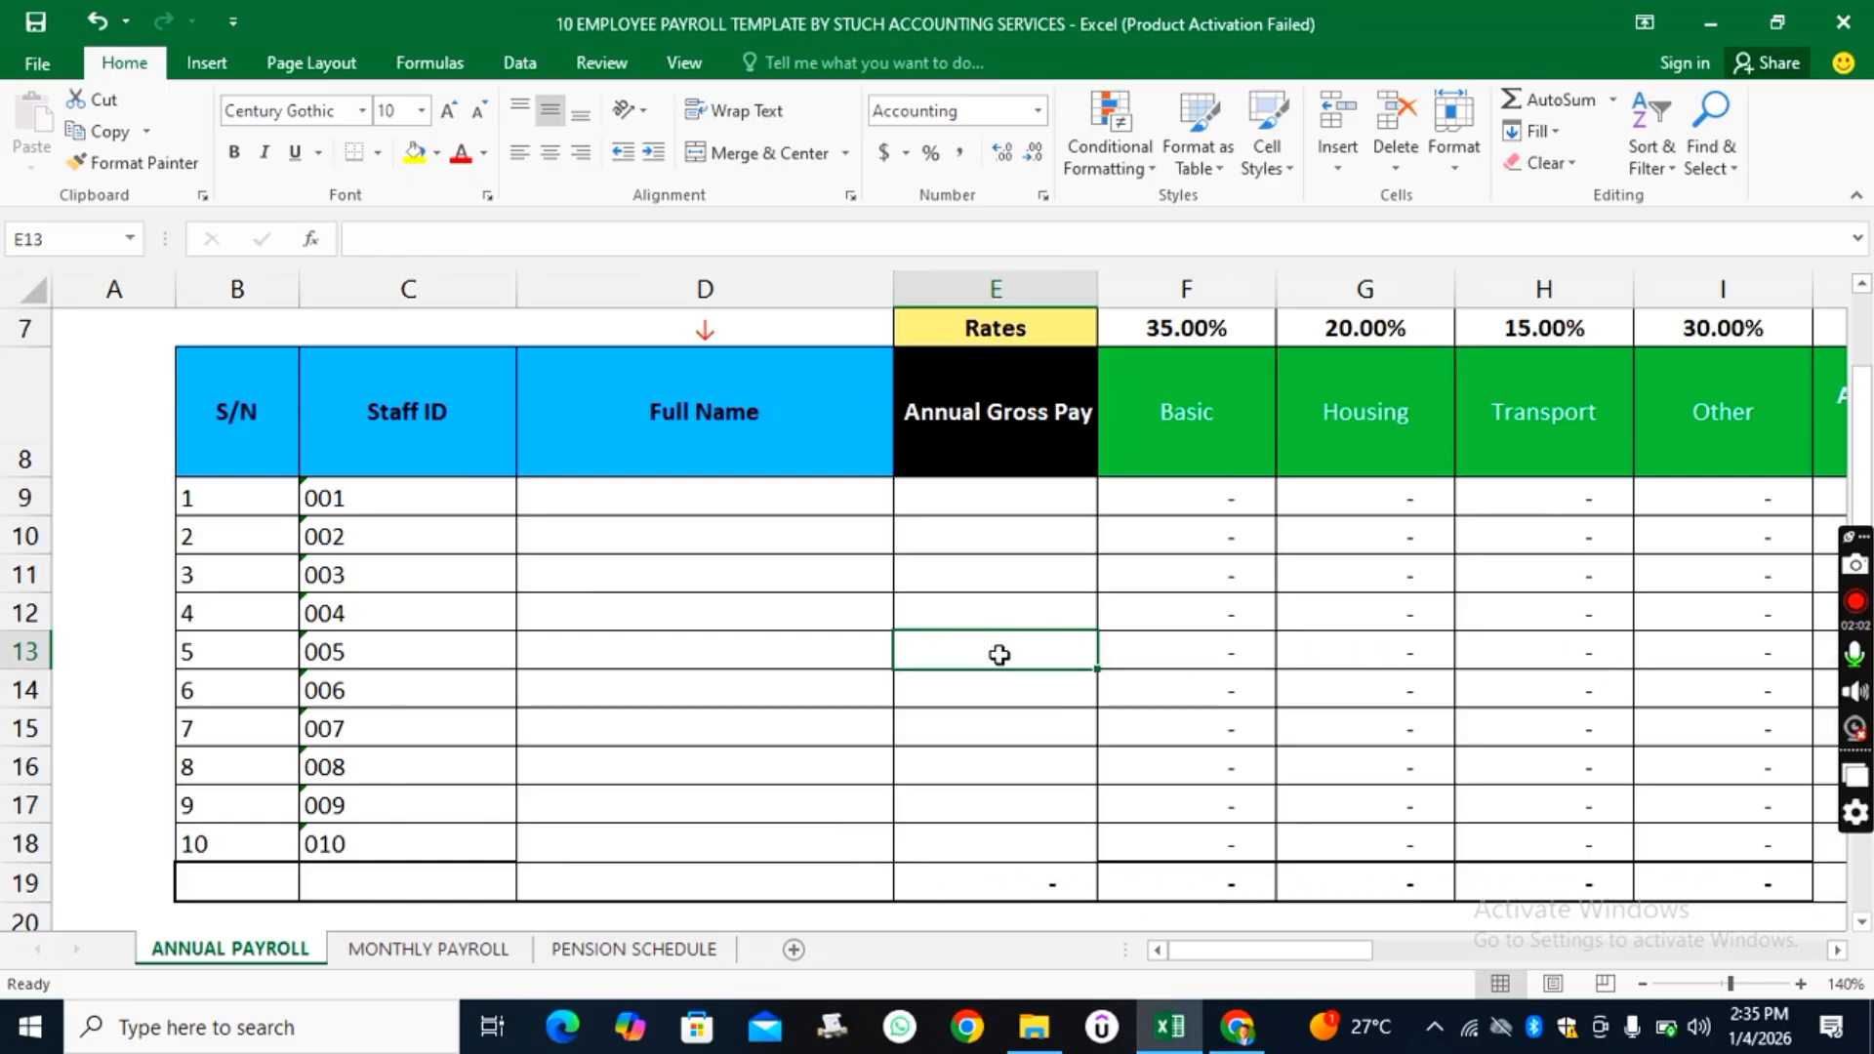
- Clear all ten sample staff IDs from the Staff ID cells C9 to C18 of the annual payroll sheet
{"action": "scroll", "coordinate": [1394, 781], "scroll_direction": "up", "scroll_amount": 2}
{"action": "scroll", "coordinate": [1392, 742], "scroll_direction": "down", "scroll_amount": 5}
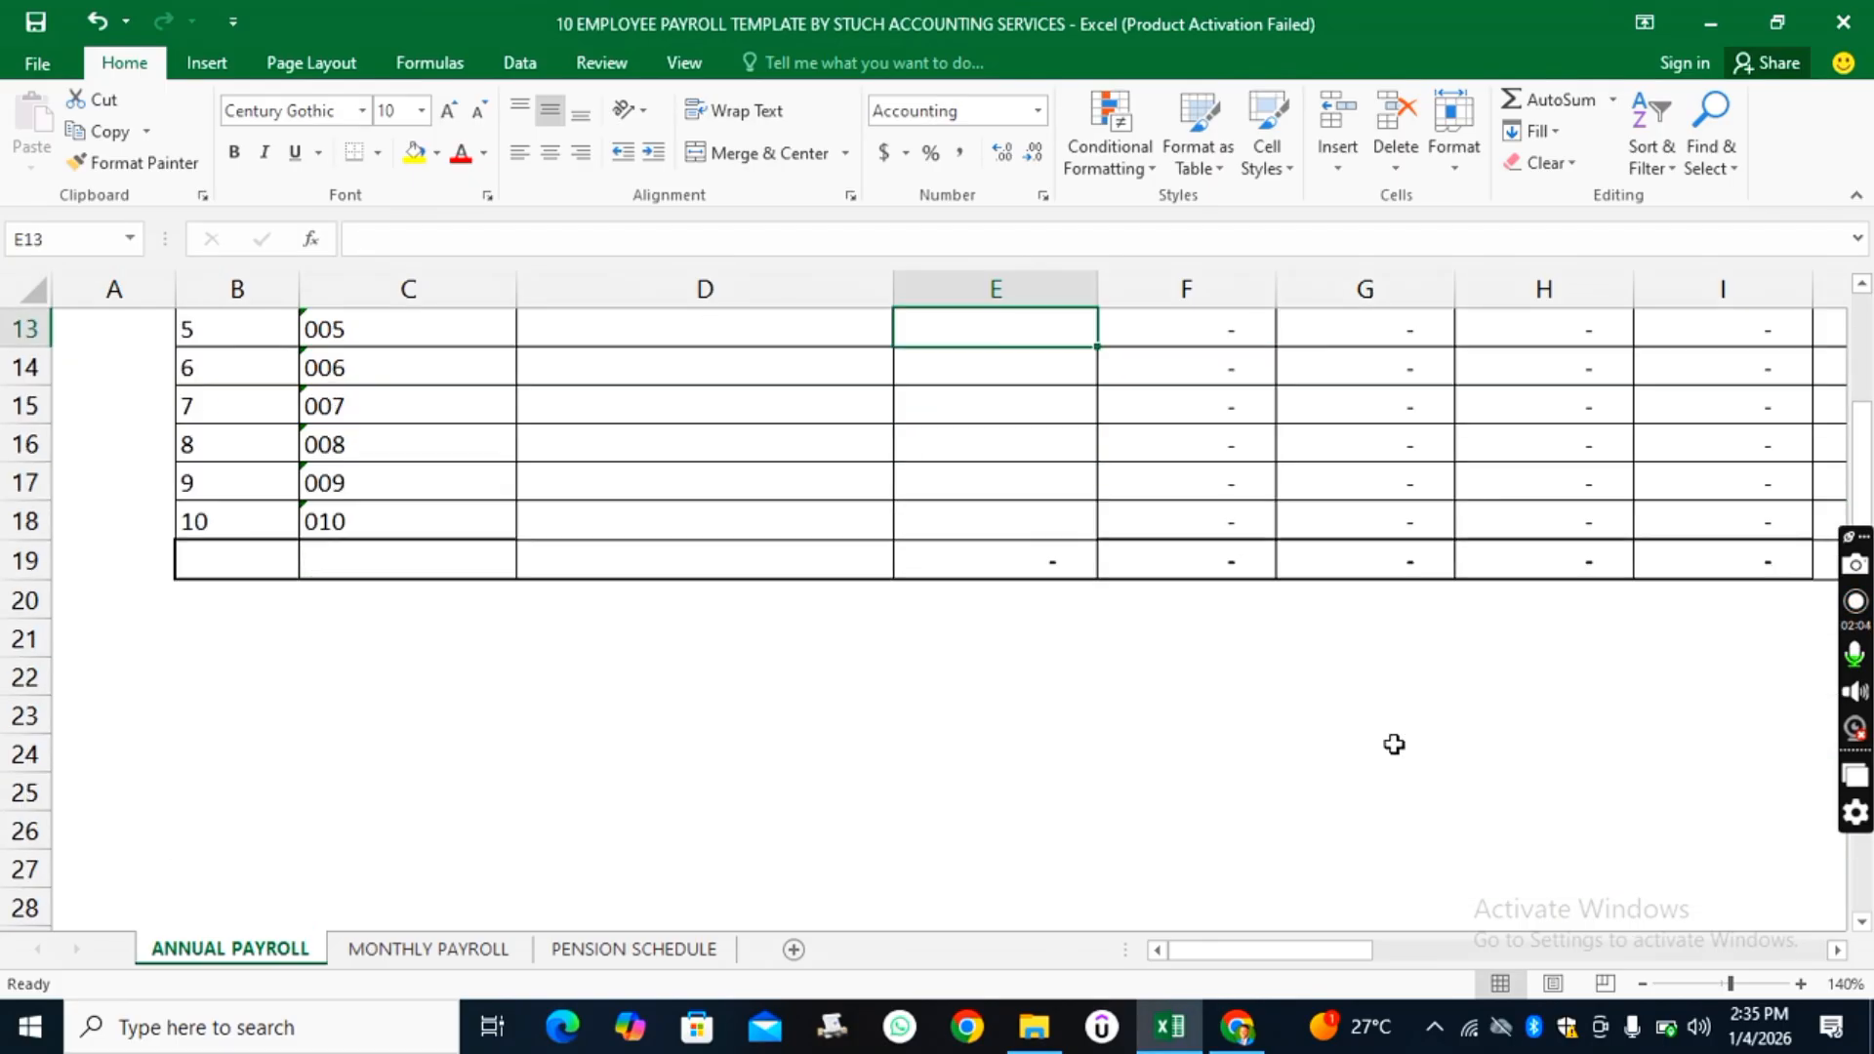
{"action": "scroll", "coordinate": [1390, 737], "scroll_direction": "up", "scroll_amount": 2}
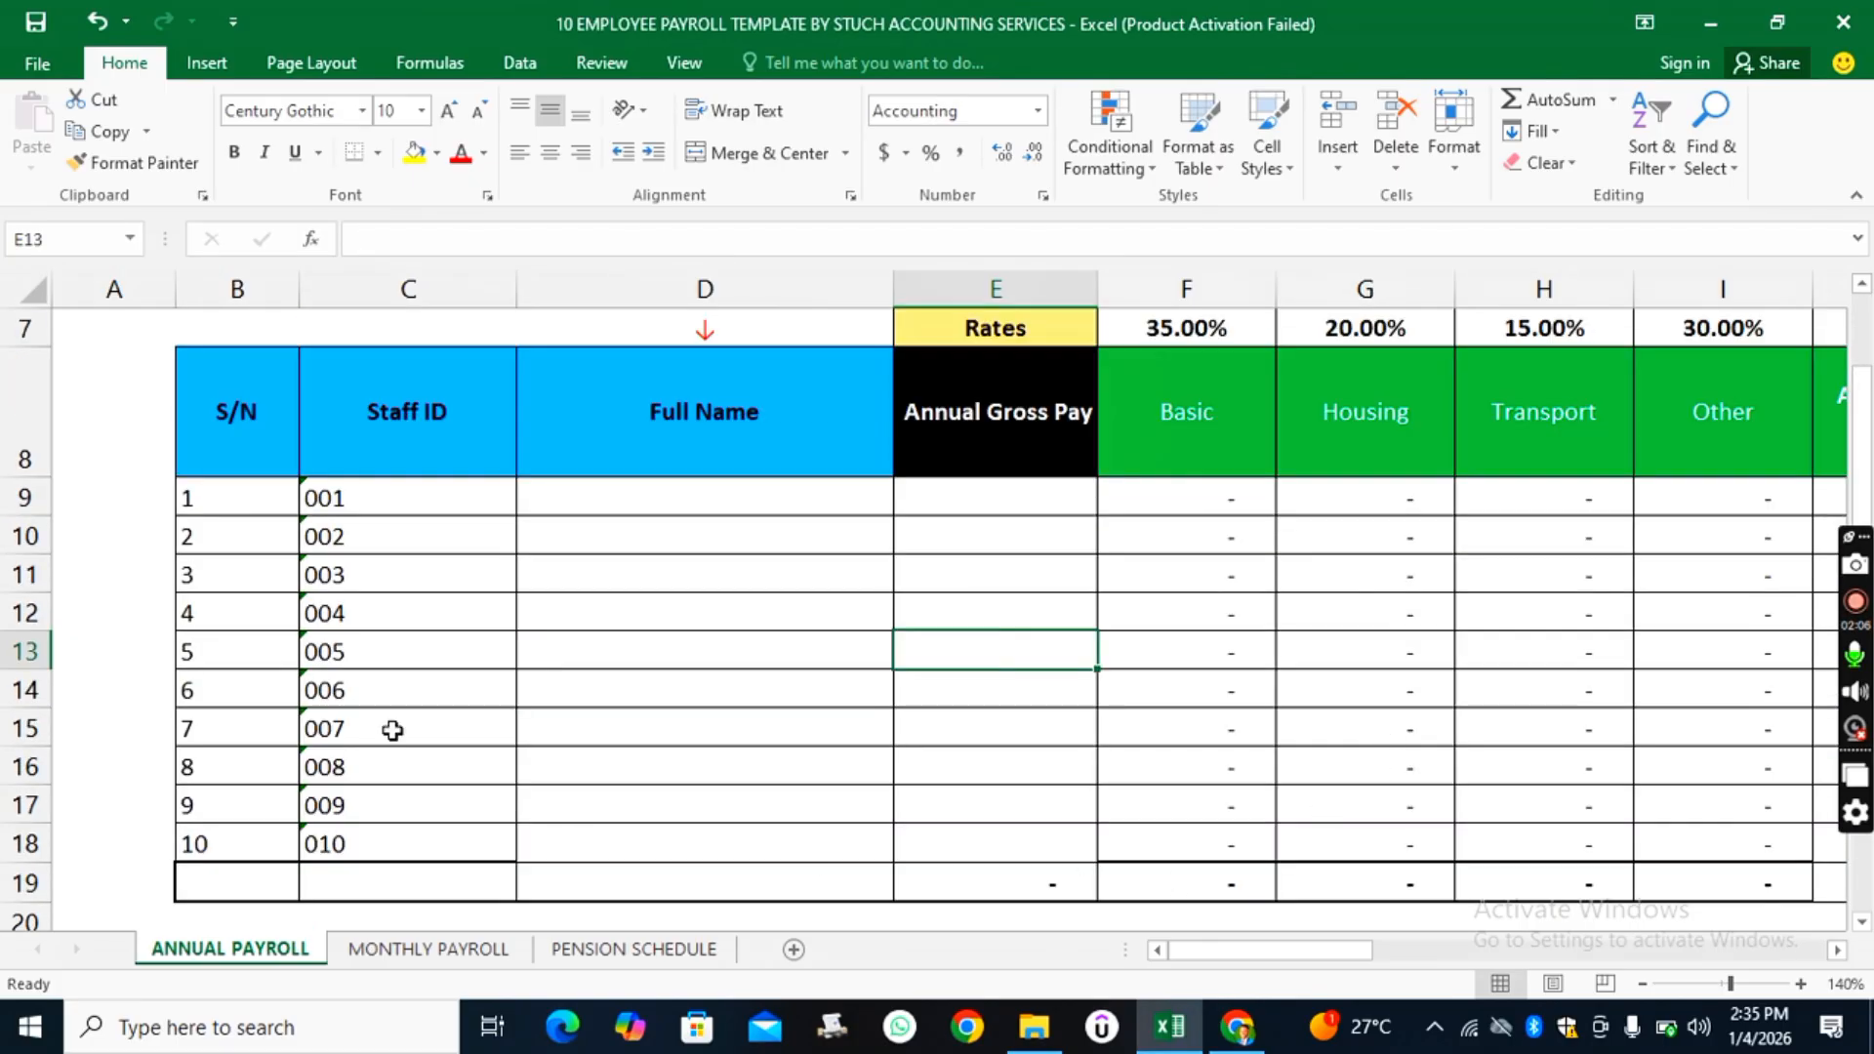
{"action": "left_click", "coordinate": [361, 507]}
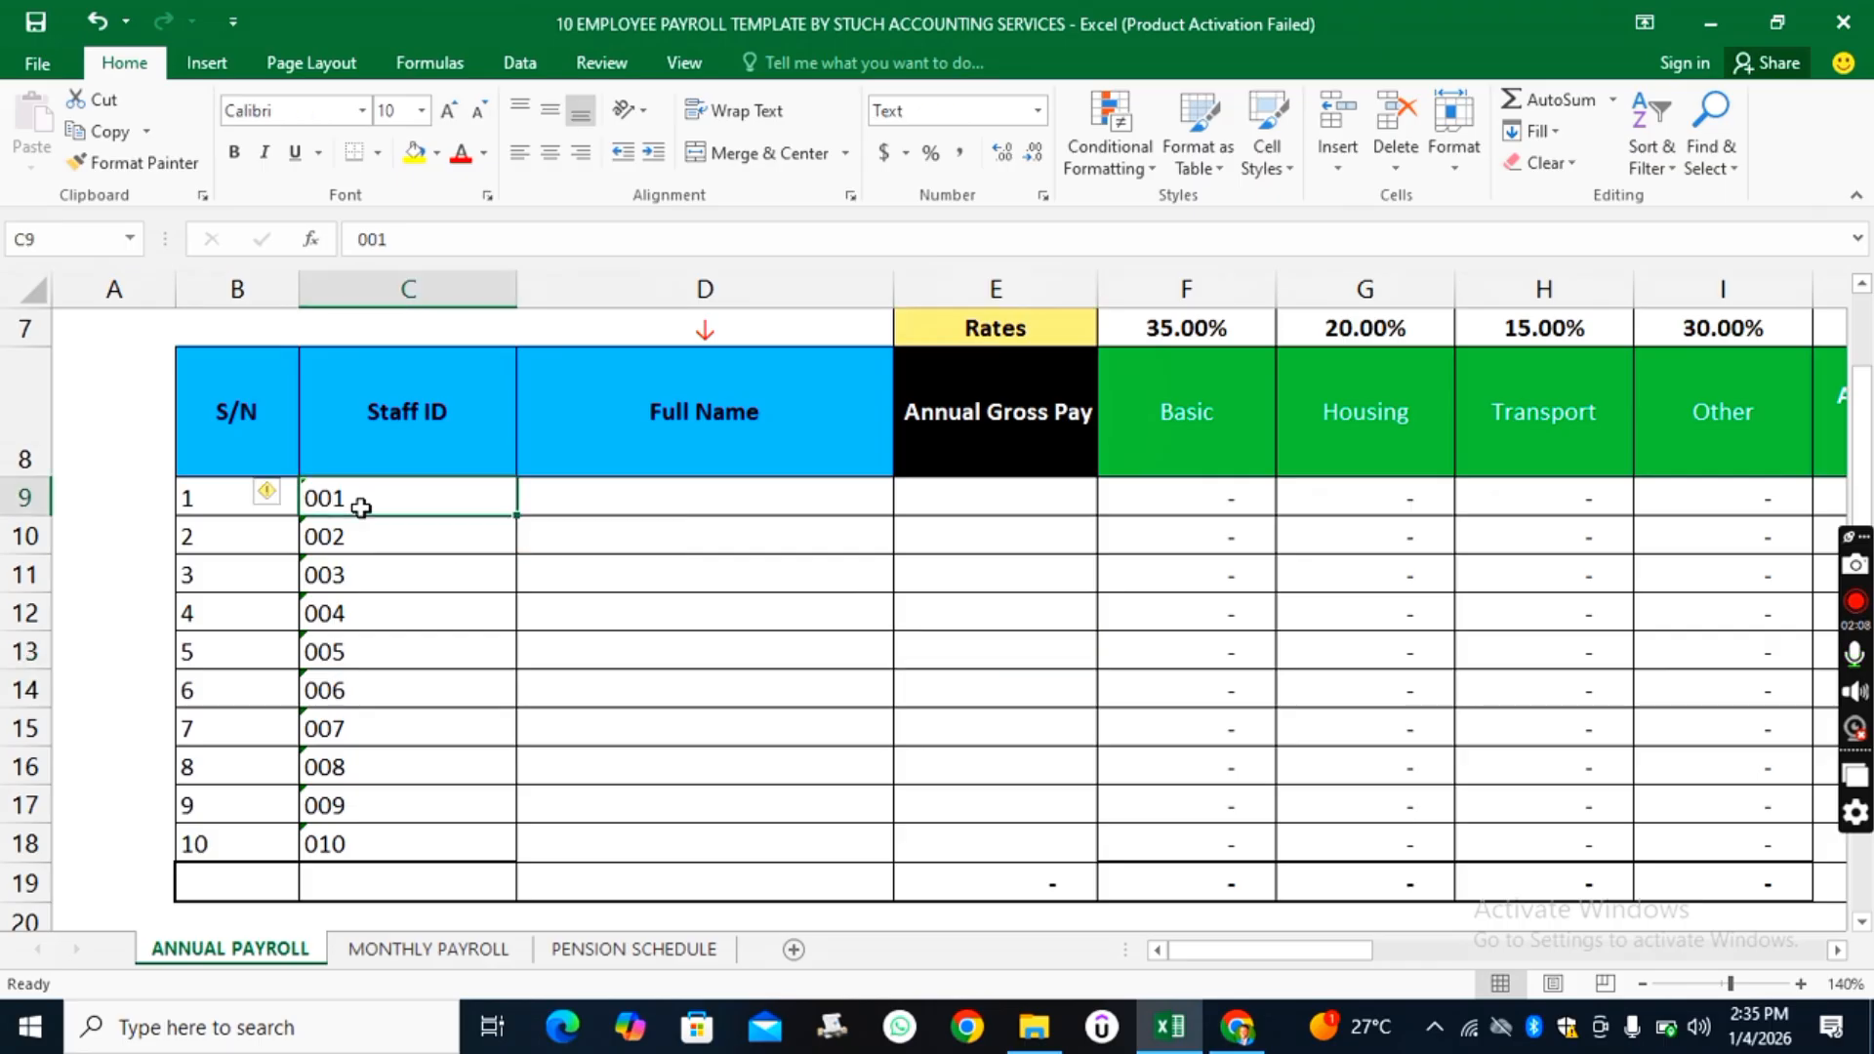
{"action": "key", "text": "Delete"}
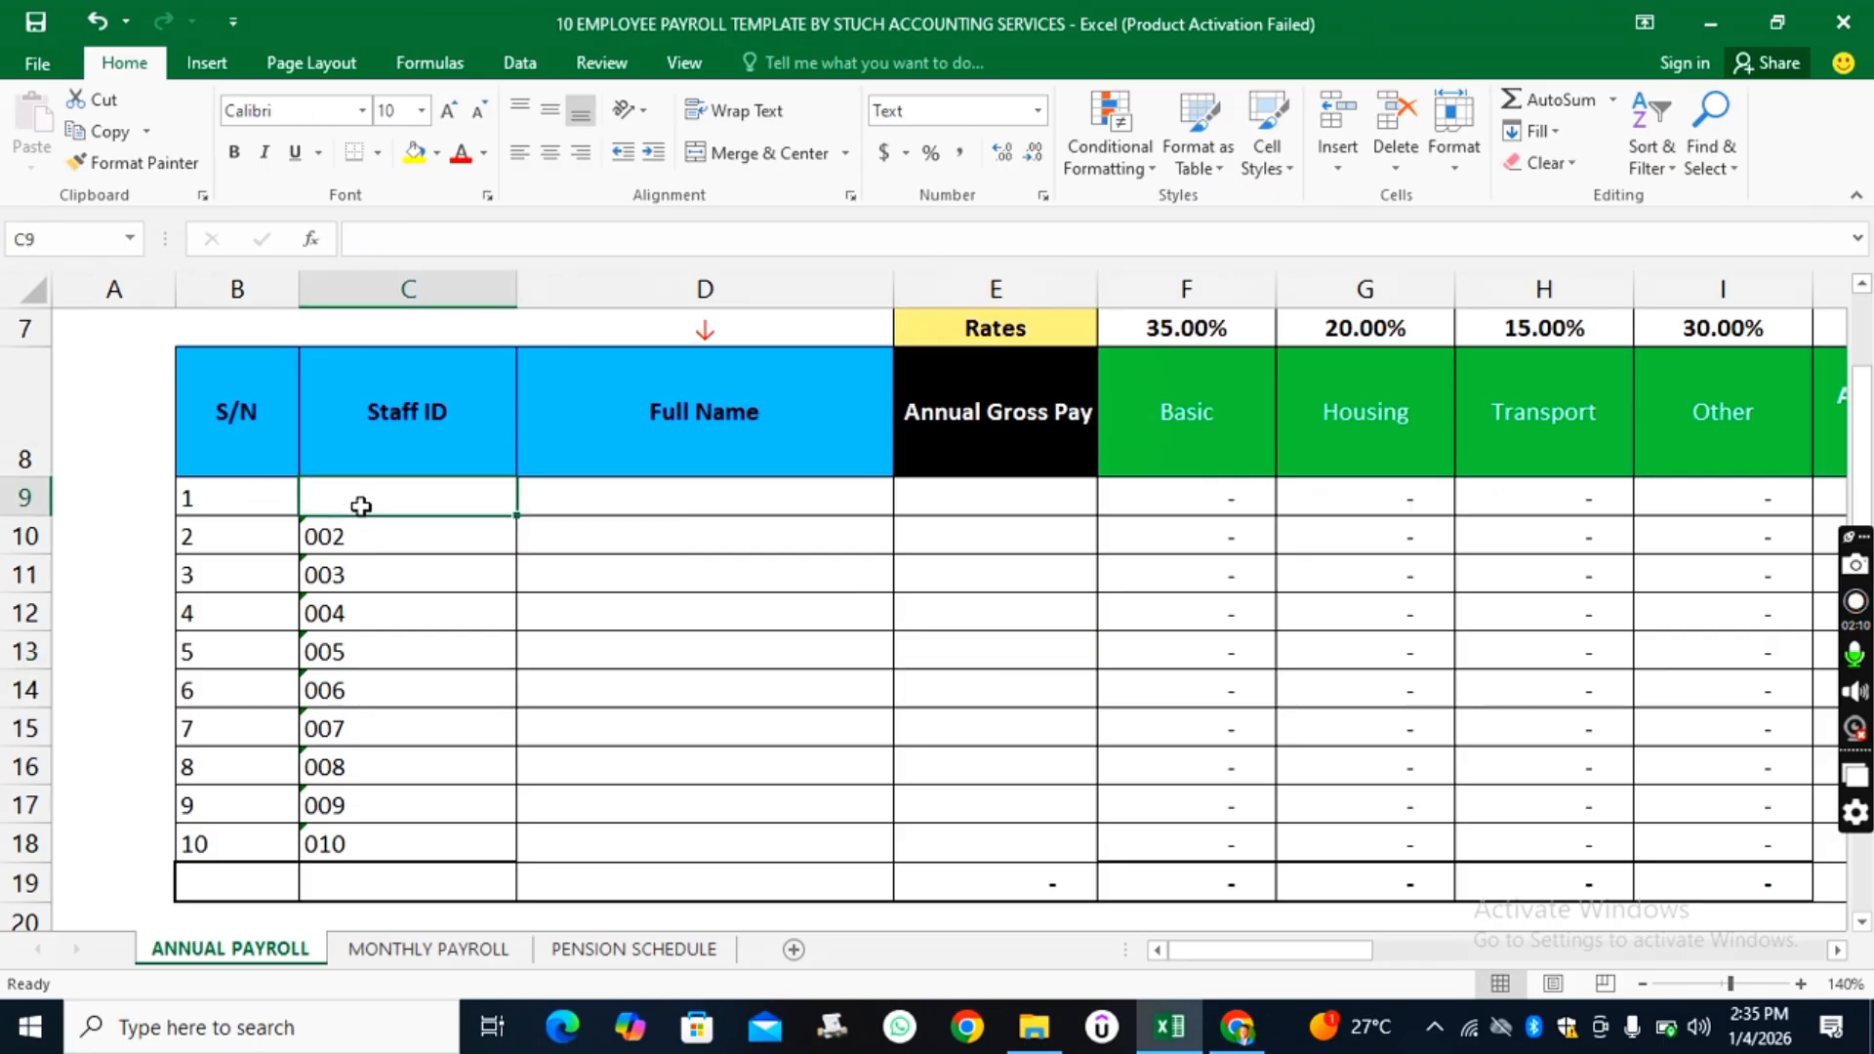
{"action": "left_click", "coordinate": [362, 553]}
{"action": "key", "text": "Delete"}
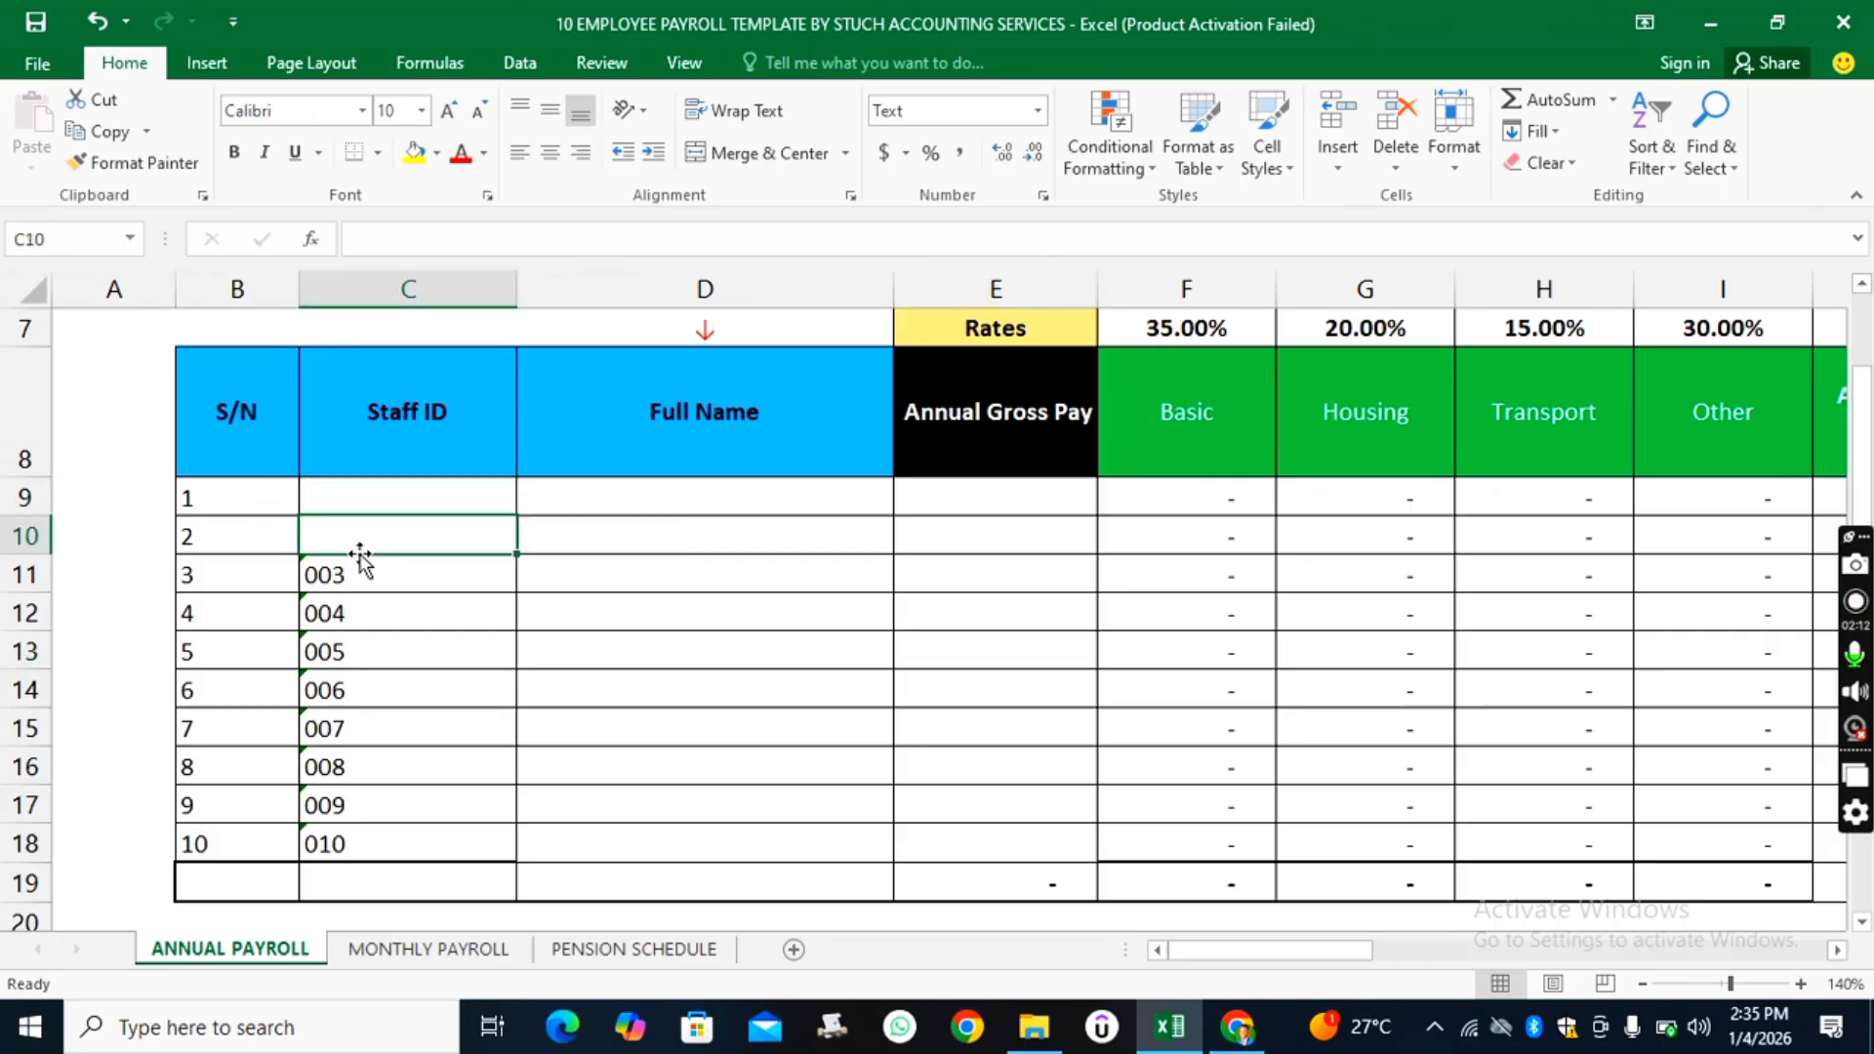
{"action": "left_click", "coordinate": [361, 576]}
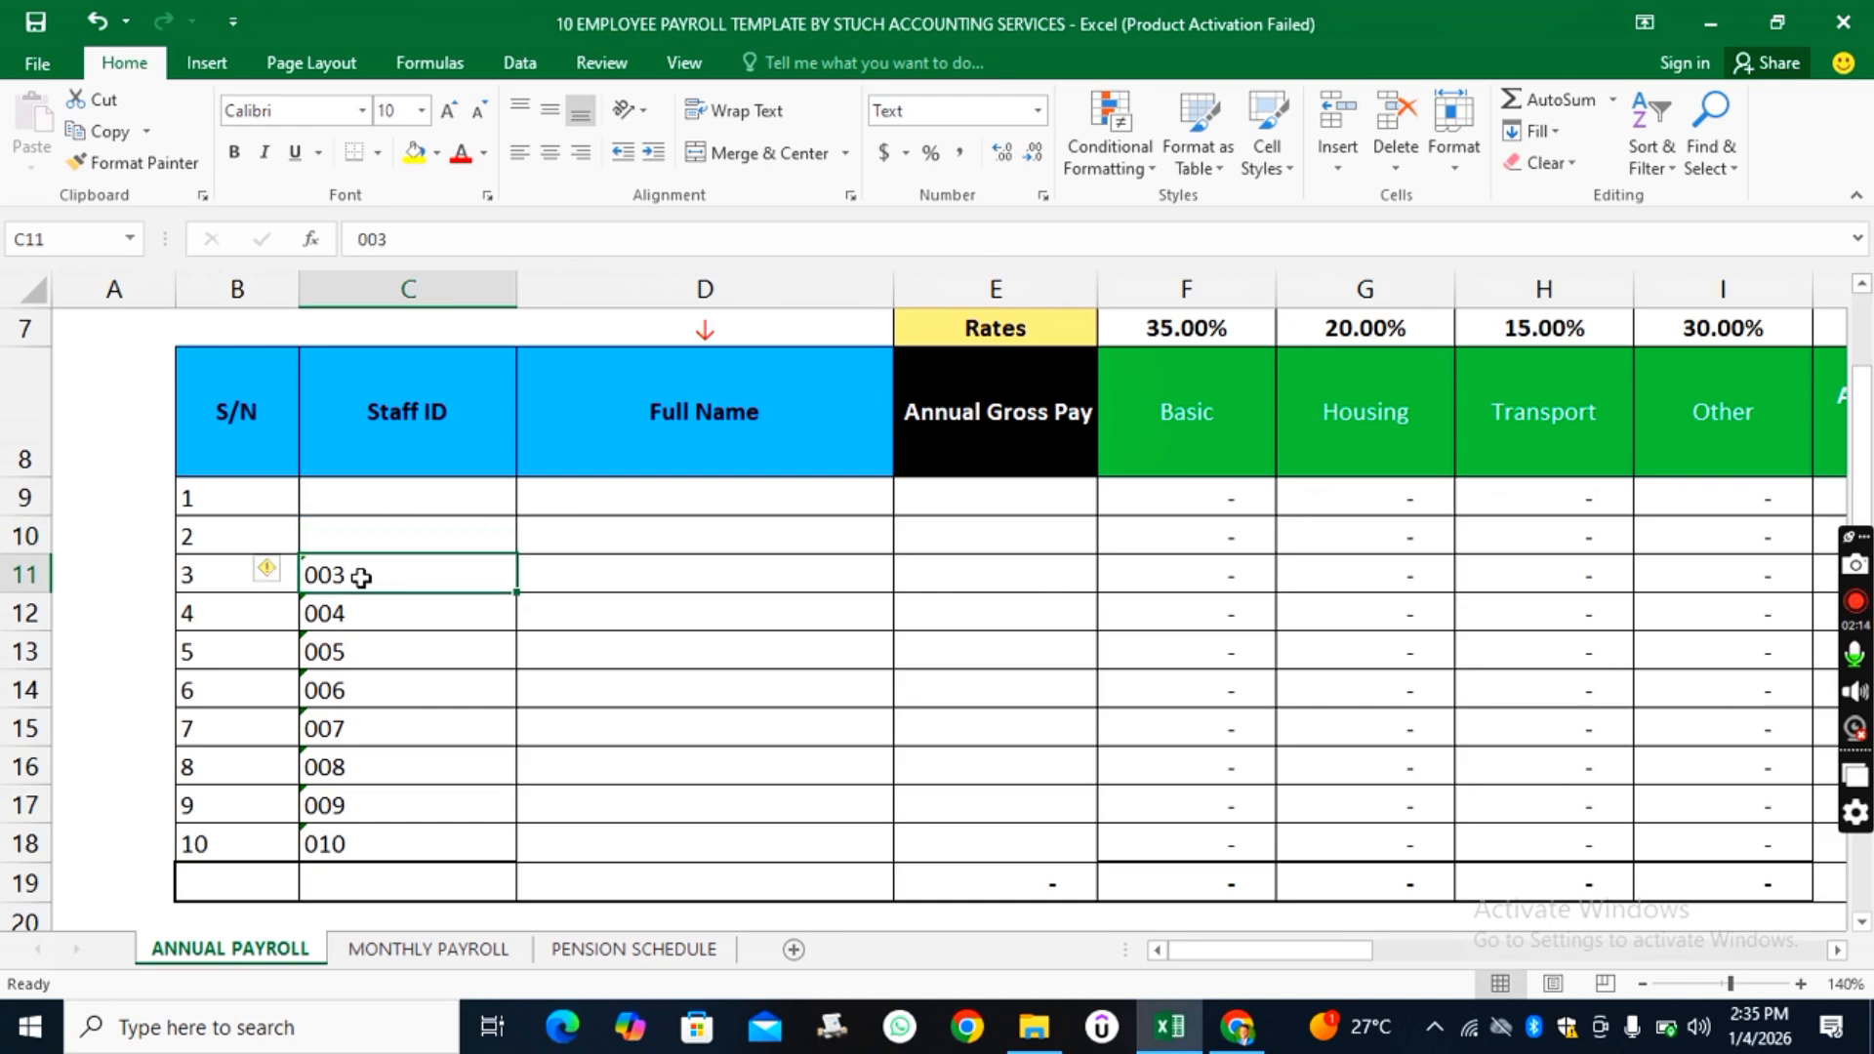
{"action": "key", "text": "Delete"}
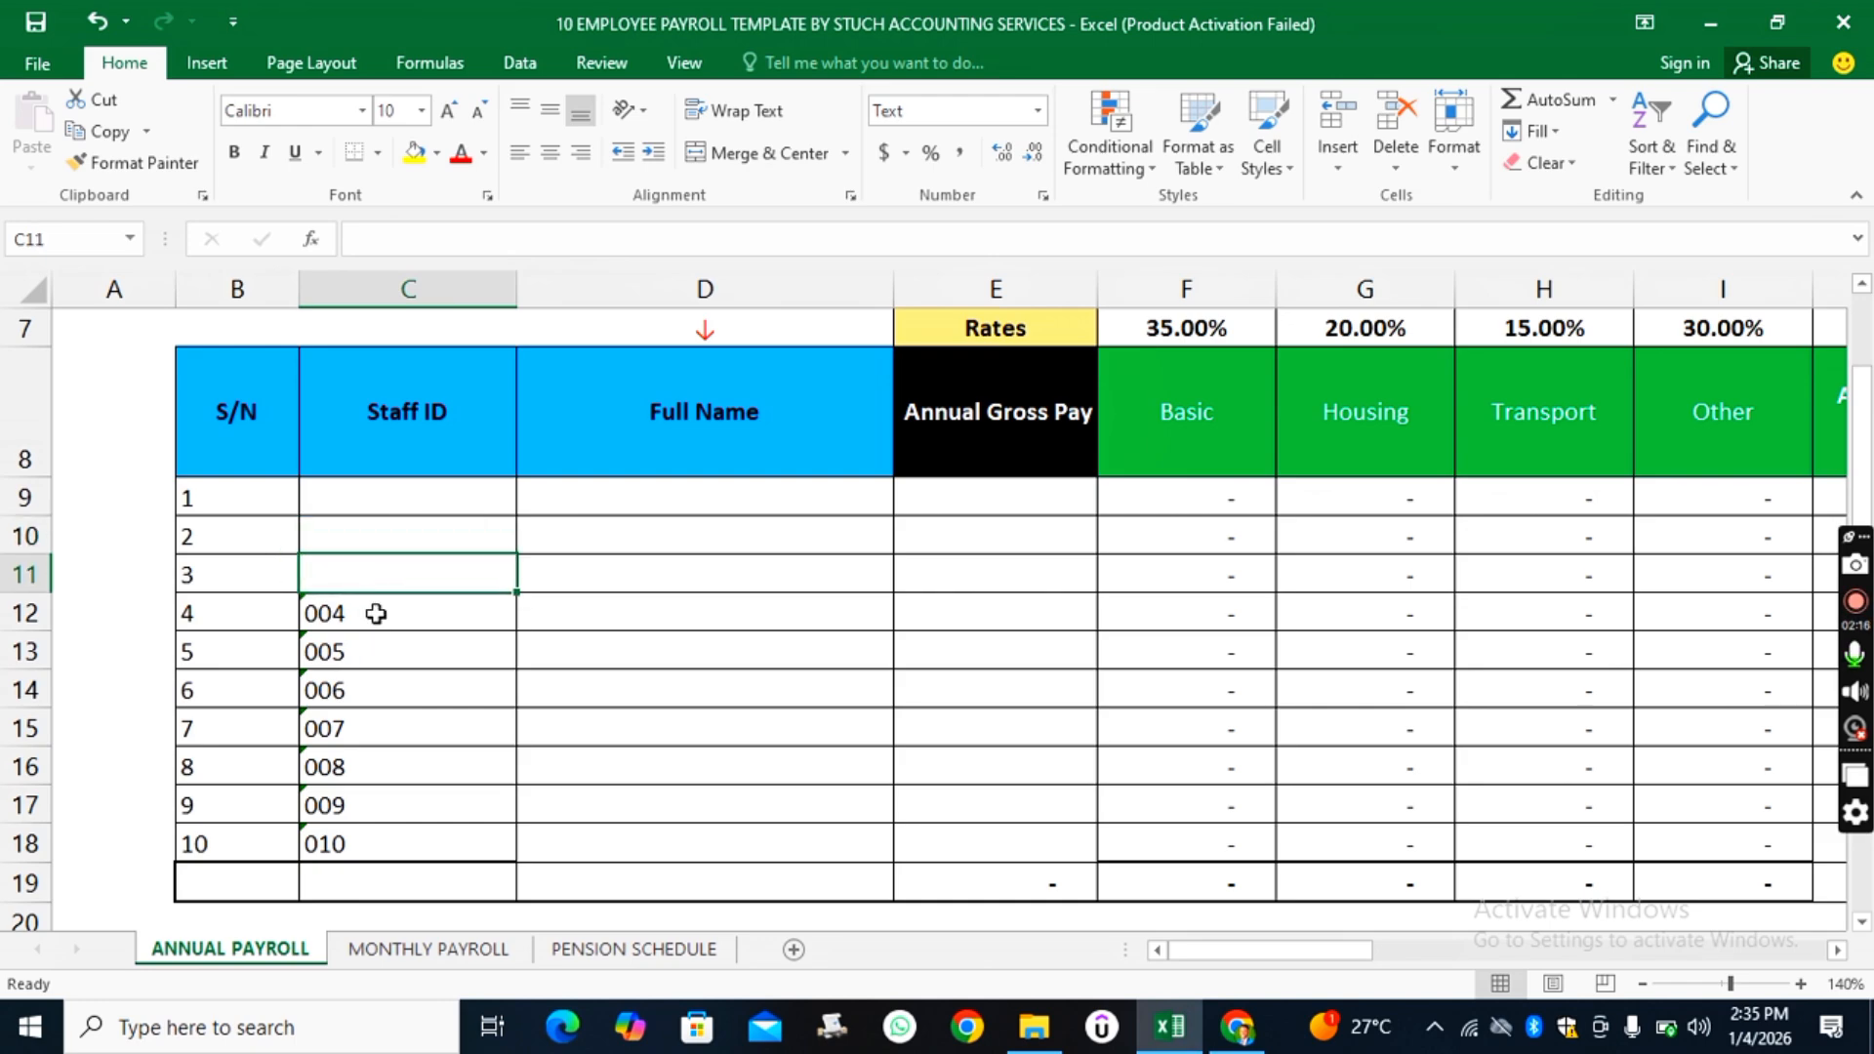
{"action": "left_click", "coordinate": [375, 611]}
{"action": "key", "text": "Delete"}
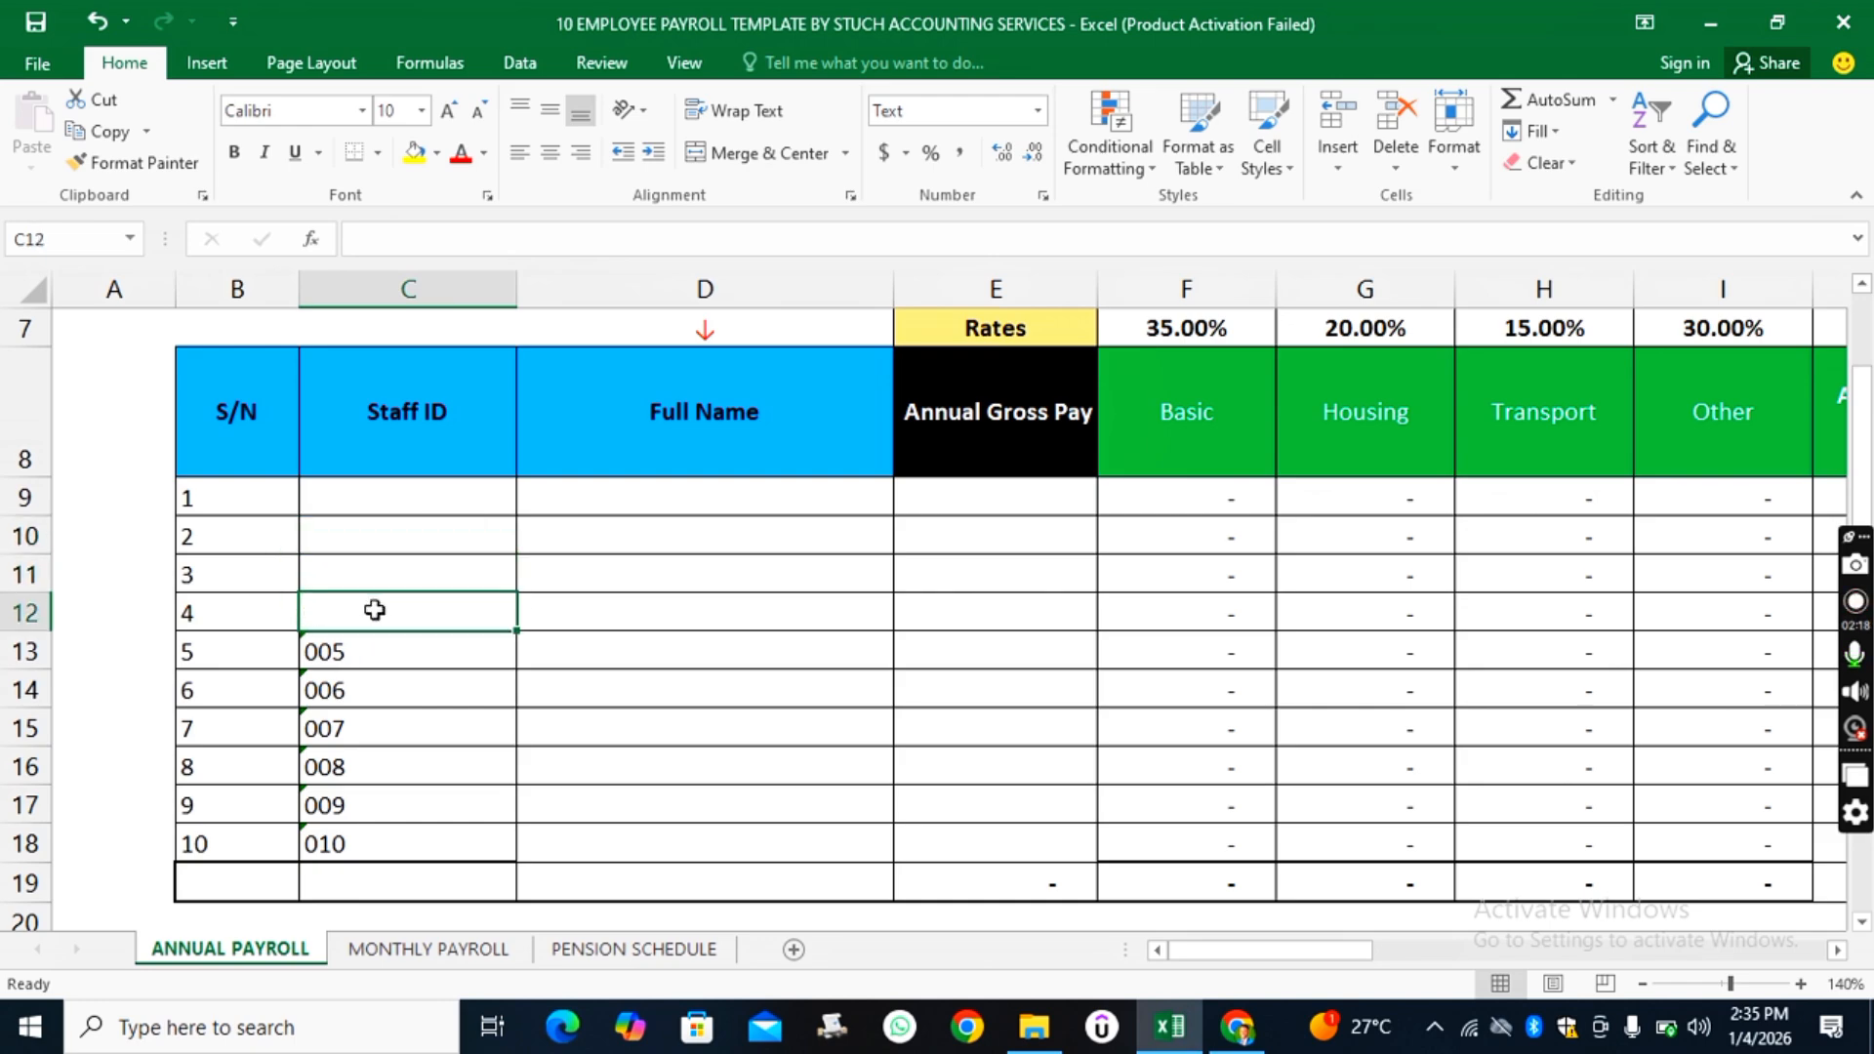
{"action": "left_click", "coordinate": [372, 659]}
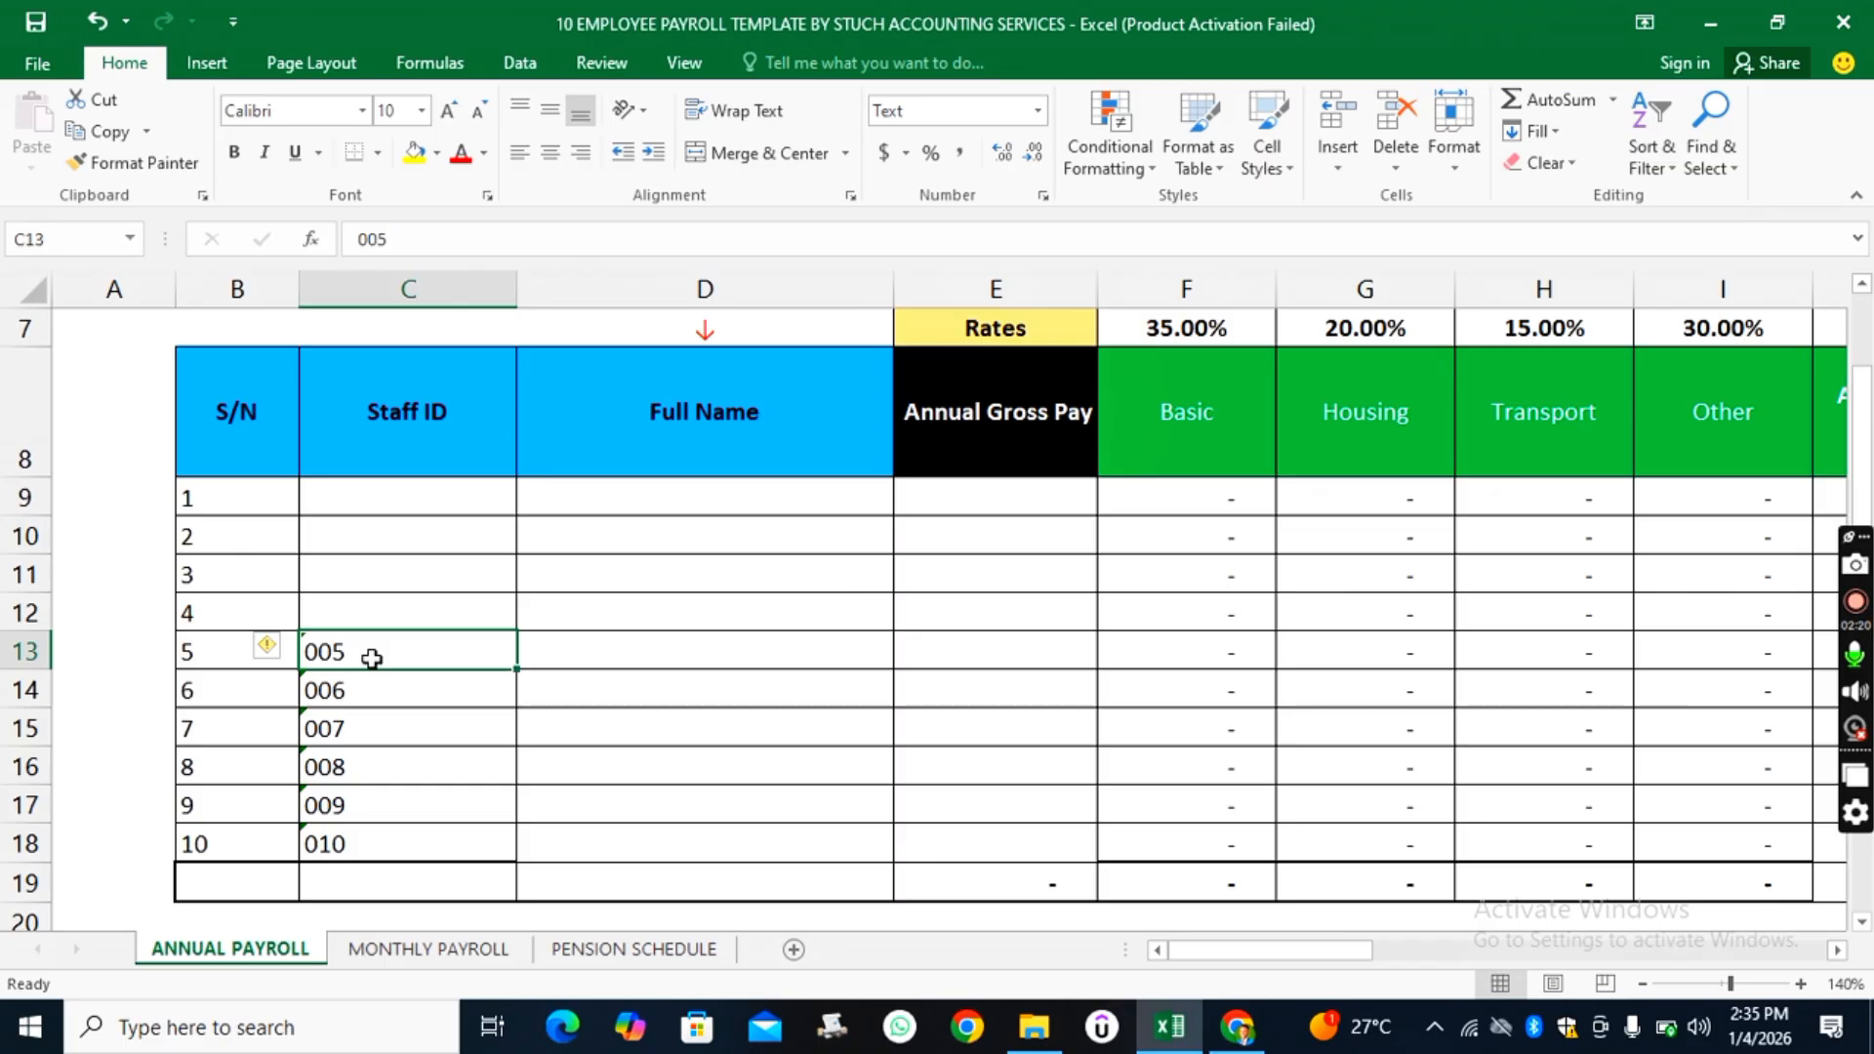
{"action": "key", "text": "Delete"}
{"action": "left_click", "coordinate": [366, 693]}
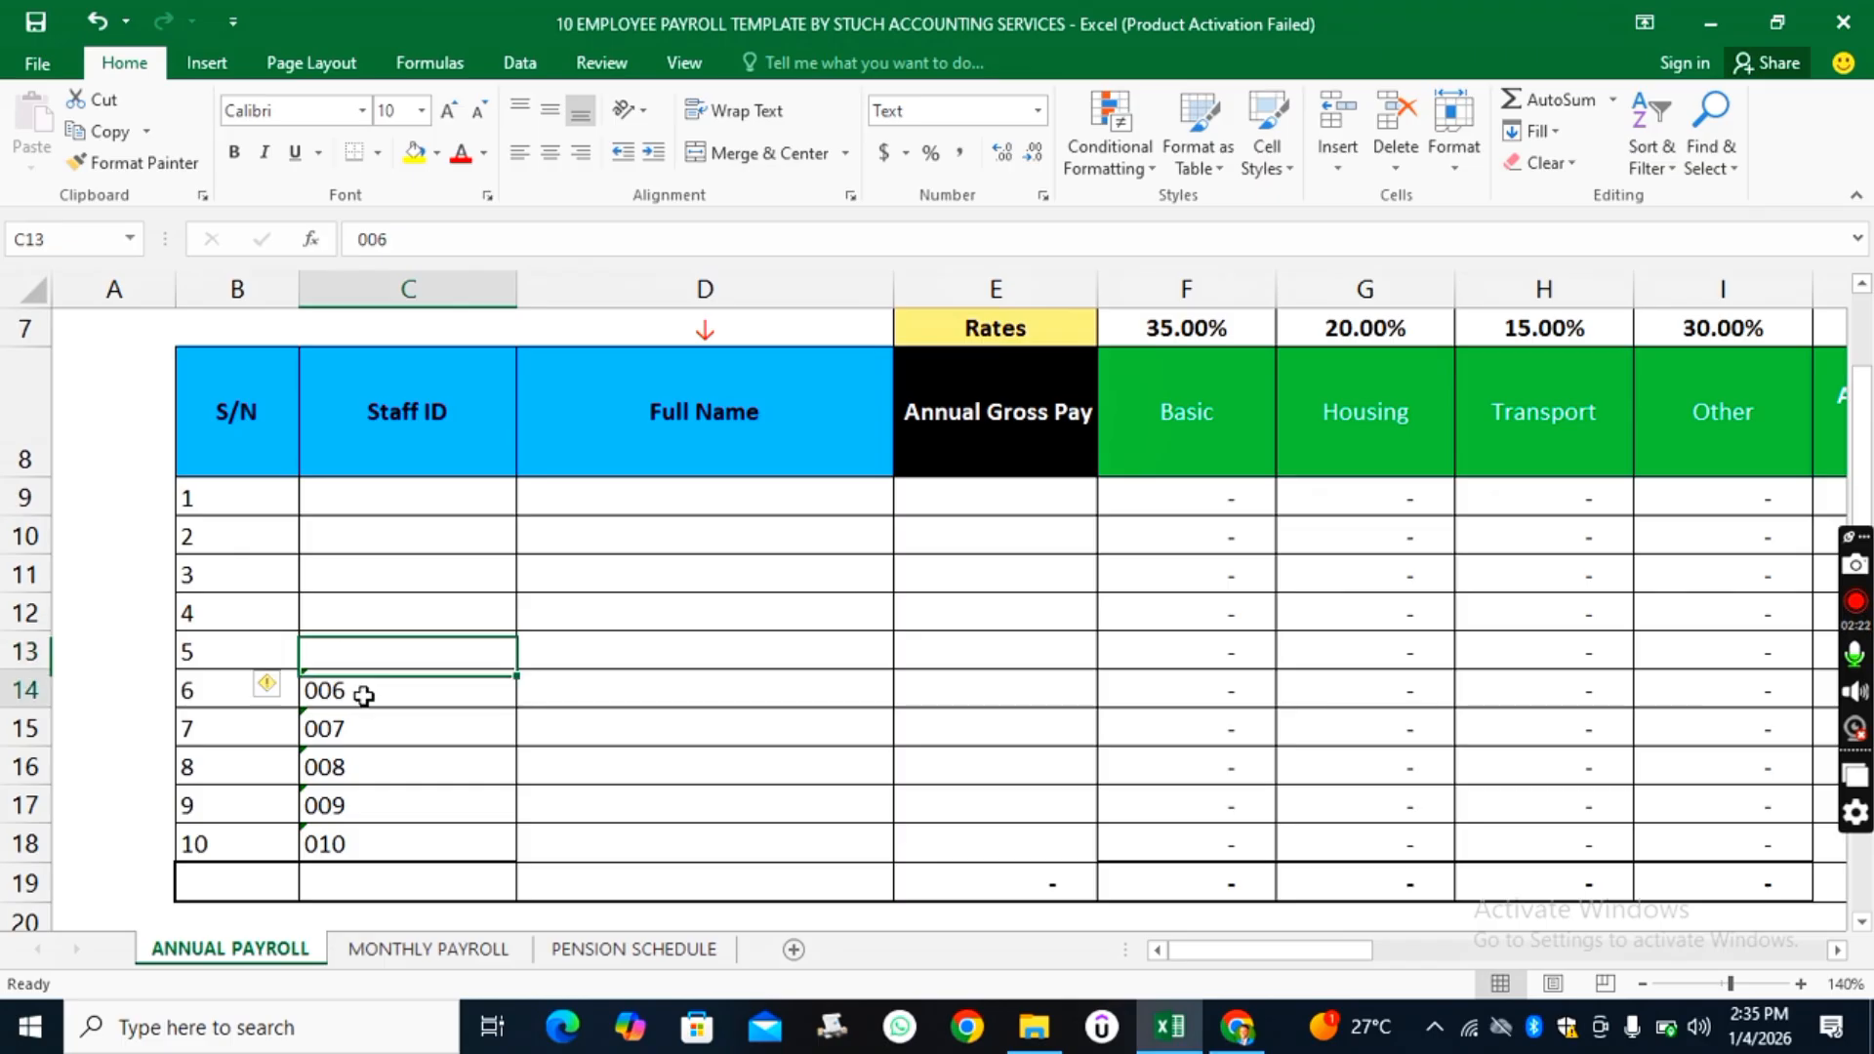
{"action": "key", "text": "Delete"}
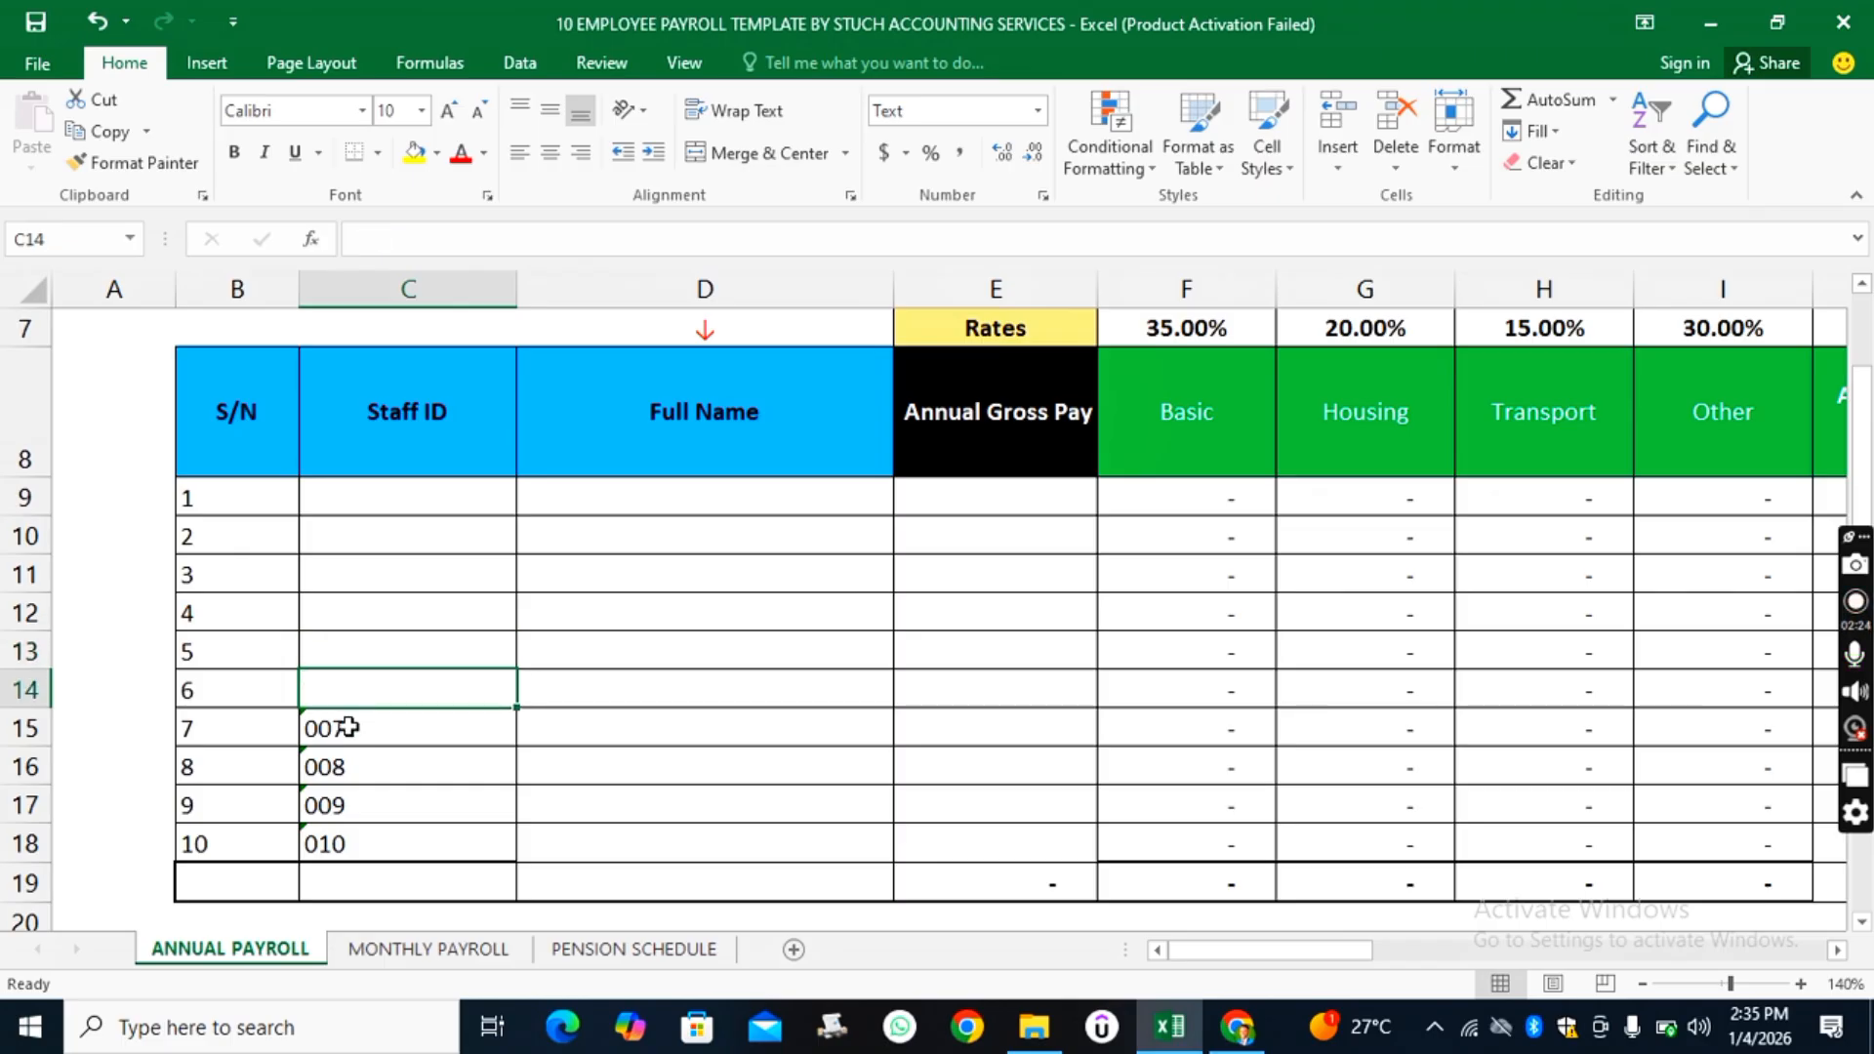
{"action": "left_click", "coordinate": [349, 727]}
{"action": "key", "text": "Delete"}
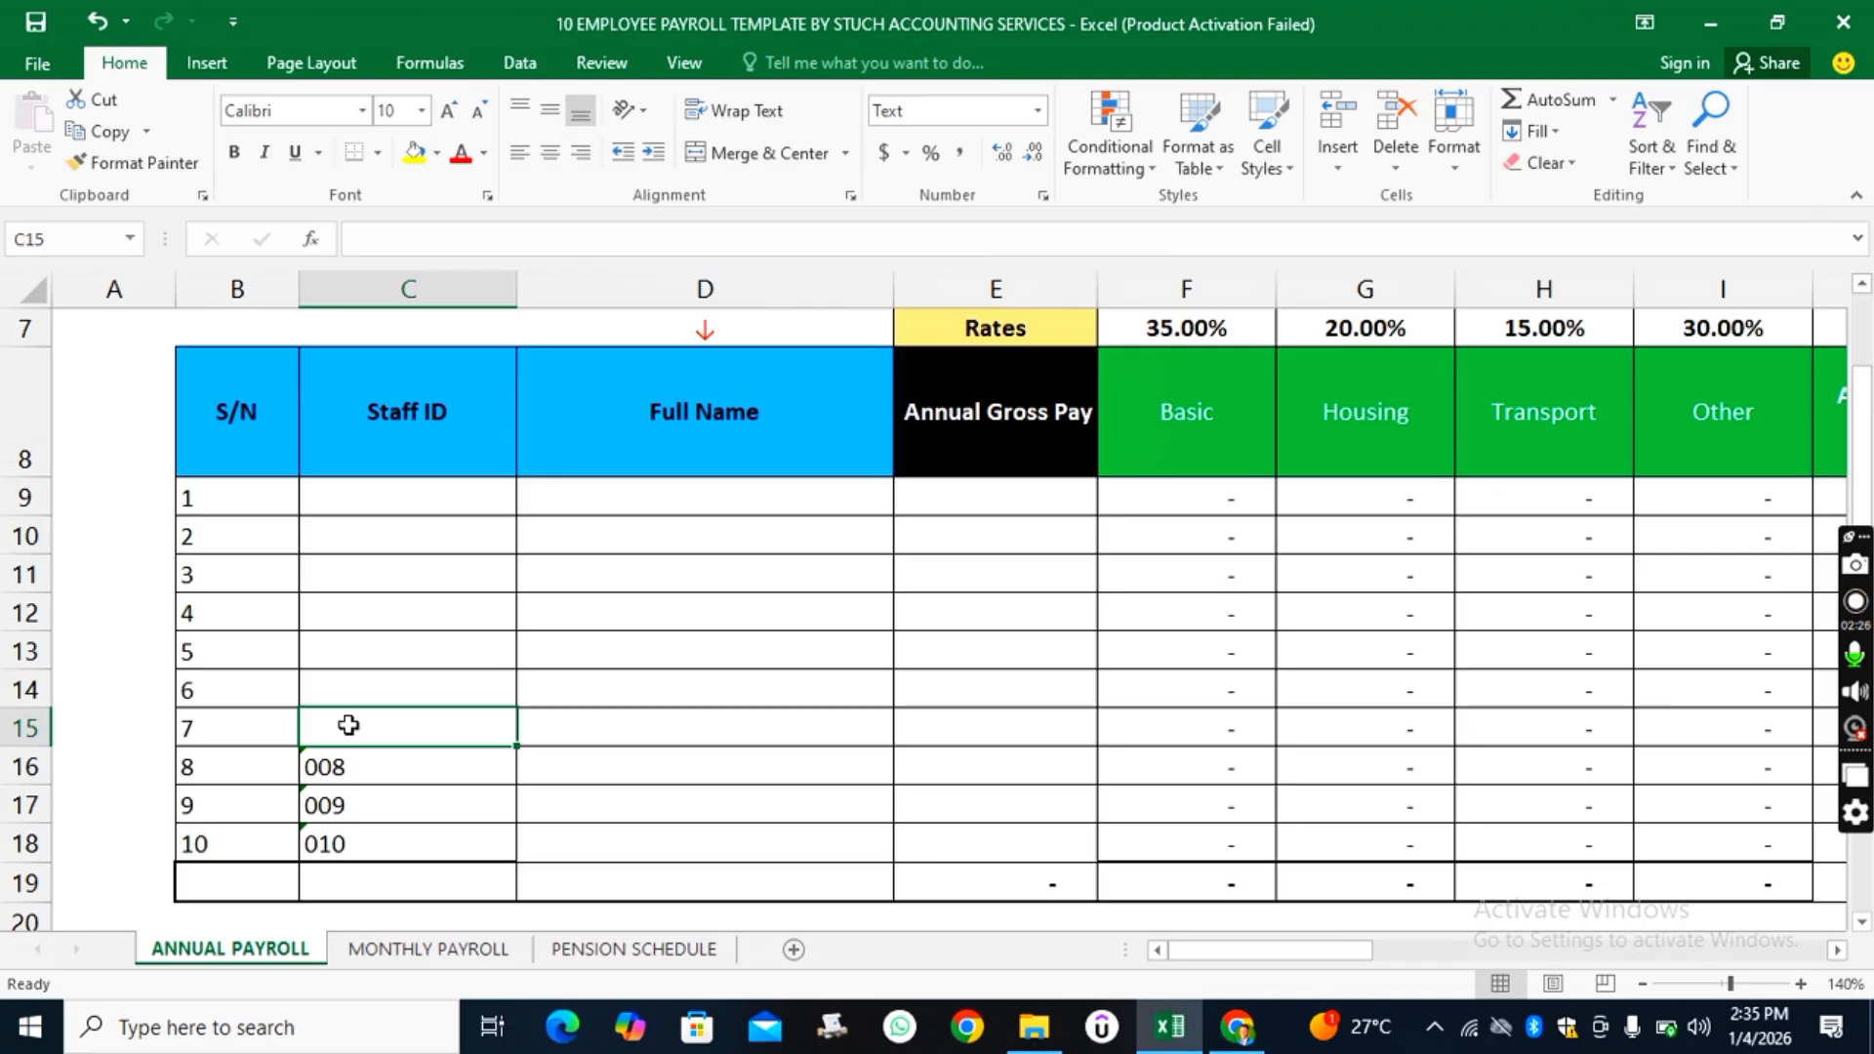
{"action": "left_click", "coordinate": [339, 772]}
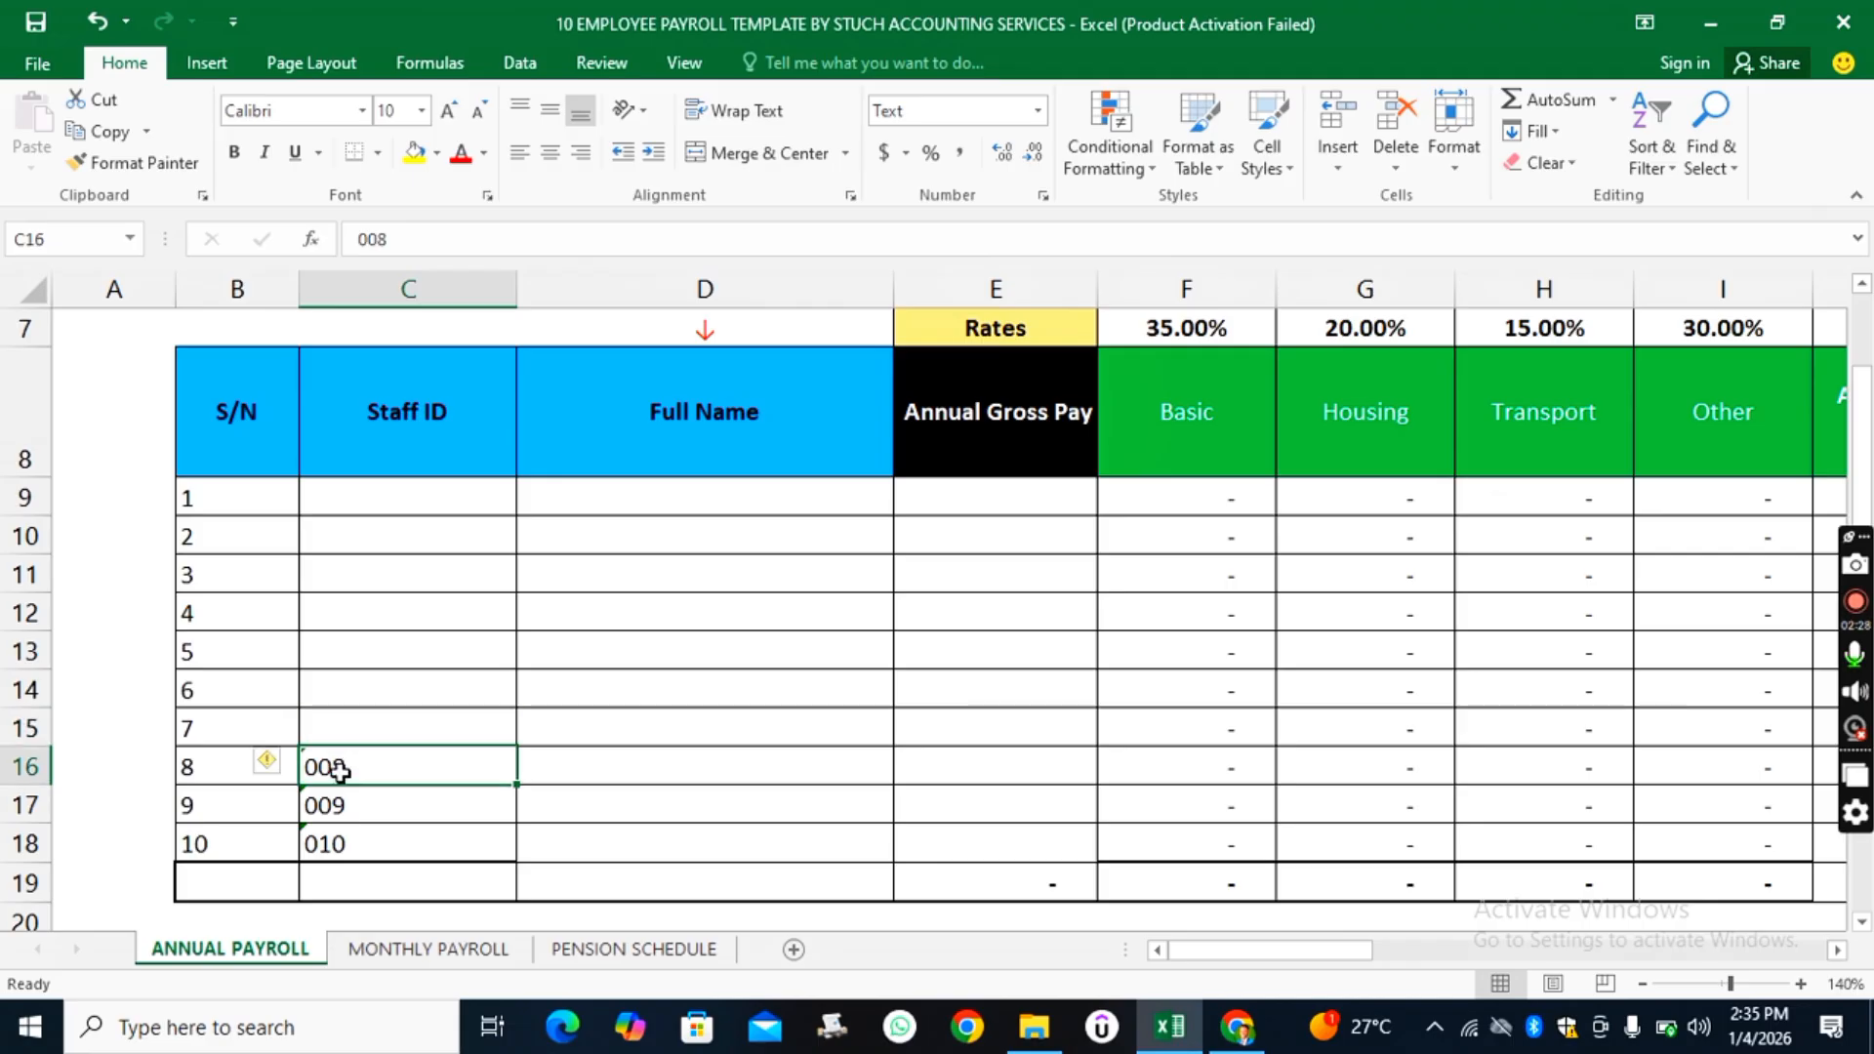
{"action": "key", "text": "Delete"}
{"action": "left_click", "coordinate": [352, 802]}
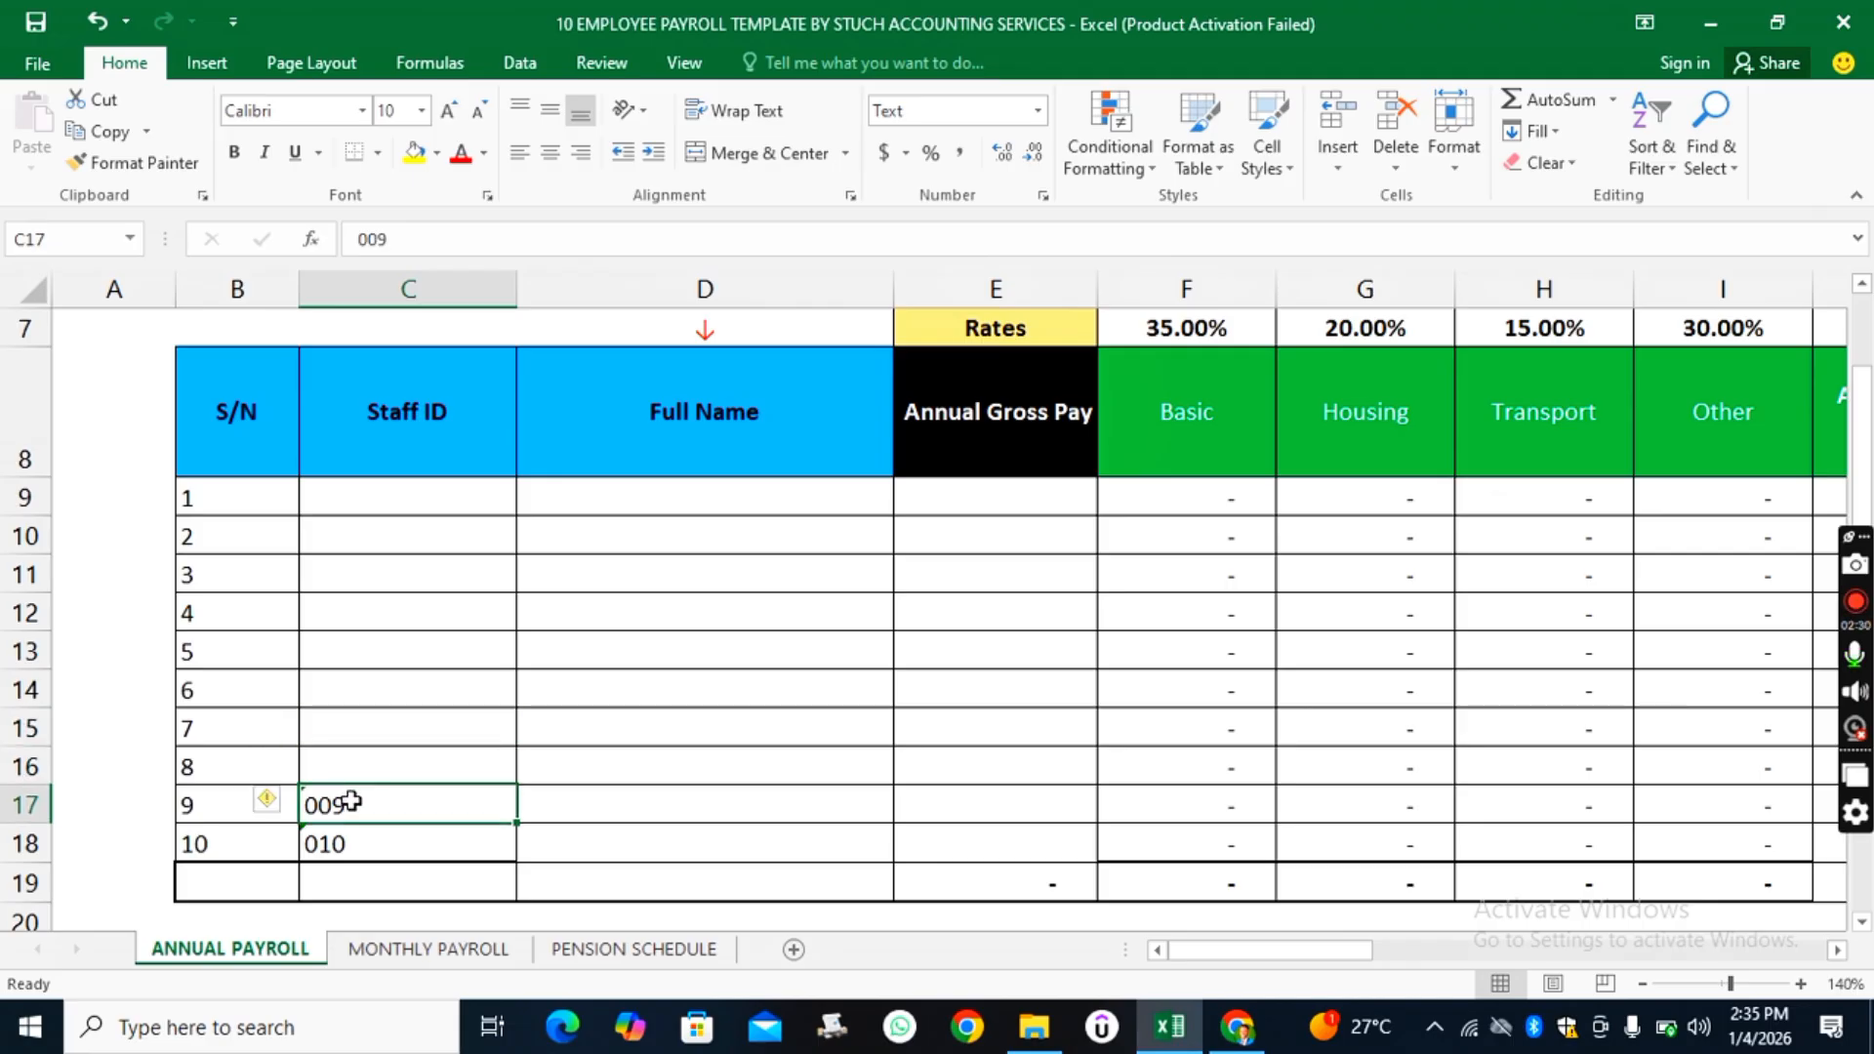
{"action": "key", "text": "Delete"}
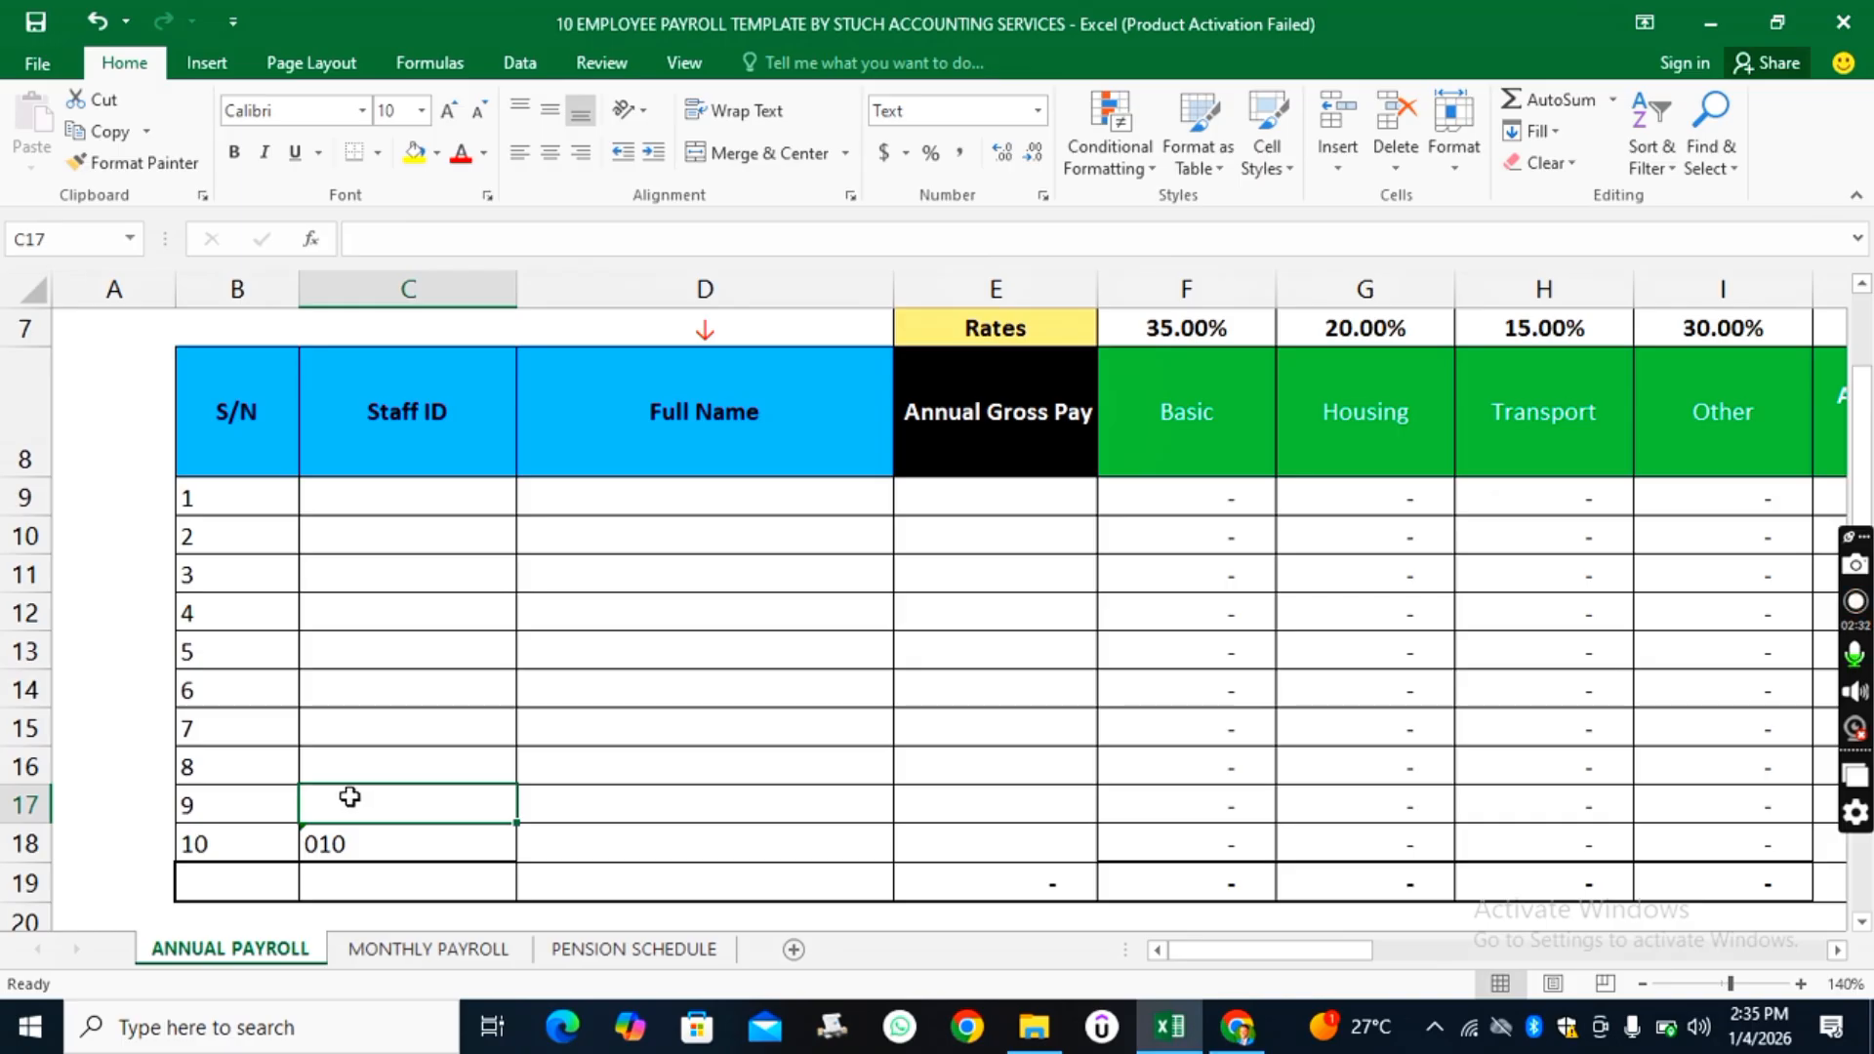
{"action": "left_click", "coordinate": [347, 848]}
{"action": "key", "text": "Delete"}
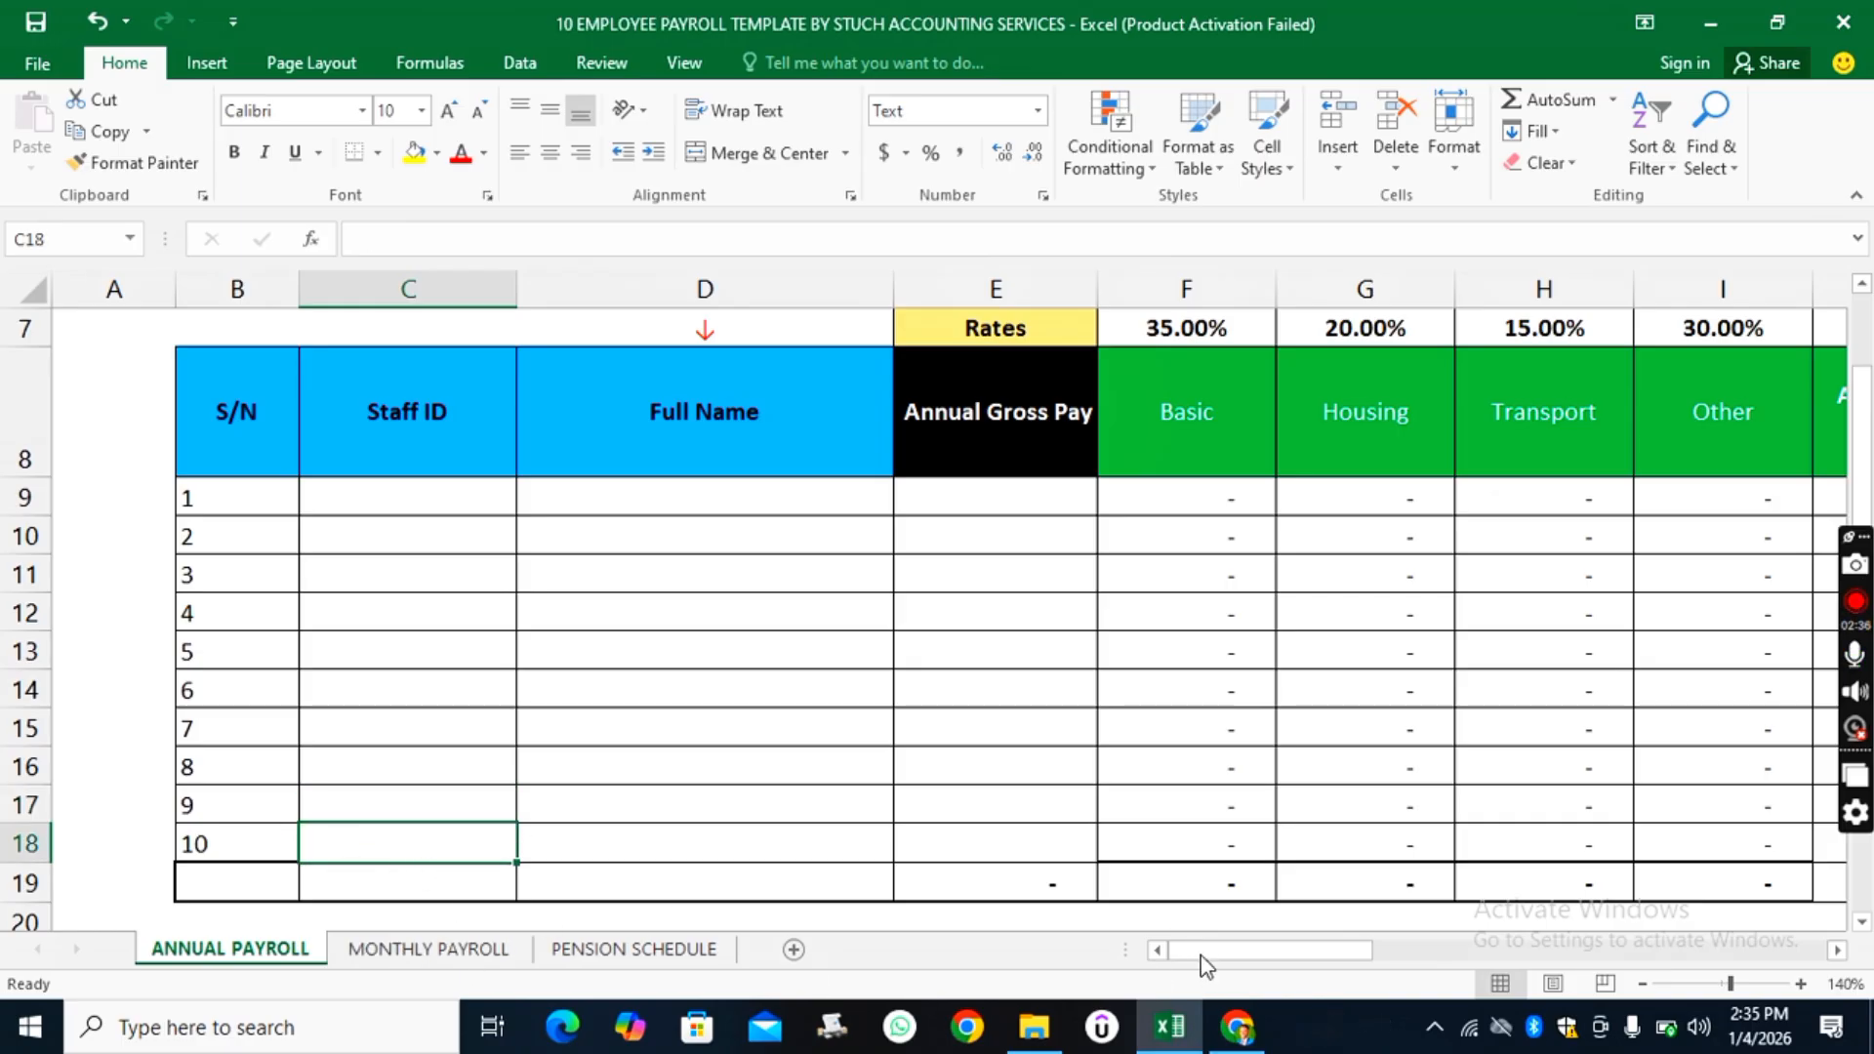
- Review the emptied annual, monthly payroll and pension schedule sheets, and go back to the annual payroll sheet
{"action": "left_click_drag", "start_coordinate": [1202, 954], "coordinate": [553, 846]}
{"action": "left_click", "coordinate": [380, 952]}
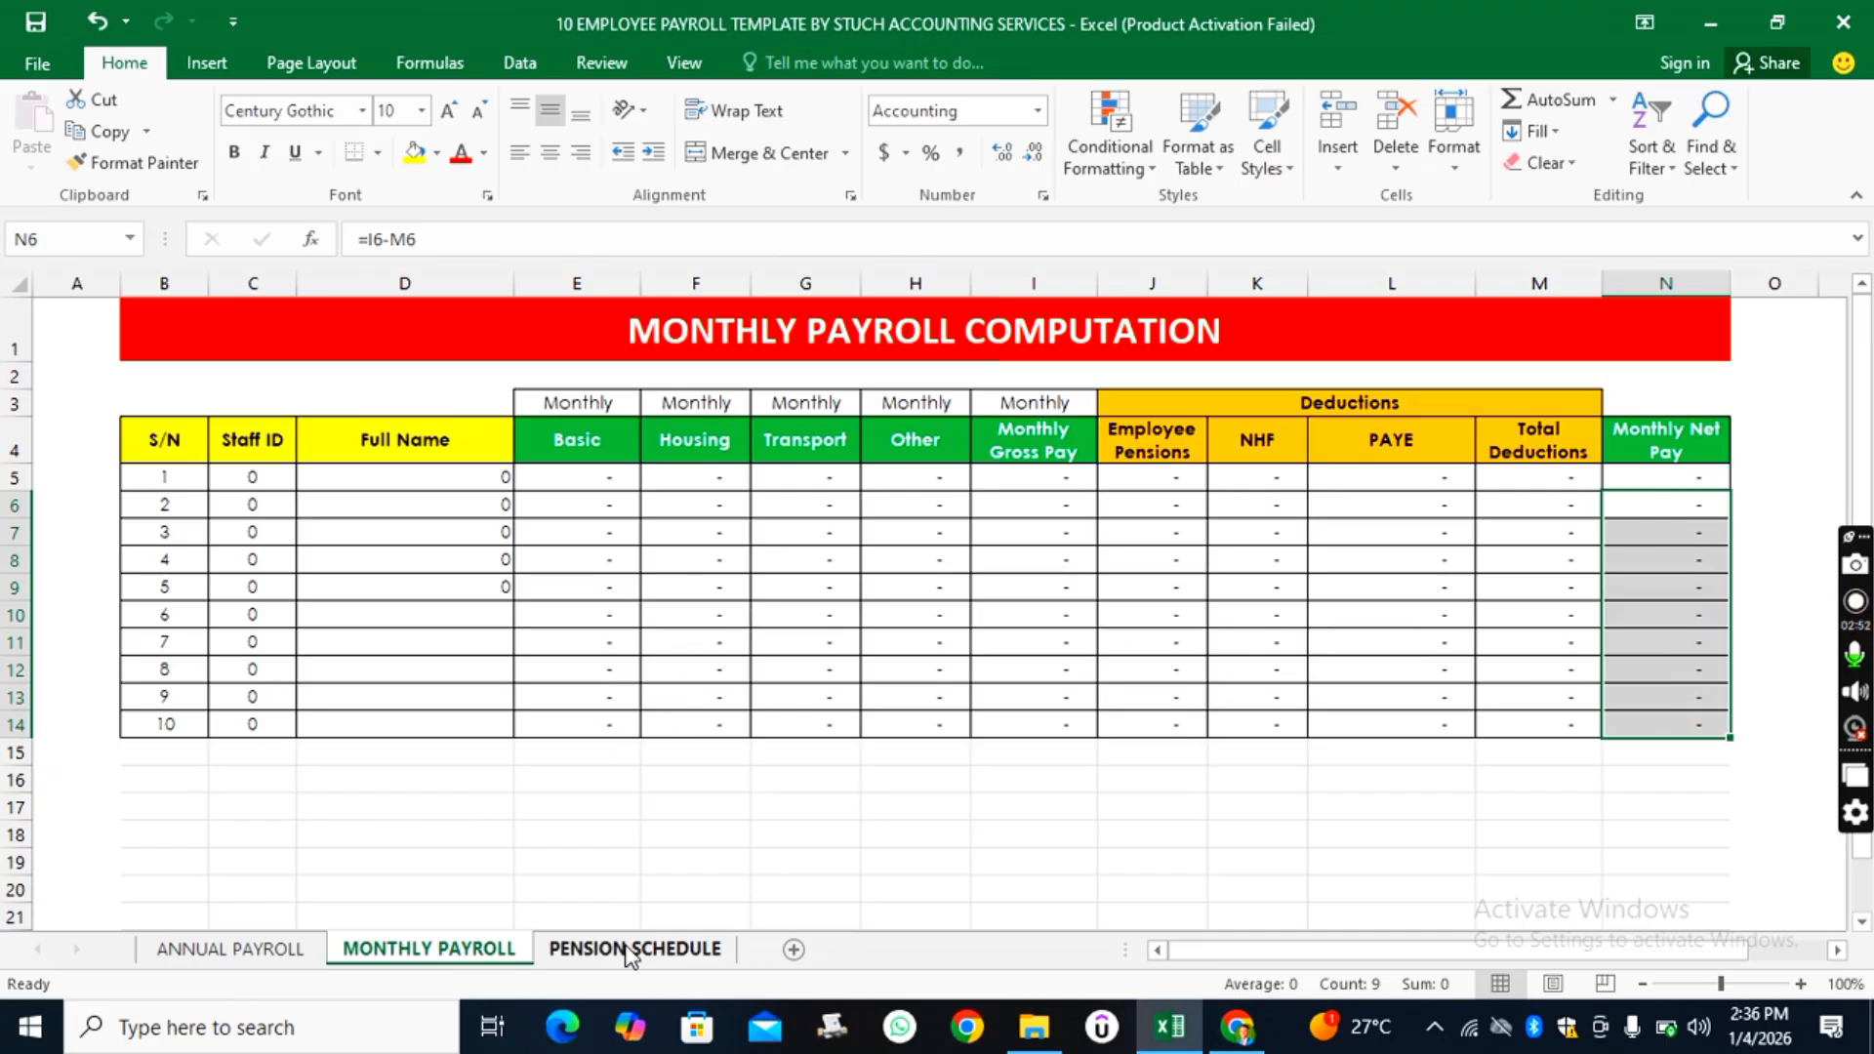
{"action": "left_click", "coordinate": [633, 951]}
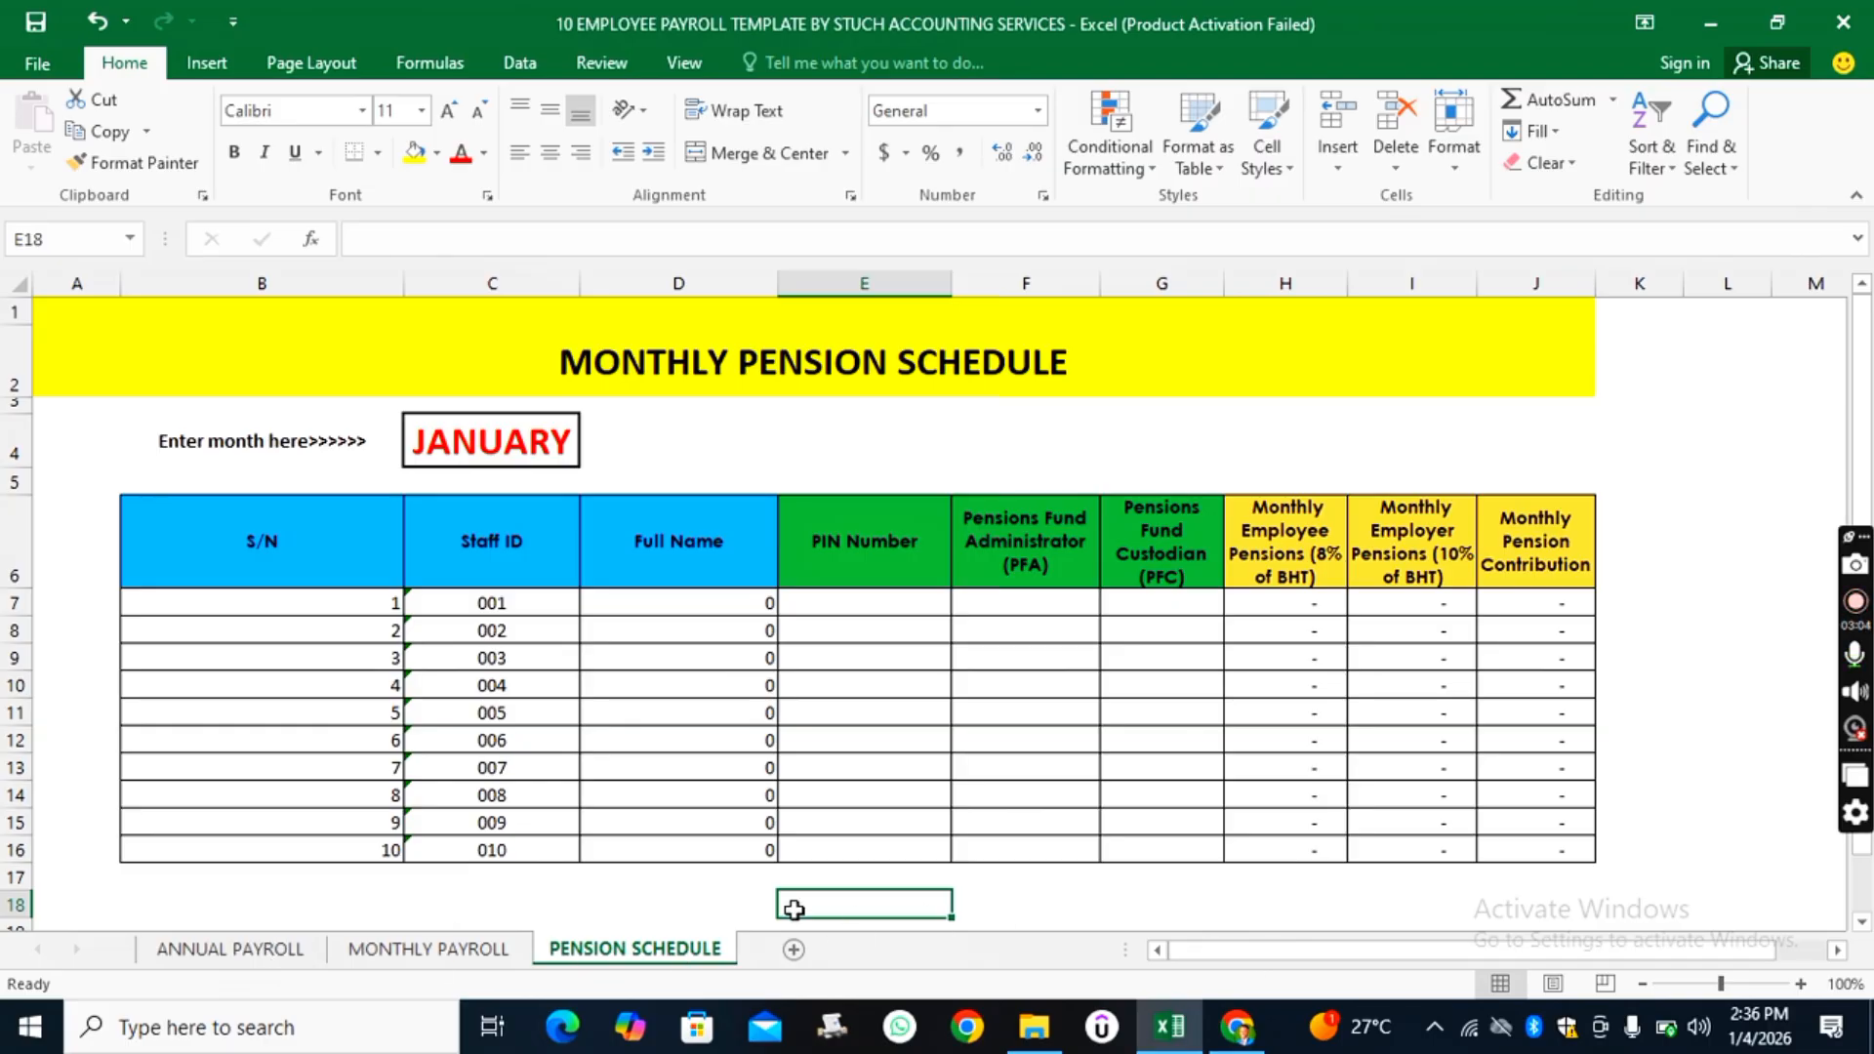
{"action": "left_click", "coordinate": [203, 952]}
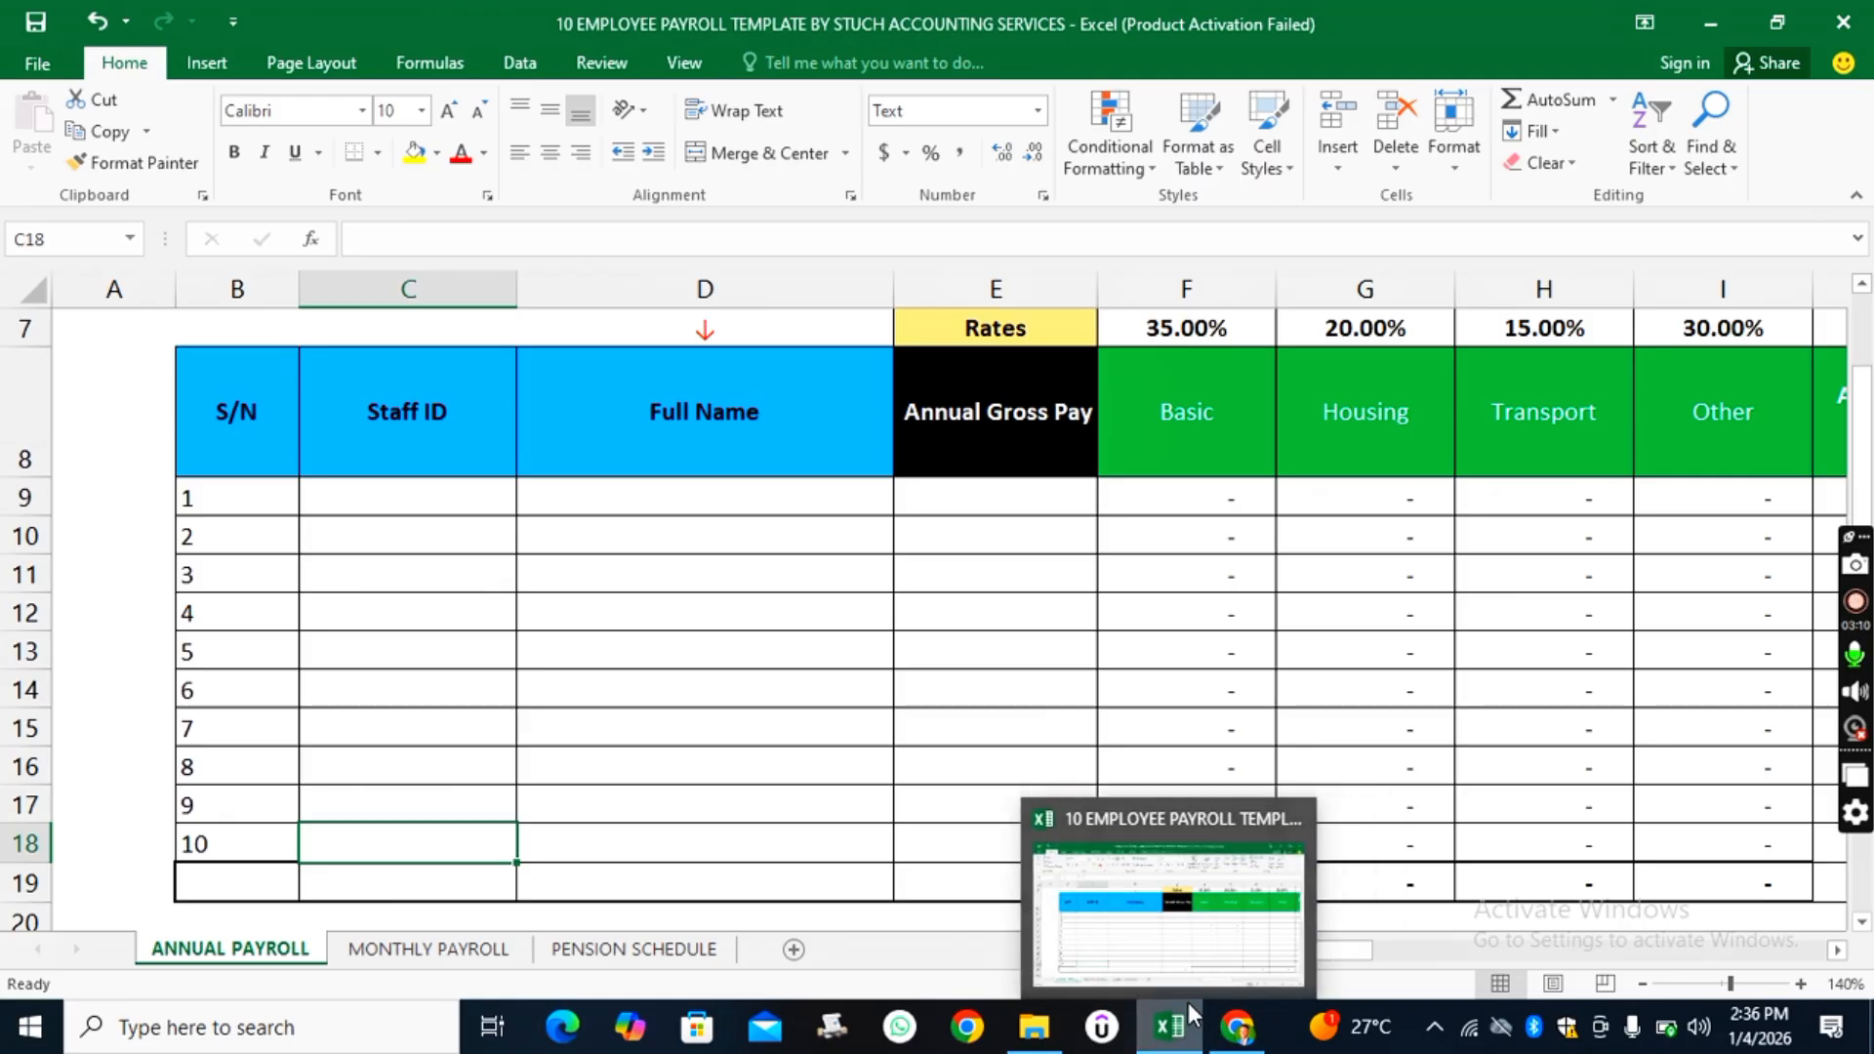
- Switch to the Payroll_Employee_List_Template spreadsheet in Chrome and look through its staff IDs, names and annual salaries down to the last employee
{"action": "mouse_move", "coordinate": [1242, 1028]}
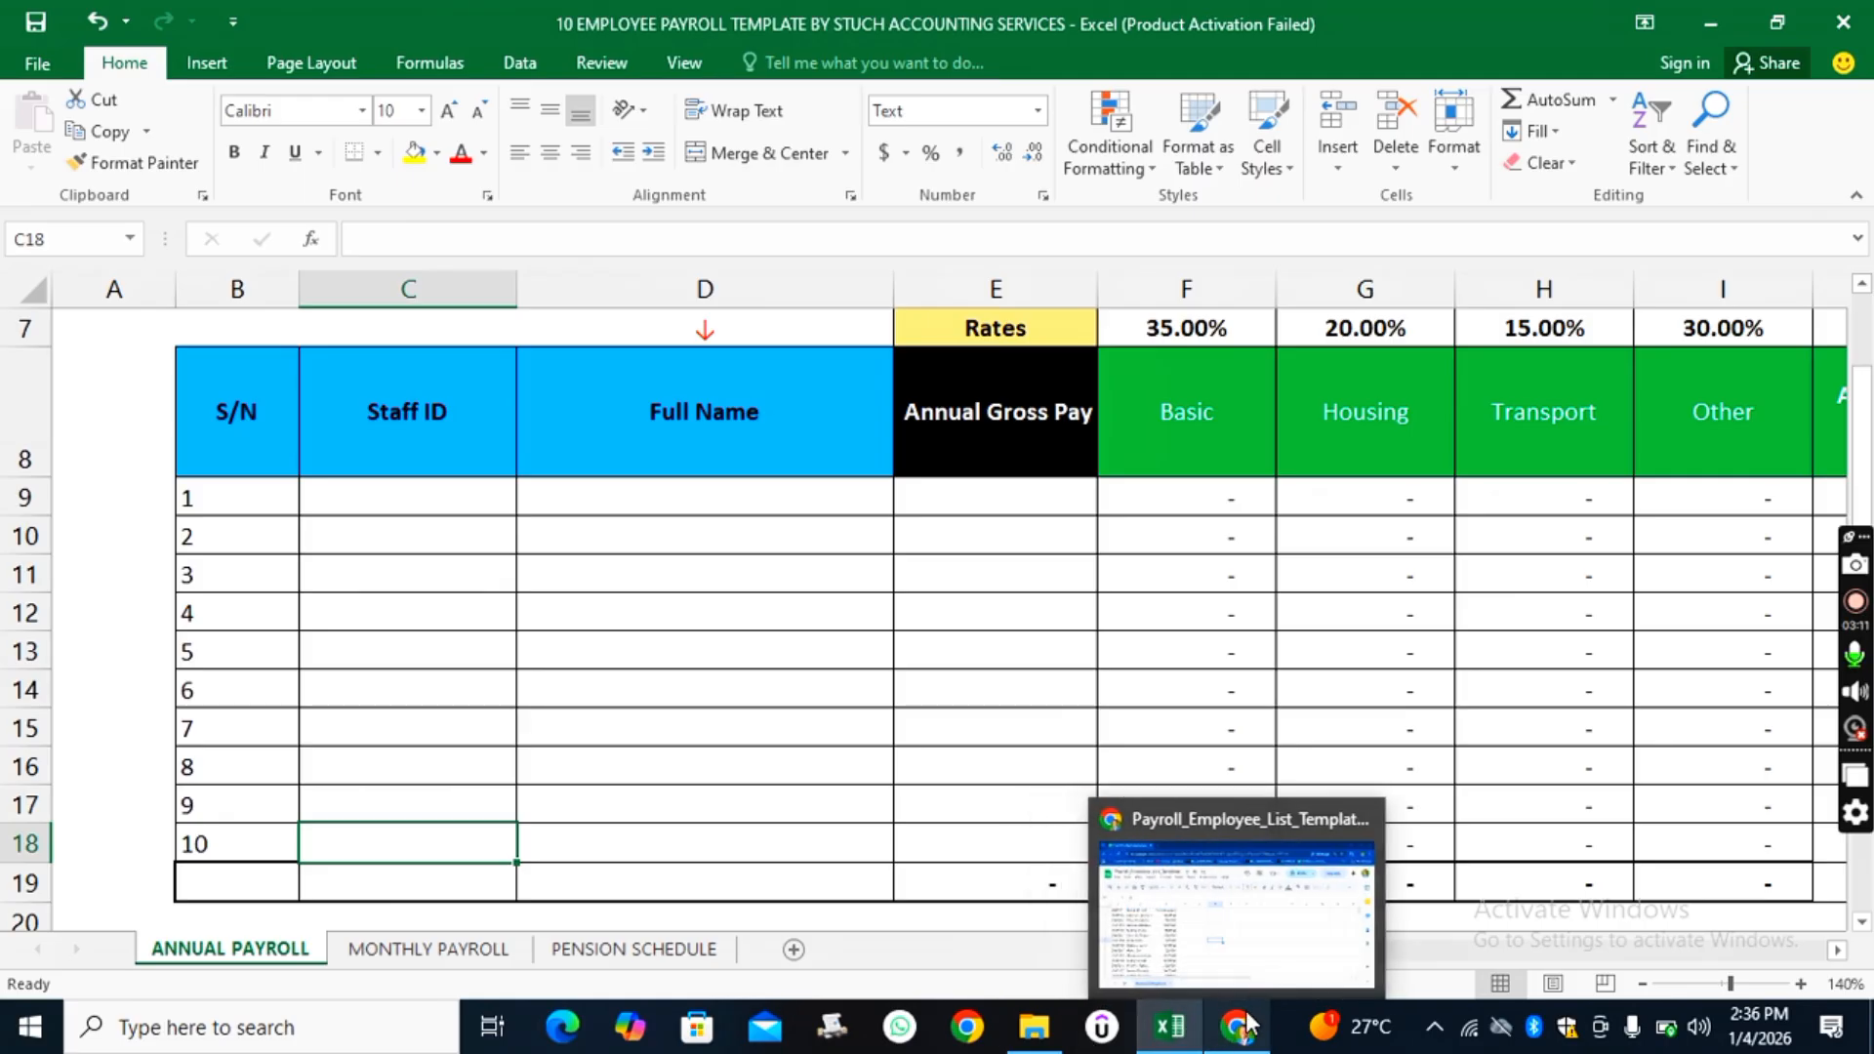
{"action": "left_click", "coordinate": [1257, 927]}
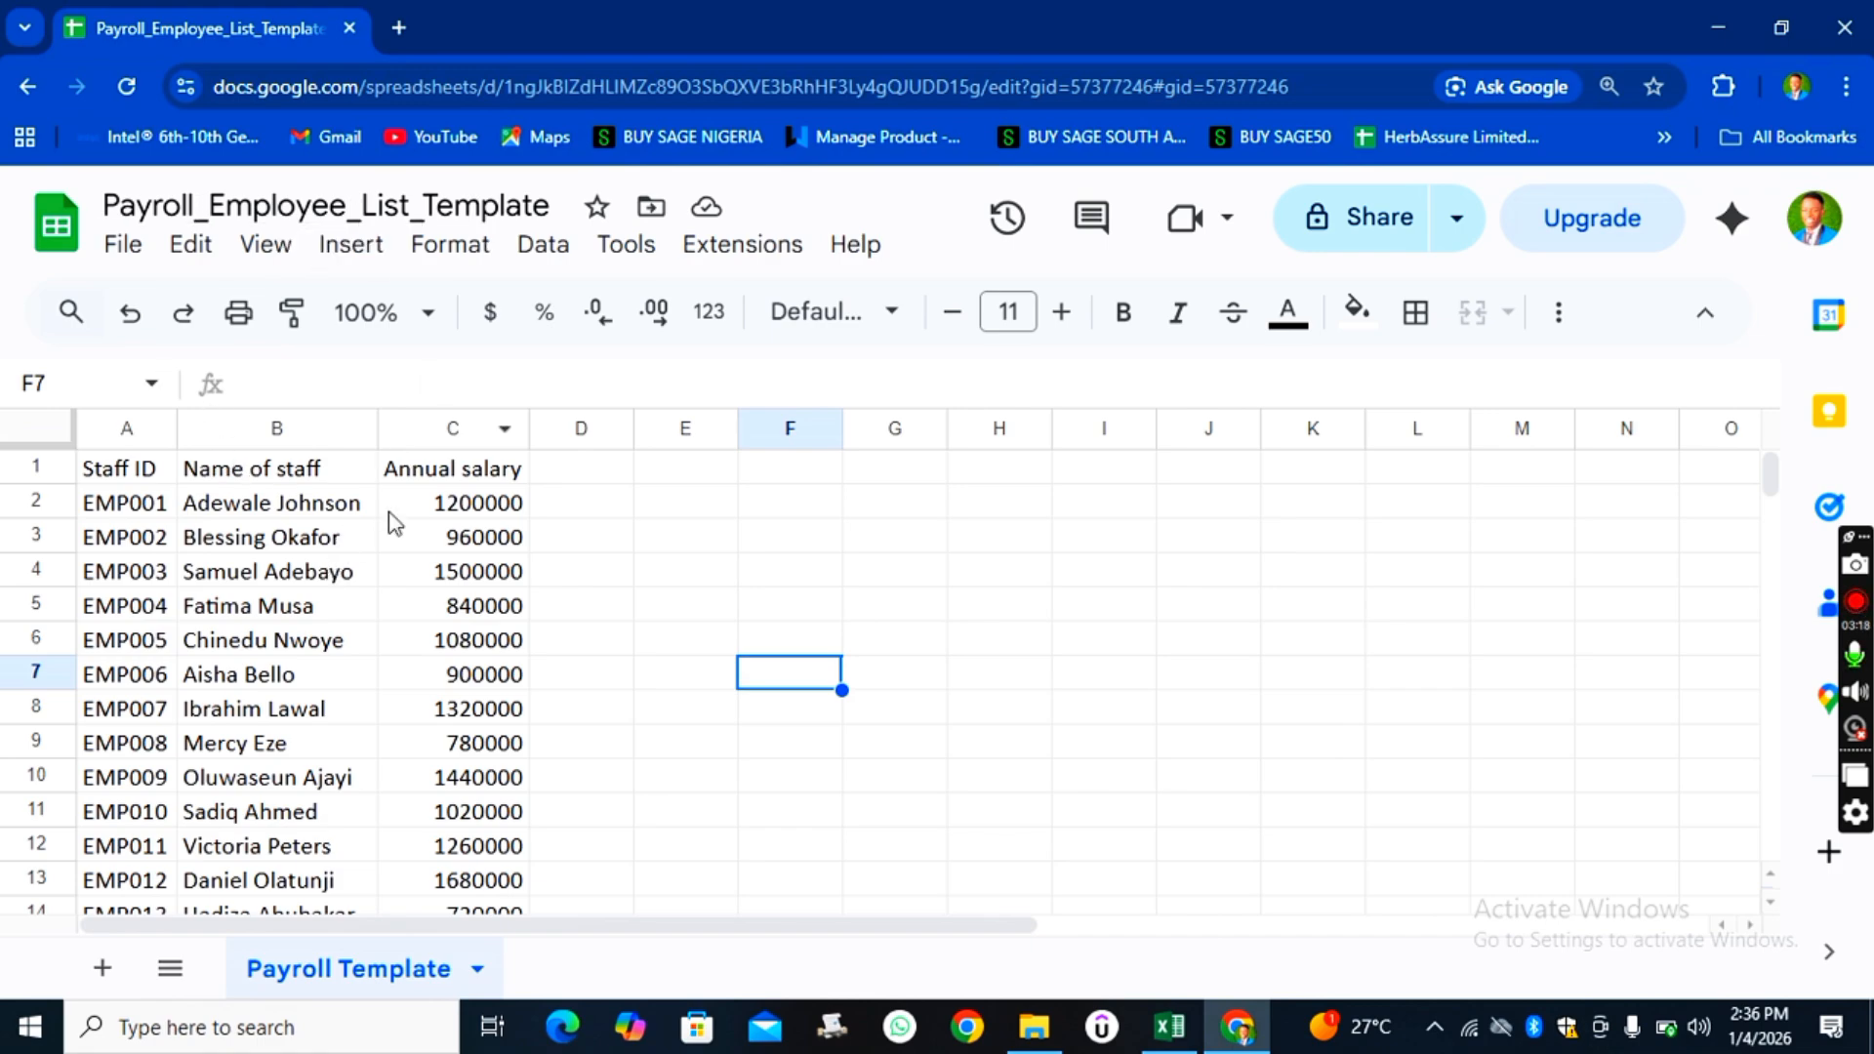
{"action": "scroll", "coordinate": [374, 571], "scroll_direction": "down", "scroll_amount": 7}
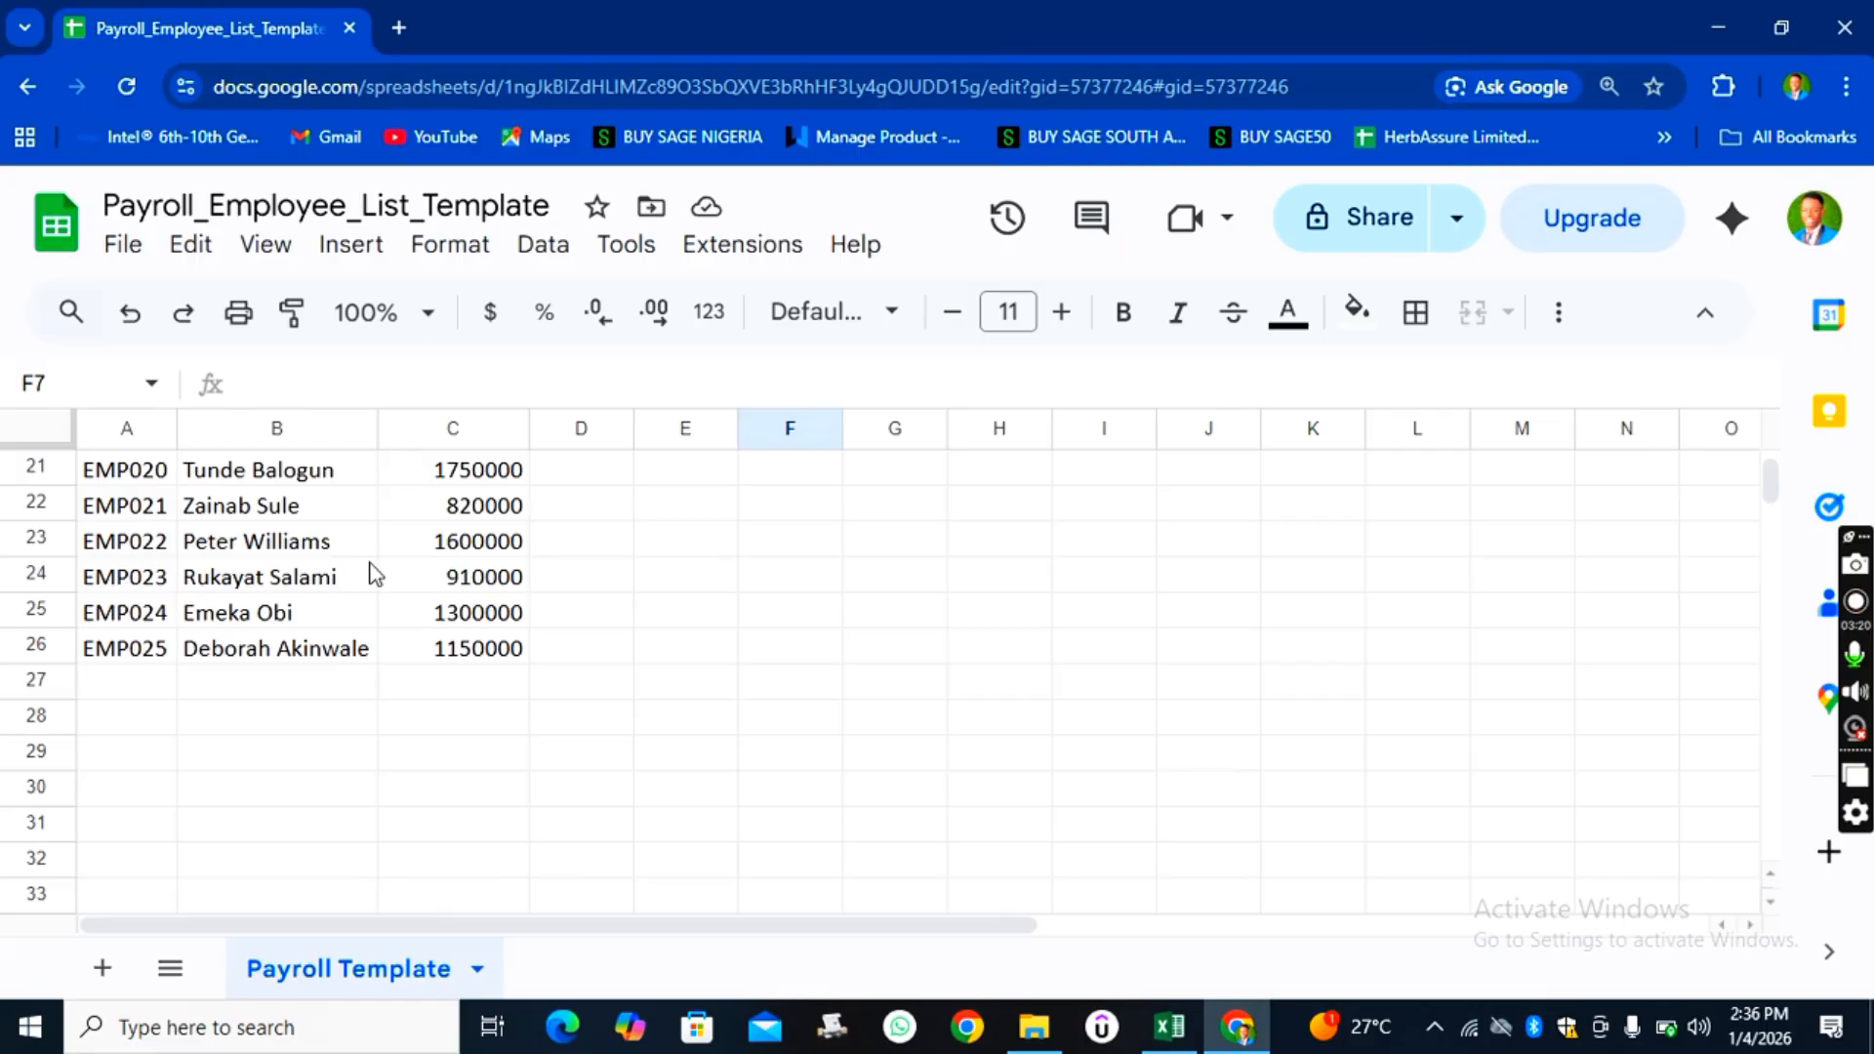
{"action": "scroll", "coordinate": [374, 574], "scroll_direction": "up", "scroll_amount": 7}
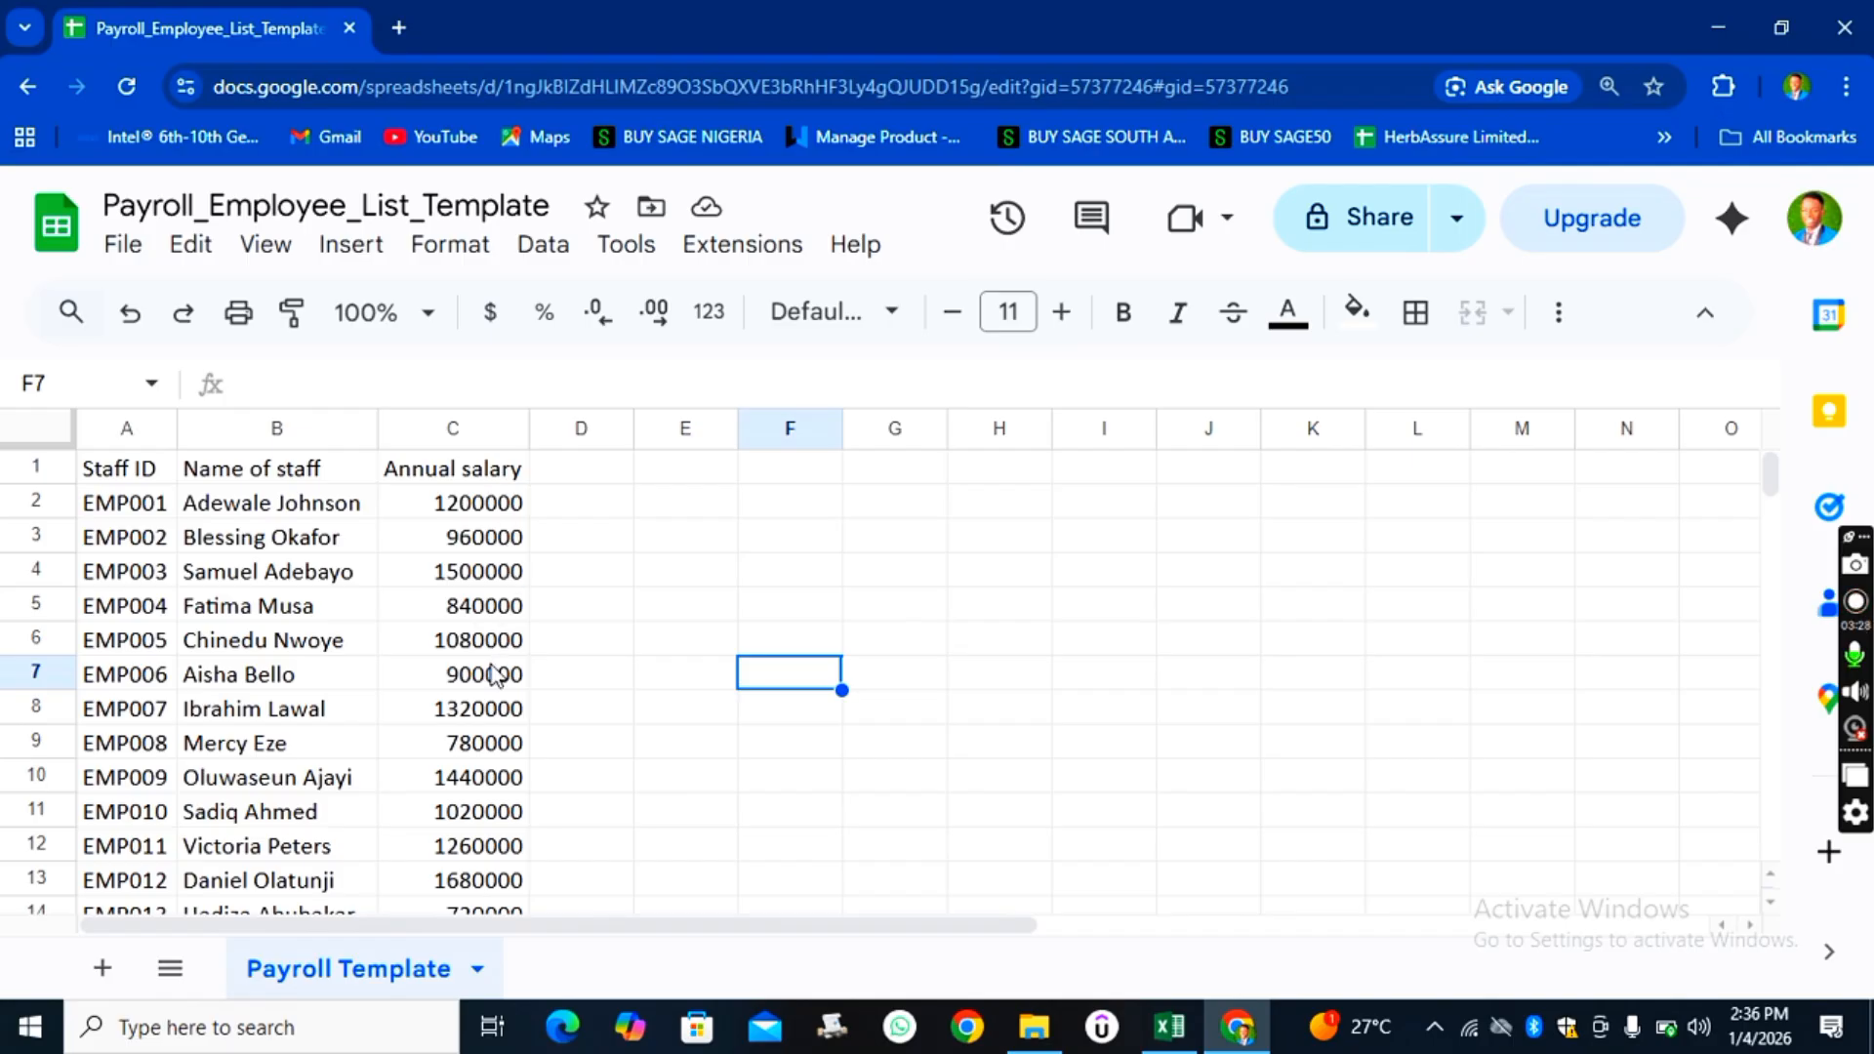
{"action": "scroll", "coordinate": [491, 673], "scroll_direction": "down", "scroll_amount": 7}
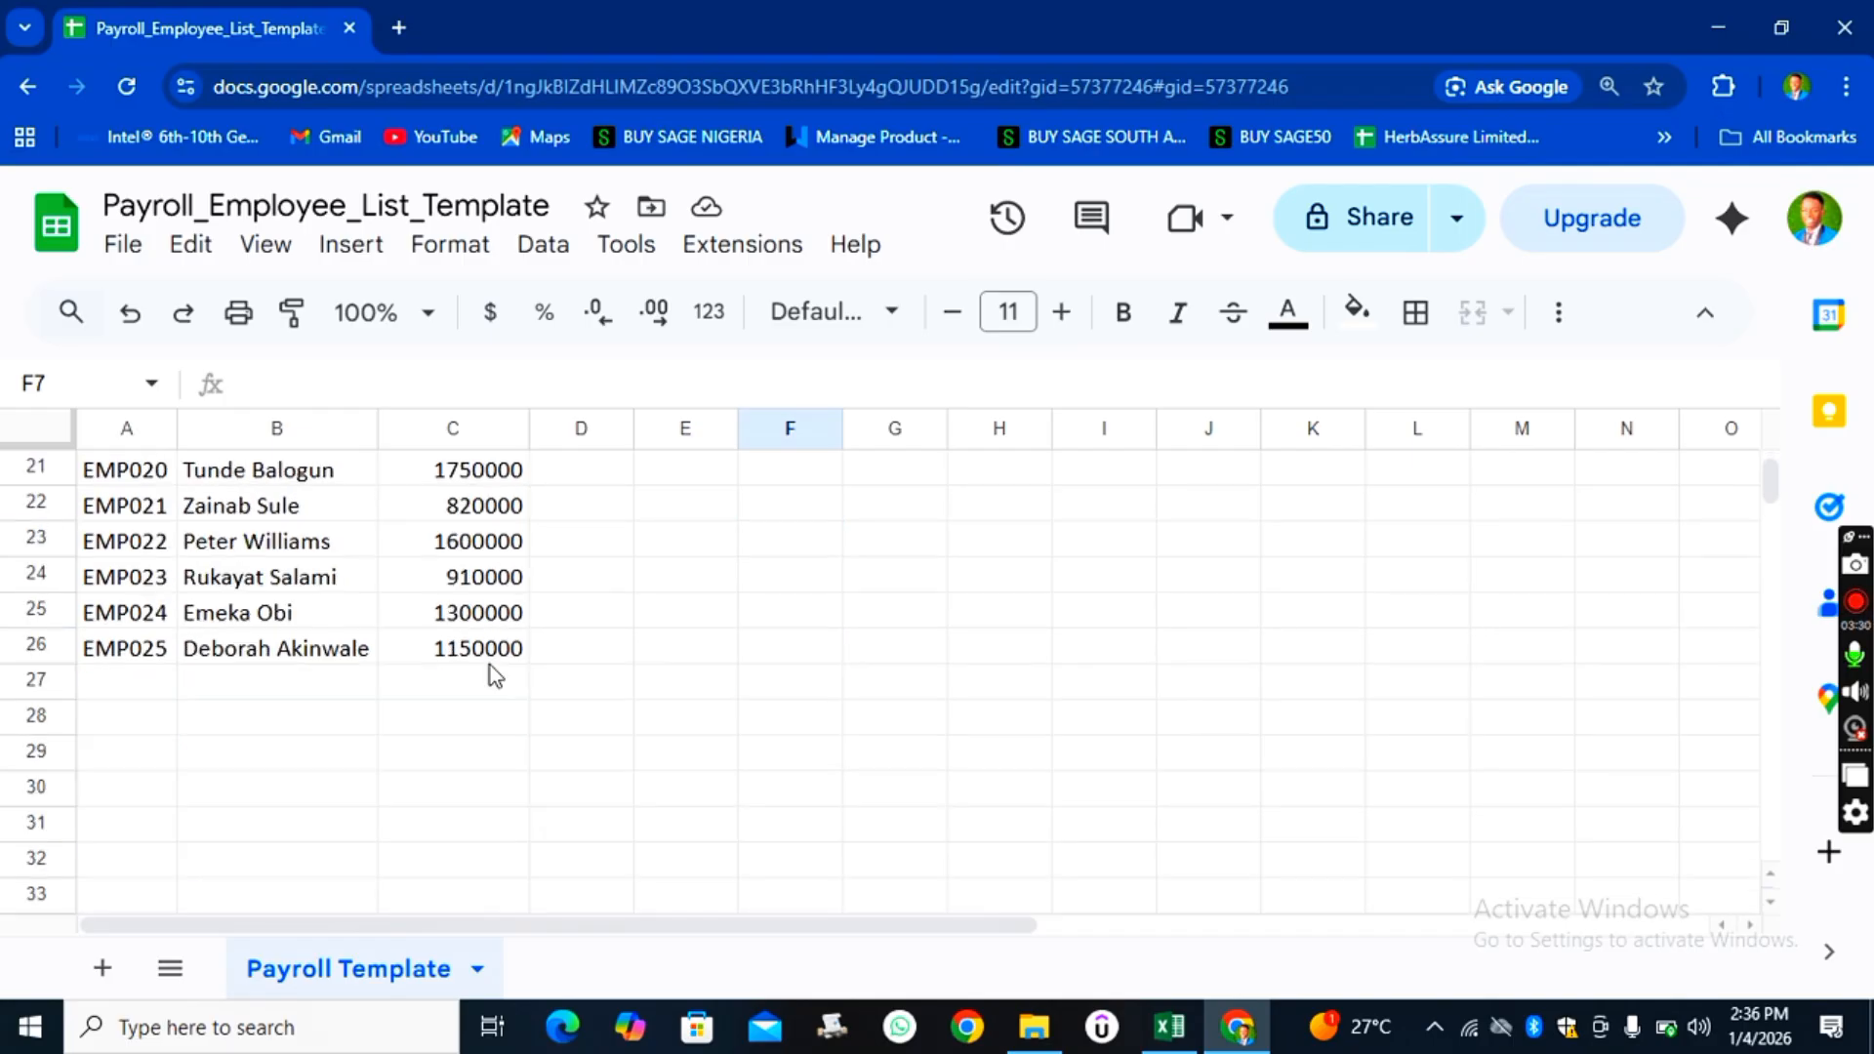
{"action": "scroll", "coordinate": [490, 666], "scroll_direction": "up", "scroll_amount": 7}
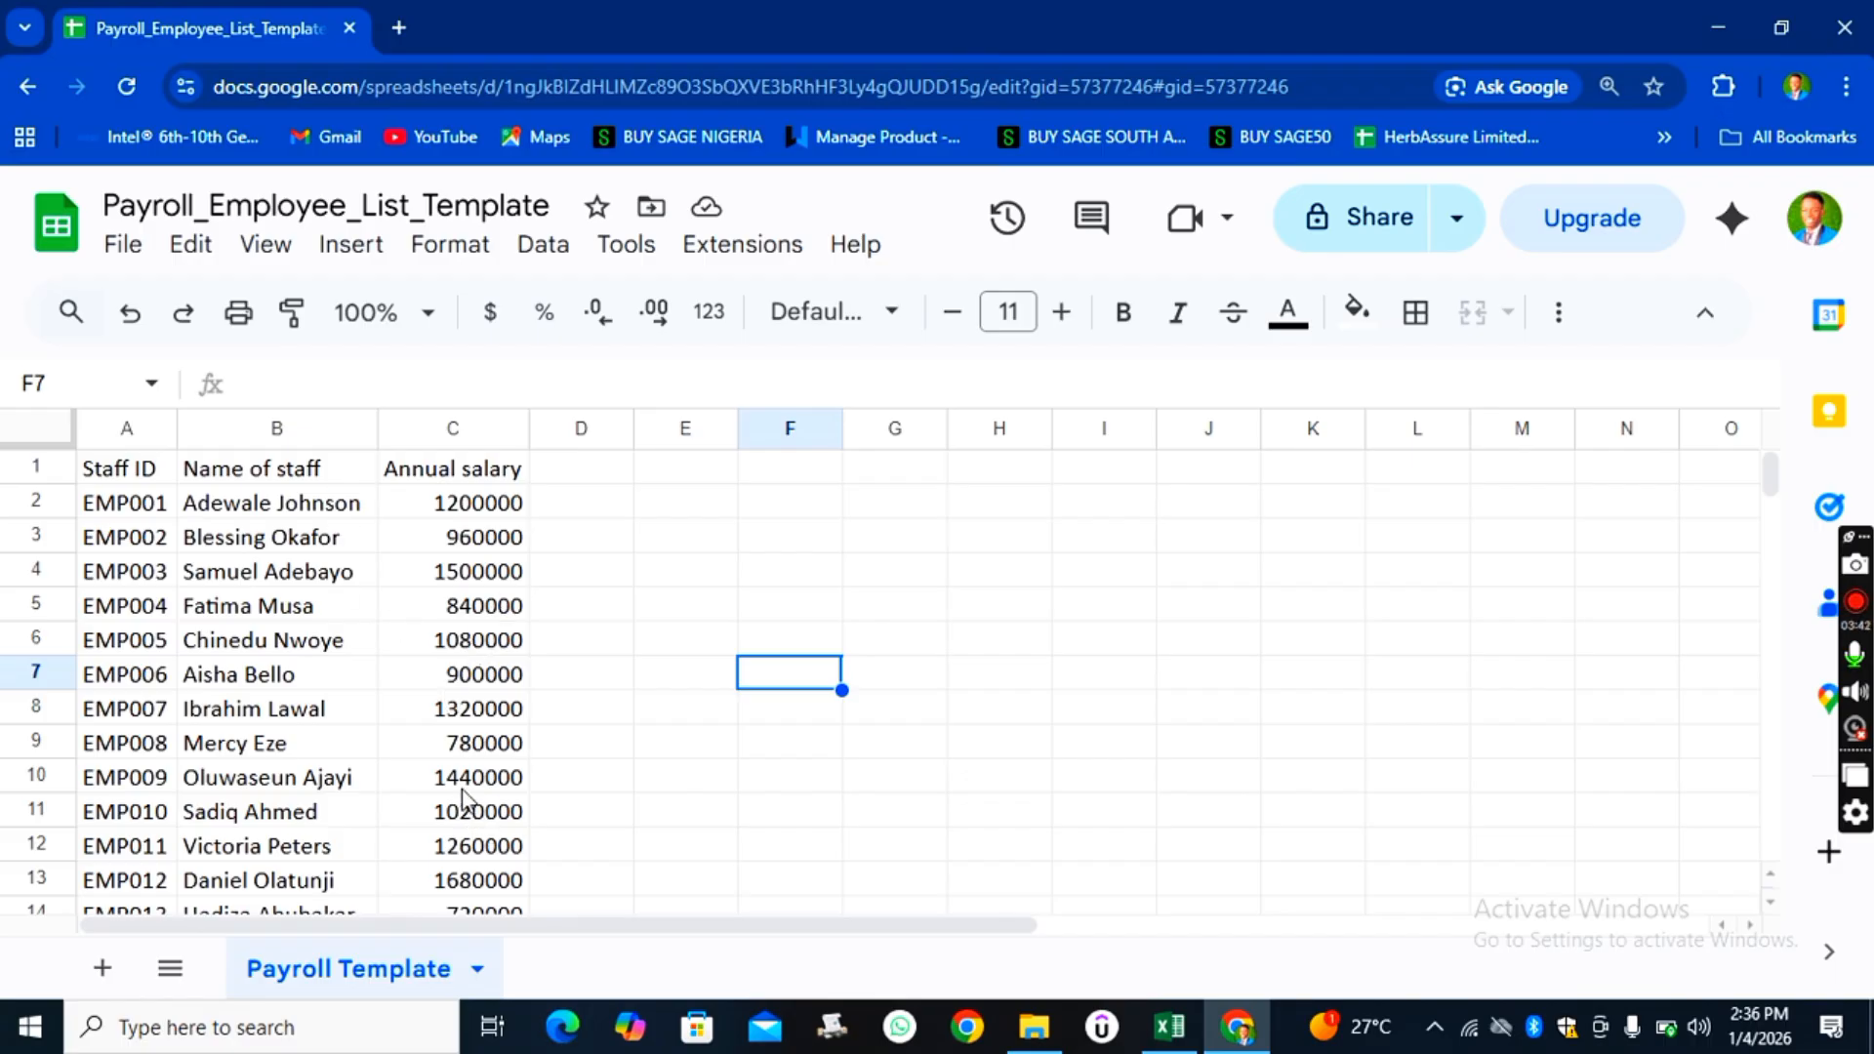
- Switch back to the Excel payroll template and review the ten empty employee rows of the annual payroll sheet
{"action": "left_click", "coordinate": [1170, 1027]}
{"action": "scroll", "coordinate": [672, 539], "scroll_direction": "up", "scroll_amount": 2}
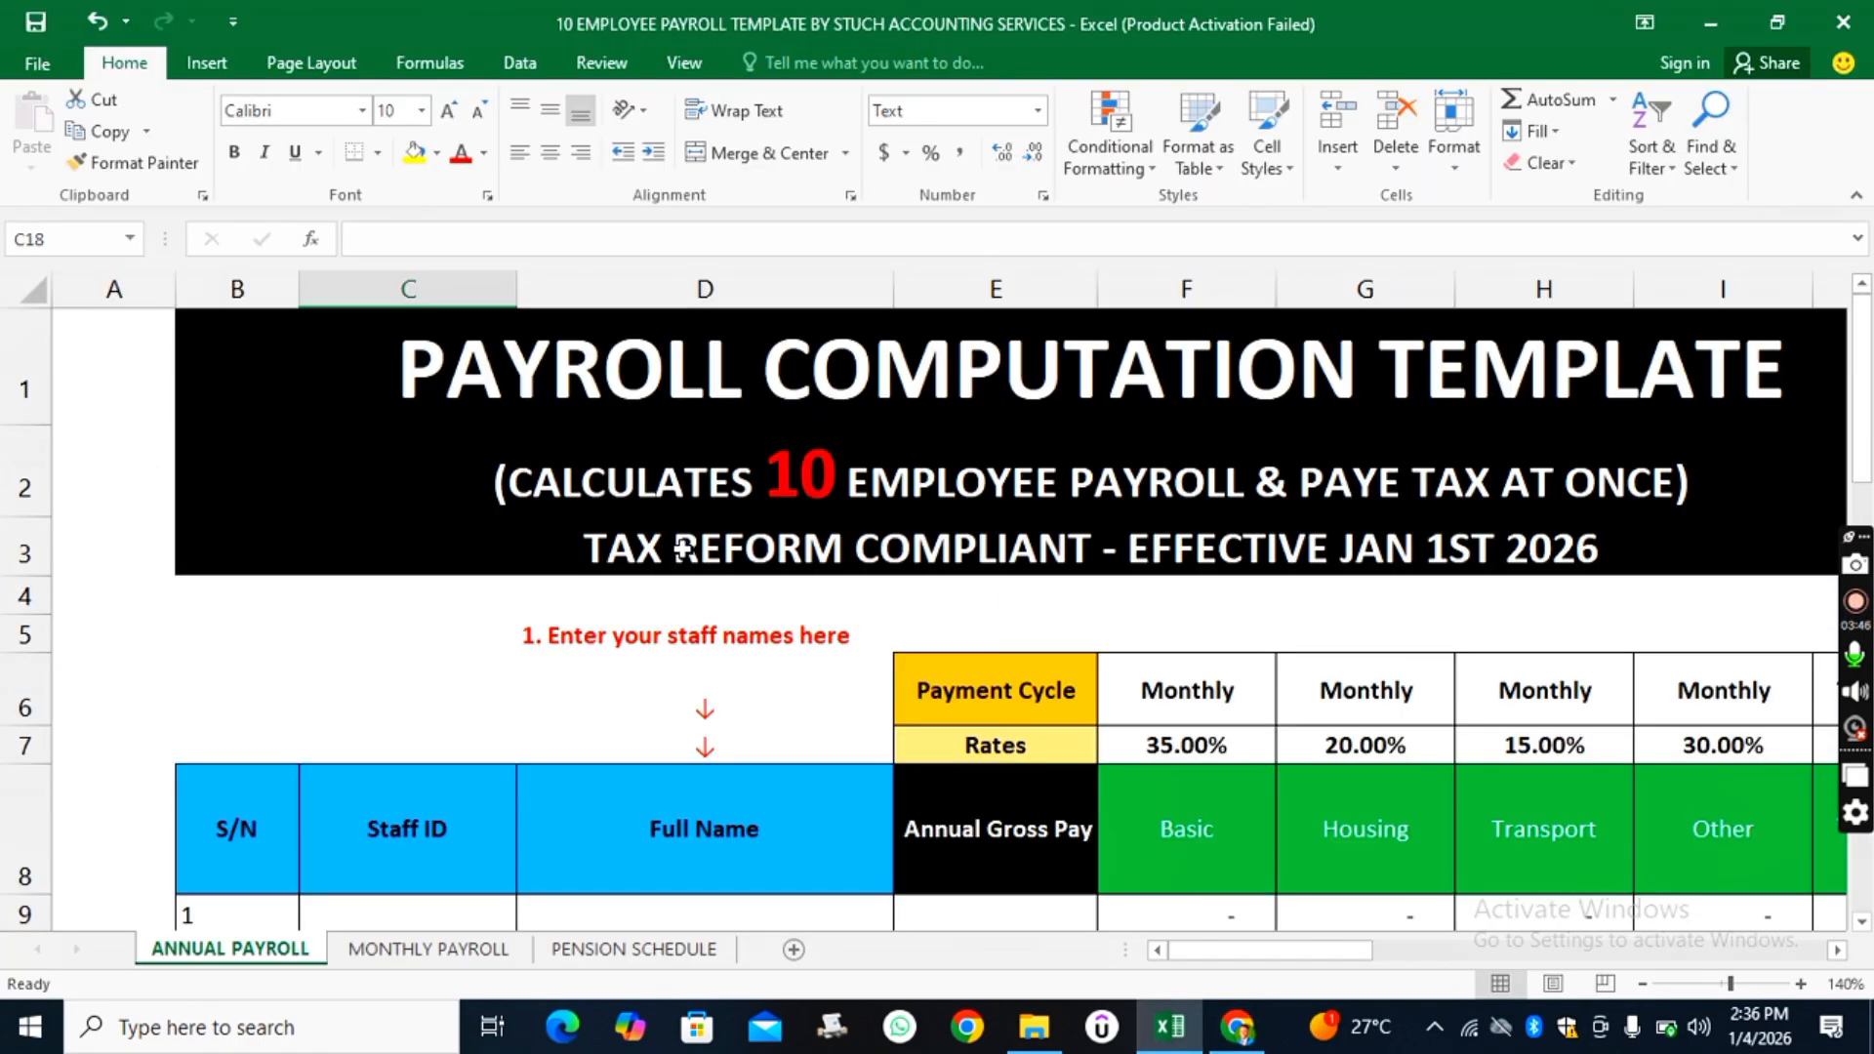
{"action": "scroll", "coordinate": [683, 549], "scroll_direction": "down", "scroll_amount": 3}
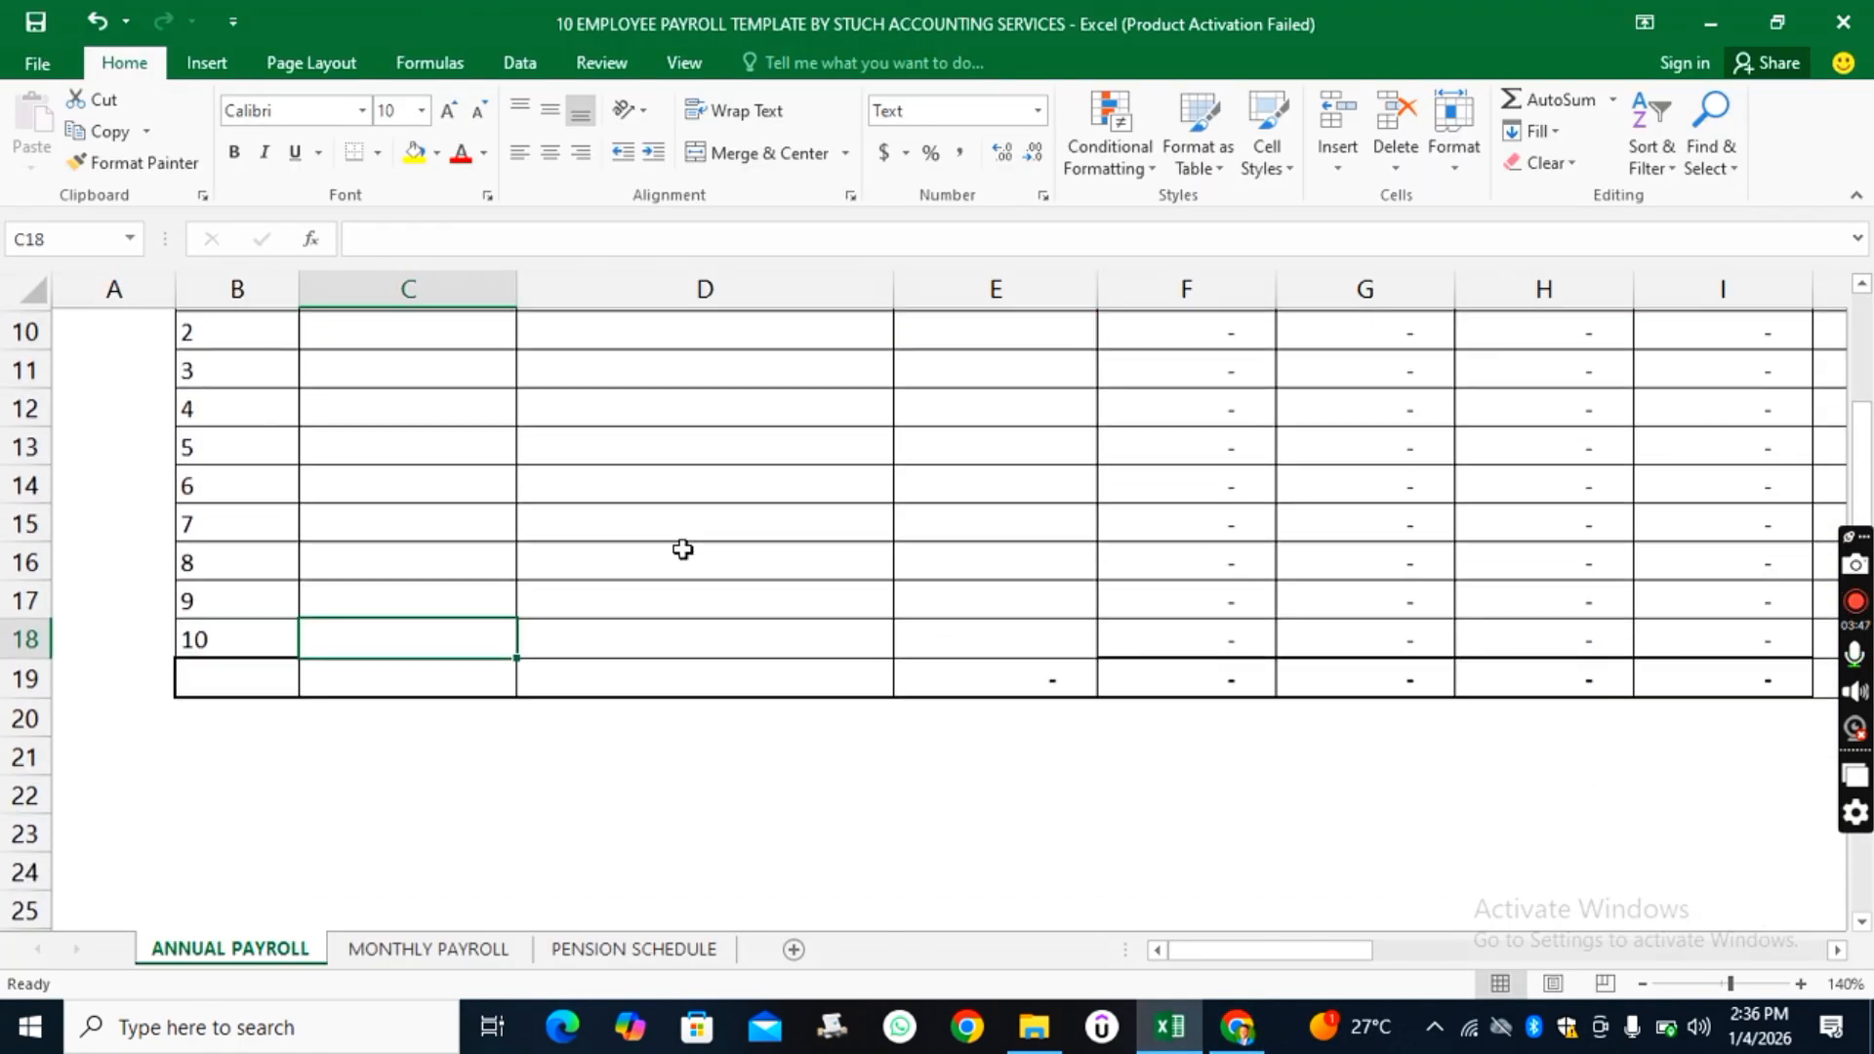
{"action": "scroll", "coordinate": [724, 606], "scroll_direction": "up", "scroll_amount": 1}
{"action": "scroll", "coordinate": [719, 603], "scroll_direction": "up", "scroll_amount": 1}
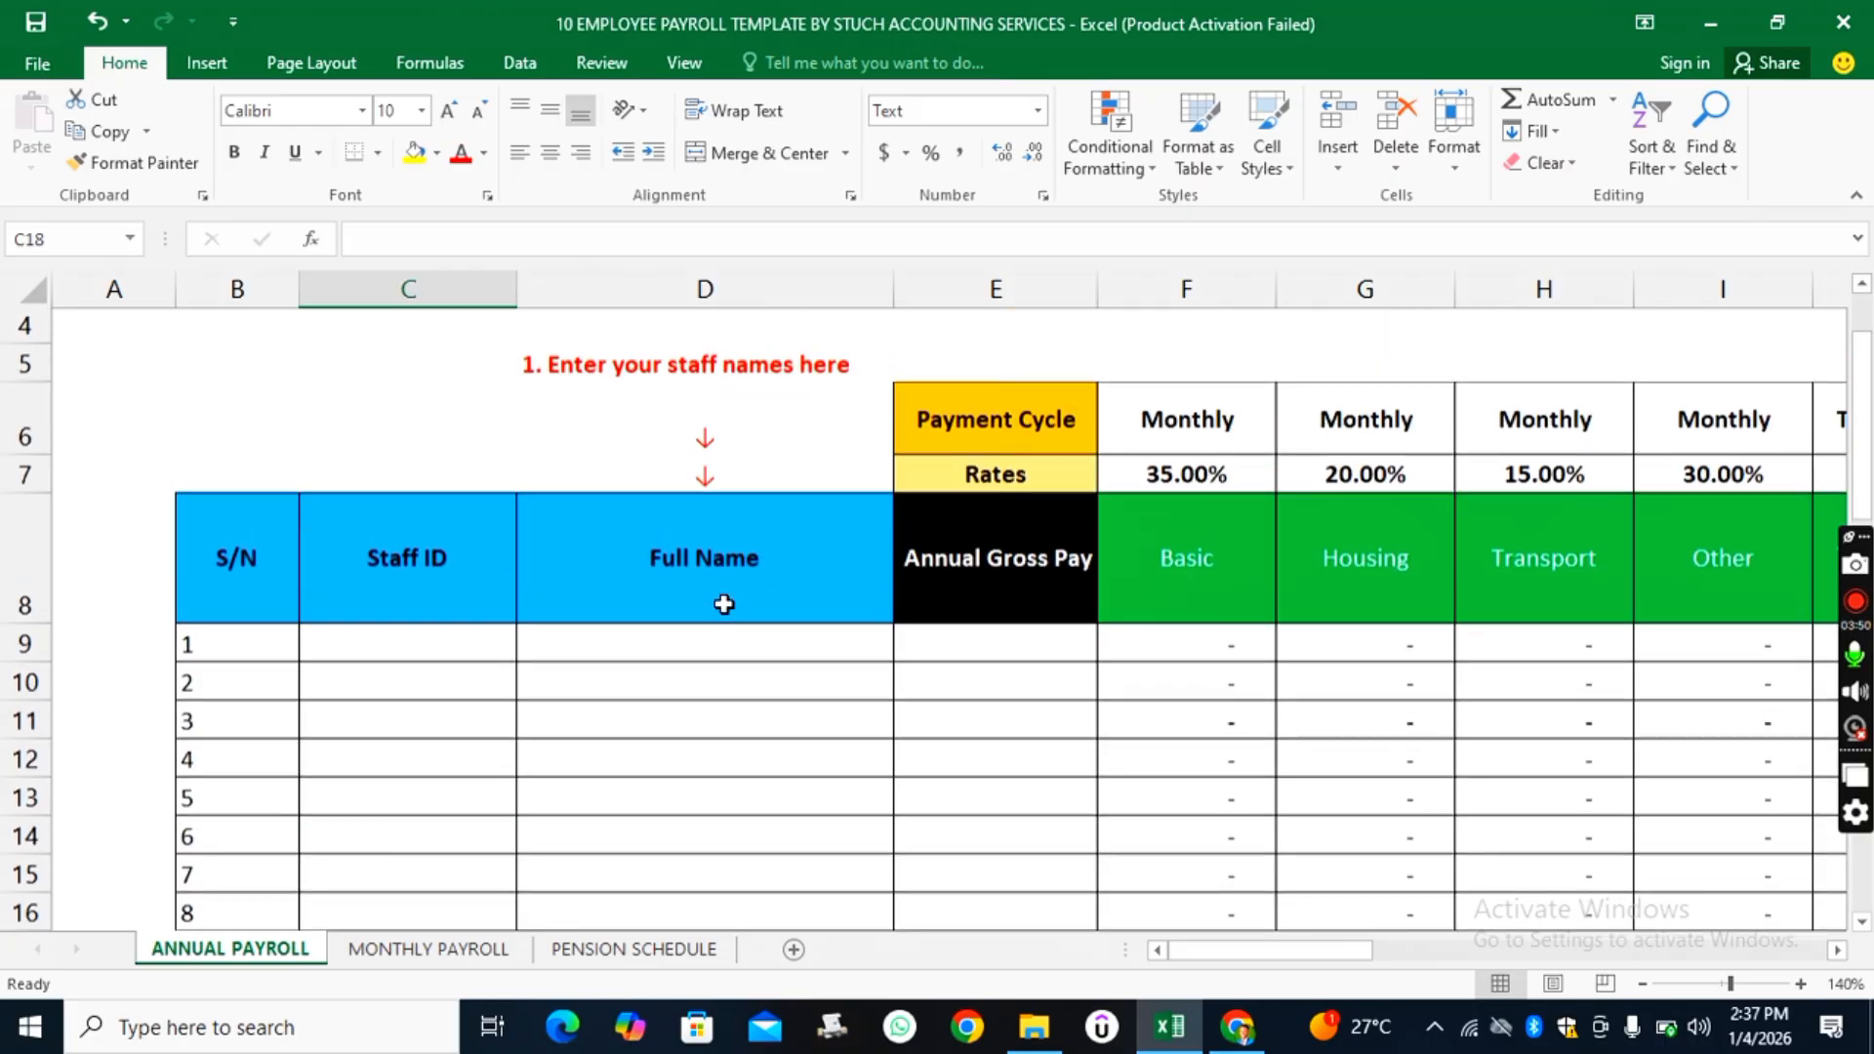
{"action": "scroll", "coordinate": [723, 605], "scroll_direction": "down", "scroll_amount": 1}
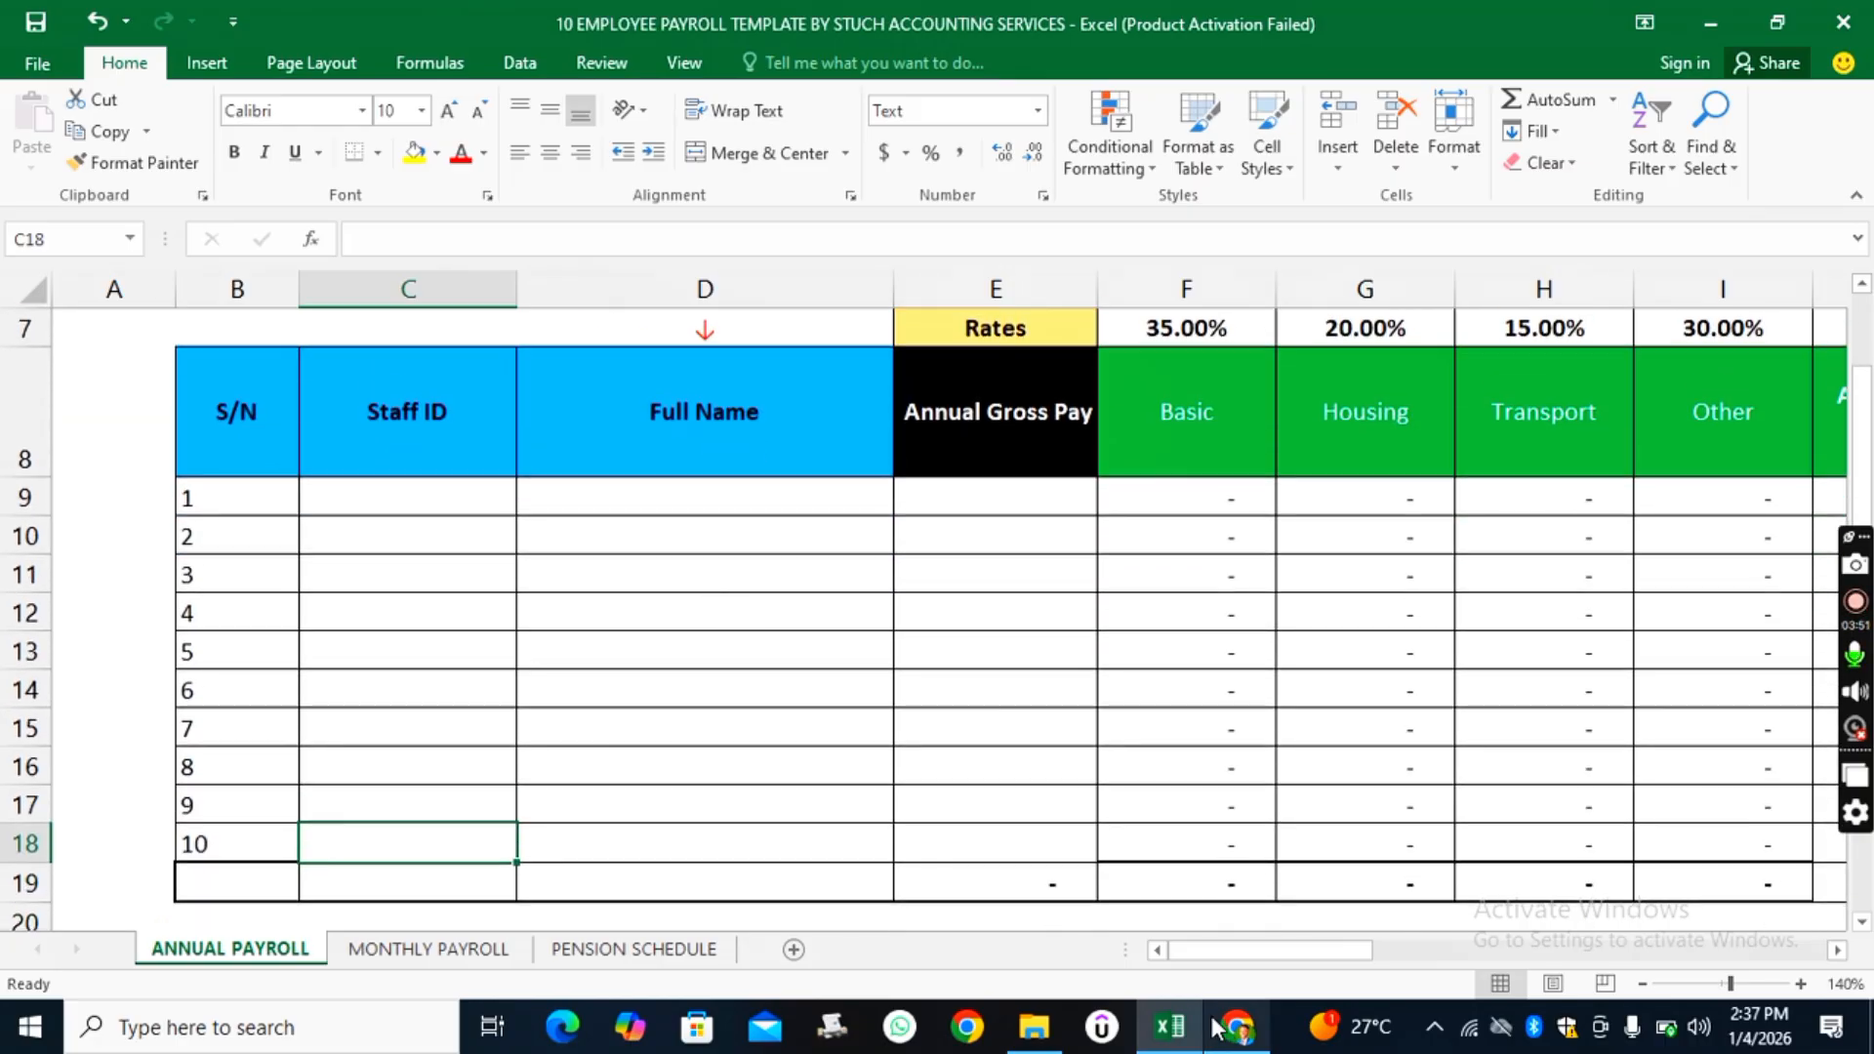
- Switch to the Payroll_Employee_List_Template spreadsheet in Chrome and copy the staff IDs, names and annual salaries in A2:C10
{"action": "mouse_move", "coordinate": [1235, 1035]}
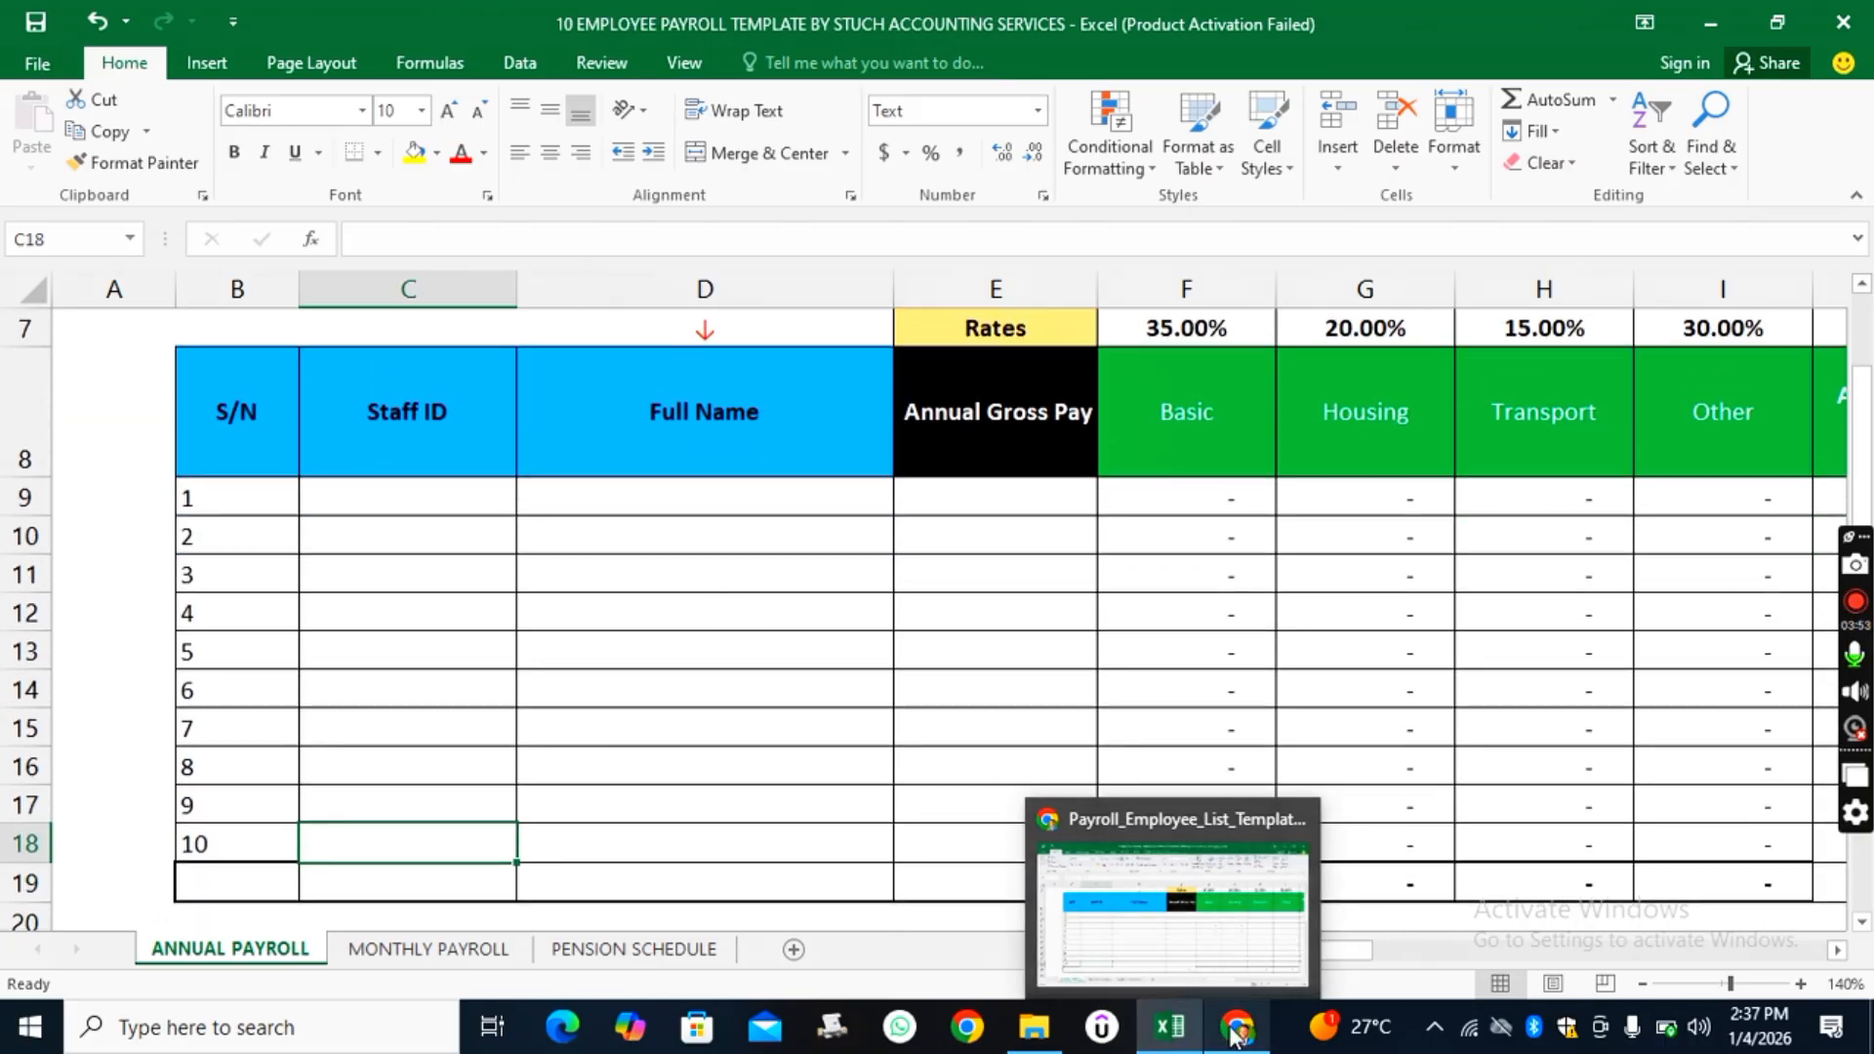
{"action": "left_click", "coordinate": [1172, 908]}
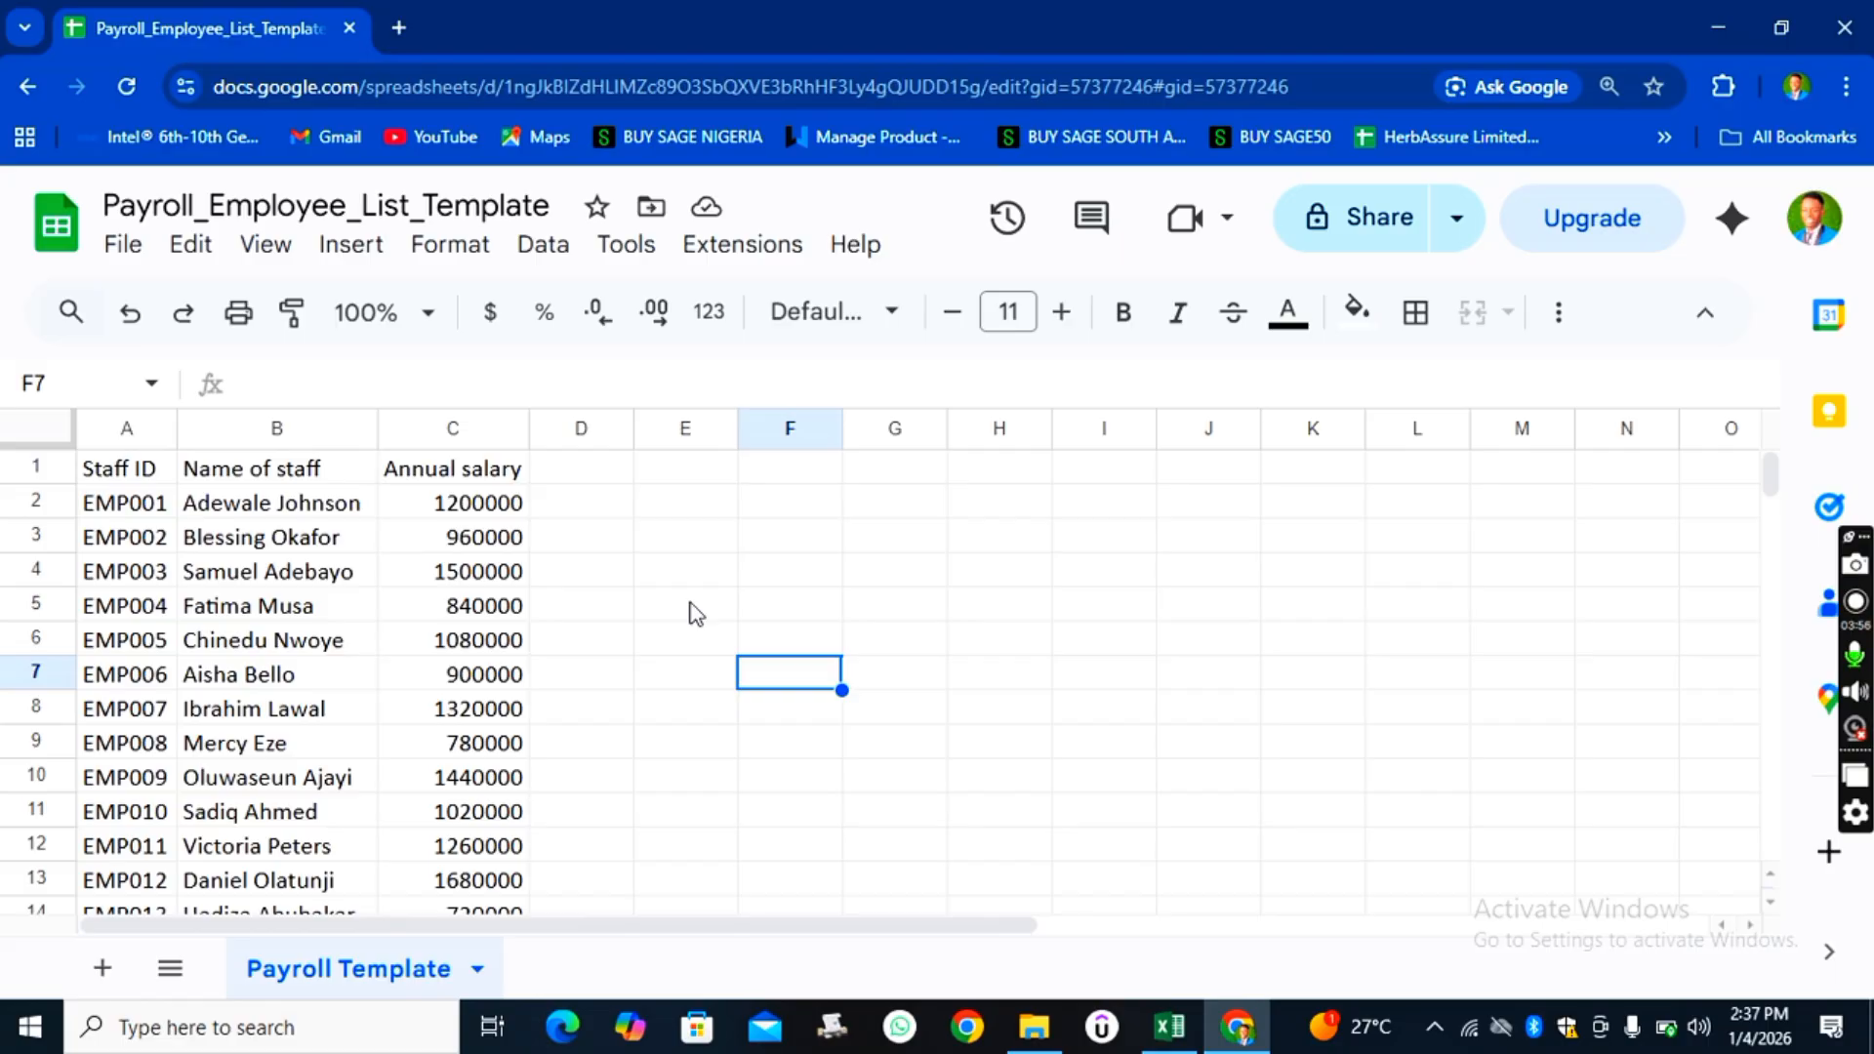
{"action": "scroll", "coordinate": [677, 606], "scroll_direction": "down", "scroll_amount": 1}
{"action": "scroll", "coordinate": [674, 602], "scroll_direction": "up", "scroll_amount": 1}
{"action": "key", "text": "Down"}
{"action": "key", "text": "Left"}
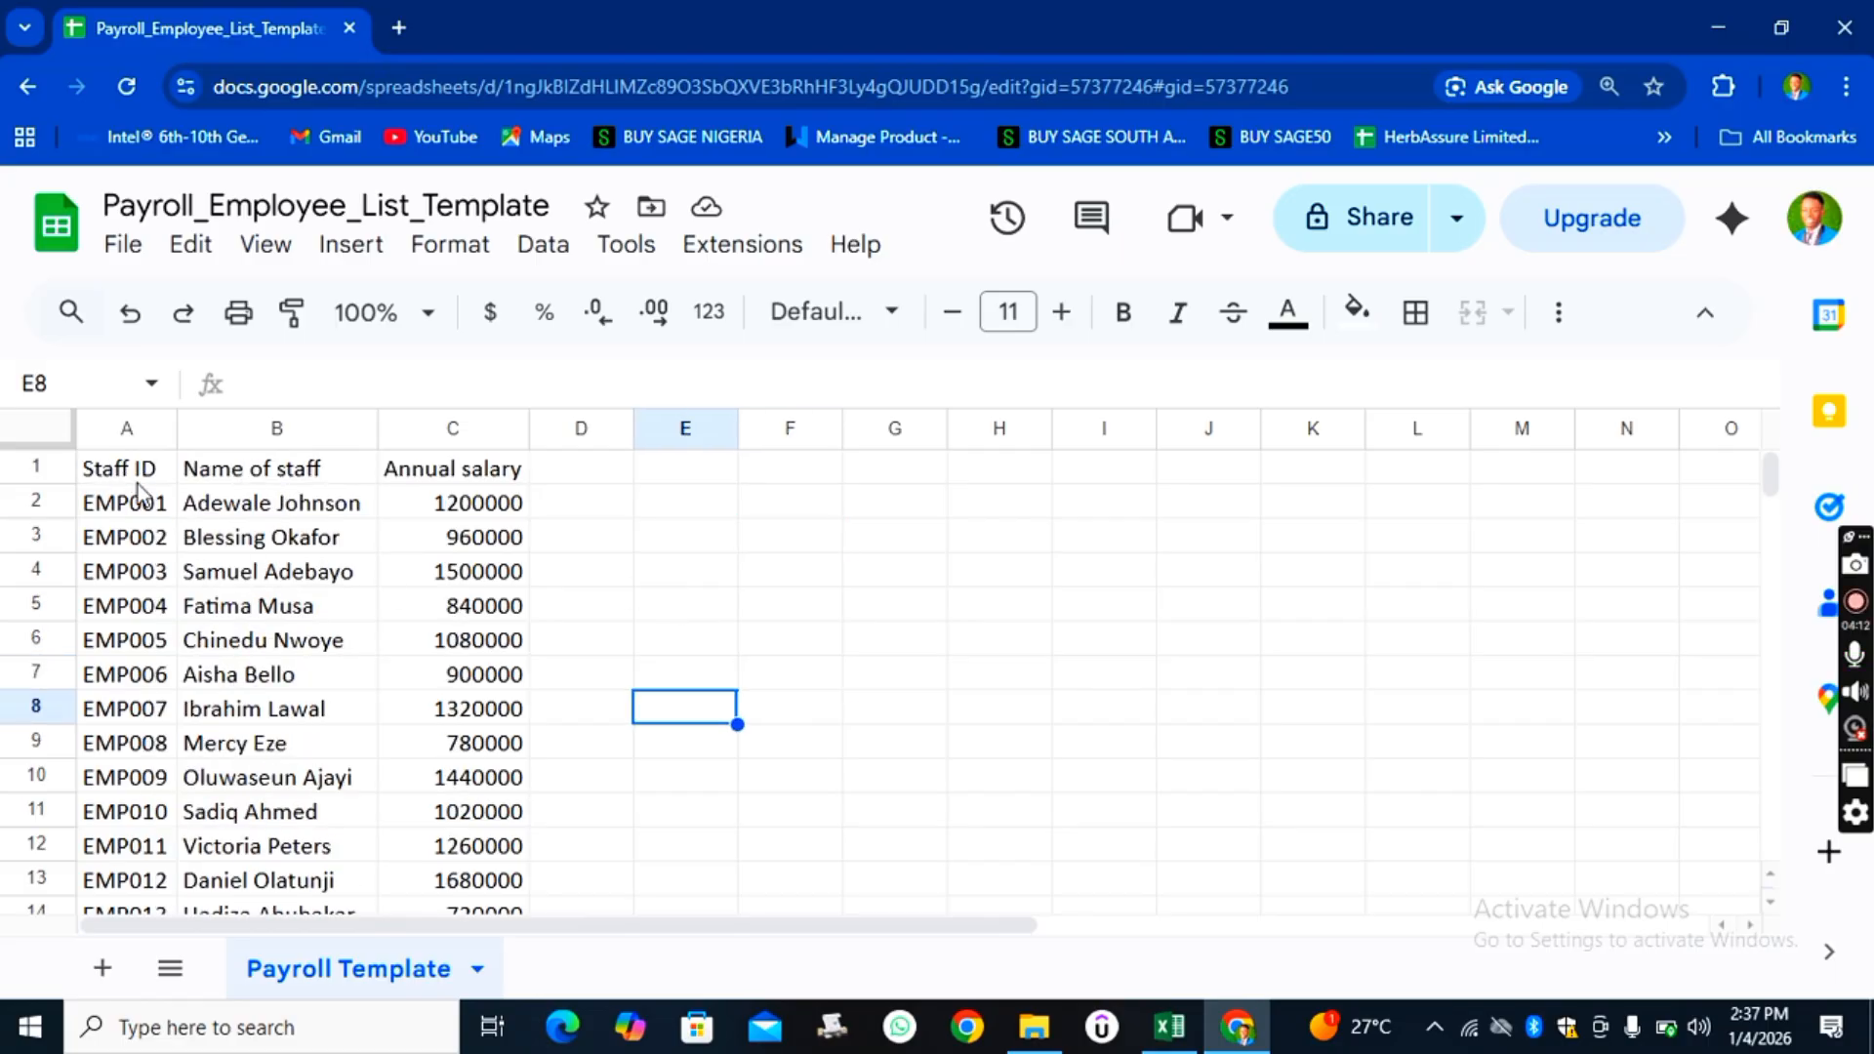
{"action": "left_click", "coordinate": [125, 504]}
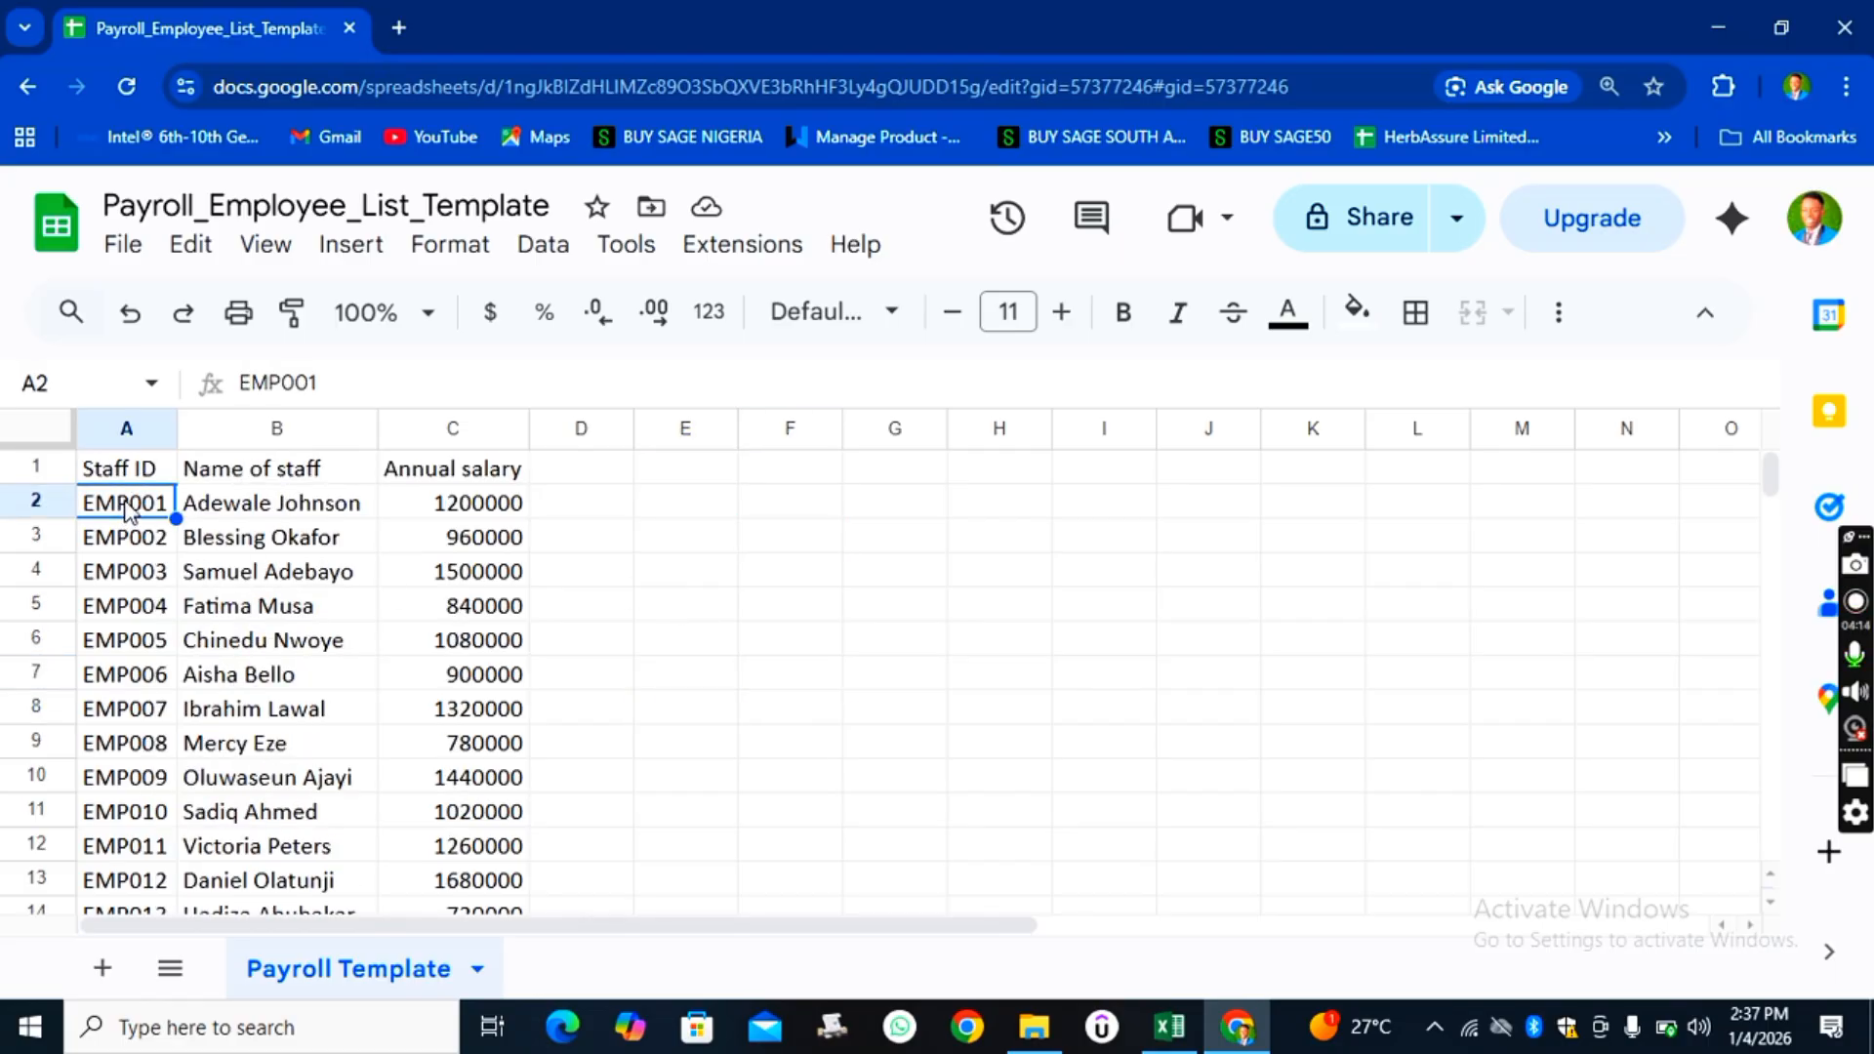
{"action": "left_click_drag", "start_coordinate": [125, 508], "coordinate": [438, 592]}
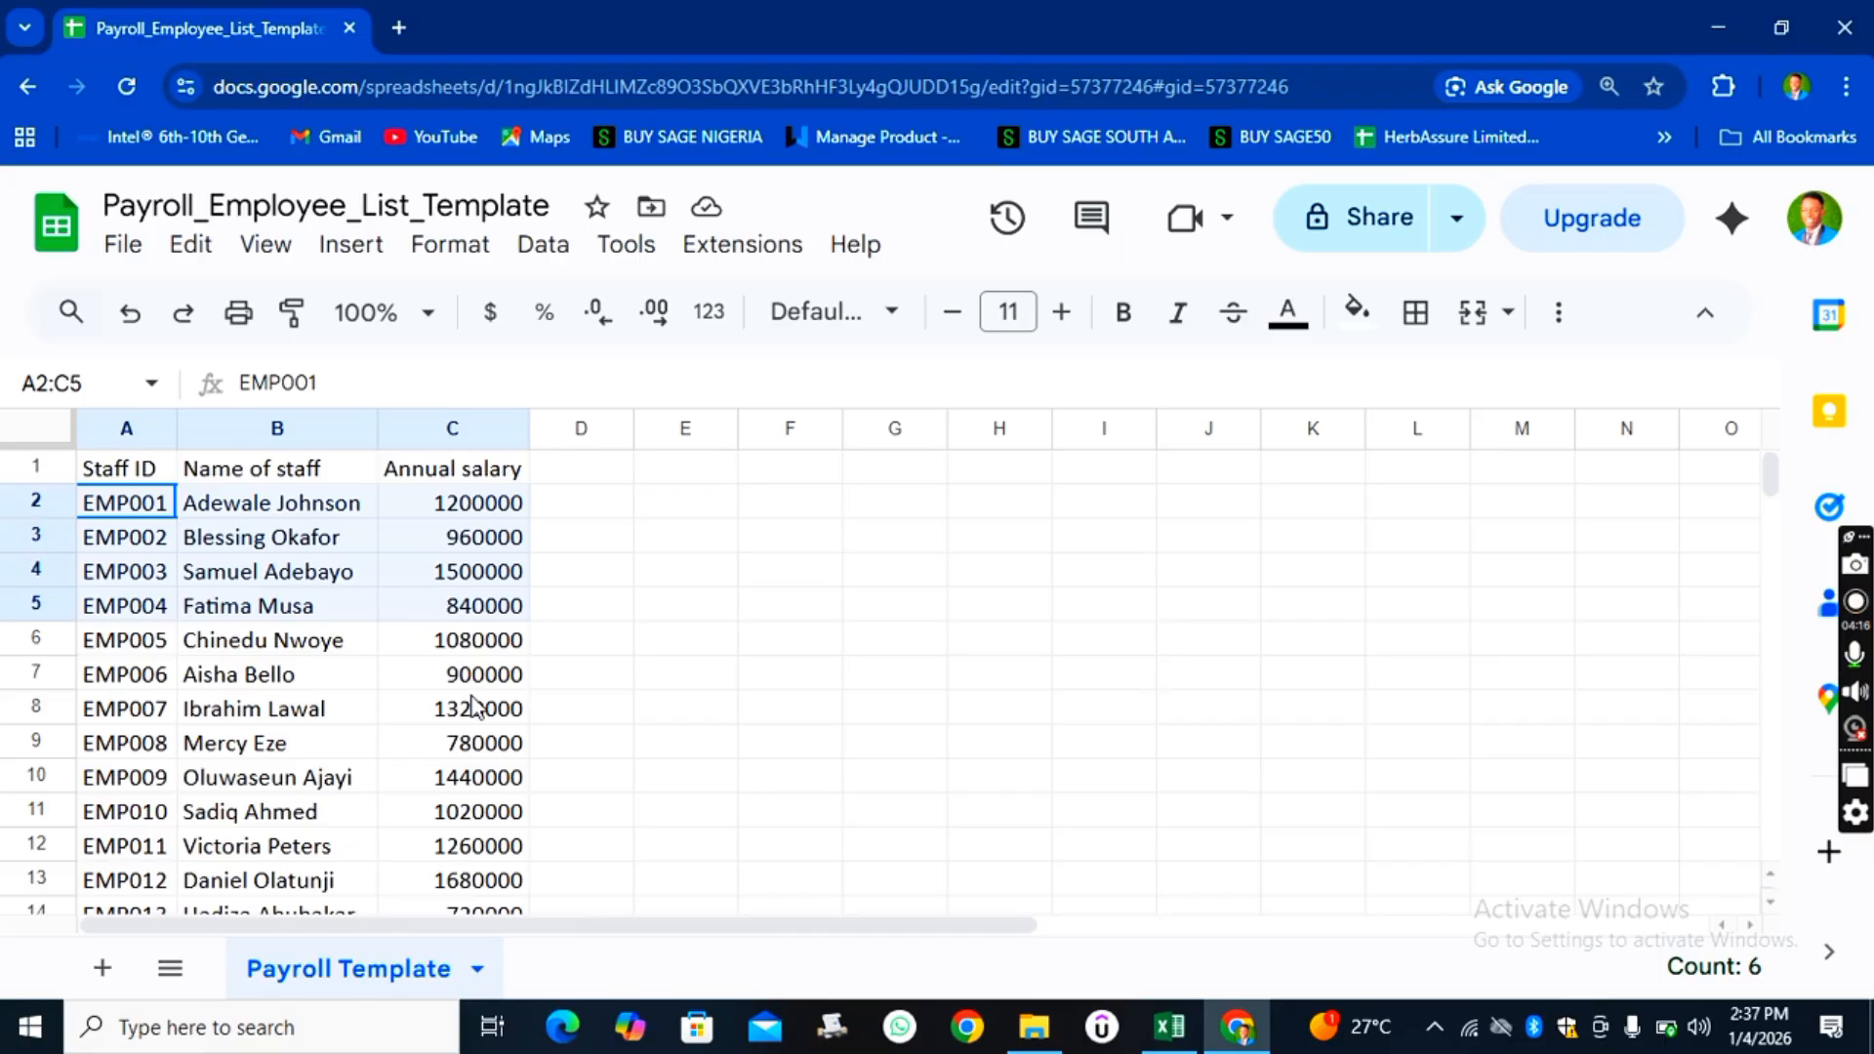
{"action": "left_click_drag", "start_coordinate": [473, 754], "coordinate": [502, 786]}
{"action": "key", "text": "ctrl+c"}
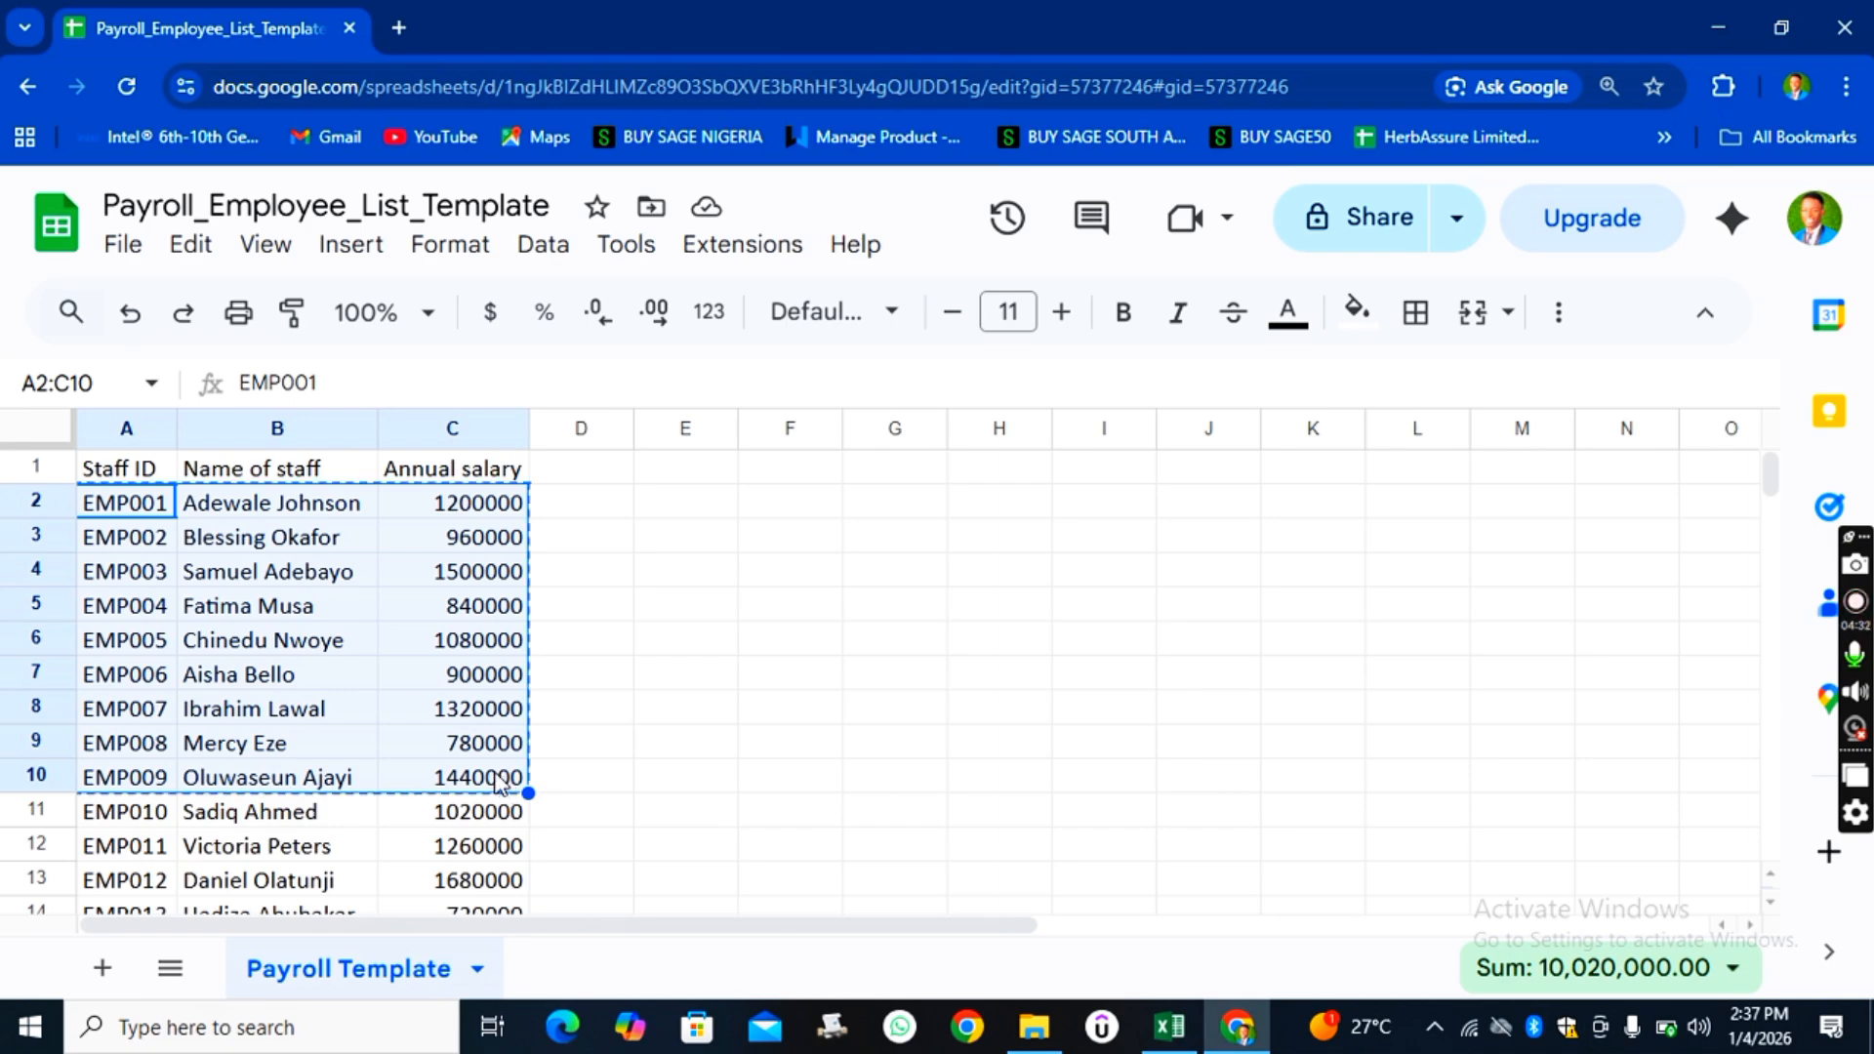
- Switch back to the Excel payroll template and paste the copied employee records, EMP001 to EMP010, into the annual payroll sheet starting at C9
{"action": "left_click", "coordinate": [1169, 1026]}
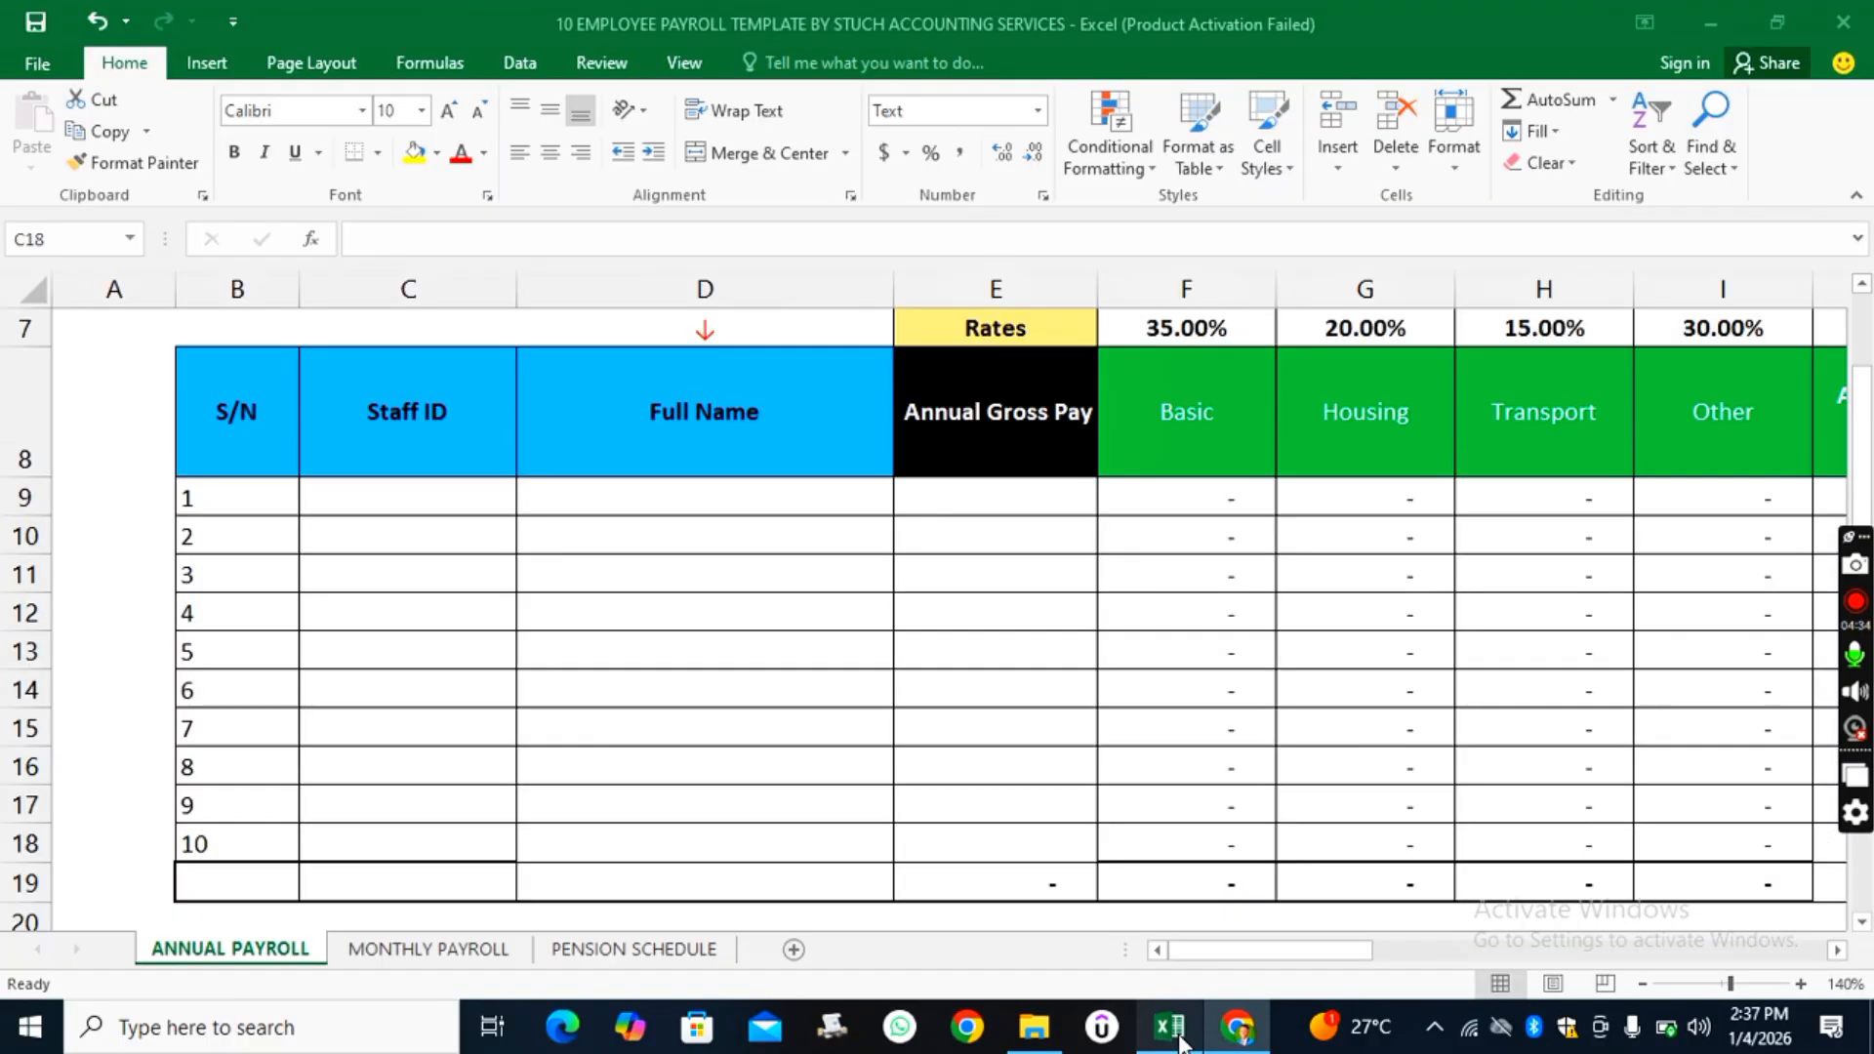
{"action": "left_click", "coordinate": [359, 502]}
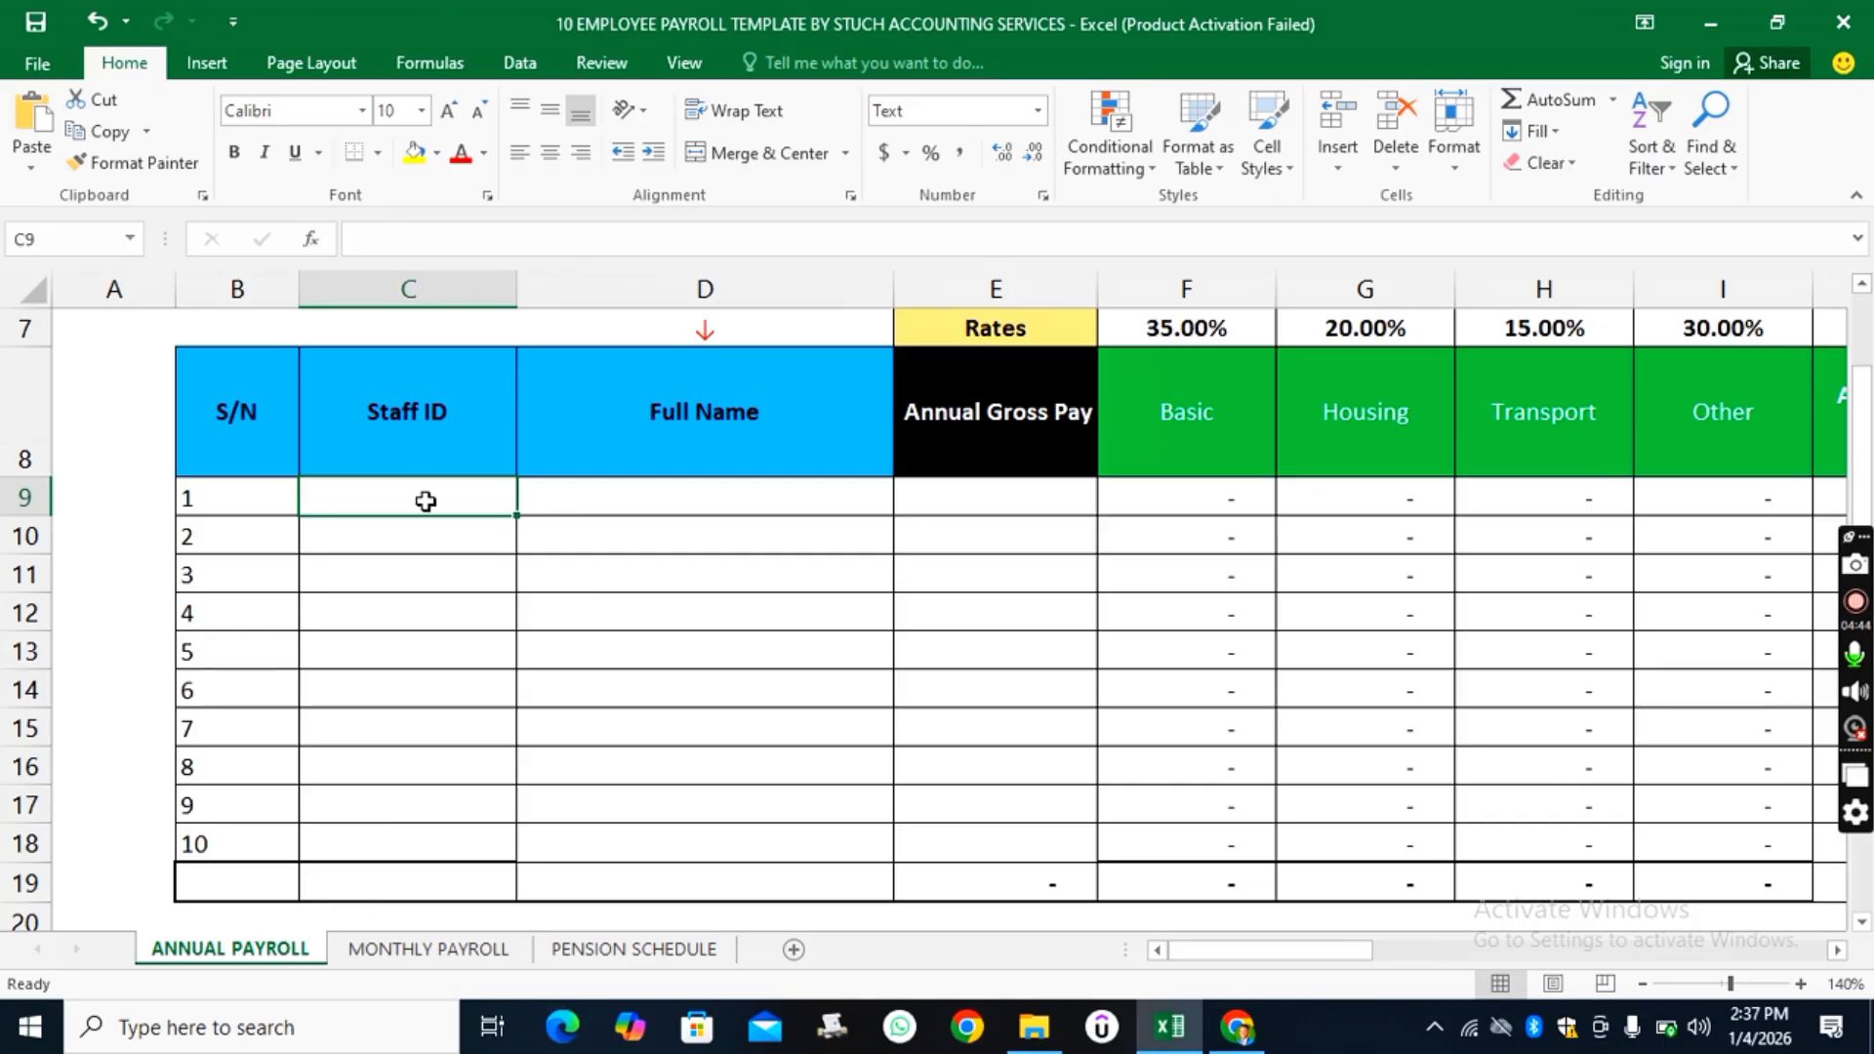
{"action": "key", "text": "ctrl+v"}
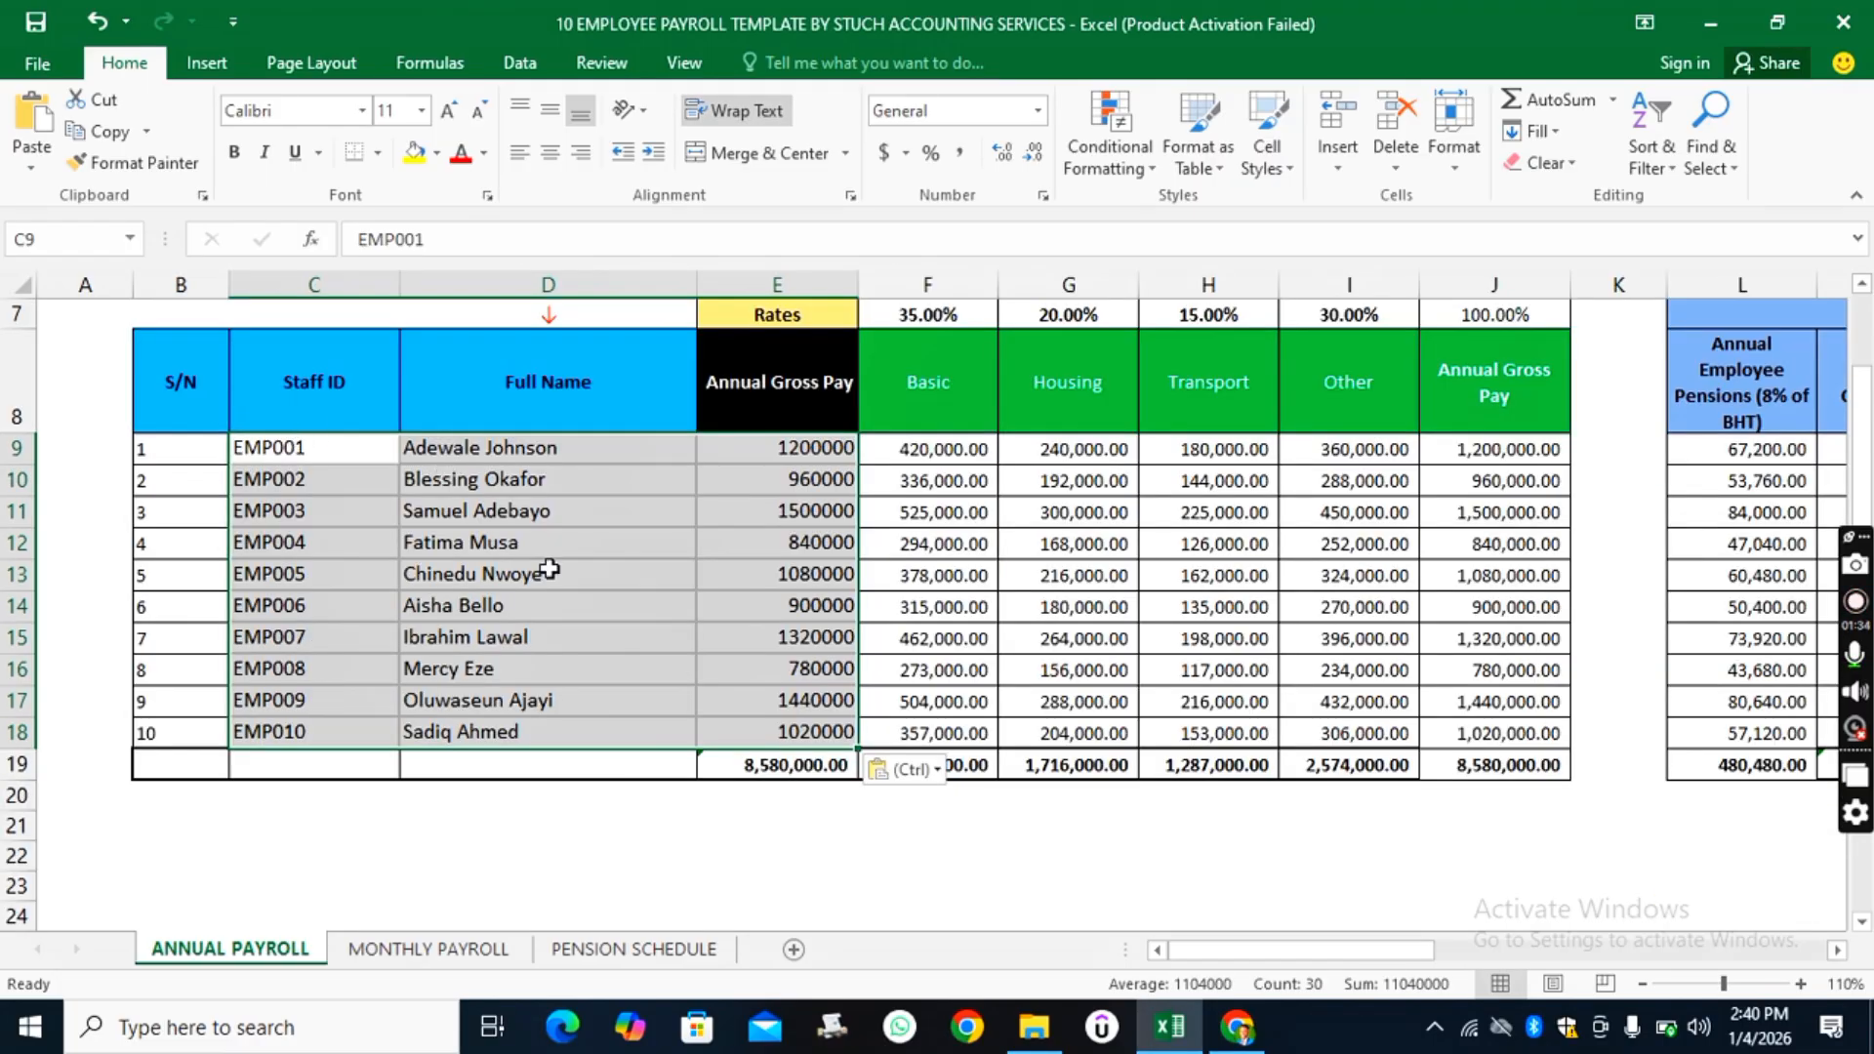
{"action": "left_click", "coordinate": [694, 810]}
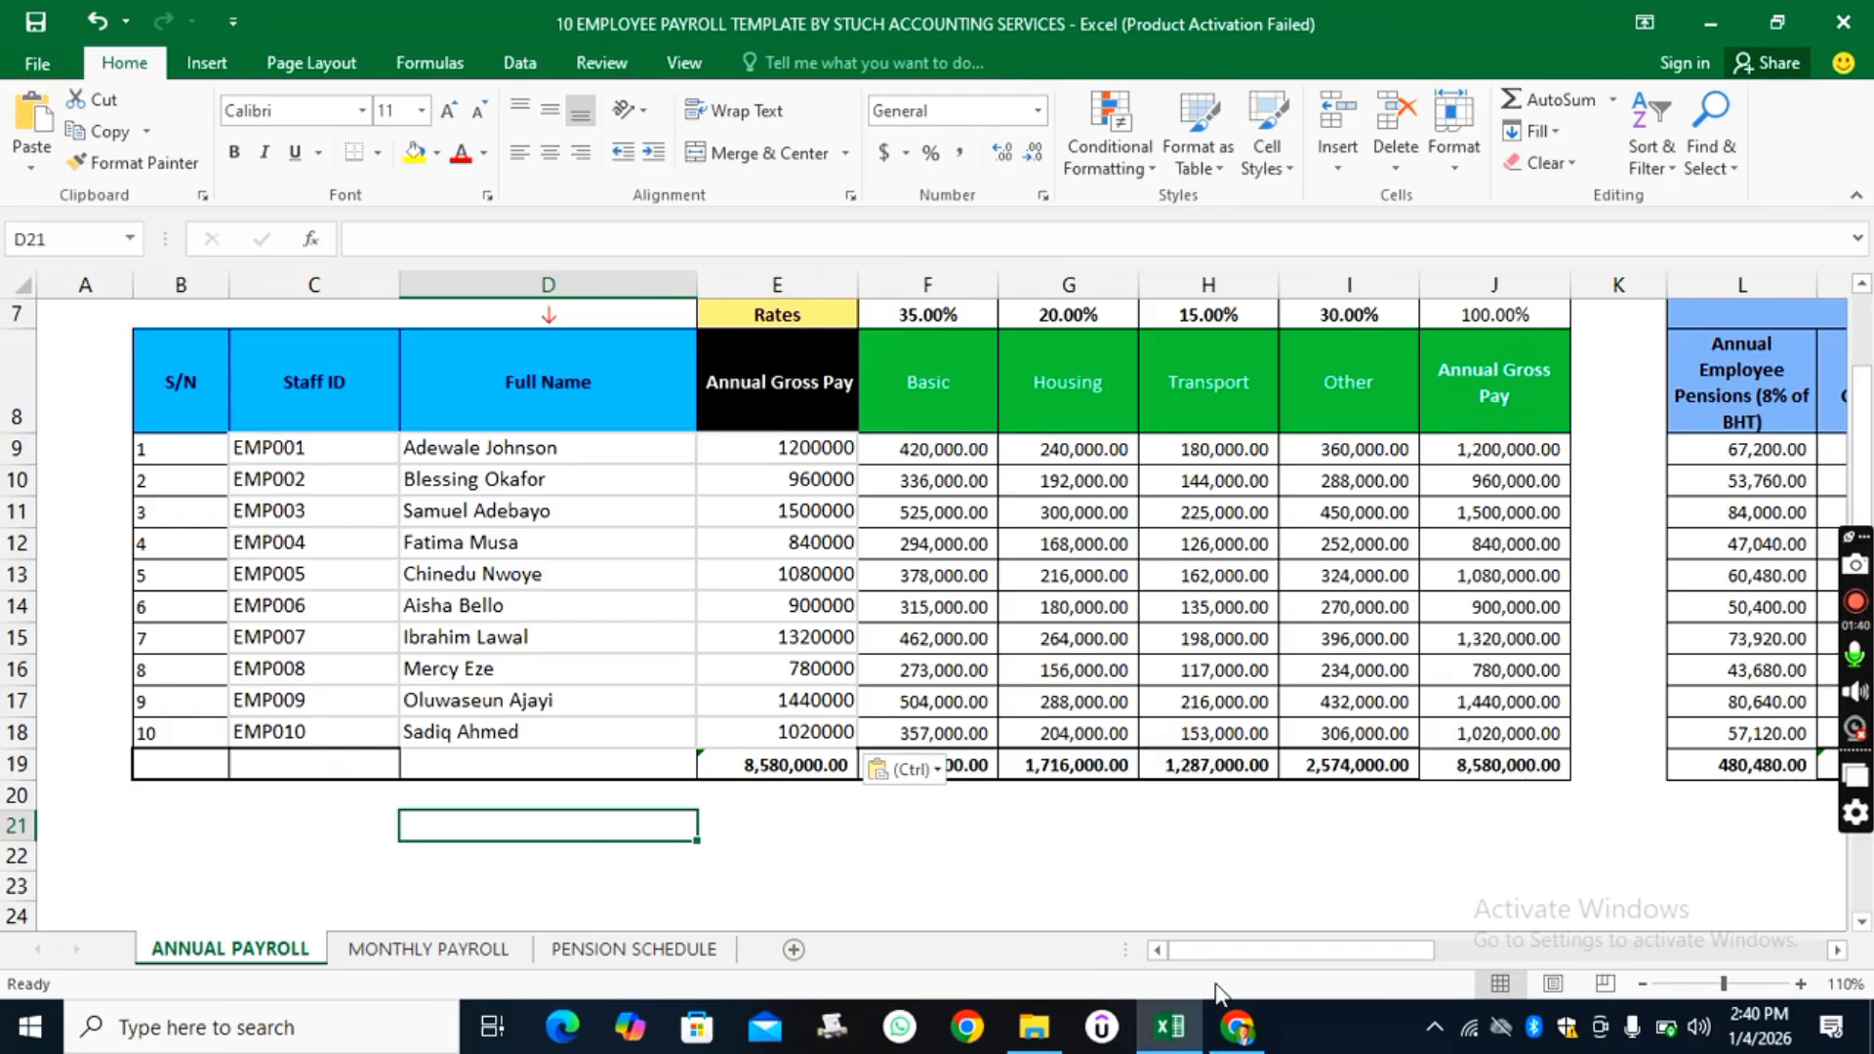
- Apply all borders to the employee rows B9:E18, from serial number to annual gross pay
{"action": "left_click_drag", "start_coordinate": [1225, 953], "coordinate": [559, 747]}
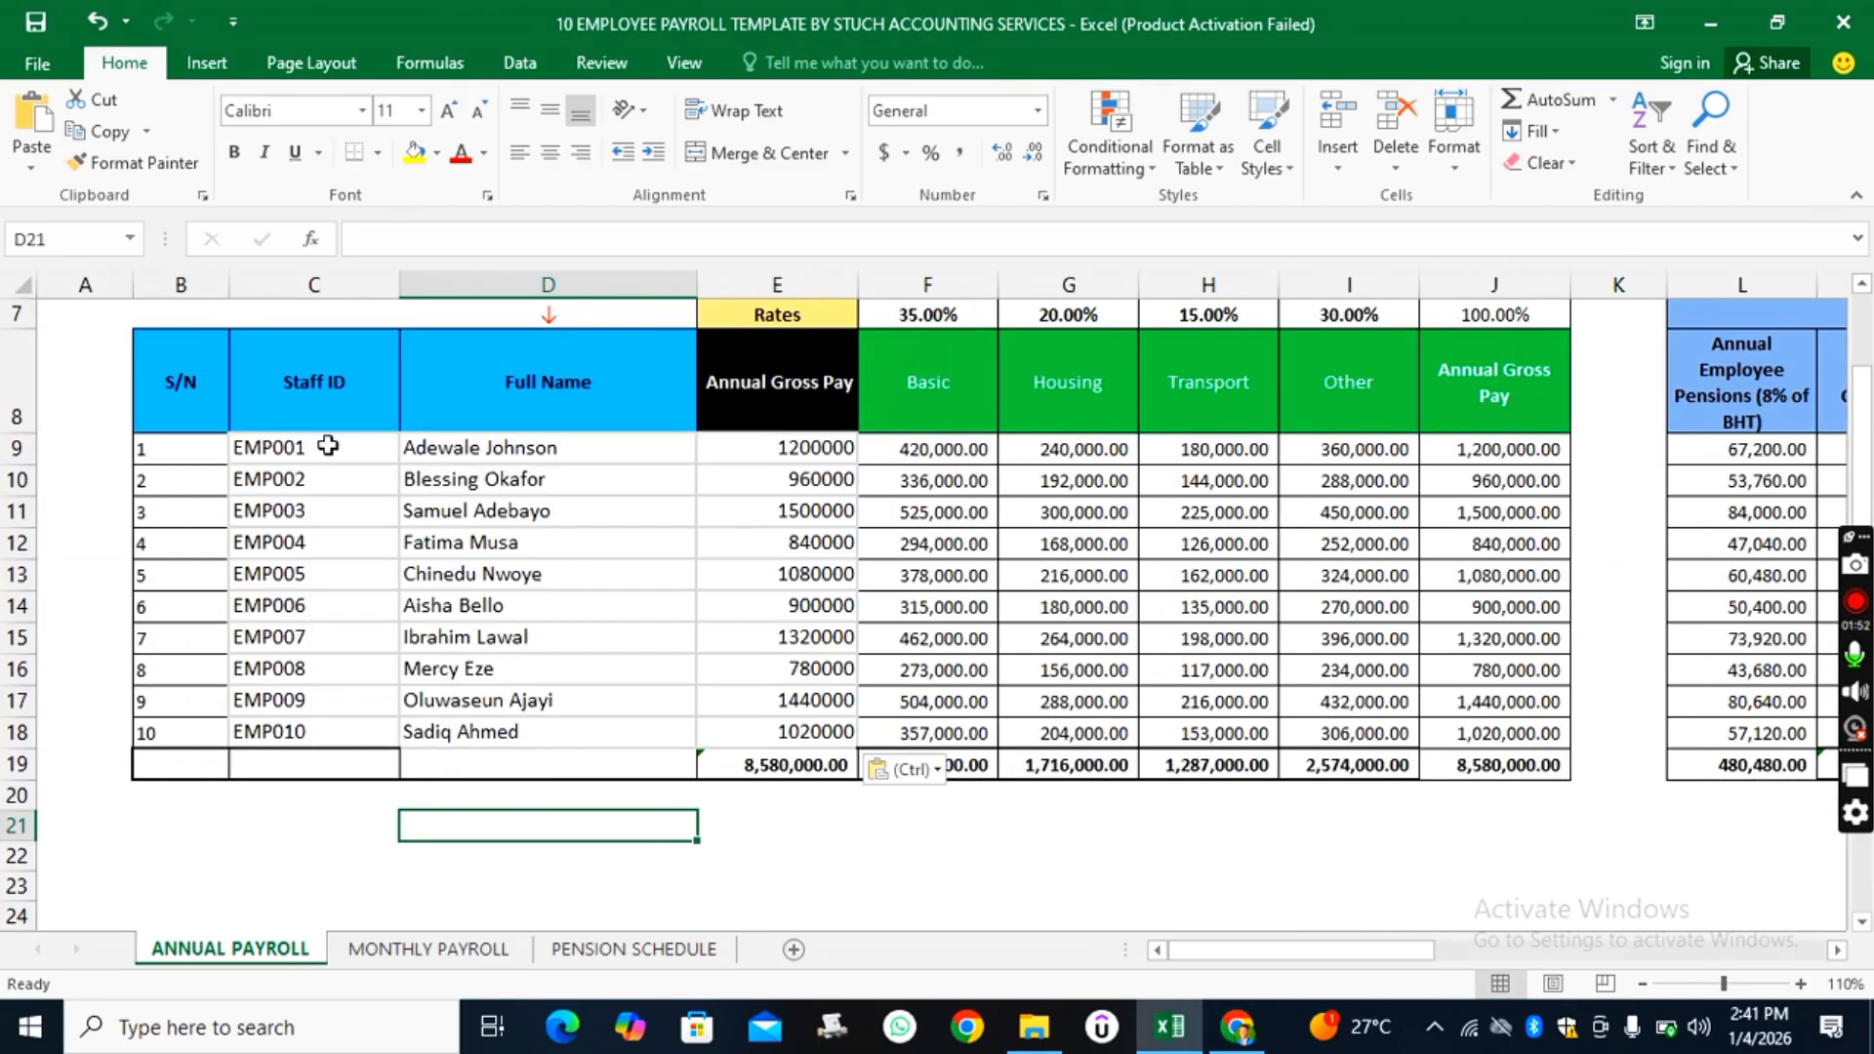
{"action": "left_click_drag", "start_coordinate": [180, 448], "coordinate": [793, 739]}
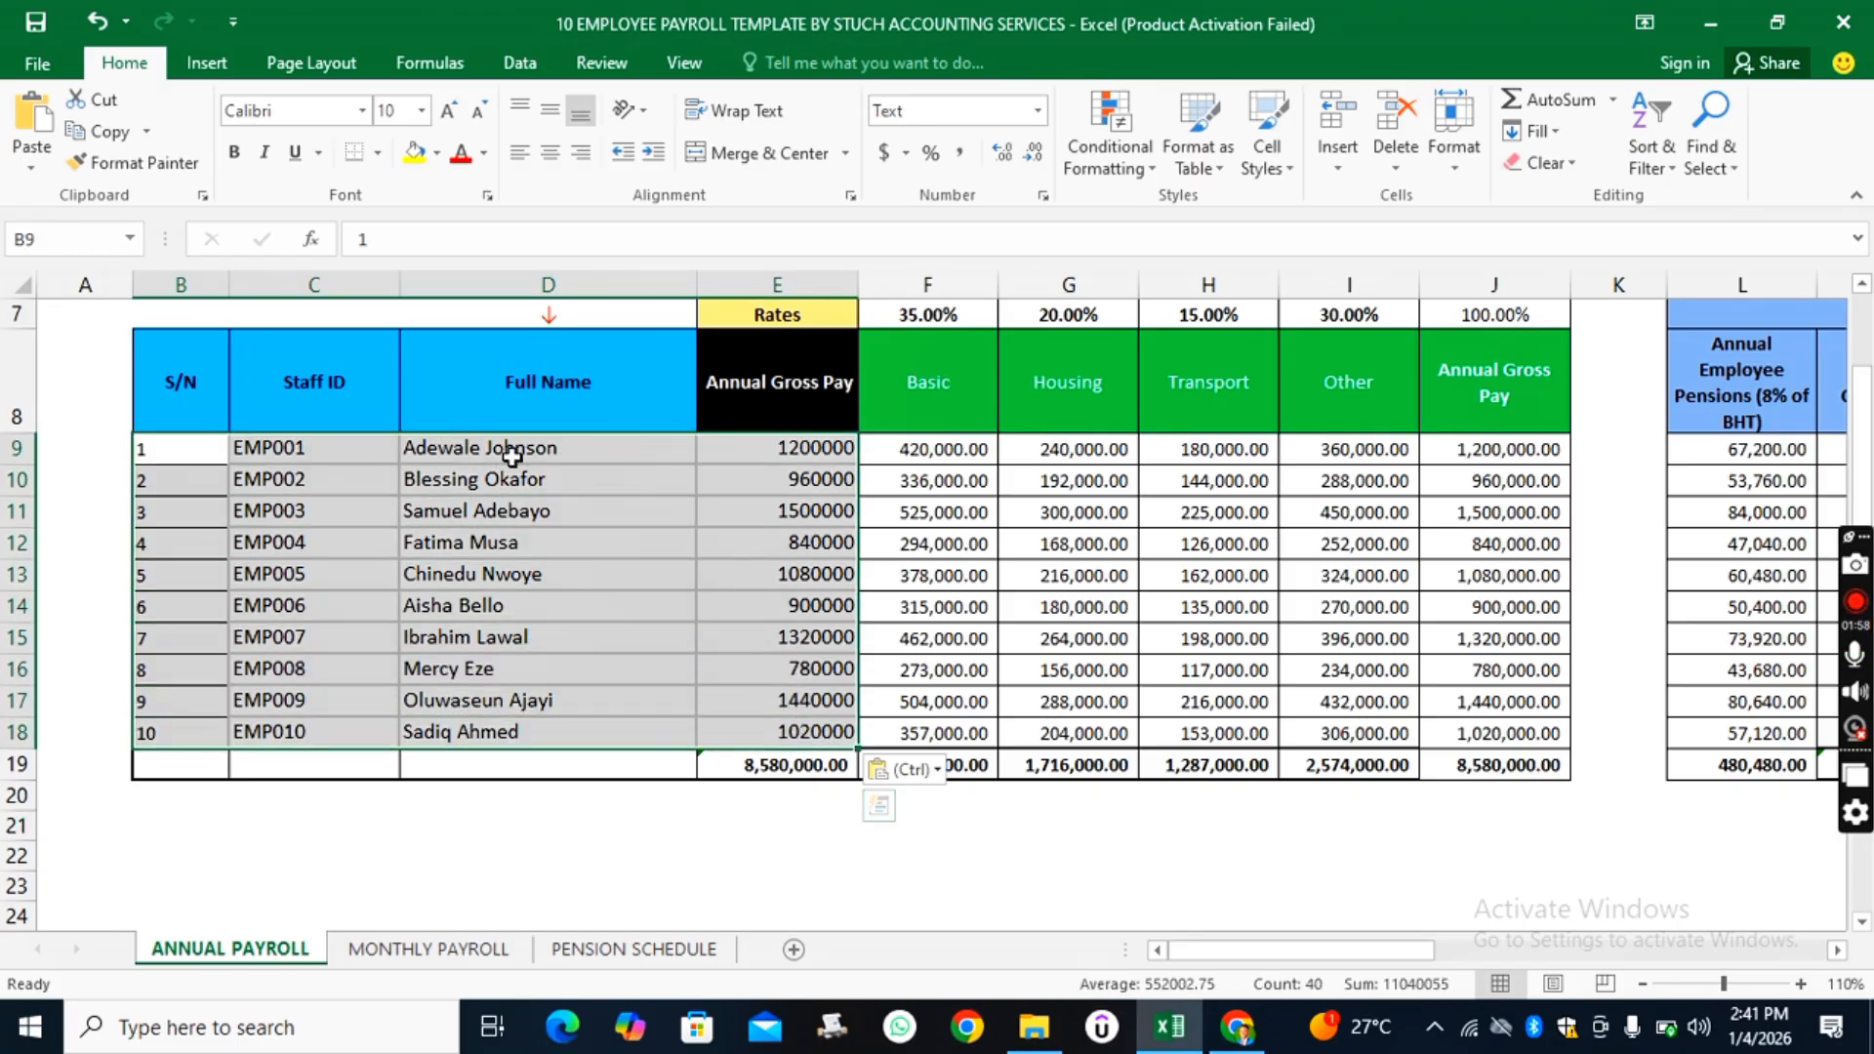
{"action": "left_click", "coordinate": [377, 154]}
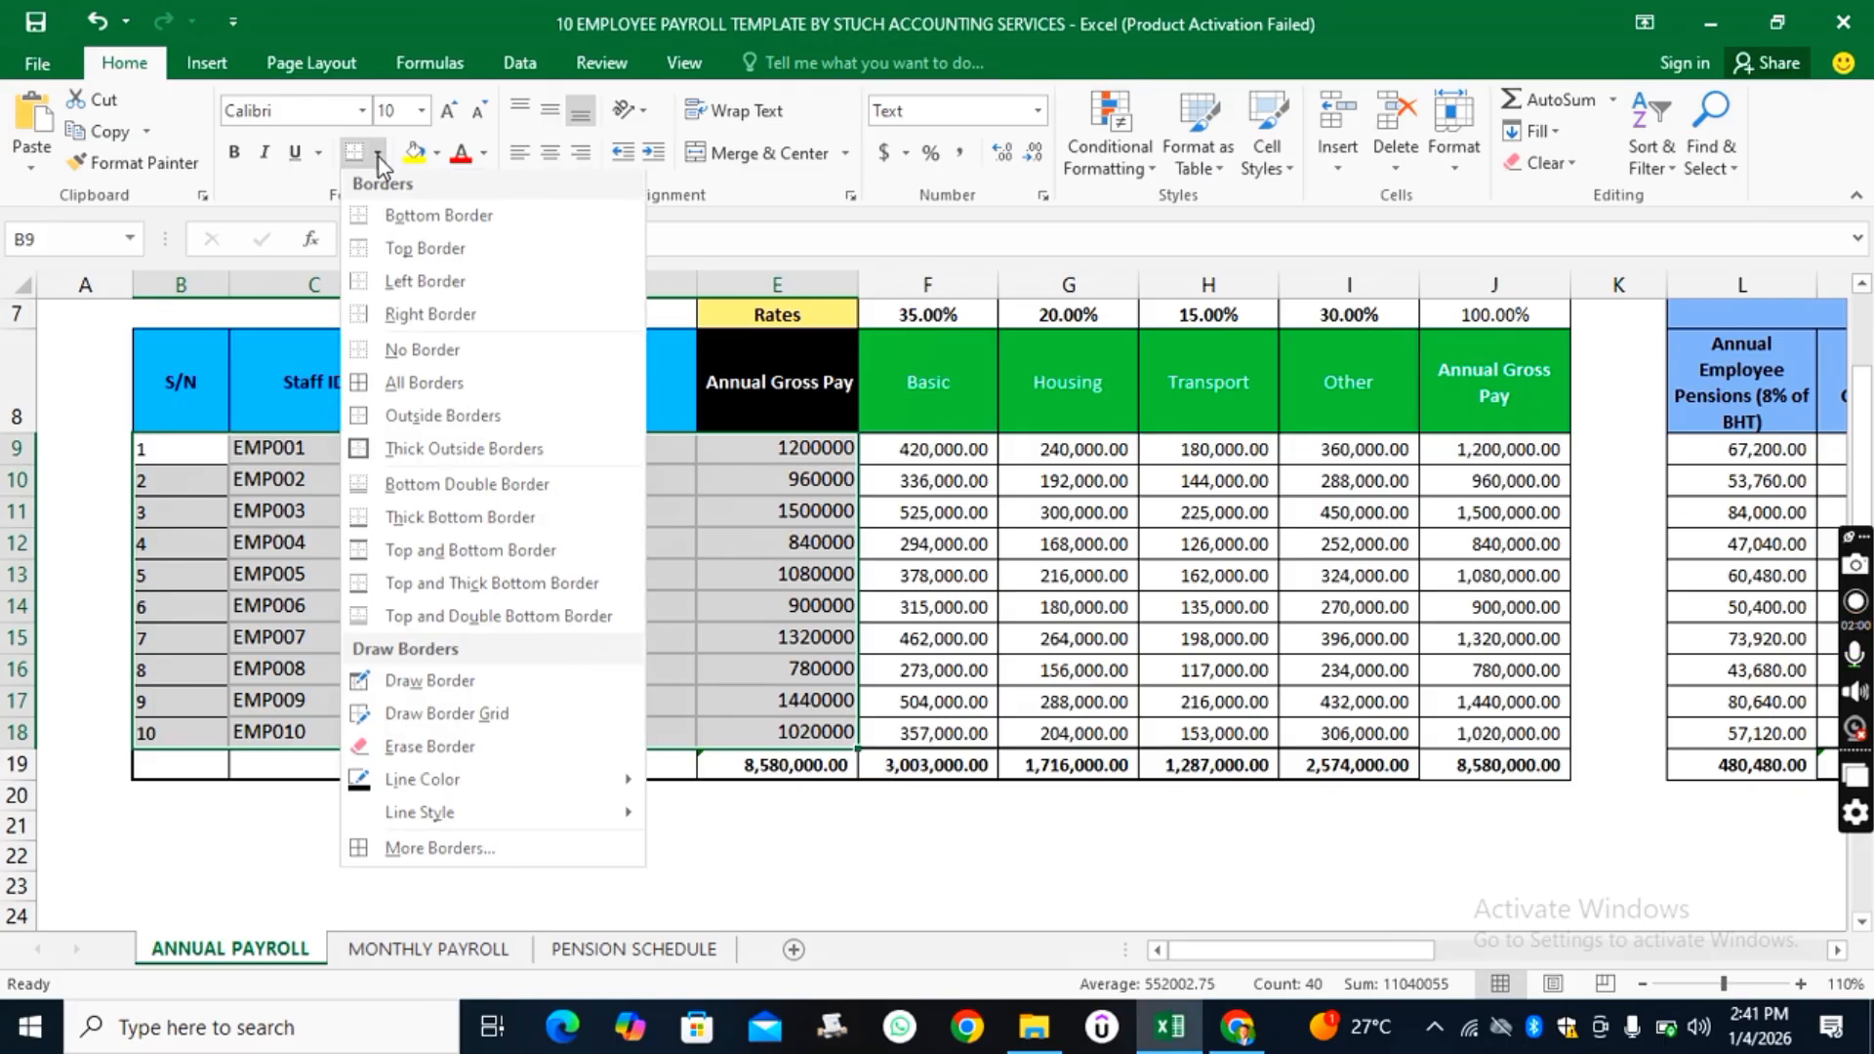
{"action": "left_click", "coordinate": [420, 386]}
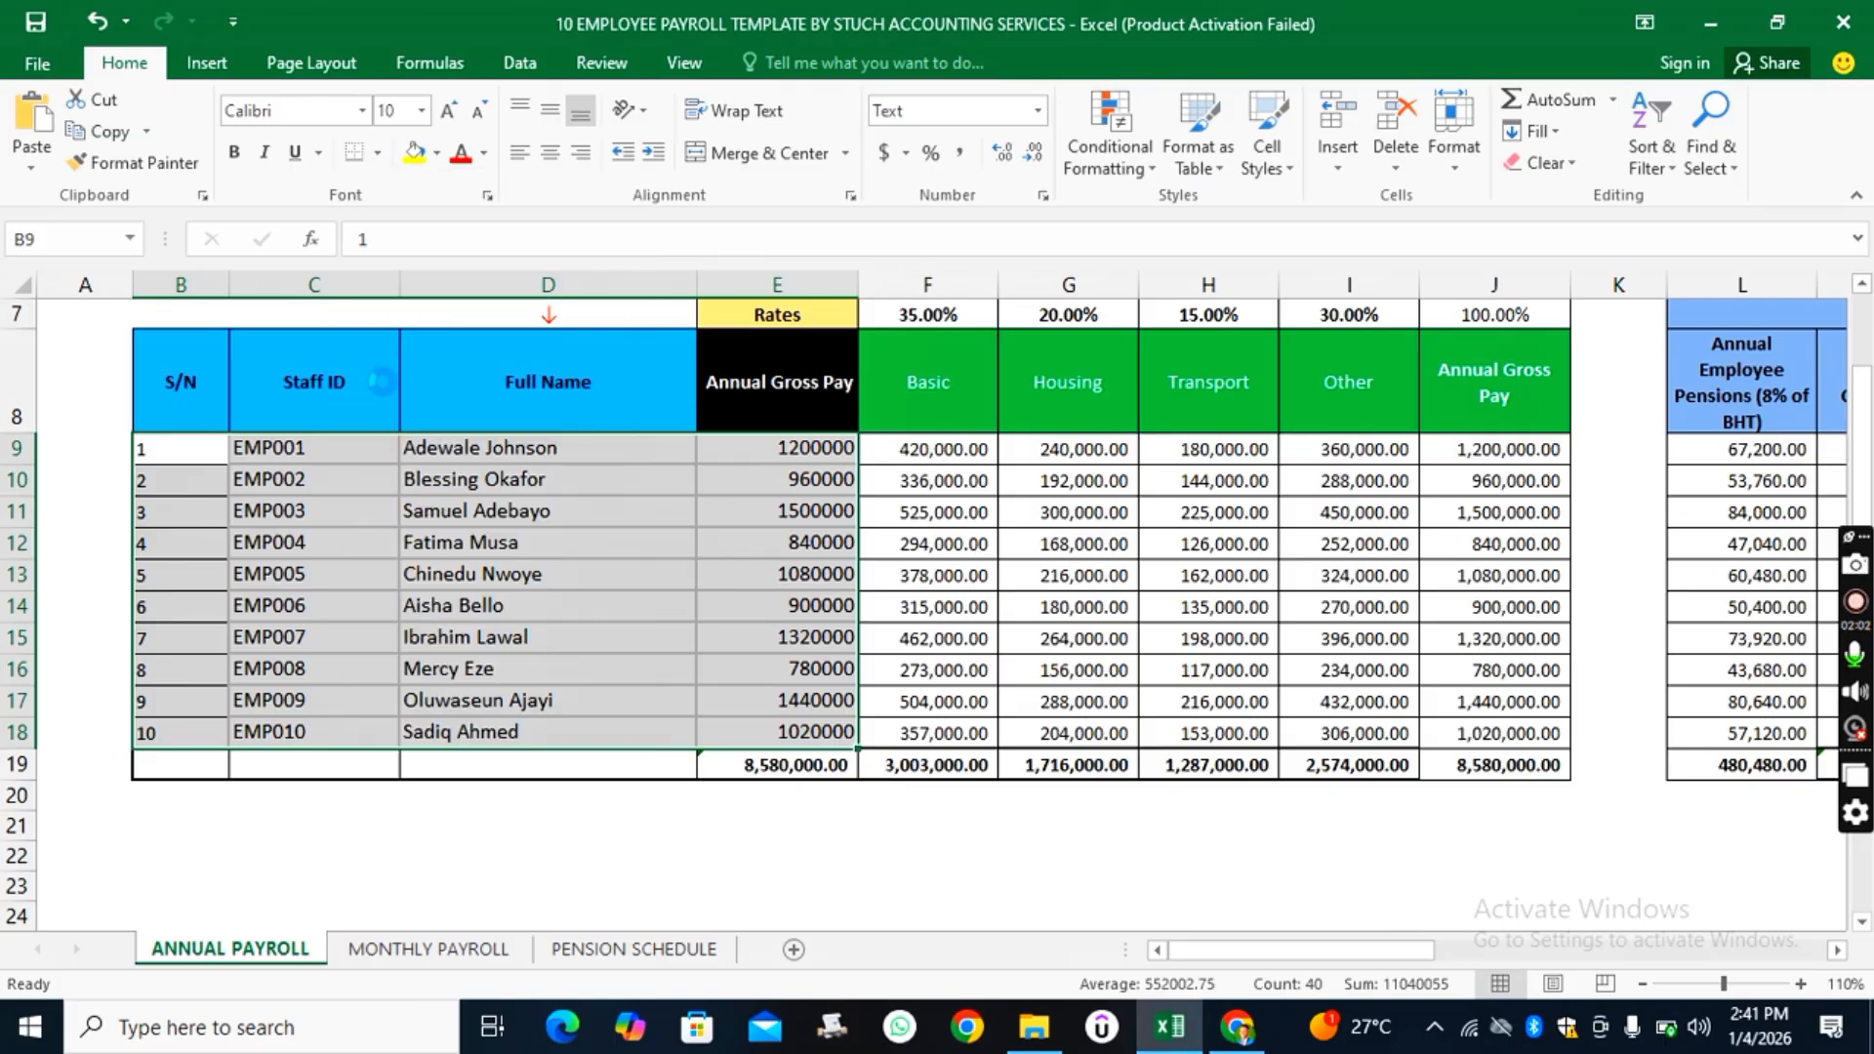
{"action": "left_click", "coordinate": [860, 874]}
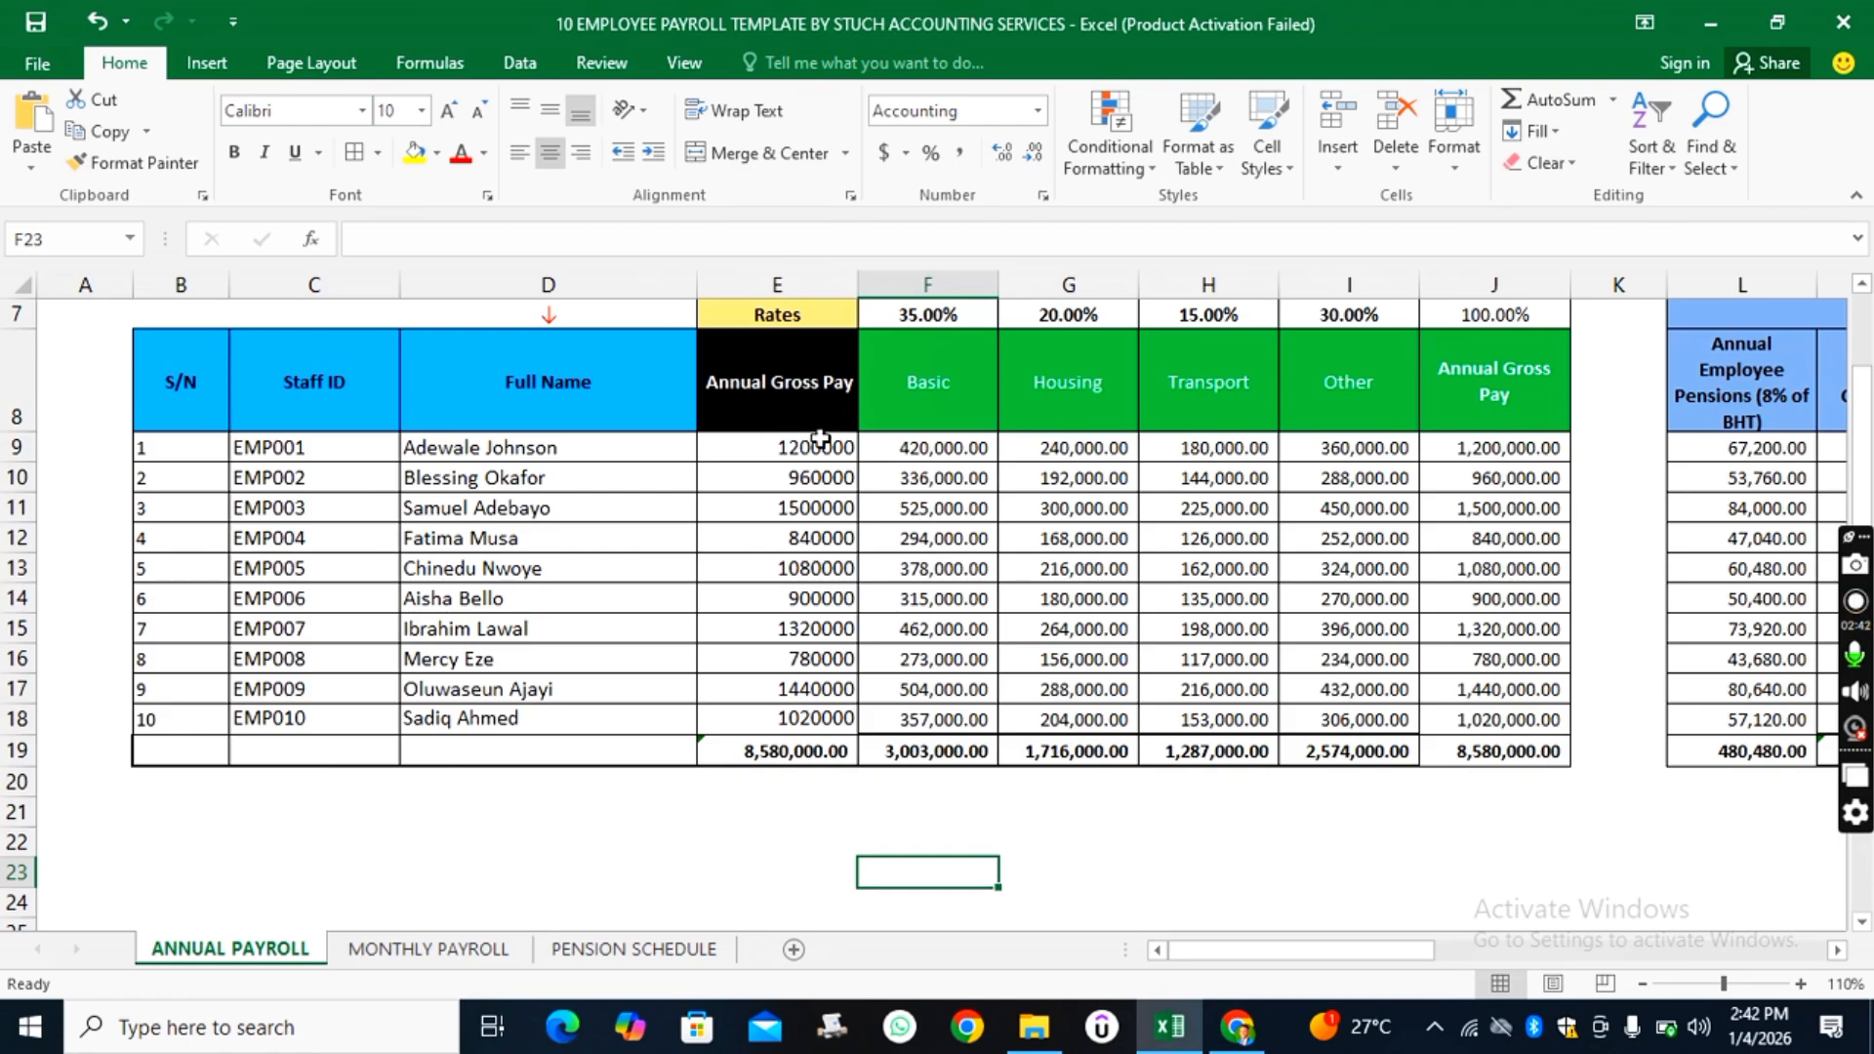
- Examine the Basic, Housing, Transport and Other breakdown, the Annual Gross Pay formula in J9 and the columns of the tax deduction table
{"action": "scroll", "coordinate": [818, 454], "scroll_direction": "down", "scroll_amount": 1}
{"action": "scroll", "coordinate": [816, 465], "scroll_direction": "up", "scroll_amount": 2}
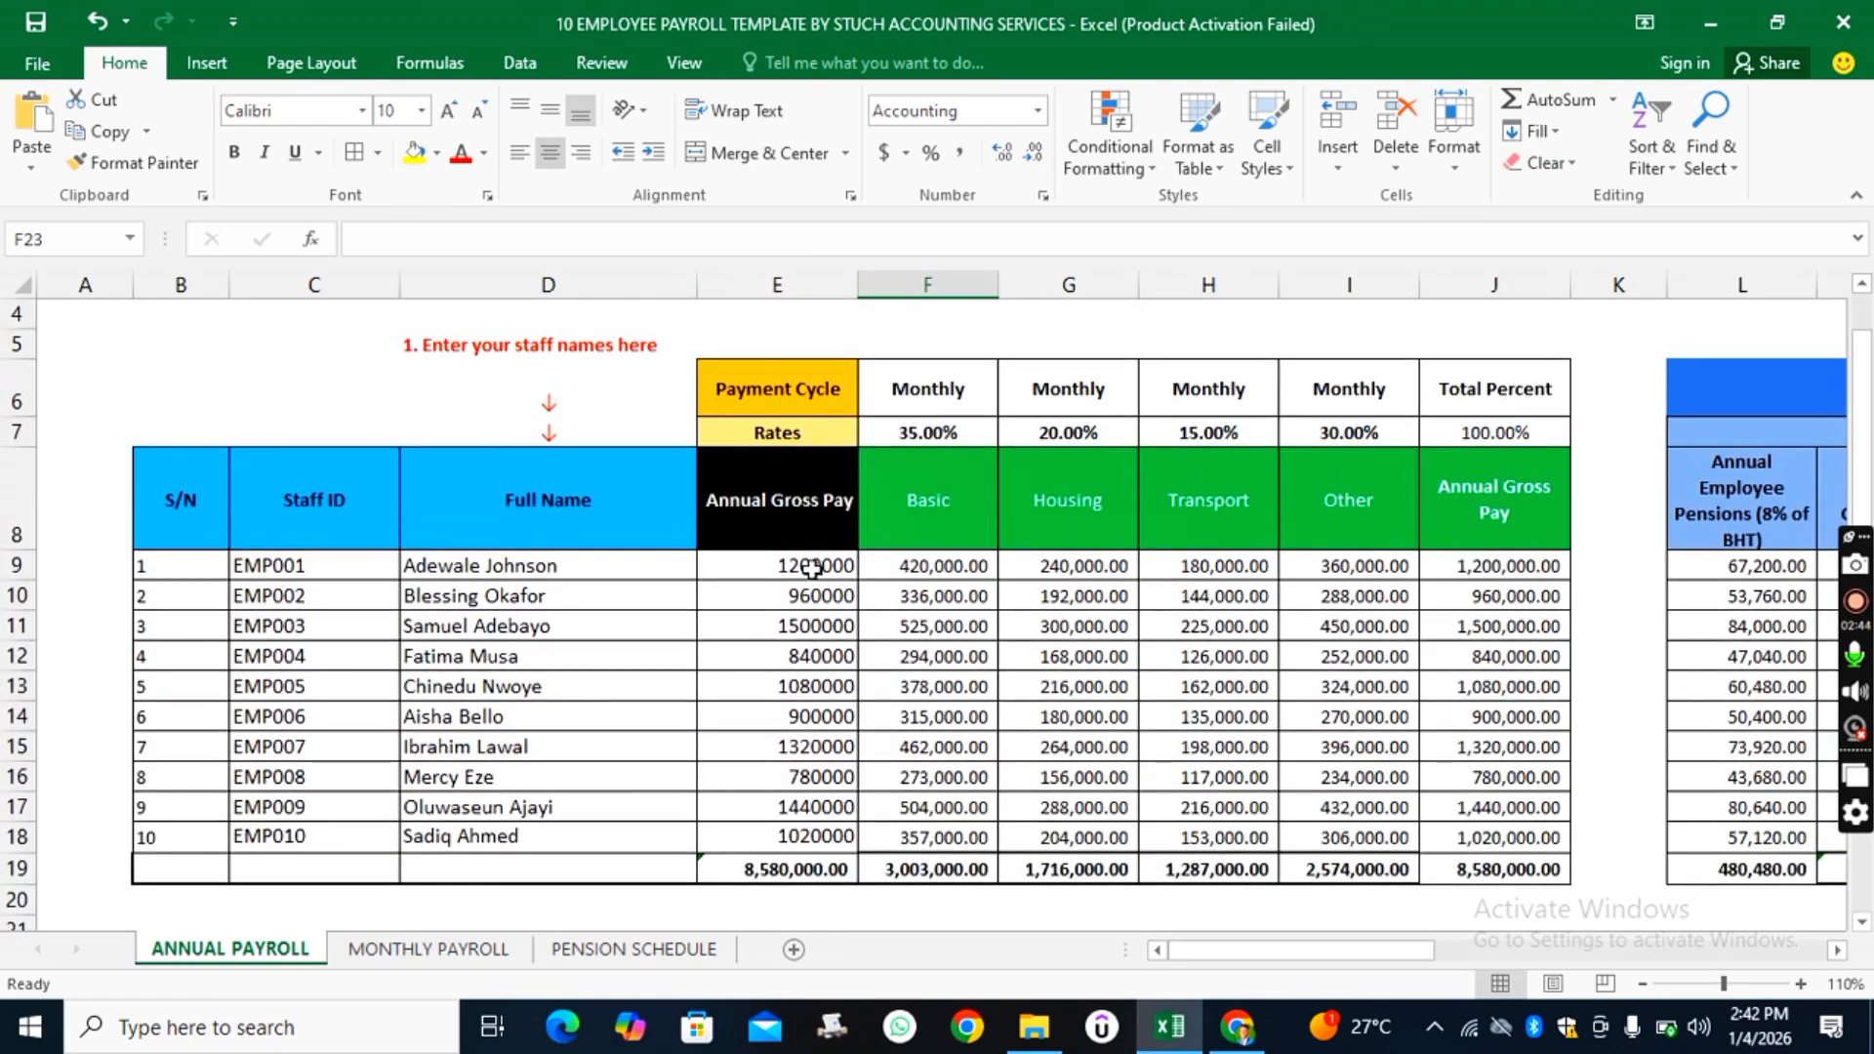
{"action": "scroll", "coordinate": [808, 525], "scroll_direction": "down", "scroll_amount": 1}
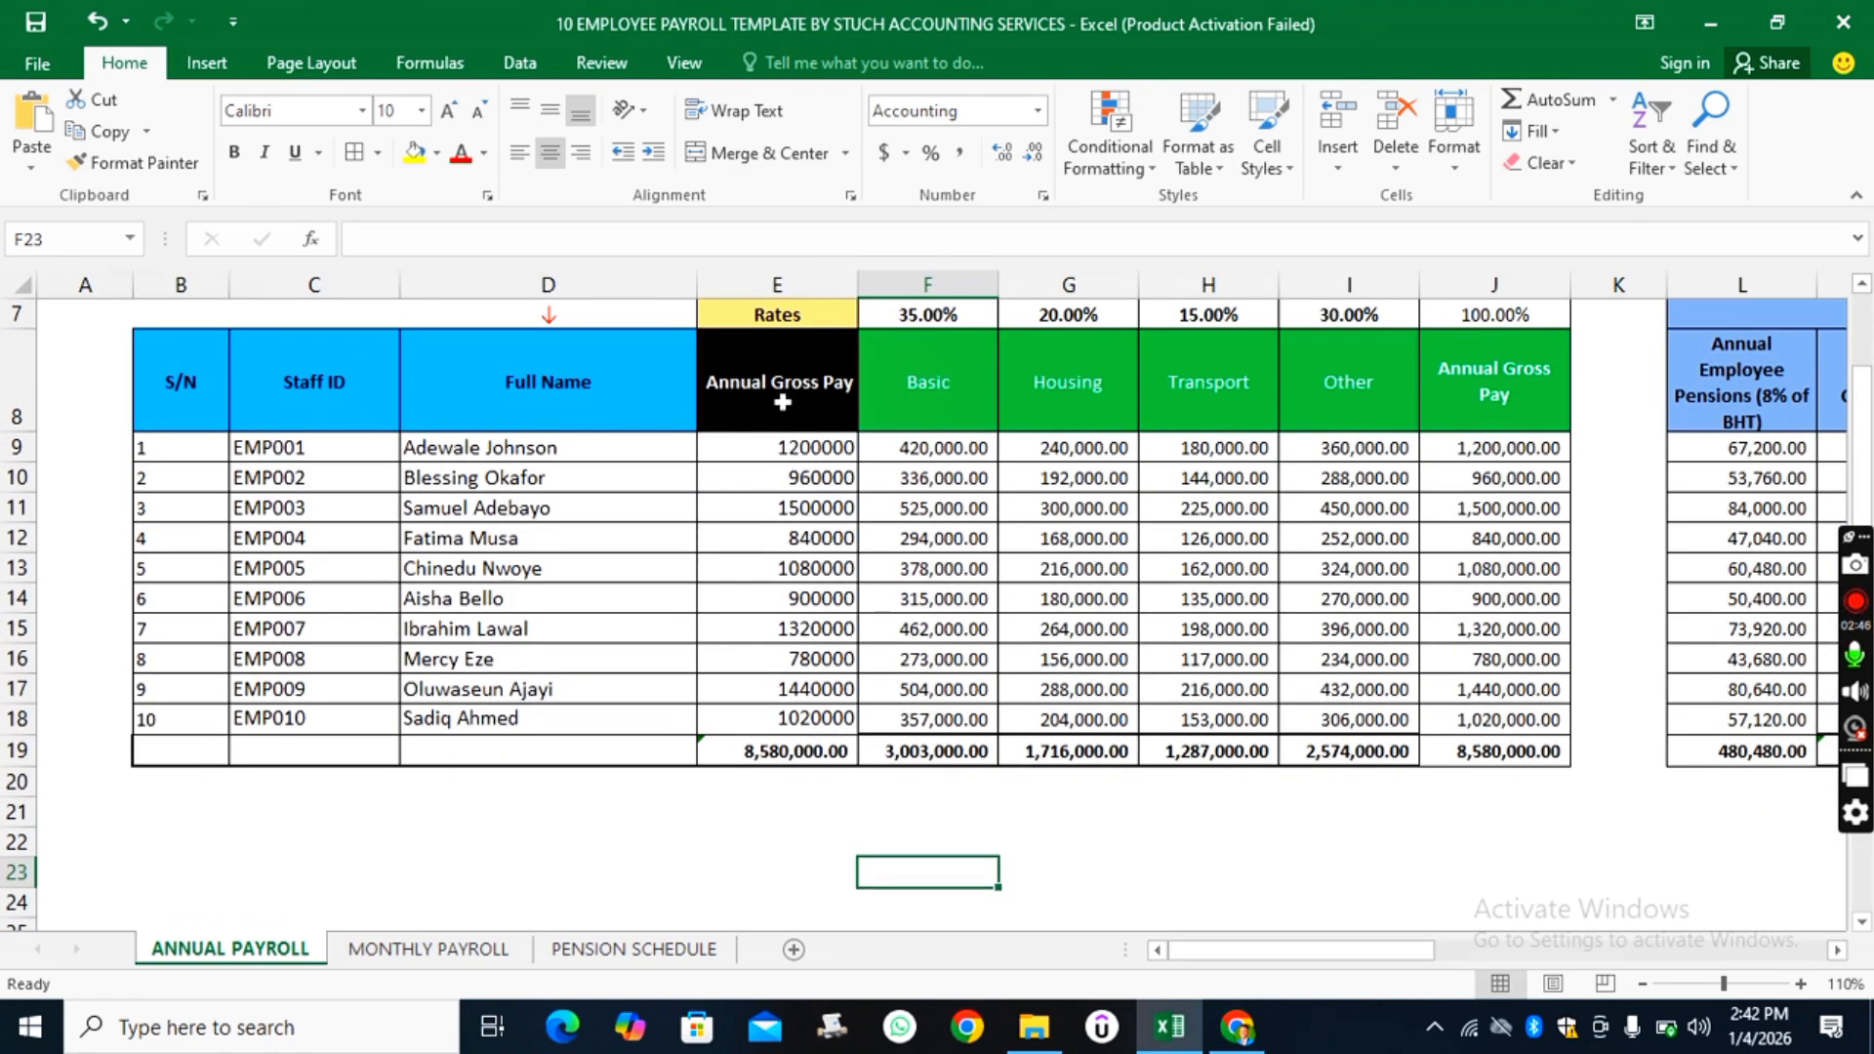
{"action": "scroll", "coordinate": [796, 646], "scroll_direction": "up", "scroll_amount": 3}
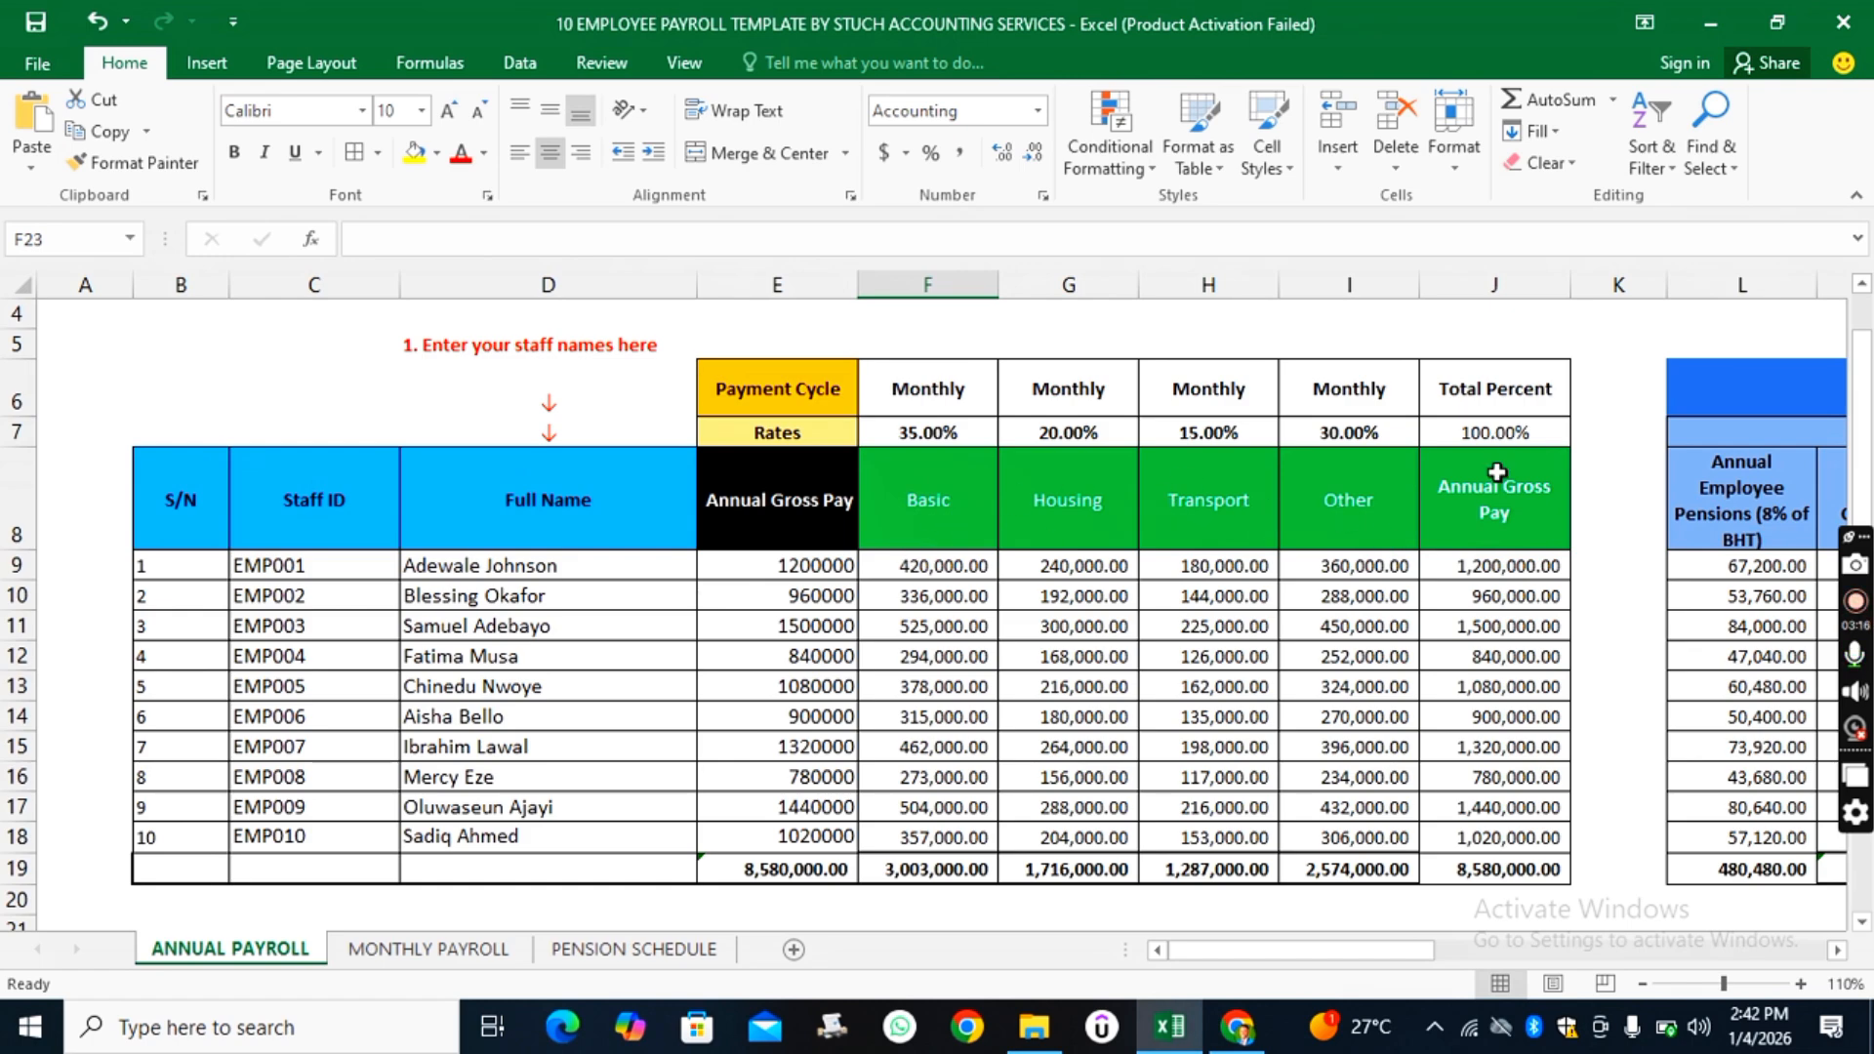
{"action": "left_click", "coordinate": [1536, 565]}
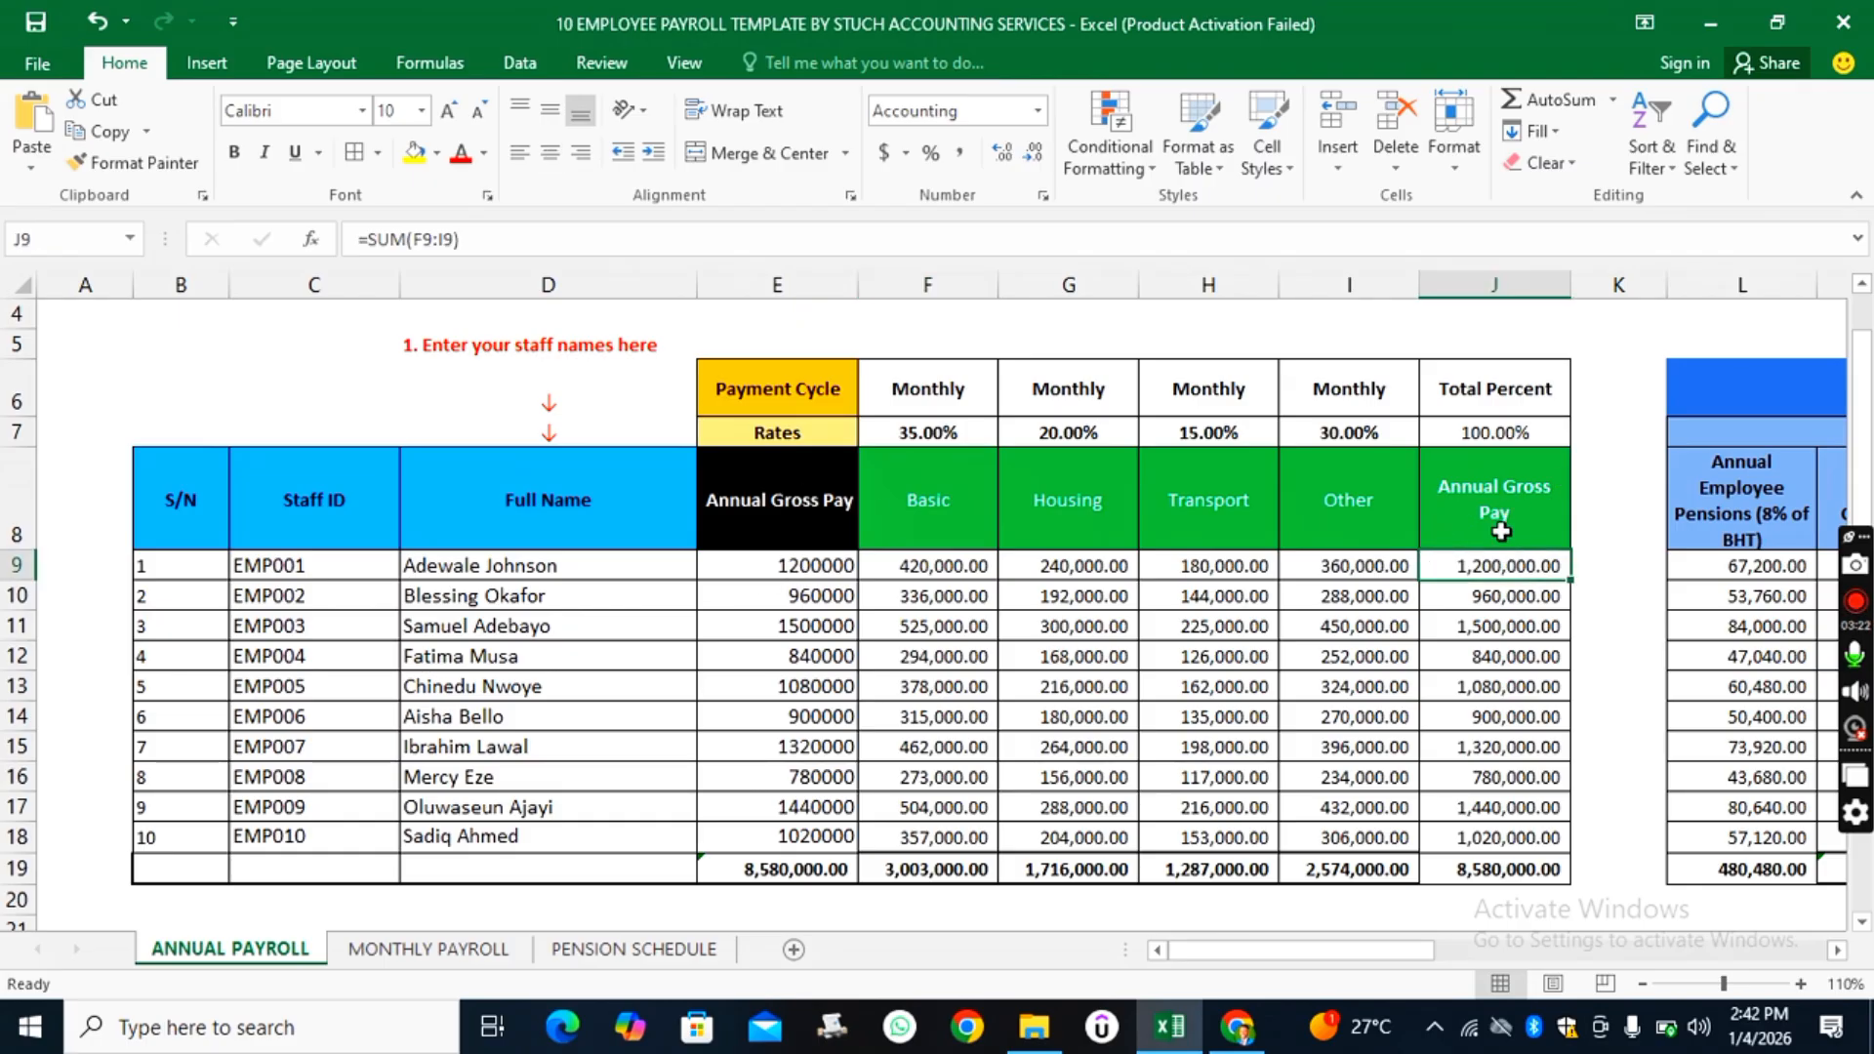
{"action": "left_click_drag", "start_coordinate": [1408, 953], "coordinate": [1546, 951]}
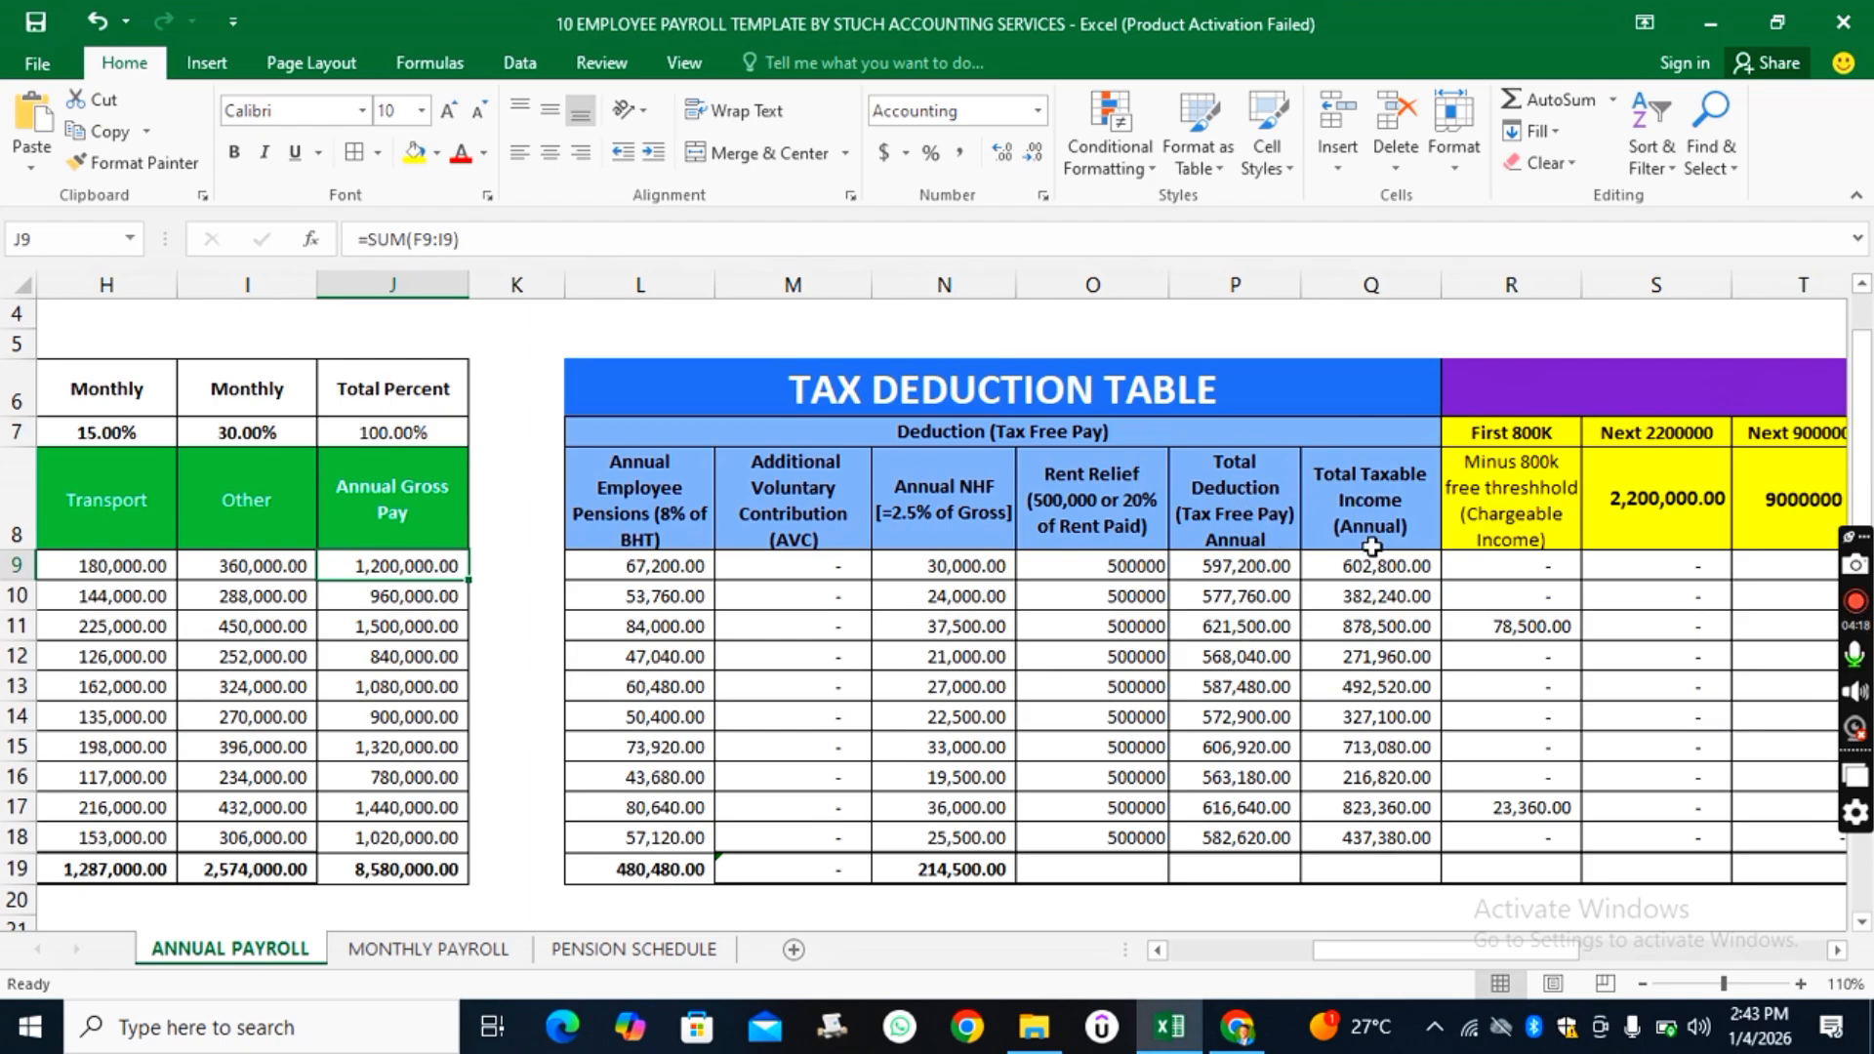
{"action": "left_click_drag", "start_coordinate": [1445, 956], "coordinate": [1527, 957]}
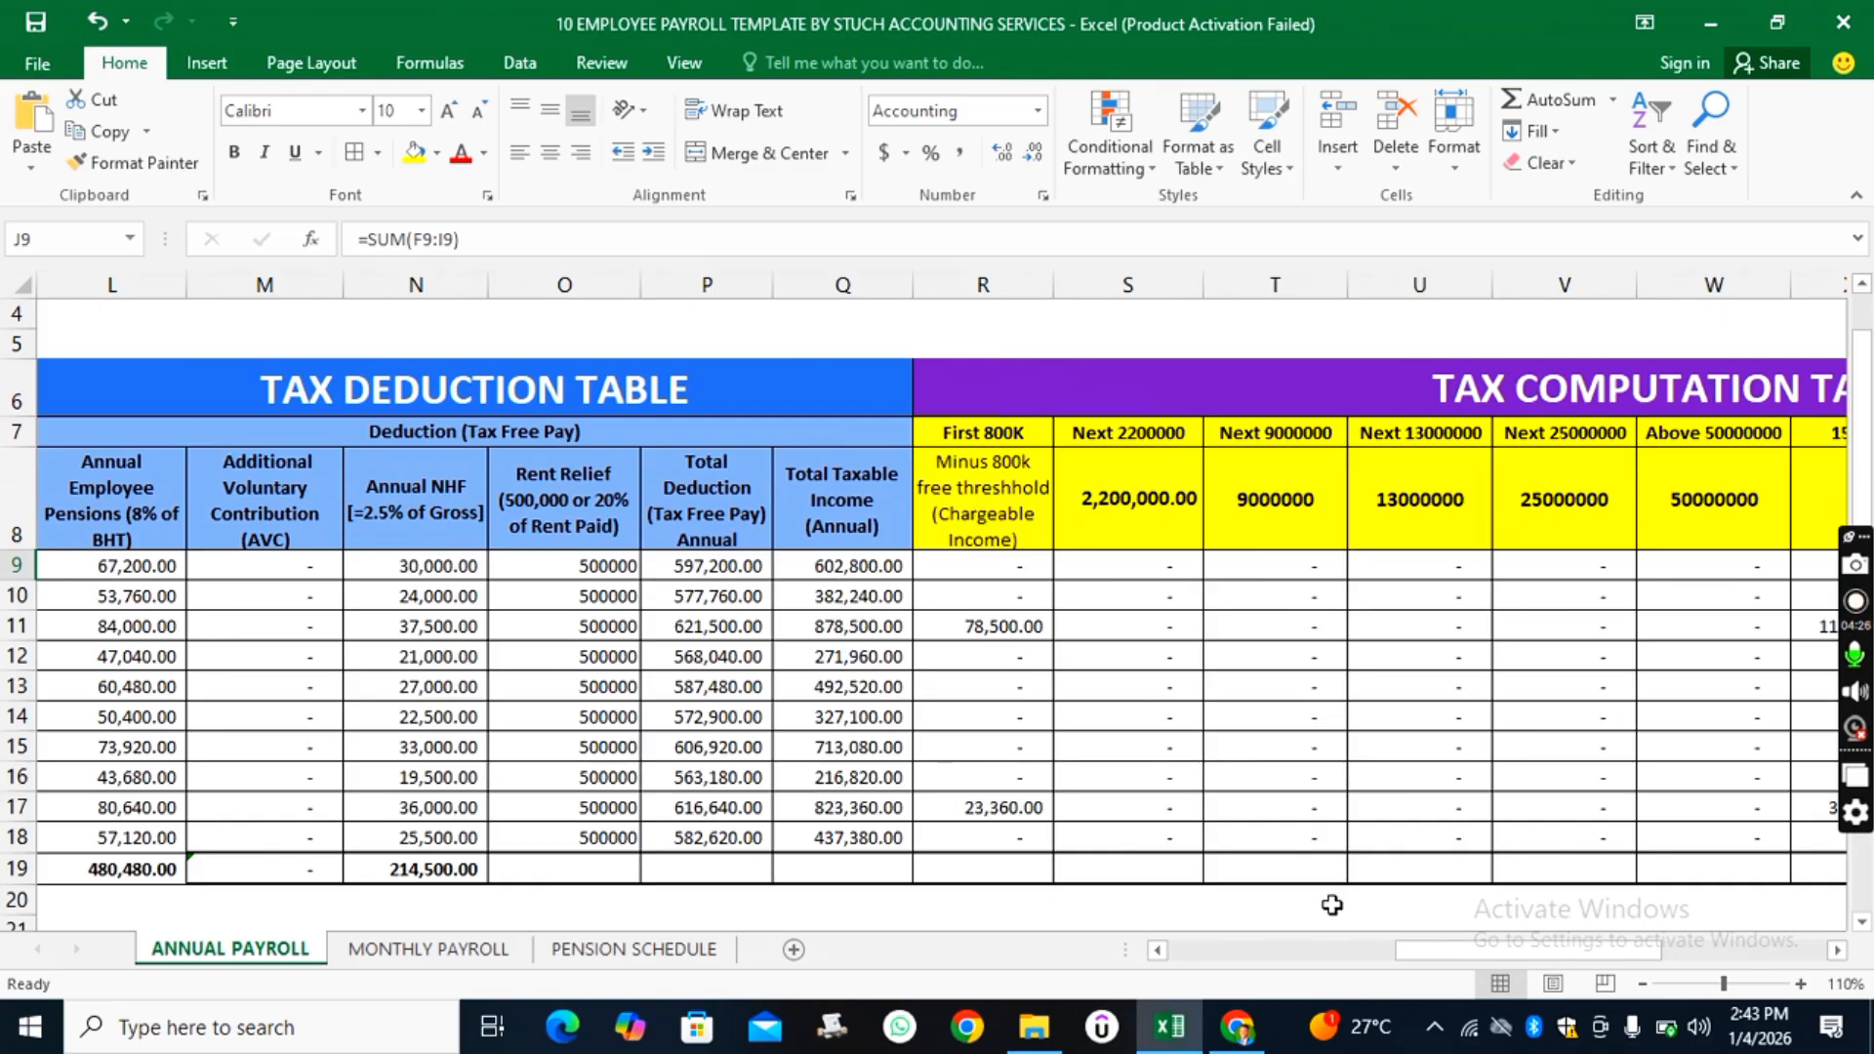
{"action": "scroll", "coordinate": [1481, 961], "scroll_direction": "left", "scroll_amount": 5}
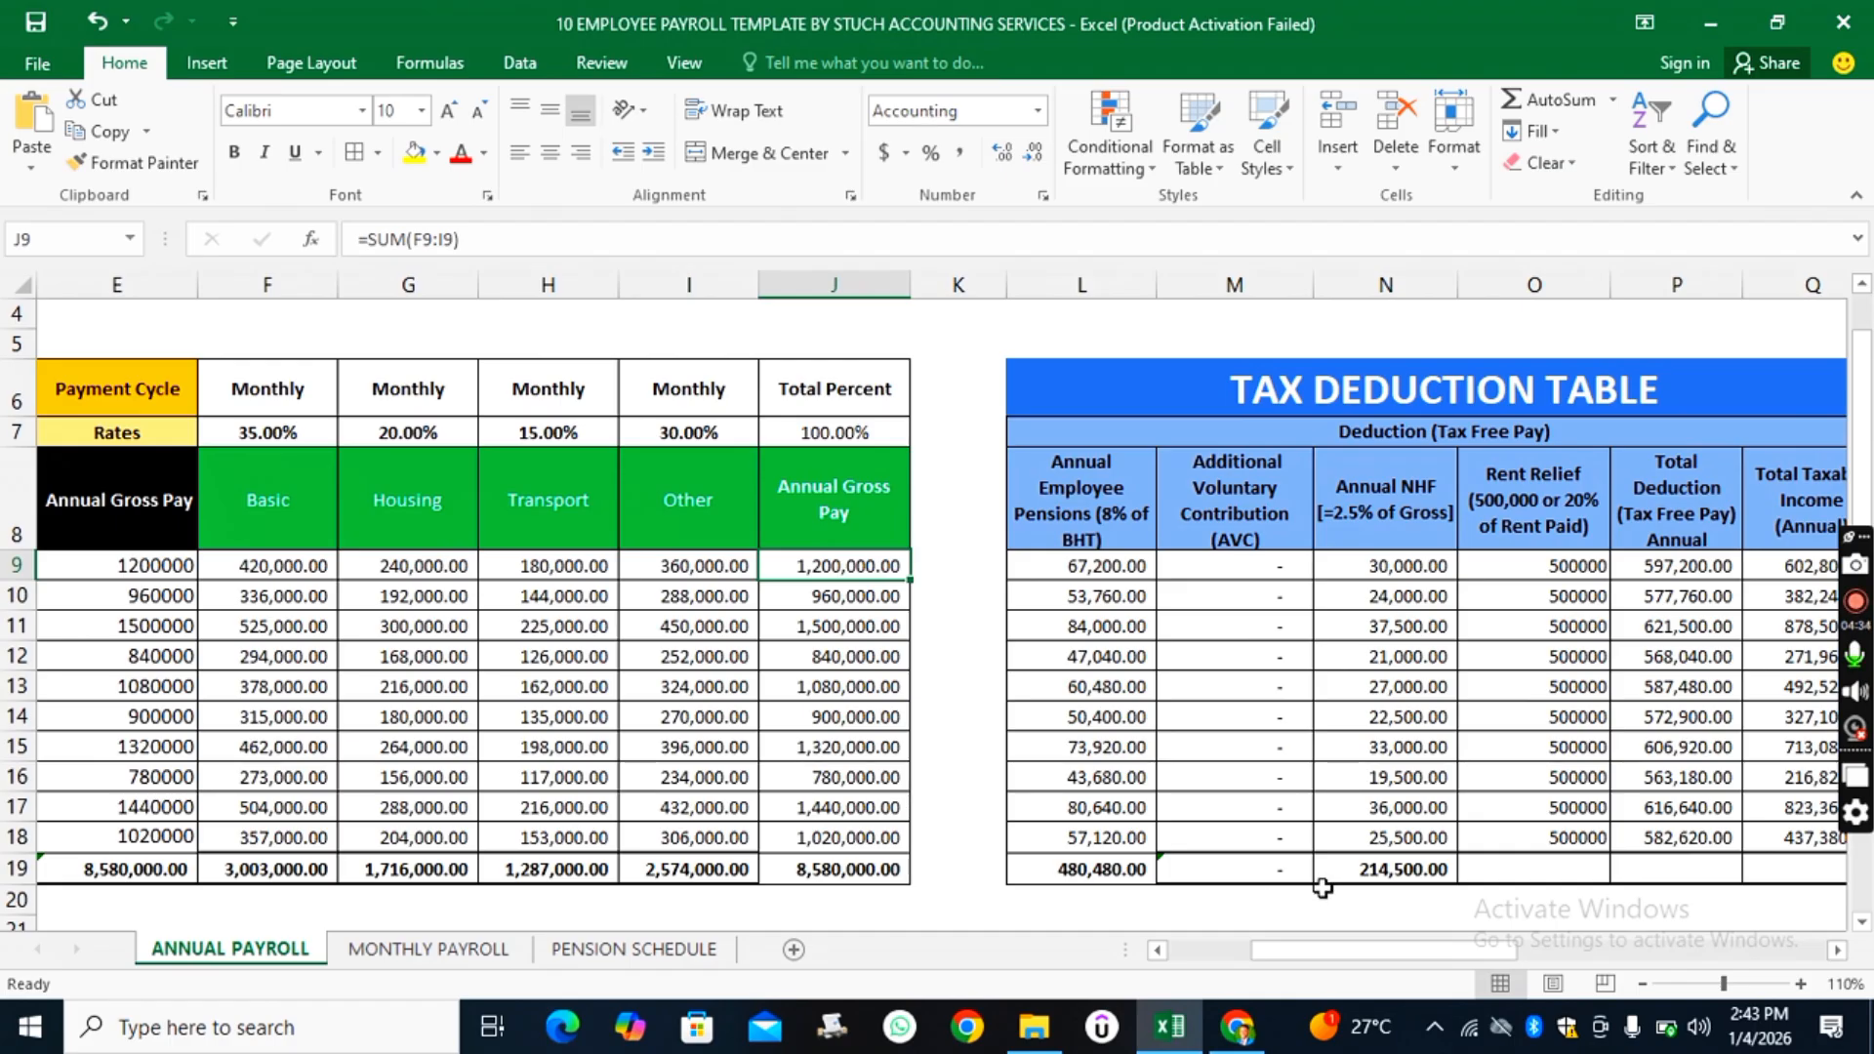
{"action": "left_click_drag", "start_coordinate": [1391, 951], "coordinate": [1535, 952]}
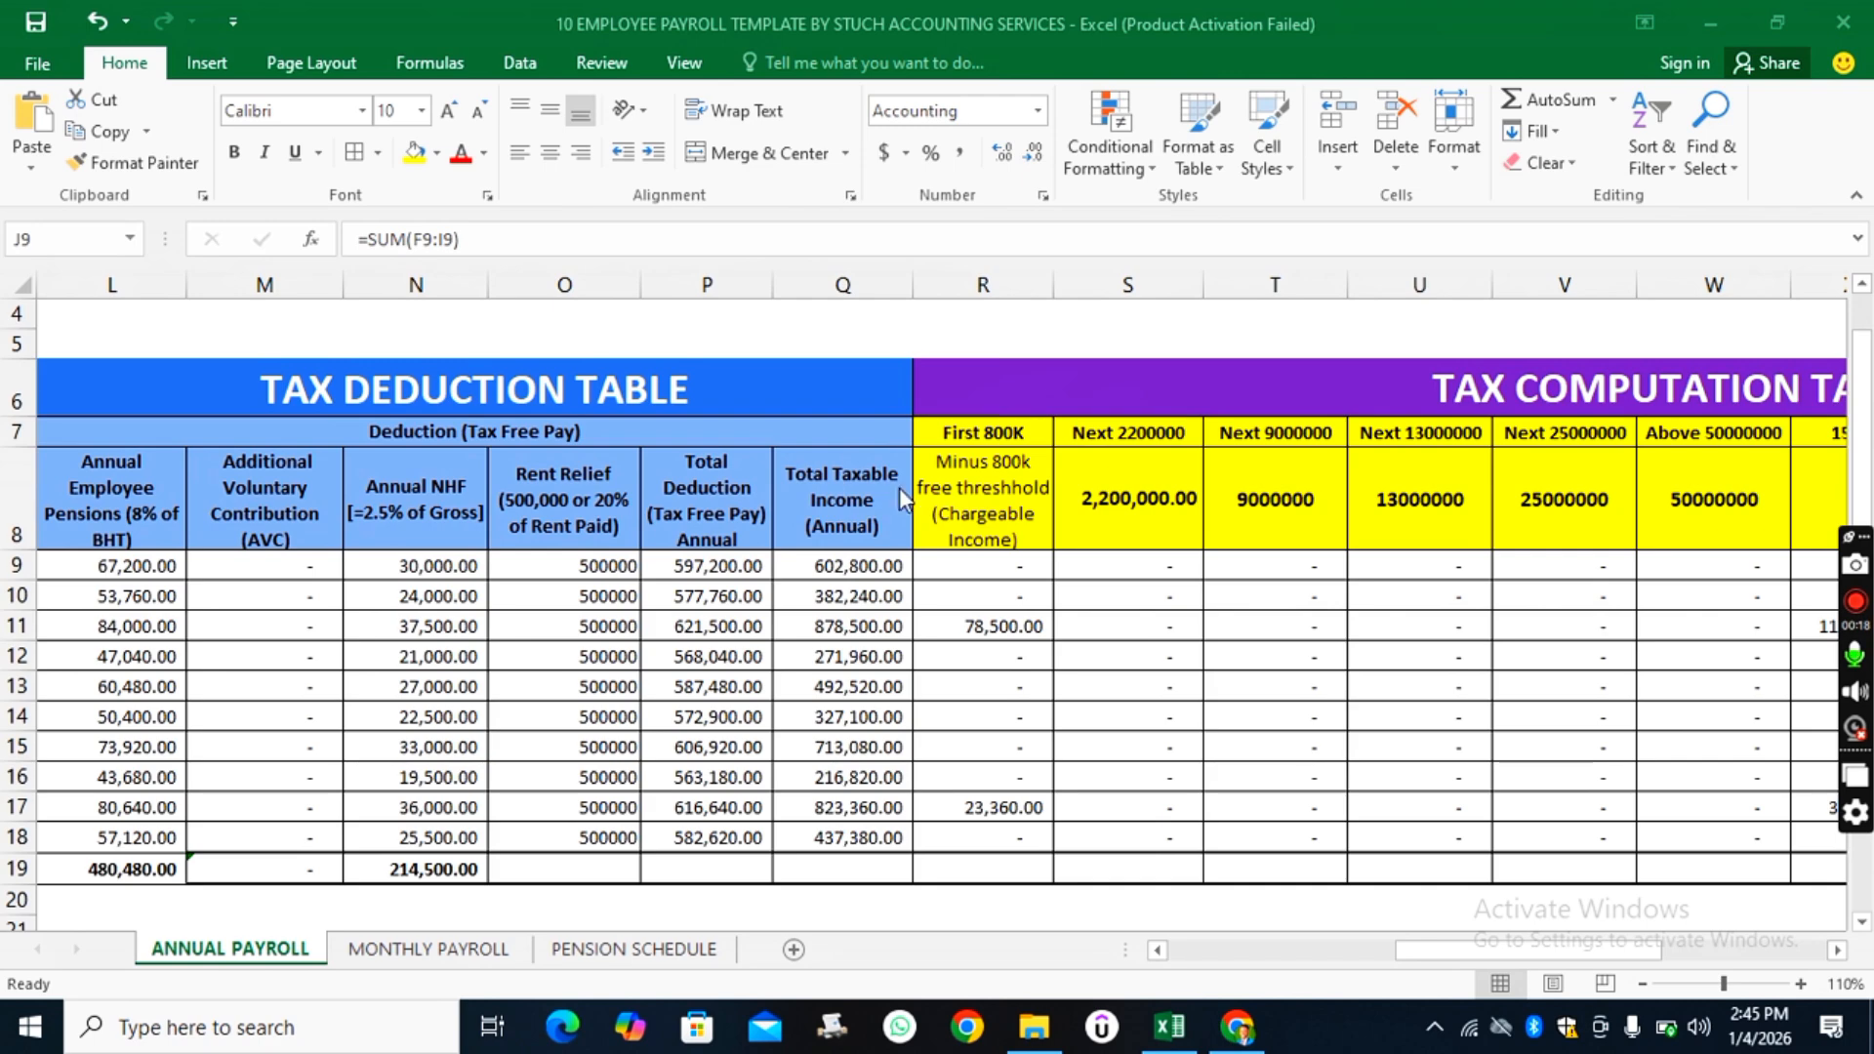
- Inspect the Total Taxable Income formulas in Q9 to Q11 and compare them with the 800K threshold column and the employees' gross pay
{"action": "left_click", "coordinate": [842, 566]}
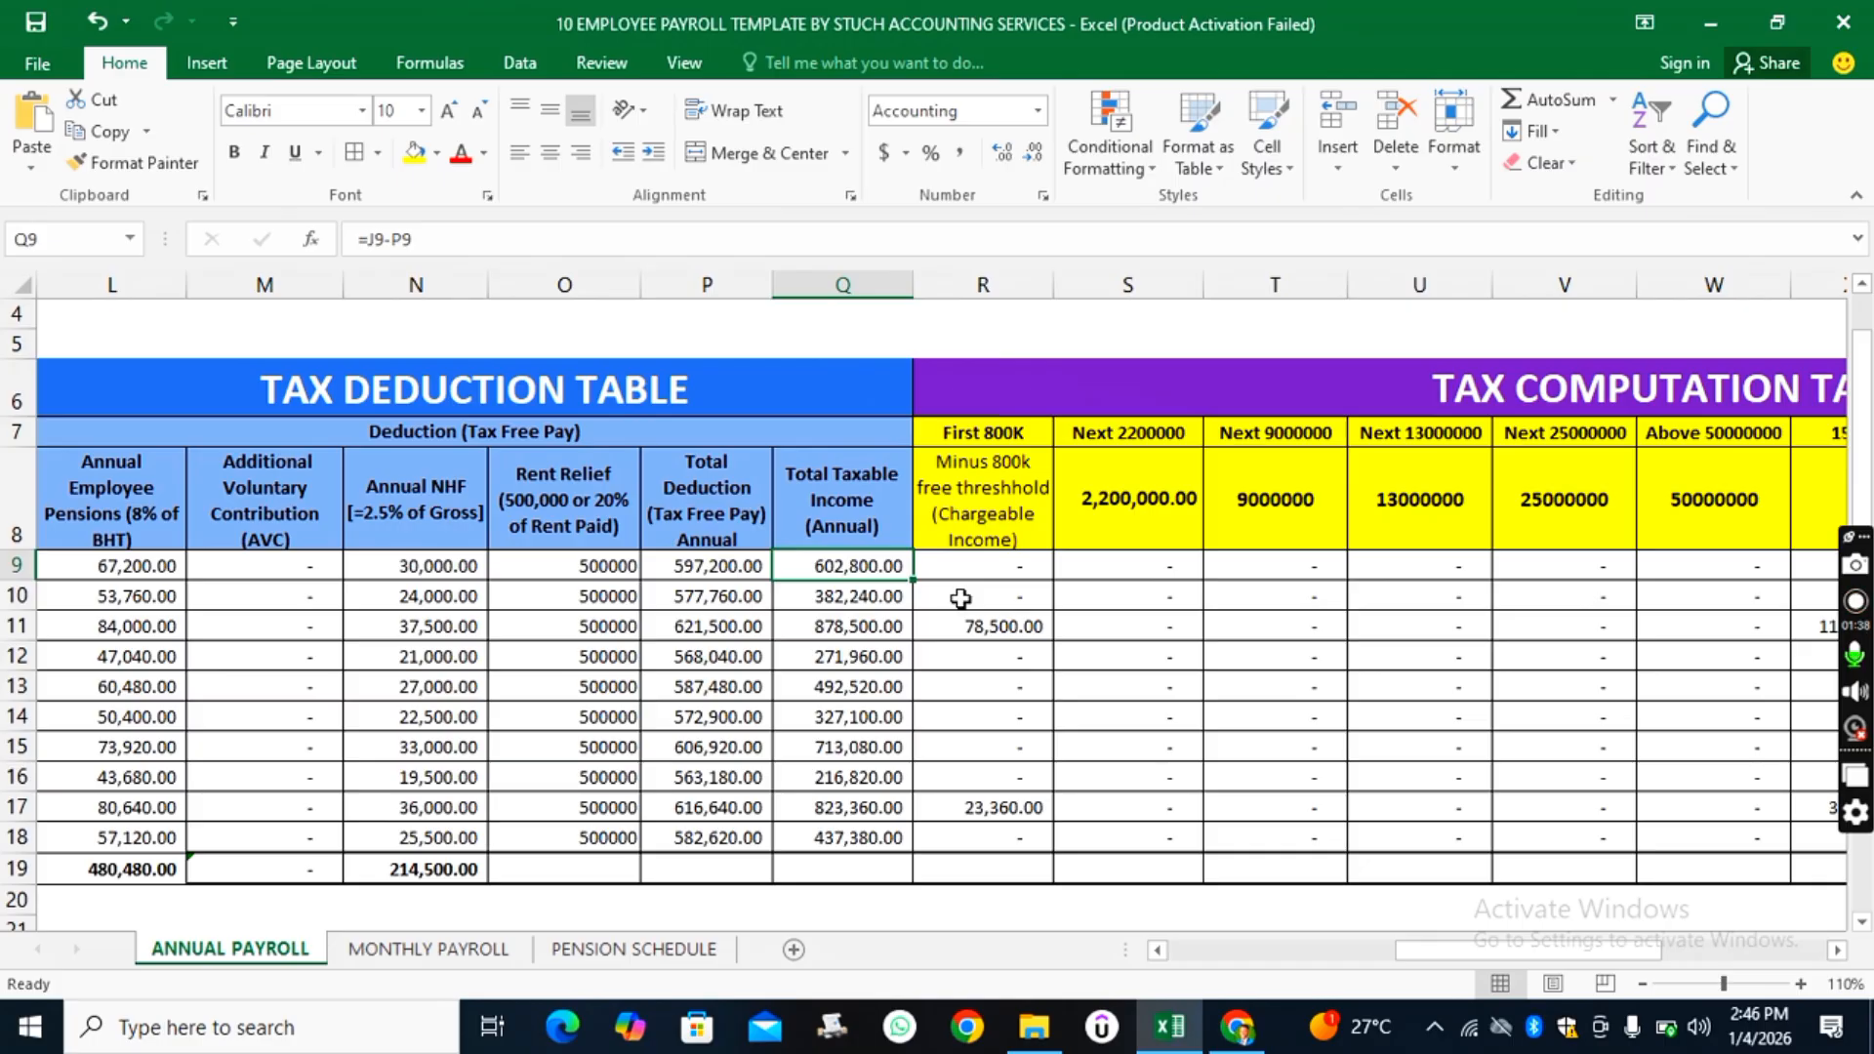
{"action": "scroll", "coordinate": [961, 599], "scroll_direction": "up", "scroll_amount": 1}
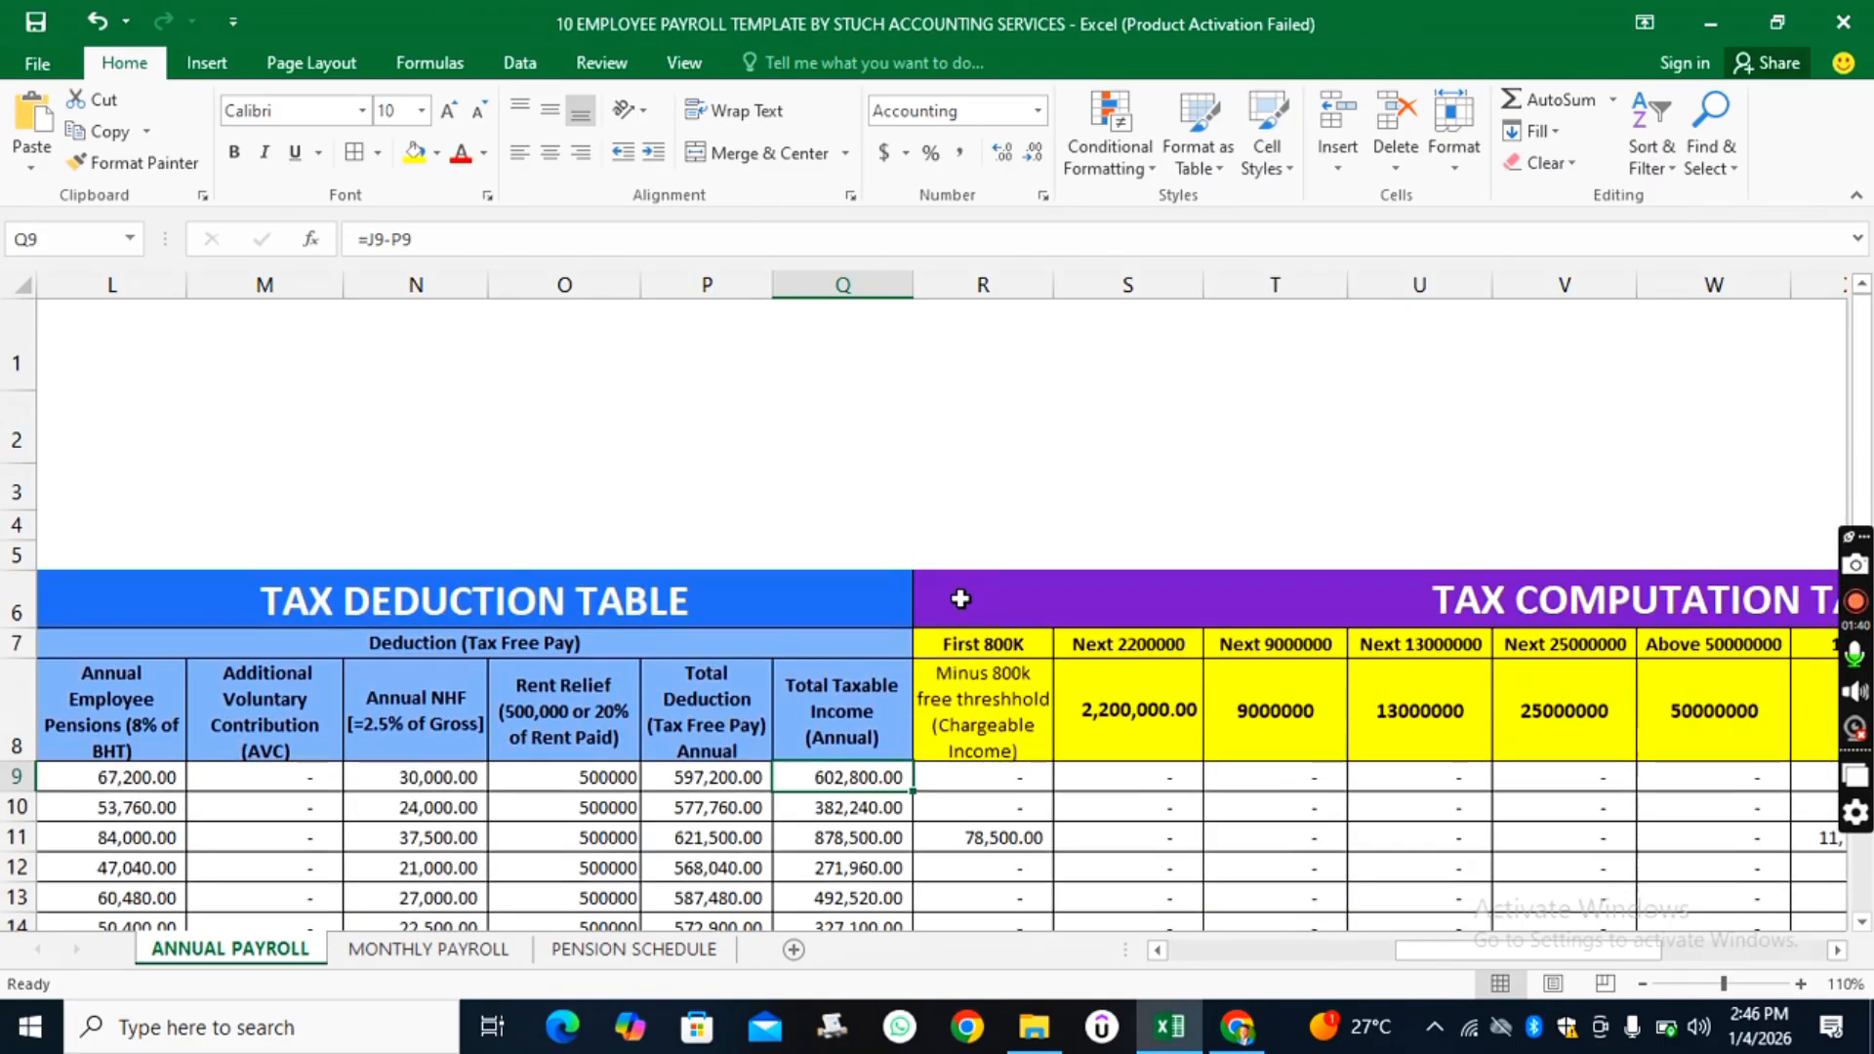
{"action": "scroll", "coordinate": [961, 598], "scroll_direction": "down", "scroll_amount": 2}
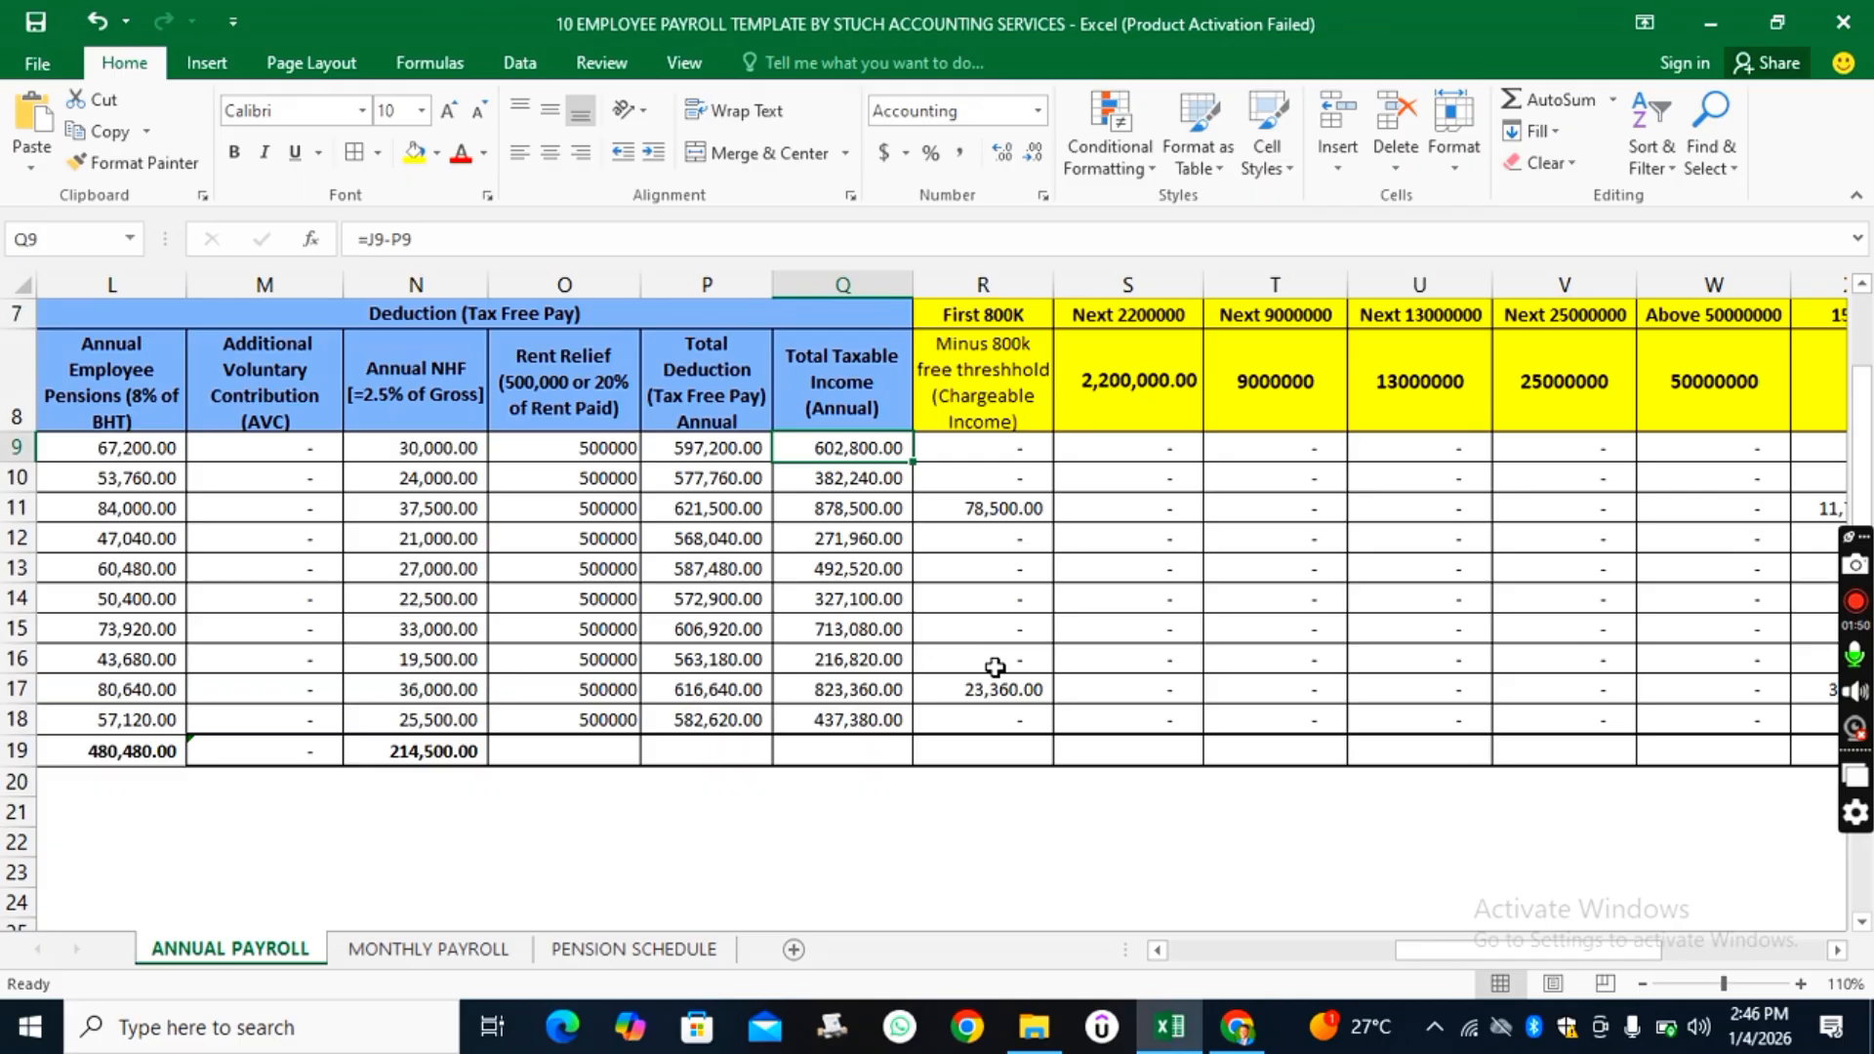
{"action": "scroll", "coordinate": [993, 664], "scroll_direction": "up", "scroll_amount": 1}
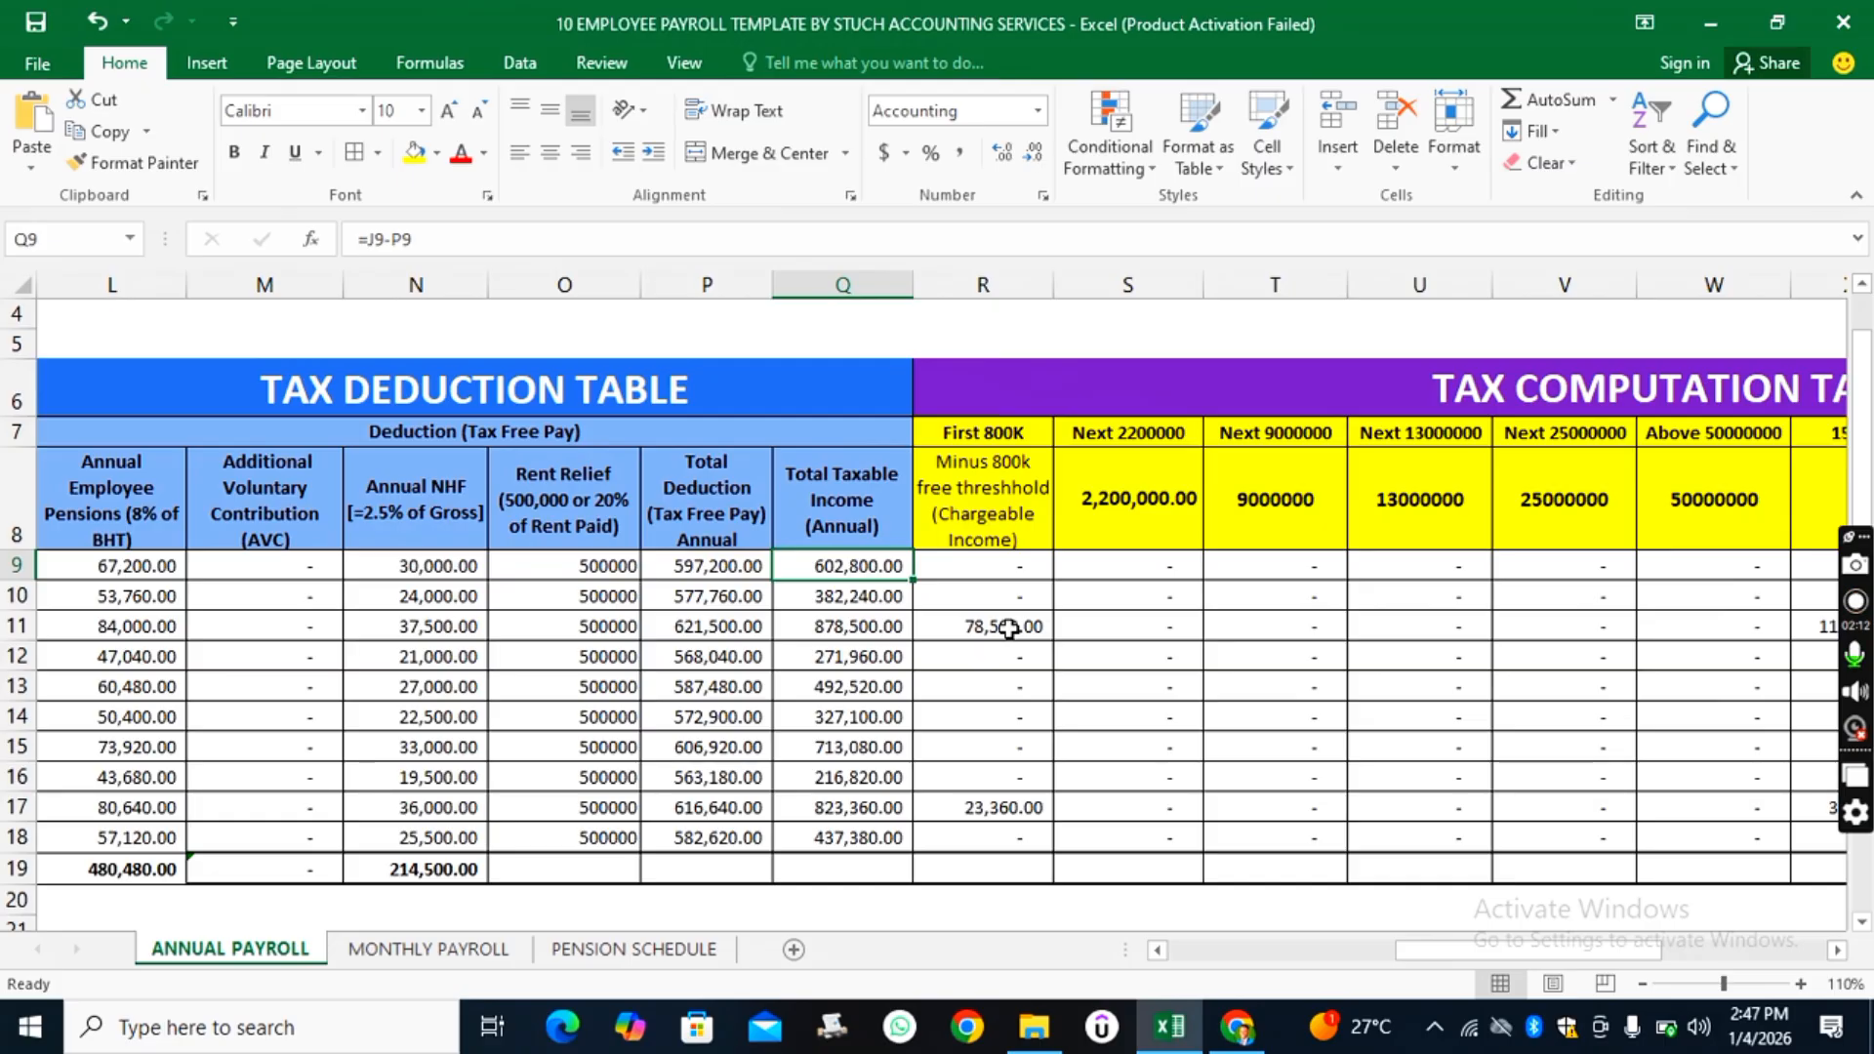
{"action": "left_click", "coordinate": [864, 599]}
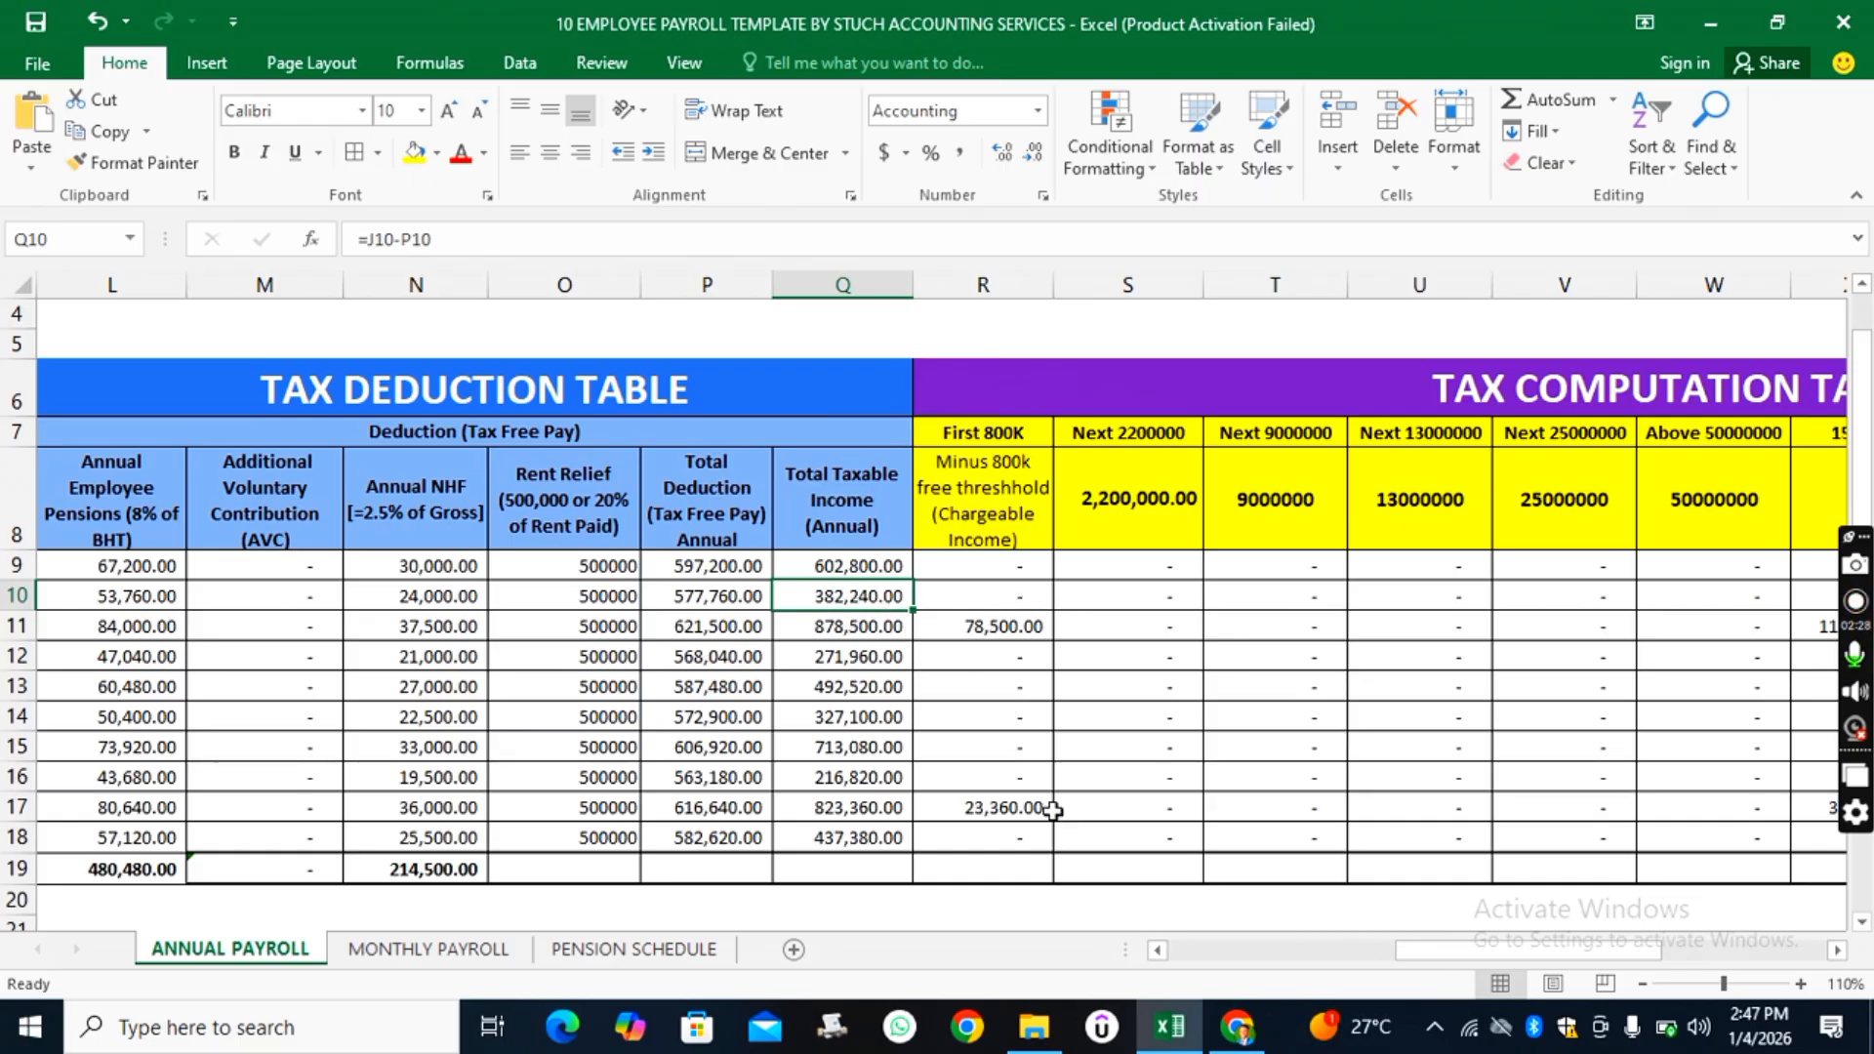
{"action": "left_click", "coordinate": [857, 628]}
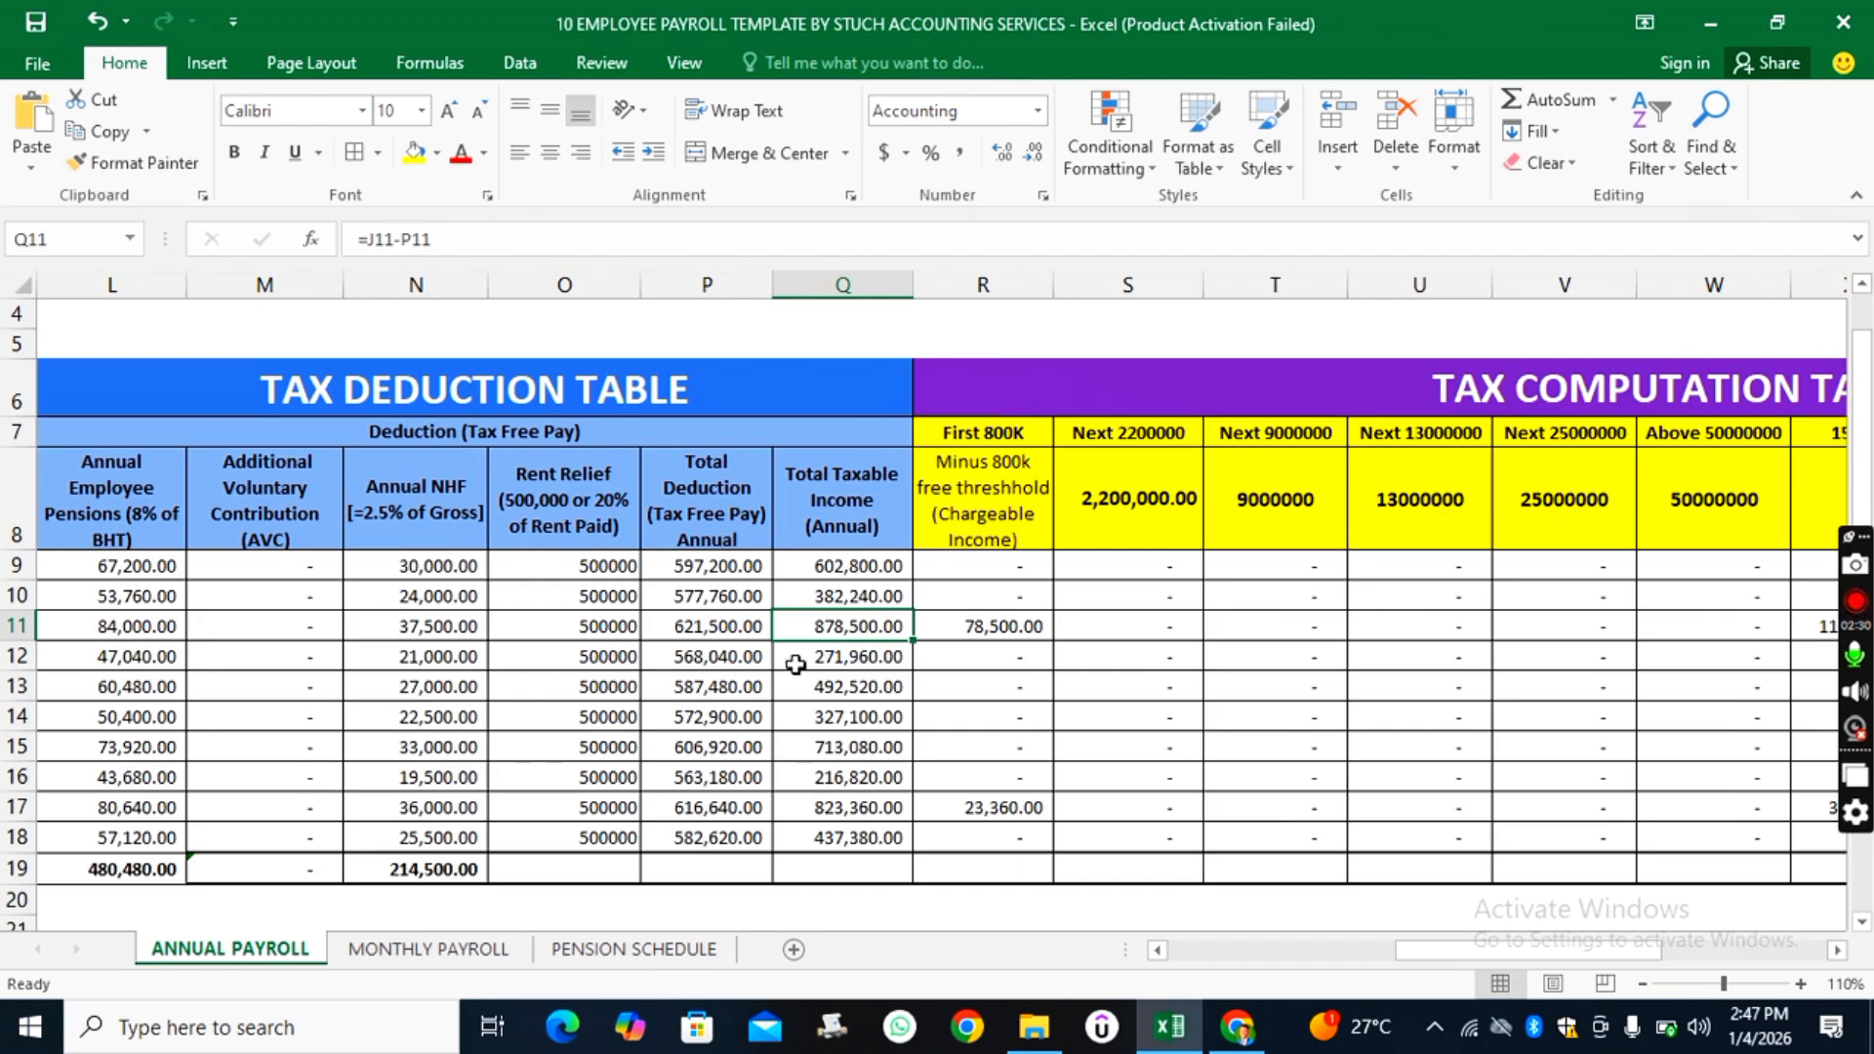
{"action": "left_click_drag", "start_coordinate": [1441, 955], "coordinate": [1174, 986]}
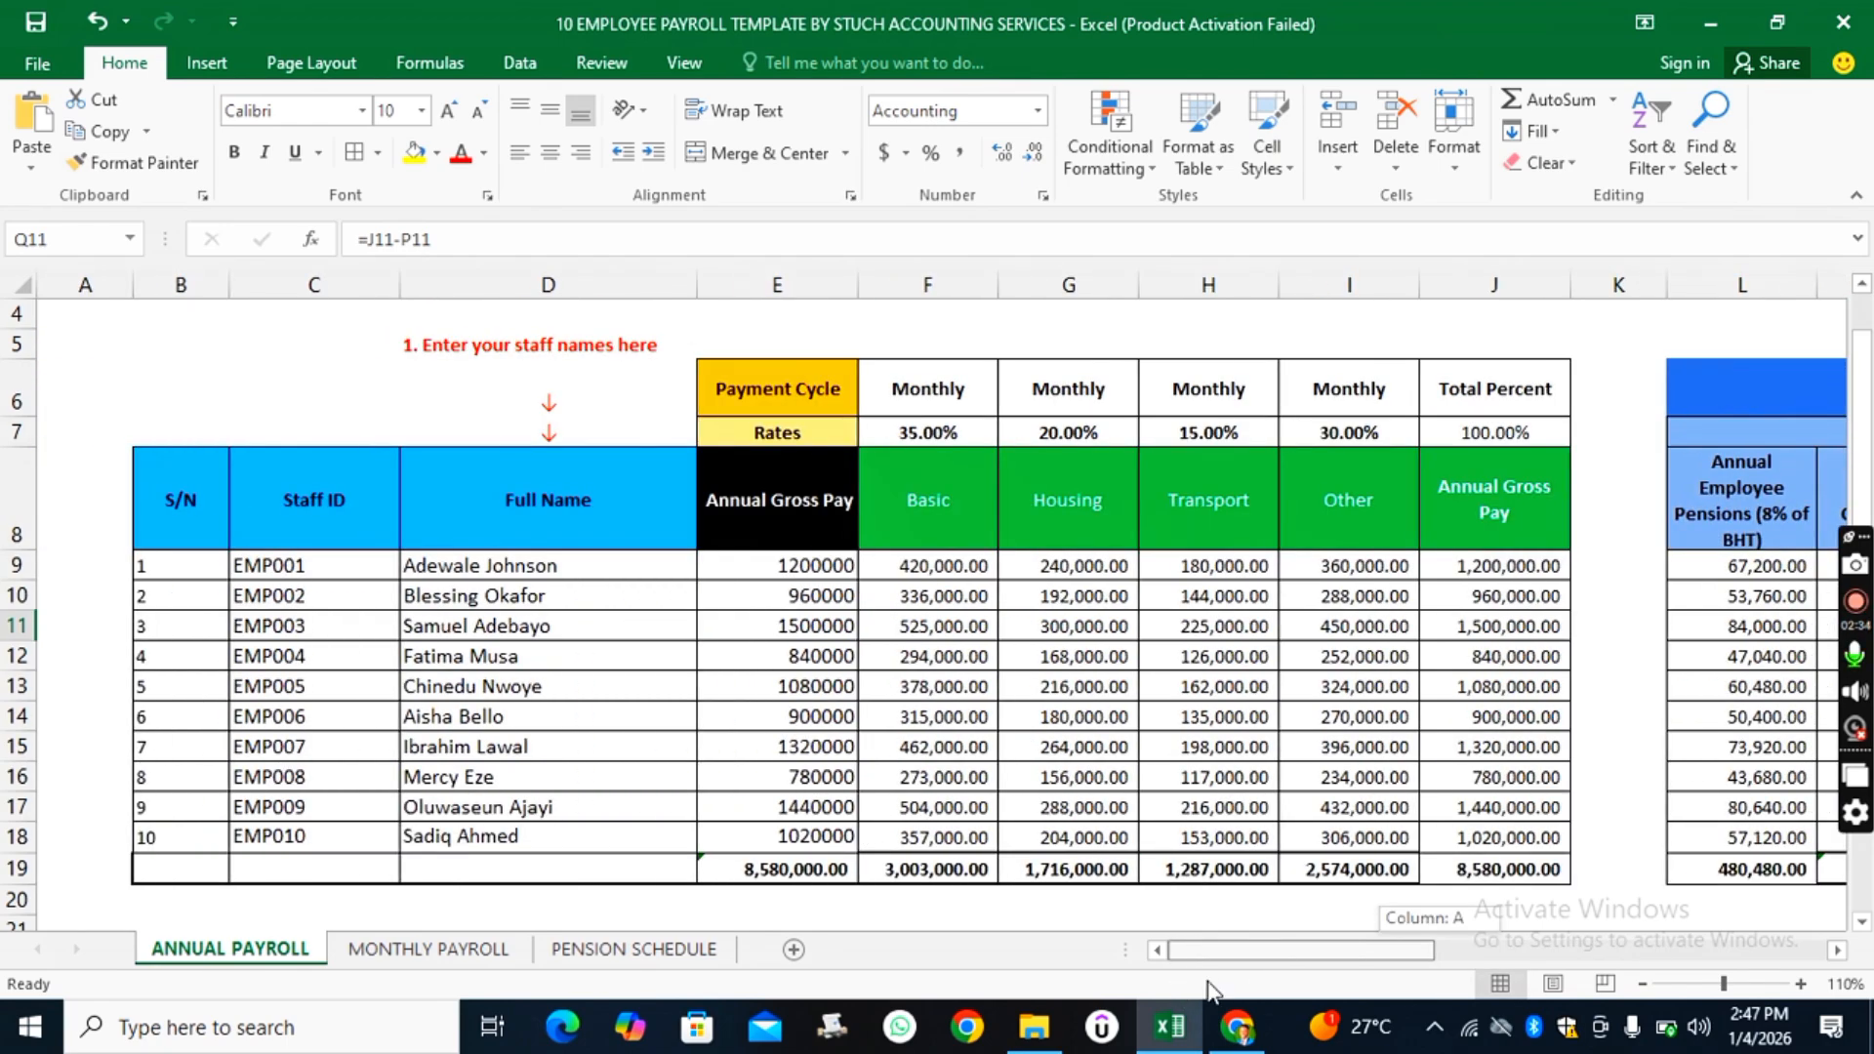
{"action": "left_click_drag", "start_coordinate": [1208, 986], "coordinate": [1372, 918]}
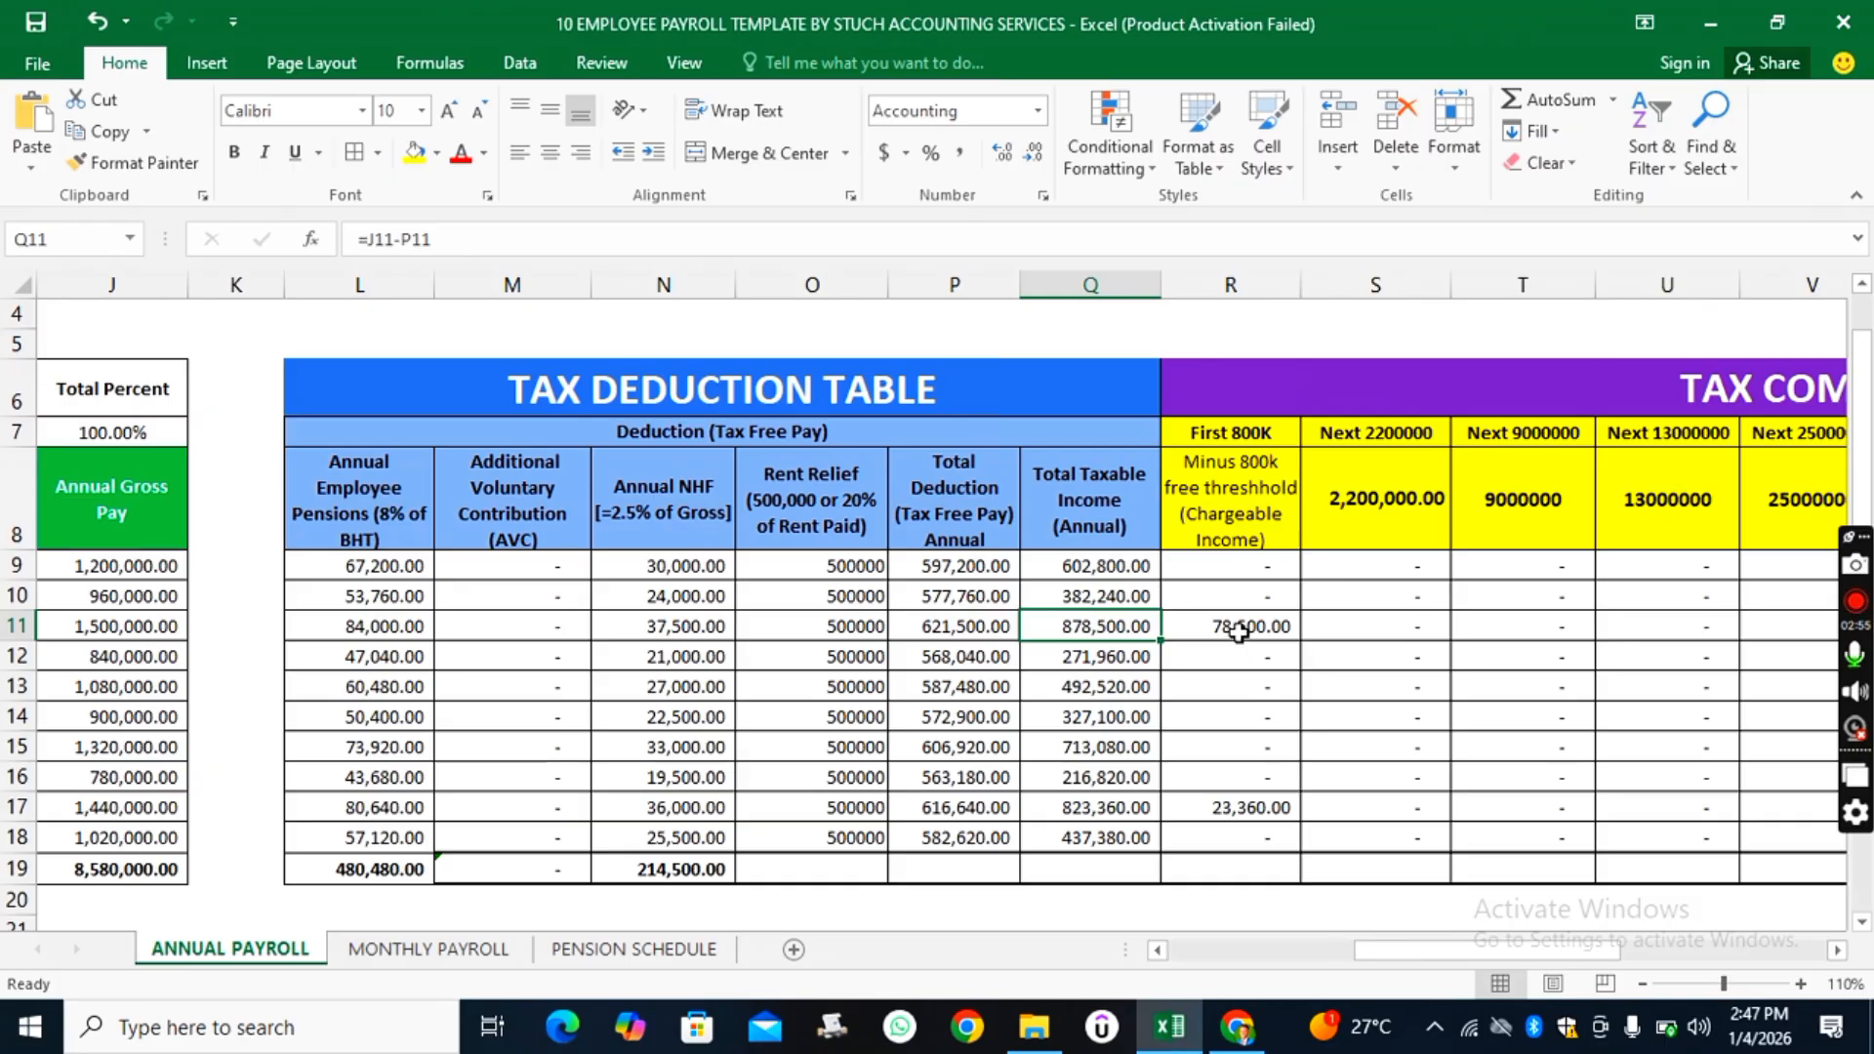
- Inspect the chargeable income formula in R11 and the 15% tax formula in X11, and view the PAYE tax table
{"action": "left_click", "coordinate": [1245, 626]}
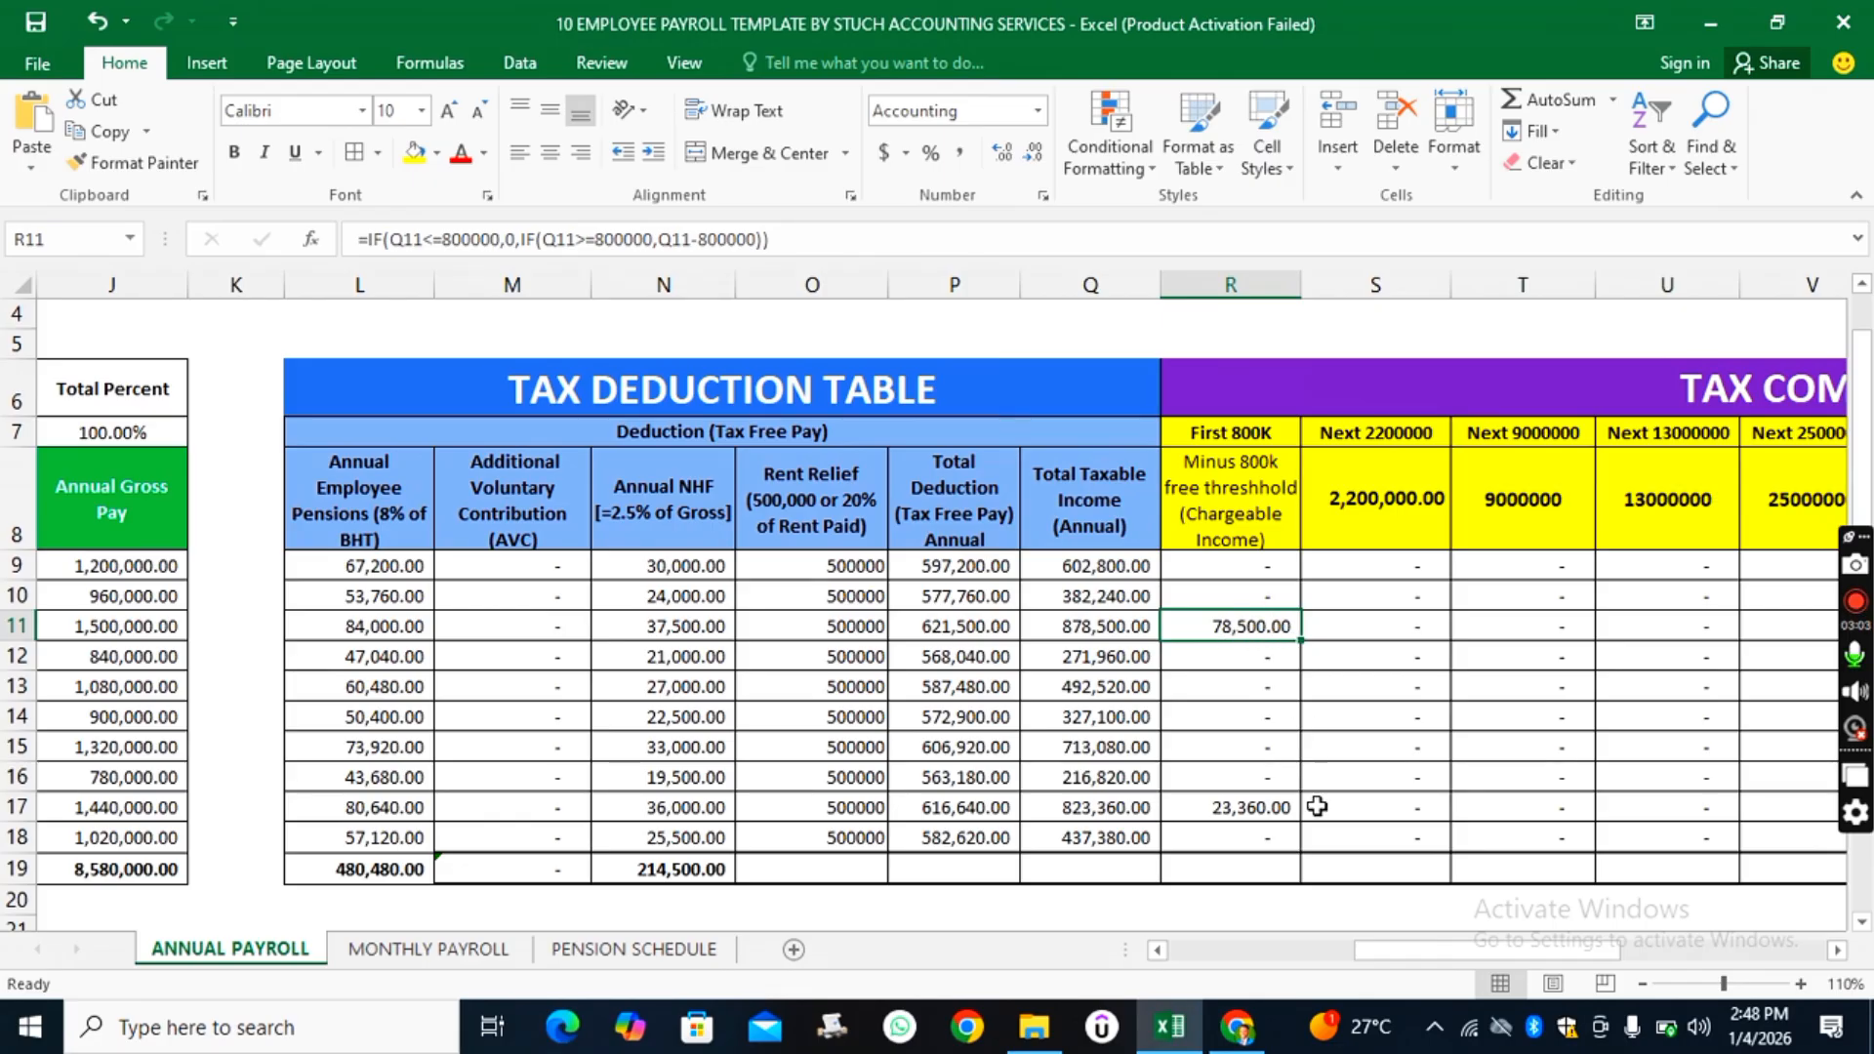
{"action": "left_click_drag", "start_coordinate": [1413, 960], "coordinate": [1490, 951]}
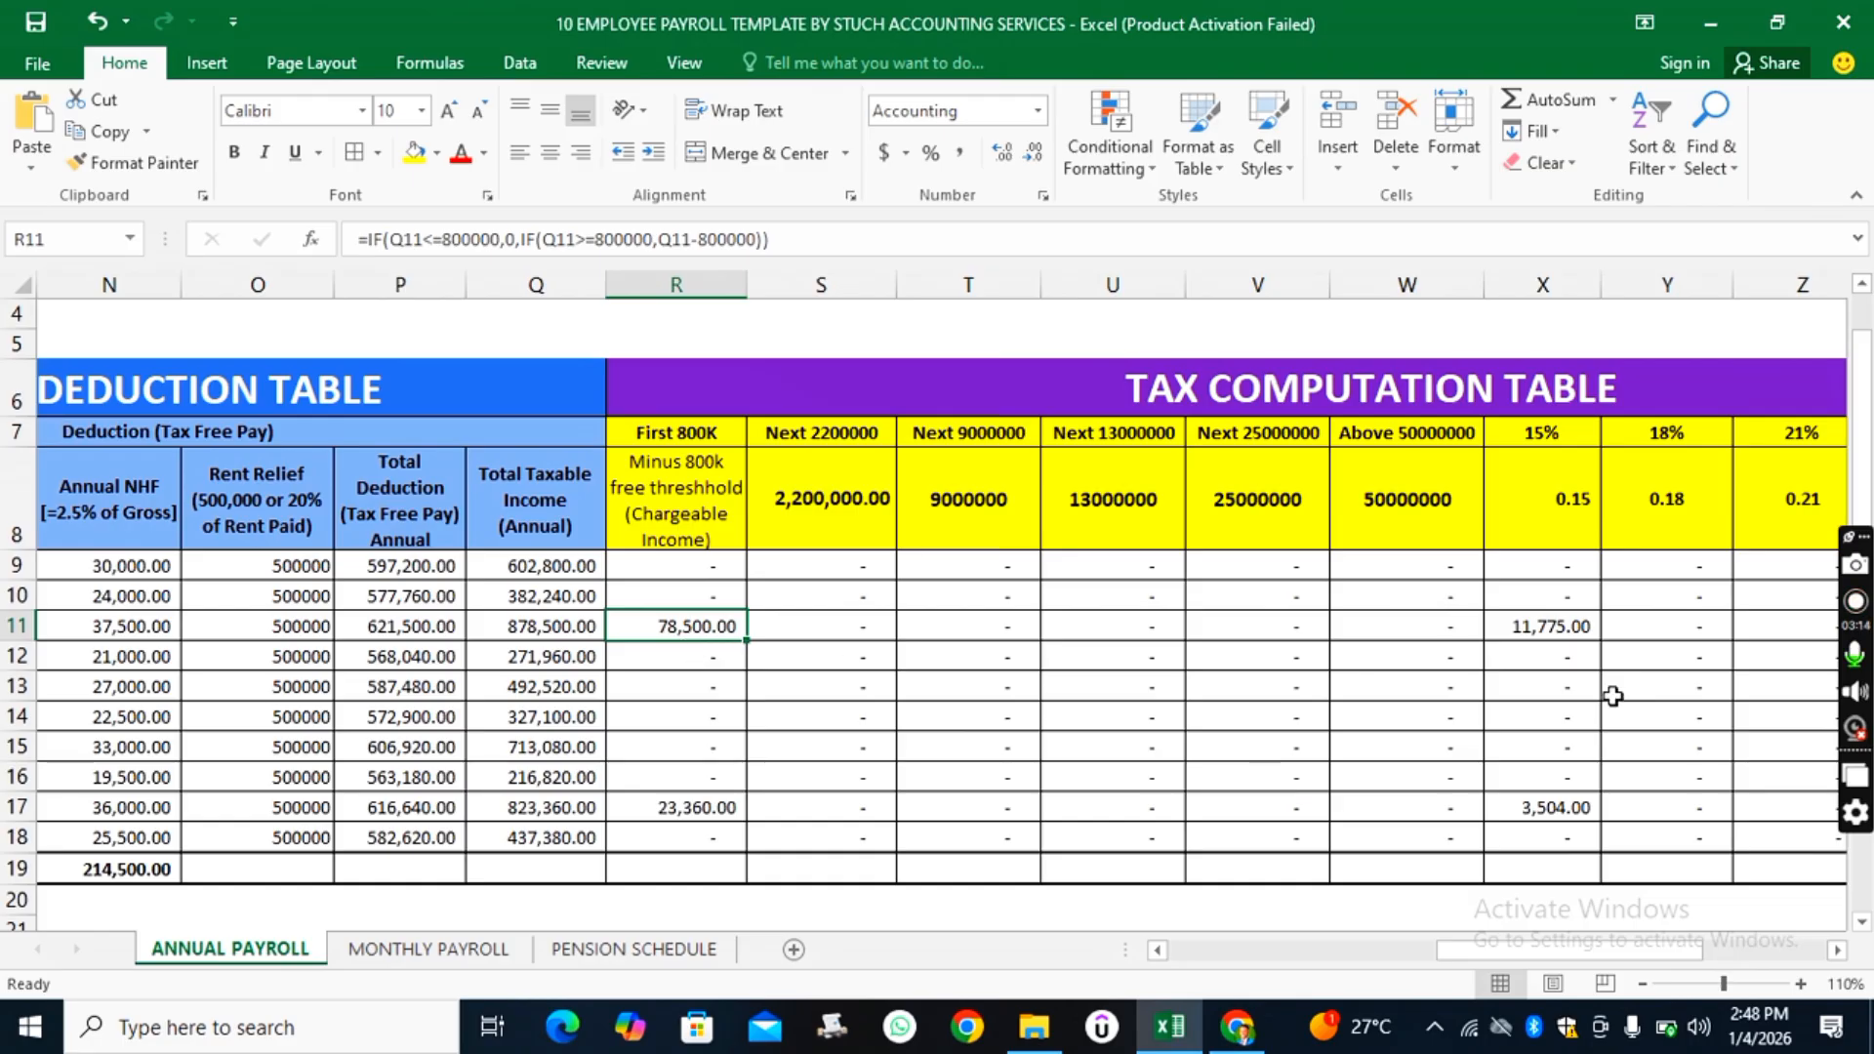
{"action": "left_click", "coordinate": [1552, 640]}
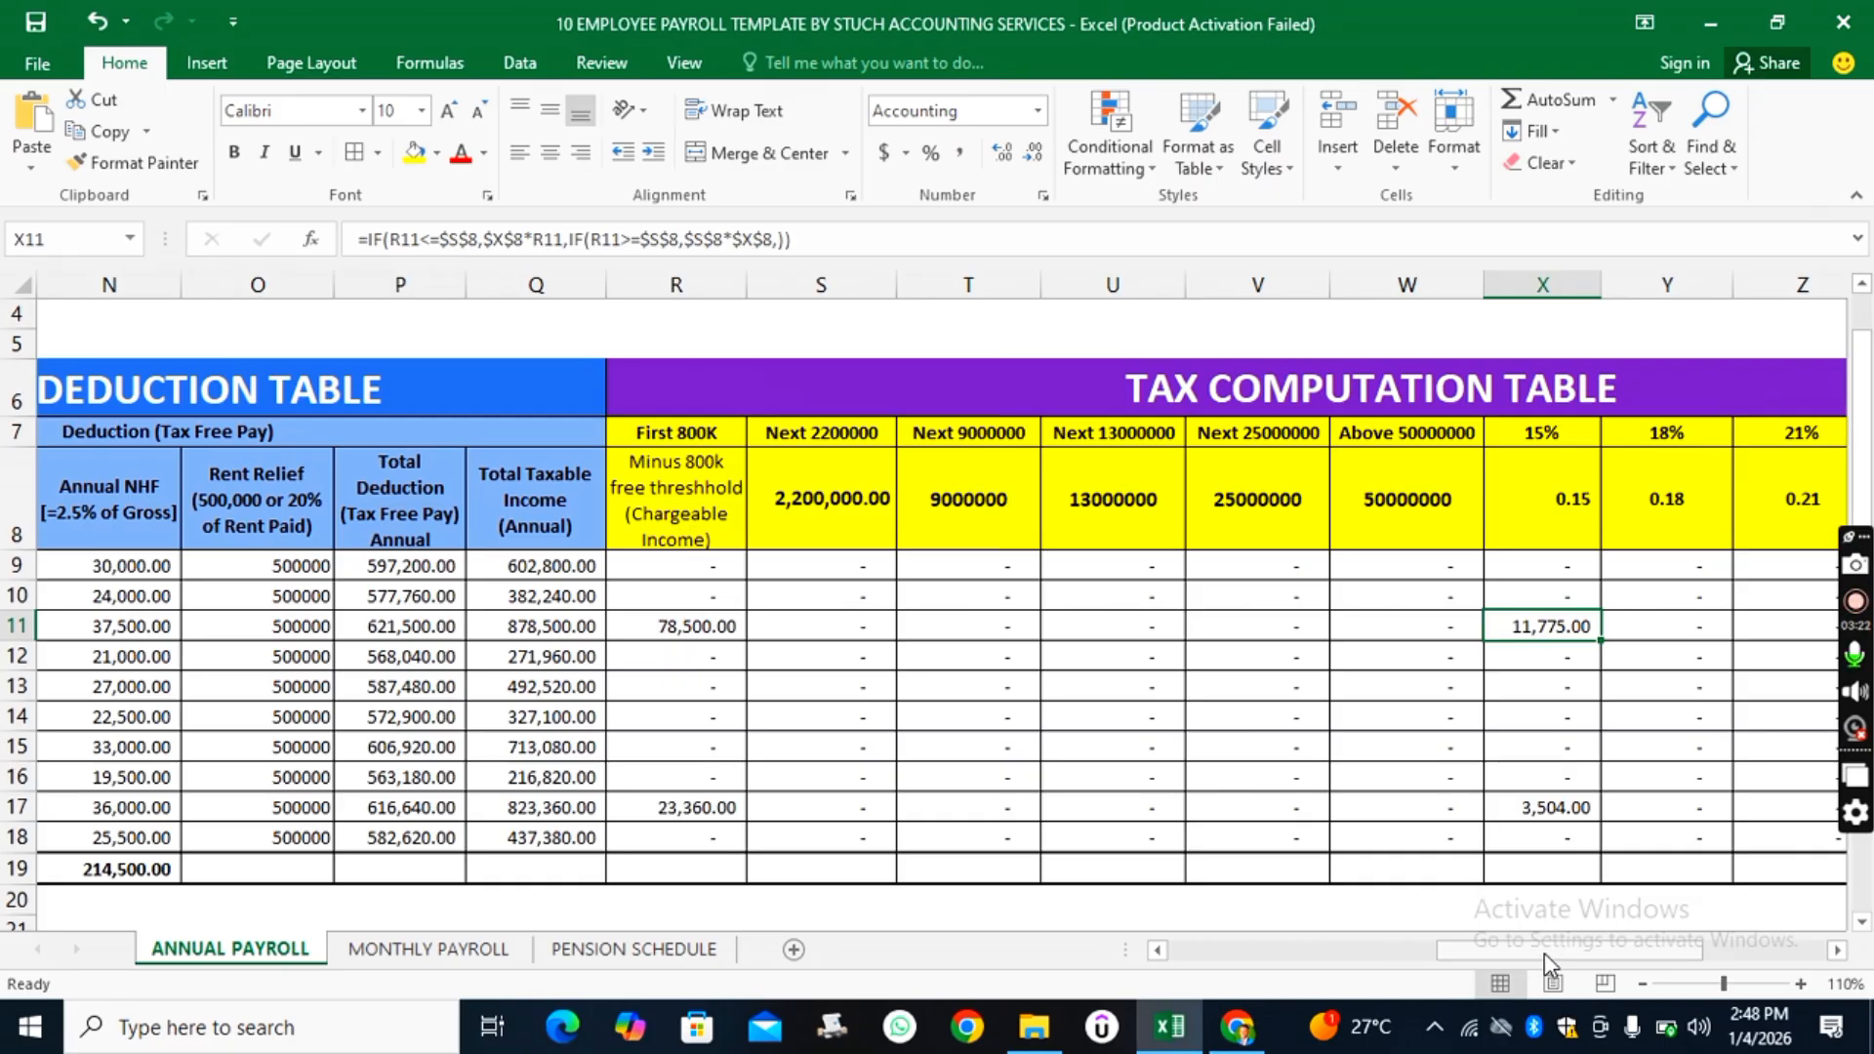
{"action": "left_click_drag", "start_coordinate": [1546, 956], "coordinate": [1672, 952]}
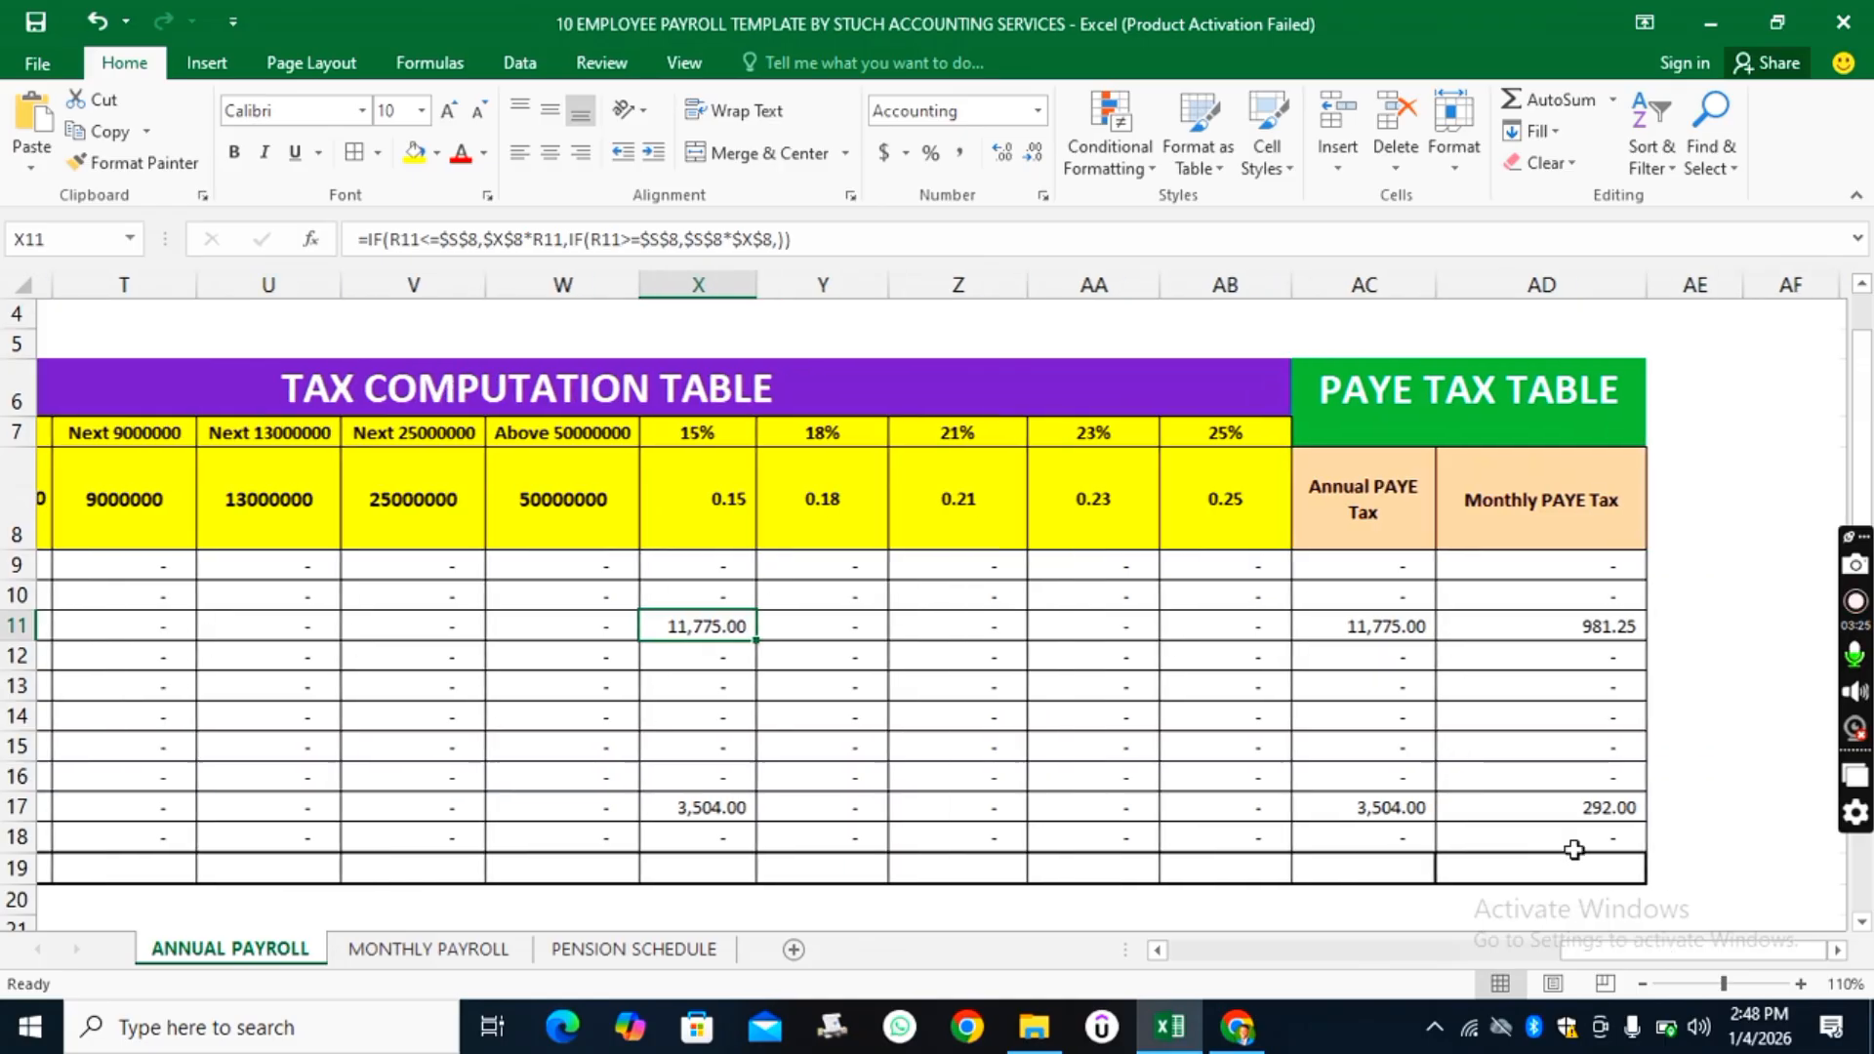
- Inspect the Annual PAYE Tax formula in AC11 and the Monthly PAYE Tax formula in AD11
{"action": "left_click", "coordinate": [1371, 629]}
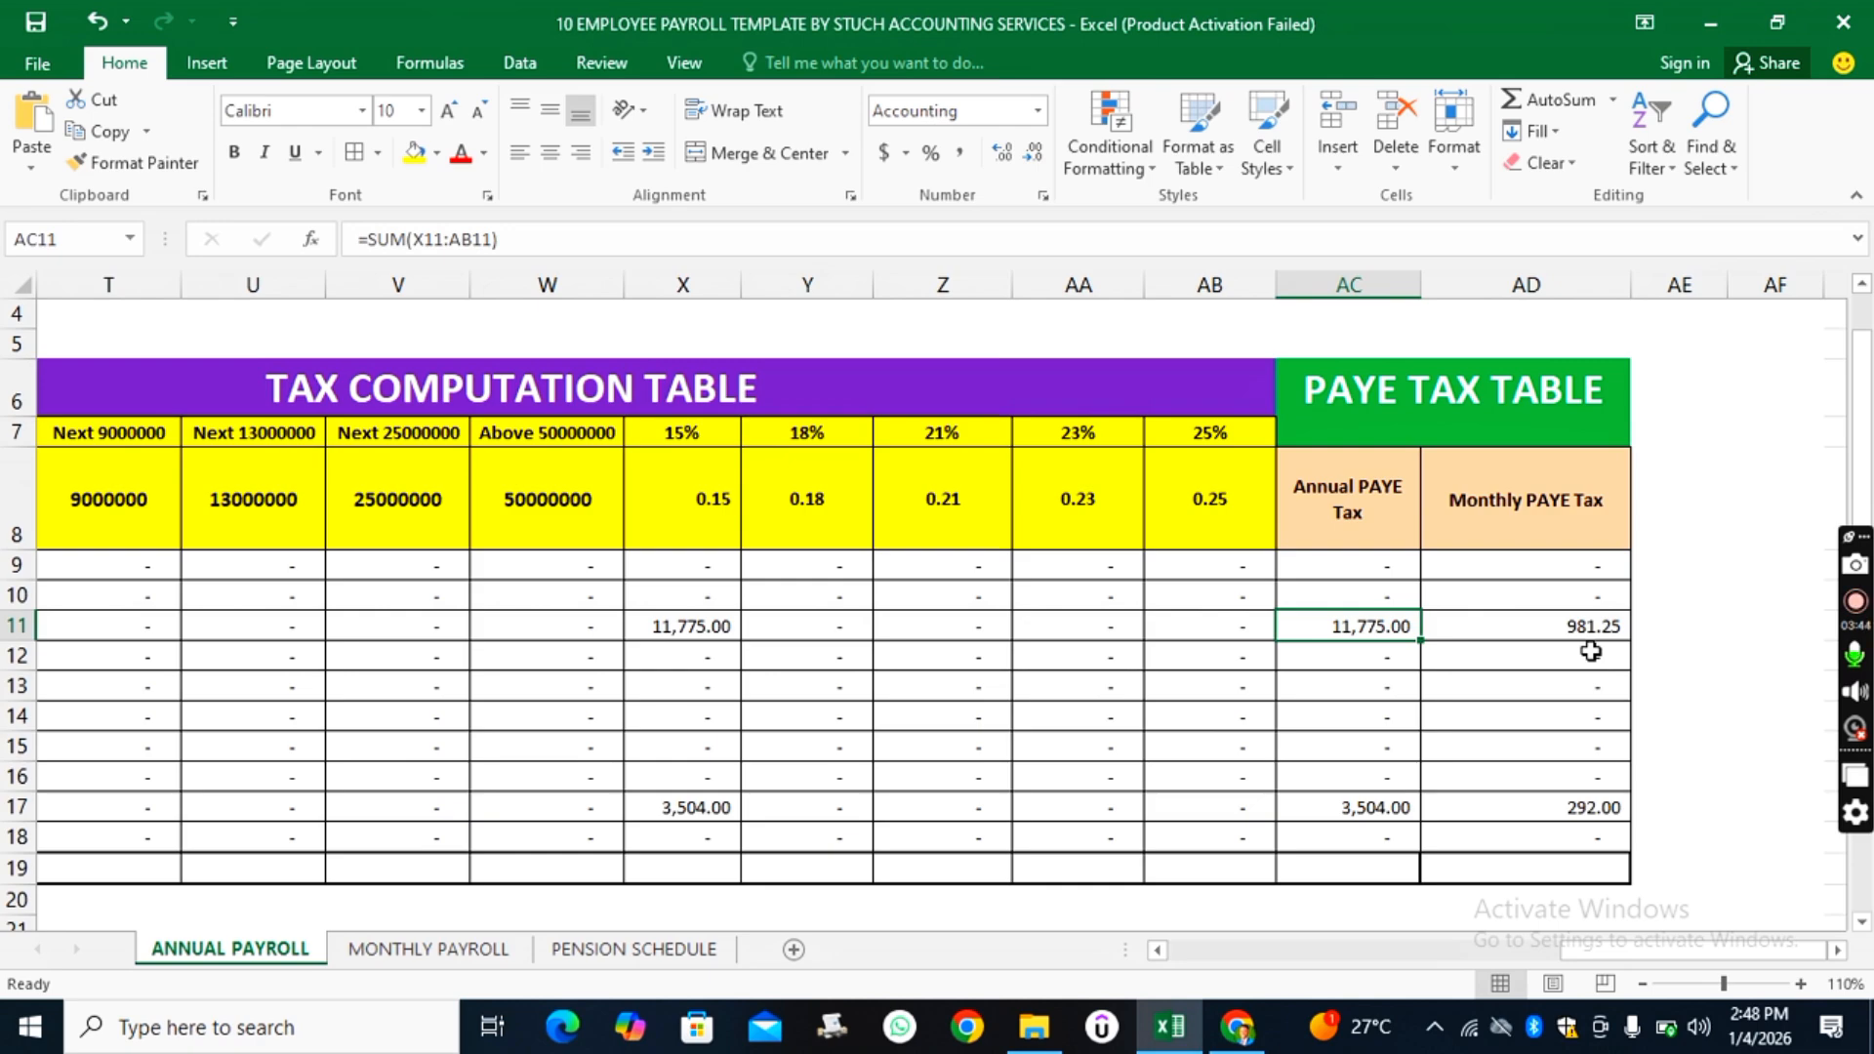
{"action": "left_click", "coordinate": [1573, 625]}
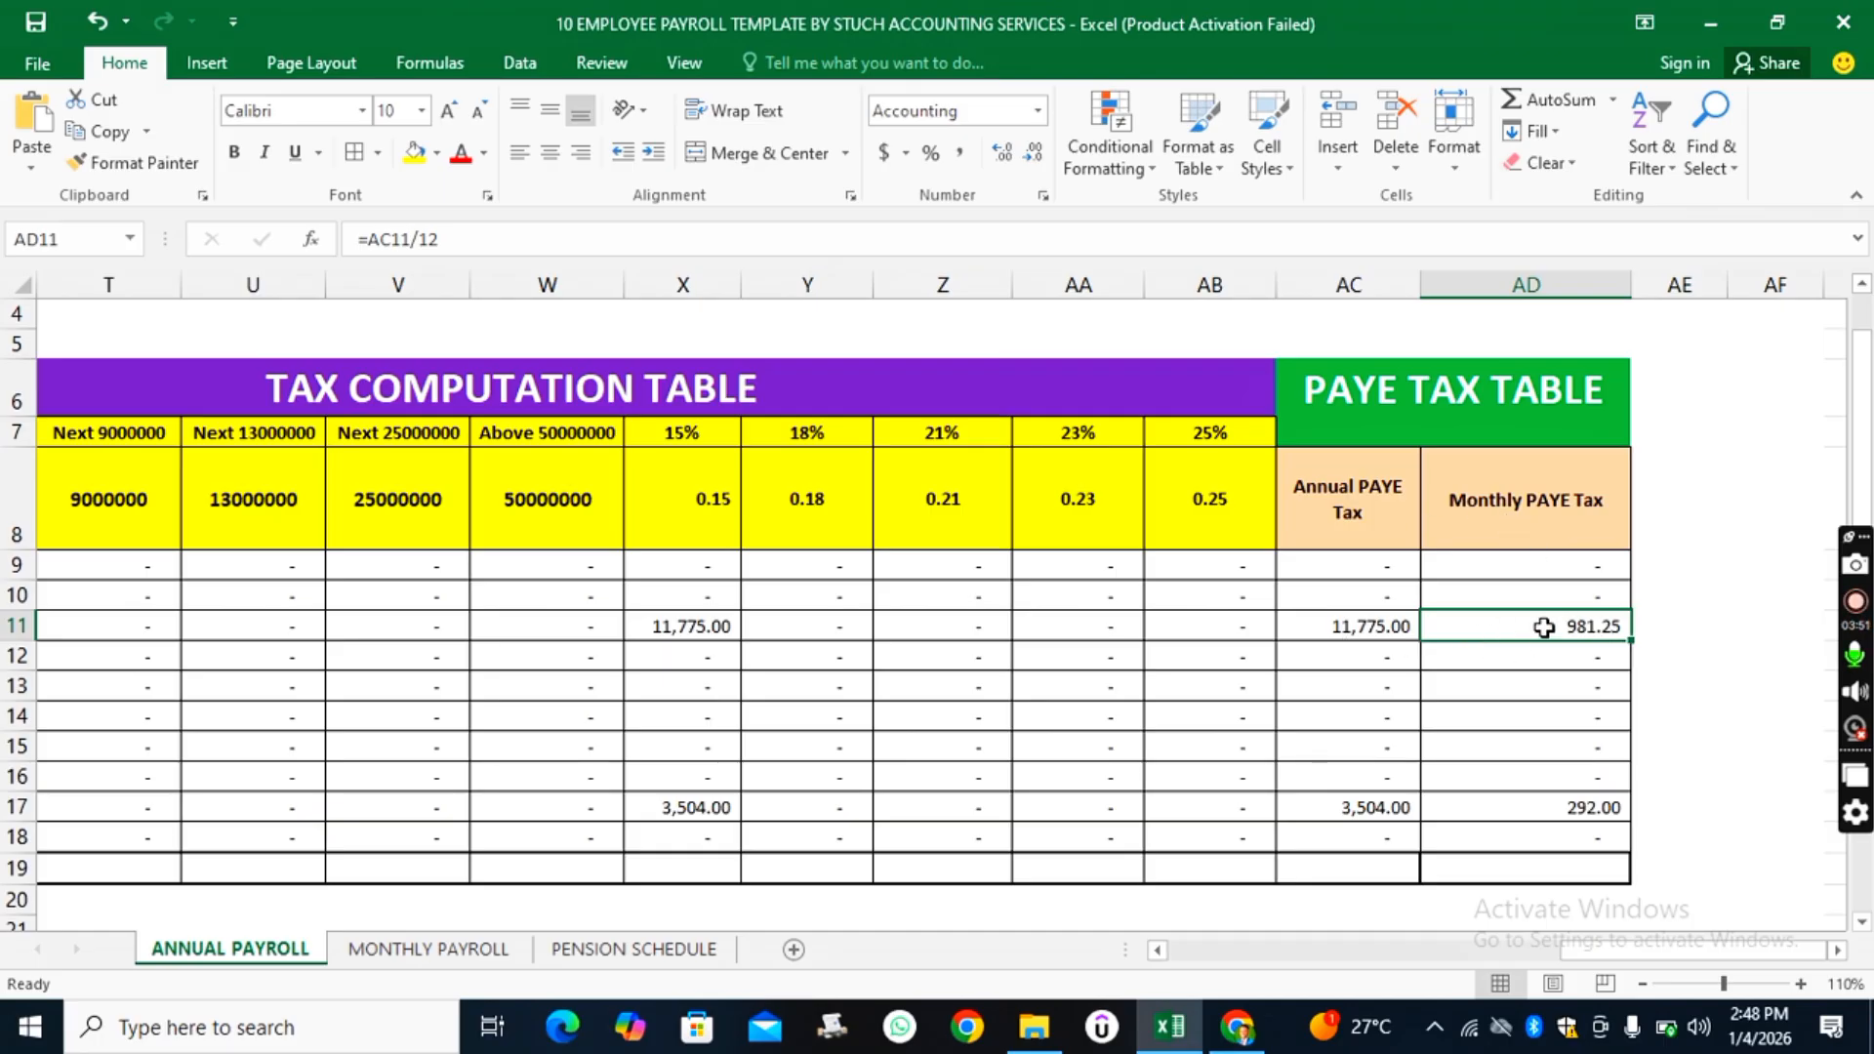
{"action": "left_click", "coordinate": [1326, 630]}
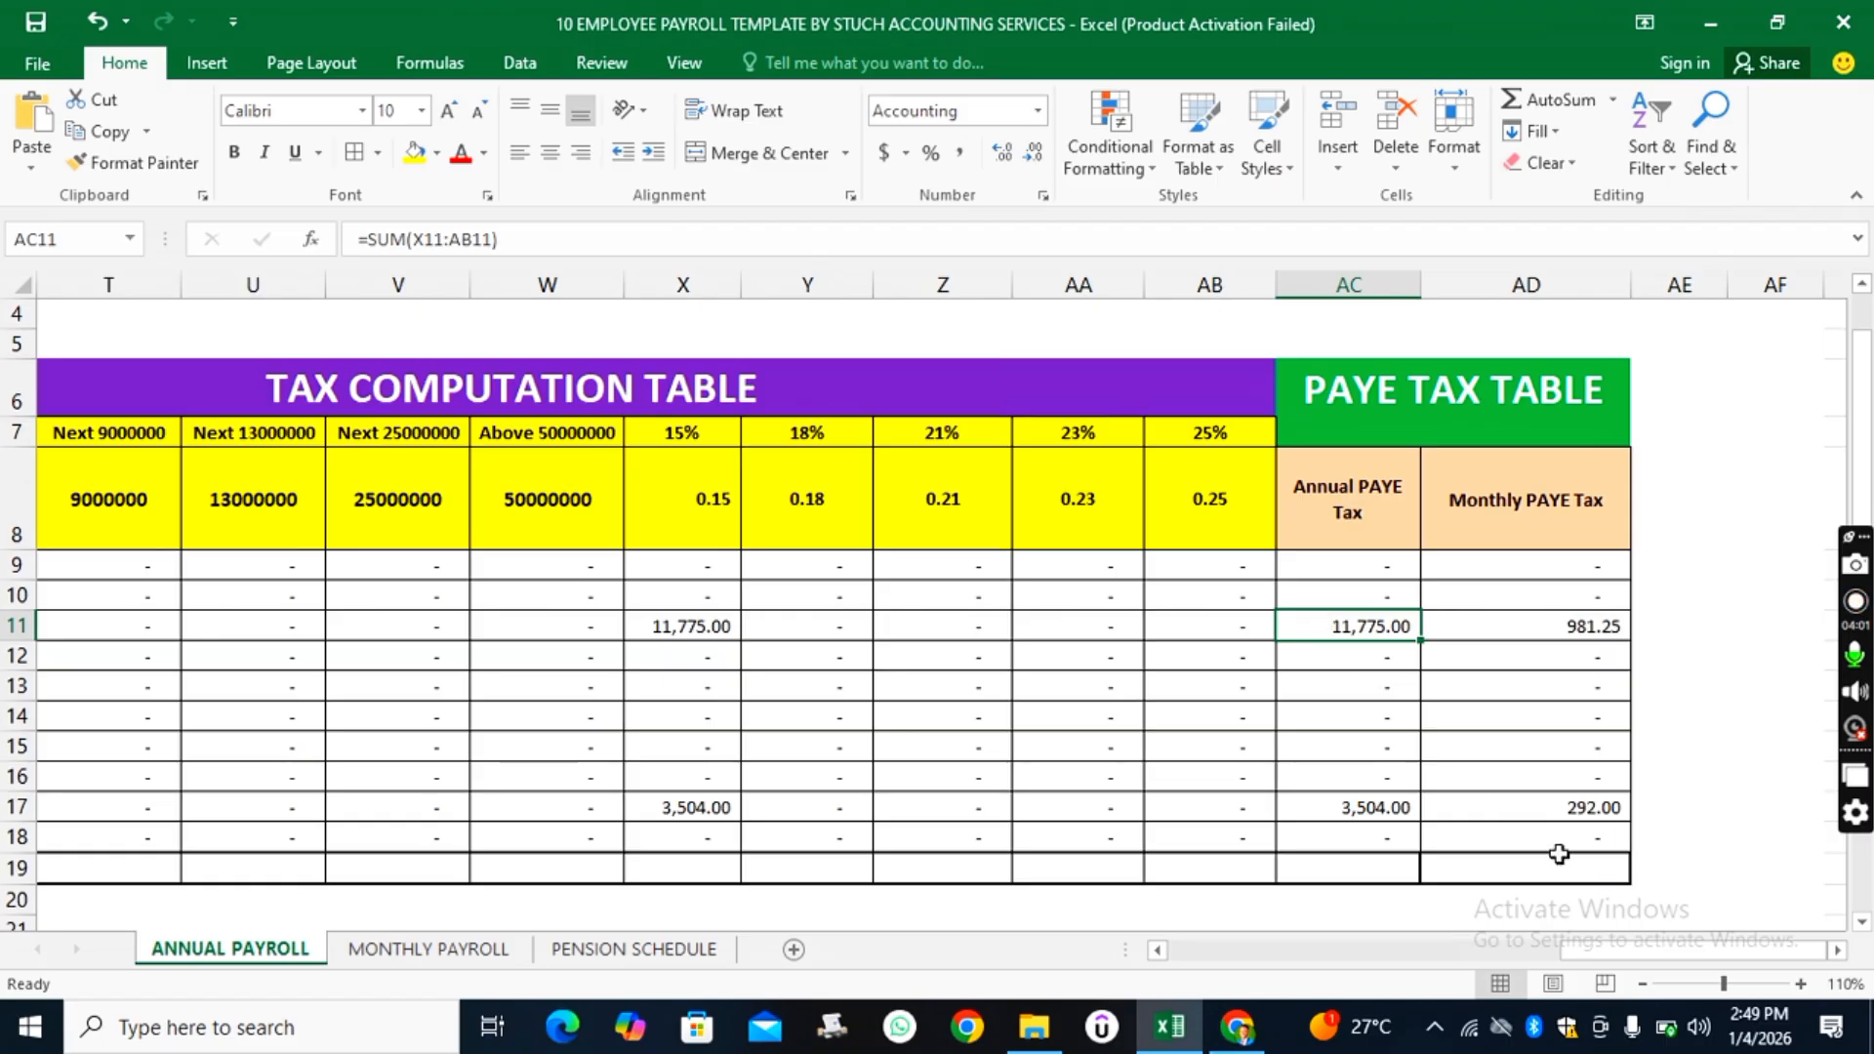
- Trace employee row 17 from gross pay through taxable and chargeable income to its 15% tax, Annual PAYE and Monthly PAYE
{"action": "left_click_drag", "start_coordinate": [1597, 962], "coordinate": [1413, 962]}
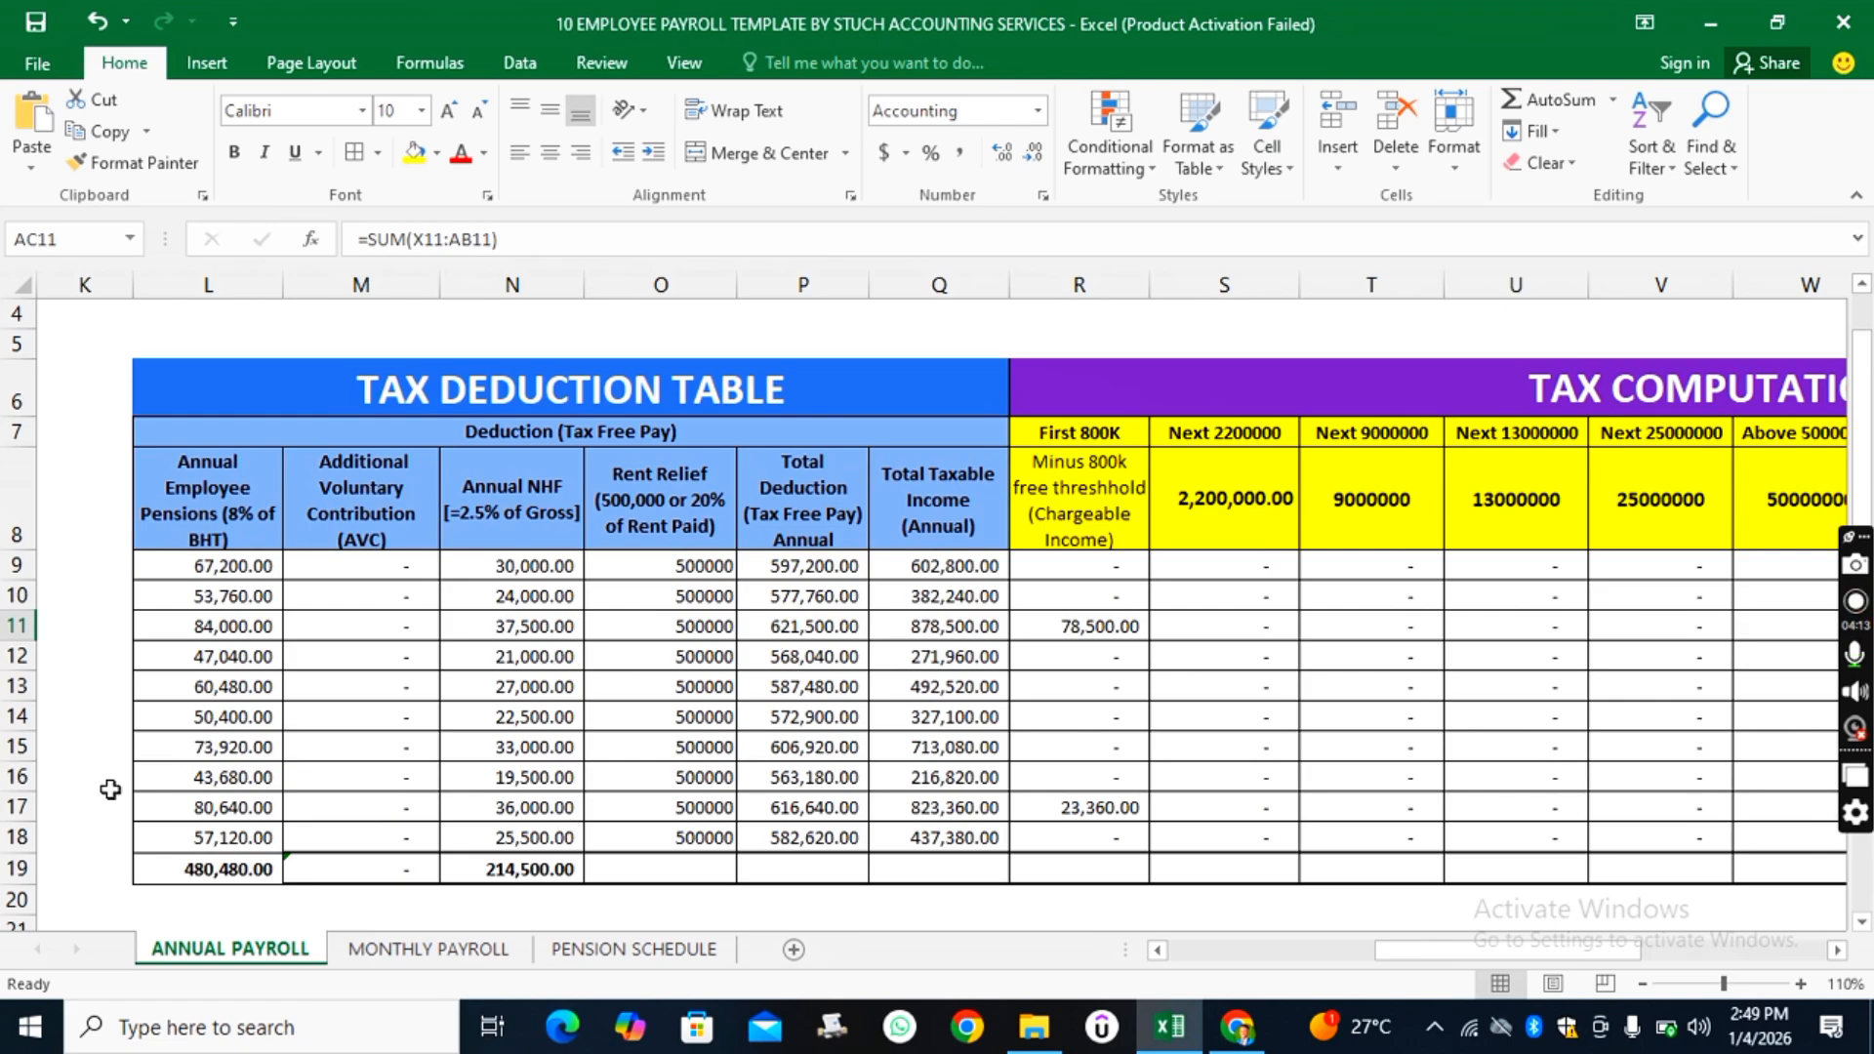
{"action": "left_click", "coordinate": [18, 807]}
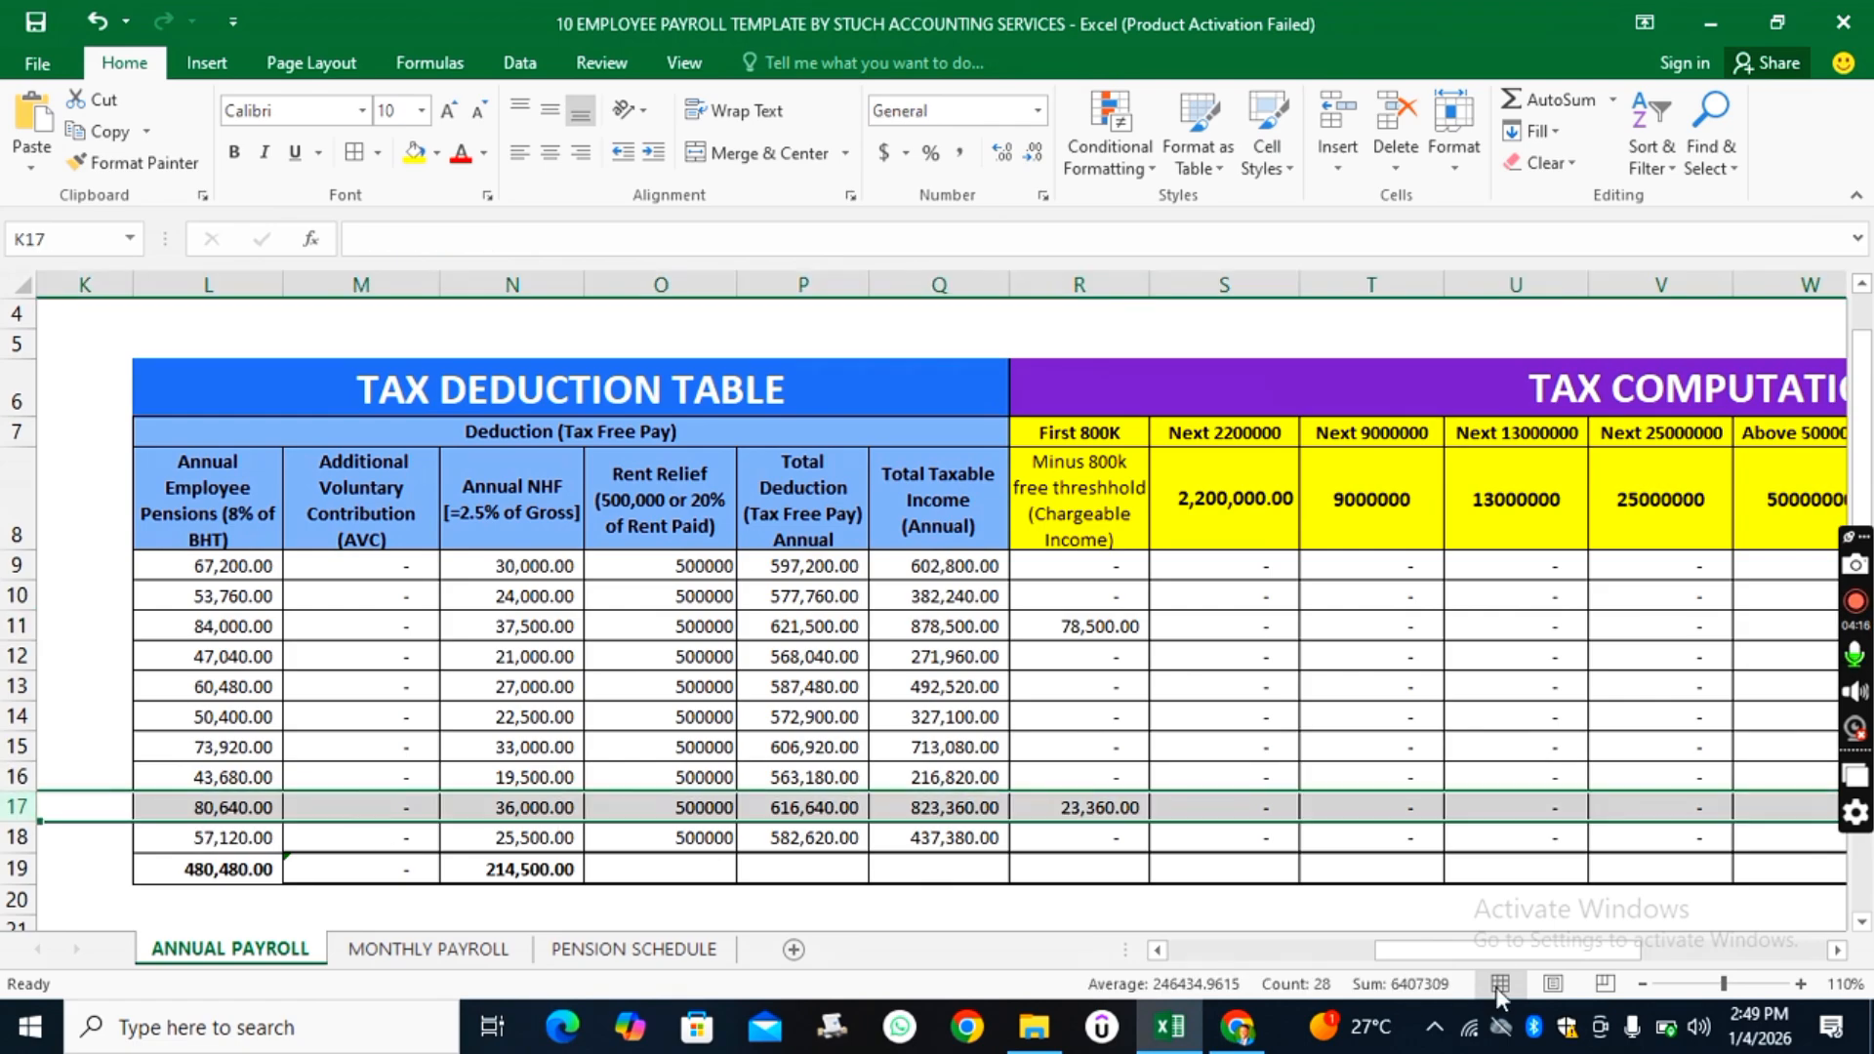
{"action": "left_click_drag", "start_coordinate": [1474, 952], "coordinate": [1220, 1006]}
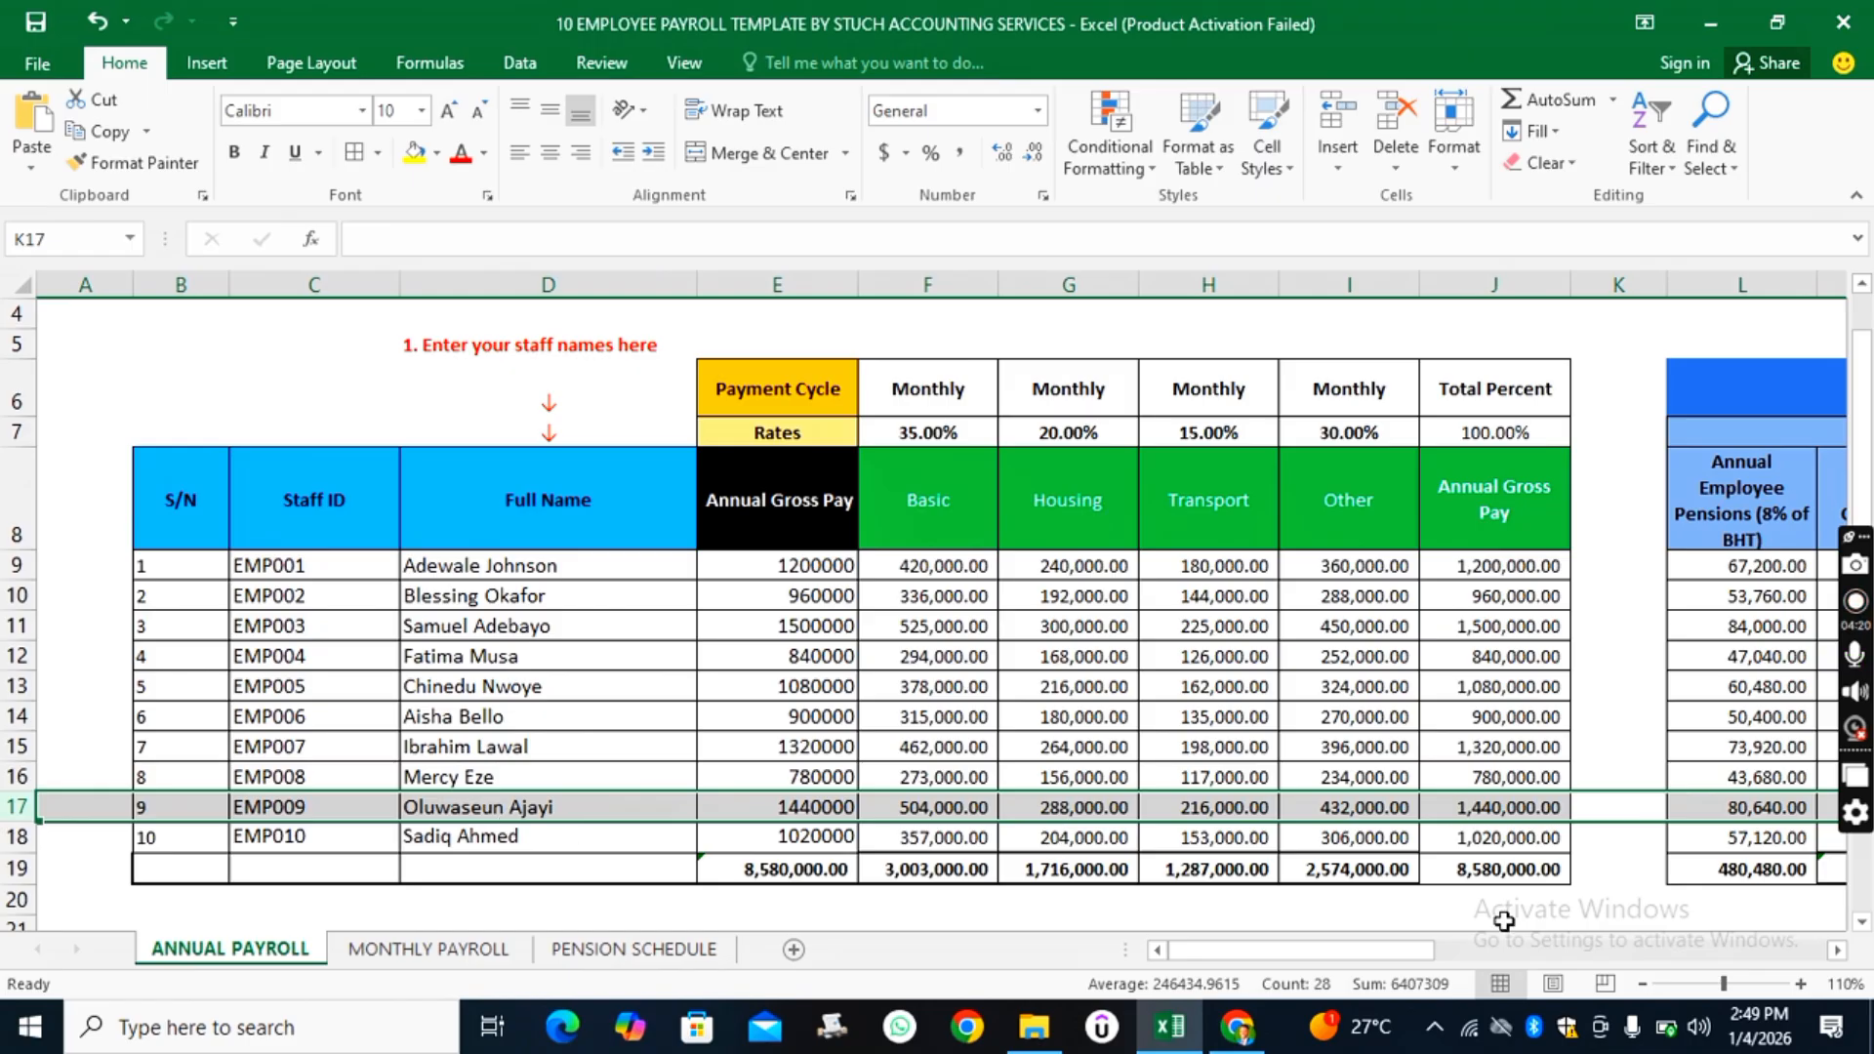
{"action": "left_click_drag", "start_coordinate": [1406, 962], "coordinate": [1626, 959]}
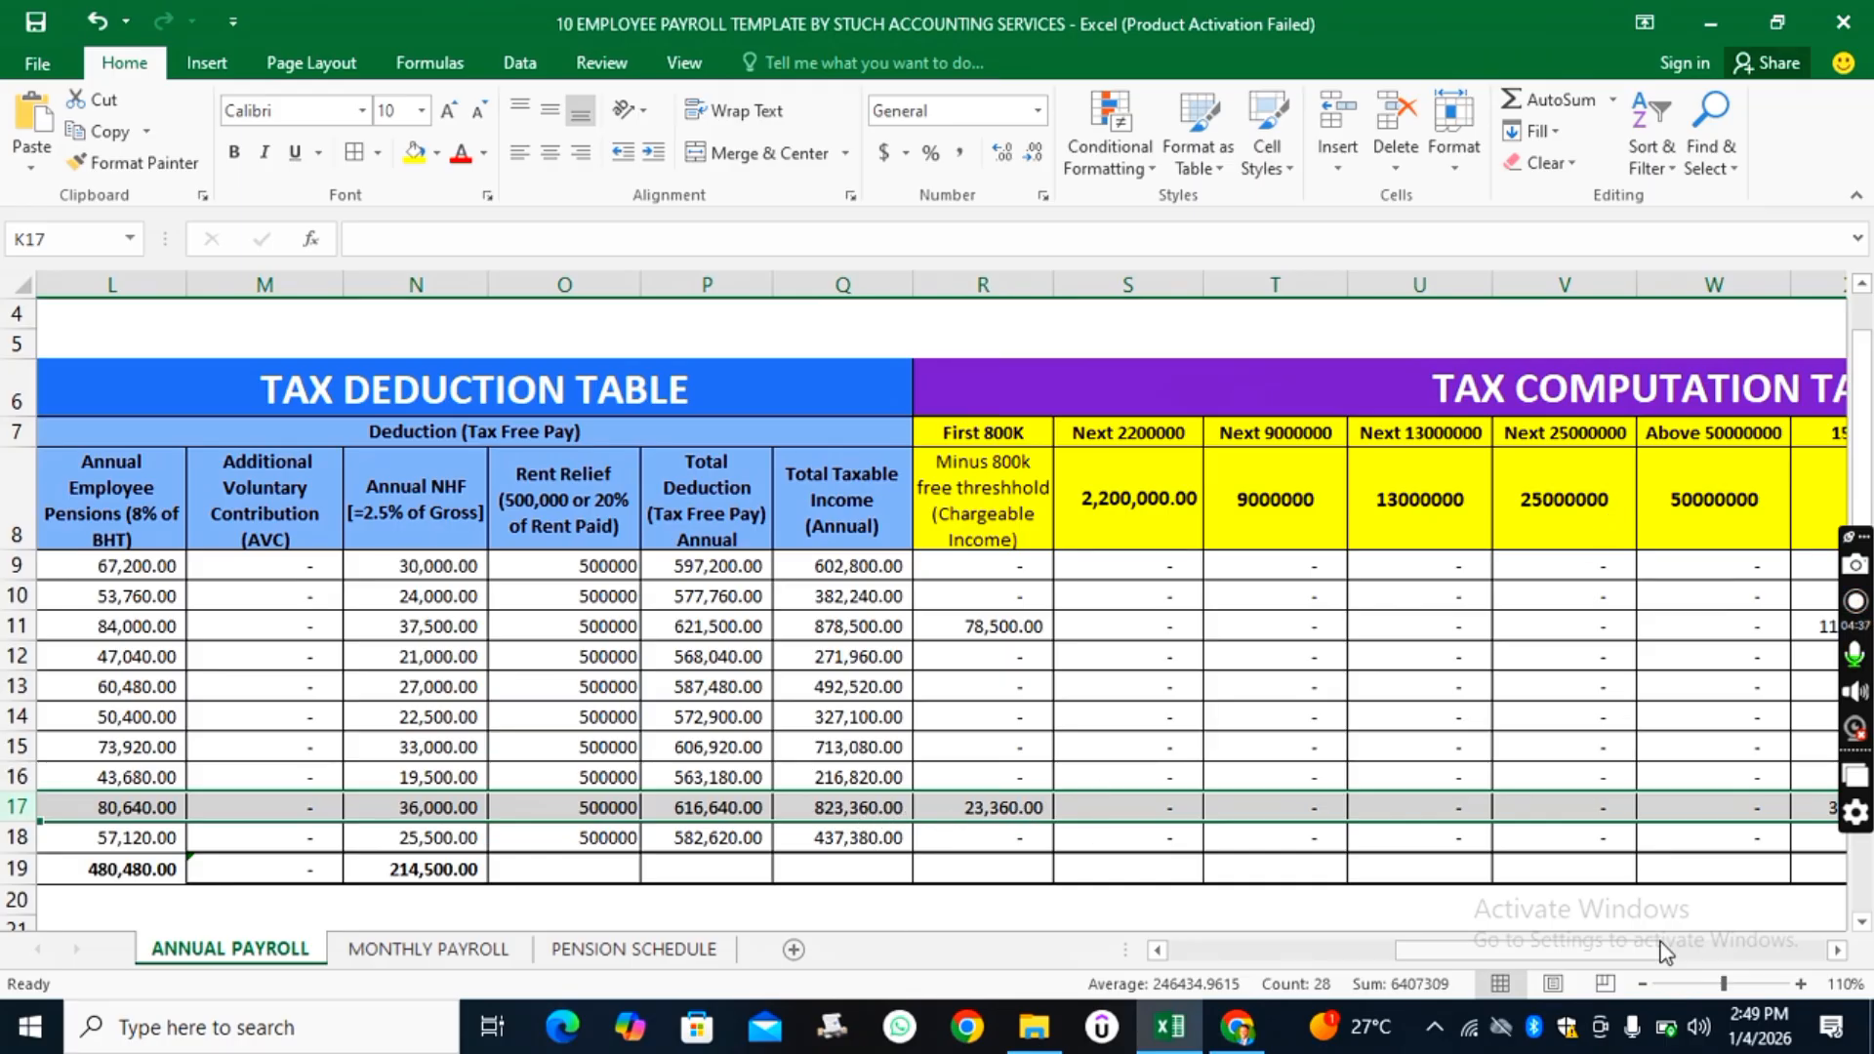
{"action": "left_click_drag", "start_coordinate": [1574, 953], "coordinate": [1708, 955]}
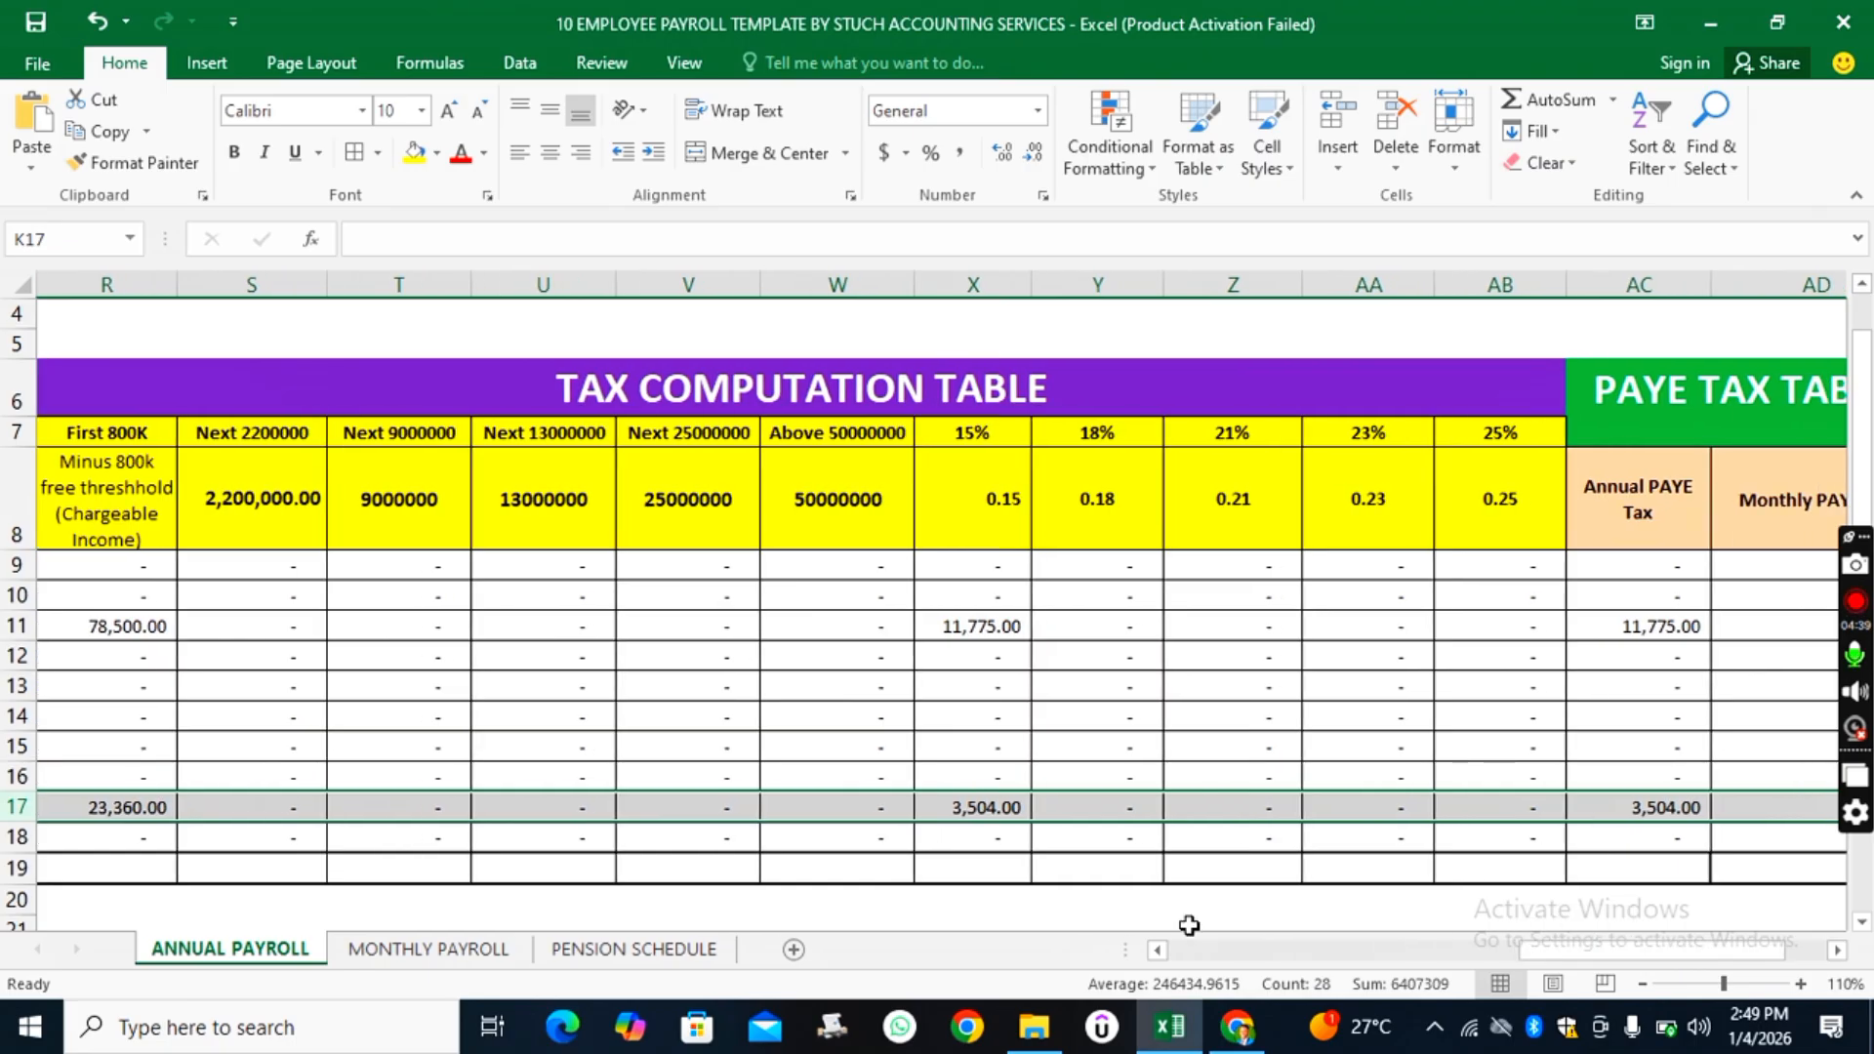
{"action": "left_click", "coordinate": [992, 812]}
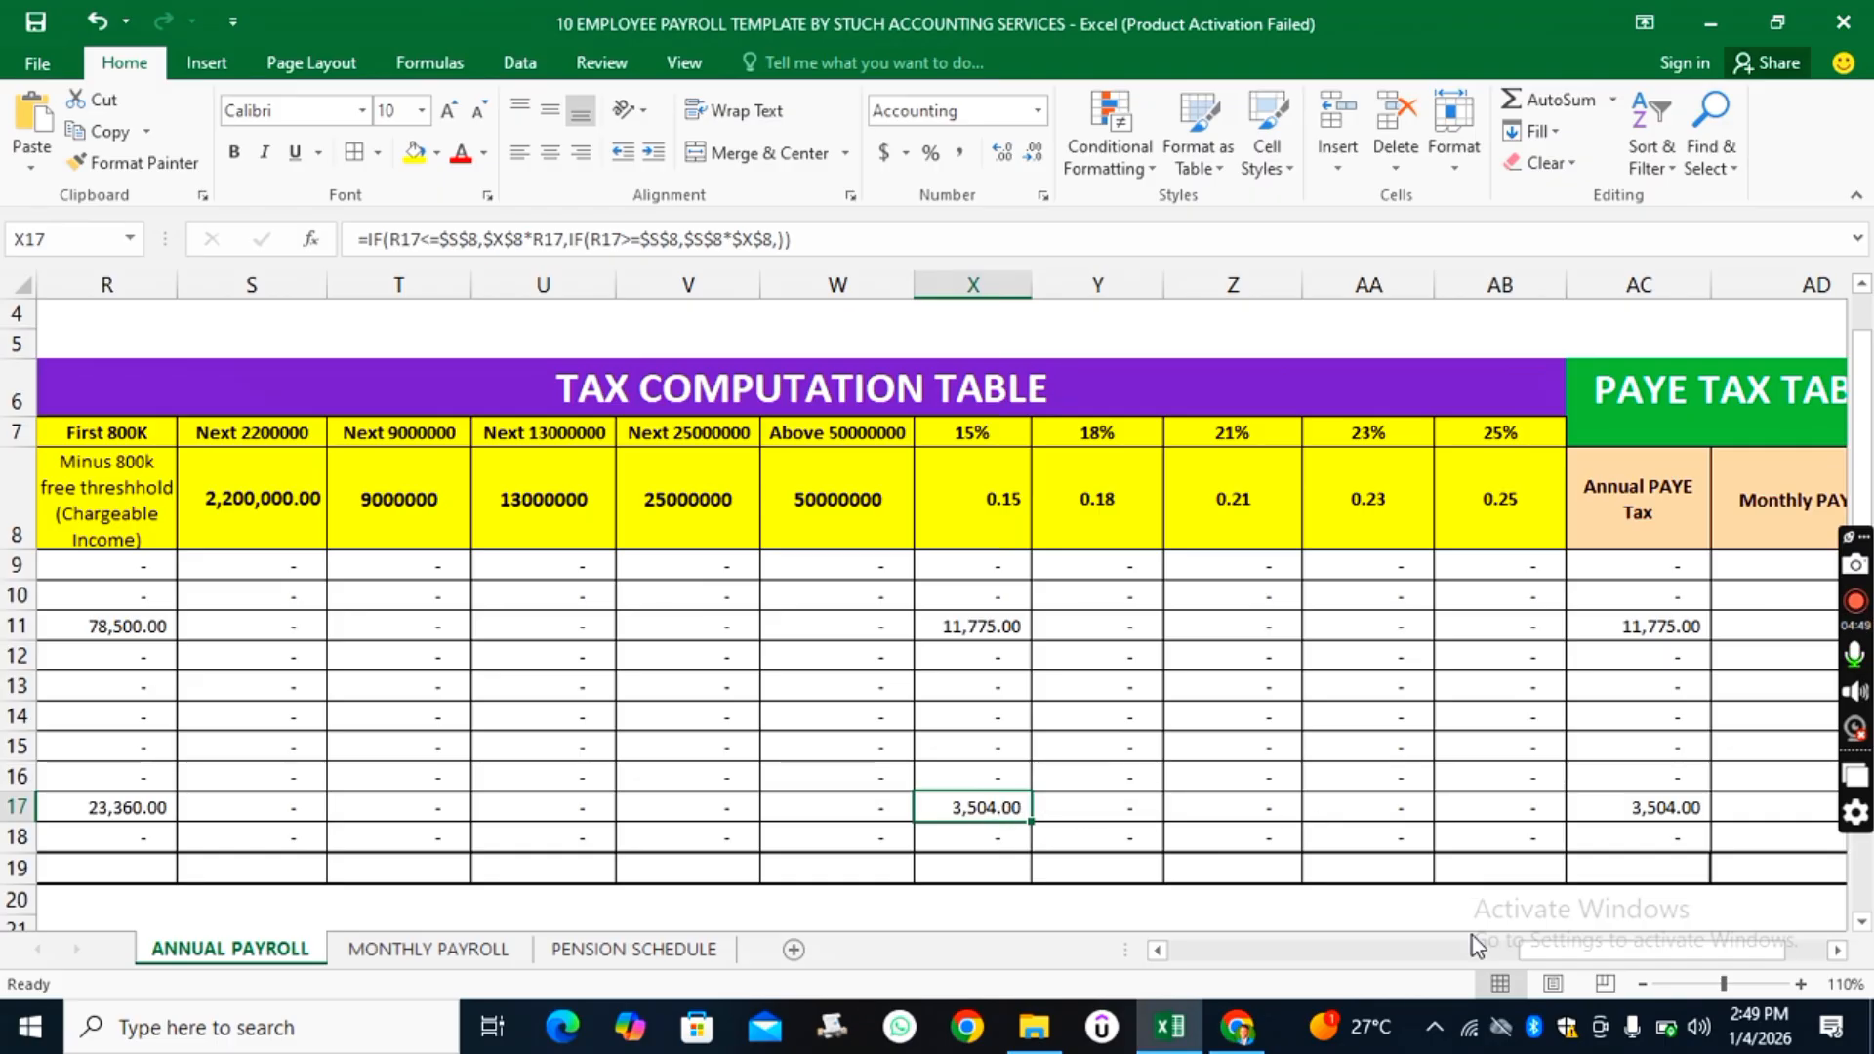
{"action": "left_click_drag", "start_coordinate": [1628, 965], "coordinate": [1668, 961]}
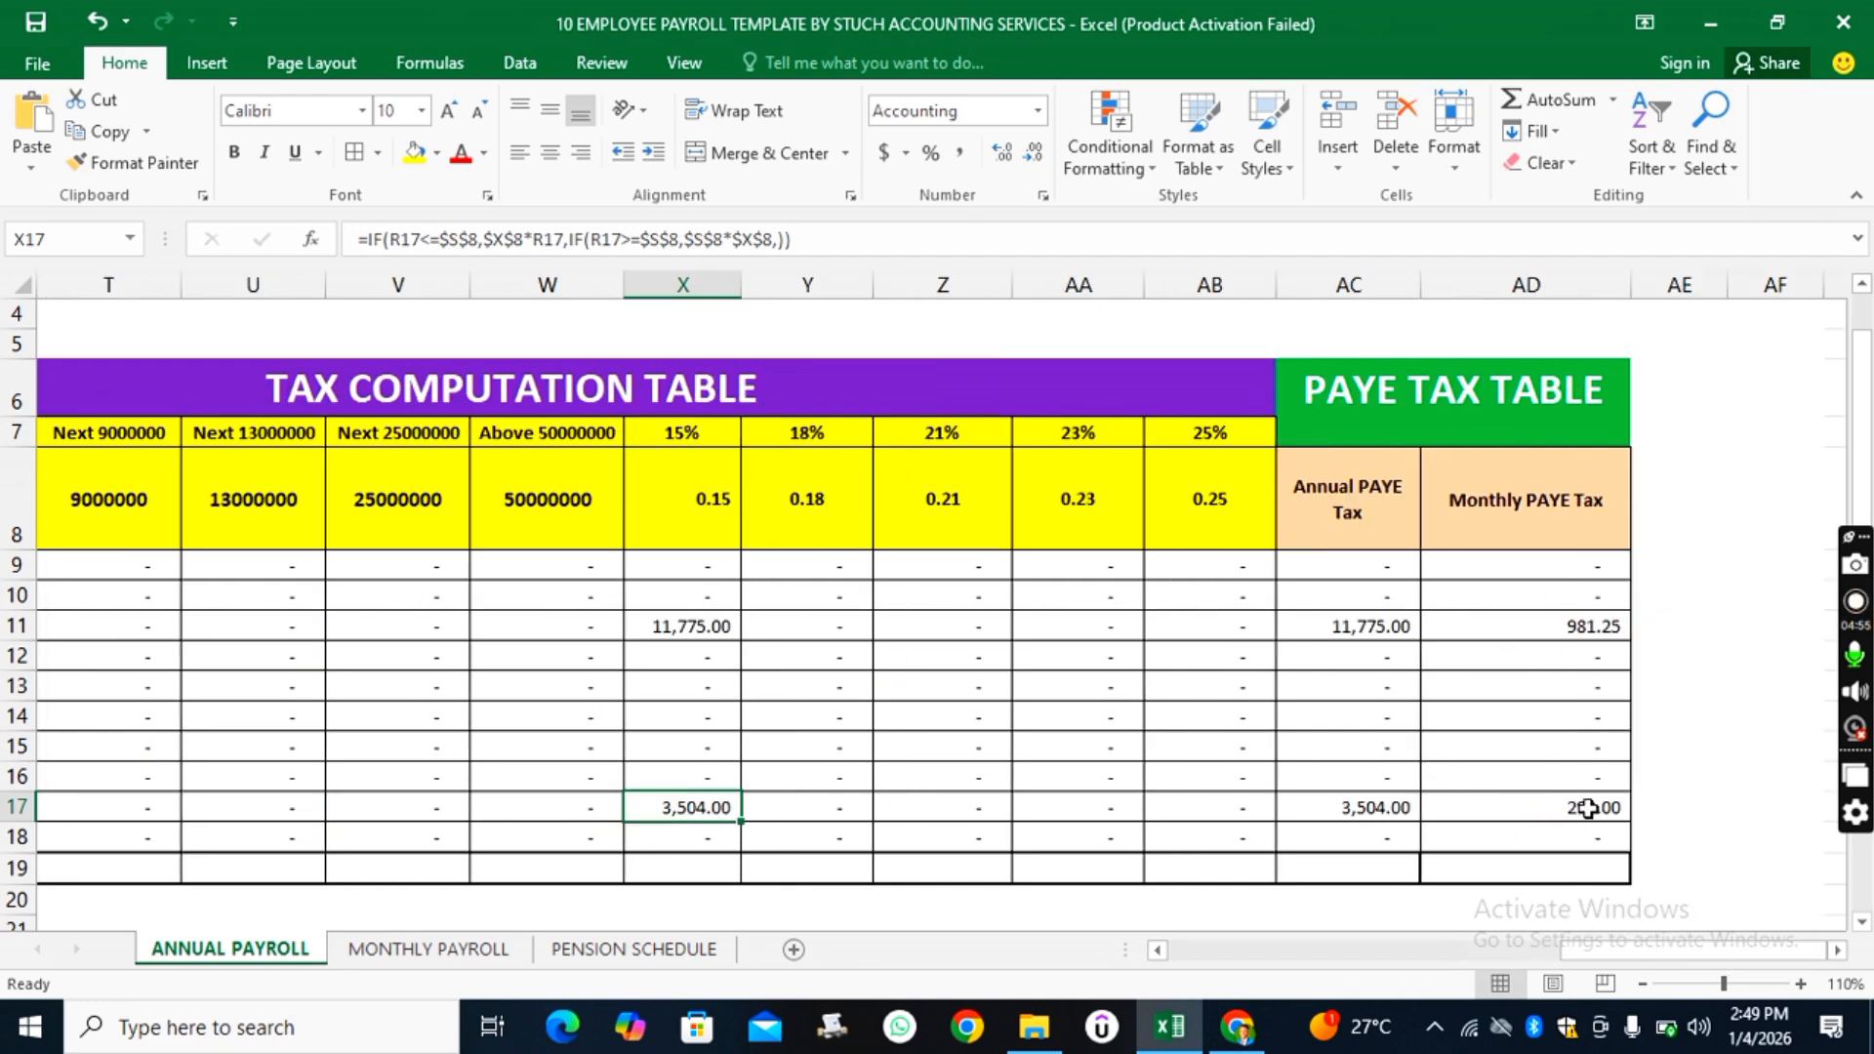
{"action": "left_click", "coordinate": [1589, 809]}
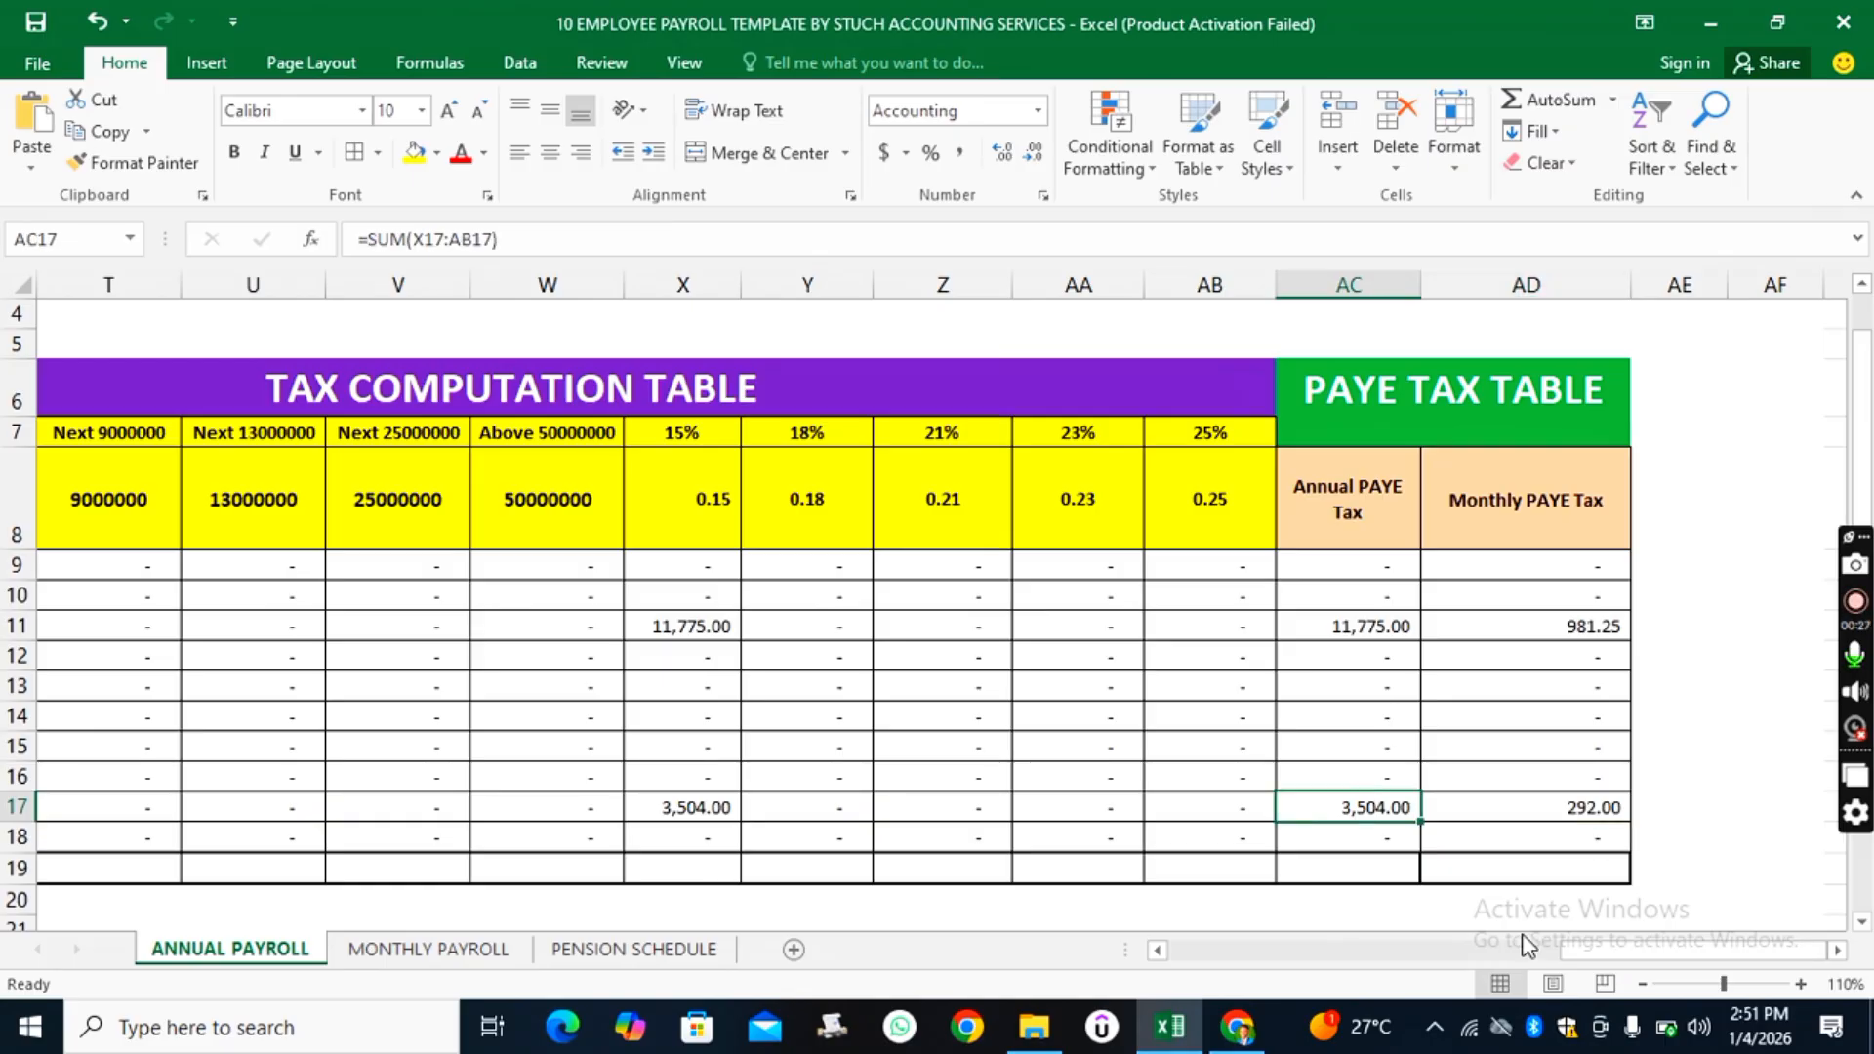
{"action": "left_click_drag", "start_coordinate": [1577, 952], "coordinate": [1358, 951]}
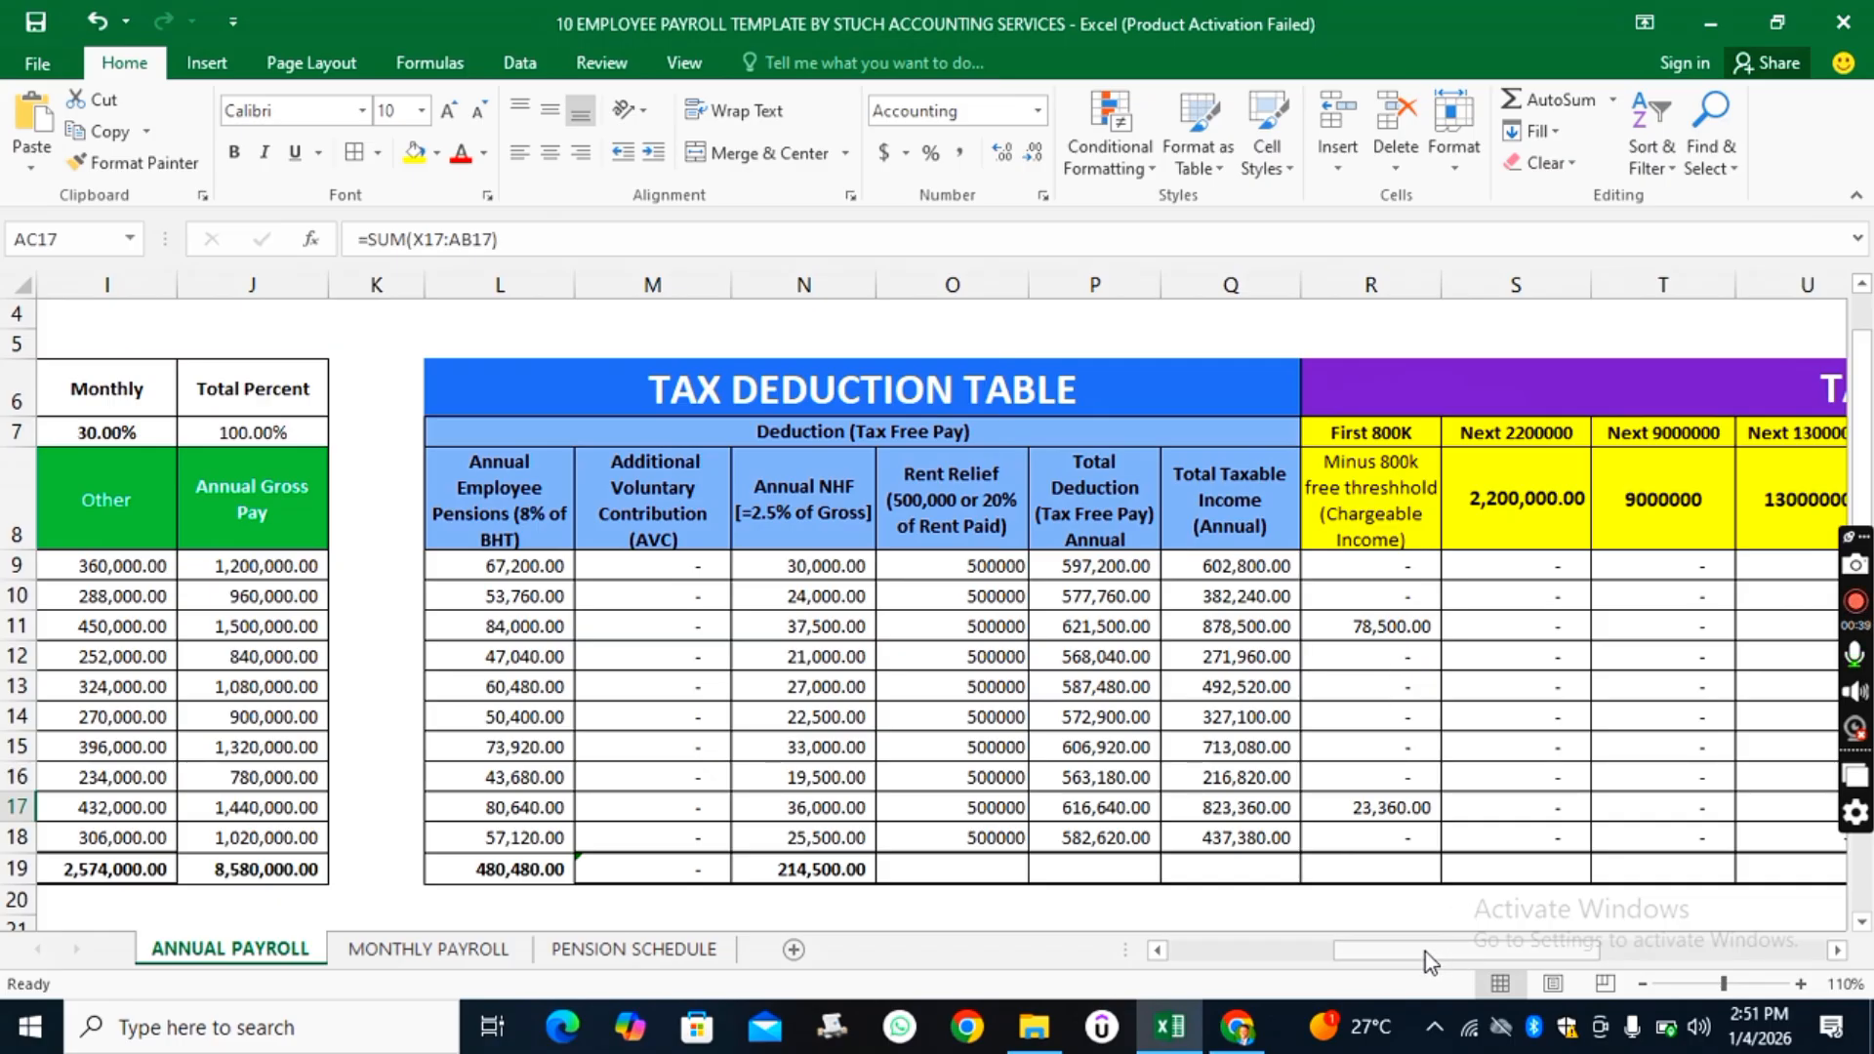
{"action": "left_click_drag", "start_coordinate": [1425, 952], "coordinate": [1225, 969]}
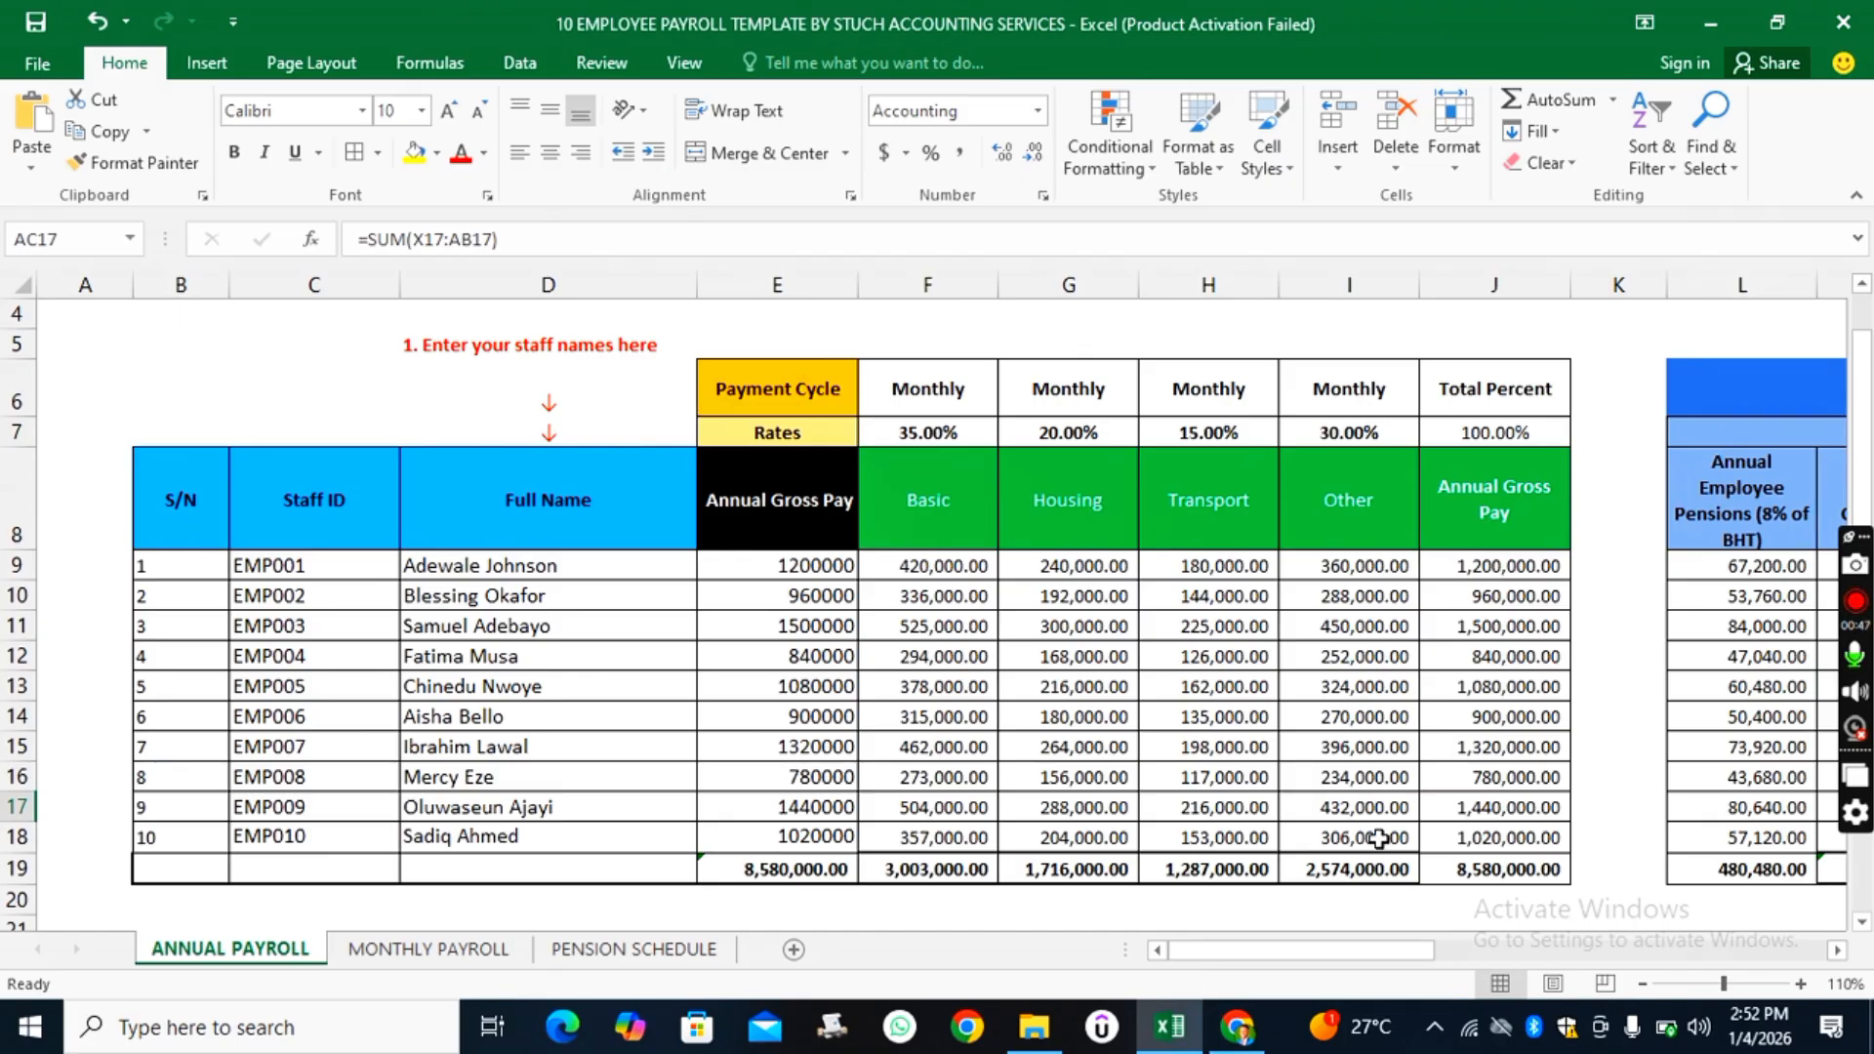
{"action": "scroll", "coordinate": [1378, 837], "scroll_direction": "up", "scroll_amount": 1}
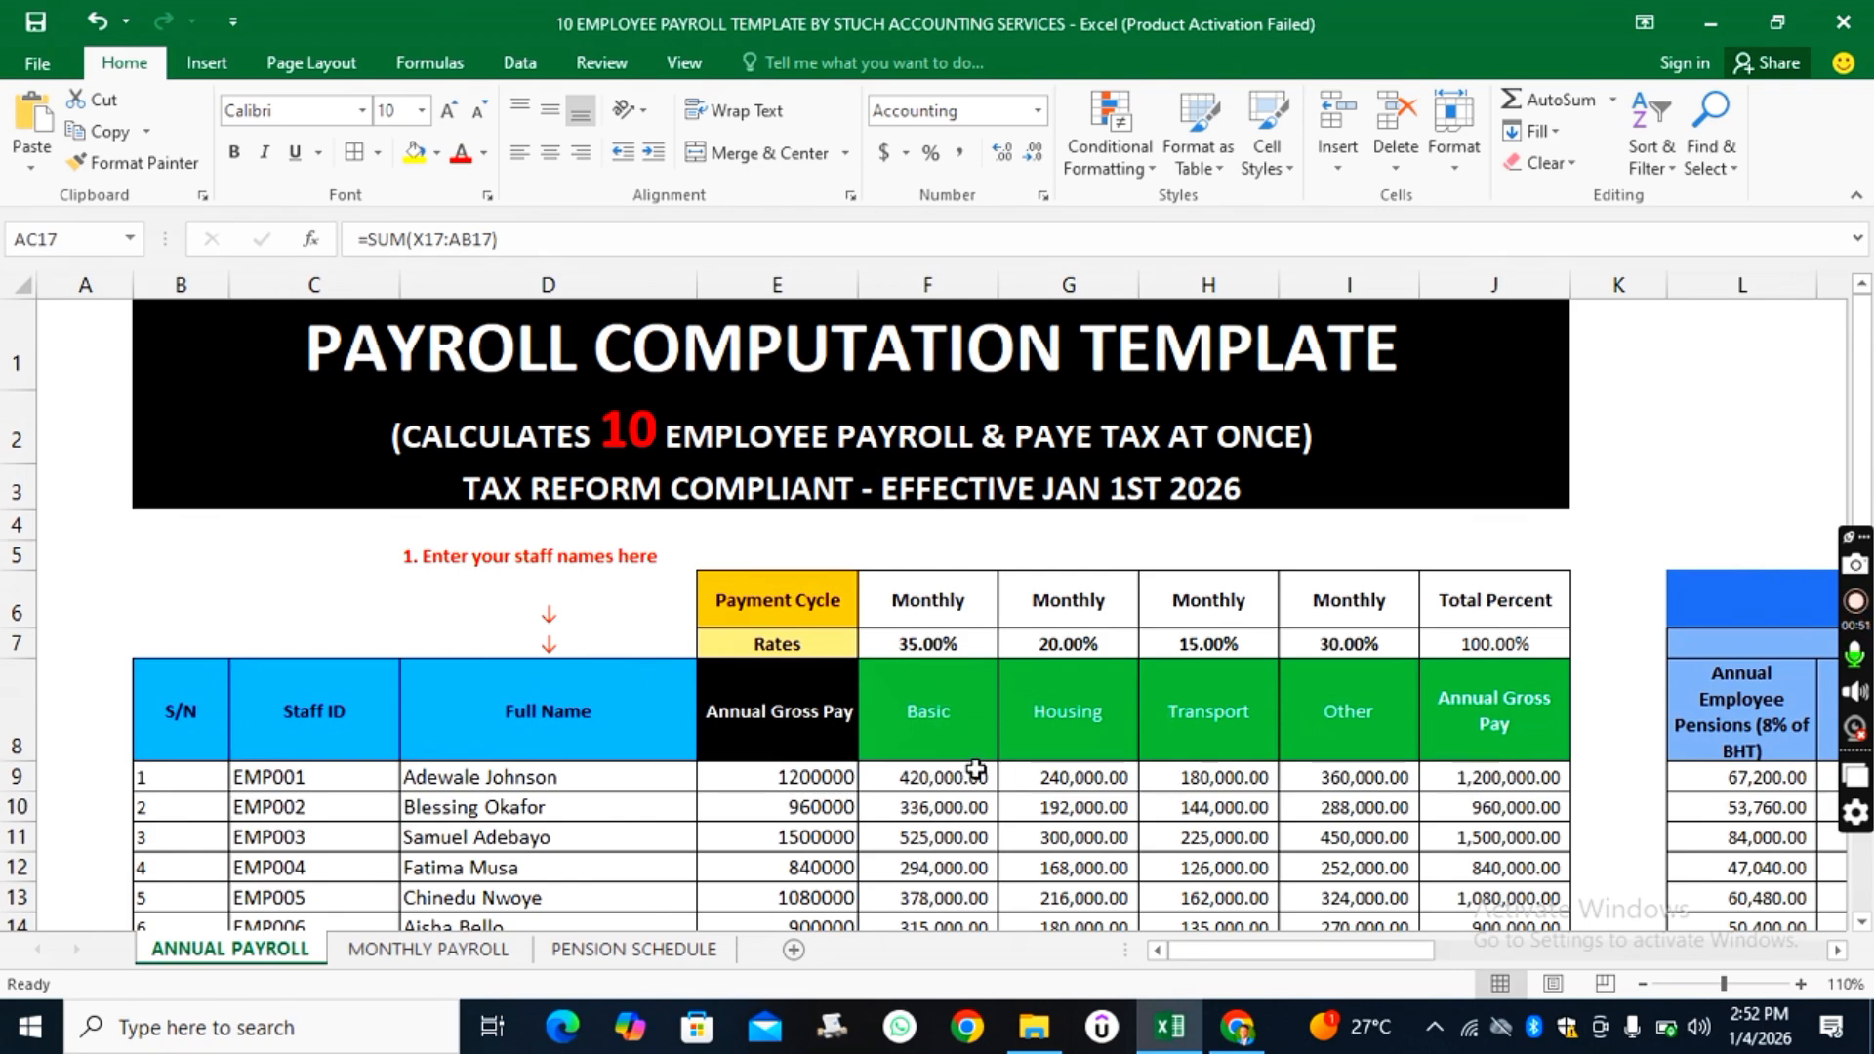
{"action": "scroll", "coordinate": [977, 764], "scroll_direction": "down", "scroll_amount": 1}
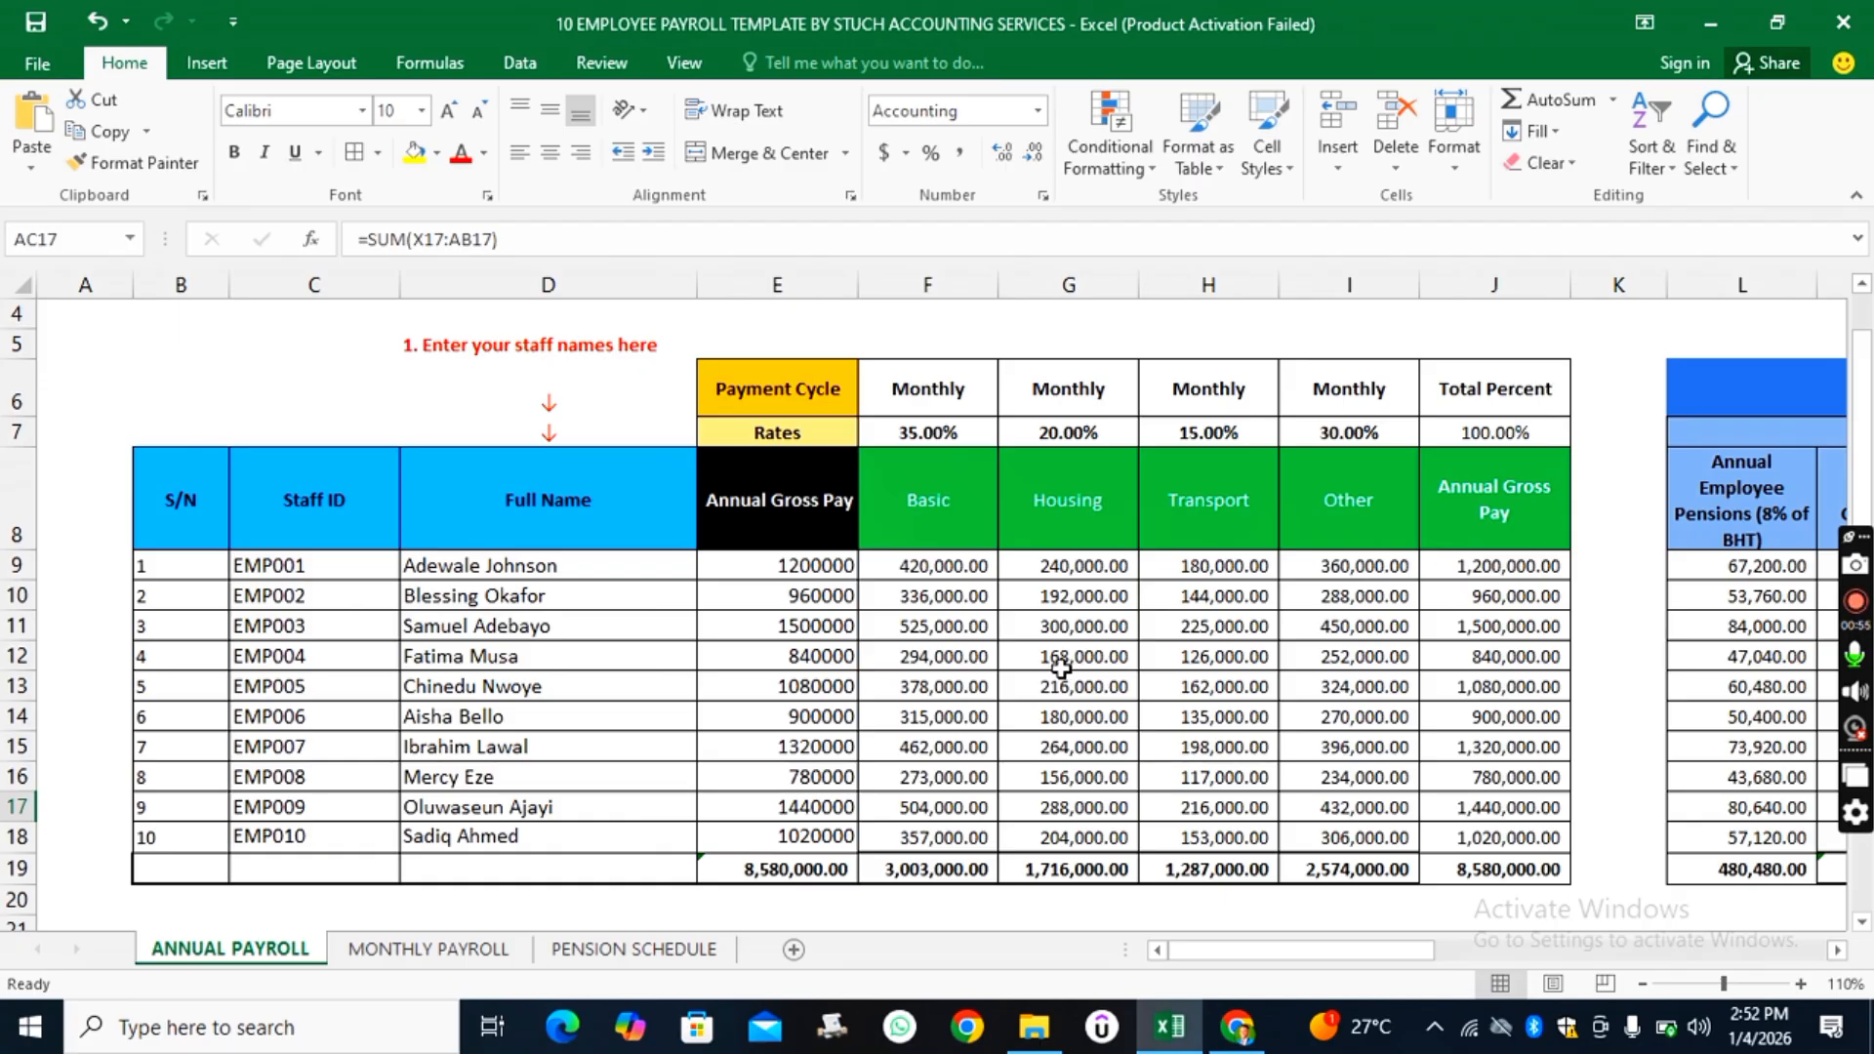
{"action": "scroll", "coordinate": [815, 701], "scroll_direction": "up", "scroll_amount": 1}
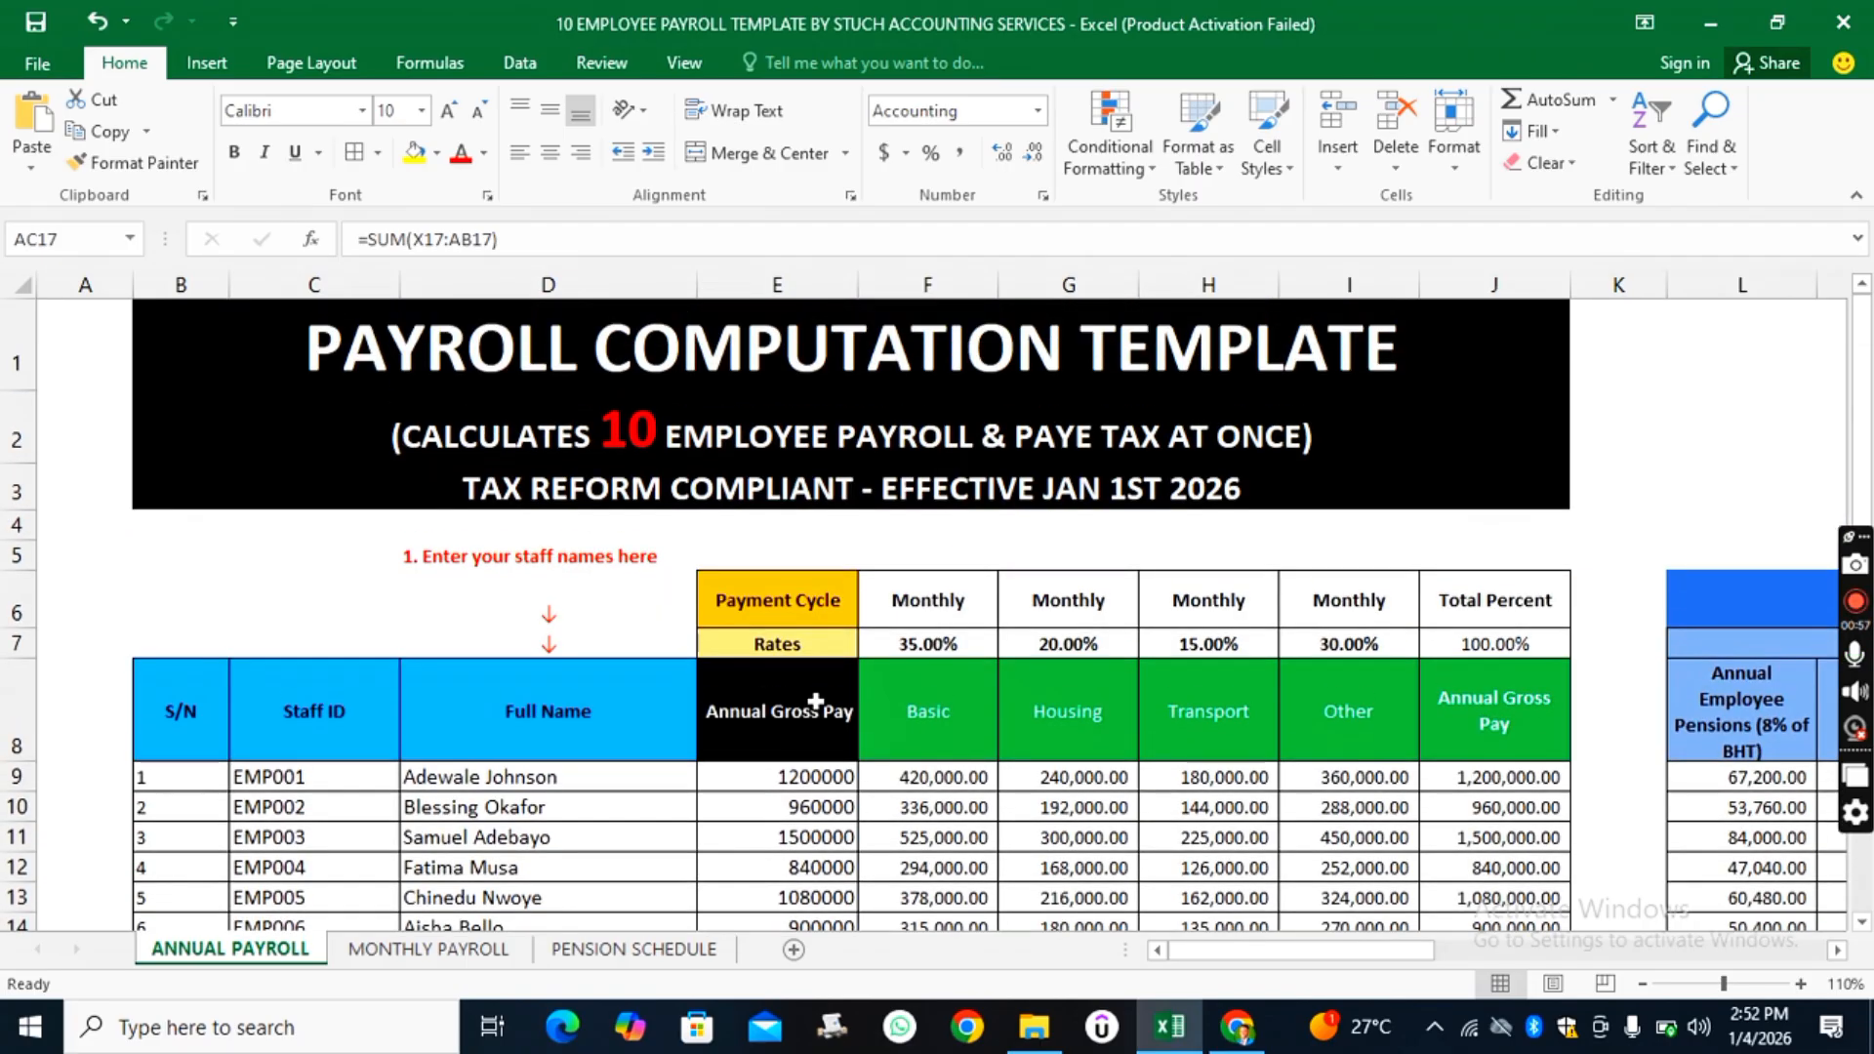
{"action": "scroll", "coordinate": [817, 701], "scroll_direction": "down", "scroll_amount": 2}
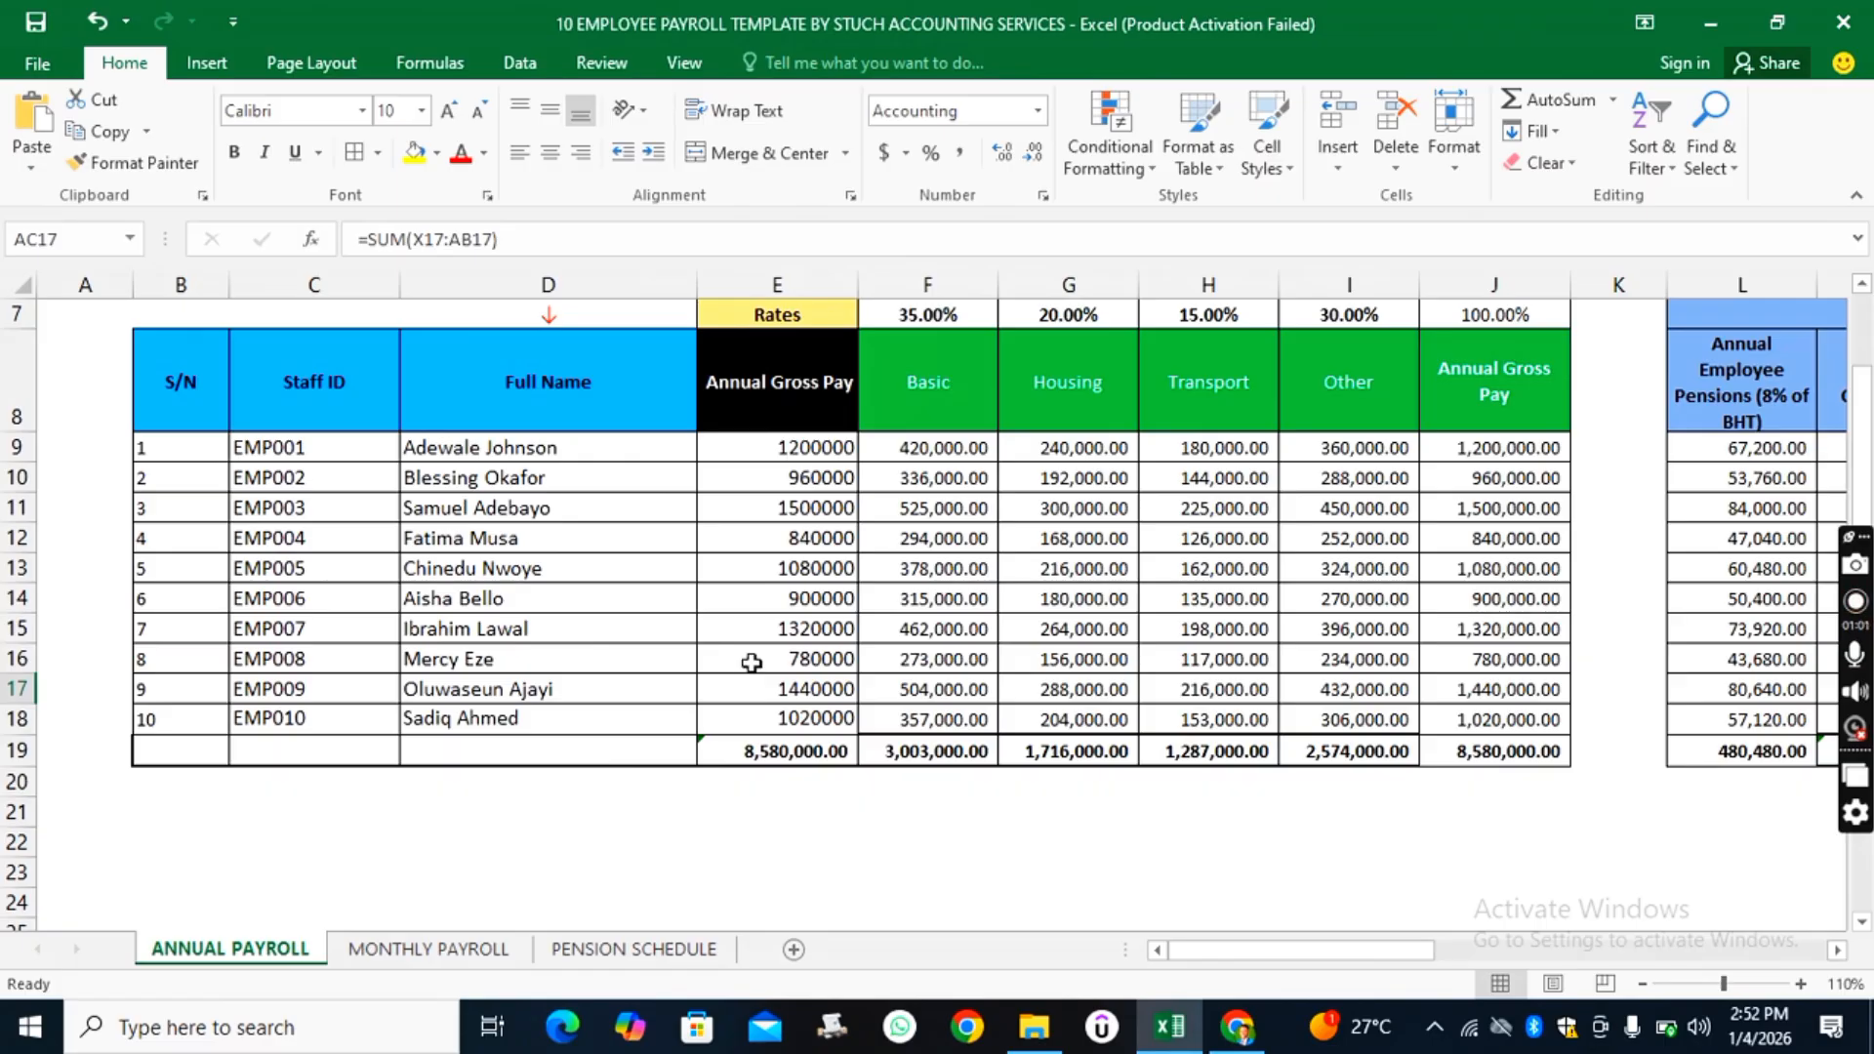
{"action": "scroll", "coordinate": [822, 680], "scroll_direction": "up", "scroll_amount": 2}
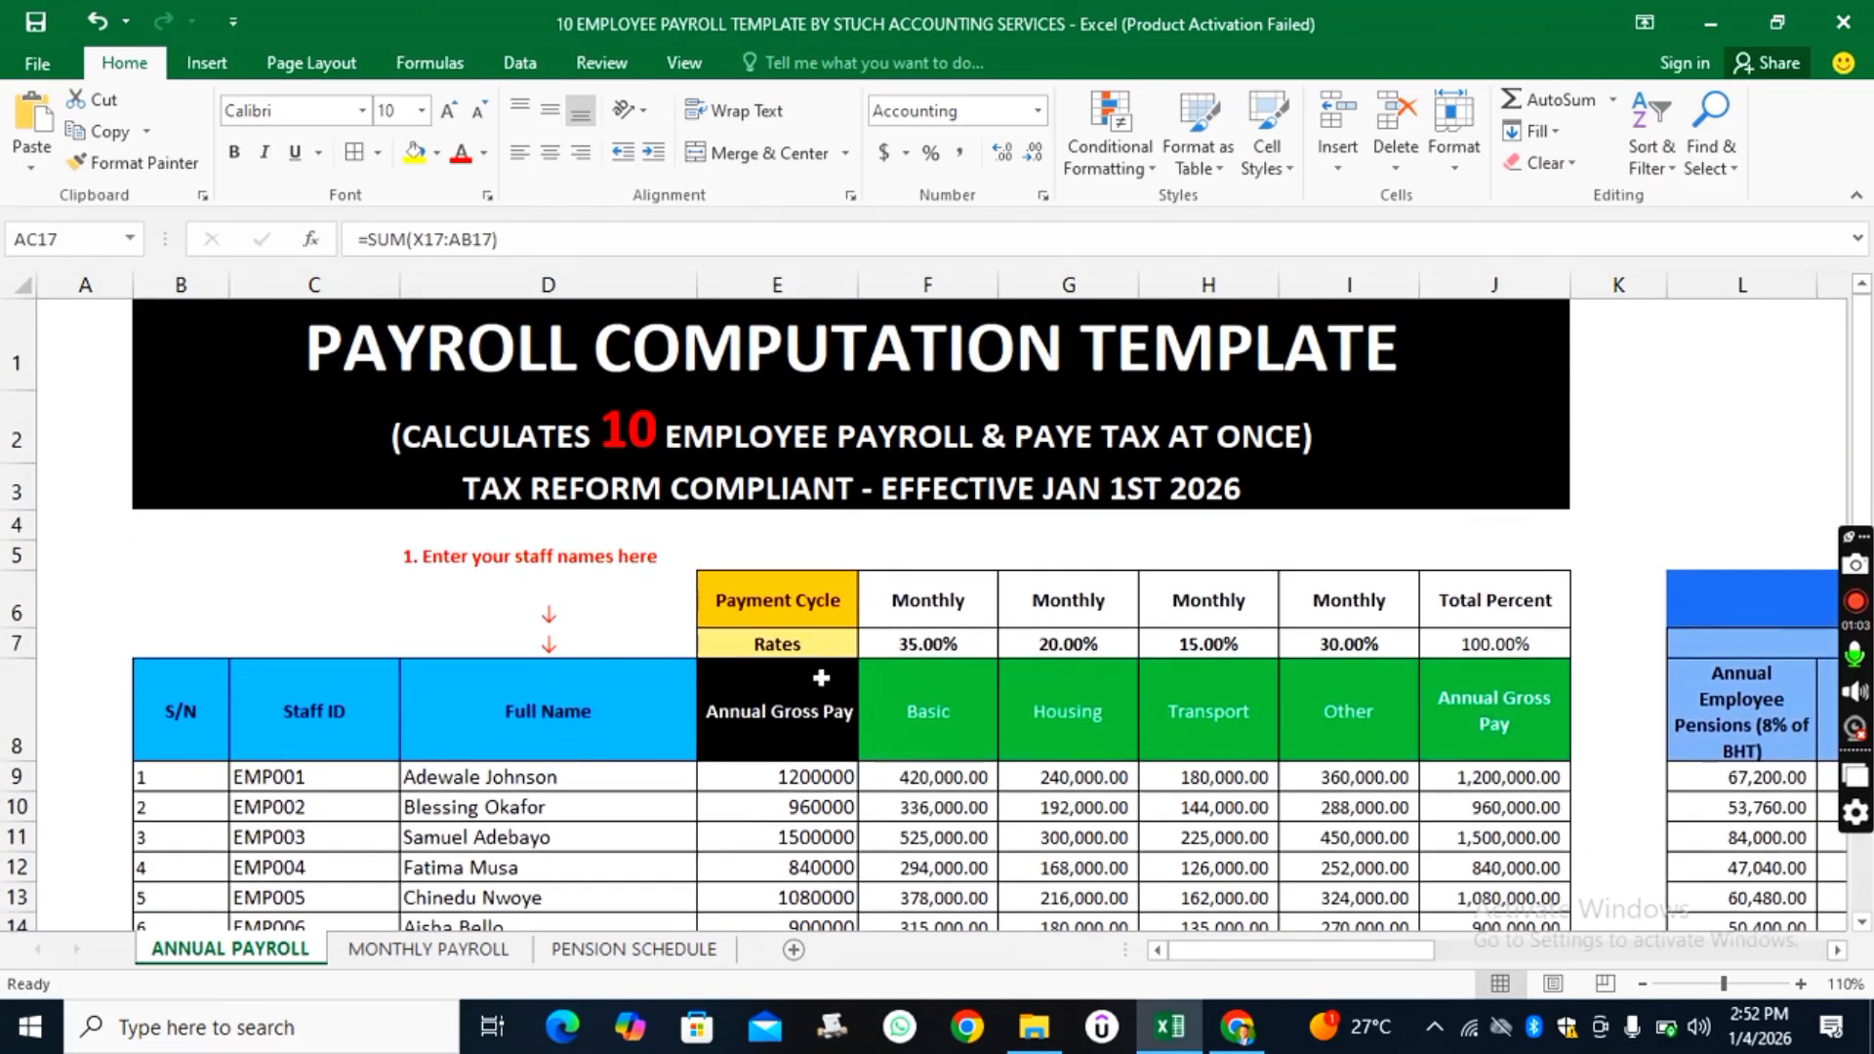
{"action": "scroll", "coordinate": [82, 643], "scroll_direction": "down", "scroll_amount": 1}
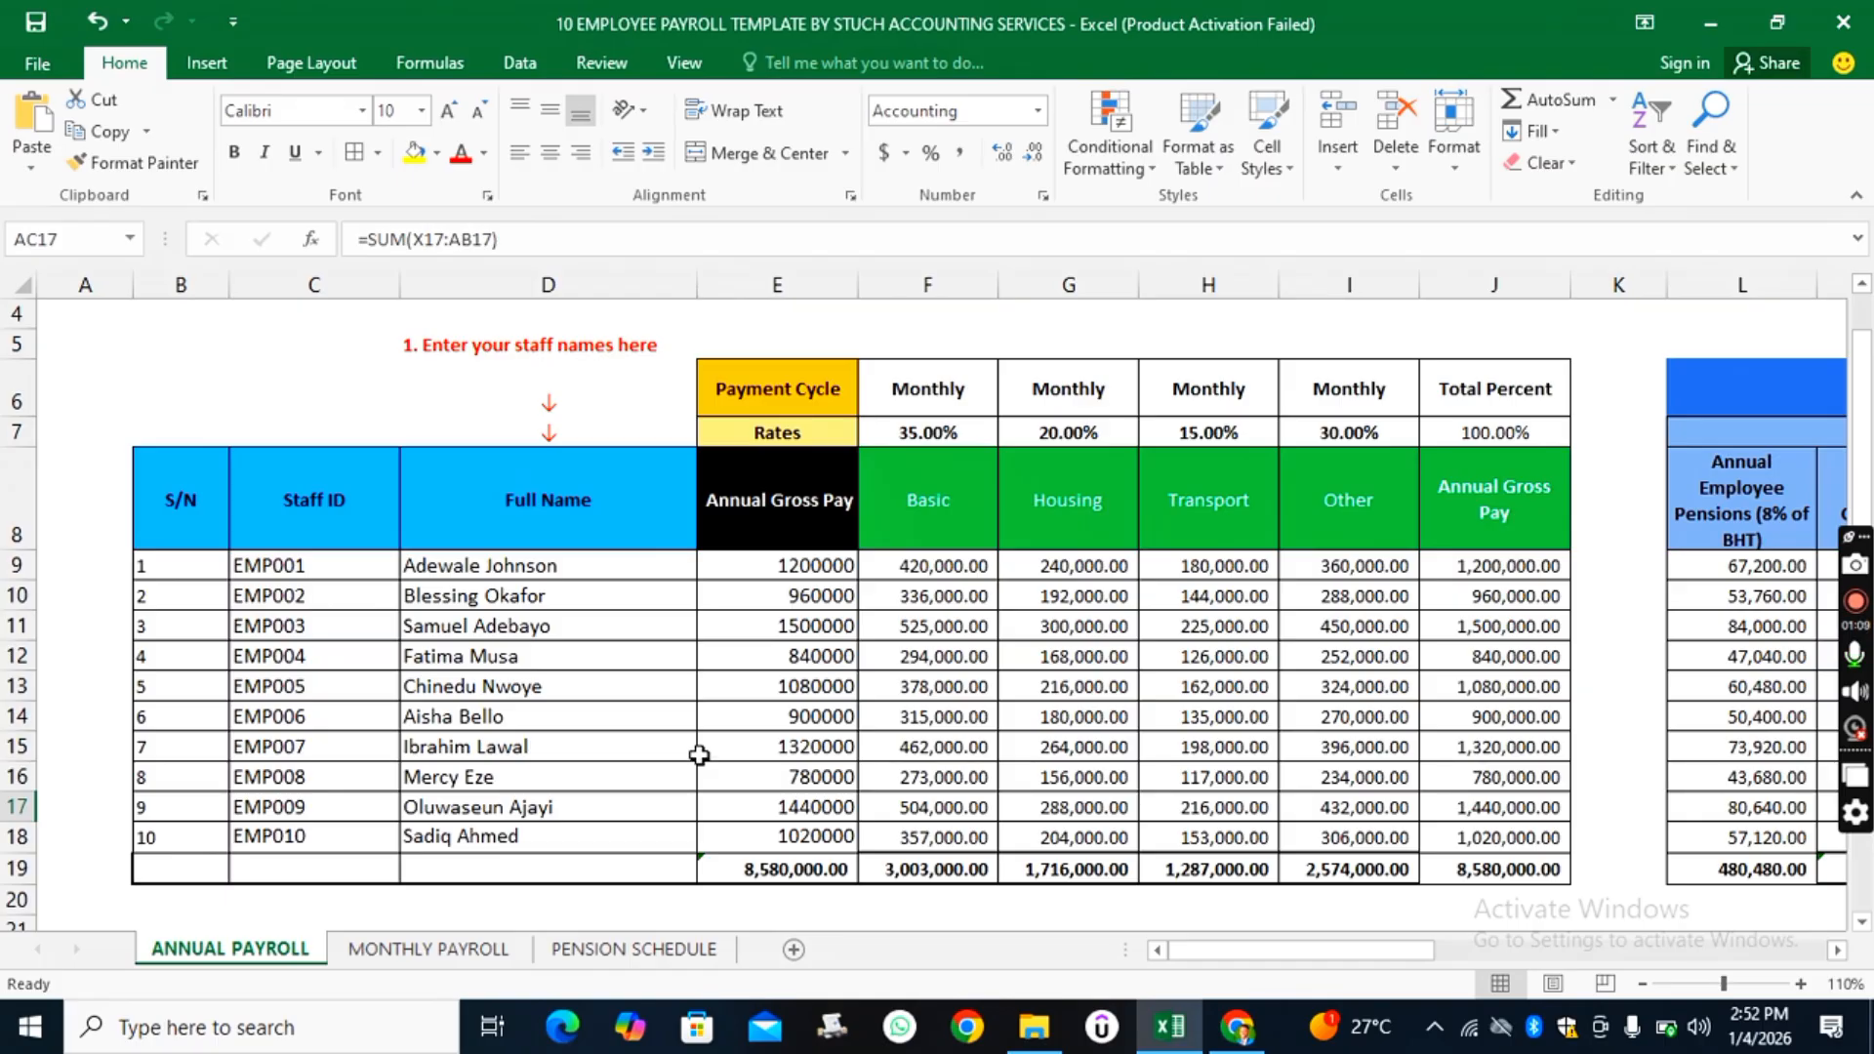
{"action": "scroll", "coordinate": [699, 755], "scroll_direction": "up", "scroll_amount": 1}
{"action": "scroll", "coordinate": [699, 755], "scroll_direction": "down", "scroll_amount": 1}
{"action": "scroll", "coordinate": [742, 583], "scroll_direction": "down", "scroll_amount": 1}
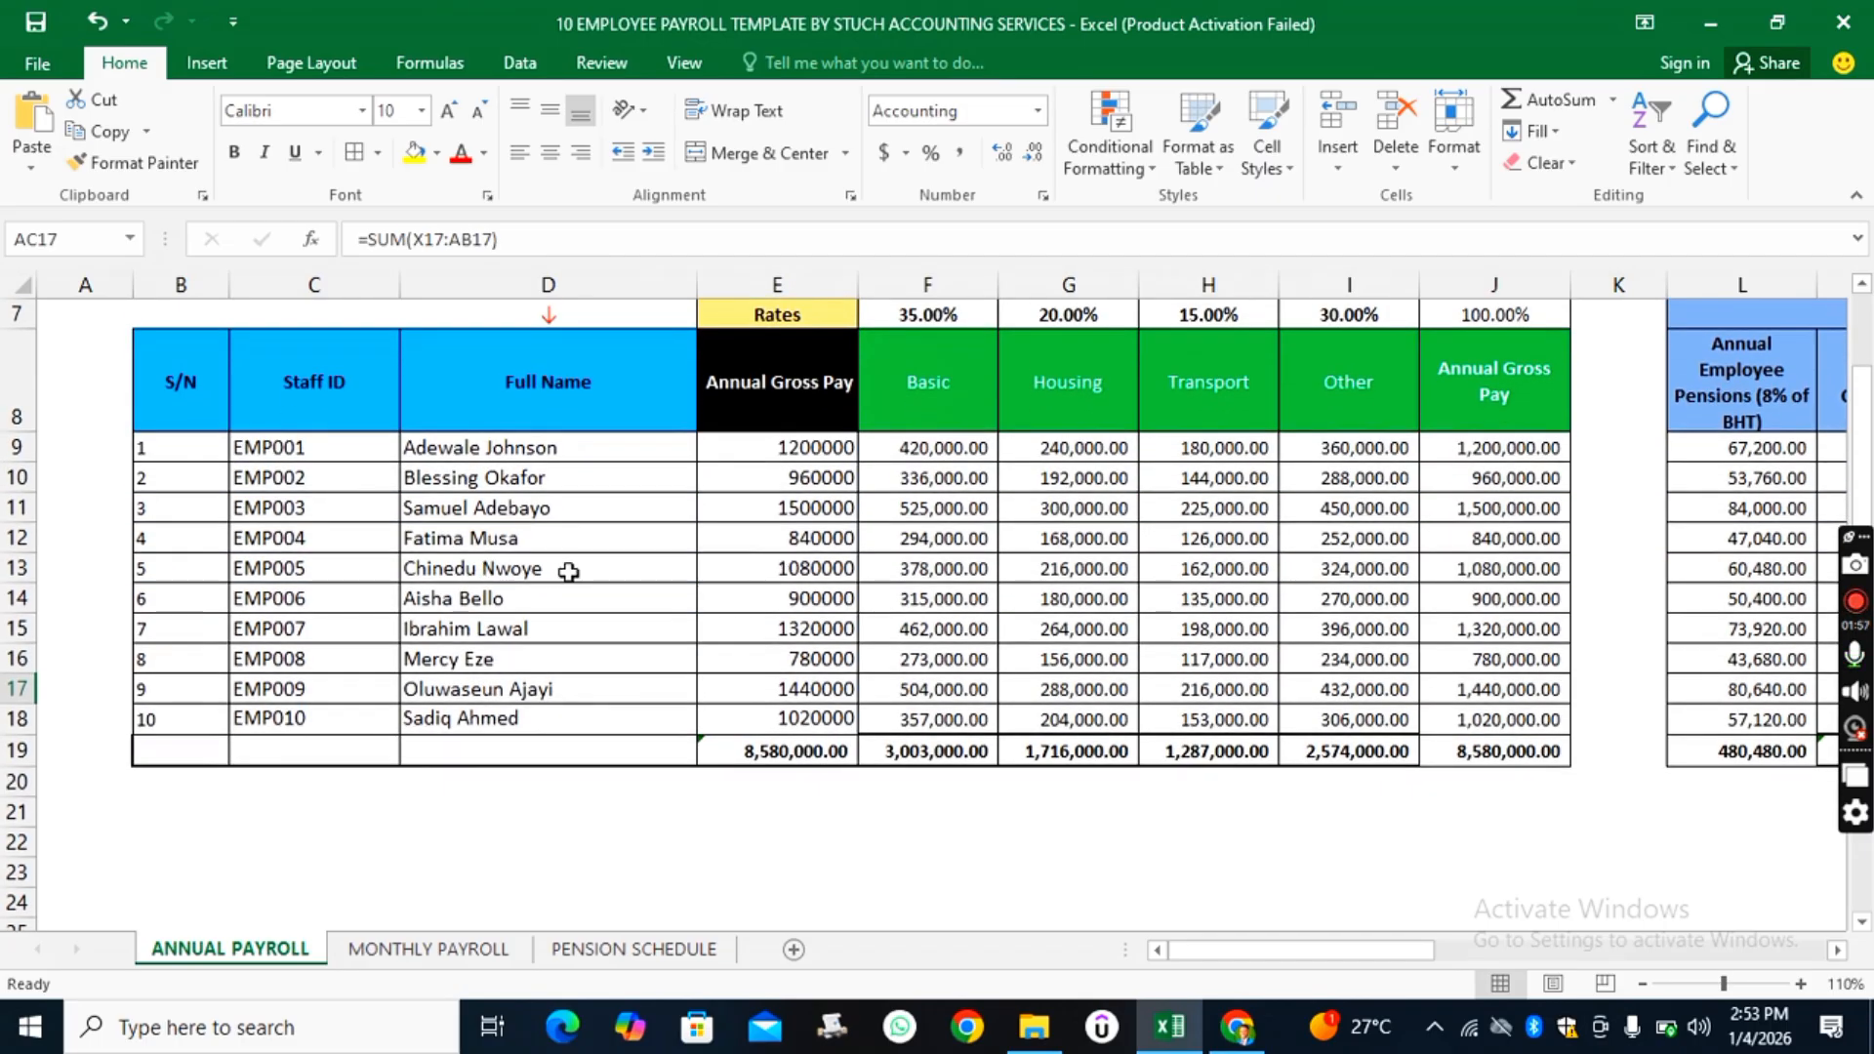
{"action": "scroll", "coordinate": [567, 571], "scroll_direction": "up", "scroll_amount": 1}
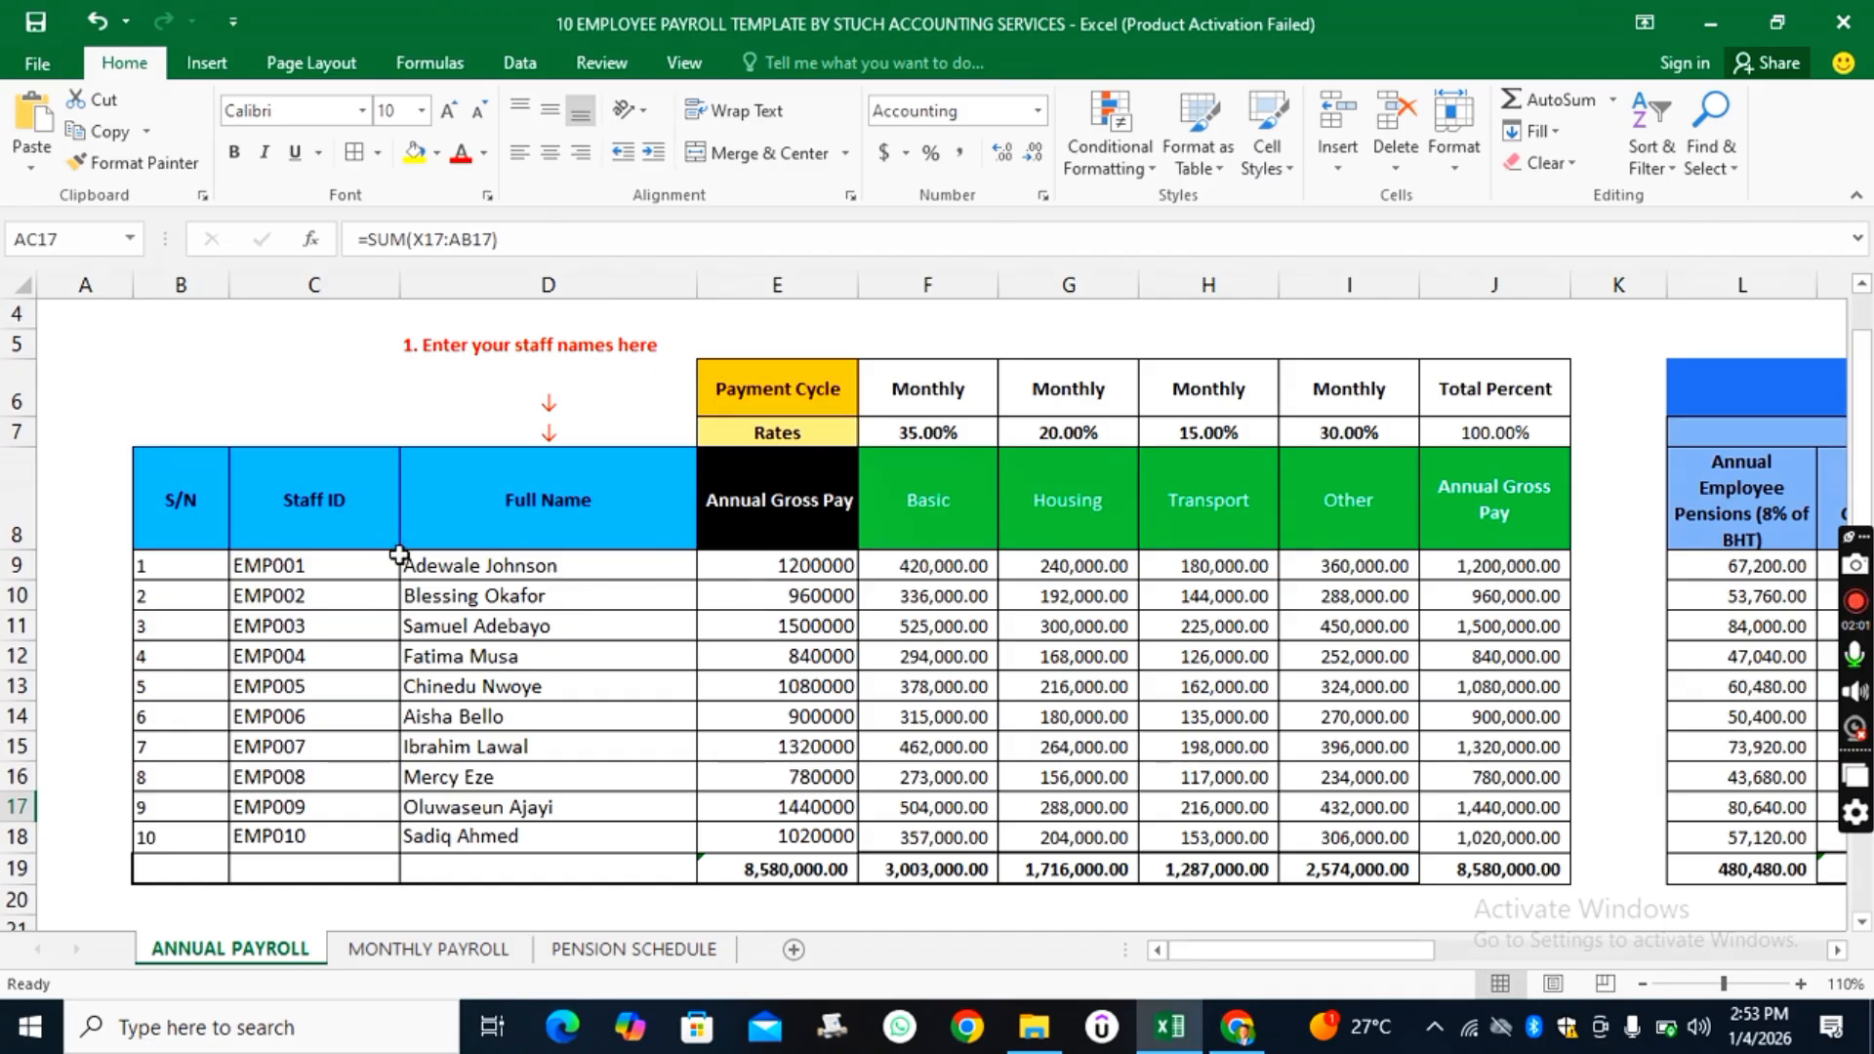
- Review the Staff ID, Full Name and Annual Gross Pay input column headings in C8, D8 and E8 of the annual payroll
{"action": "left_click", "coordinate": [304, 493]}
{"action": "left_click", "coordinate": [591, 513]}
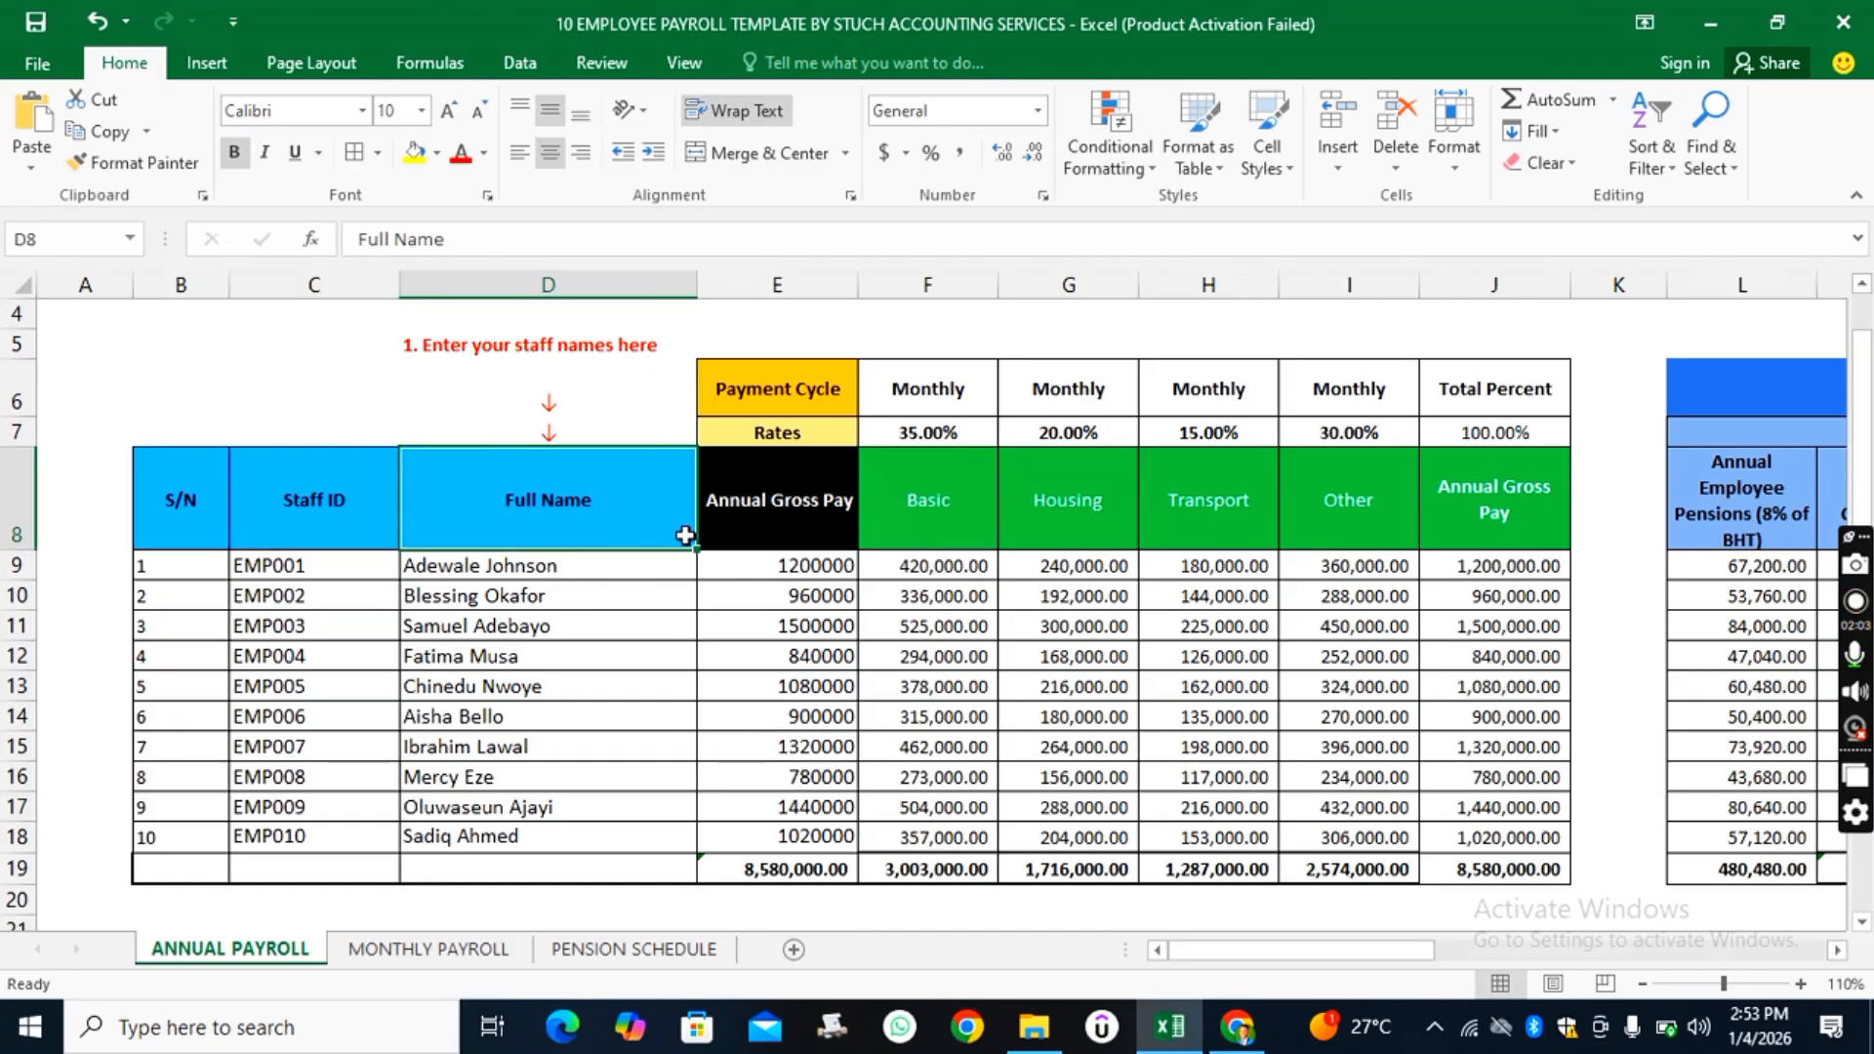
{"action": "left_click", "coordinate": [792, 529]}
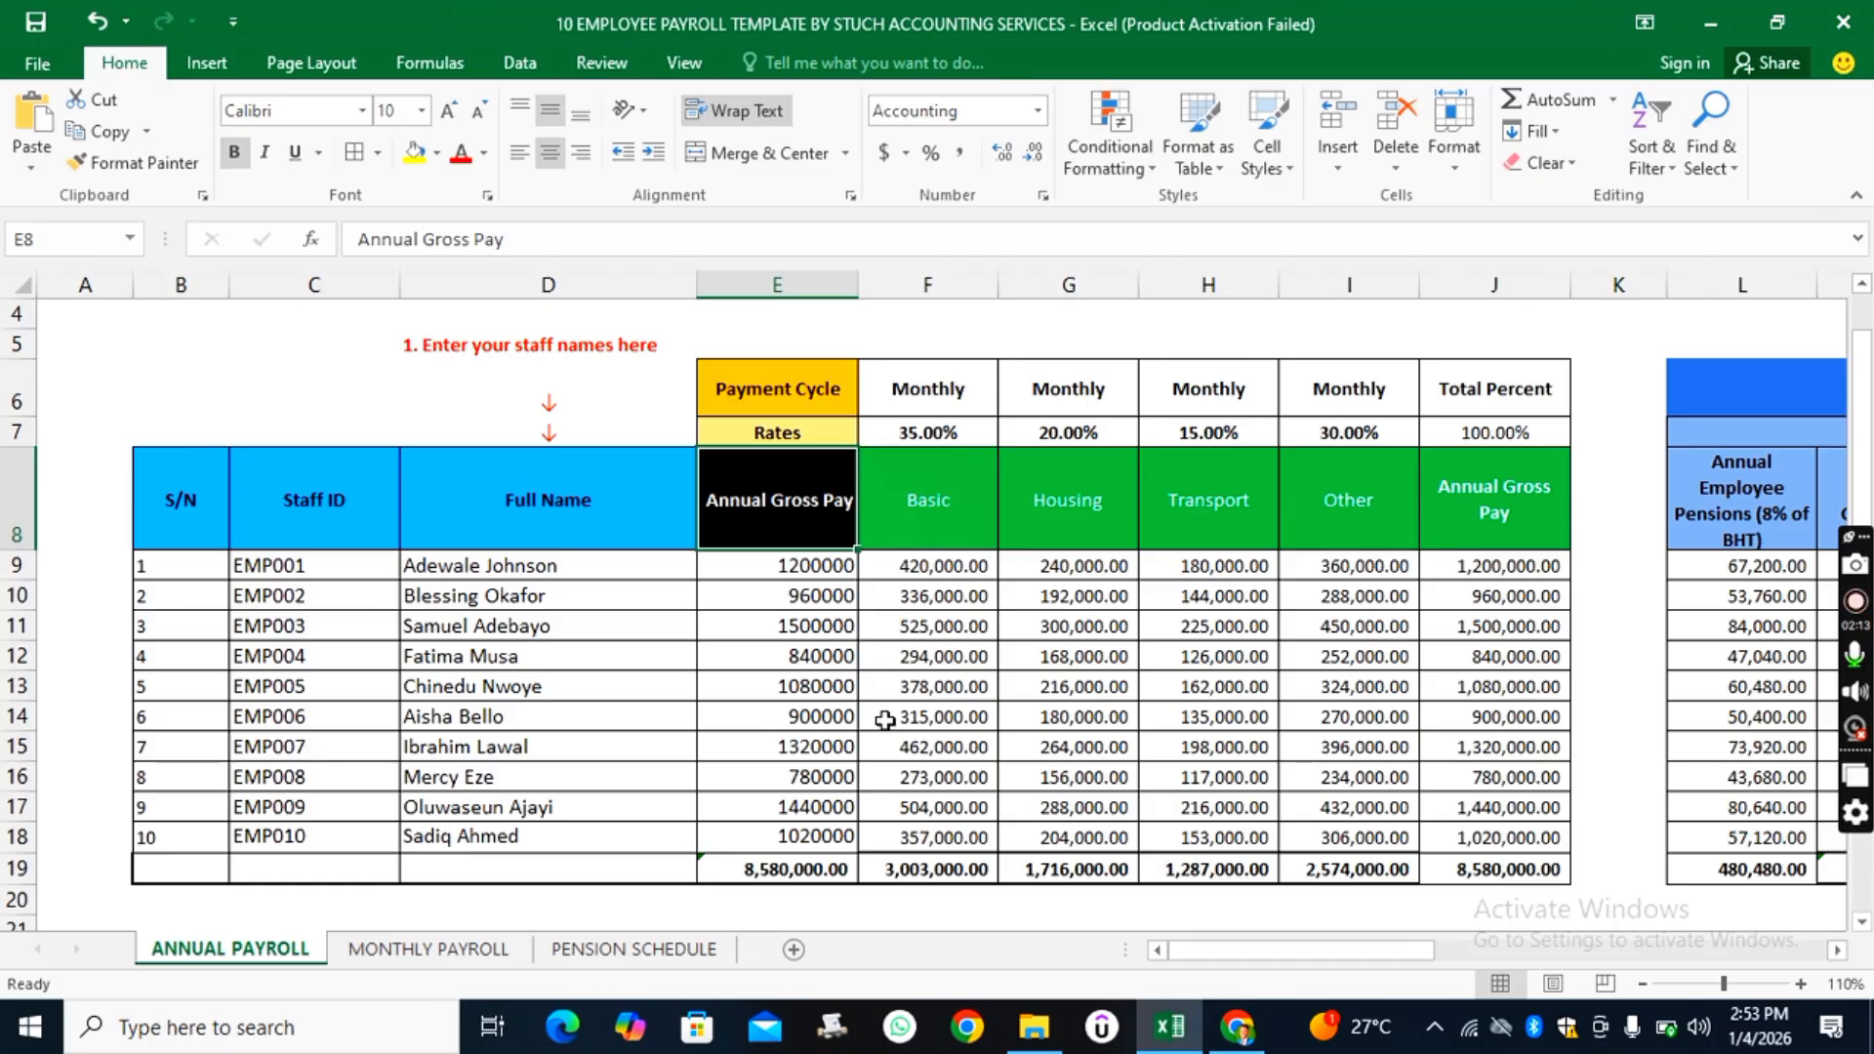
{"action": "scroll", "coordinate": [310, 505], "scroll_direction": "up", "scroll_amount": 1}
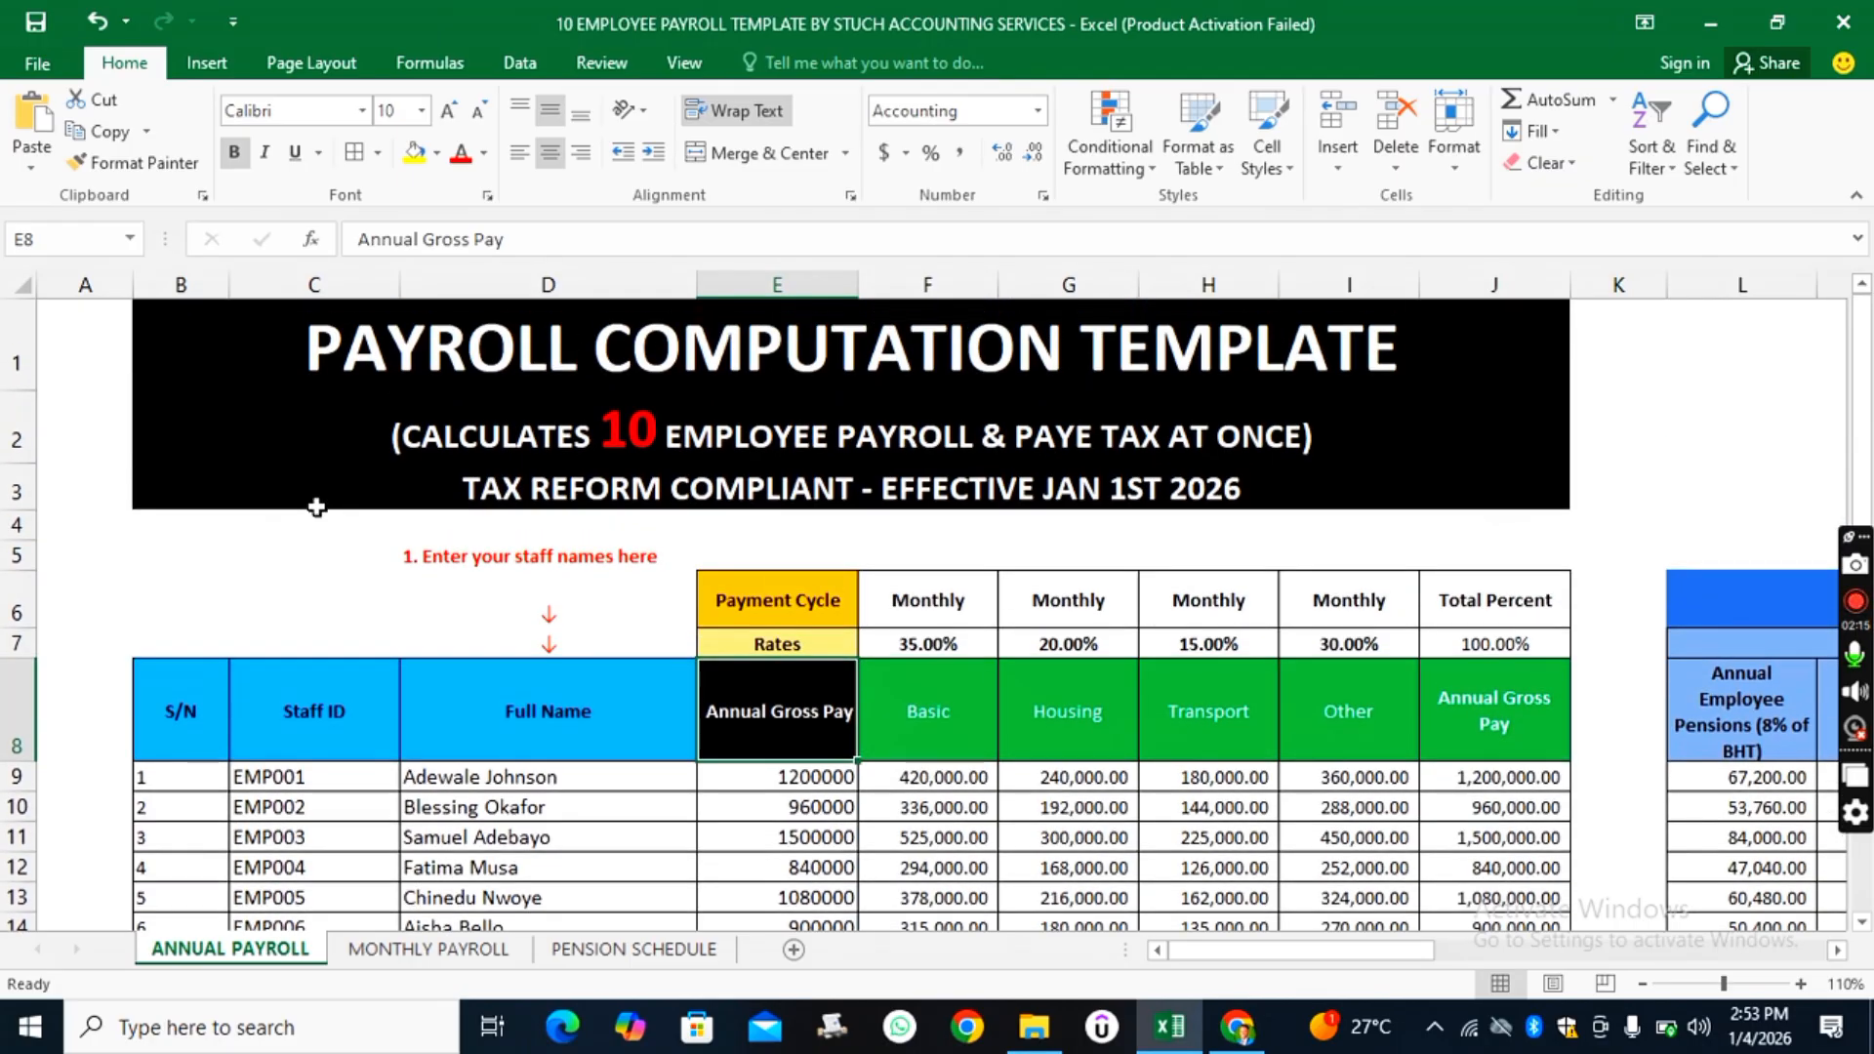
{"action": "scroll", "coordinate": [318, 508], "scroll_direction": "down", "scroll_amount": 1}
{"action": "left_click", "coordinate": [291, 500]}
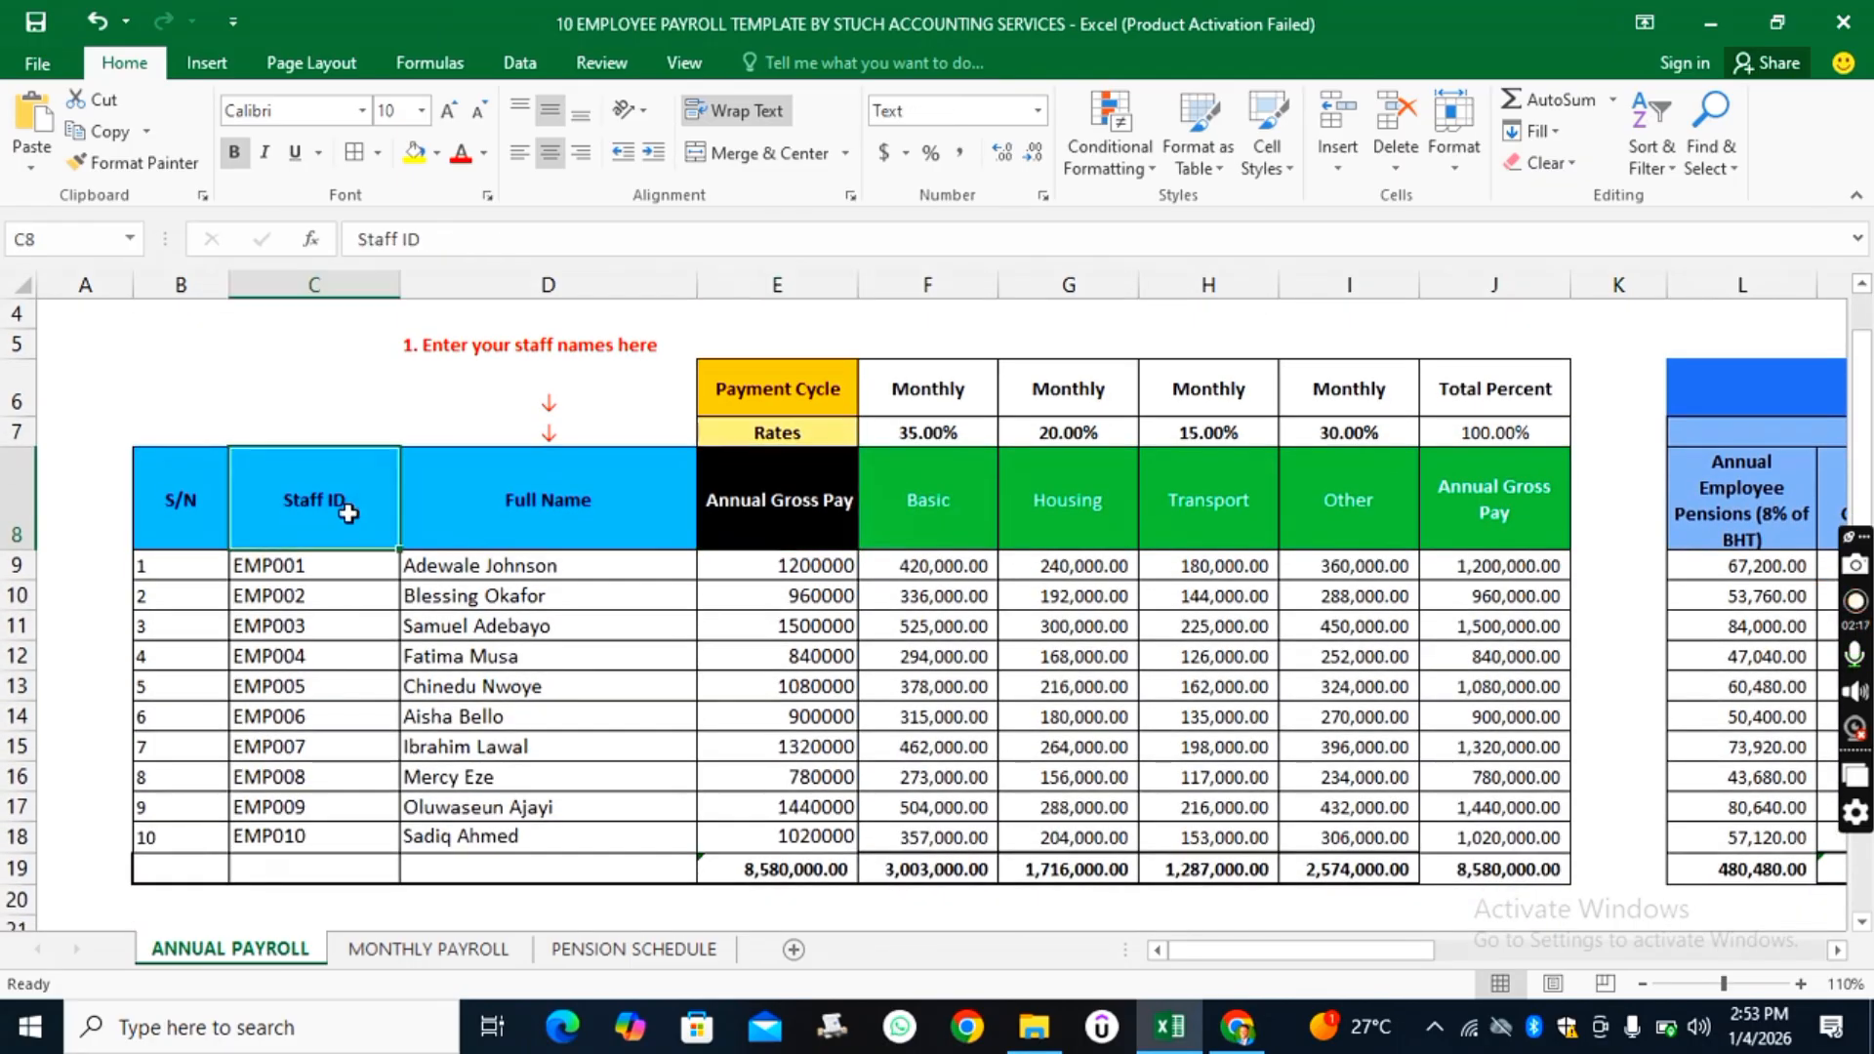
{"action": "left_click", "coordinate": [577, 506]}
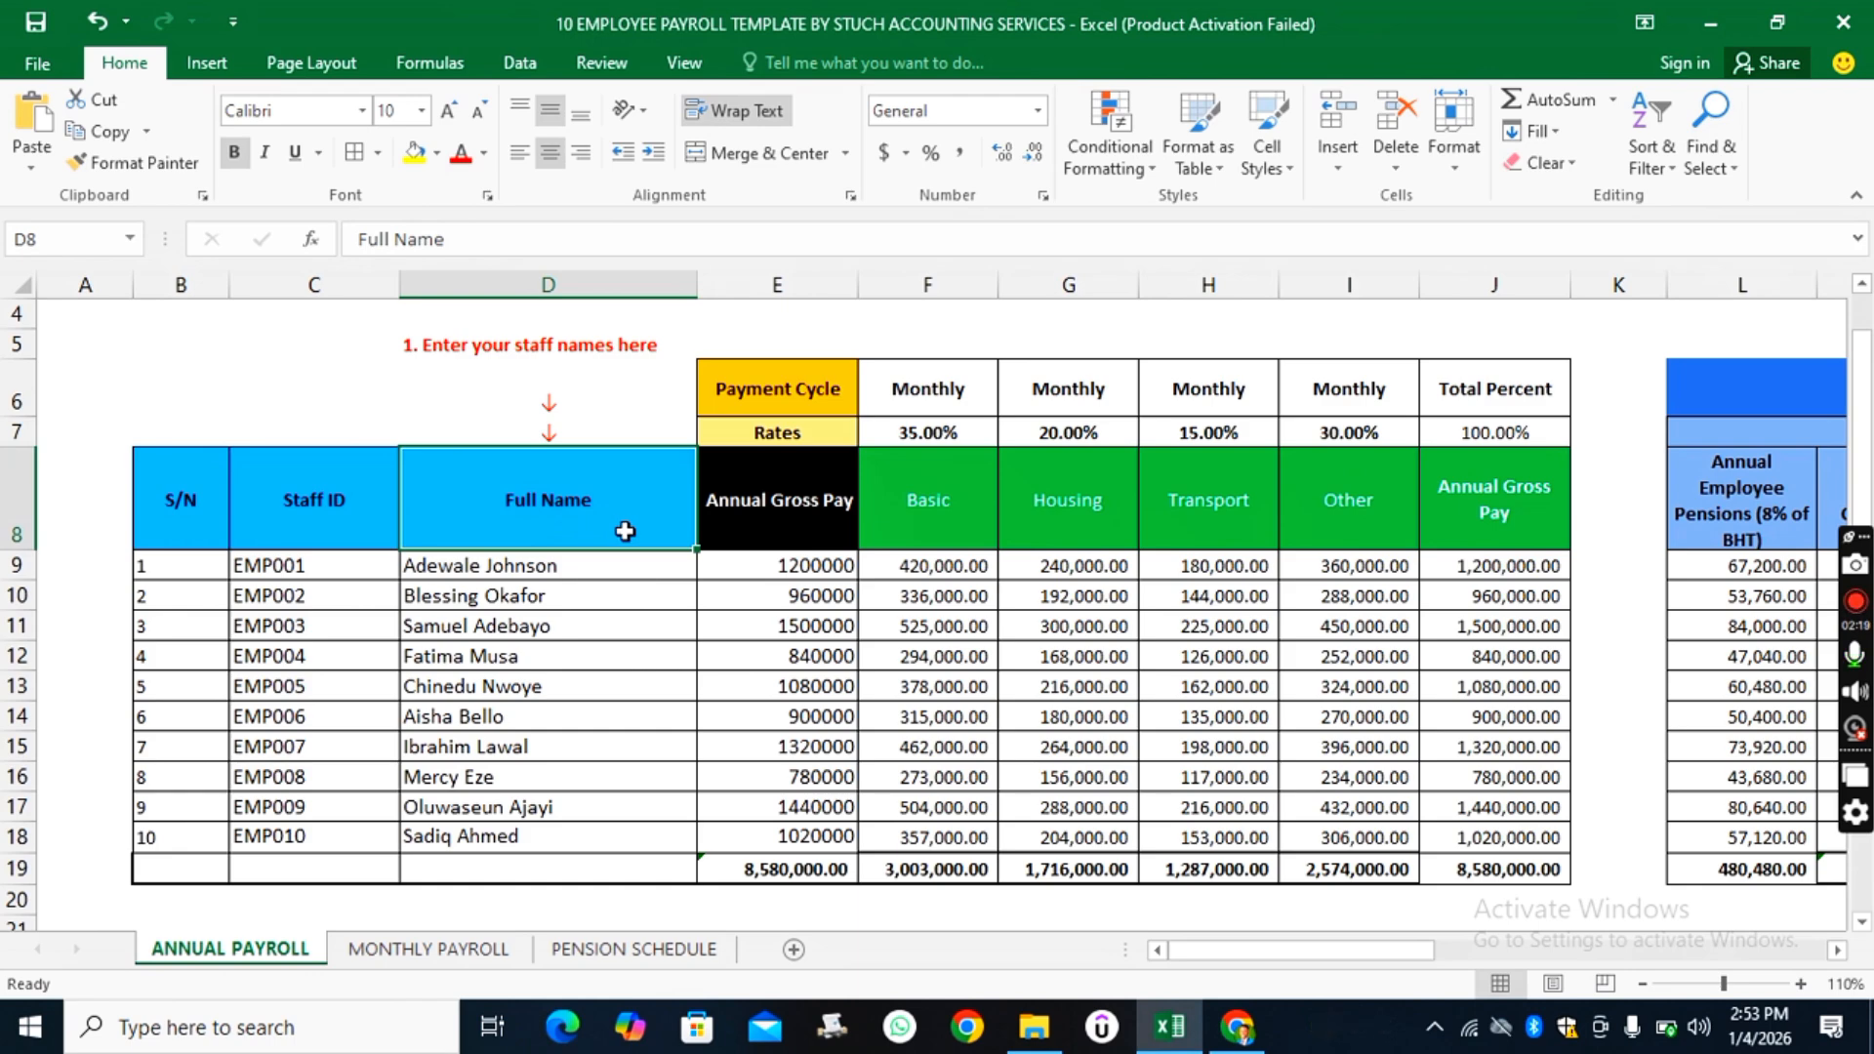
{"action": "left_click", "coordinate": [776, 503]}
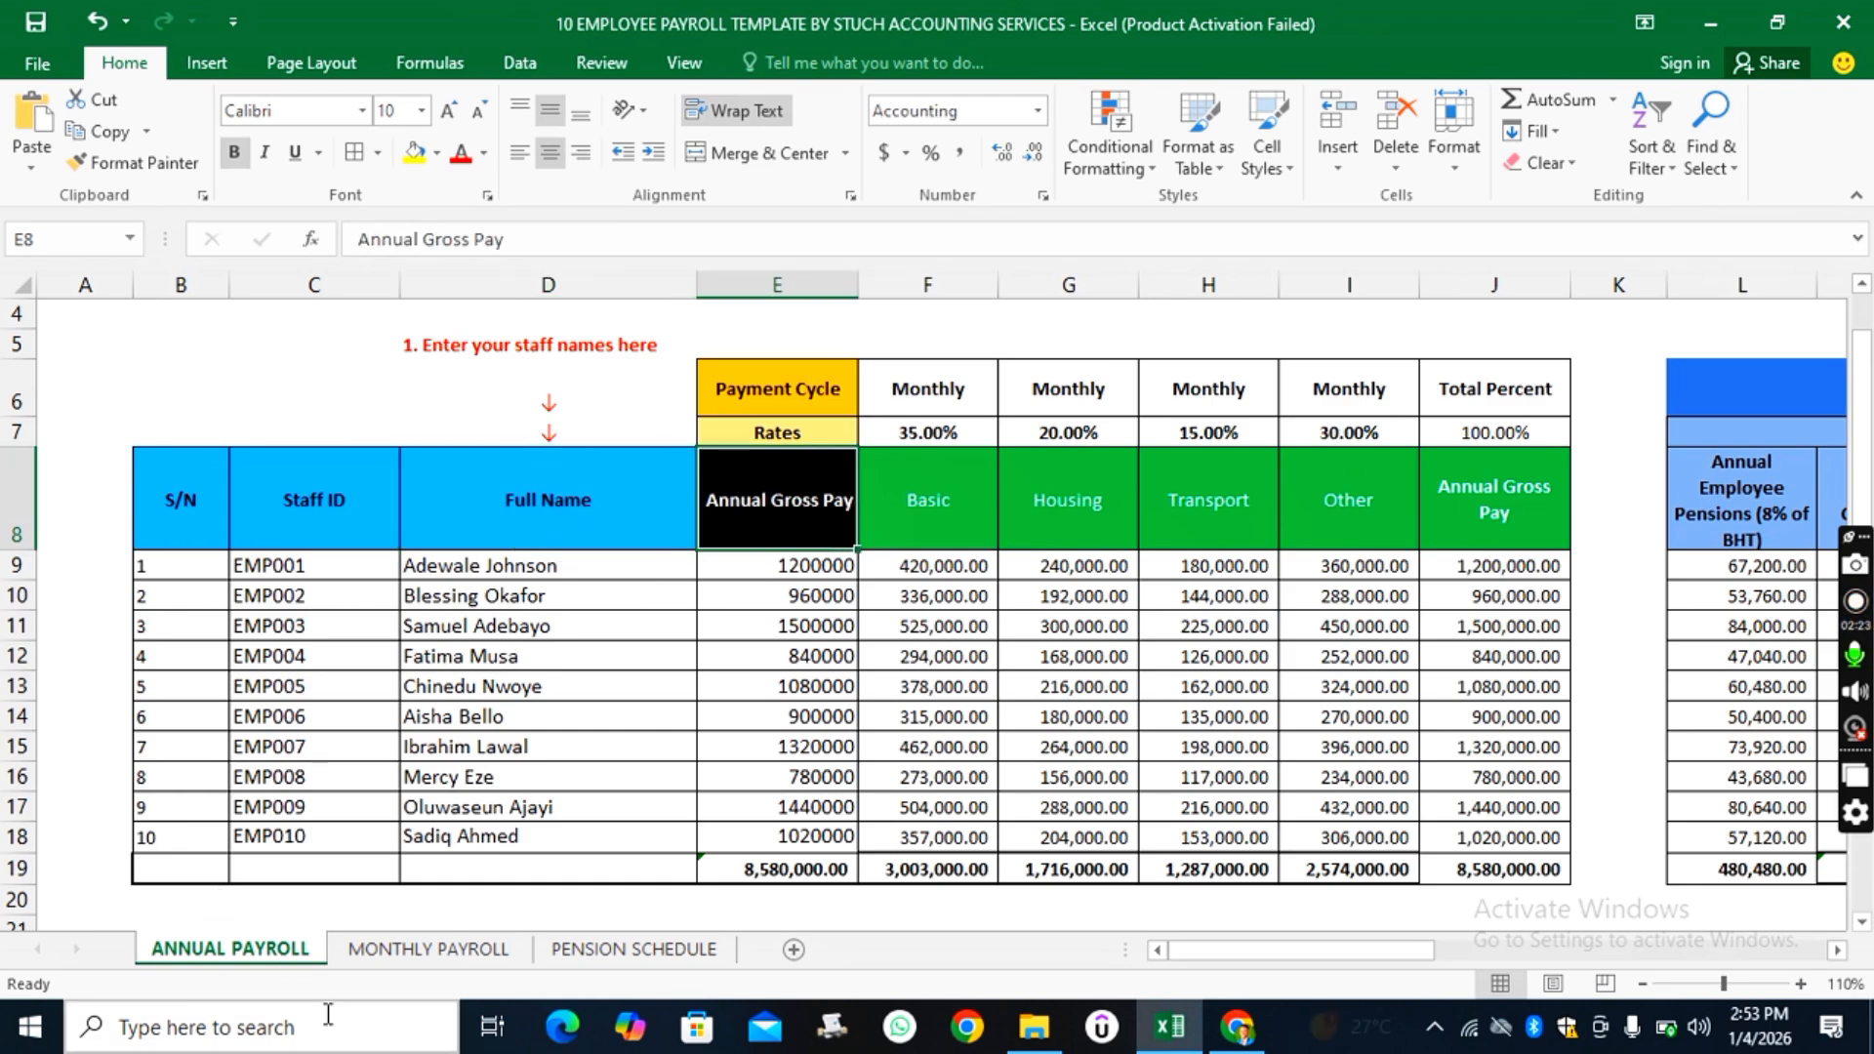
- On the MONTHLY PAYROLL sheet, fill the Full Name formulas linked to ANNUAL PAYROLL from D5:D6 down to D14
{"action": "left_click", "coordinate": [389, 952]}
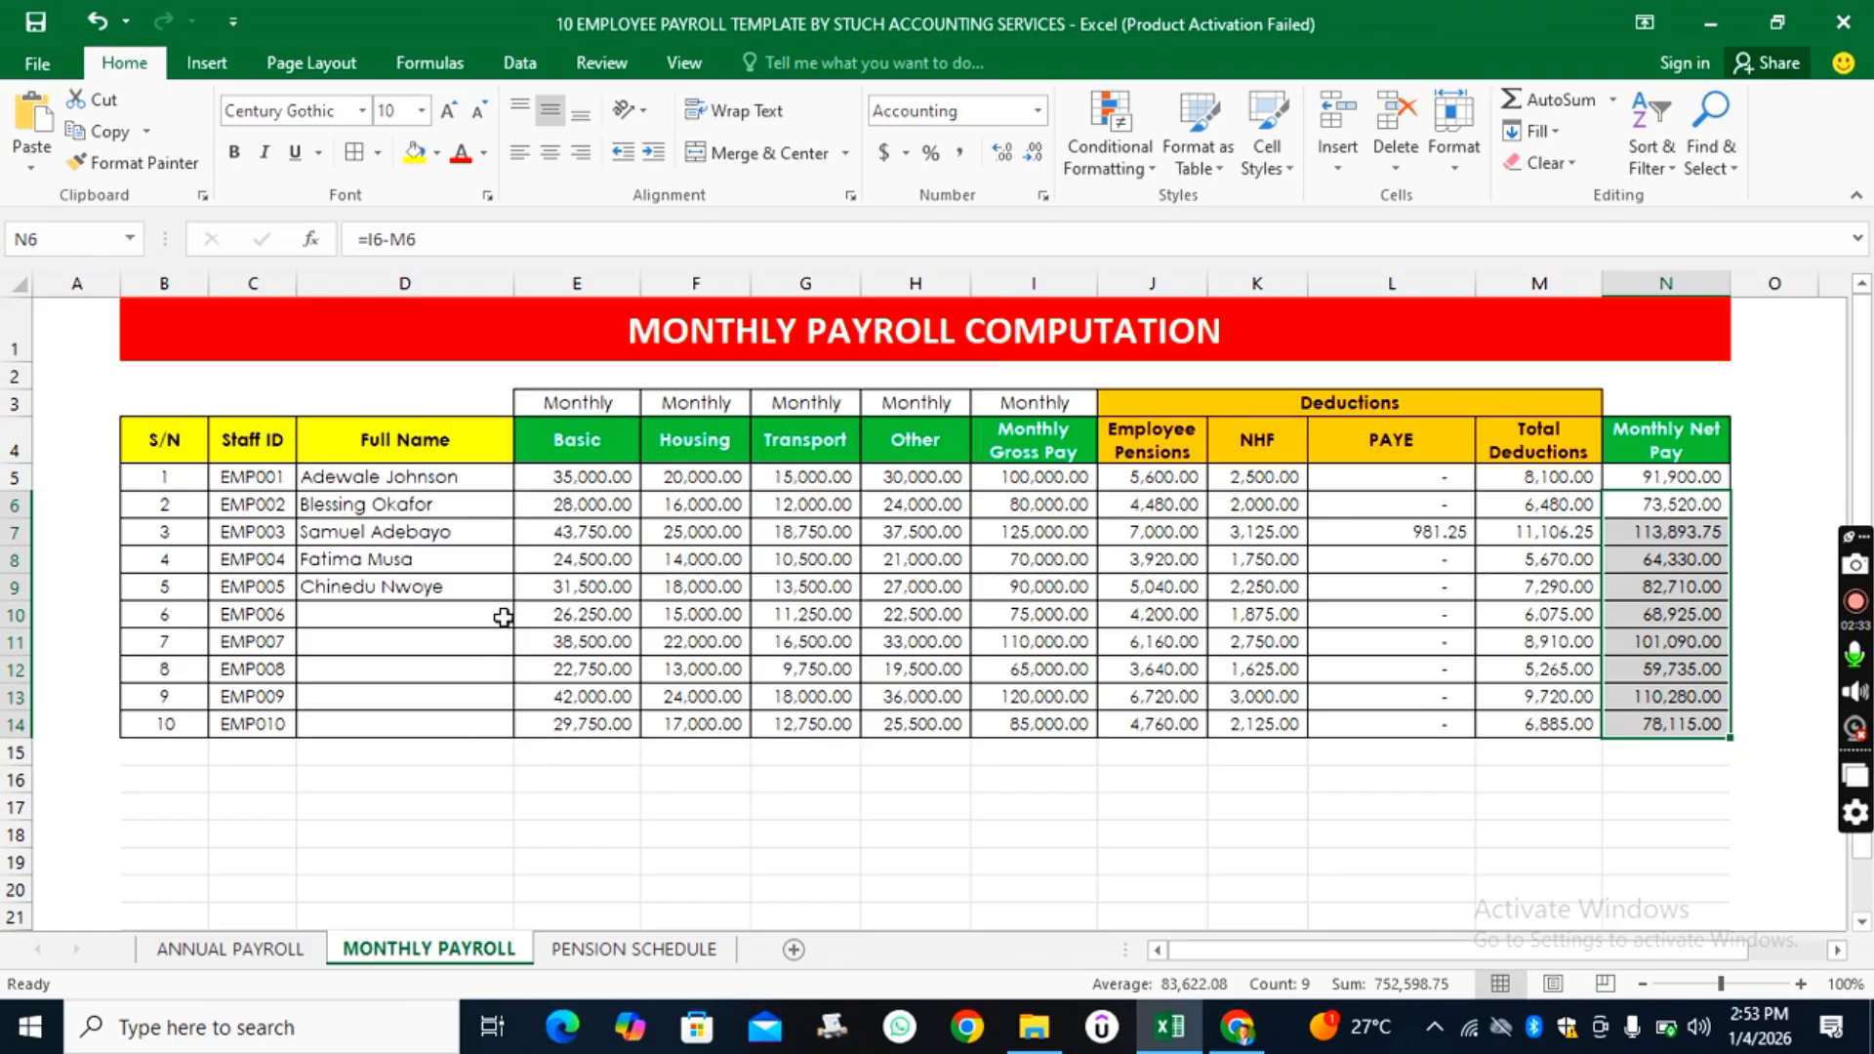
{"action": "left_click", "coordinate": [380, 480]}
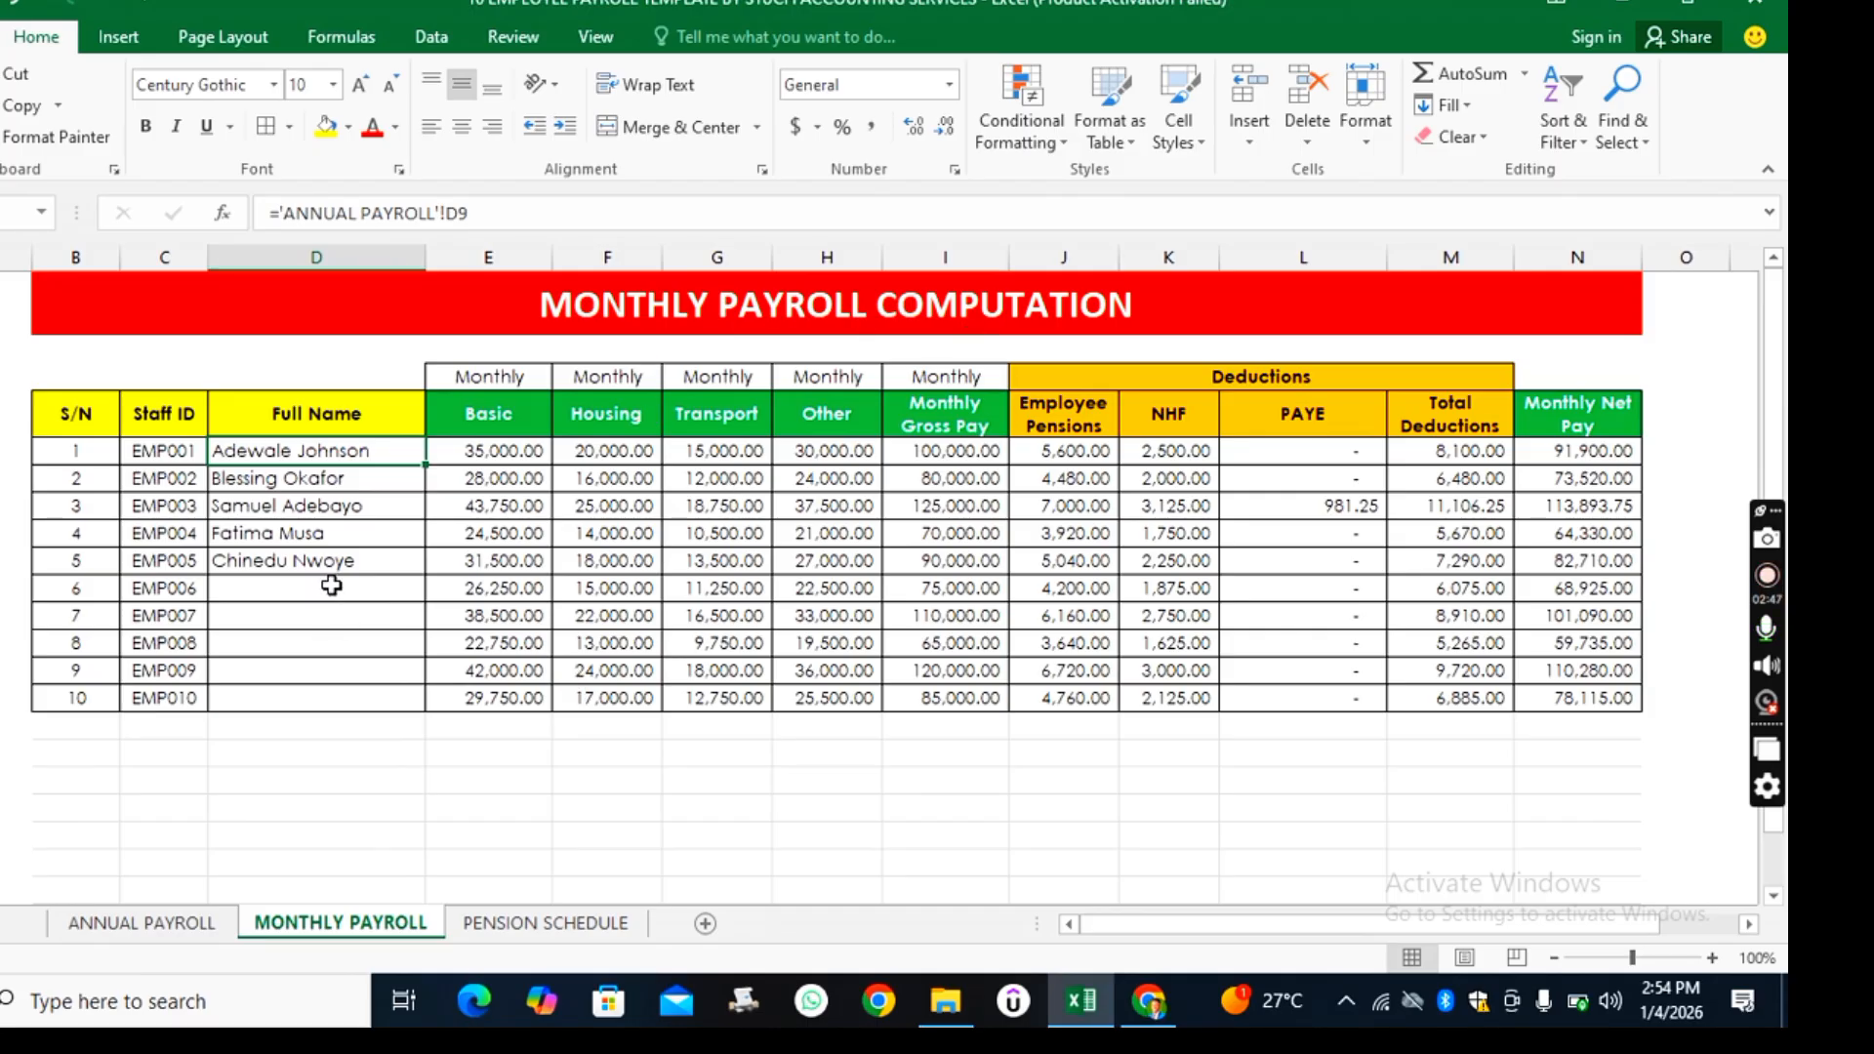
{"action": "left_click", "coordinate": [329, 476], "text": "shift"}
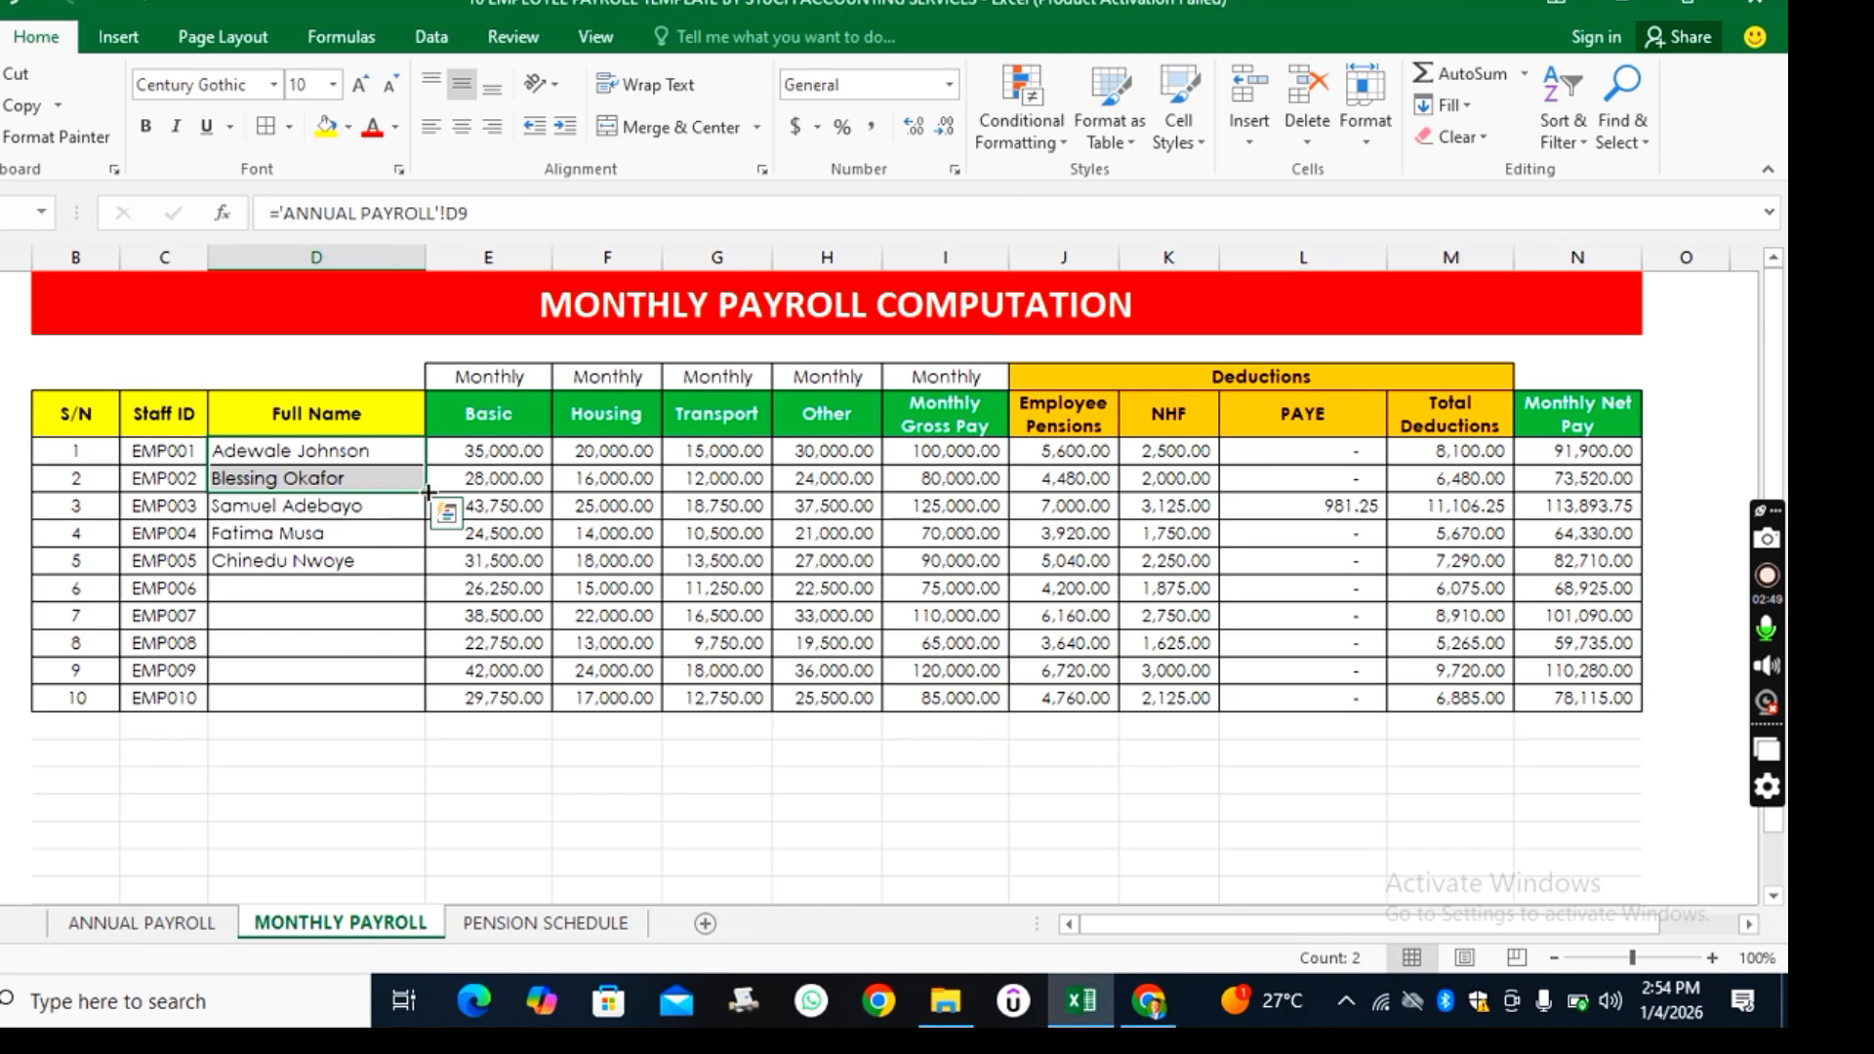
{"action": "left_click_drag", "start_coordinate": [427, 492], "coordinate": [428, 707]}
{"action": "left_click", "coordinate": [524, 780]}
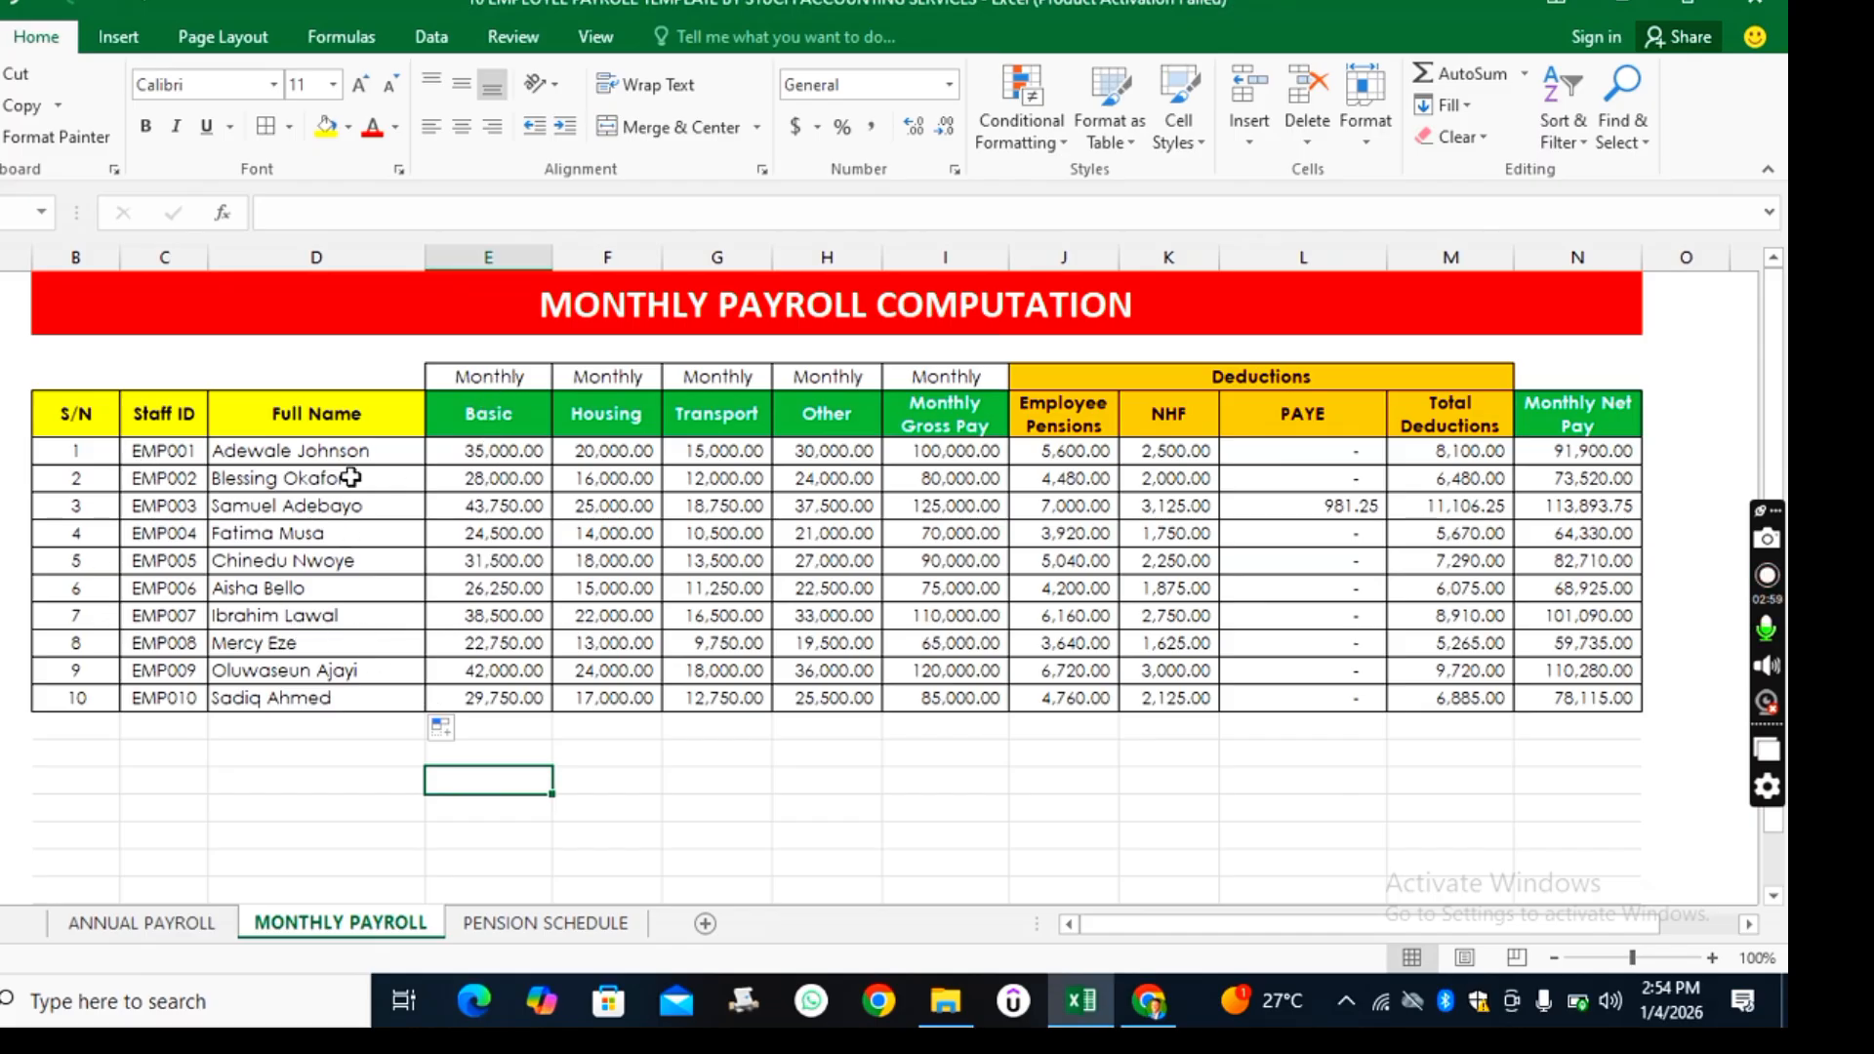
- Review the Basic, Housing, Transport, Other and Monthly Gross Pay column headings on the MONTHLY PAYROLL sheet
{"action": "left_click", "coordinate": [507, 418]}
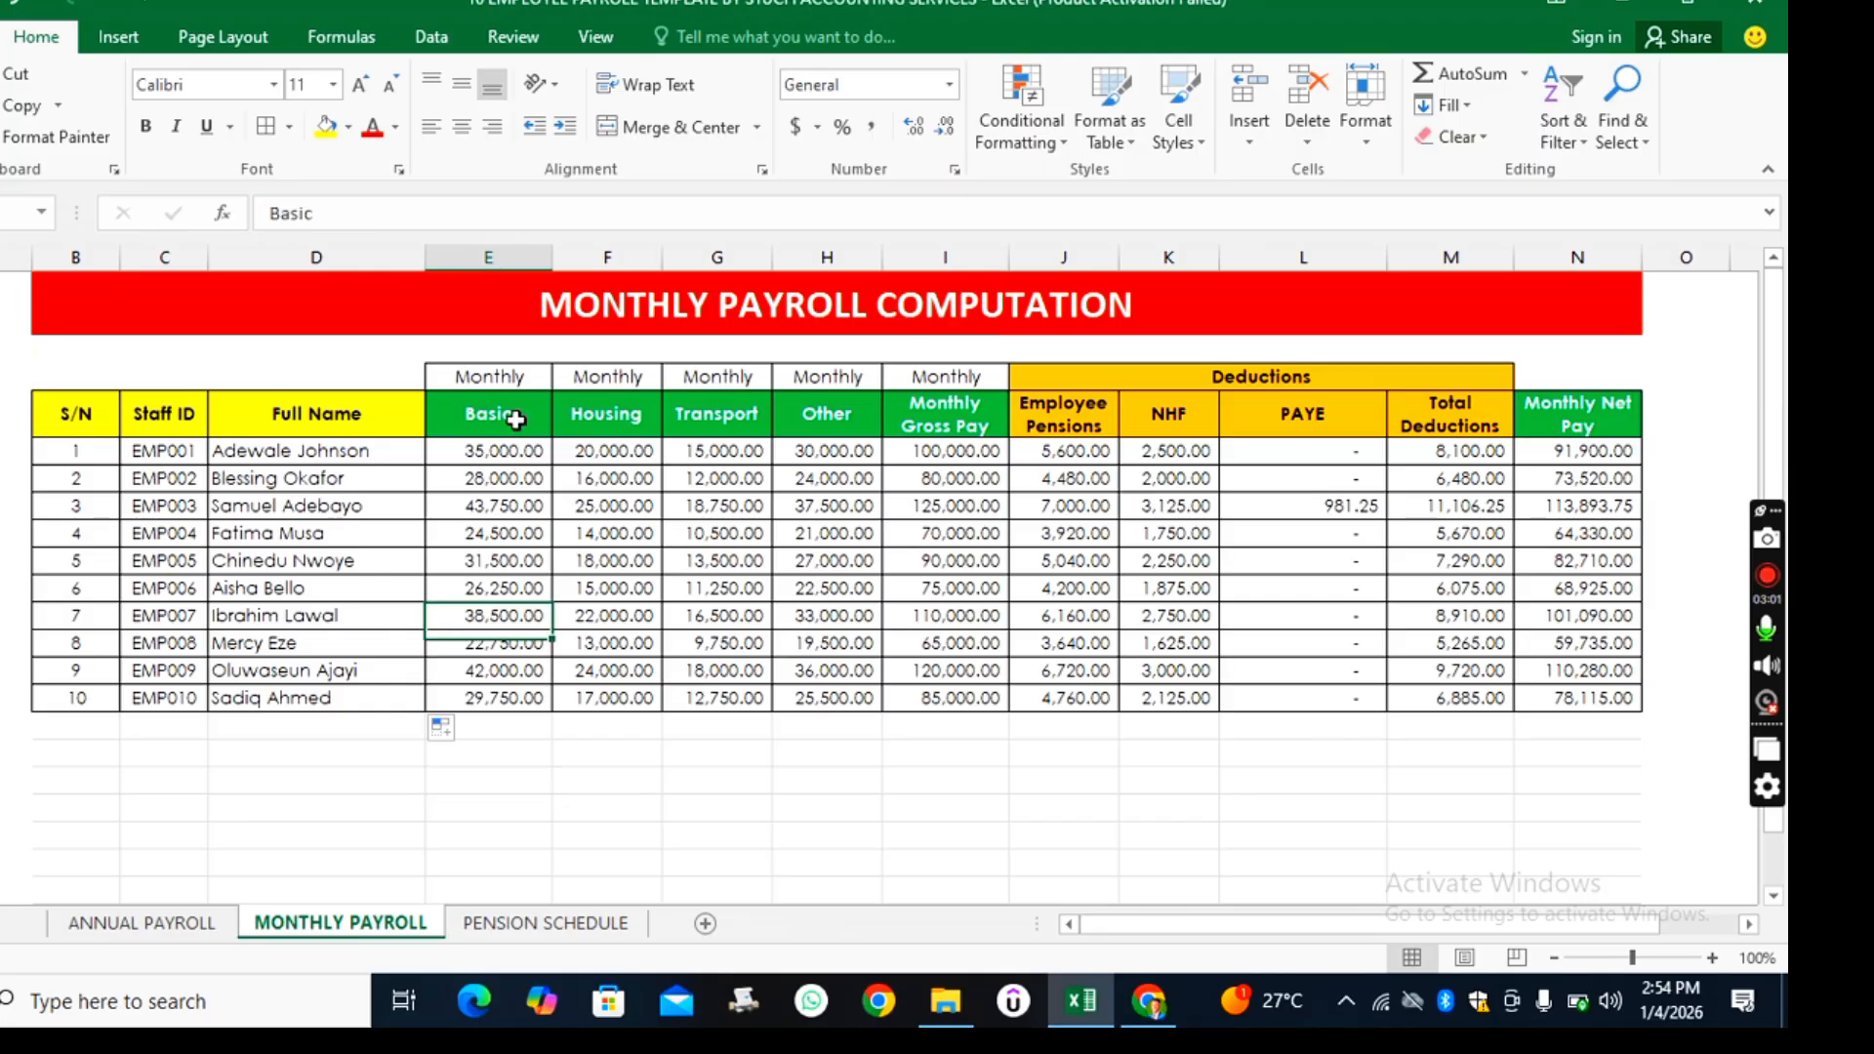
{"action": "left_click", "coordinate": [625, 418]}
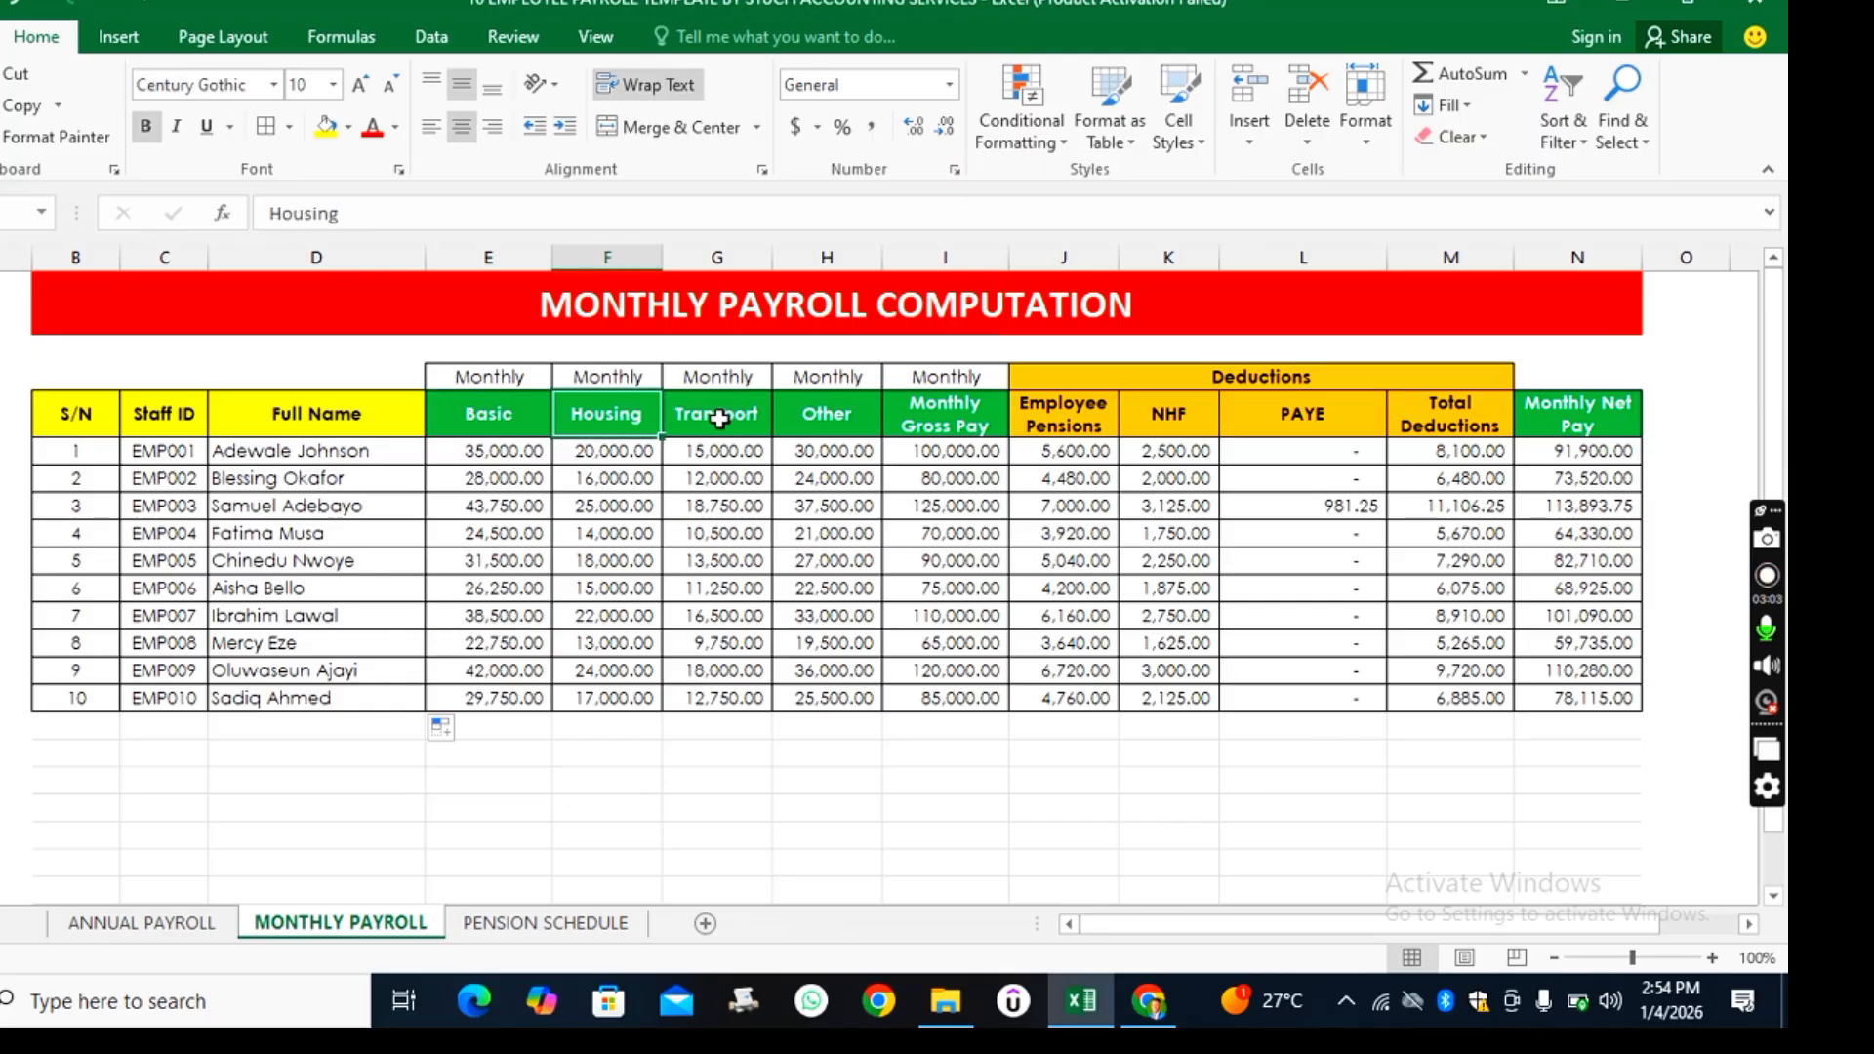
{"action": "left_click", "coordinate": [721, 418]}
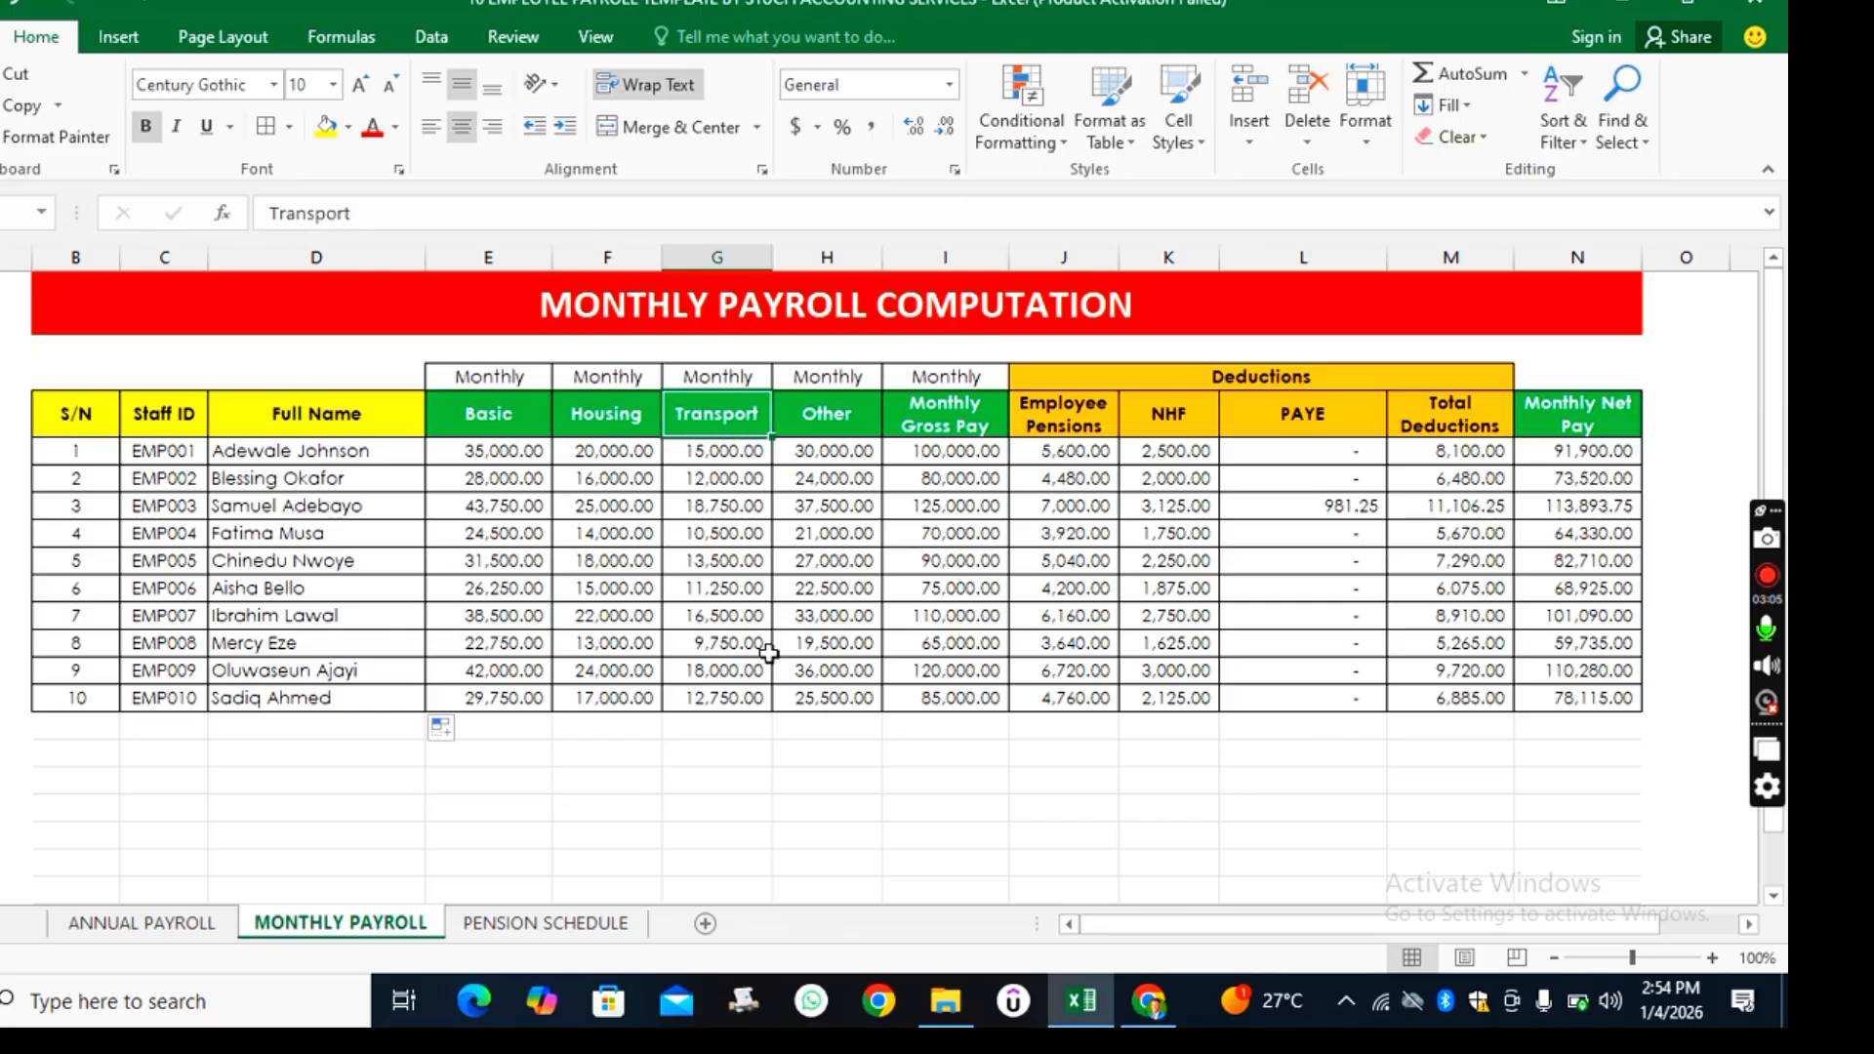
{"action": "left_click", "coordinate": [828, 432]}
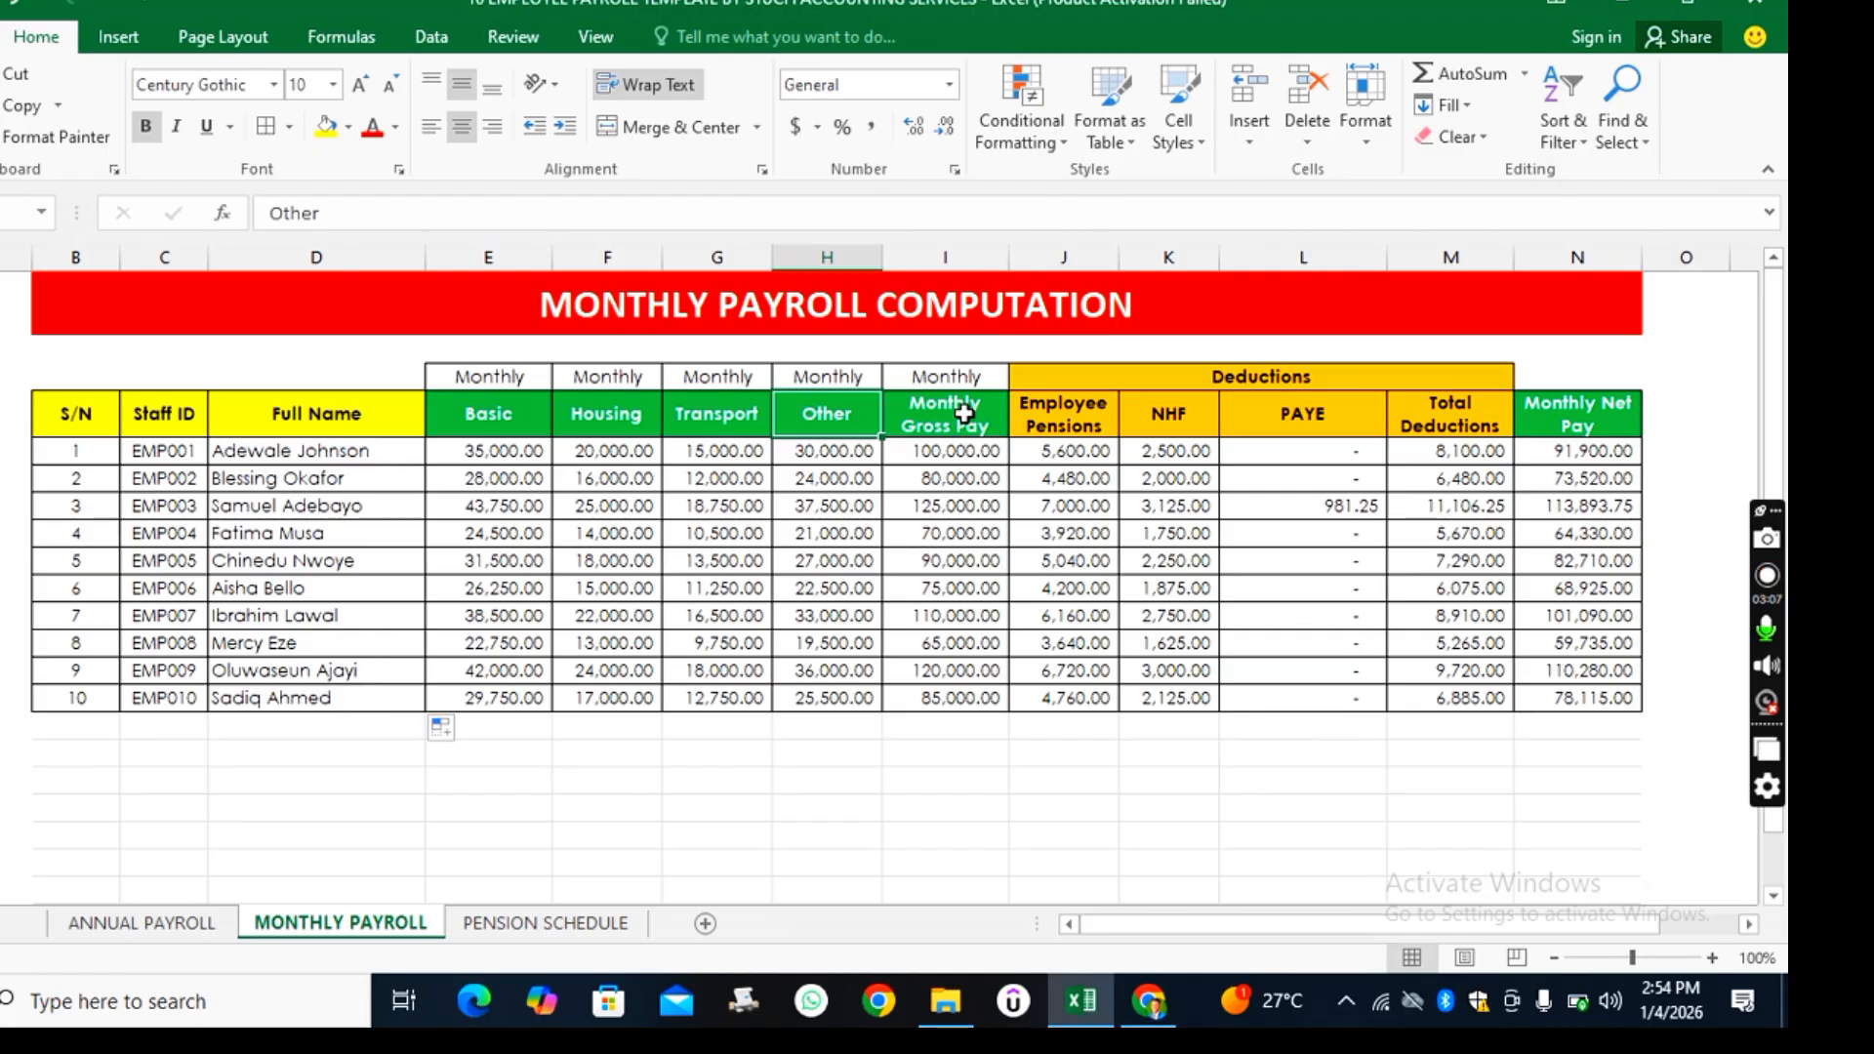
{"action": "left_click", "coordinate": [946, 428]}
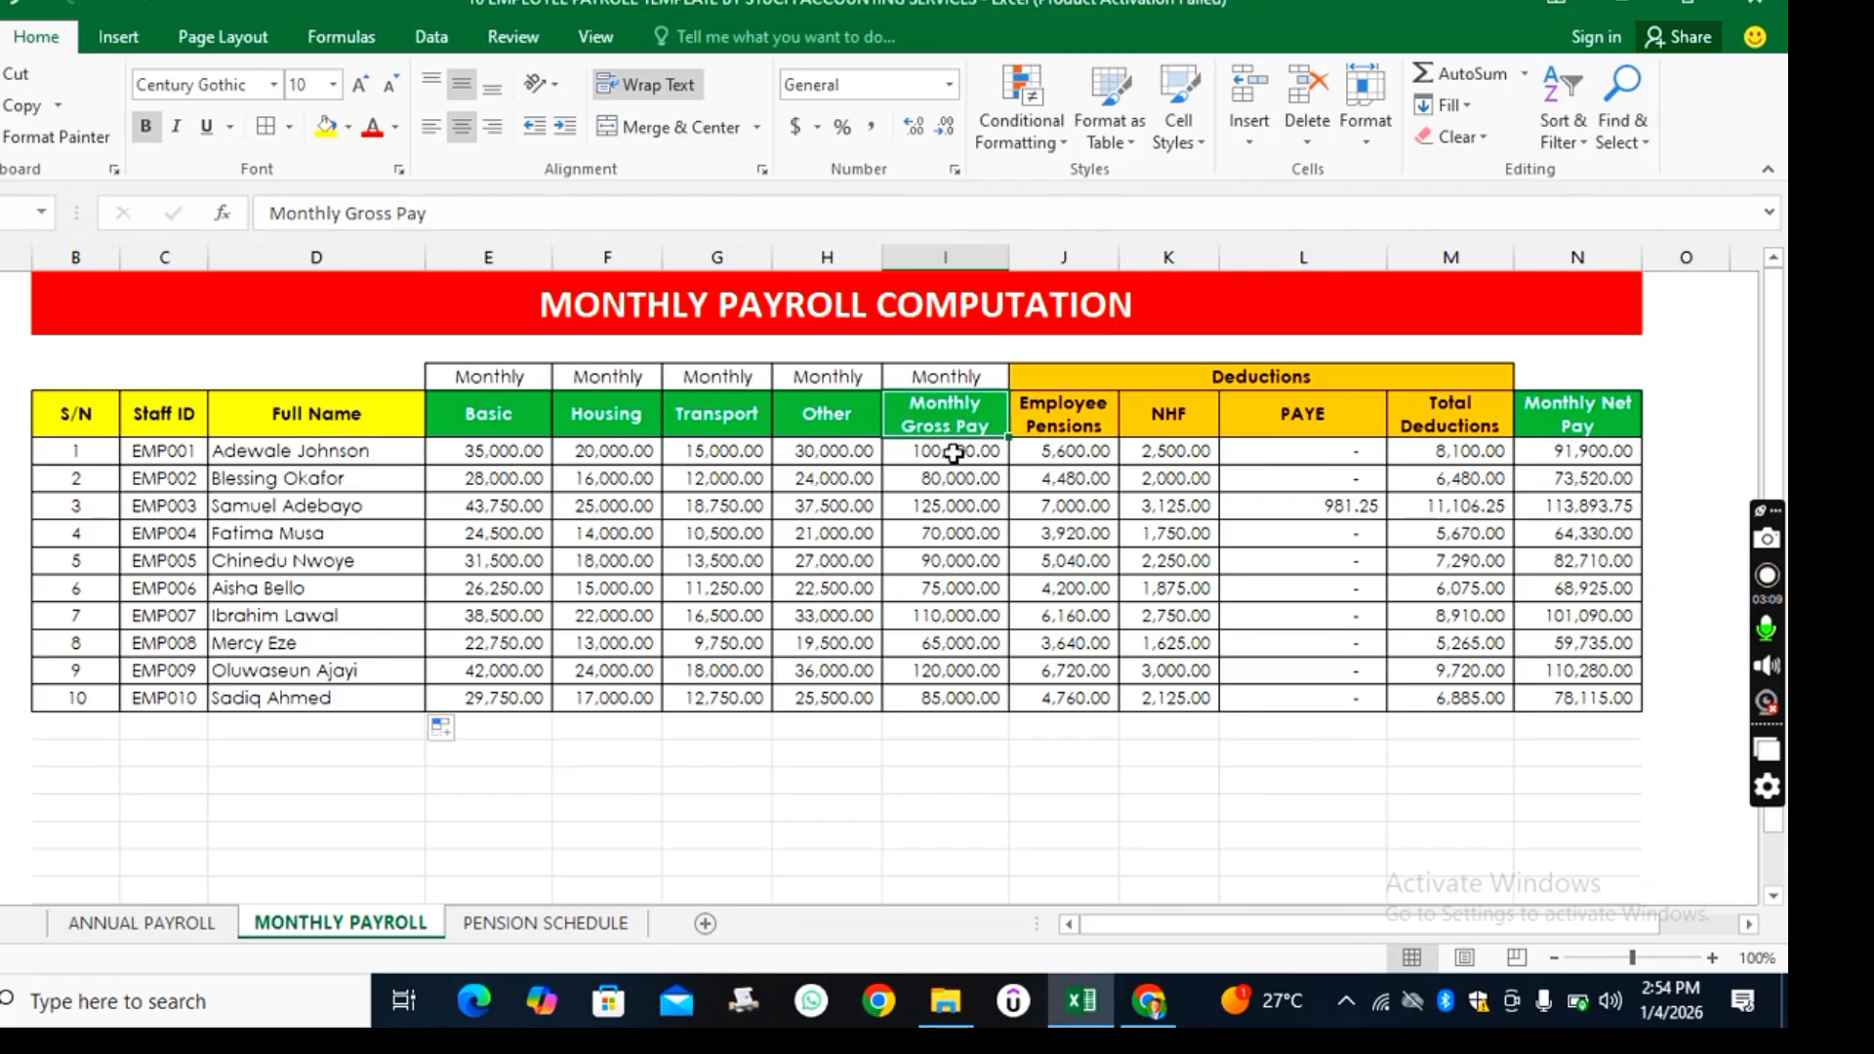
- Compare Annual Gross Pay on the ANNUAL PAYROLL sheet with the Monthly Gross Pay column on the MONTHLY PAYROLL sheet
{"action": "left_click", "coordinate": [173, 934]}
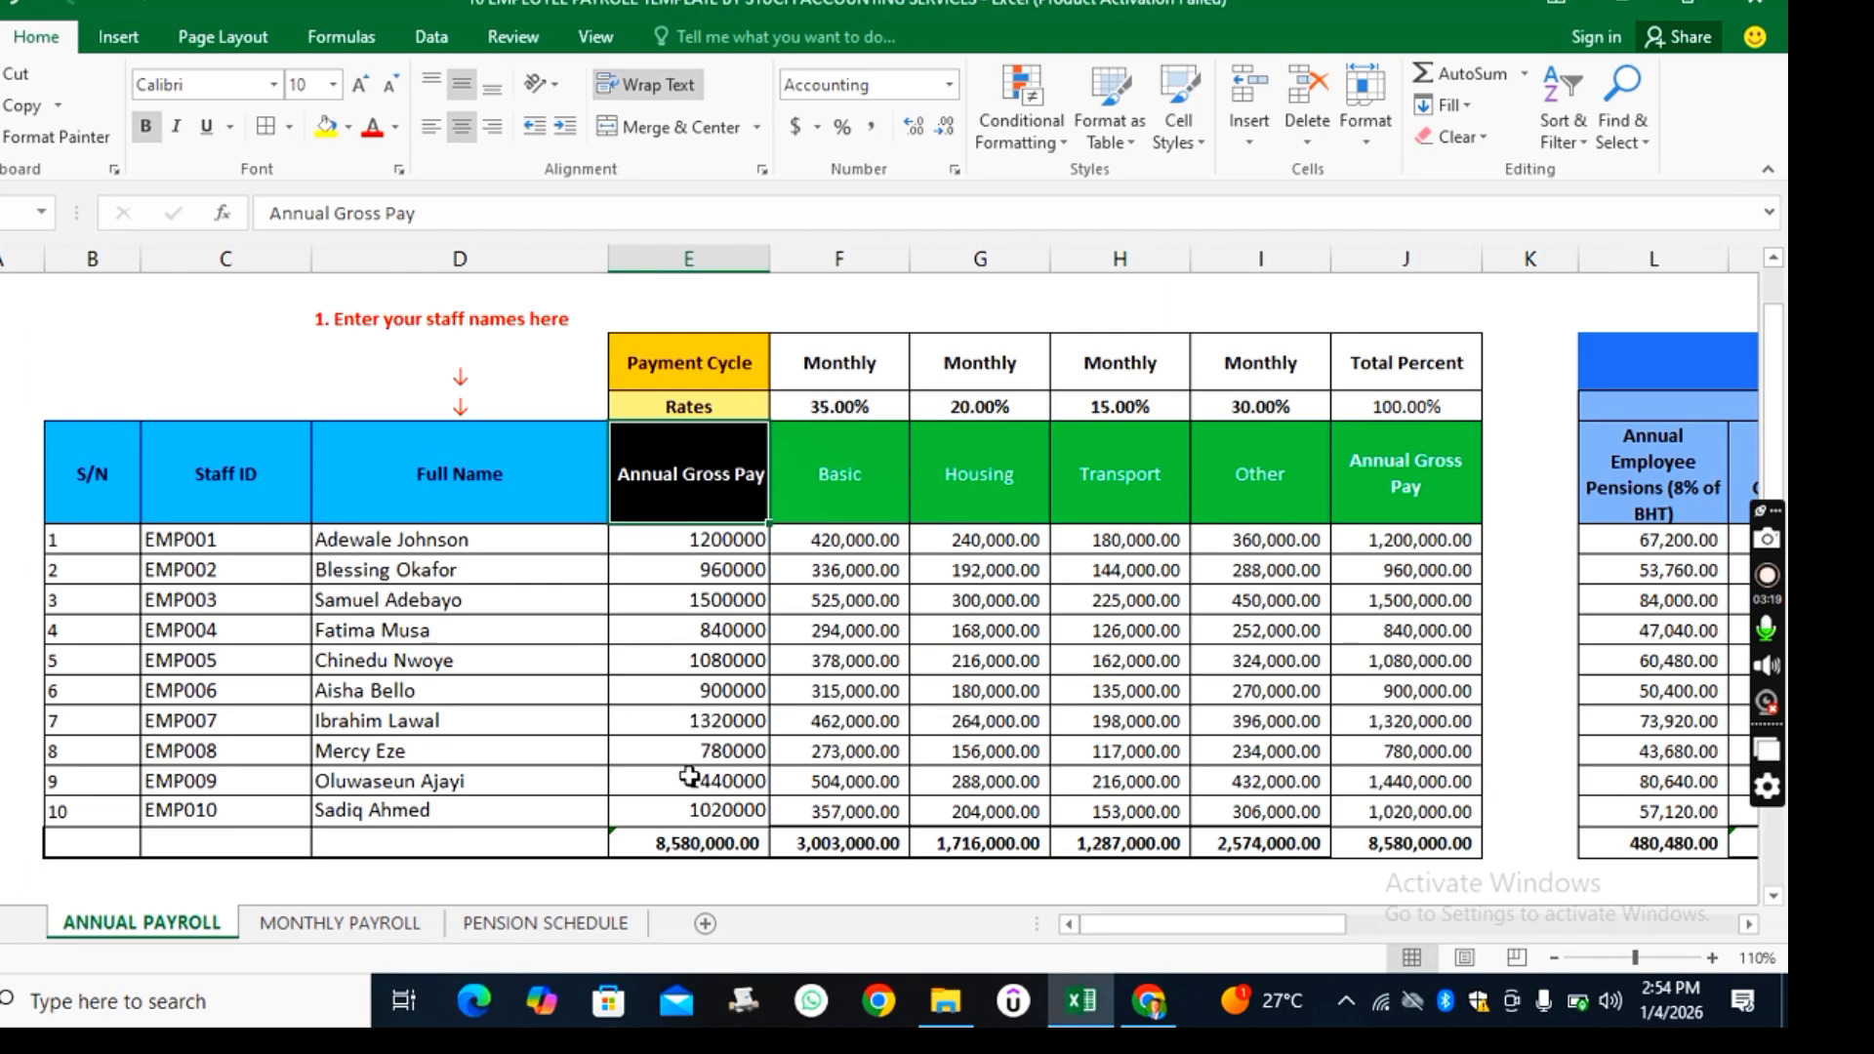
{"action": "left_click", "coordinate": [355, 924]}
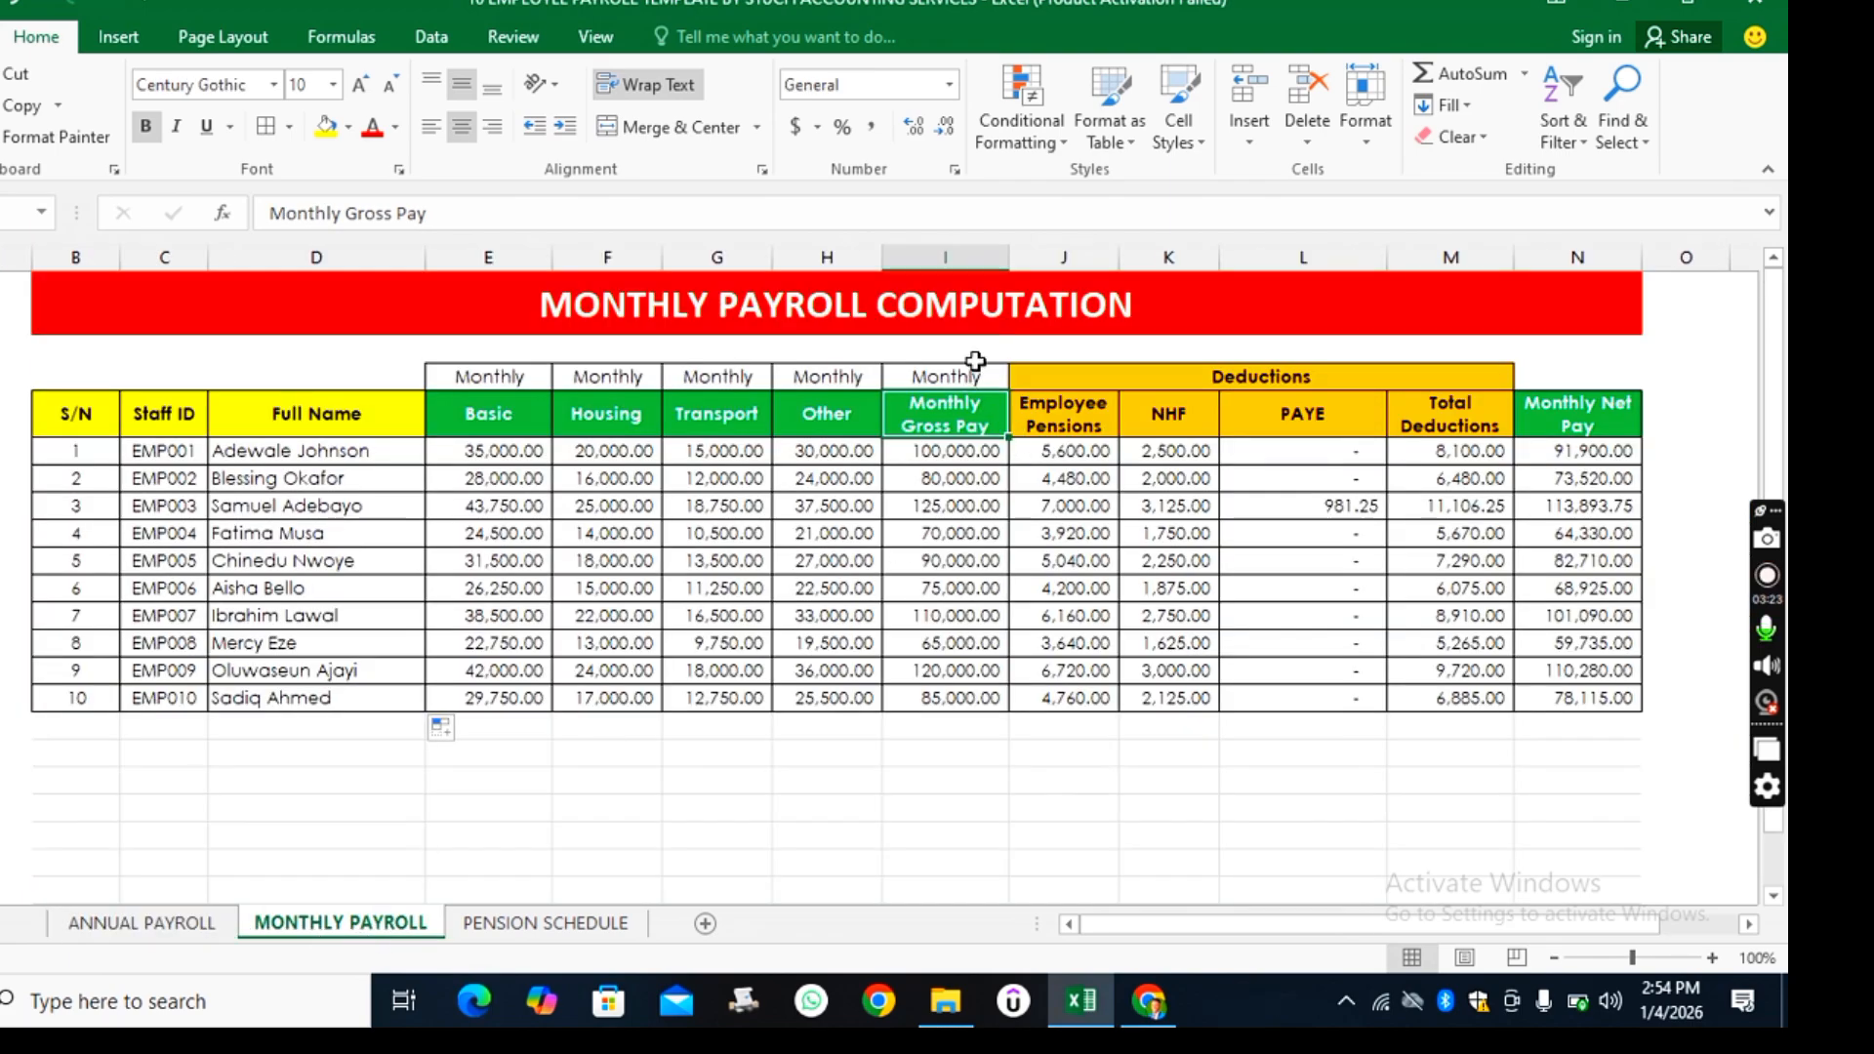
{"action": "left_click", "coordinate": [945, 256]}
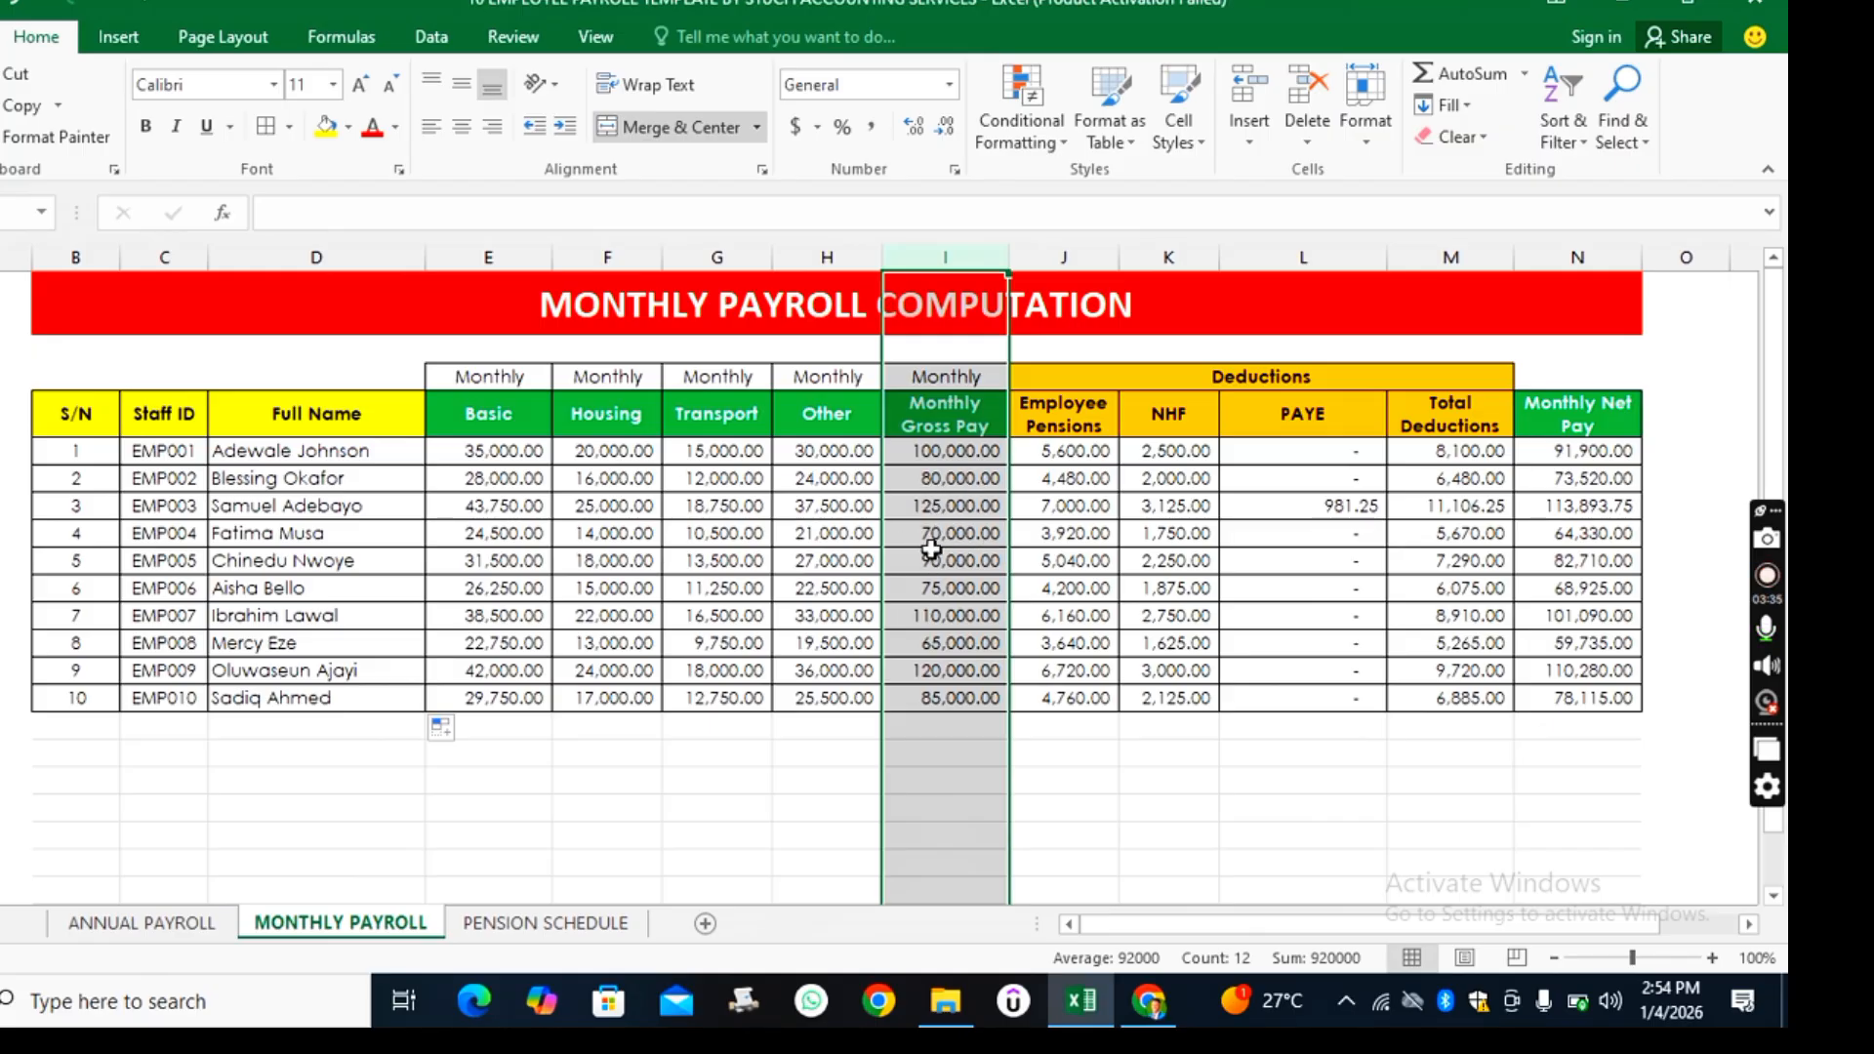
{"action": "left_click", "coordinate": [1144, 720]}
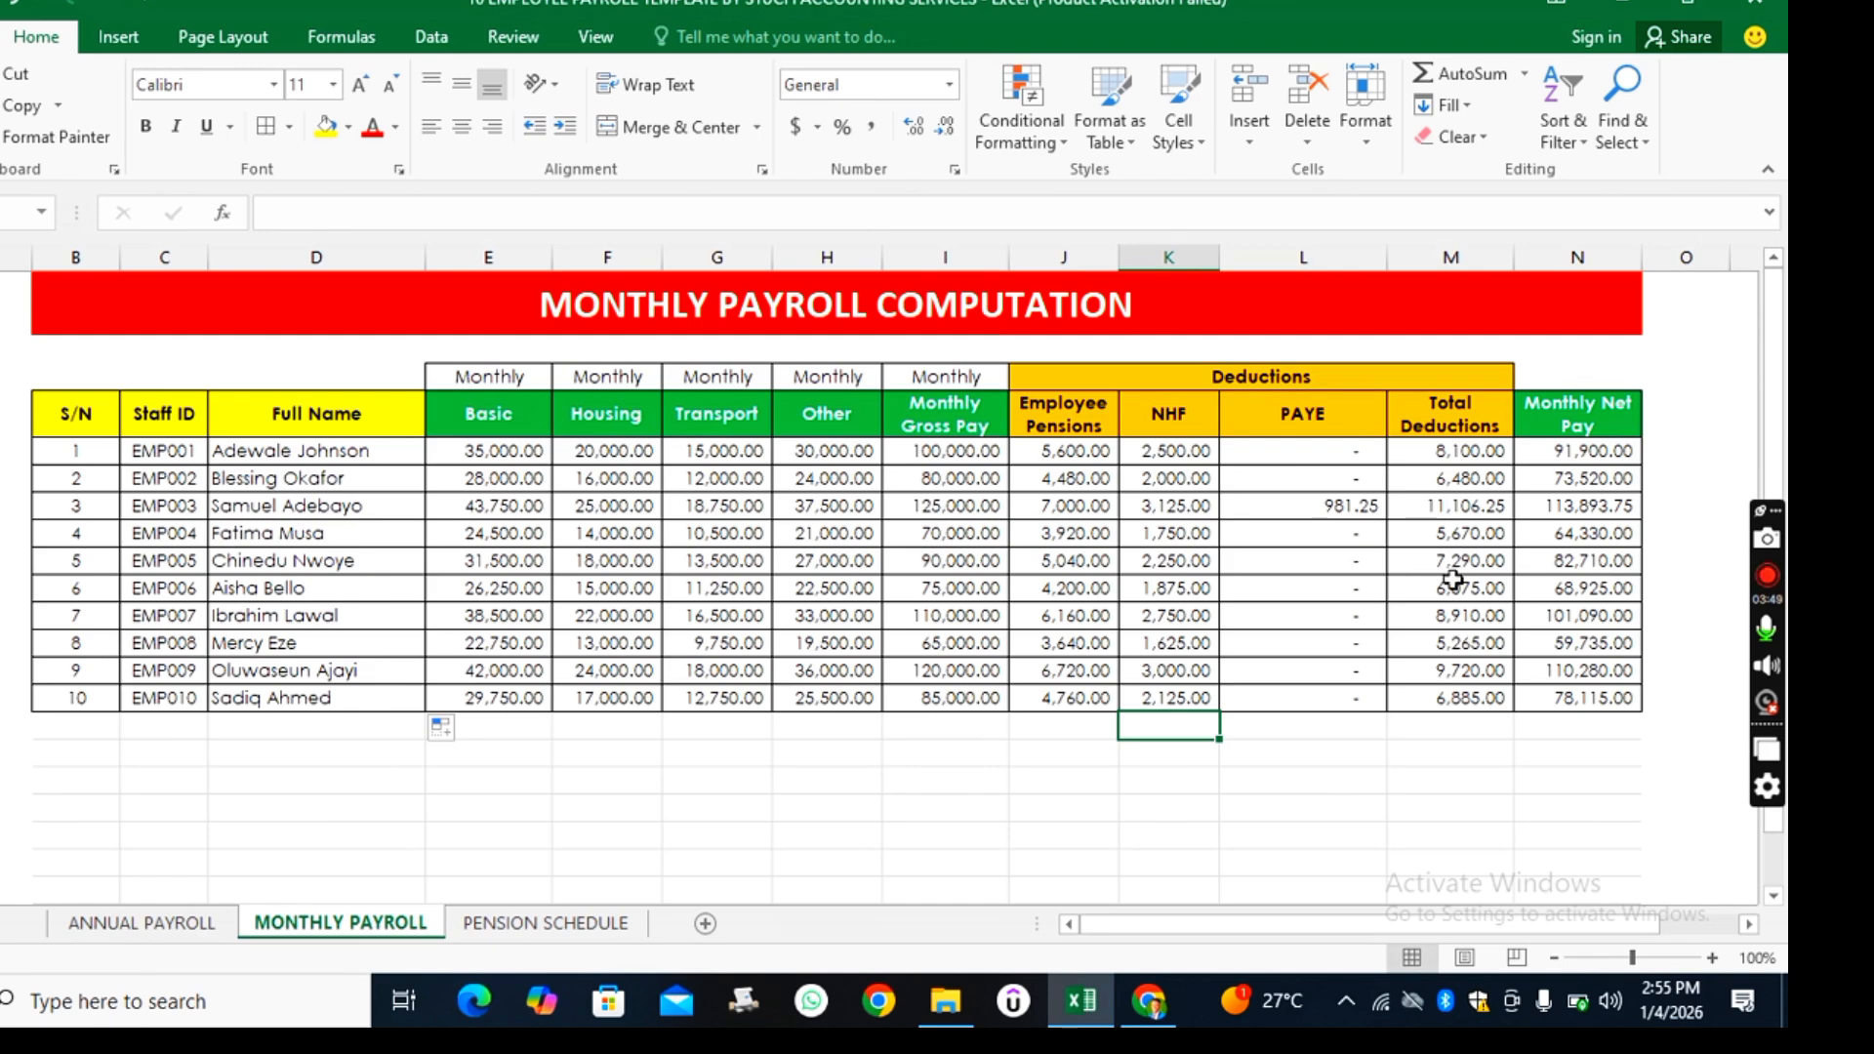
- Check the monthly PAYE formulas linked to ANNUAL PAYROLL and fill them from employees 2 and 3 down to employee 10
{"action": "left_click", "coordinate": [1322, 505]}
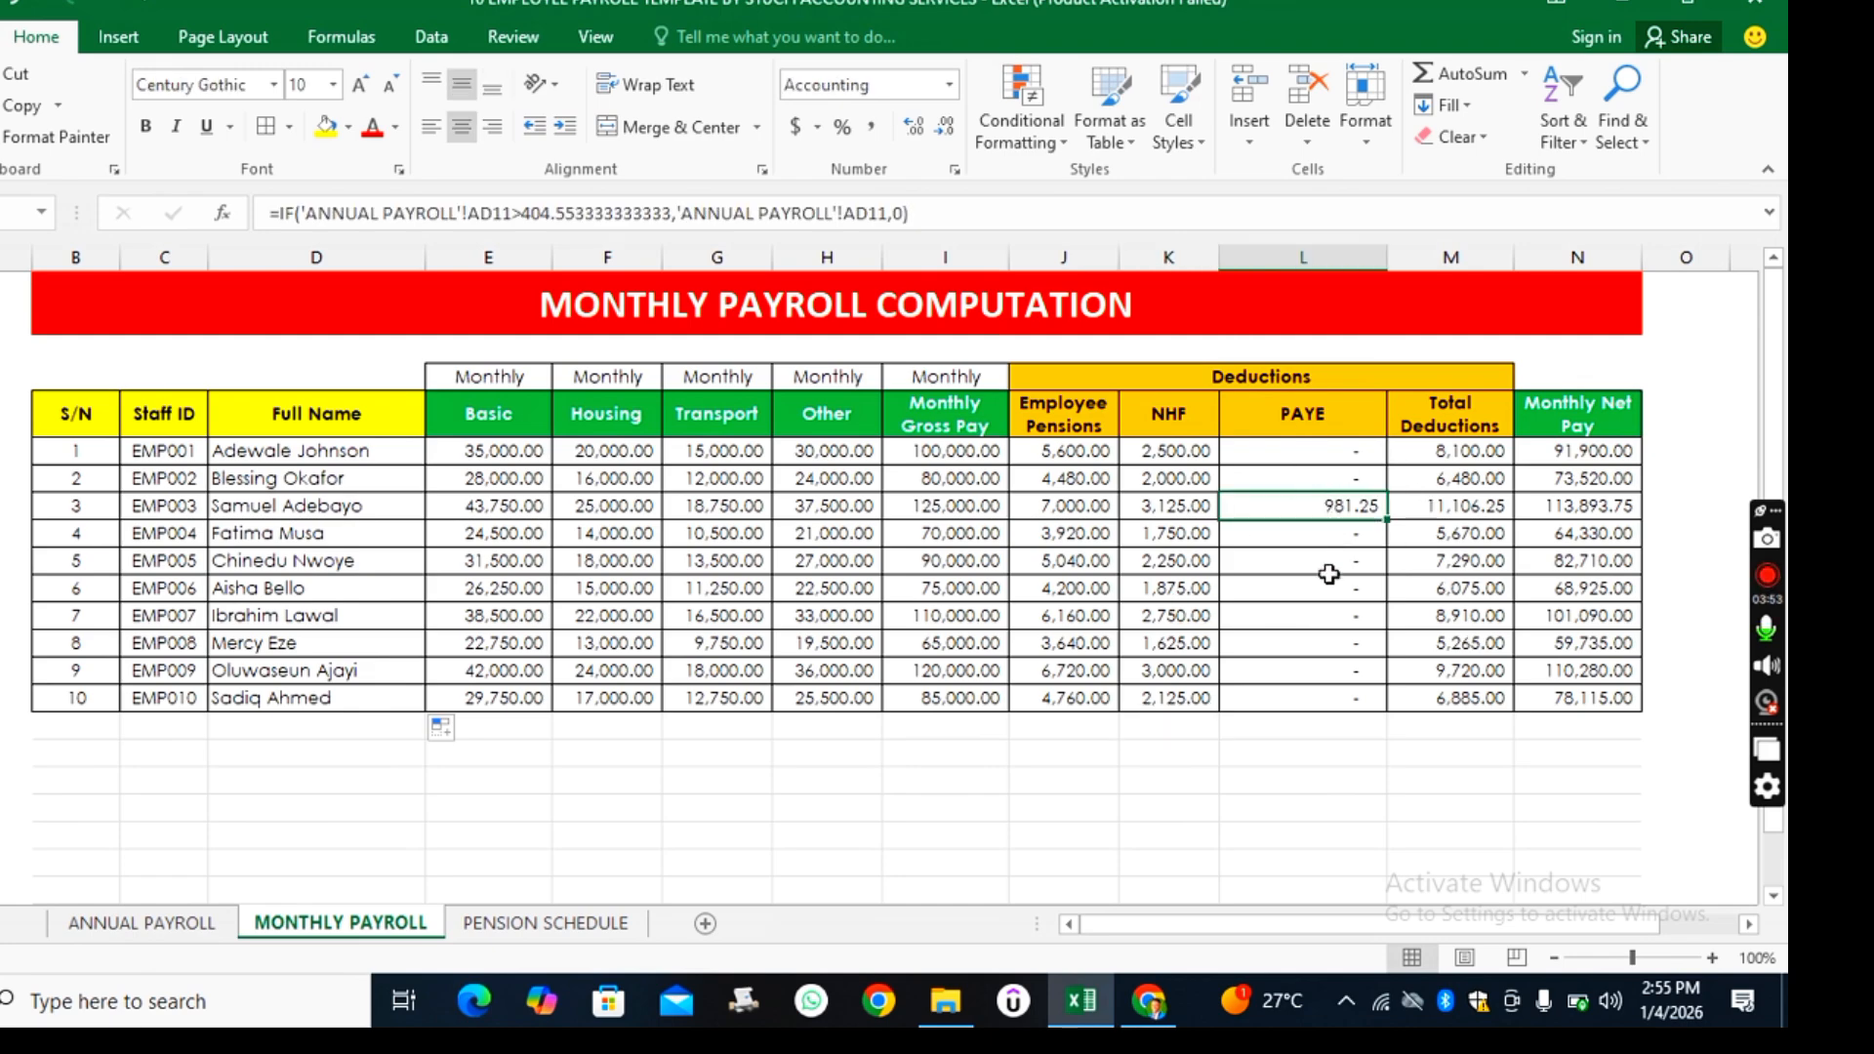
{"action": "left_click", "coordinate": [1333, 446]}
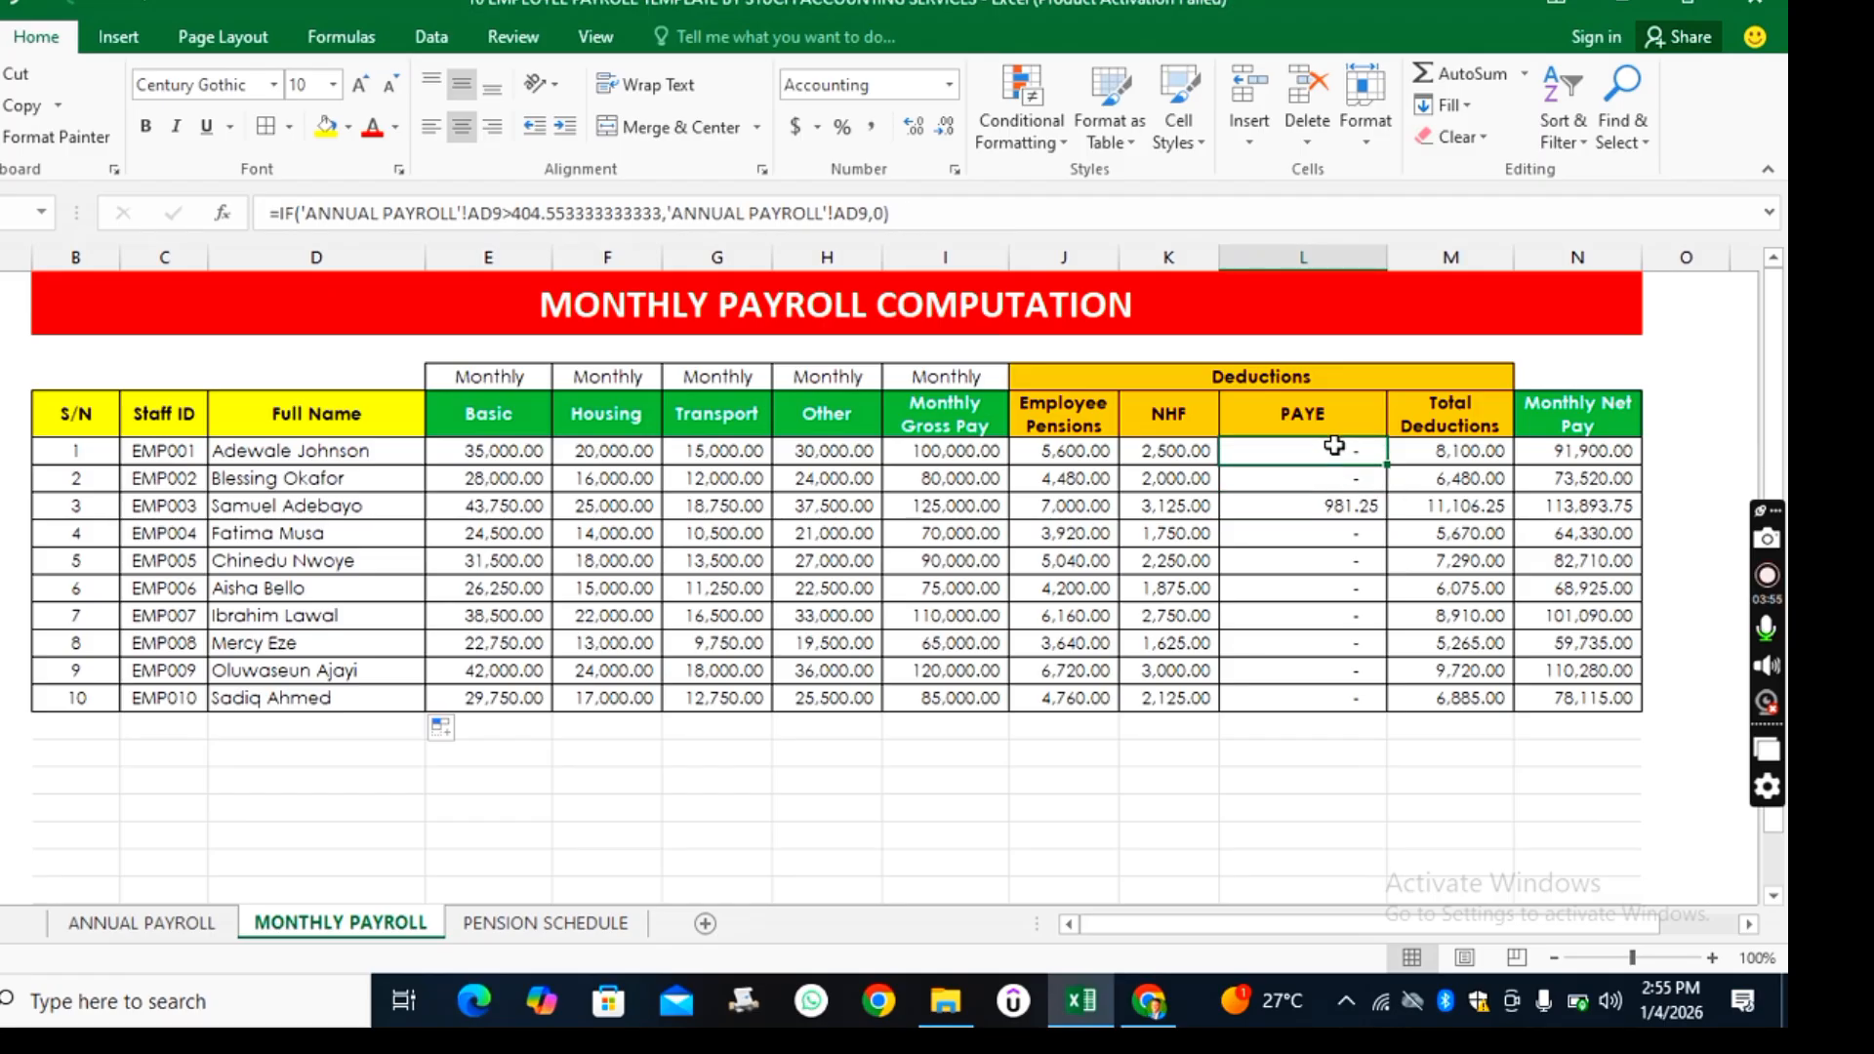
{"action": "left_click", "coordinate": [1365, 481]}
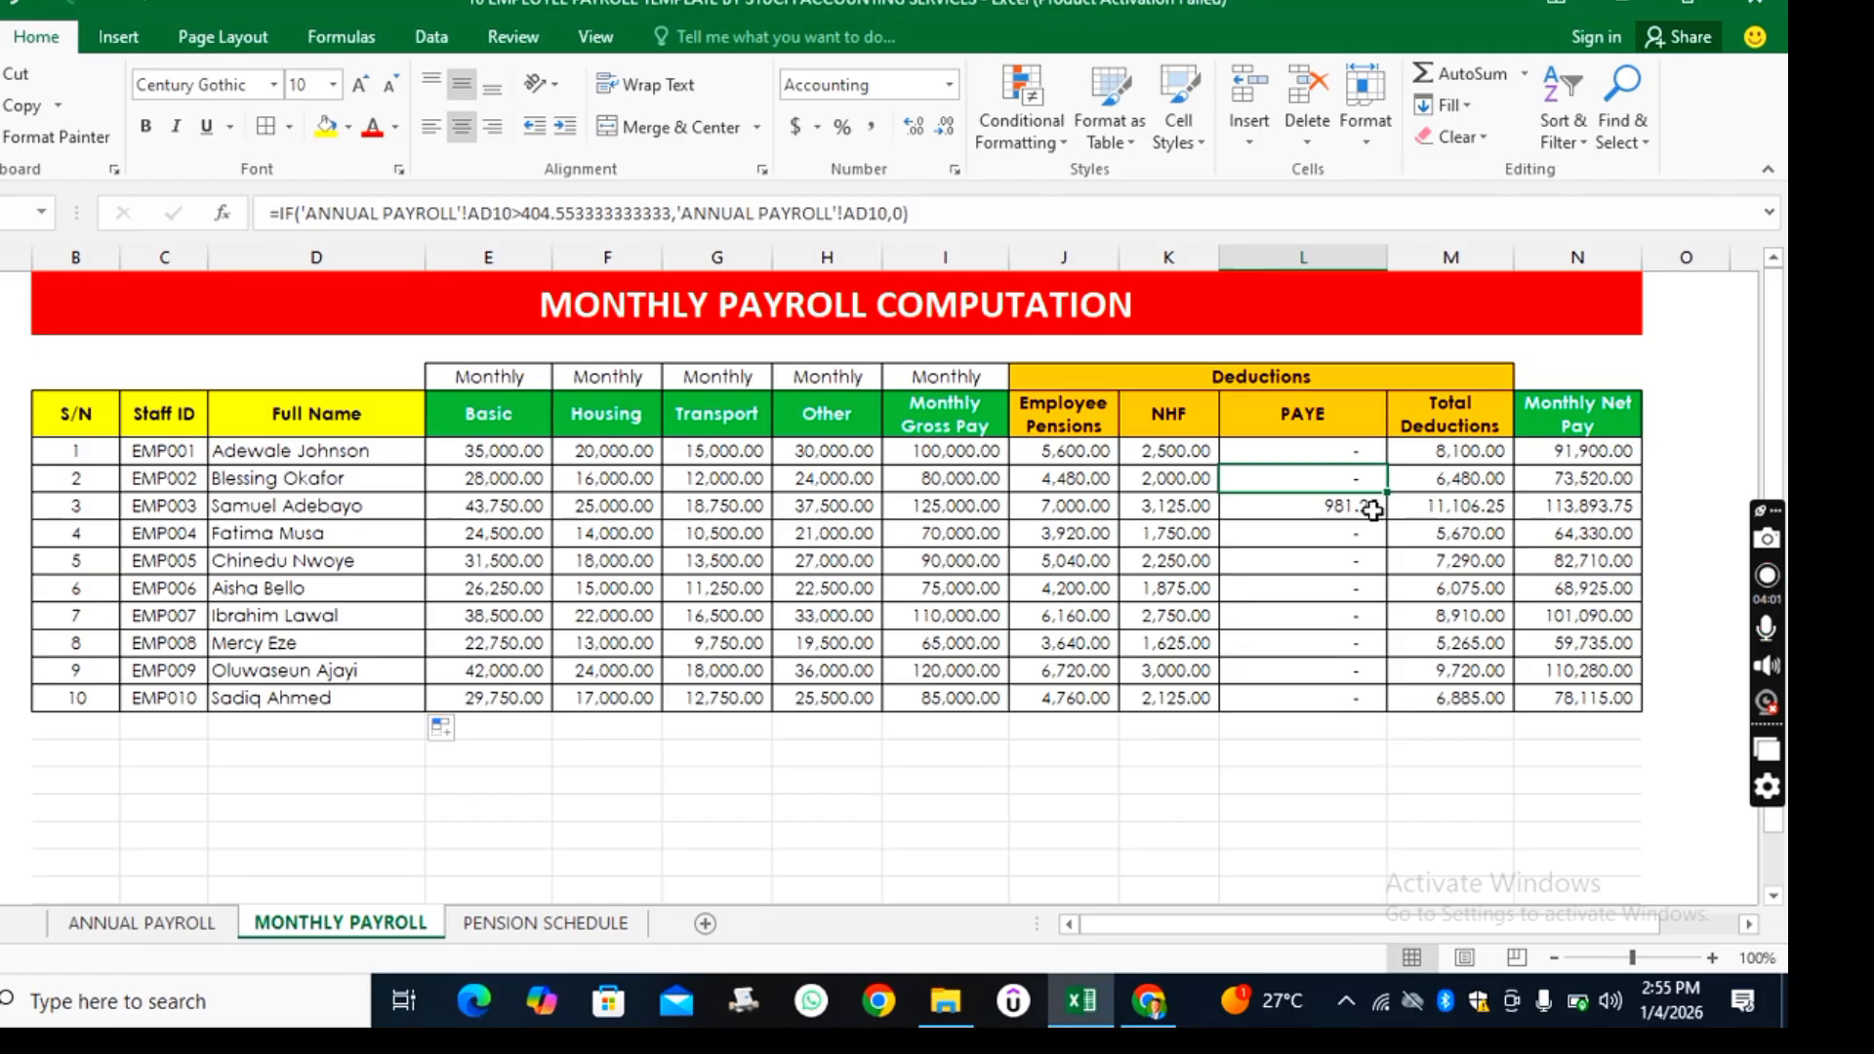
{"action": "left_click", "coordinate": [1376, 508], "text": "shift"}
{"action": "left_click_drag", "start_coordinate": [1384, 517], "coordinate": [1388, 718]}
{"action": "left_click", "coordinate": [1362, 798]}
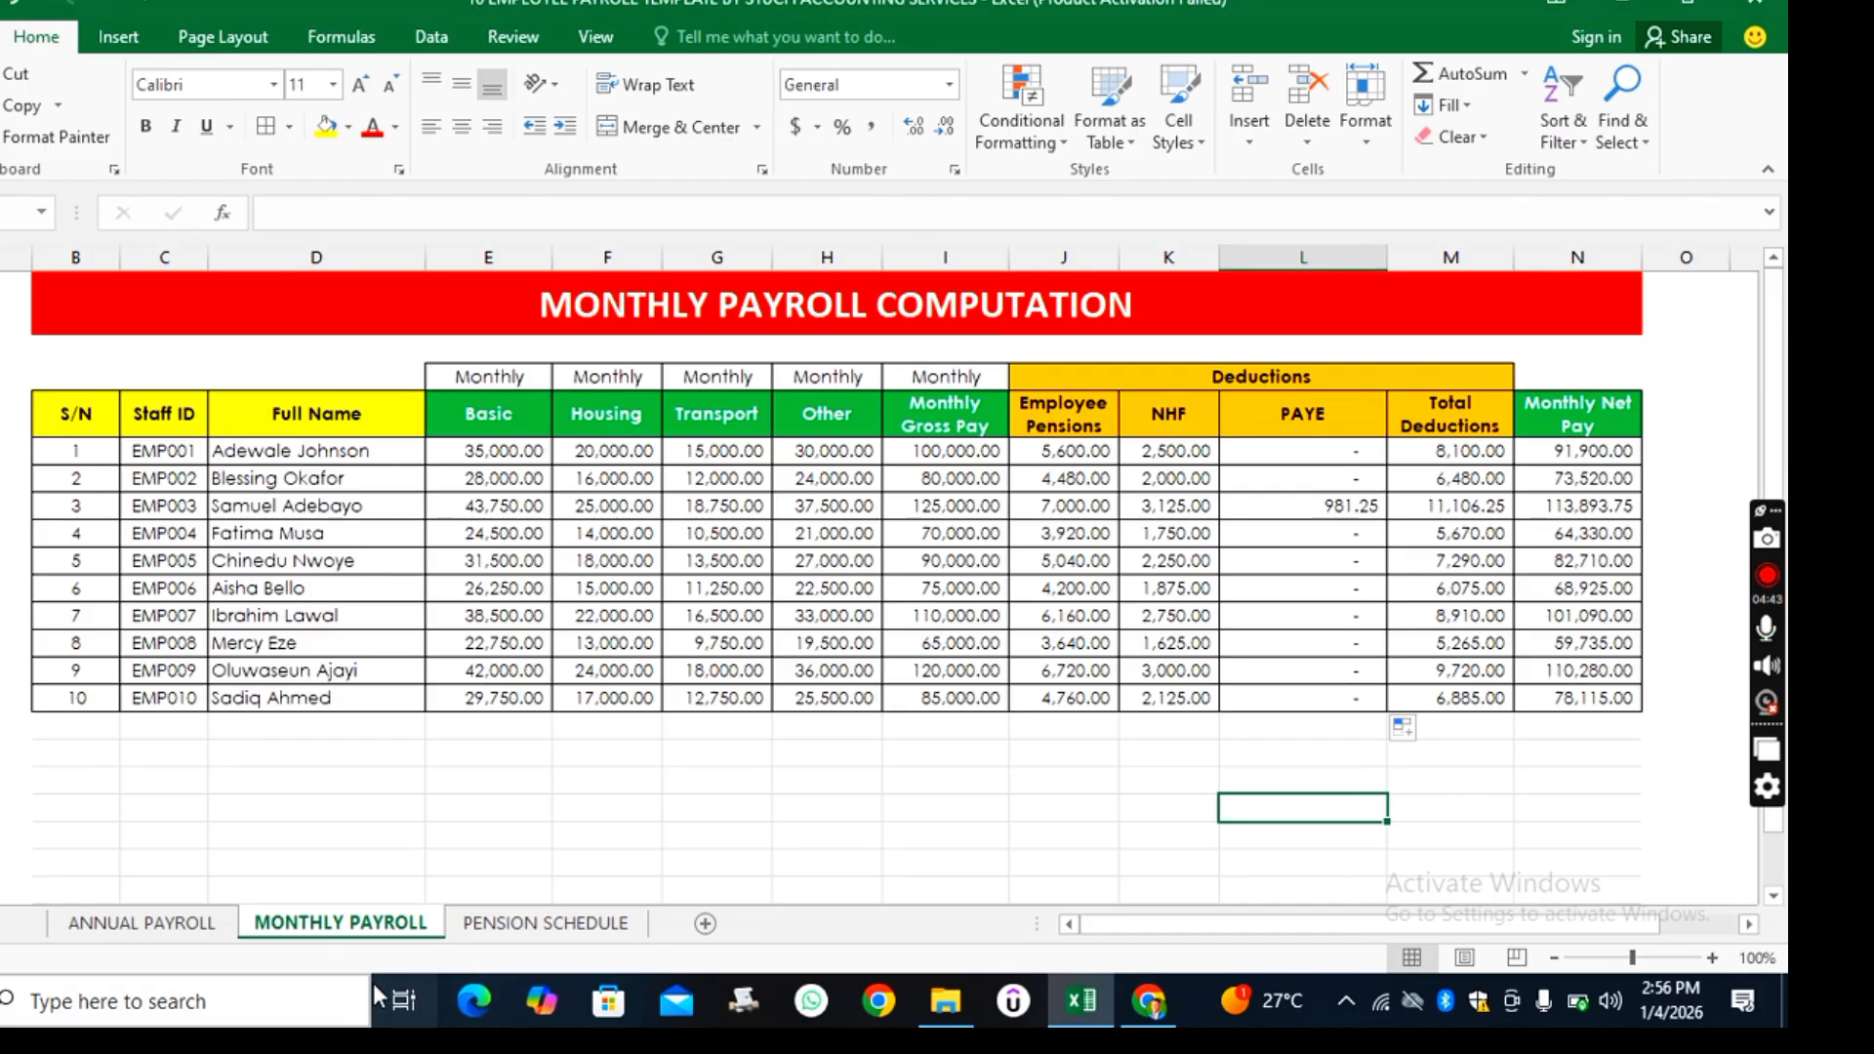
- On the PENSION SCHEDULE sheet, review the PIN Number entry cells E7 to E16 for the ten employees
{"action": "left_click", "coordinate": [540, 934]}
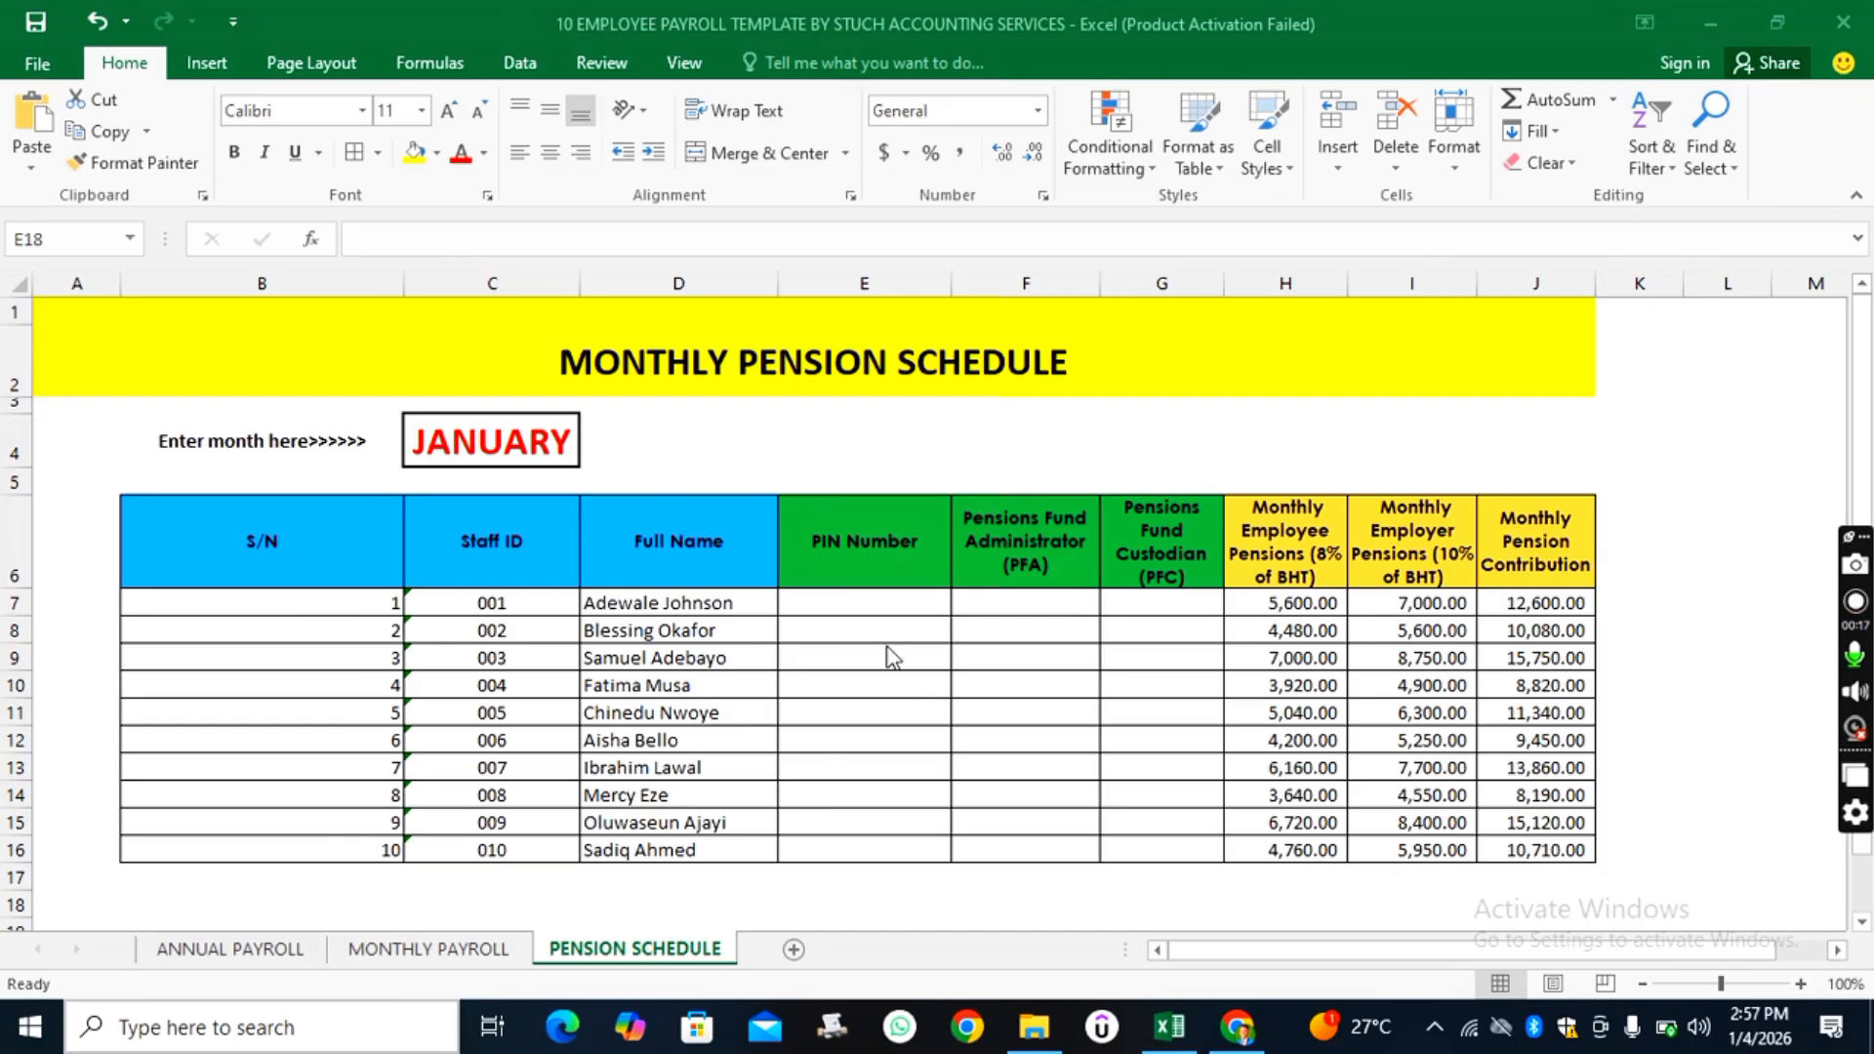
{"action": "left_click", "coordinate": [877, 606]}
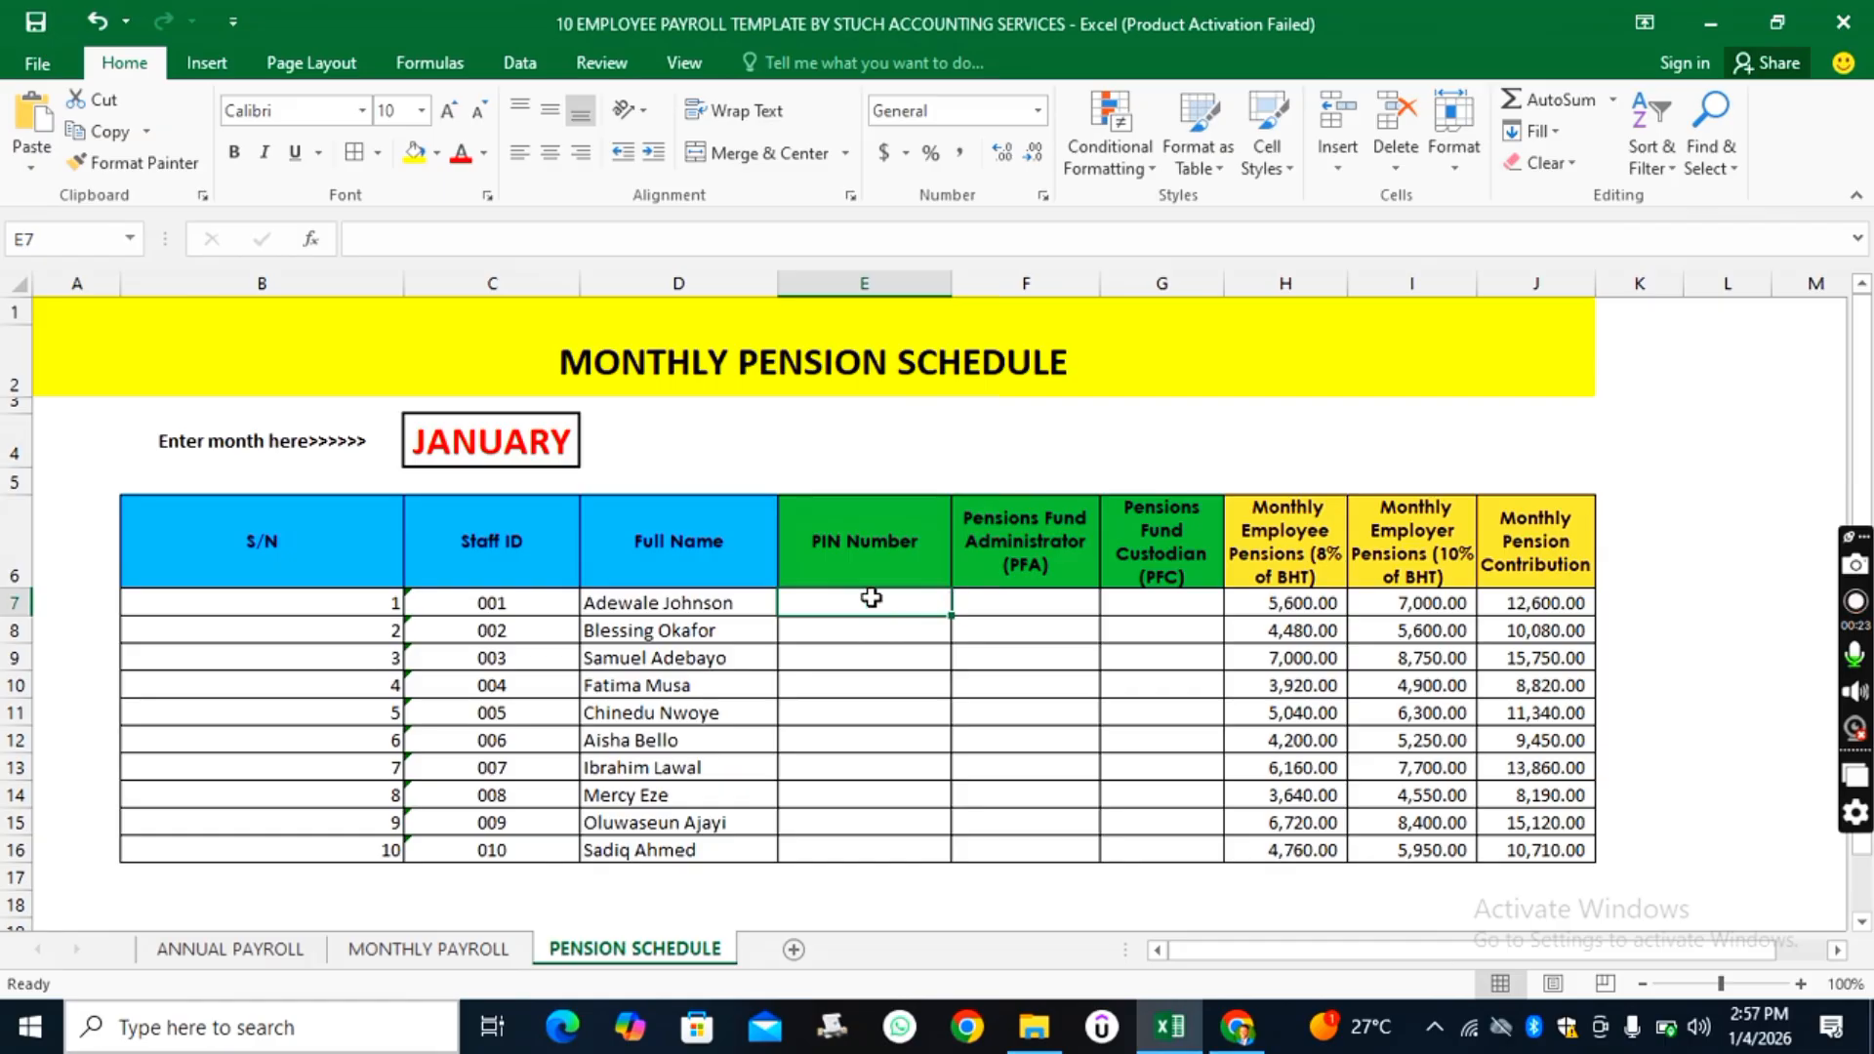
{"action": "left_click", "coordinate": [866, 633]}
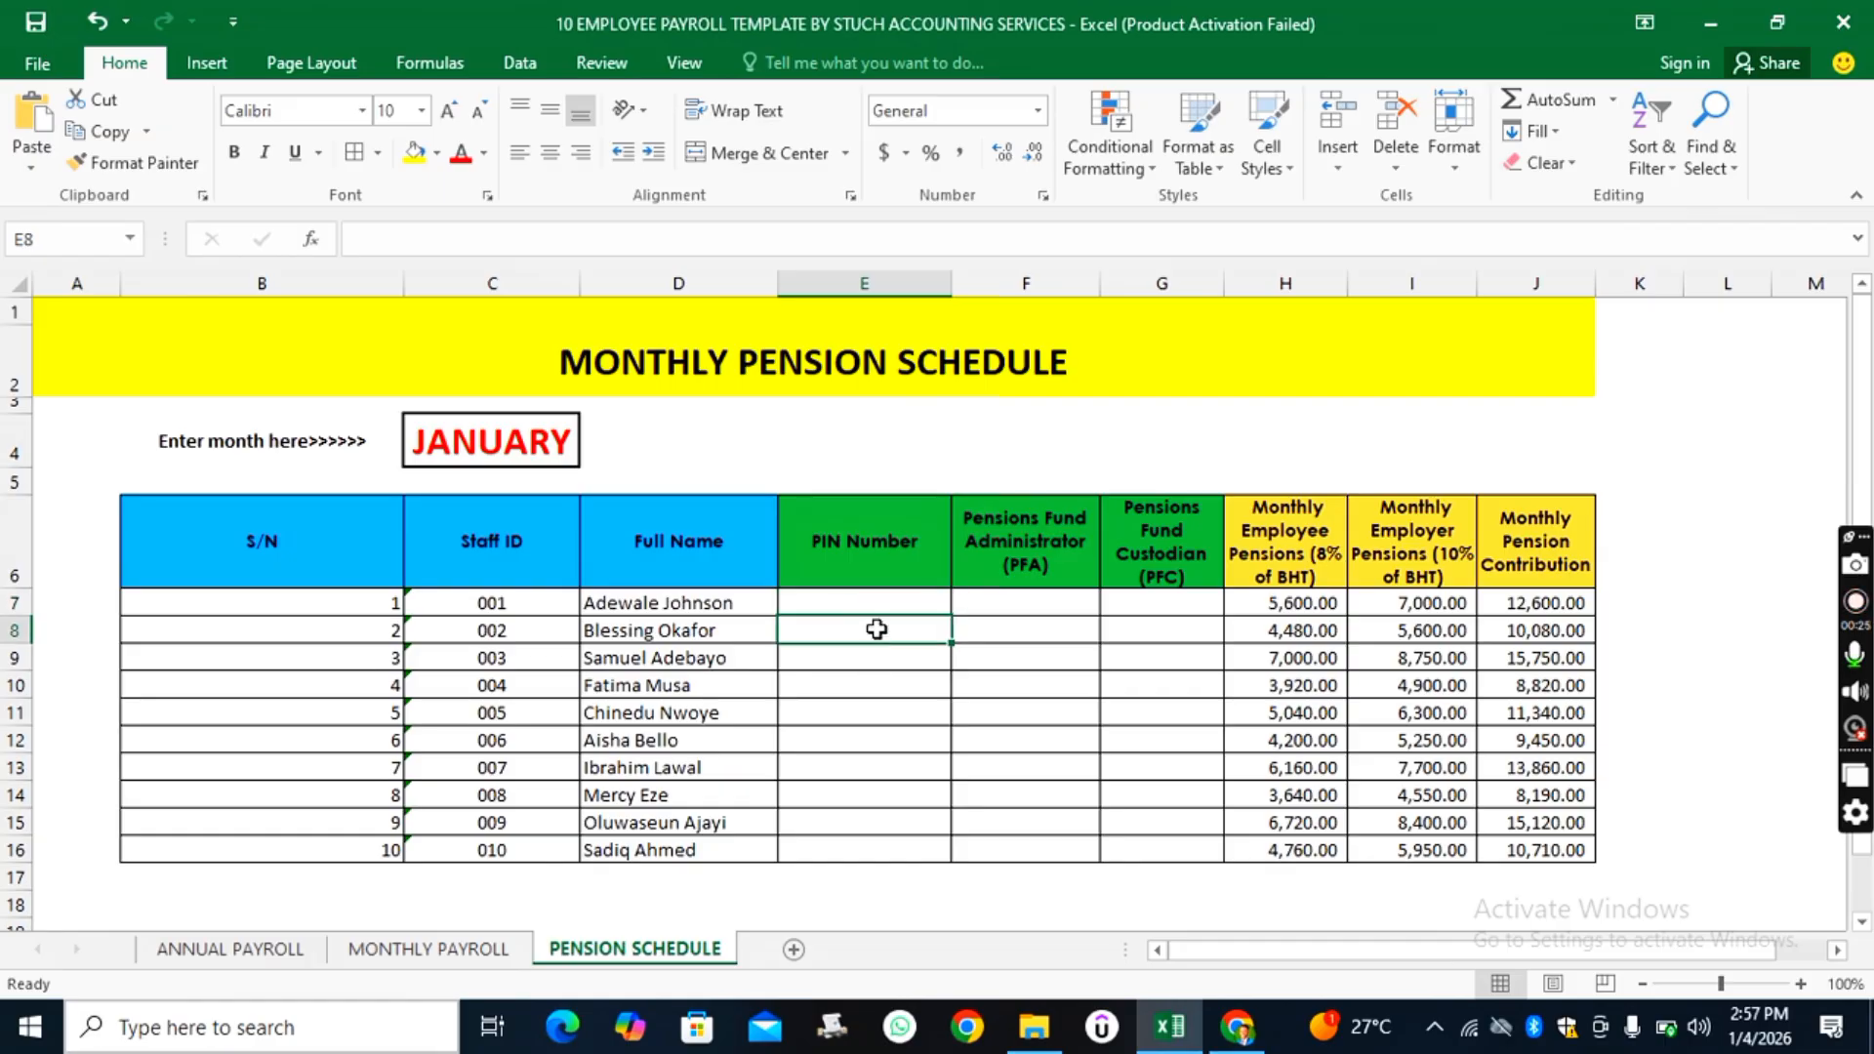
{"action": "left_click", "coordinate": [884, 597]}
{"action": "left_click", "coordinate": [877, 660]}
{"action": "left_click", "coordinate": [877, 603]}
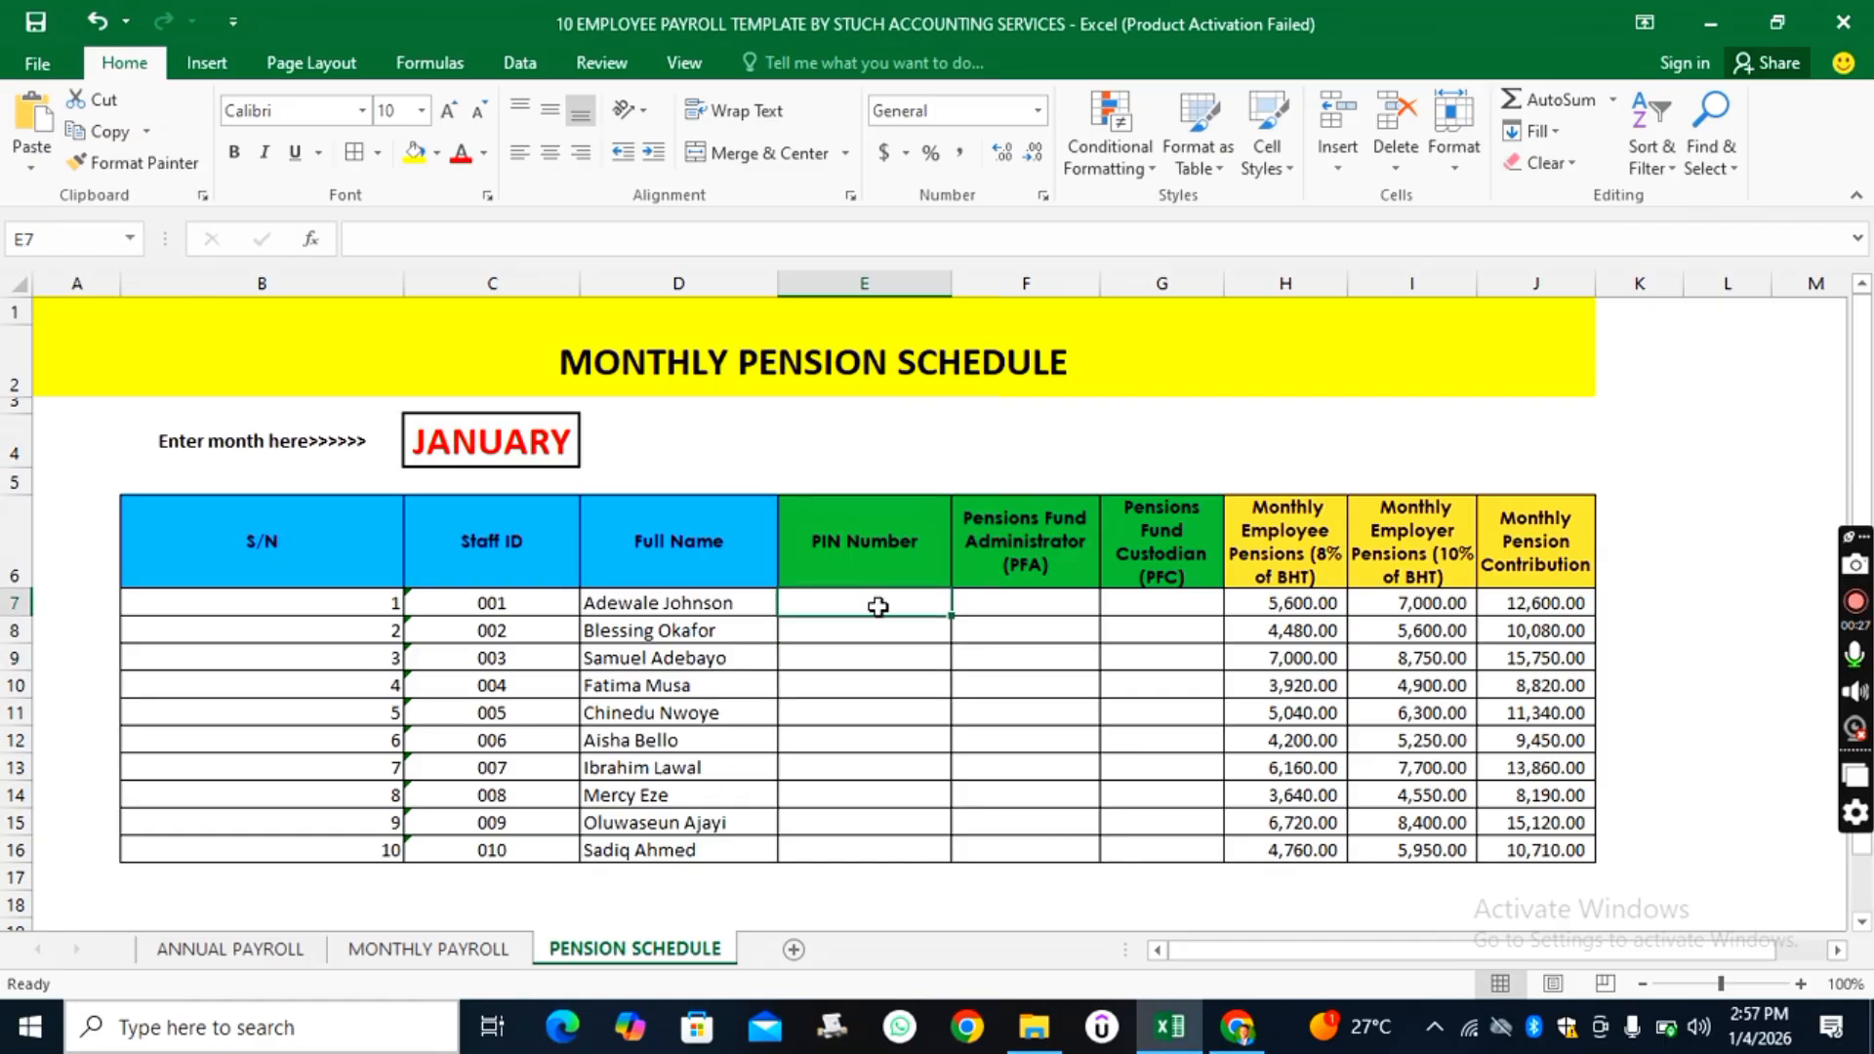
{"action": "left_click", "coordinate": [872, 662]}
{"action": "left_click", "coordinate": [859, 709]}
{"action": "left_click", "coordinate": [865, 773]}
{"action": "left_click", "coordinate": [867, 789]}
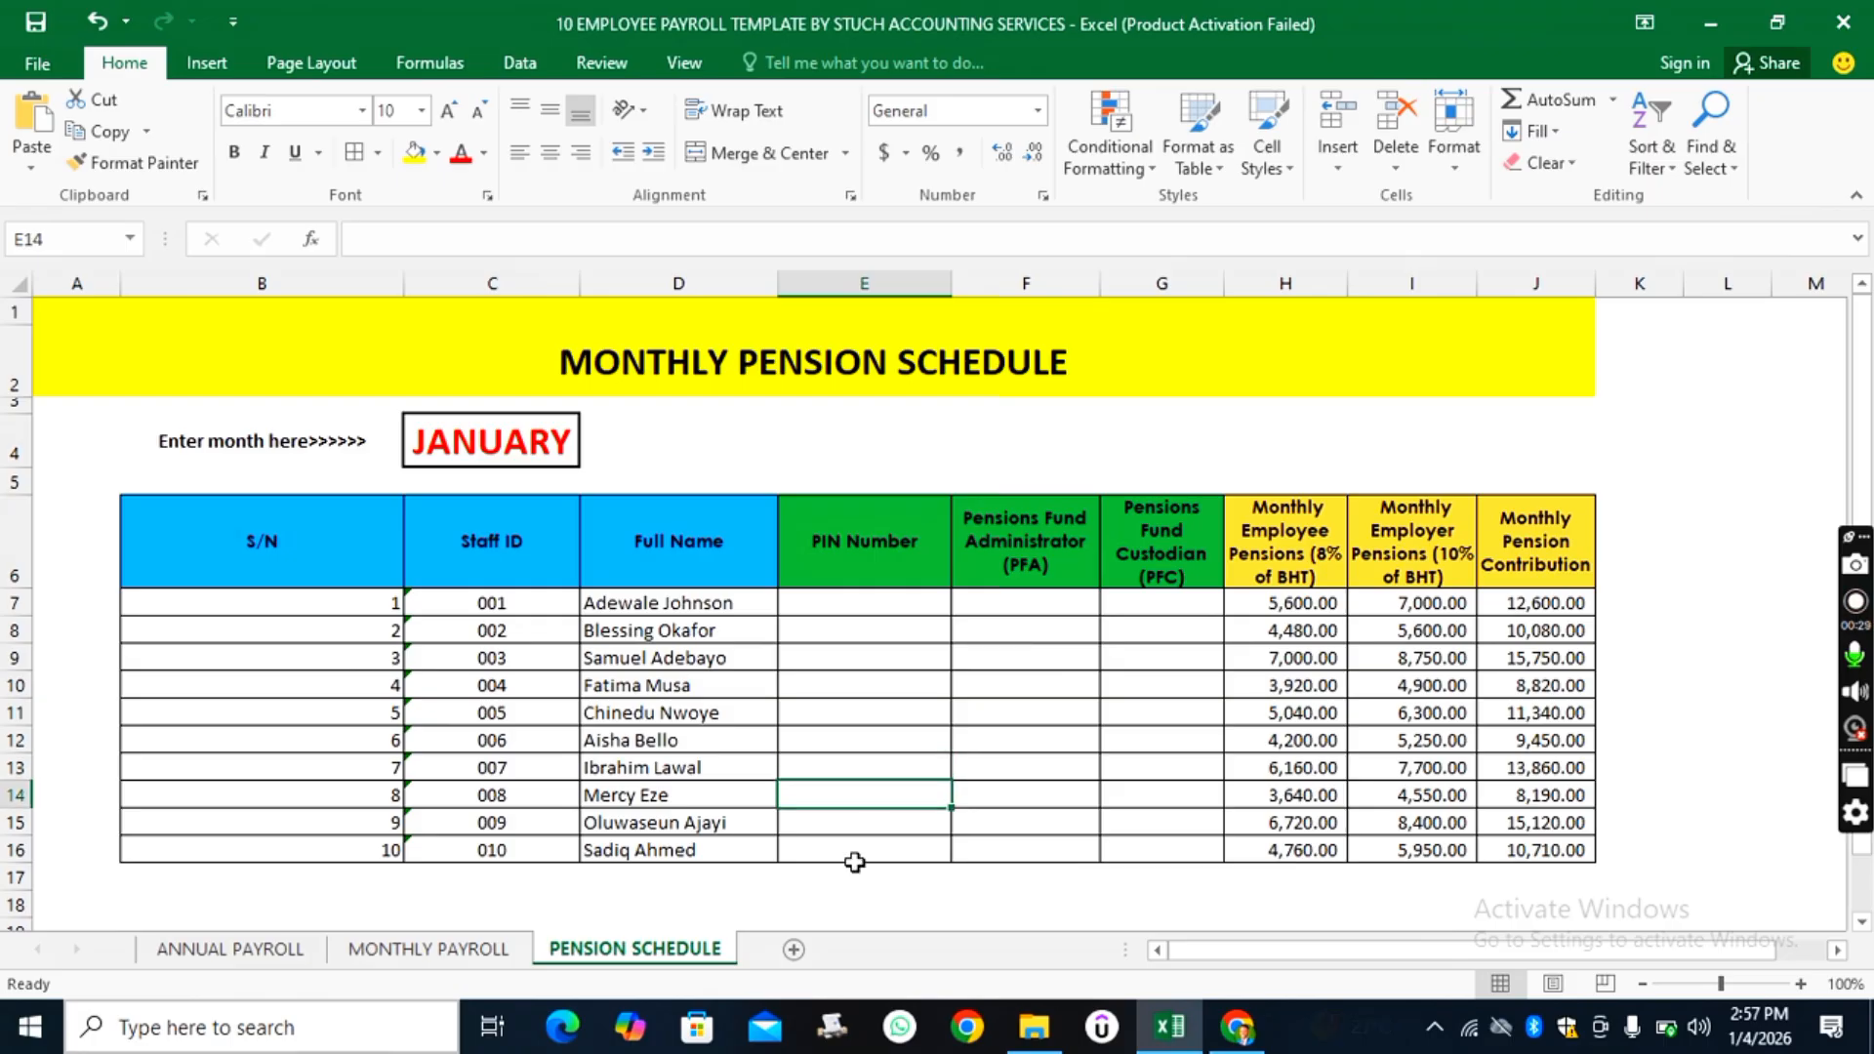
{"action": "left_click", "coordinate": [854, 857]}
{"action": "left_click", "coordinate": [886, 603]}
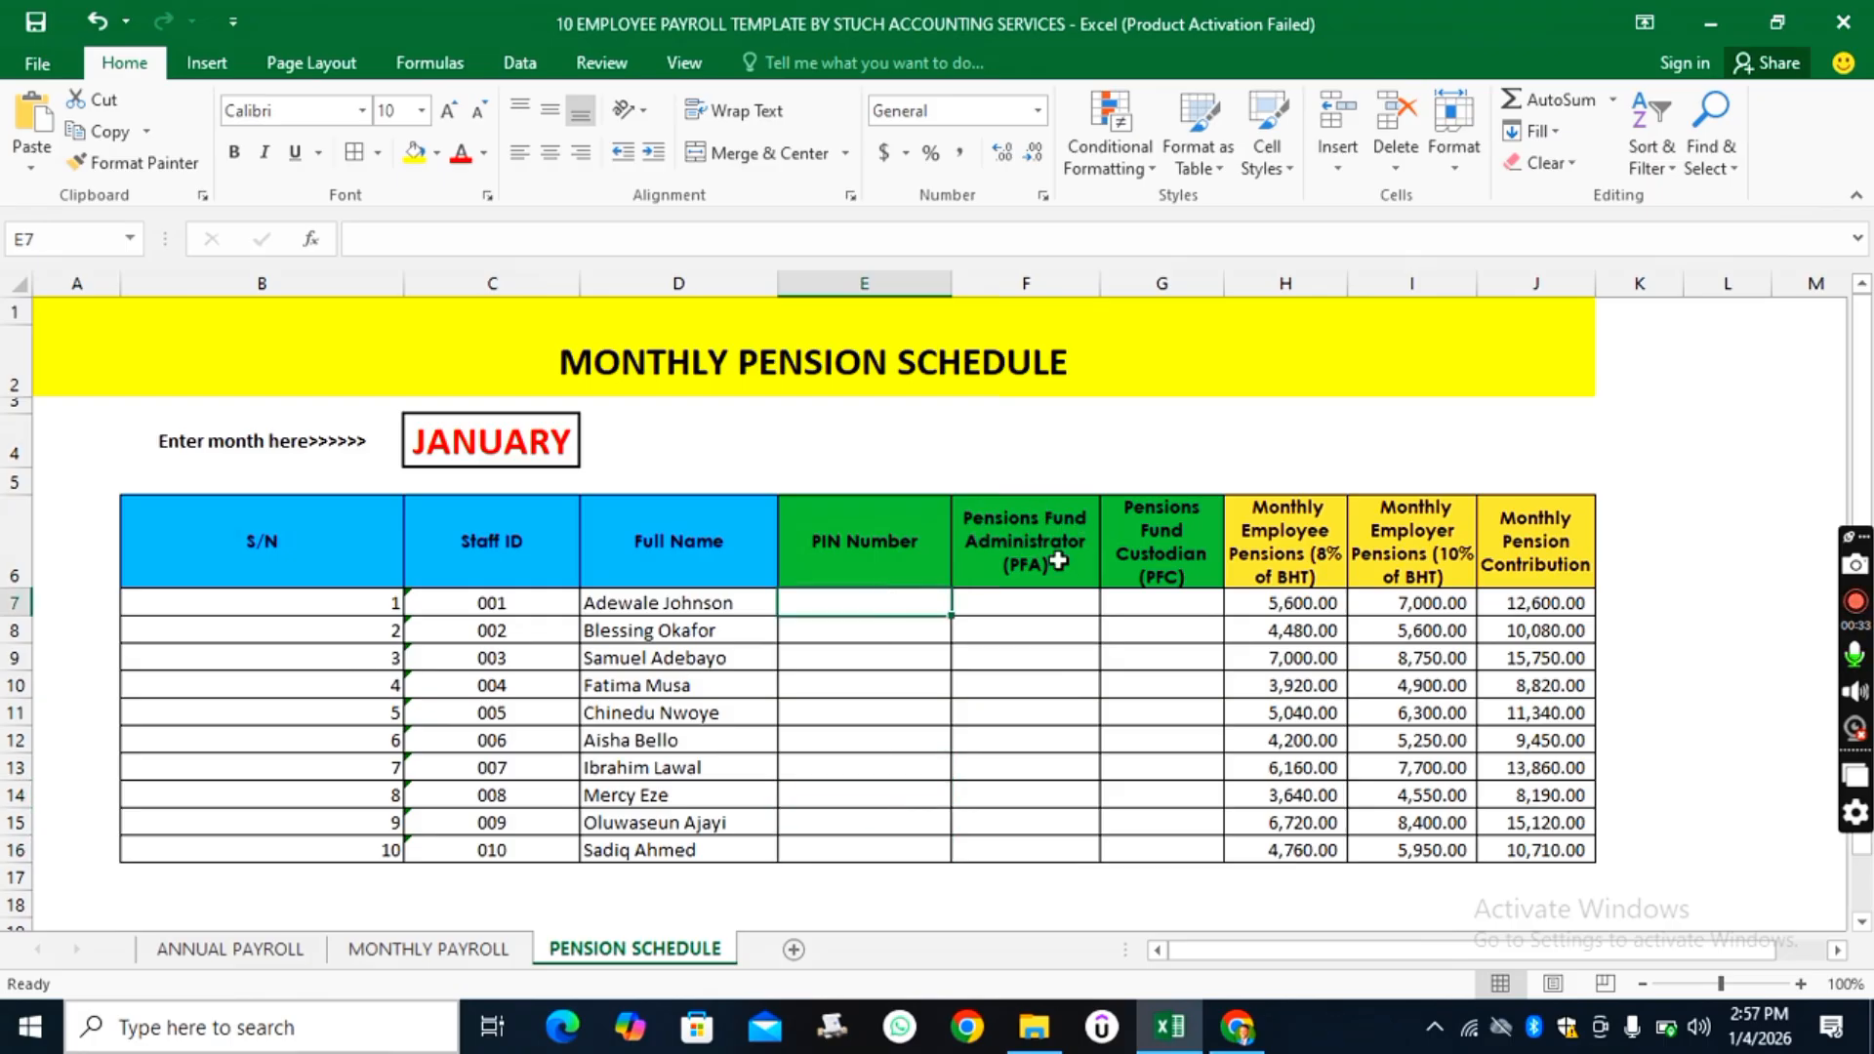
- Review the Pensions Fund Administrator (PFA) entry cells in column F of the pension schedule
{"action": "left_click", "coordinate": [1037, 606]}
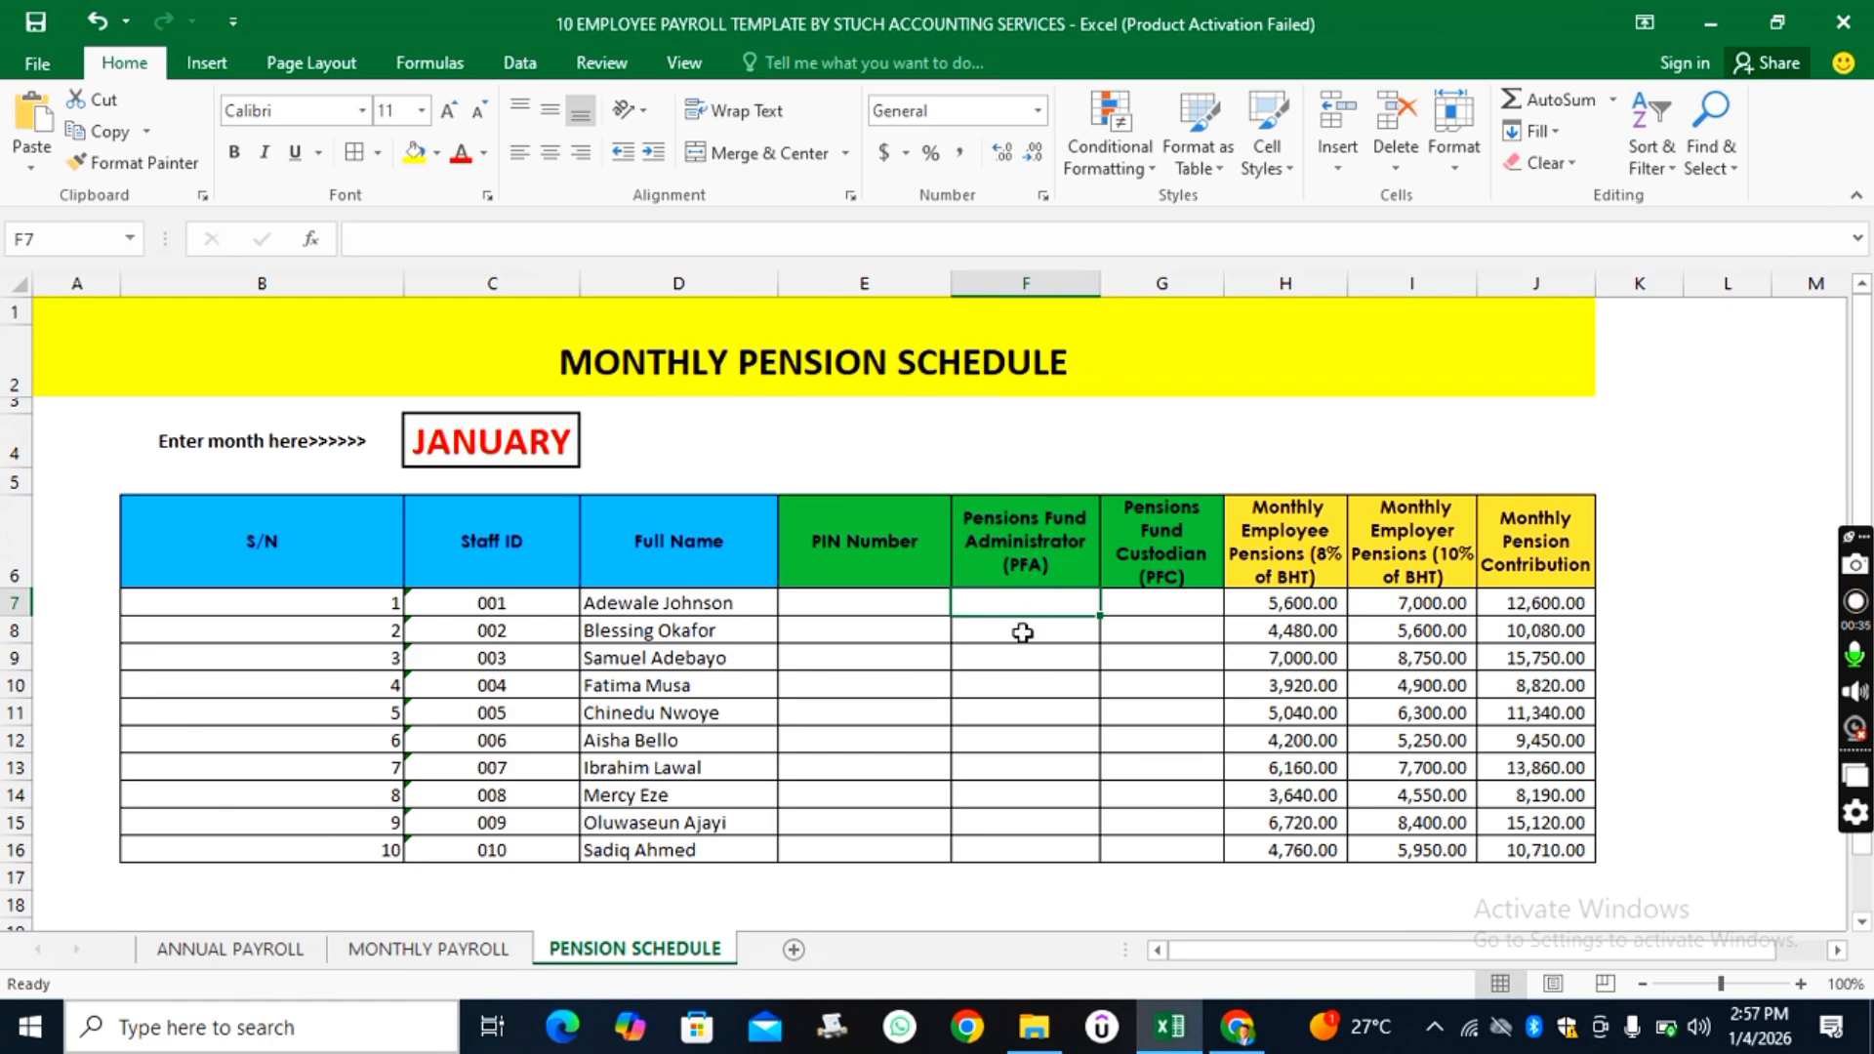
{"action": "left_click", "coordinate": [1028, 636]}
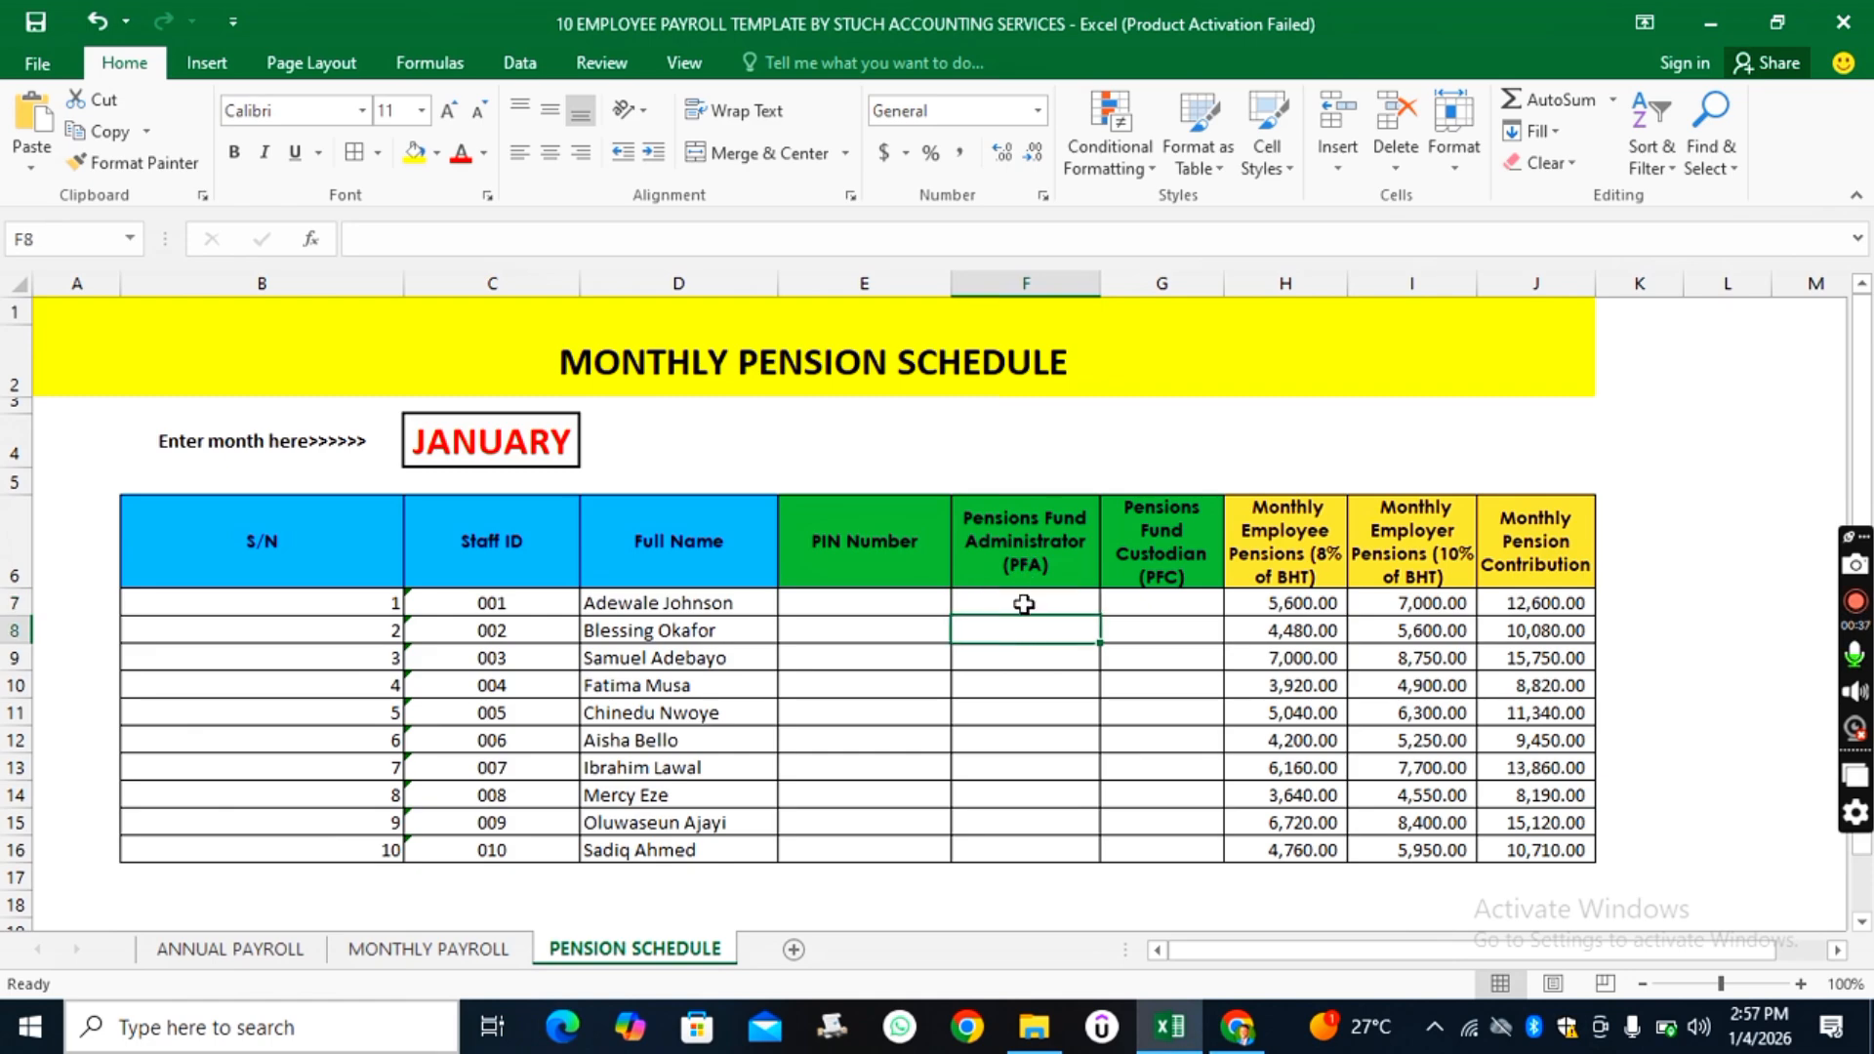
{"action": "left_click", "coordinate": [1015, 765]}
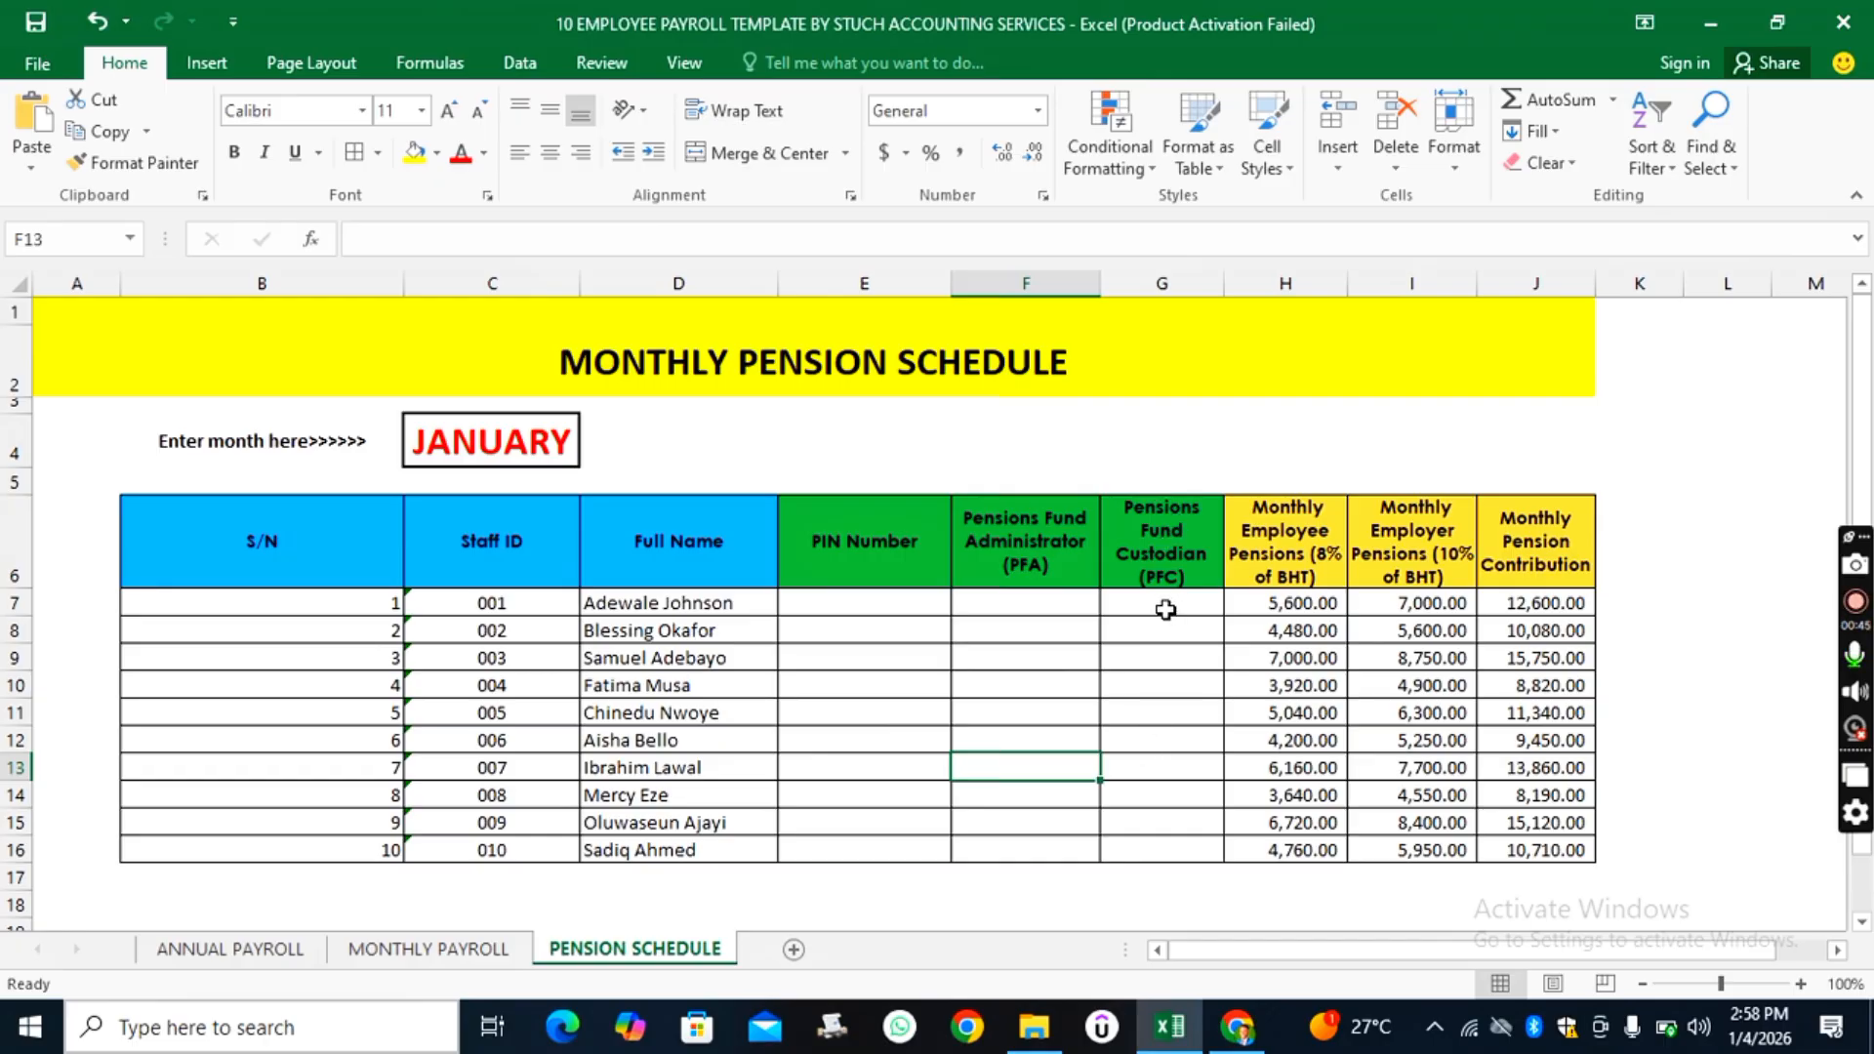
- Review the Pensions Fund Custodian (PFC) entry cells G7 to G16 of the pension schedule
{"action": "left_click", "coordinate": [1166, 610]}
{"action": "left_click", "coordinate": [1167, 655]}
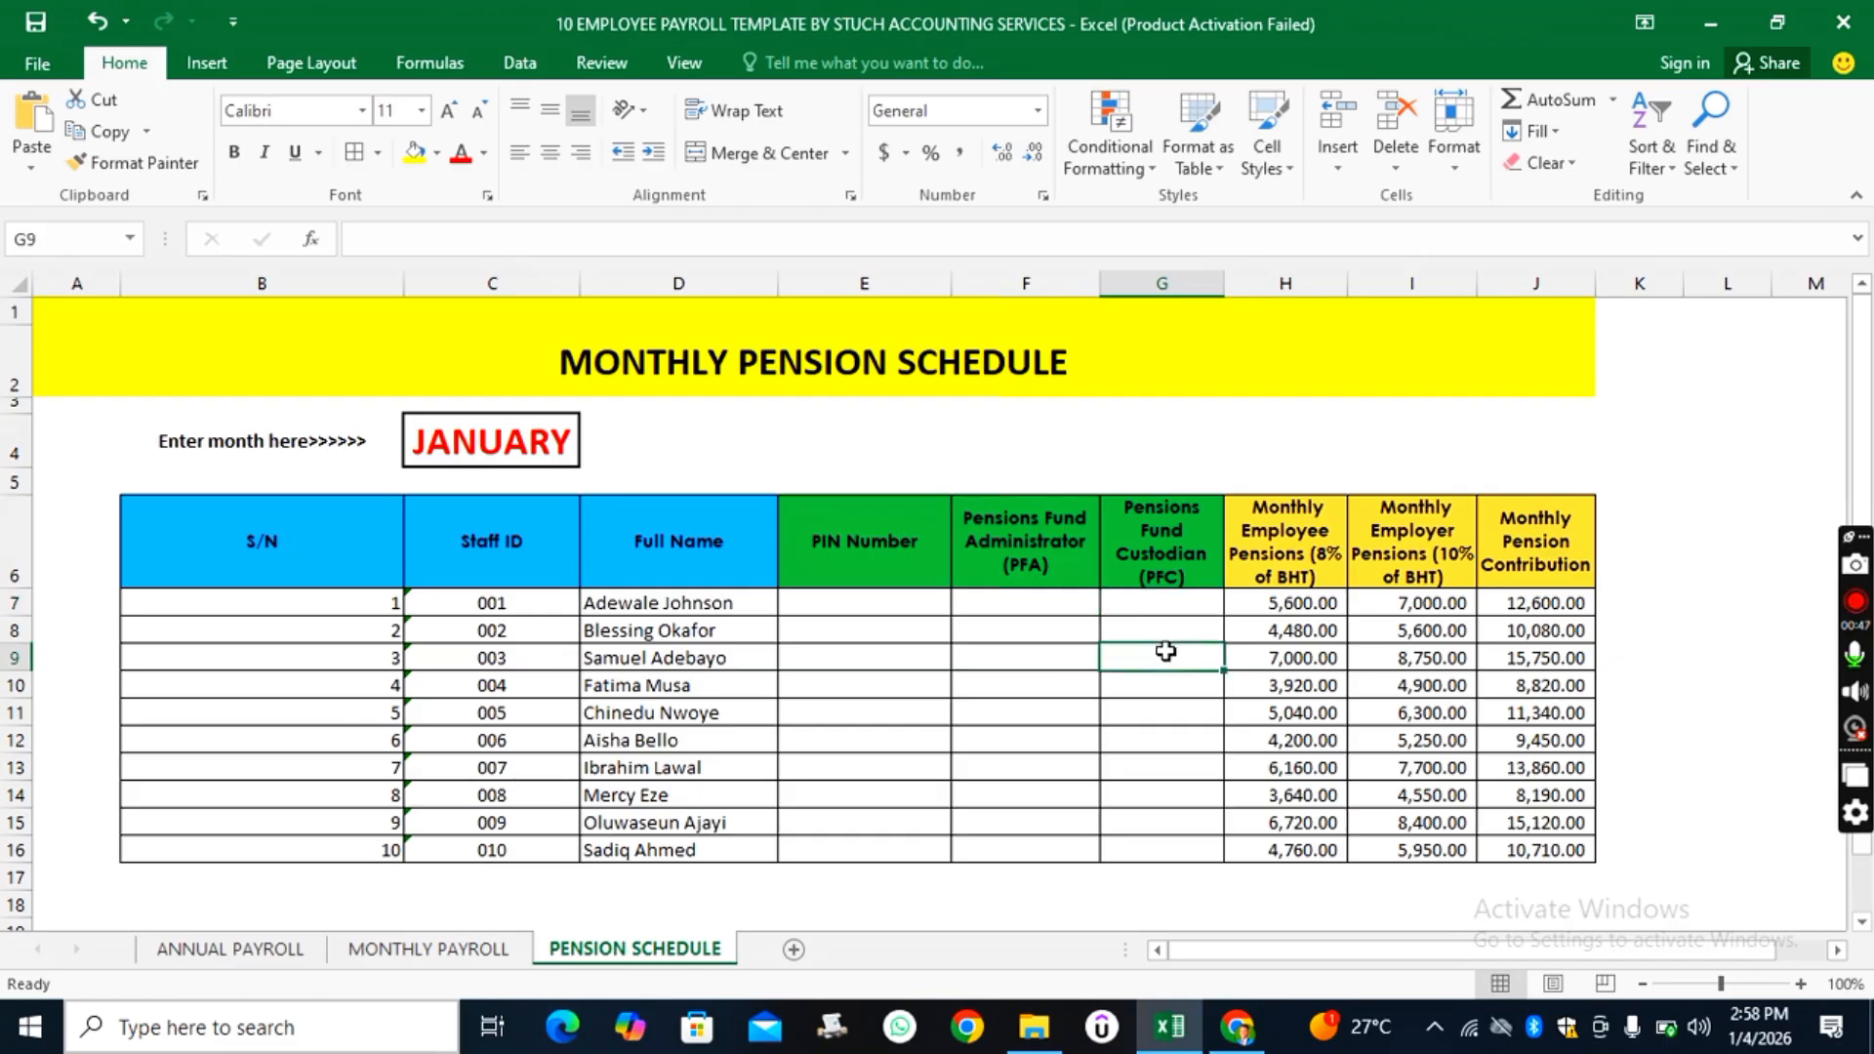
{"action": "left_click", "coordinate": [1166, 703]}
{"action": "left_click", "coordinate": [1169, 742]}
{"action": "left_click", "coordinate": [1172, 767]}
{"action": "left_click", "coordinate": [1171, 795]}
{"action": "left_click", "coordinate": [1172, 848]}
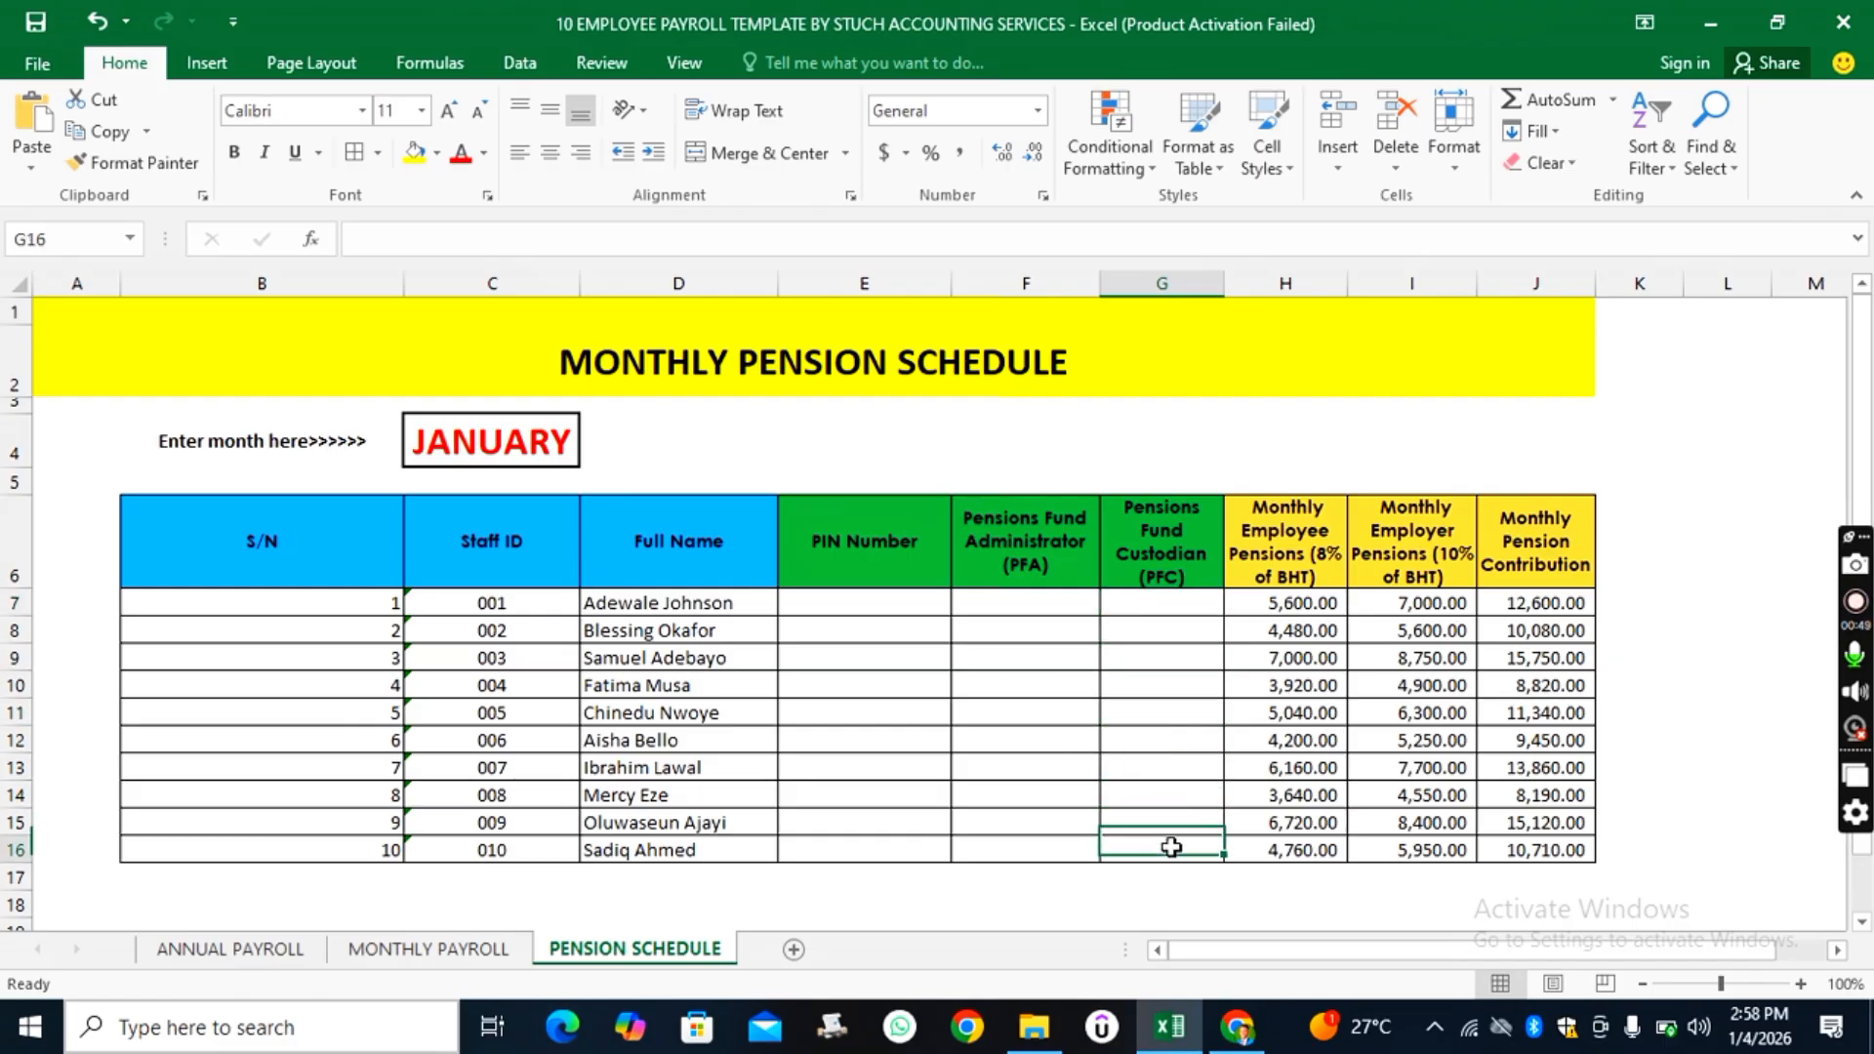
{"action": "left_click", "coordinate": [1162, 694]}
{"action": "left_click", "coordinate": [1164, 625]}
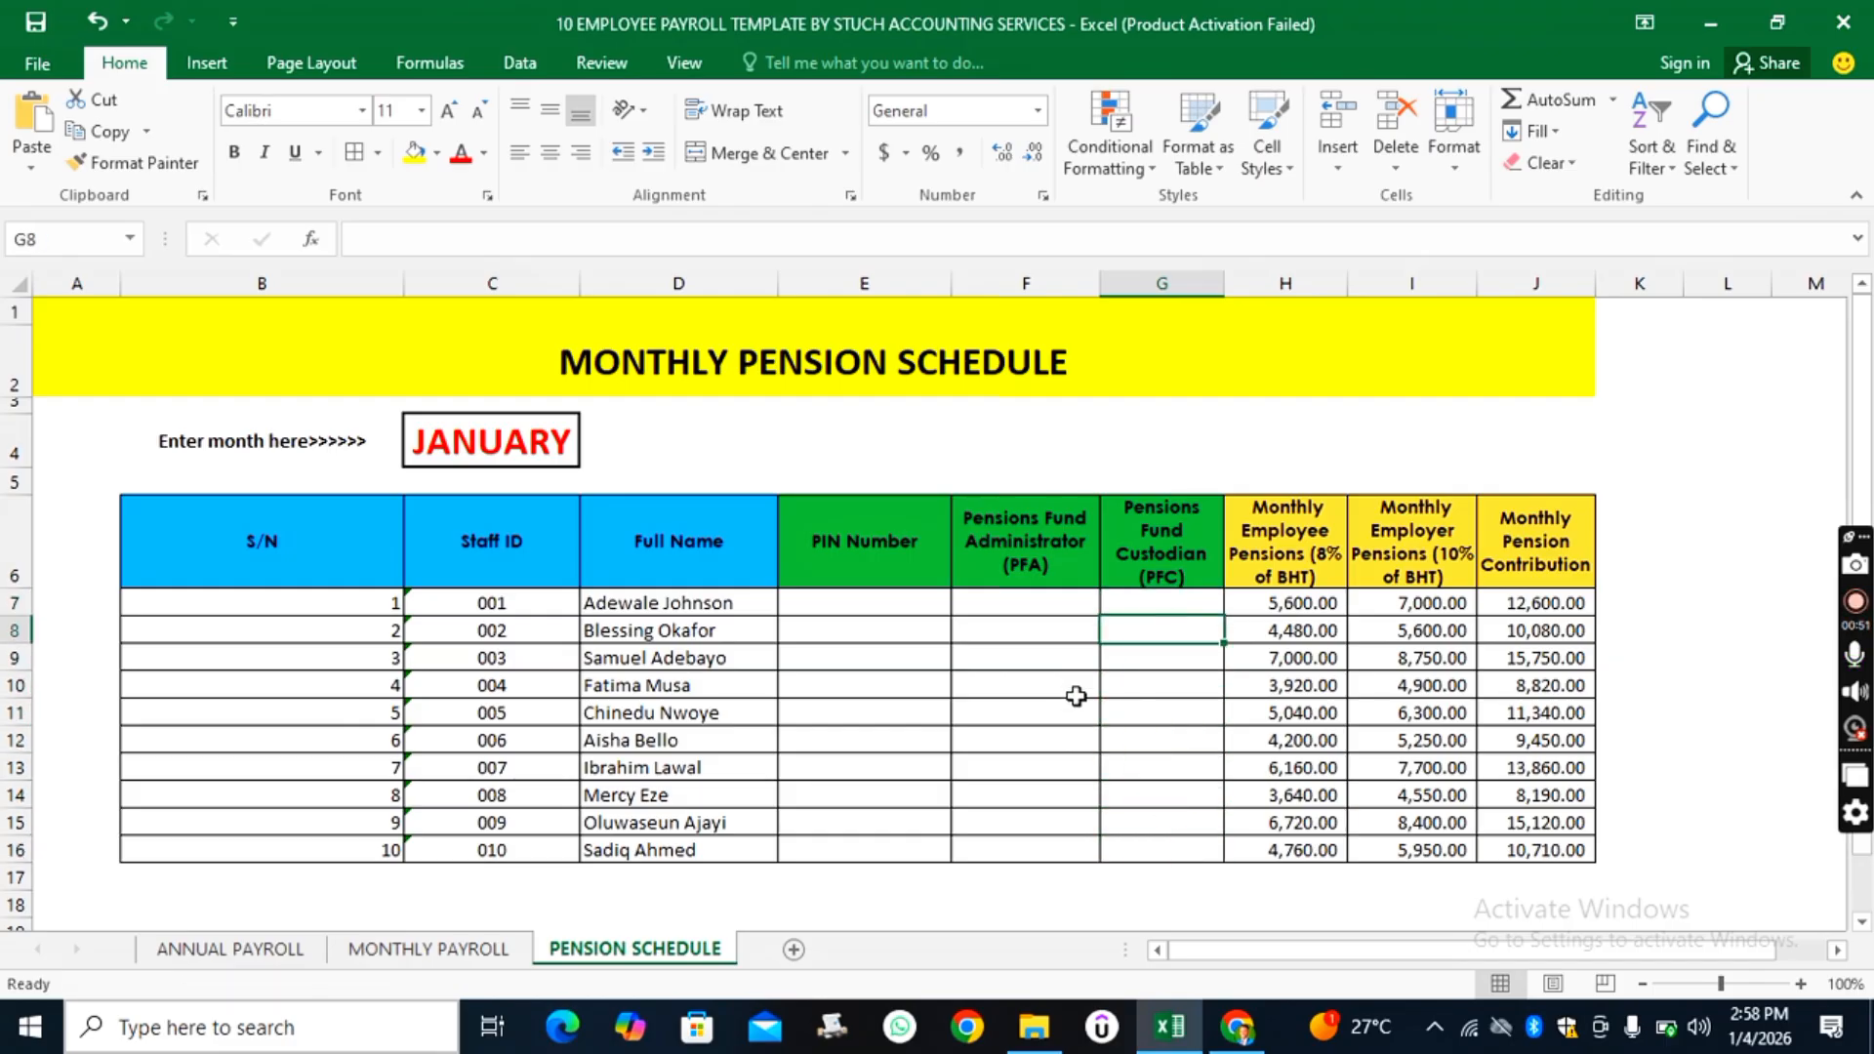
- Recheck the PIN Number, PFA and PFC input columns together across the employee rows of the pension schedule
{"action": "left_click", "coordinate": [1072, 708]}
{"action": "left_click", "coordinate": [855, 606]}
{"action": "left_click", "coordinate": [865, 694]}
{"action": "left_click", "coordinate": [1159, 816]}
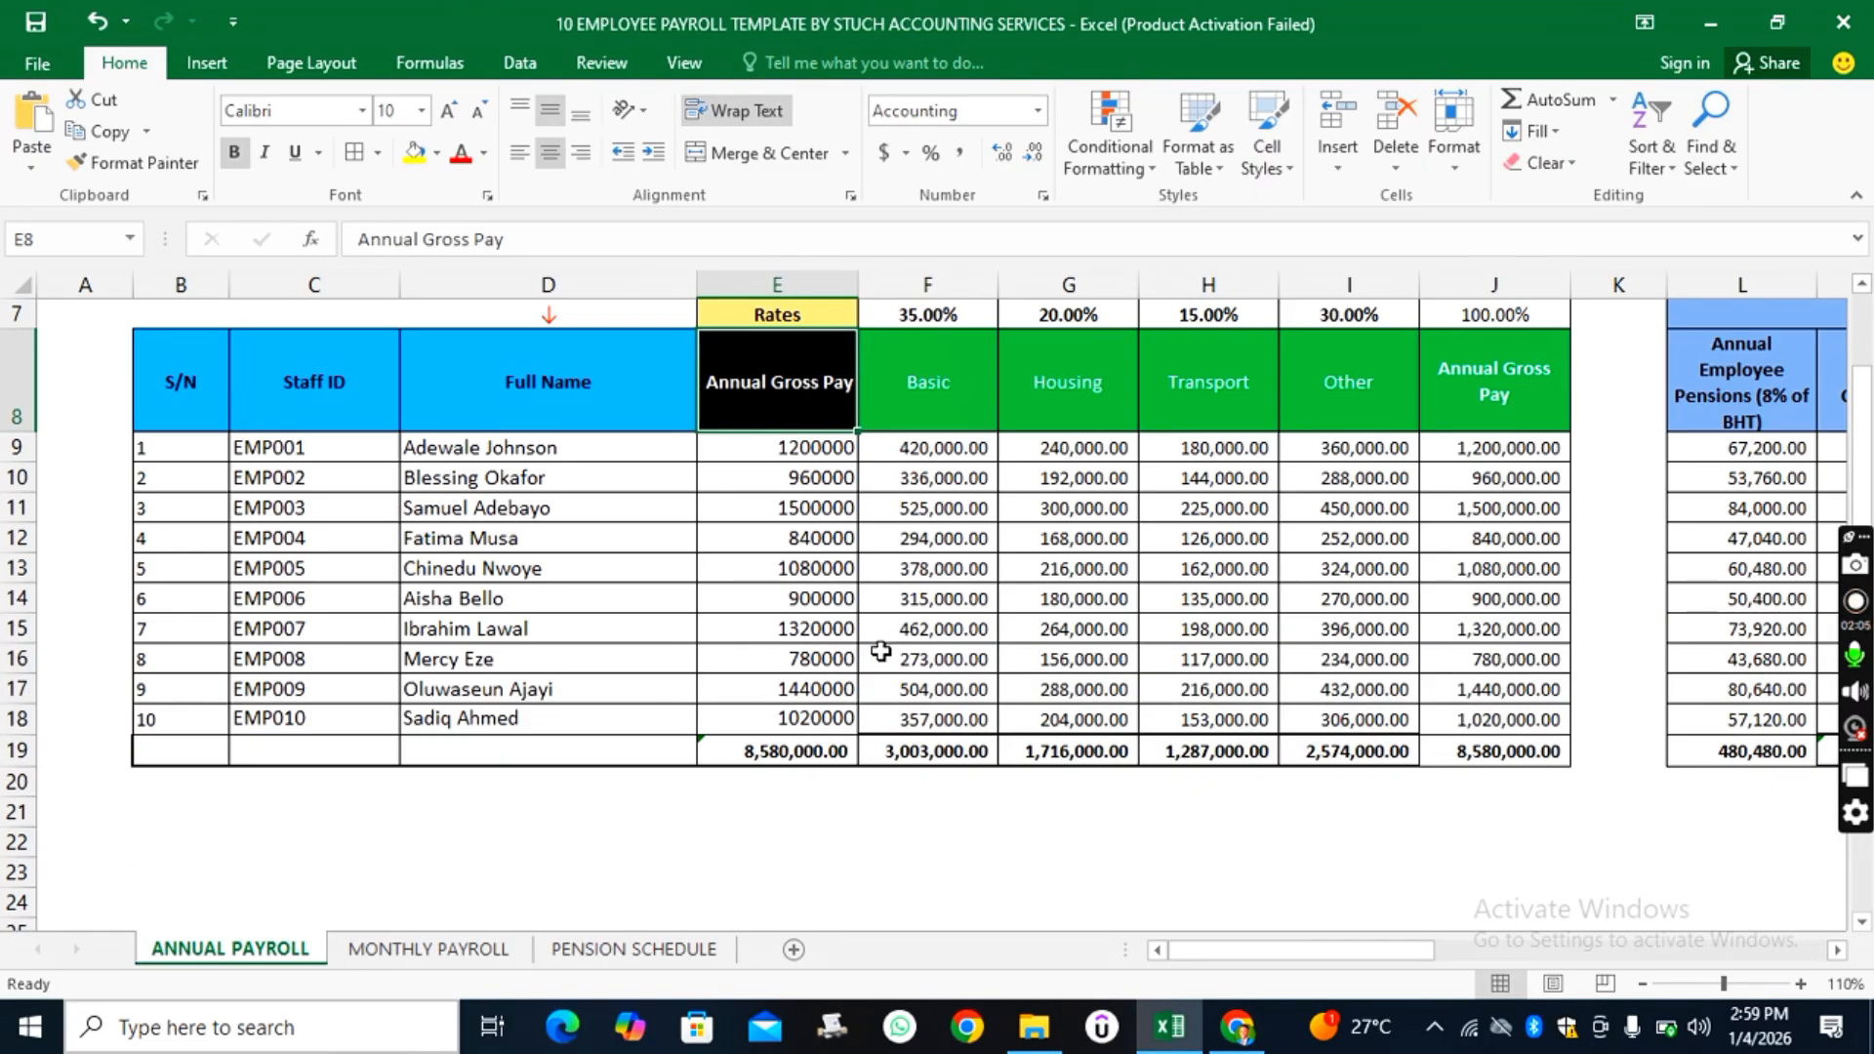
- Review the ANNUAL PAYROLL sheet from the template title and gross pay breakdown across to the PAYE Tax Table
{"action": "scroll", "coordinate": [882, 651], "scroll_direction": "up", "scroll_amount": 2}
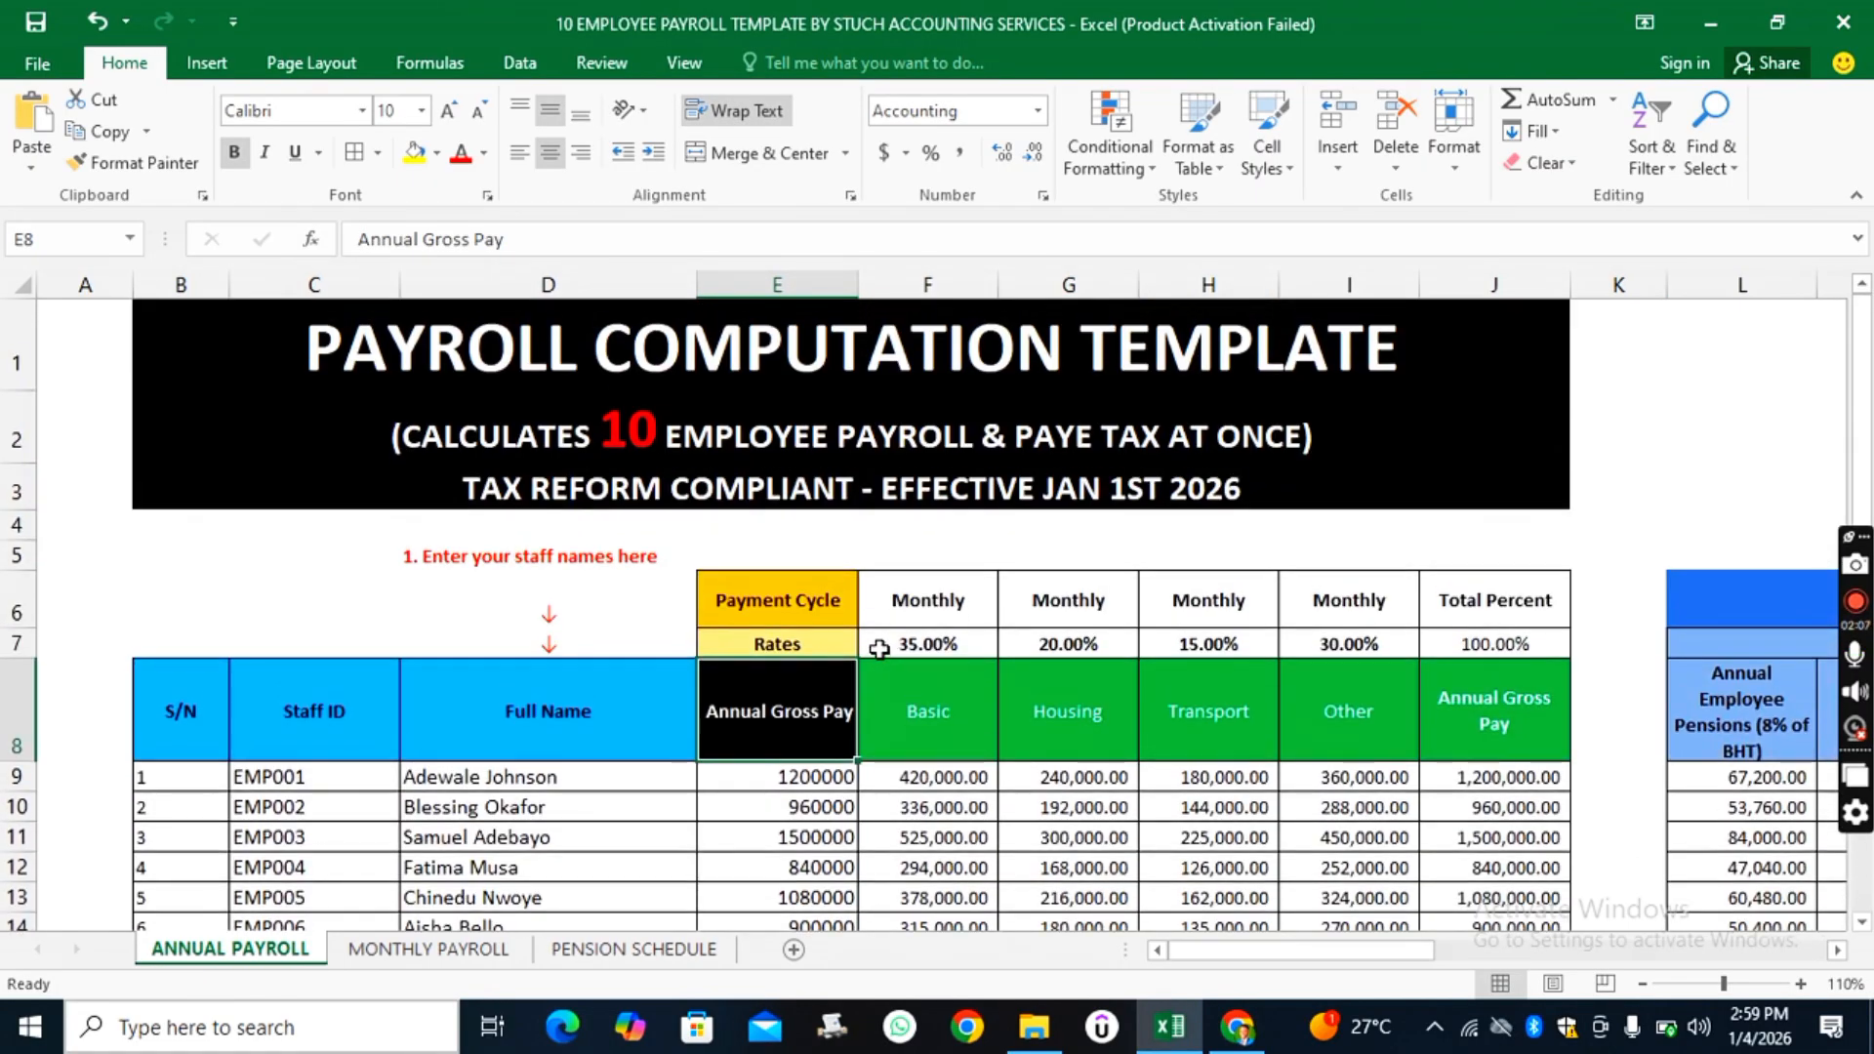
{"action": "scroll", "coordinate": [879, 649], "scroll_direction": "down", "scroll_amount": 1}
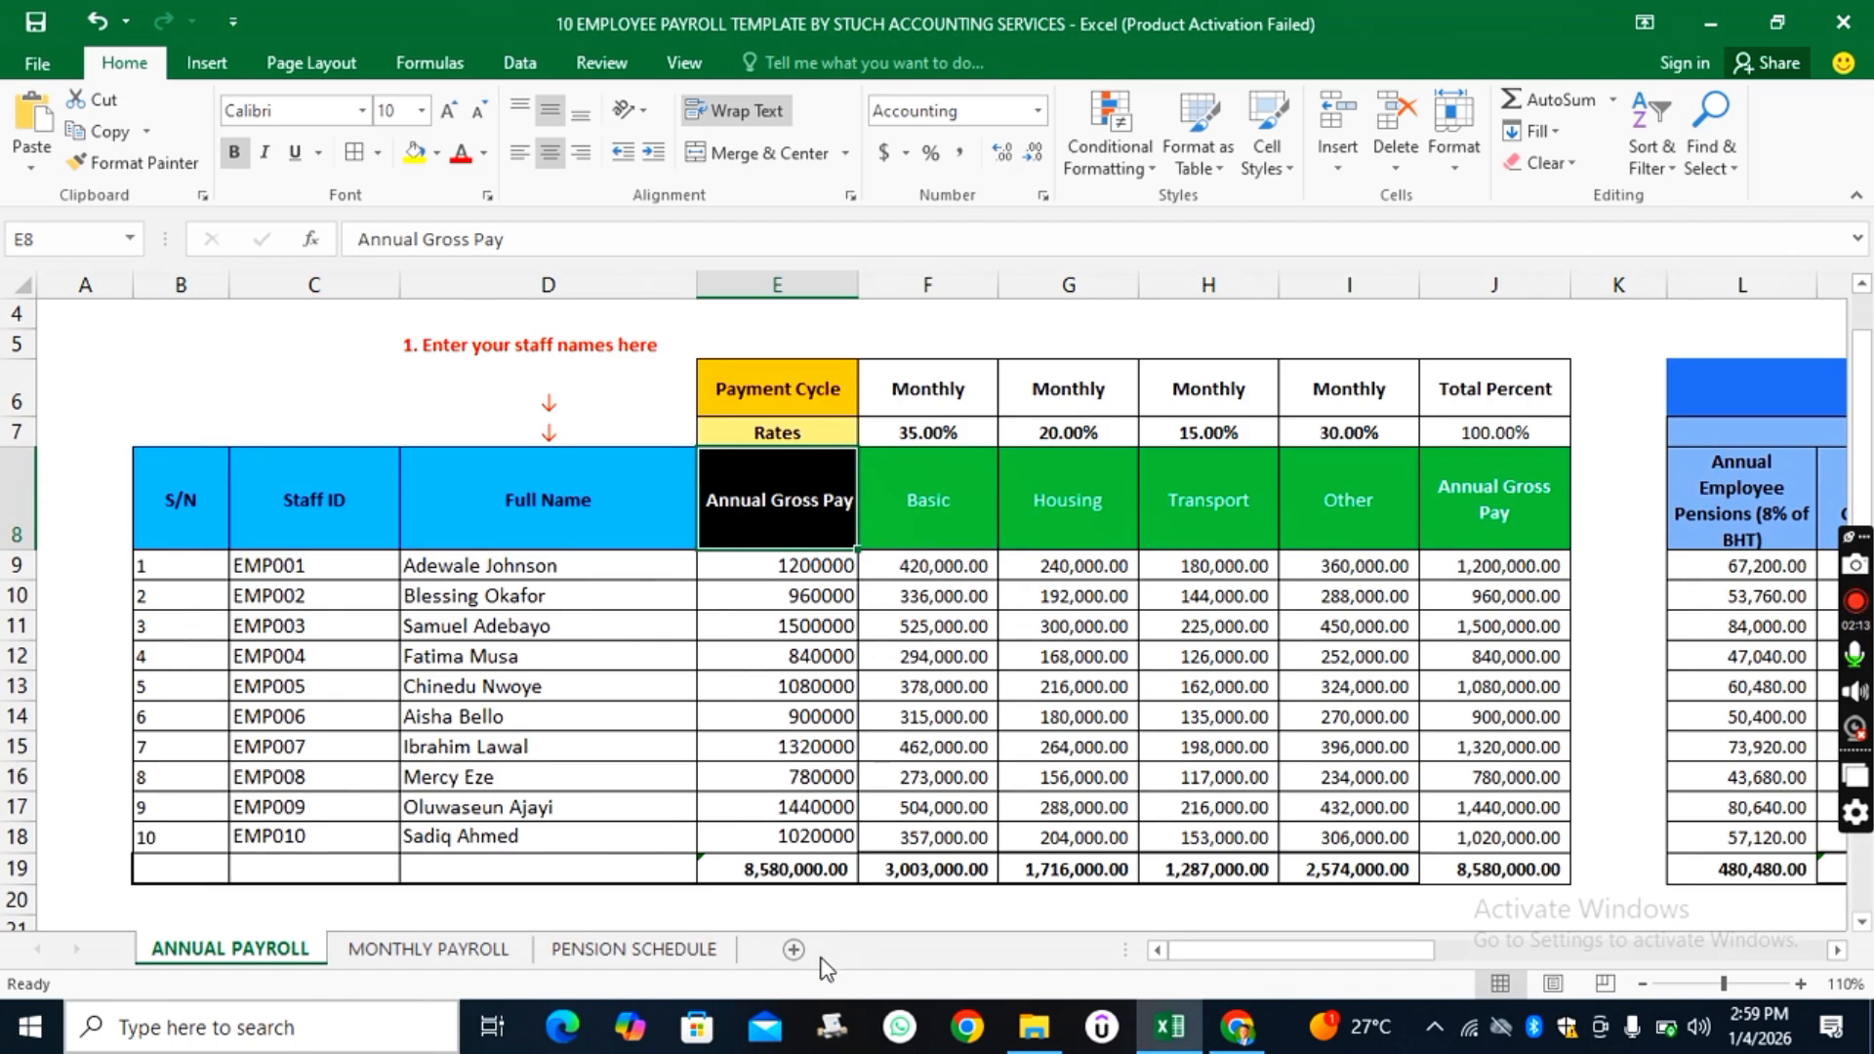
{"action": "left_click_drag", "start_coordinate": [1321, 950], "coordinate": [1761, 947]}
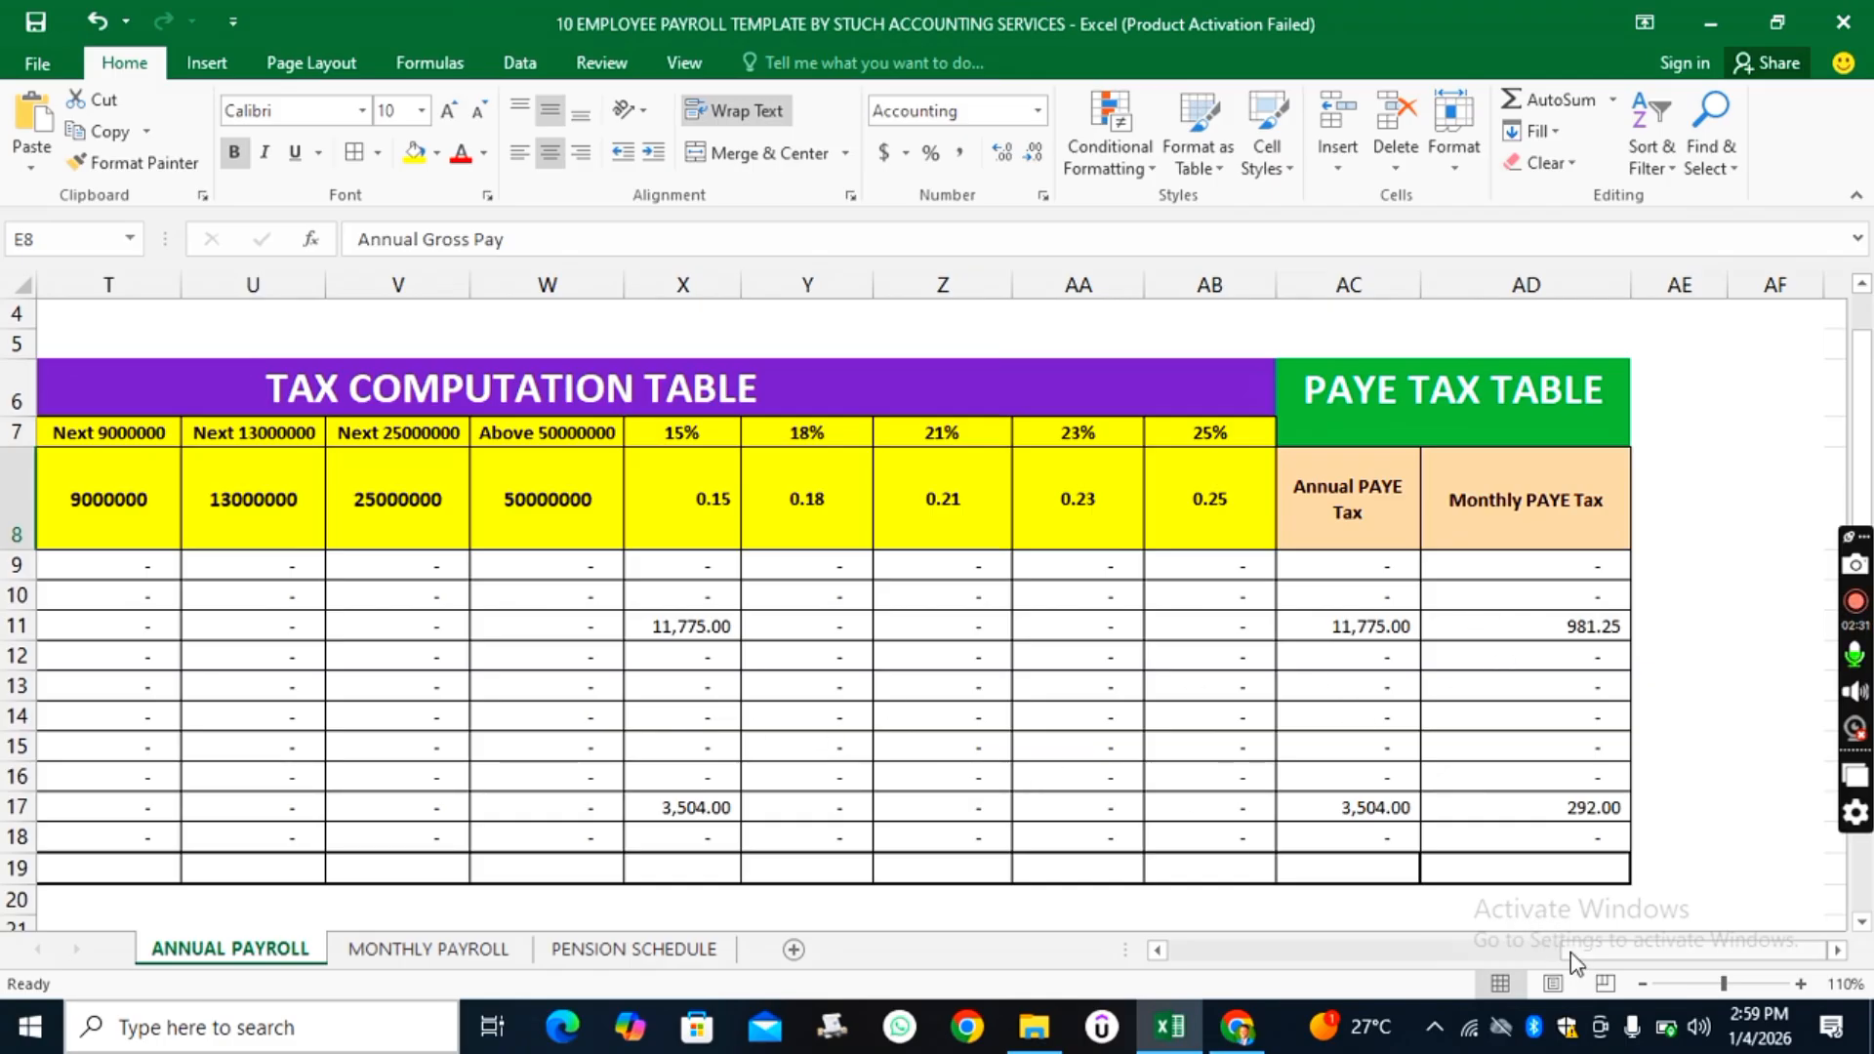
{"action": "left_click_drag", "start_coordinate": [1572, 961], "coordinate": [1223, 991]}
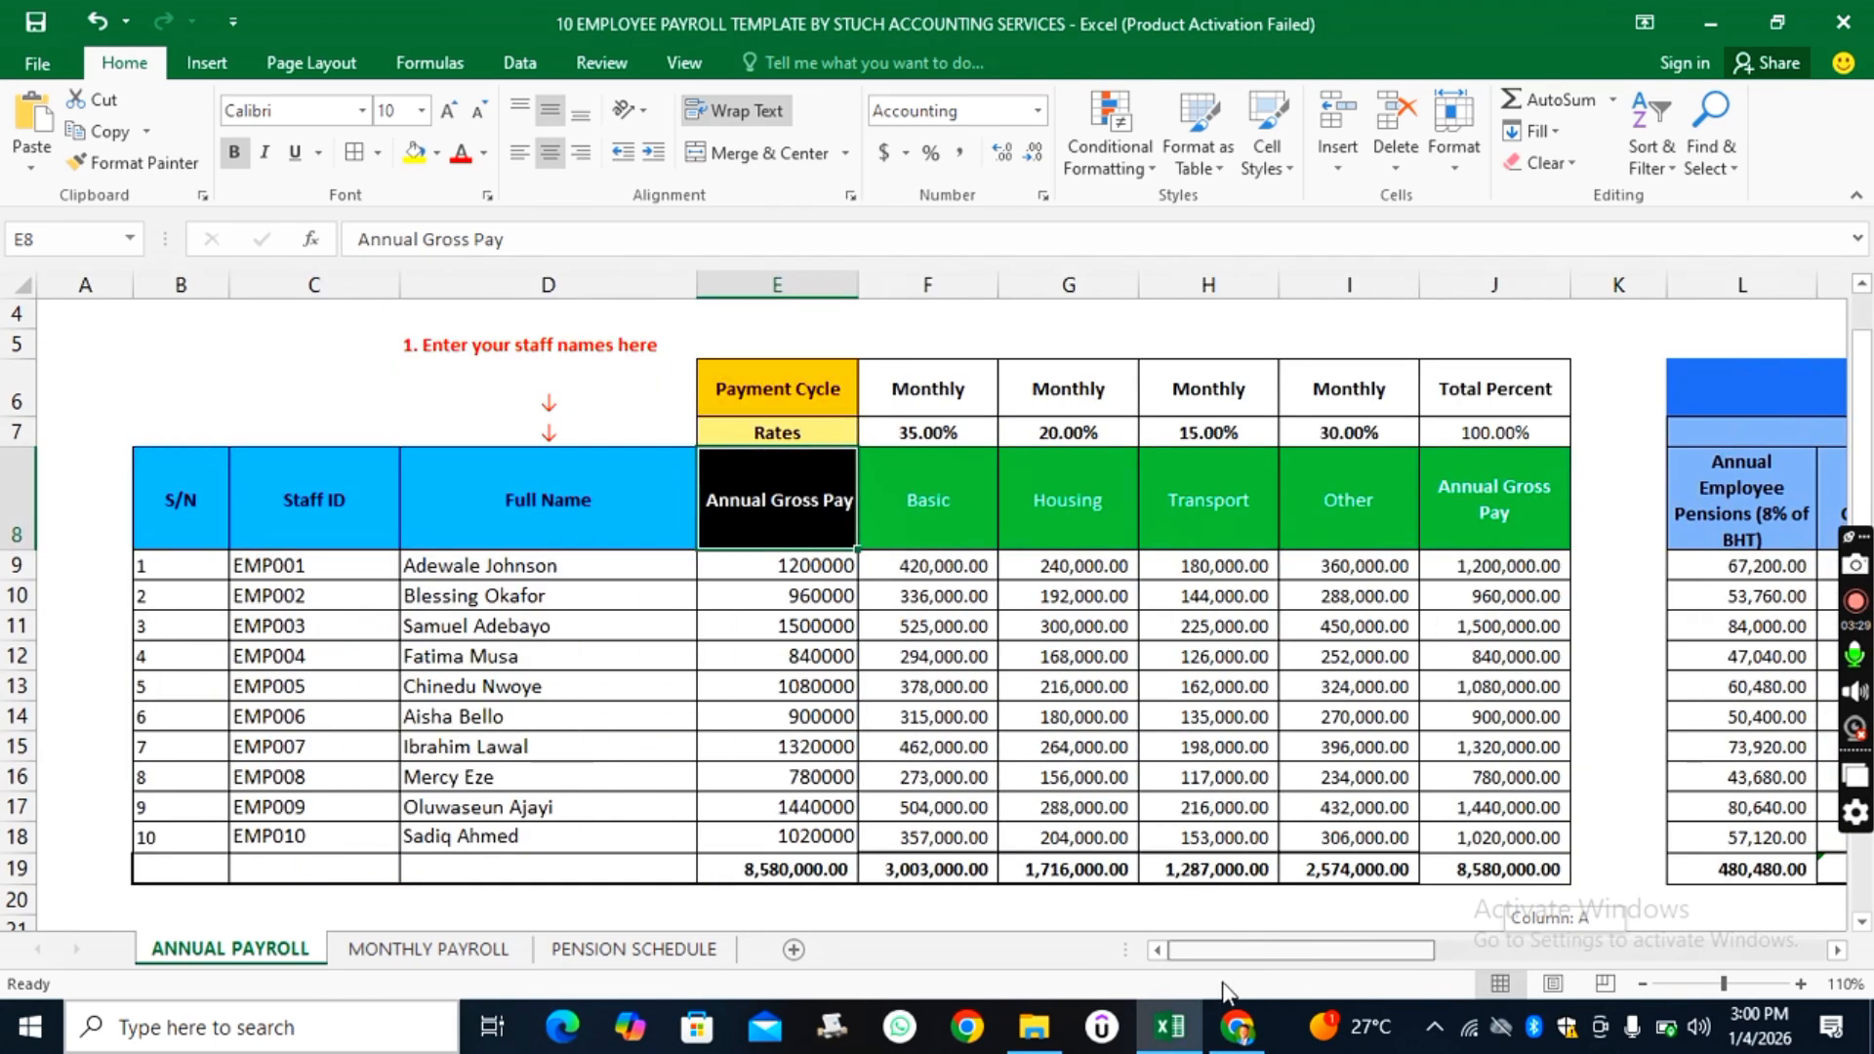
{"action": "scroll", "coordinate": [967, 732], "scroll_direction": "up", "scroll_amount": 1}
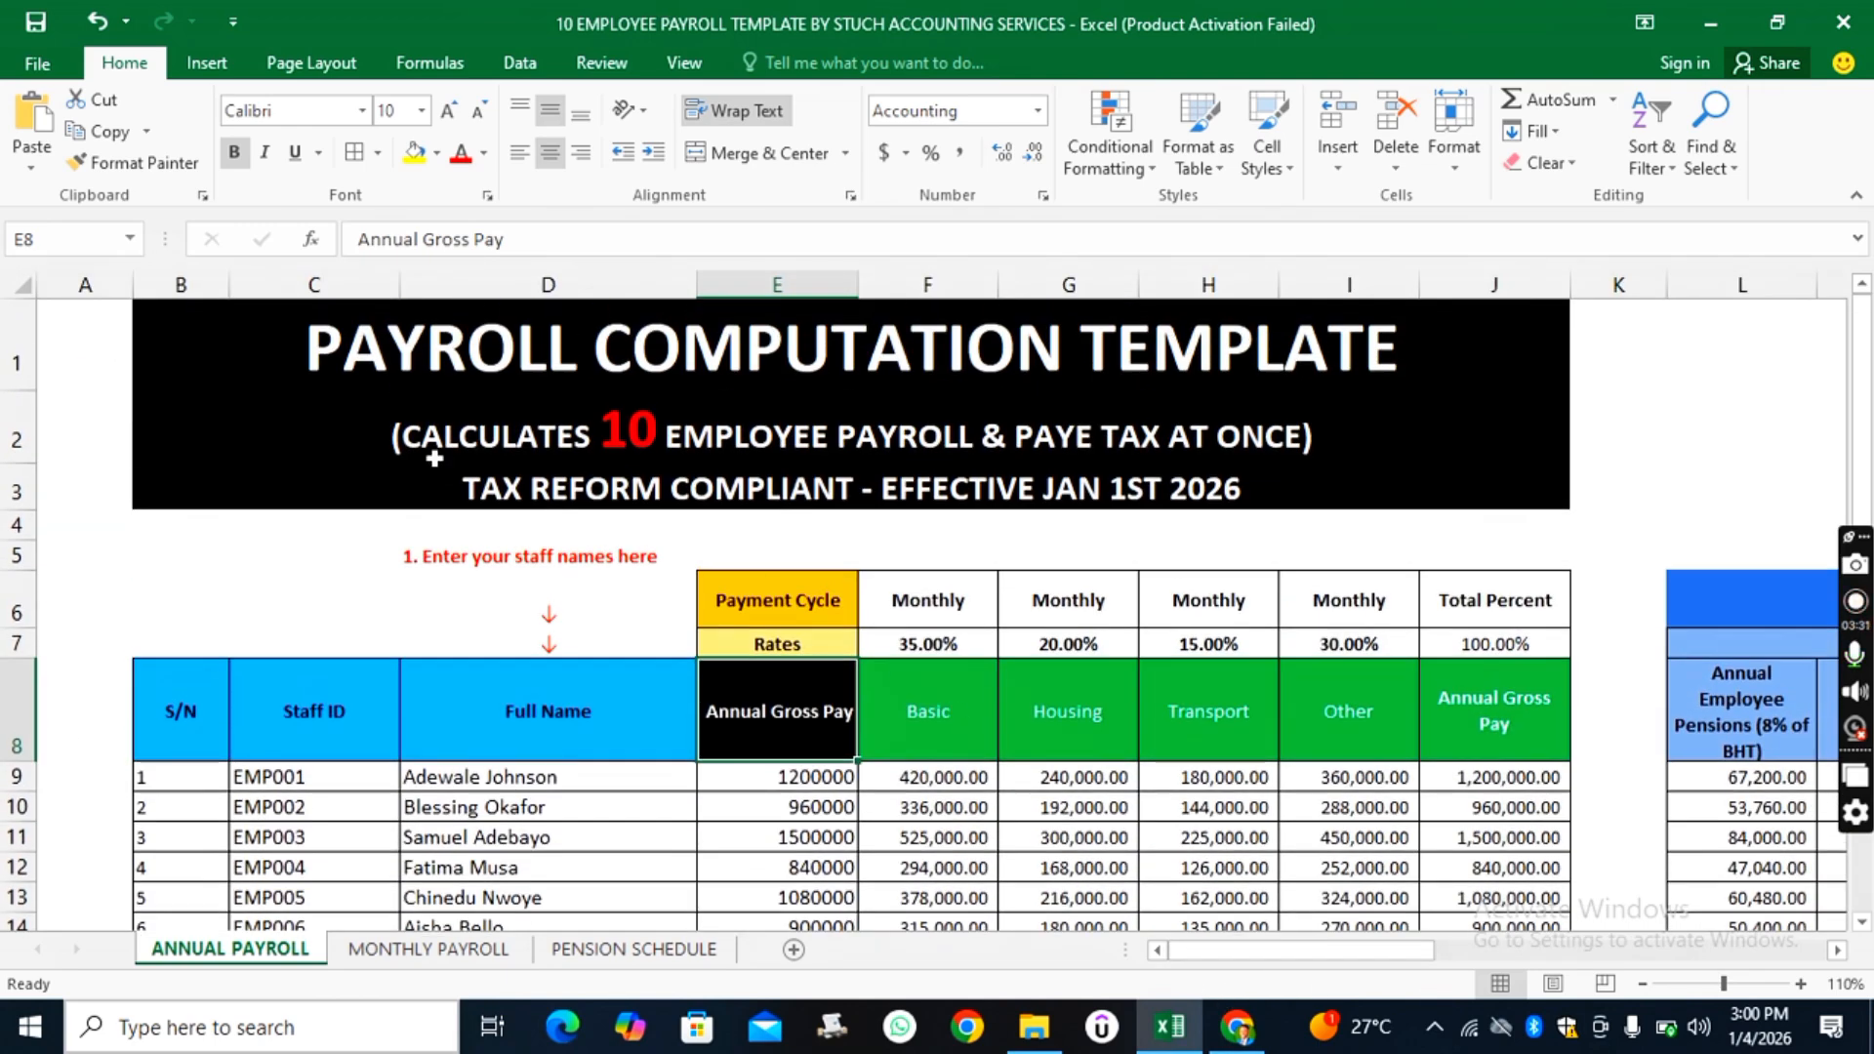